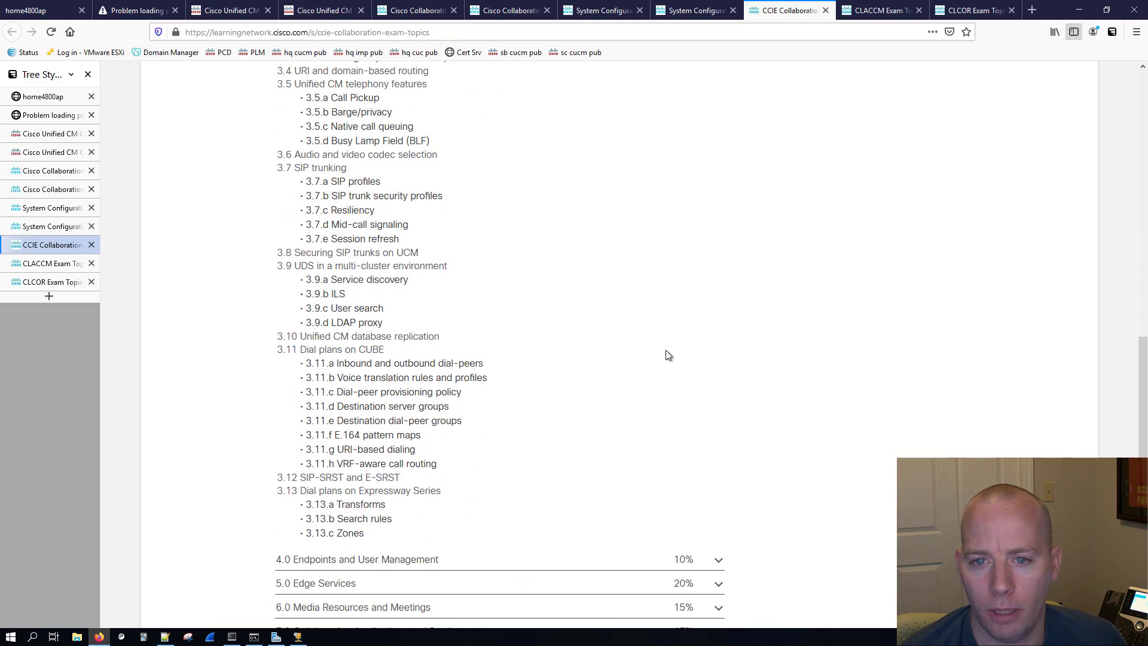
Review the CCIE Call Control and Dial plan topics, and highlight 4.1.g SIP trunking in the CLACCM exam topics.
scroll(668, 354, "up", 3)
scroll(668, 354, "up", 2)
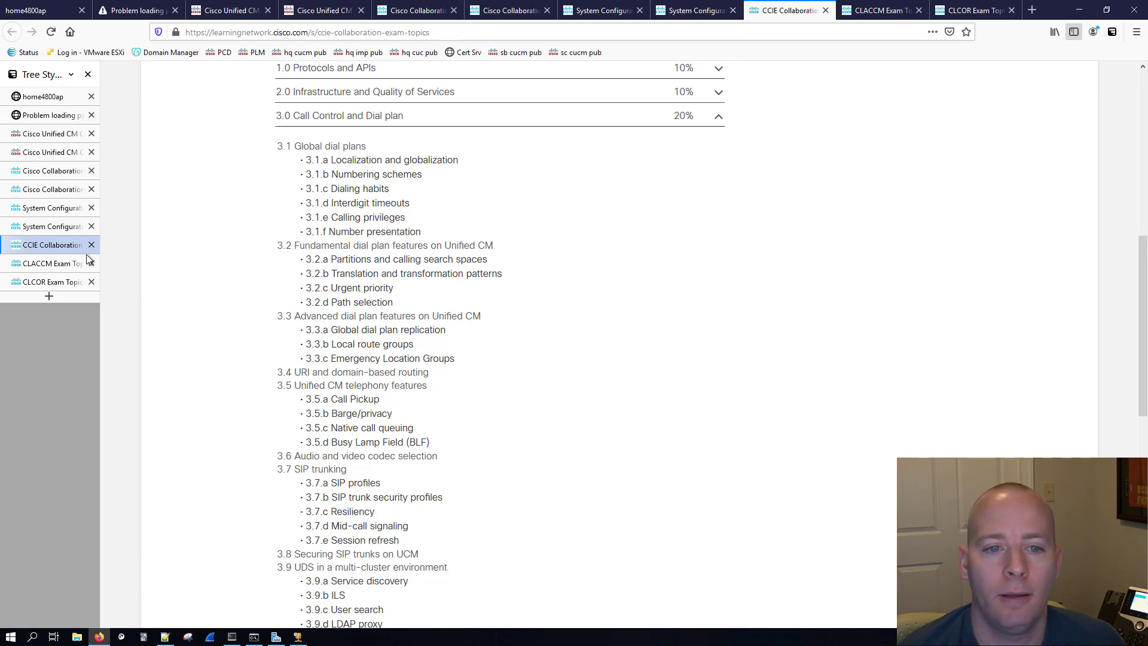
left_click(75, 263)
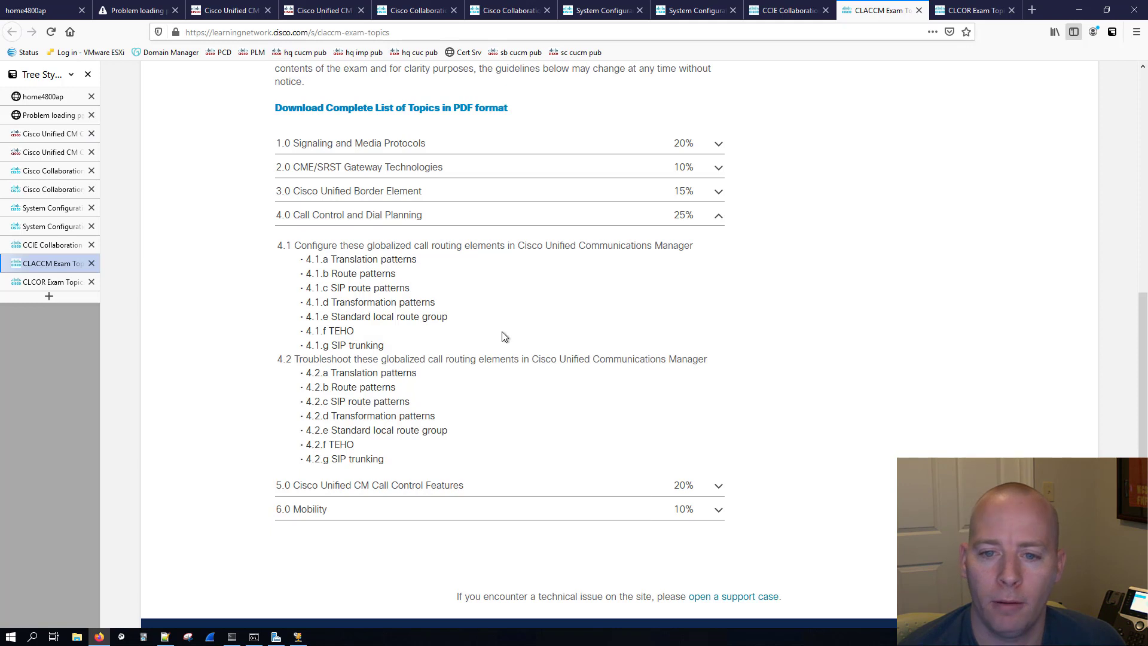
left_click_drag(385, 346, 309, 348)
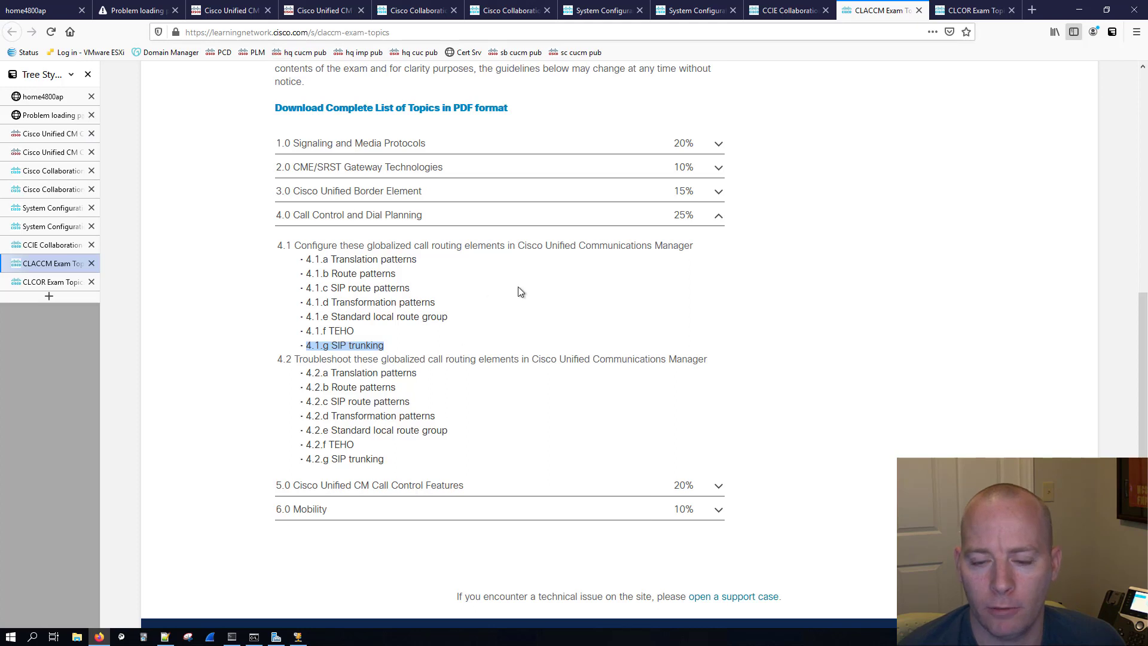
left_click(802, 328)
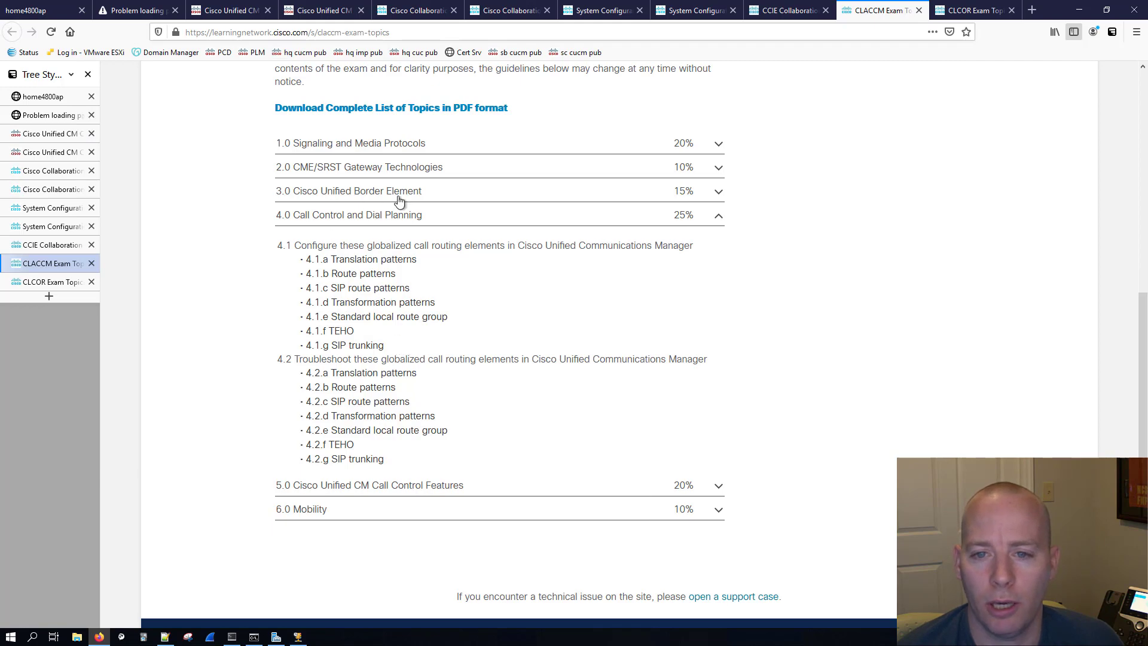
Expand 1.0 Signaling and Media Protocols in the CLACCM topics and examine the SIP and H.323 troubleshooting items.
left_click(340, 145)
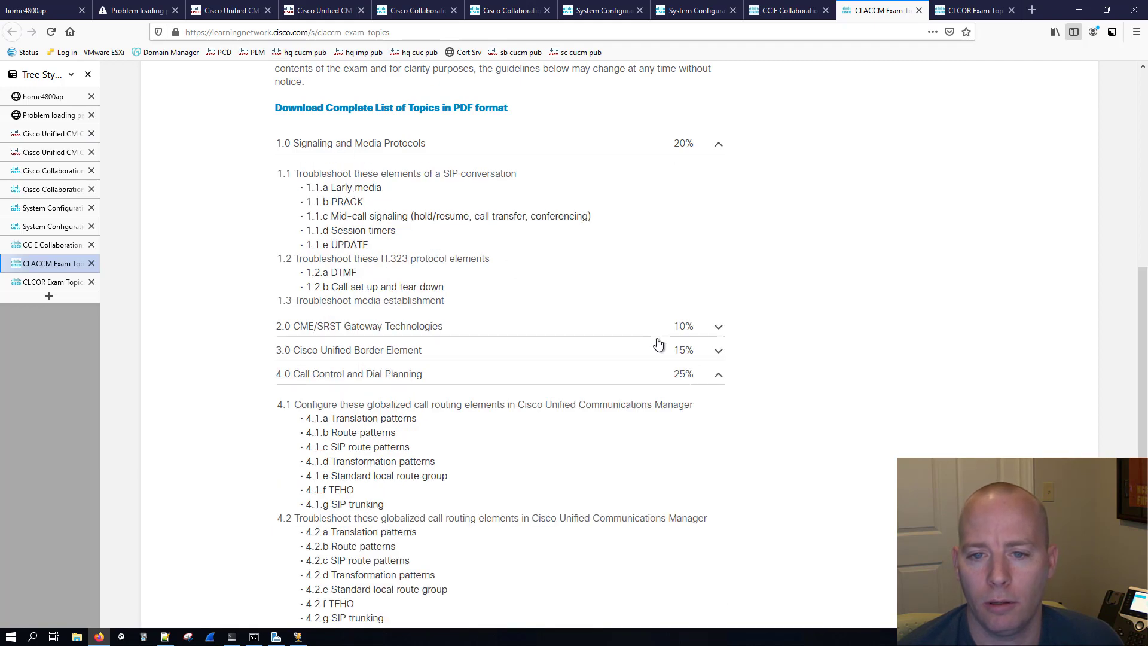
scroll(591, 293, "down", 1)
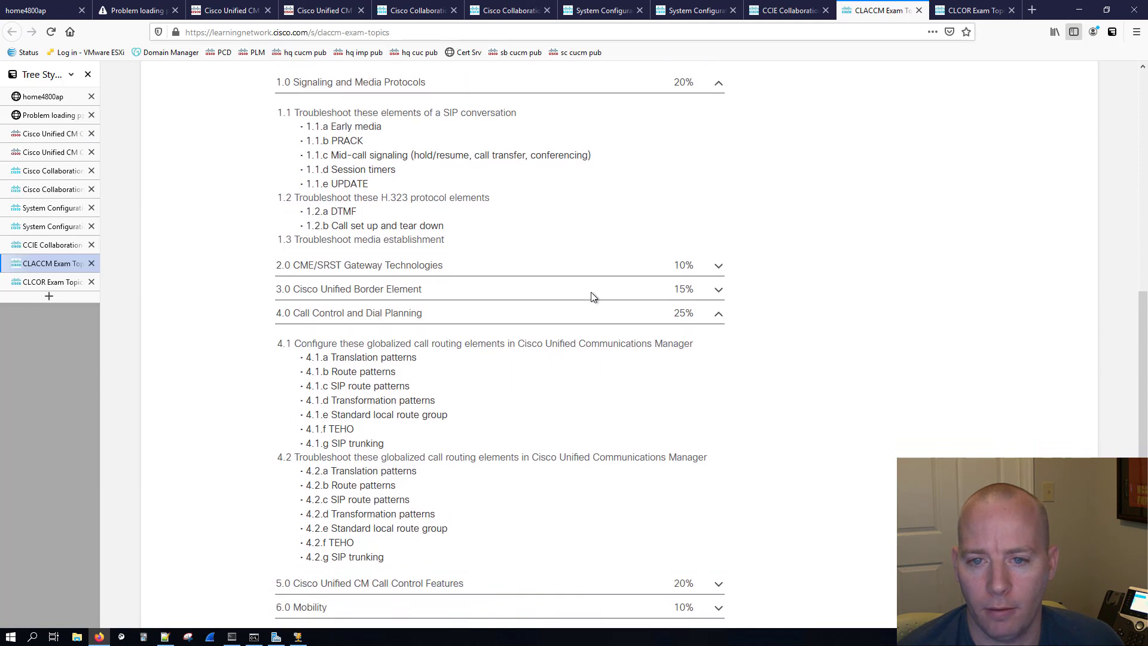
scroll(591, 296, "down", 1)
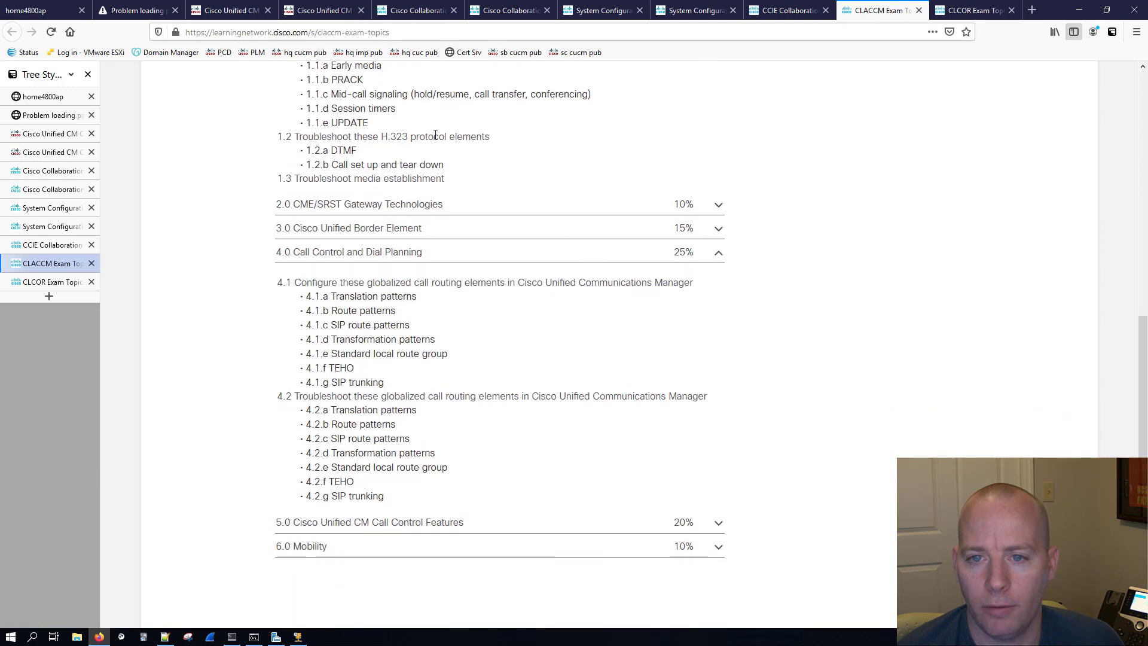
scroll(536, 180, "up", 3)
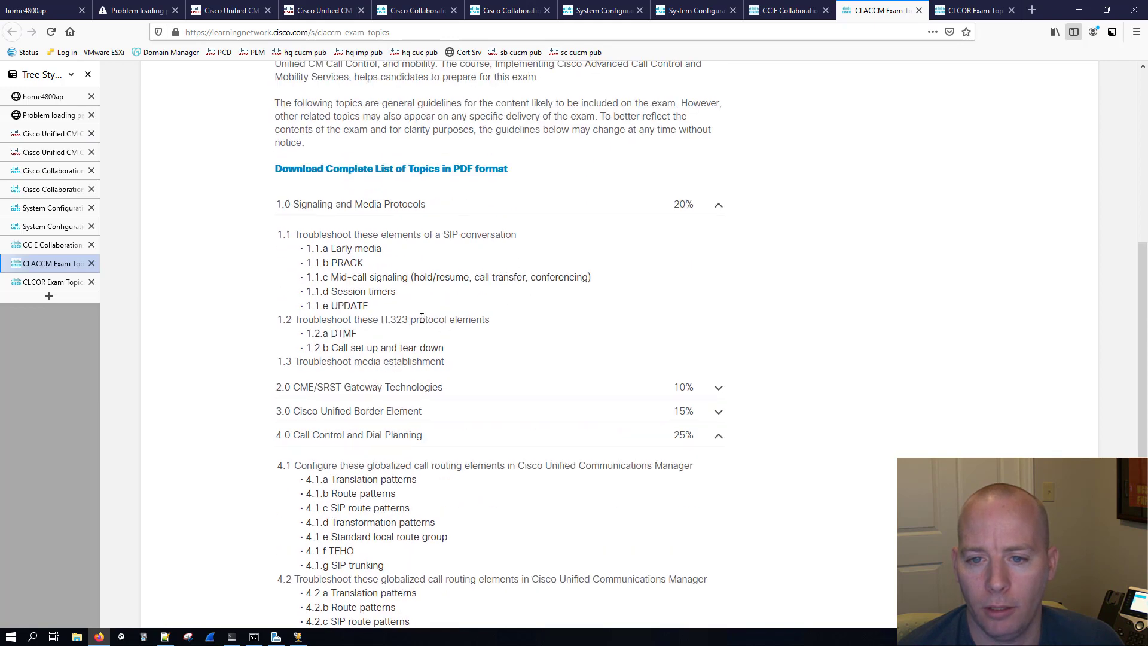
left_click_drag(397, 321, 409, 321)
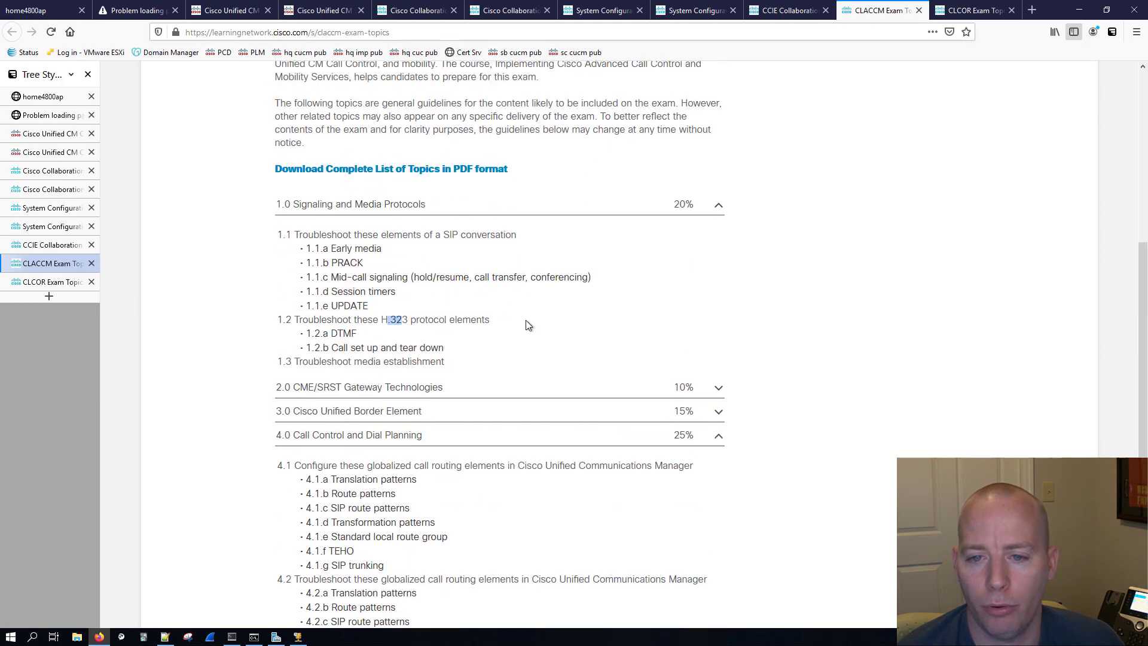
left_click(509, 318)
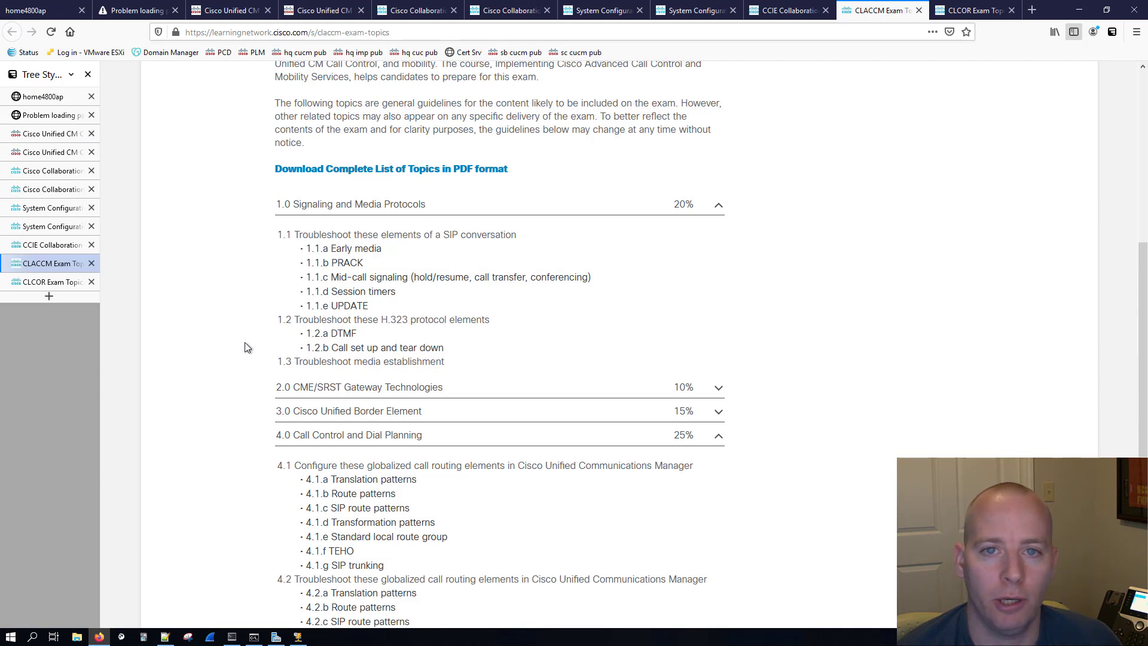
Open the CLCOR exam topics and expand section 2.0 Protocols, Codecs, and Endpoints to review it.
left_click(67, 245)
left_click(58, 283)
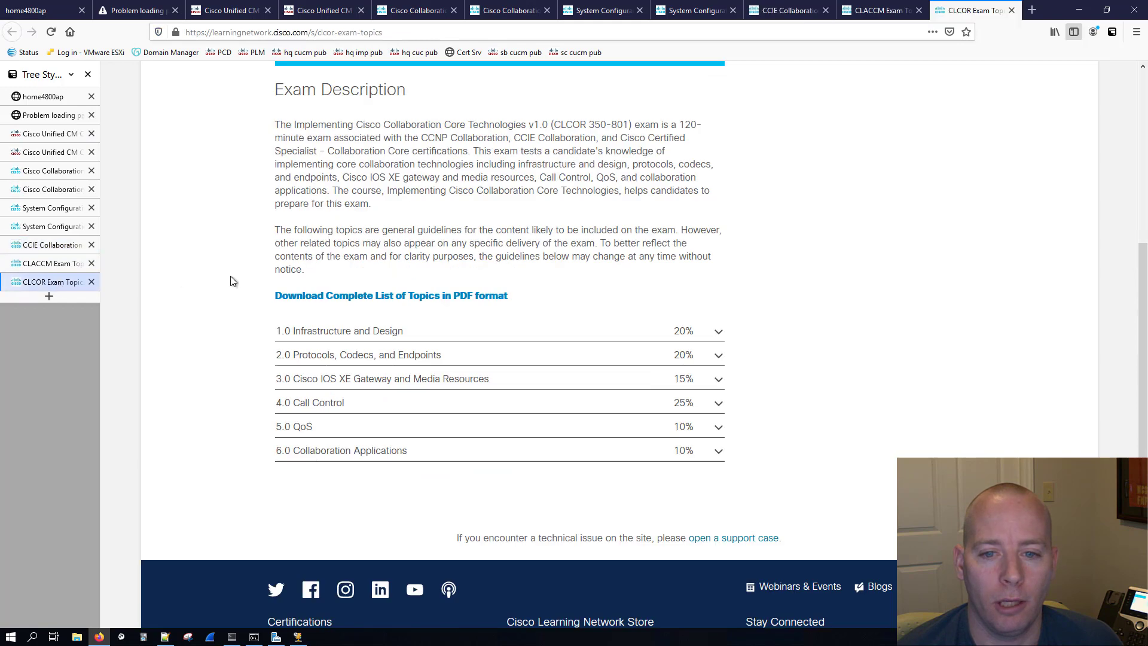
left_click(357, 356)
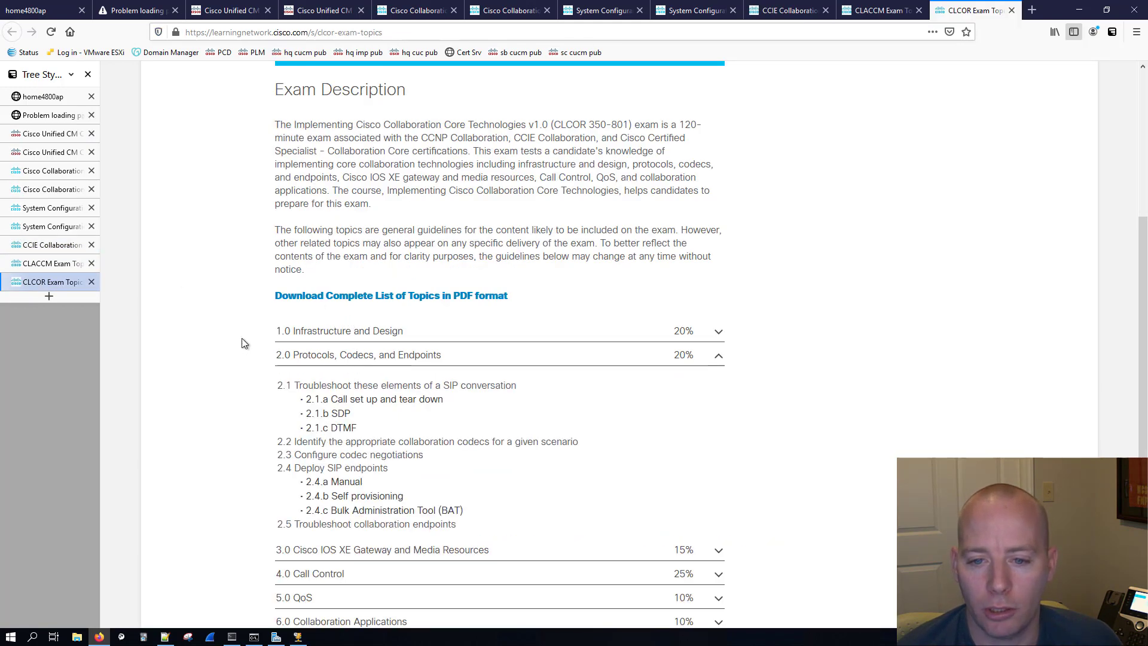
scroll(242, 338, "down", 3)
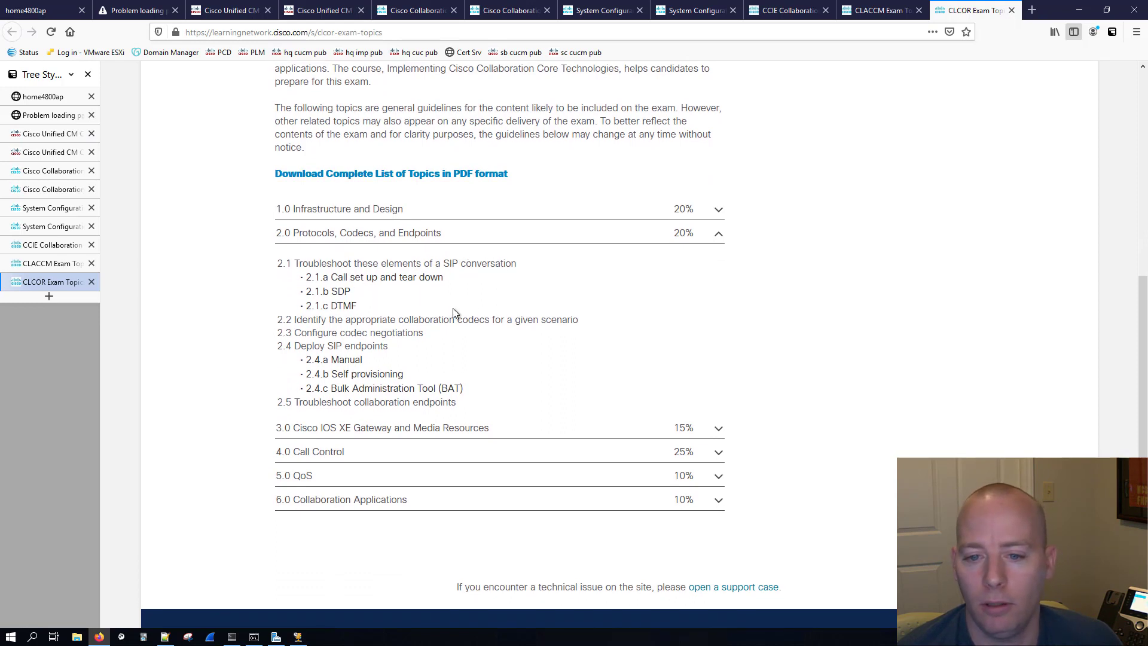
Expand 4.0 Call Control in the CLCOR topics and highlight item 4.1 on the digit analysis process.
scroll(455, 308, "down", 1)
left_click(342, 392)
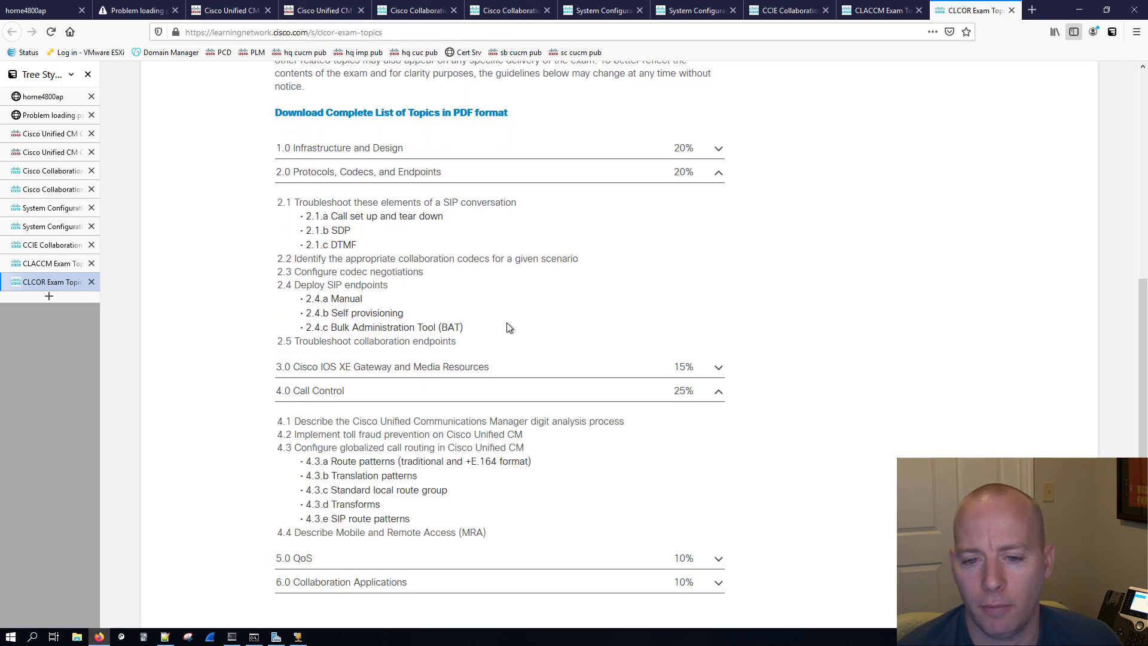
scroll(557, 315, "down", 2)
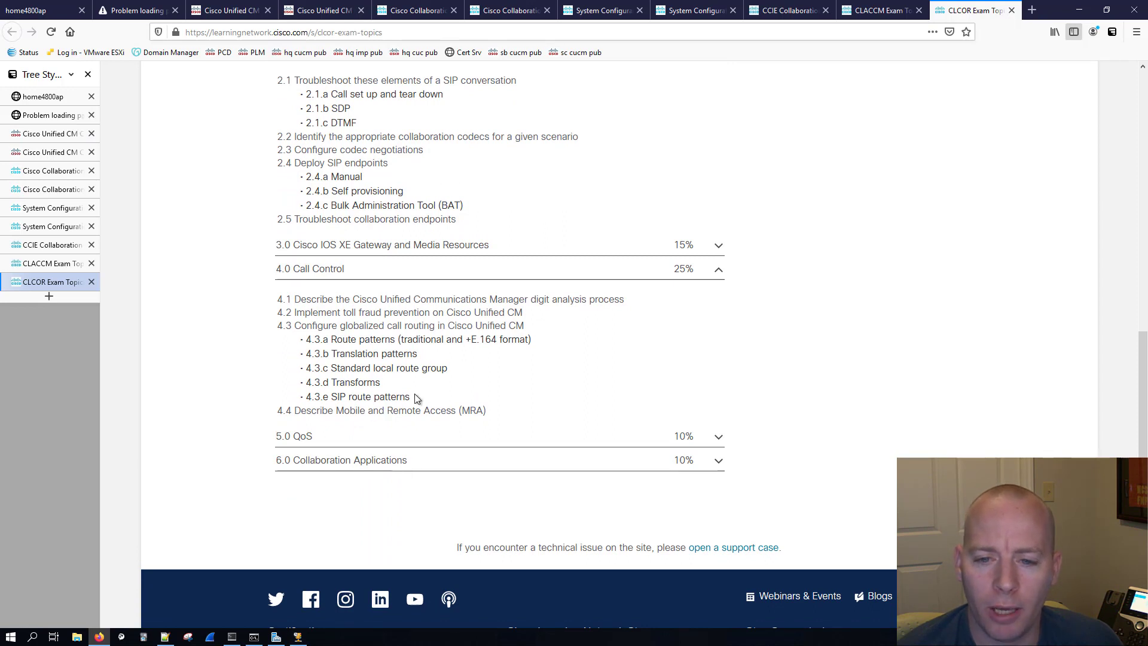
left_click_drag(623, 299, 301, 304)
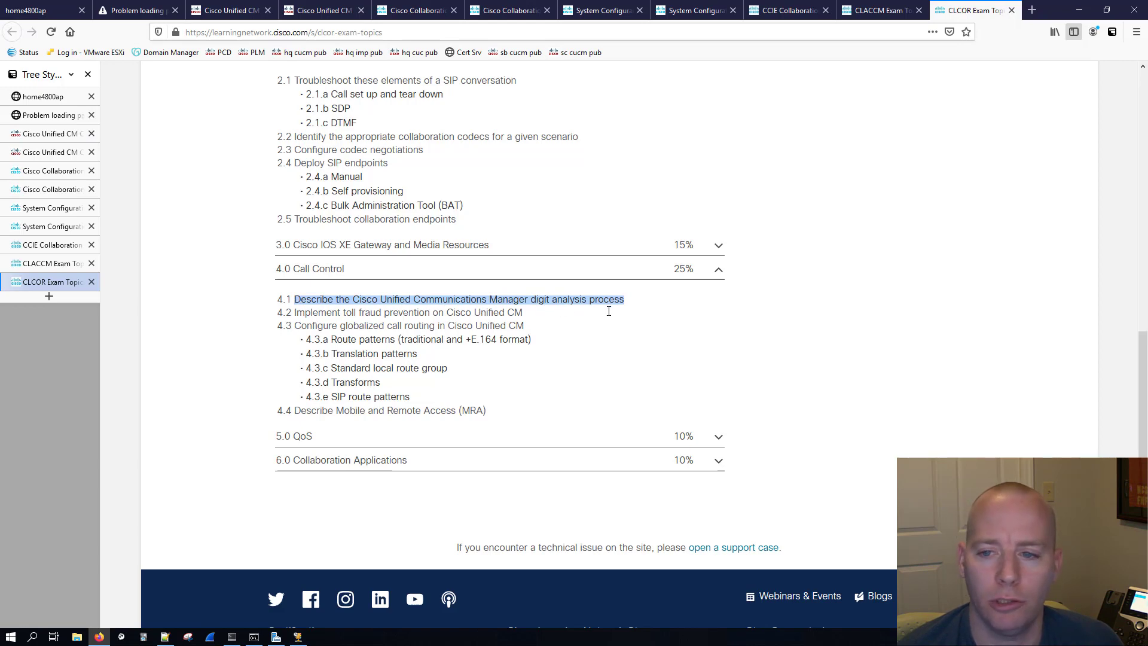
Check the reference links in Notepad++, then return to Firefox and examine the contents list of the SRND Call Processing chapter.
left_click(164, 636)
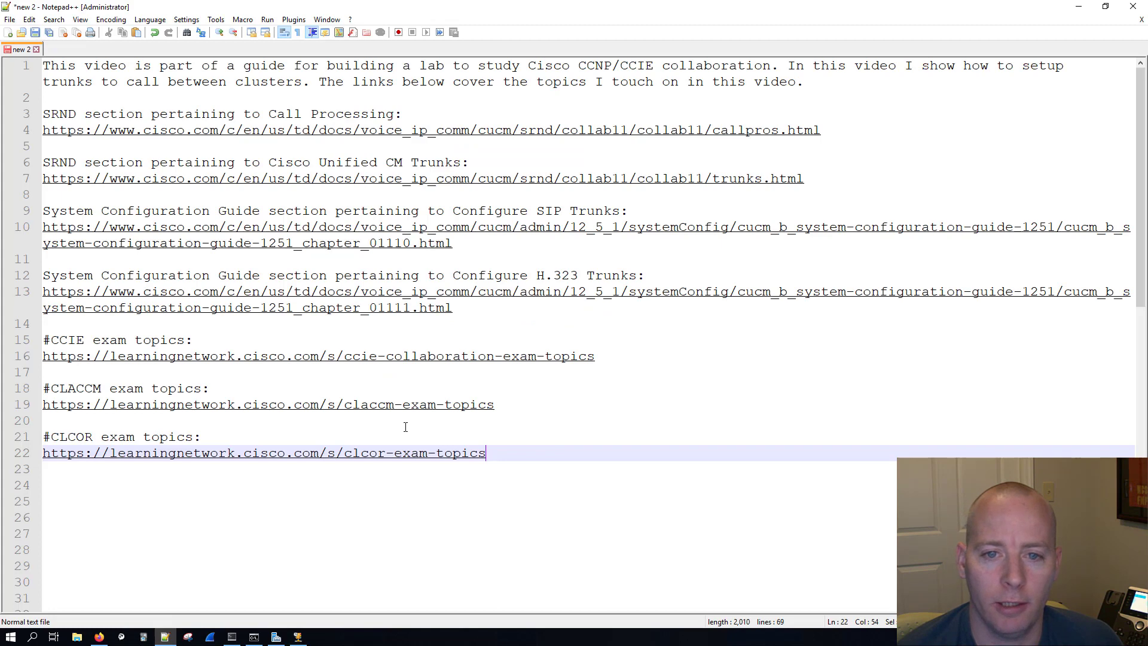
left_click(102, 638)
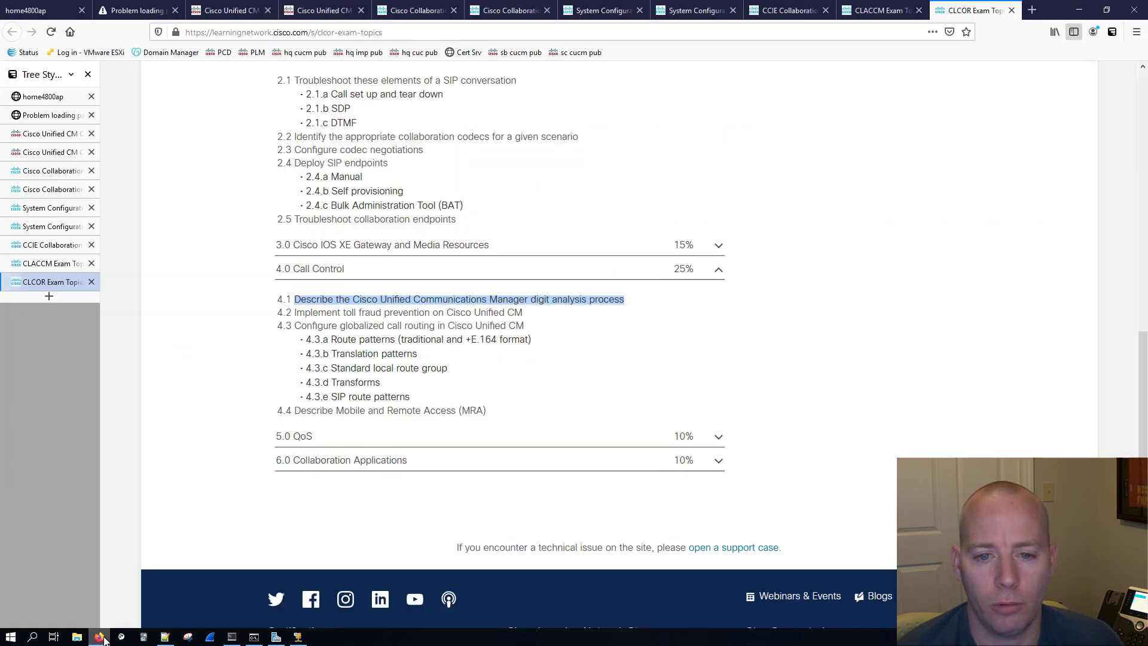
left_click(73, 173)
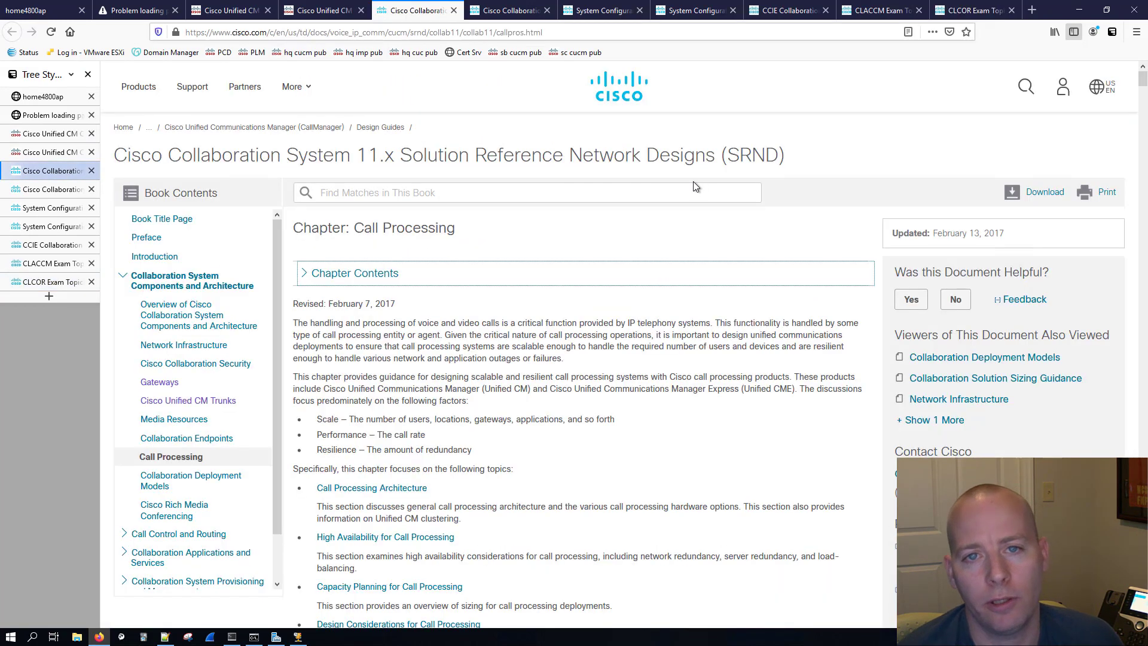
left_click_drag(489, 232, 331, 229)
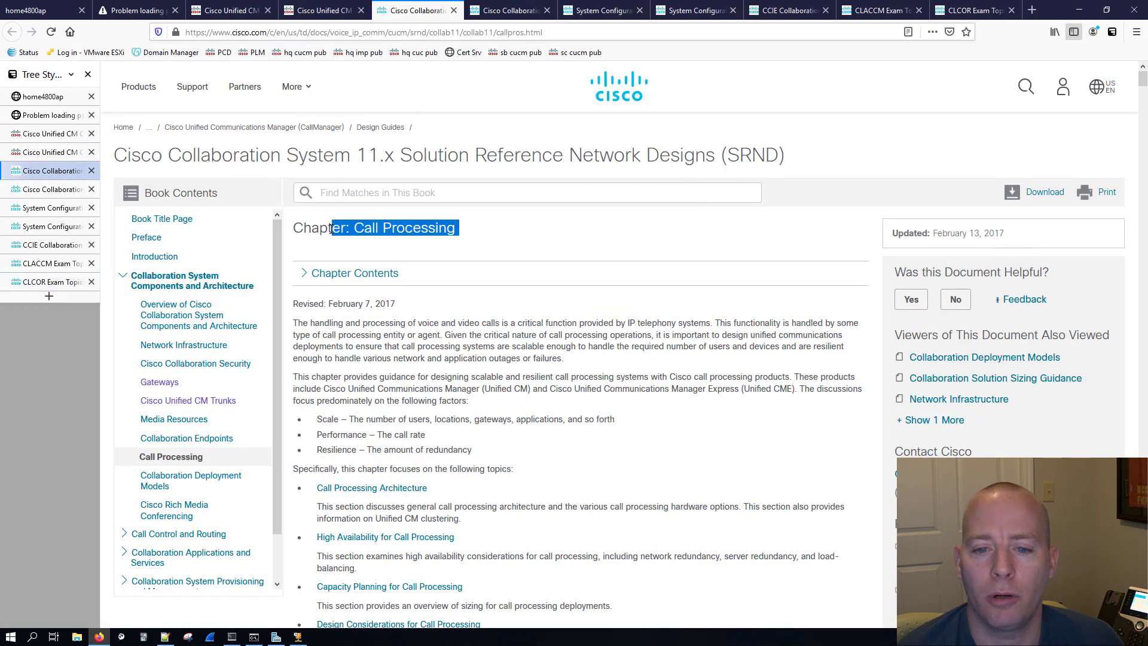
left_click(305, 273)
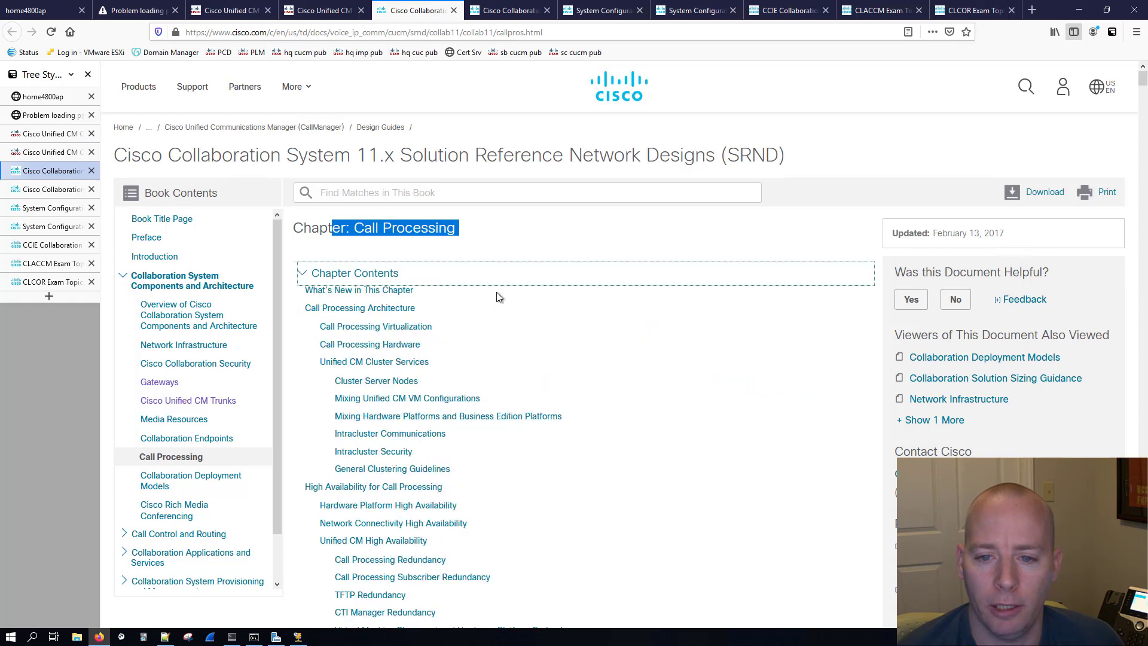
scroll(602, 295, "down", 5)
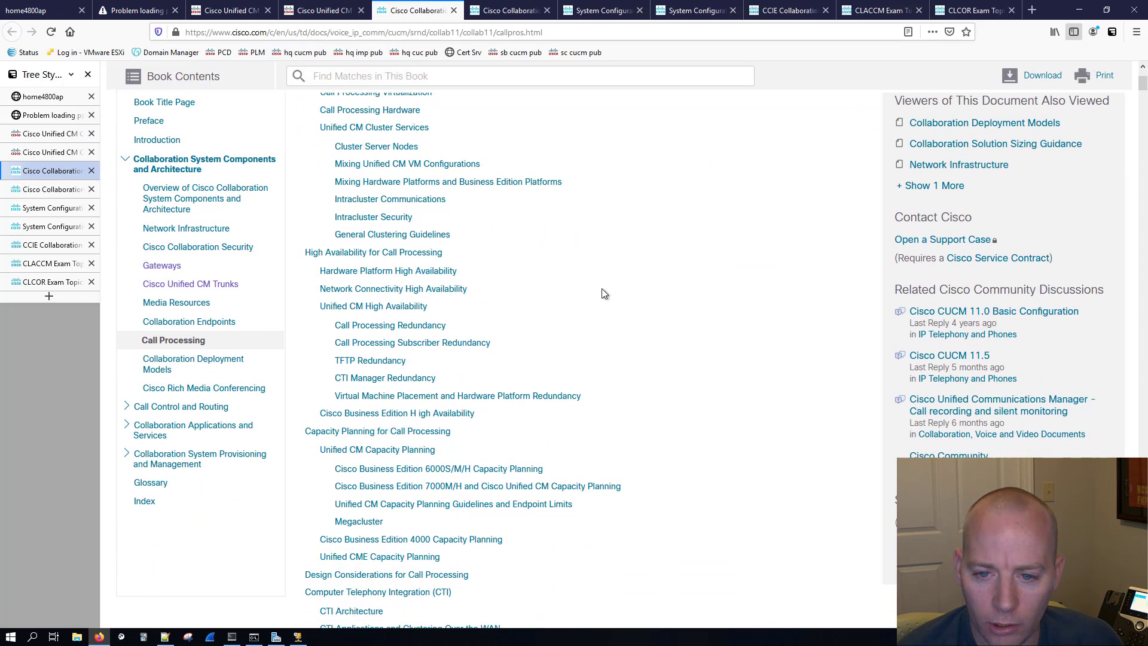
scroll(678, 288, "down", 5)
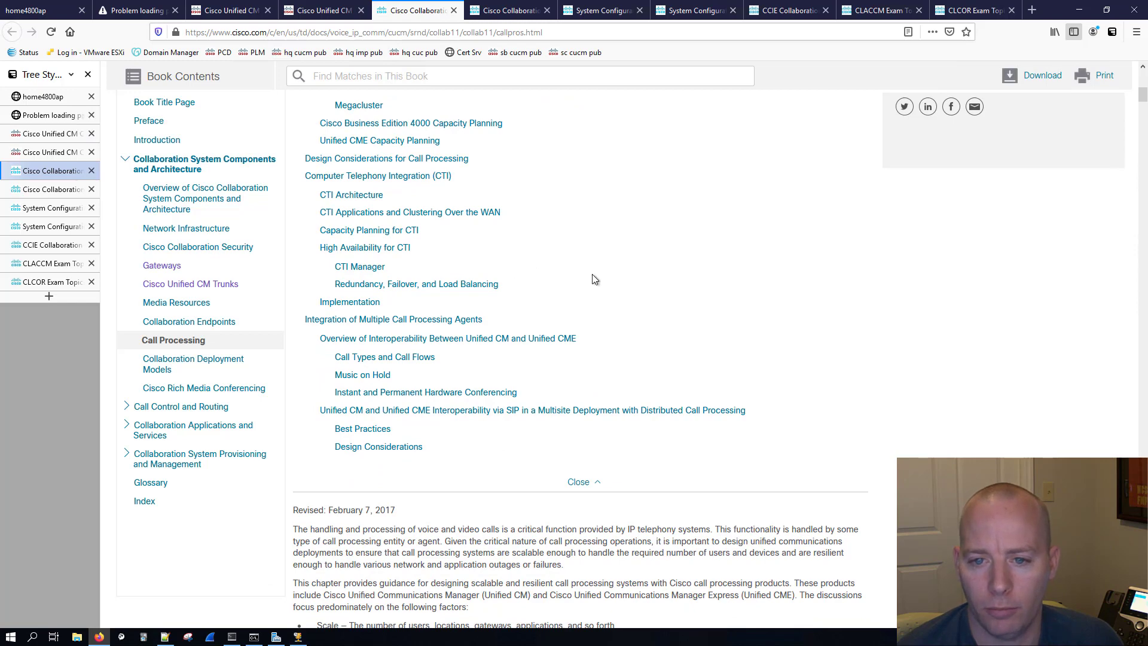
View the SRND Cisco Unified CM Trunks chapter and the System Configuration Guide's Configure SIP Trunks chapter, highlighting the latter's titles.
left_click(67, 190)
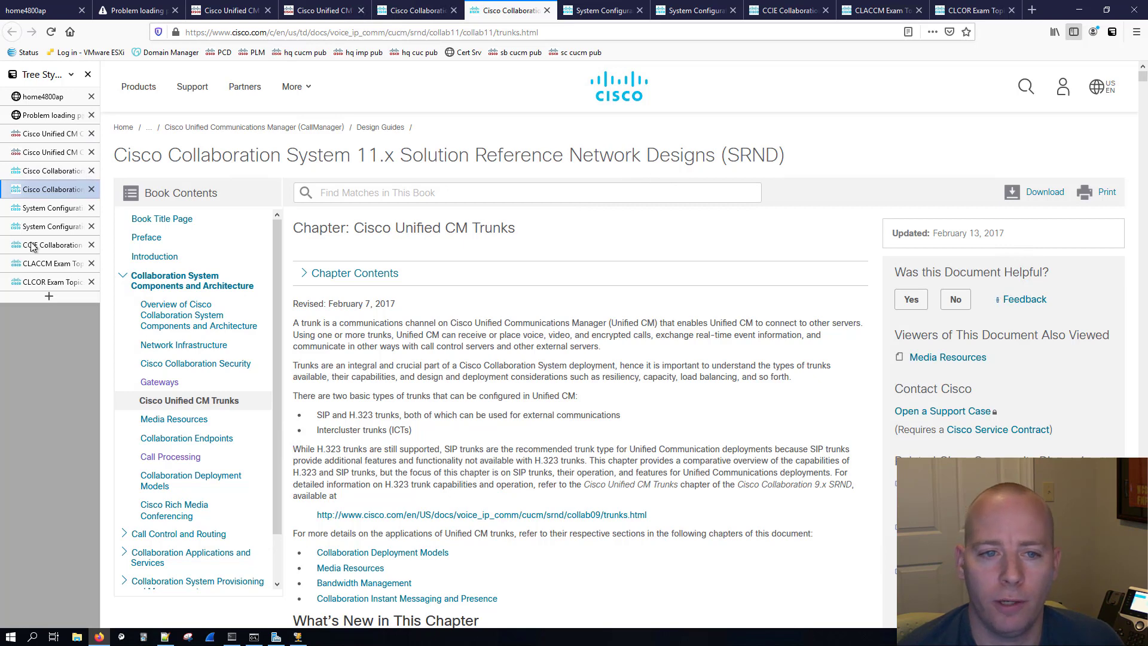
left_click(35, 213)
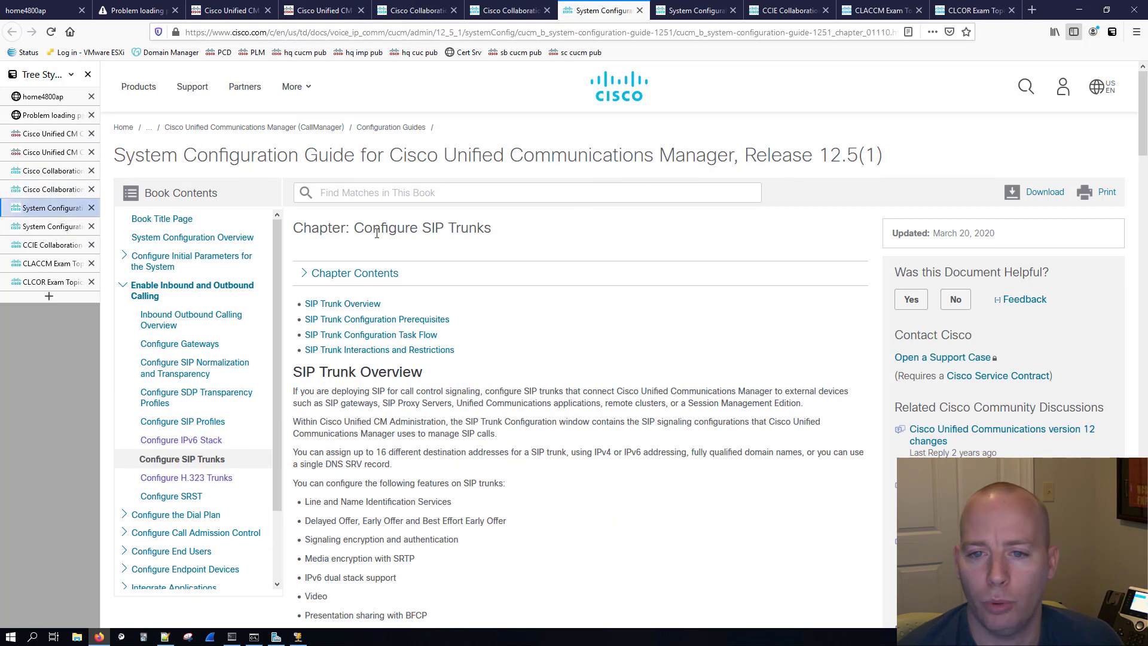
left_click_drag(354, 228, 518, 233)
left_click_drag(114, 155, 314, 156)
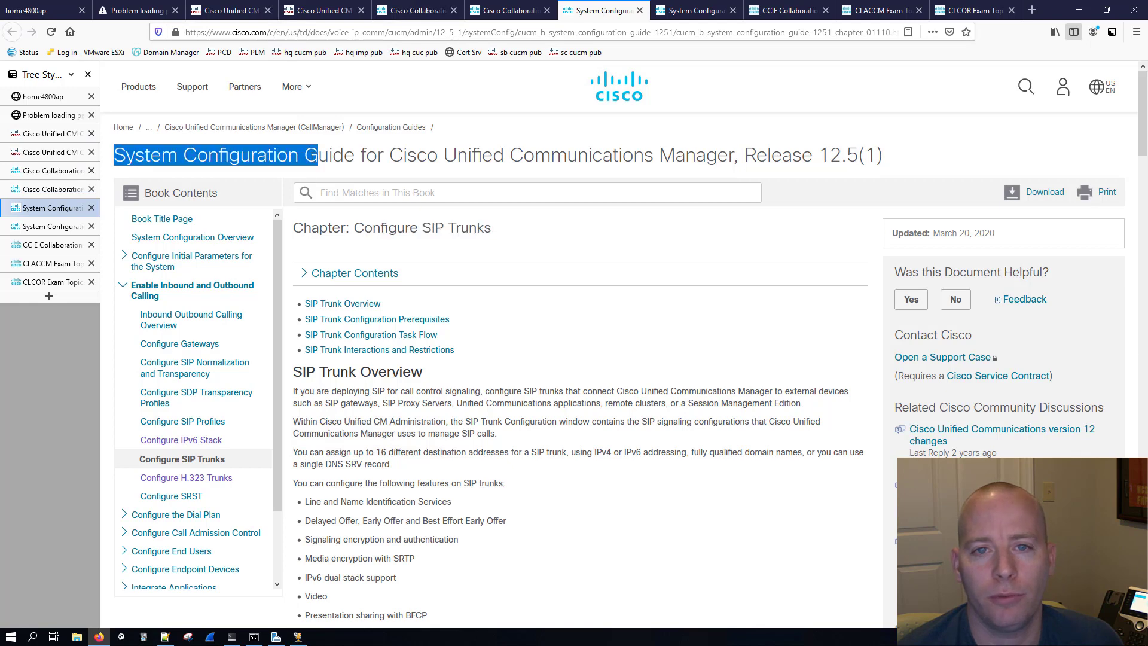
Open the System Configuration Guide's Configure H.323 Trunks chapter and highlight its chapter and guide titles.
left_click(52, 226)
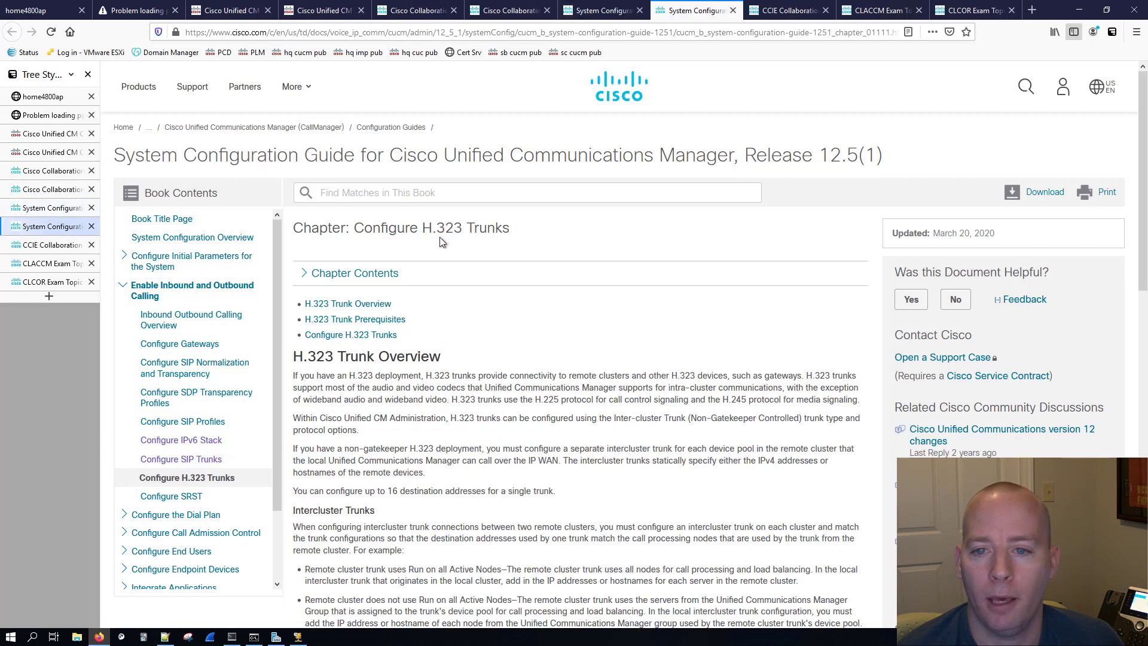
left_click_drag(358, 228, 529, 222)
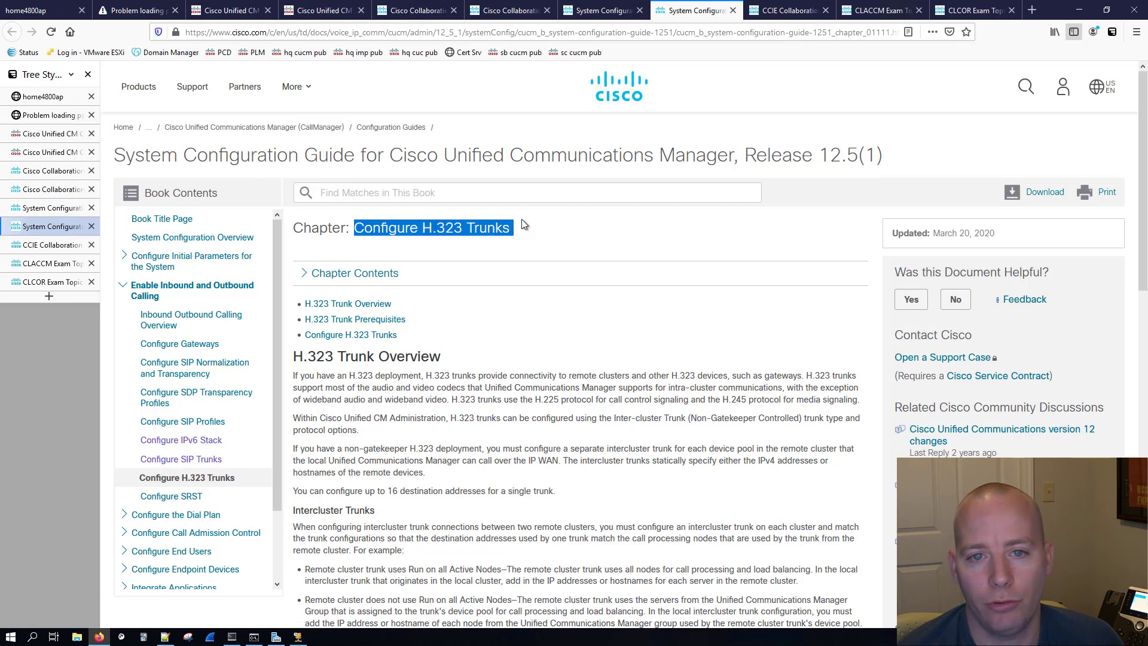
left_click_drag(151, 157, 378, 156)
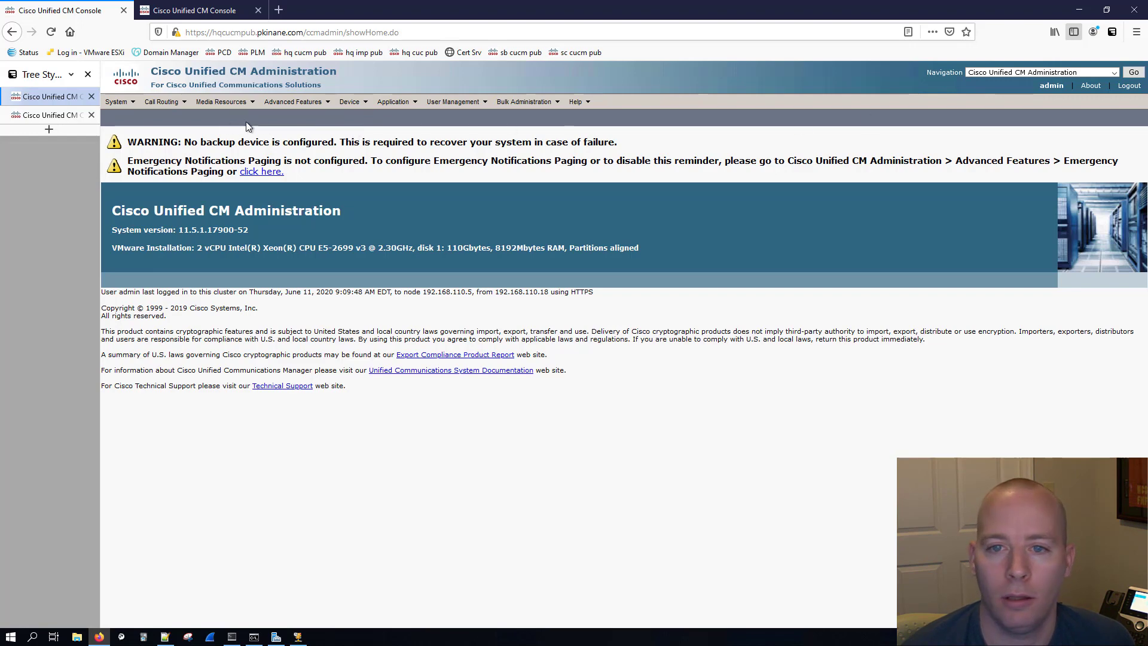
Display the phone list in Cisco Unified CM Administration, and examine the directory numbers in the Route Plan Report.
left_click(358, 102)
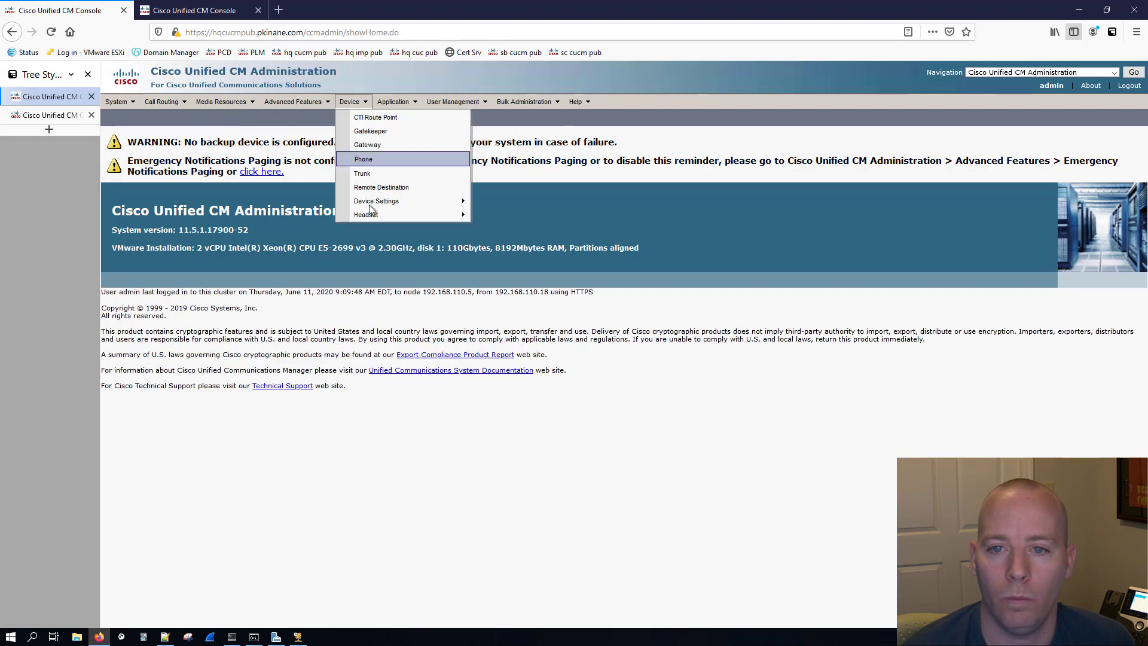
left_click(367, 158)
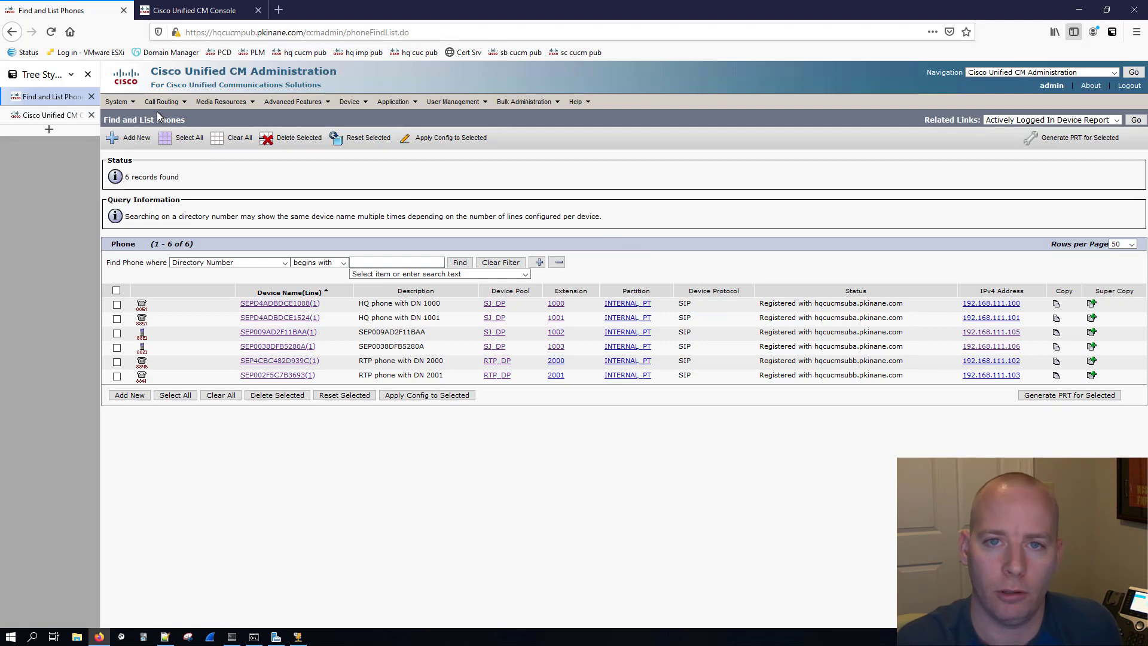
mouse_move(162, 110)
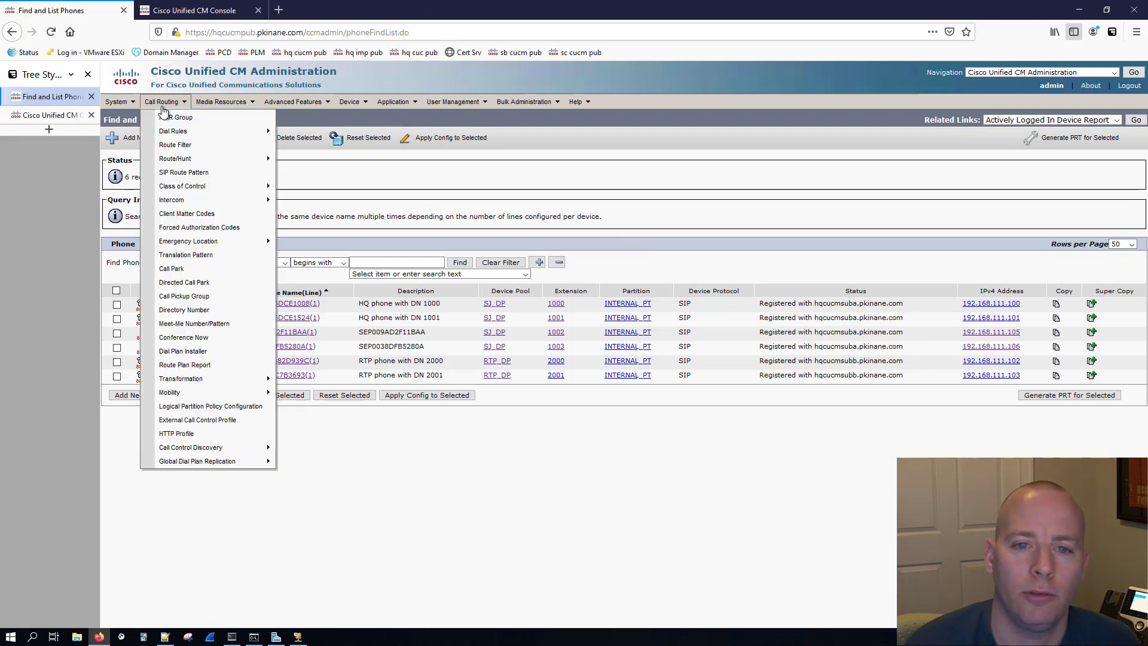
mouse_move(189, 187)
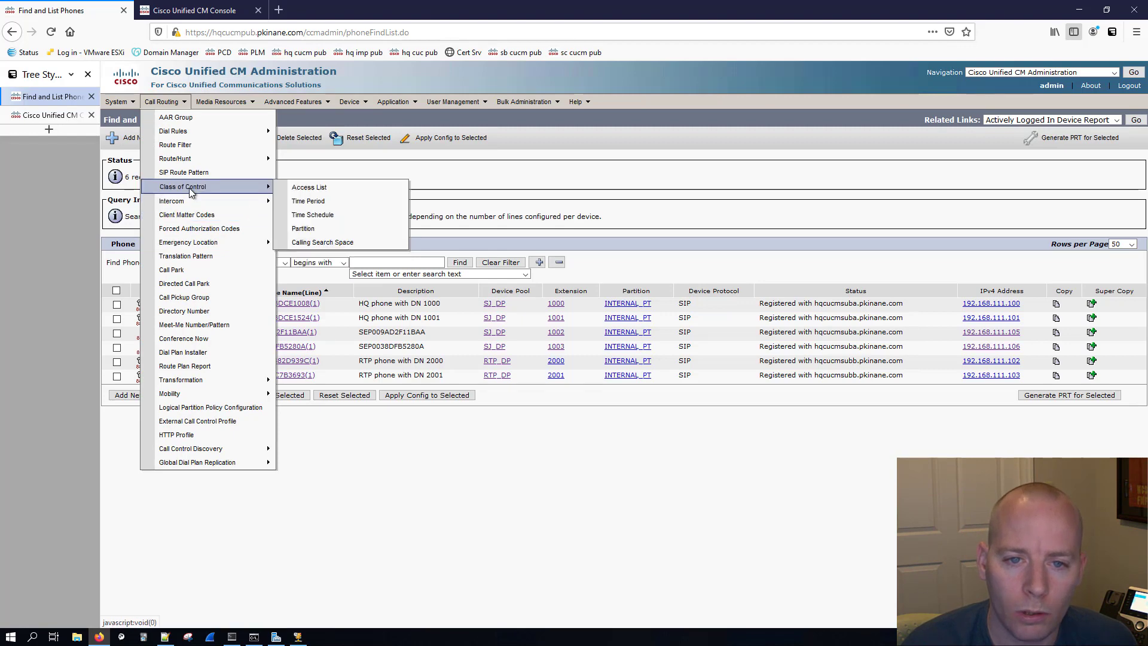
left_click(203, 366)
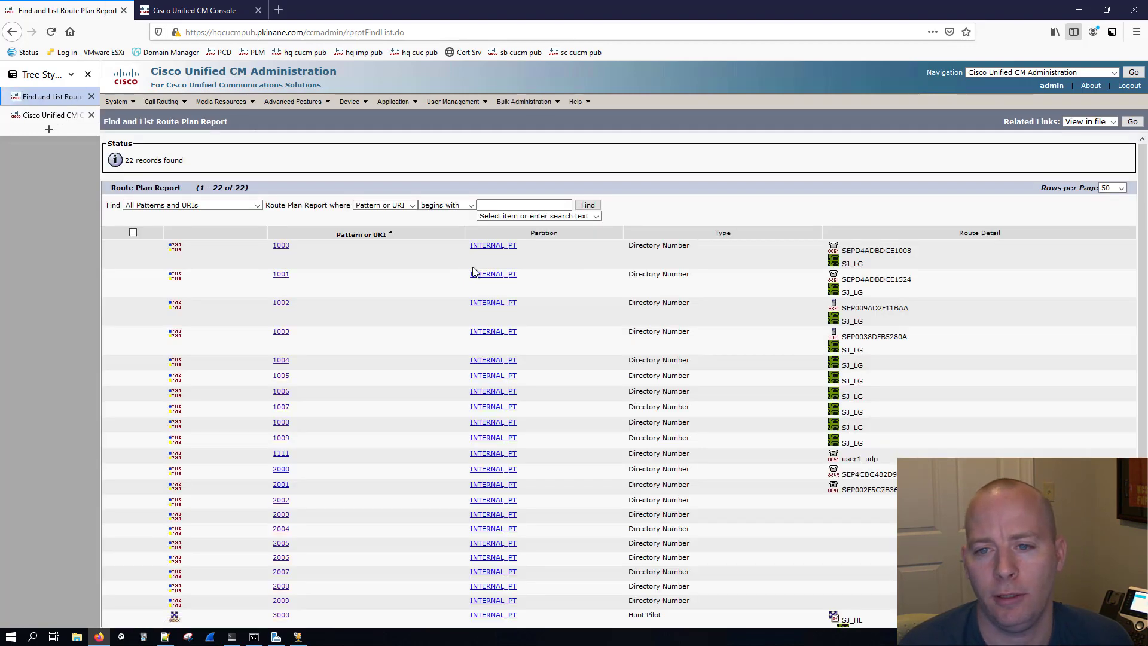
scroll(287, 263, "down", 3)
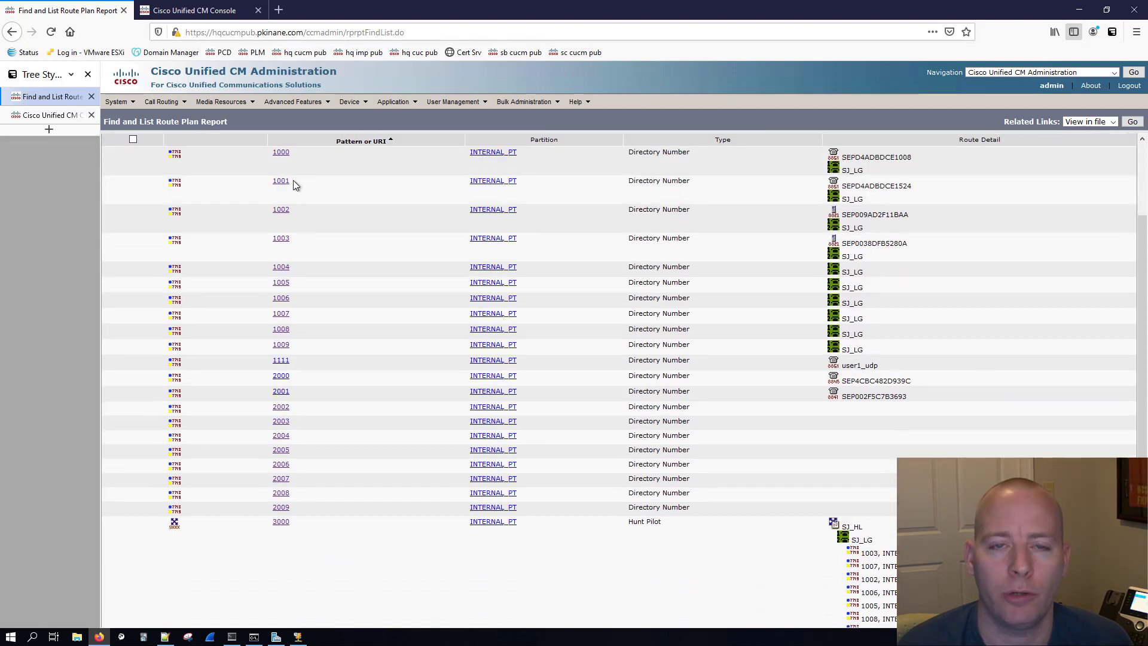
Examine the Route Plan Report's directory numbers 1009, 1111 and 2000 through 2009, hunt pilot 3000, and the record count.
double_click(263, 342)
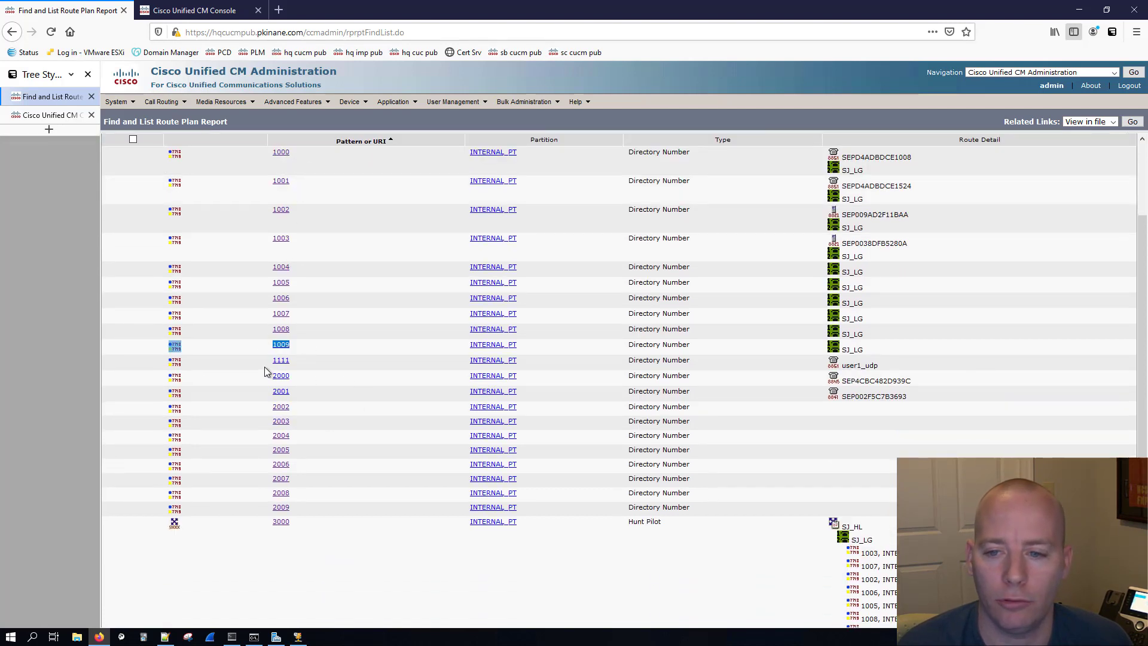
scroll(264, 367, "down", 2)
double_click(263, 316)
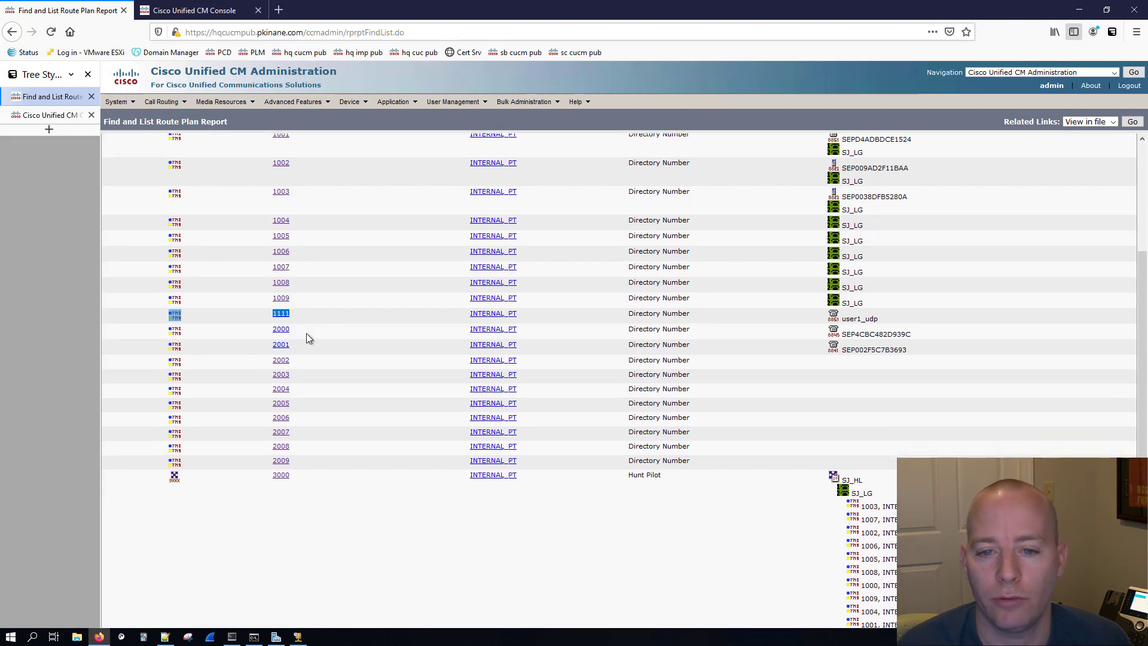
left_click_drag(261, 328, 339, 469)
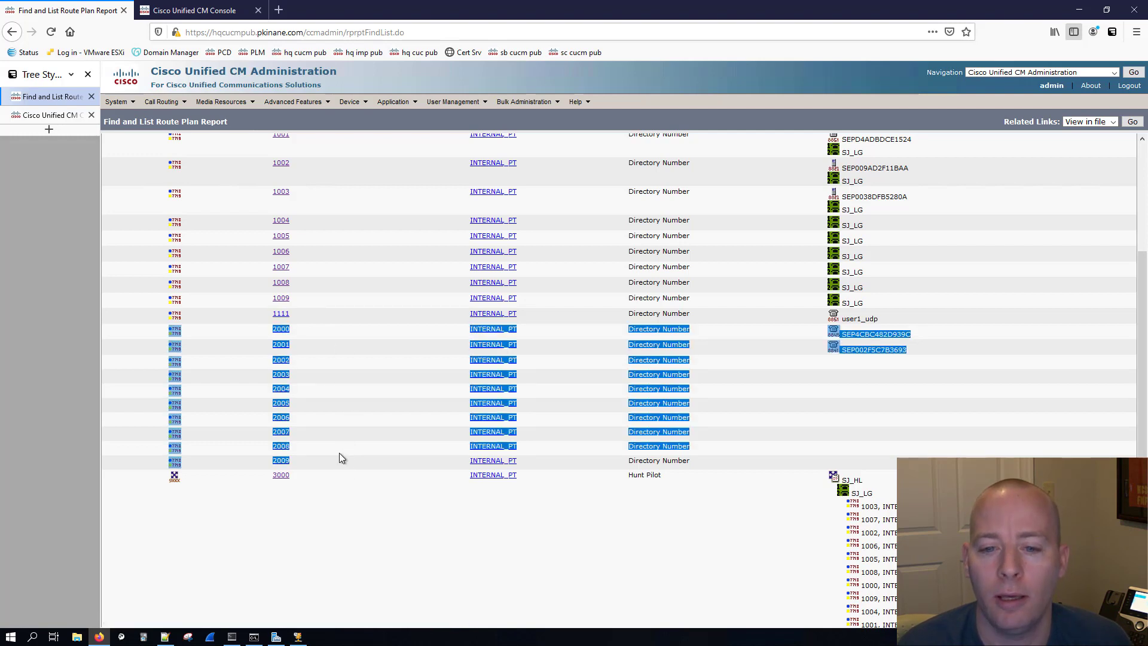
left_click(293, 482)
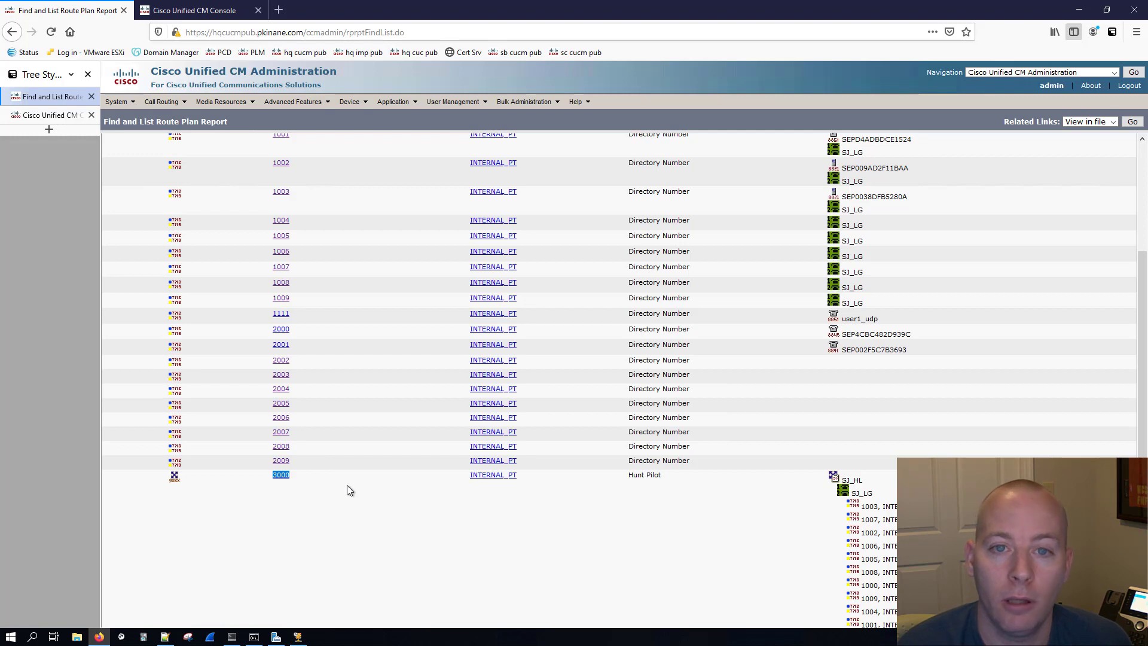
scroll(350, 488, "down", 1)
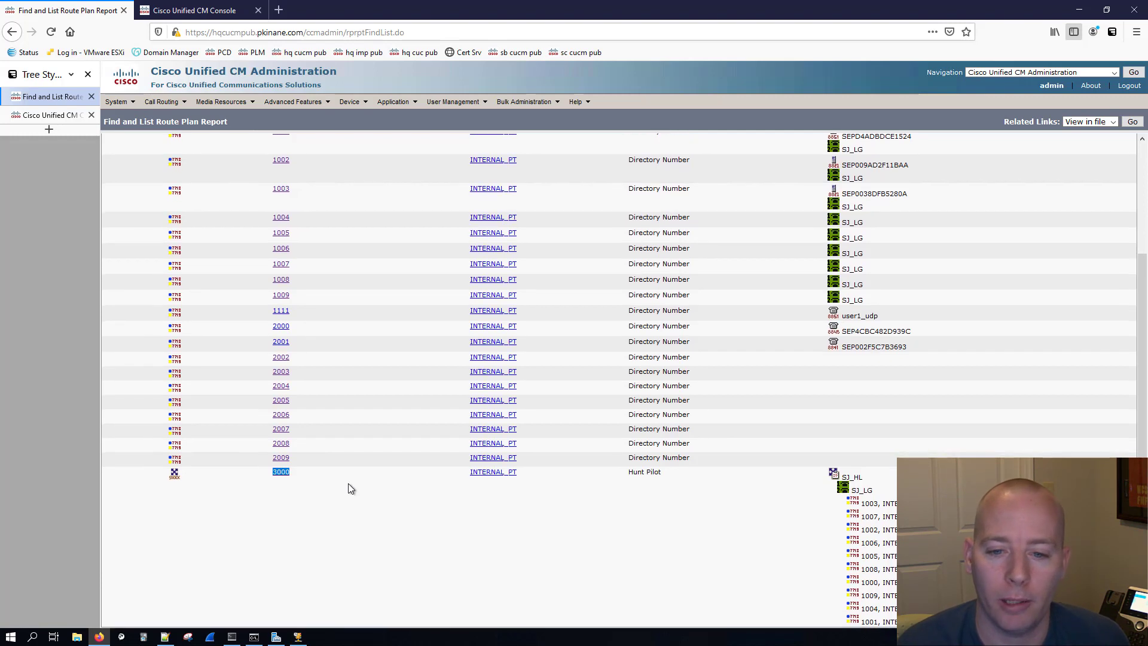
left_click(349, 485)
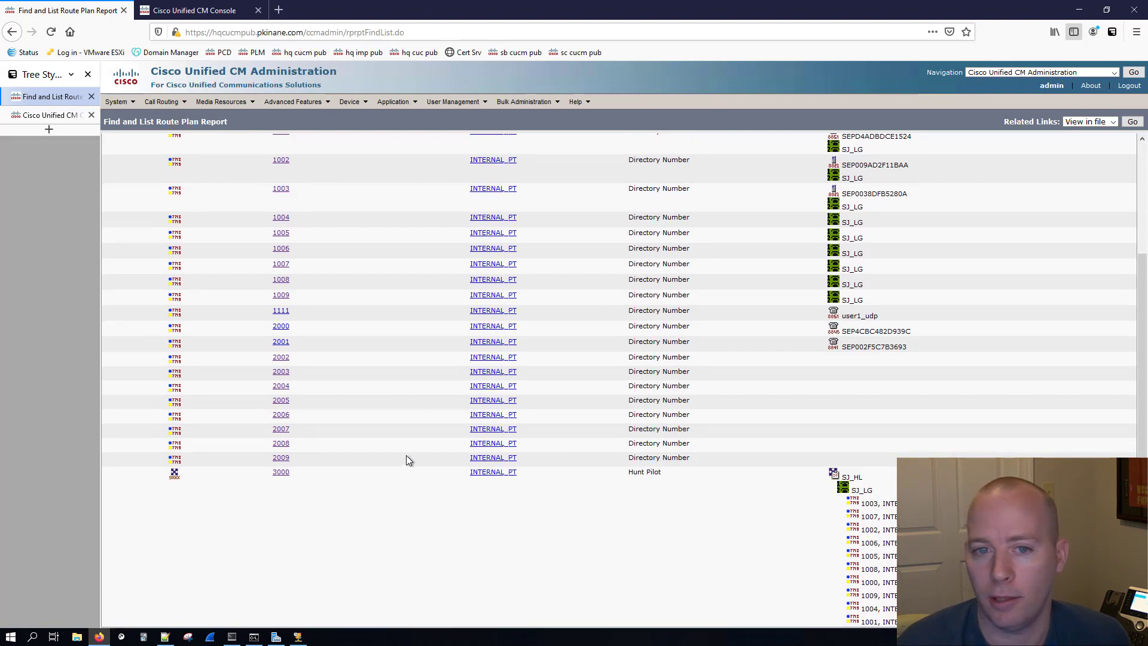
scroll(940, 393, "up", 3)
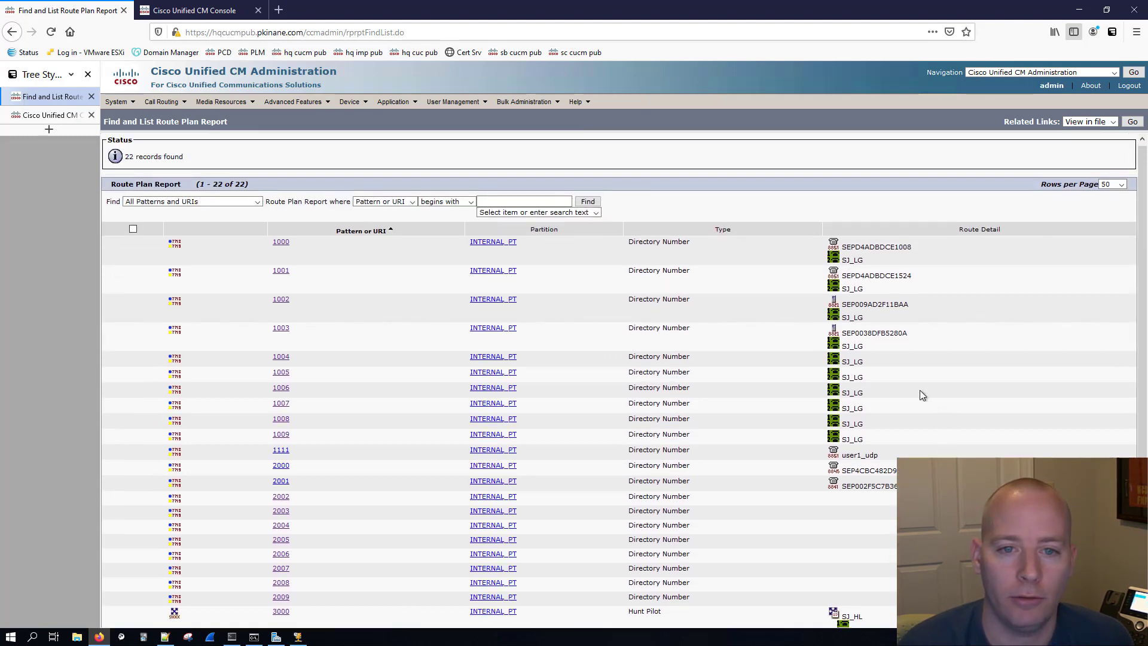
left_click_drag(197, 187, 249, 187)
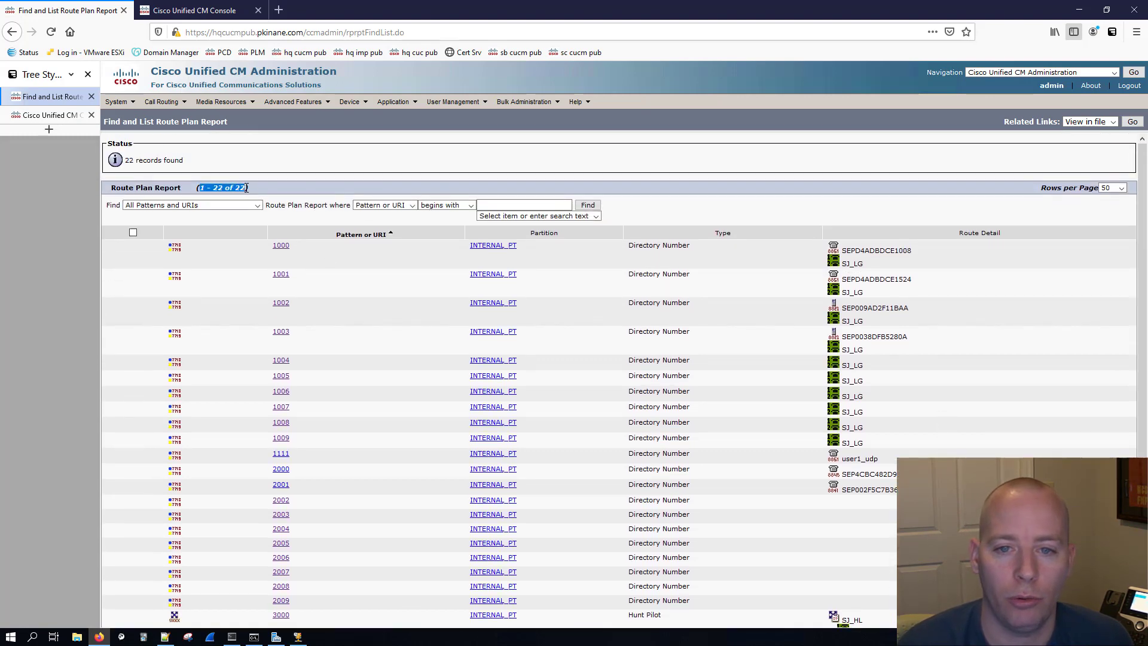
left_click(290, 186)
Switch to the sbcucmpub cluster, display its Route Plan Report, and permanently delete directory number 5002.
left_click(56, 118)
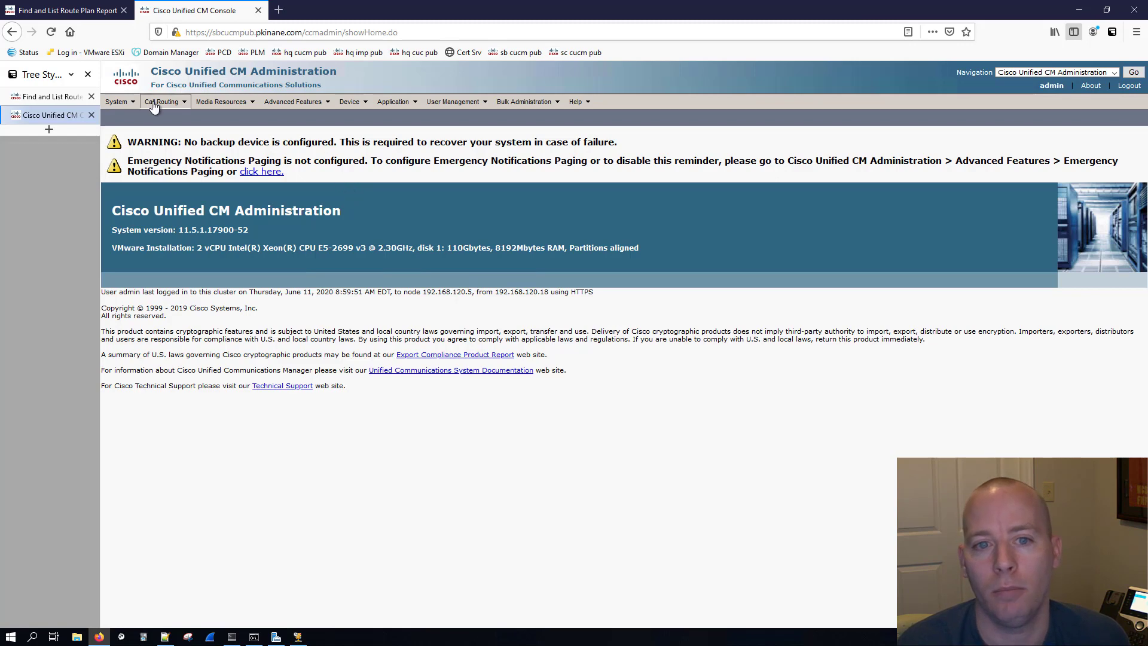
mouse_move(161, 102)
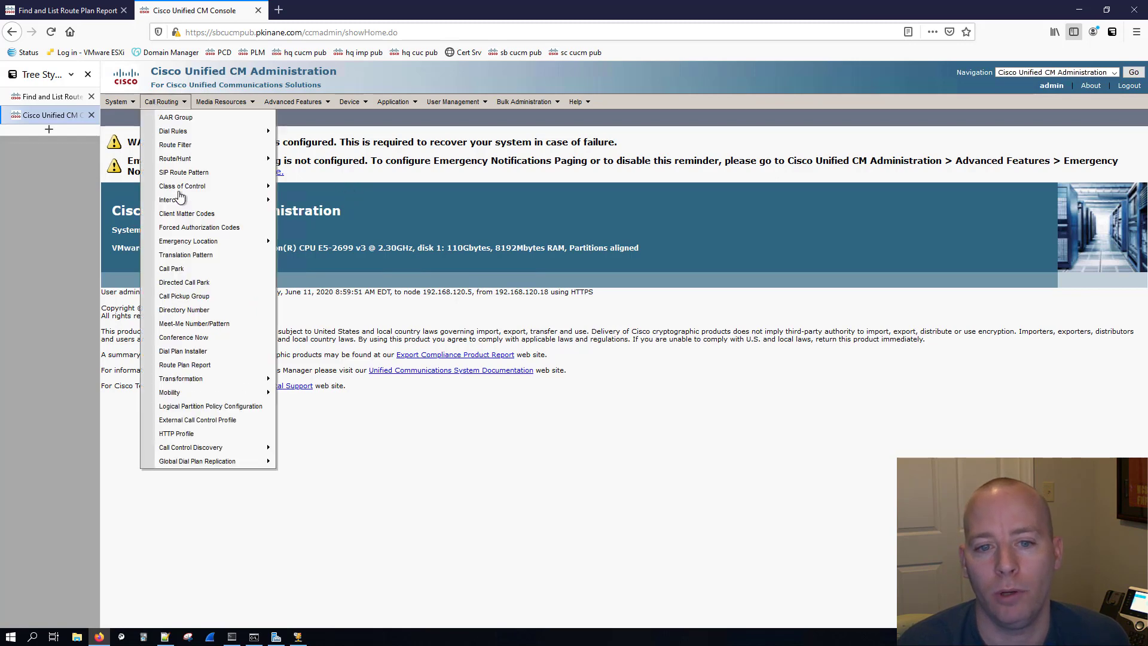
left_click(191, 366)
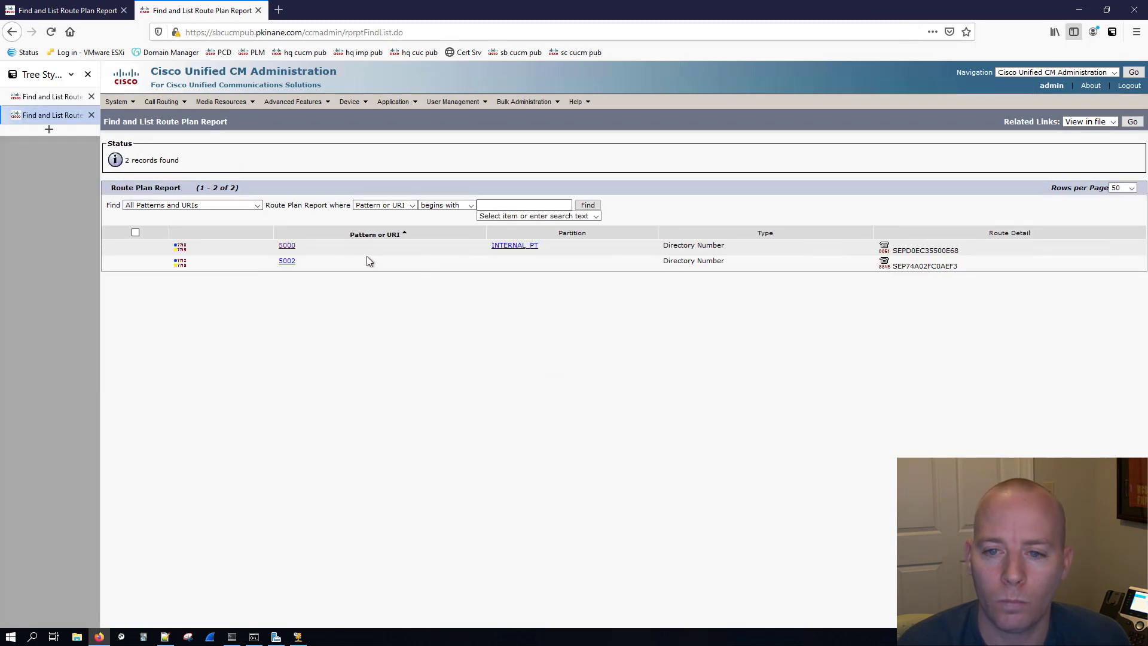
left_click(286, 263)
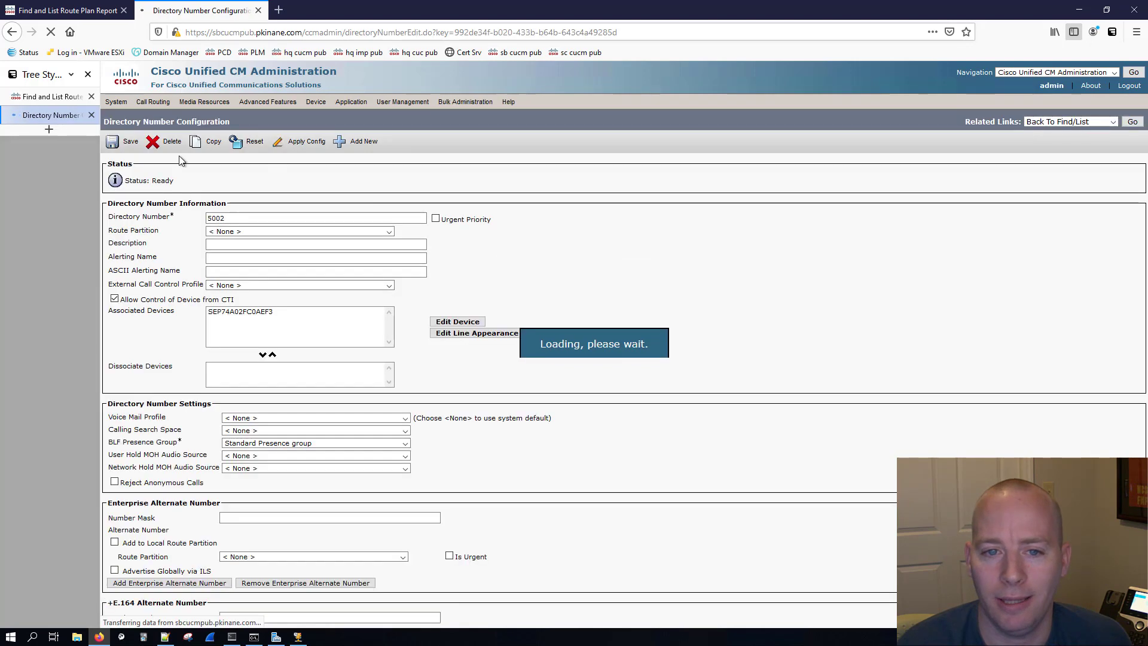
left_click(153, 144)
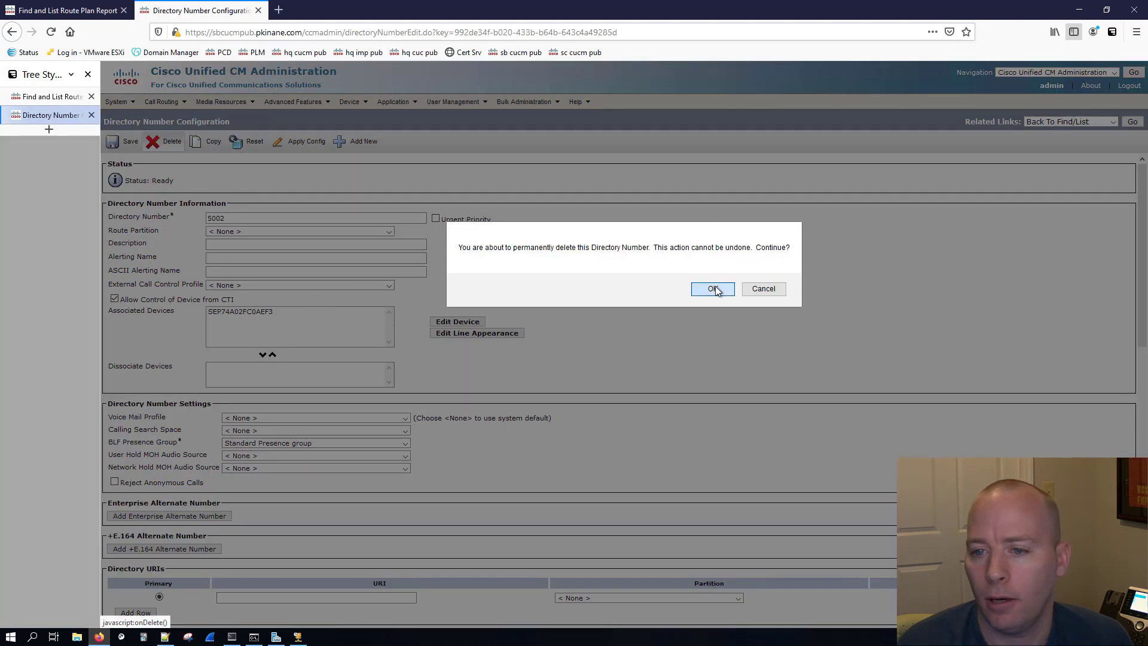
left_click(717, 288)
Display the sbcucmpub phone list and delete the phone SEP74A02FC0AEF3 described as Auto 5002.
mouse_move(358, 103)
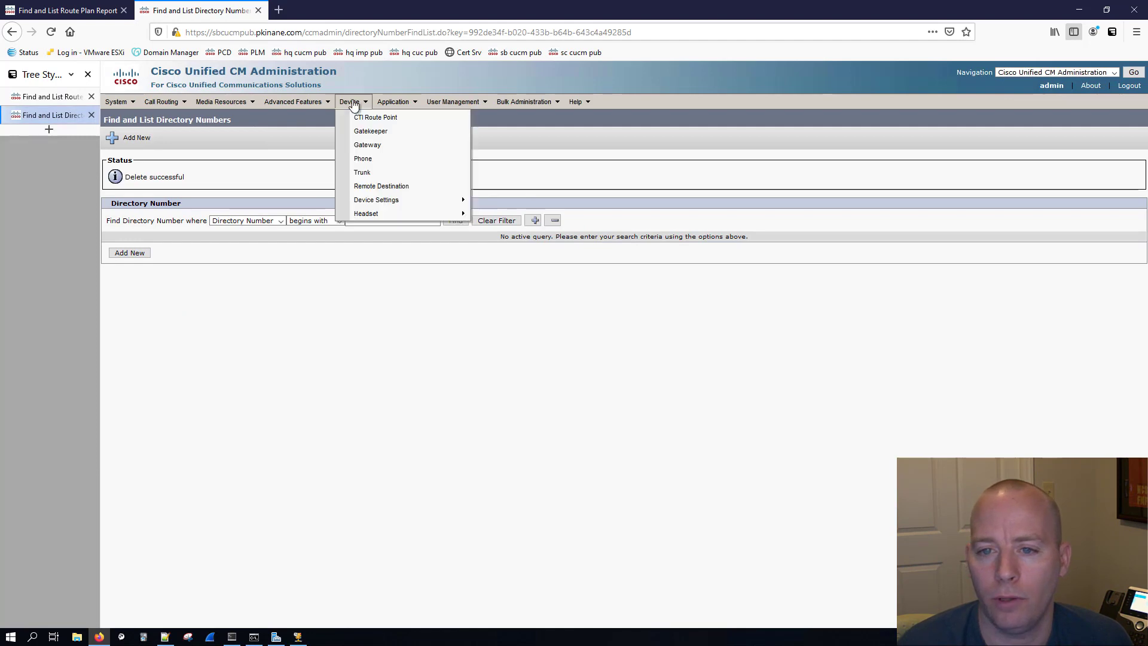
left_click(383, 159)
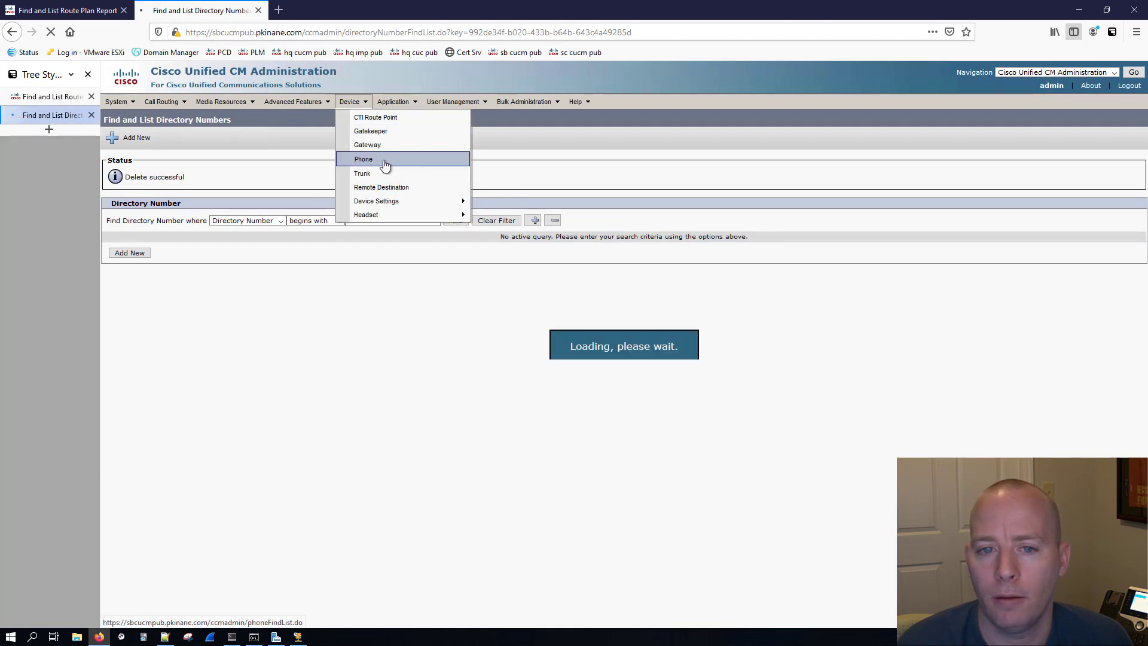
left_click(117, 304)
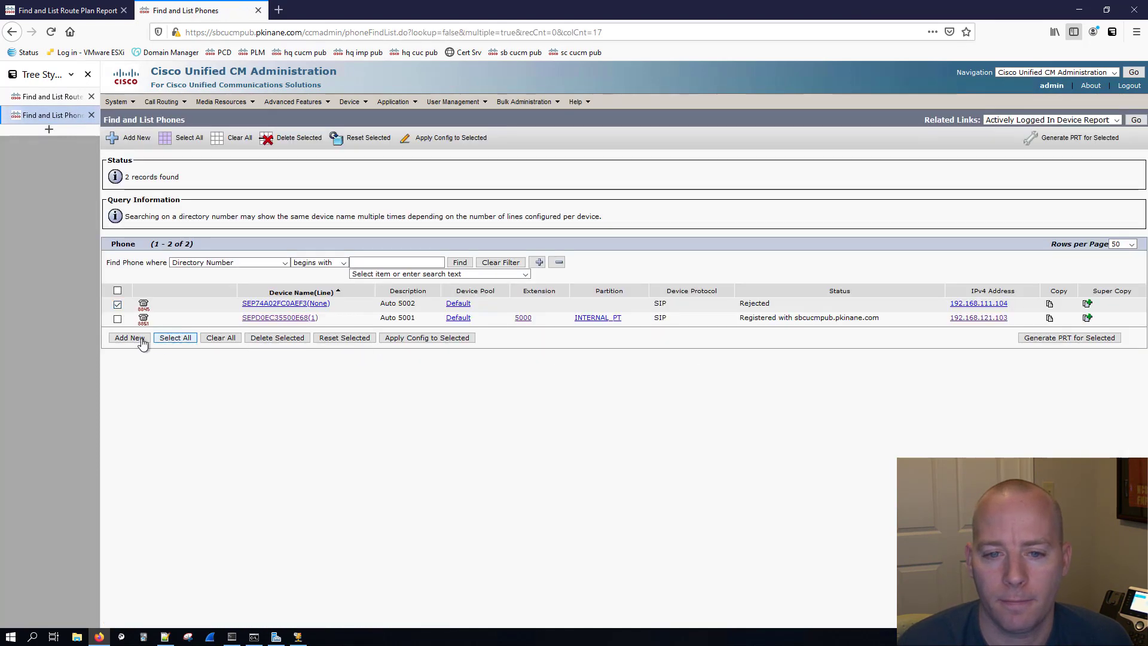
left_click(278, 337)
key("Return")
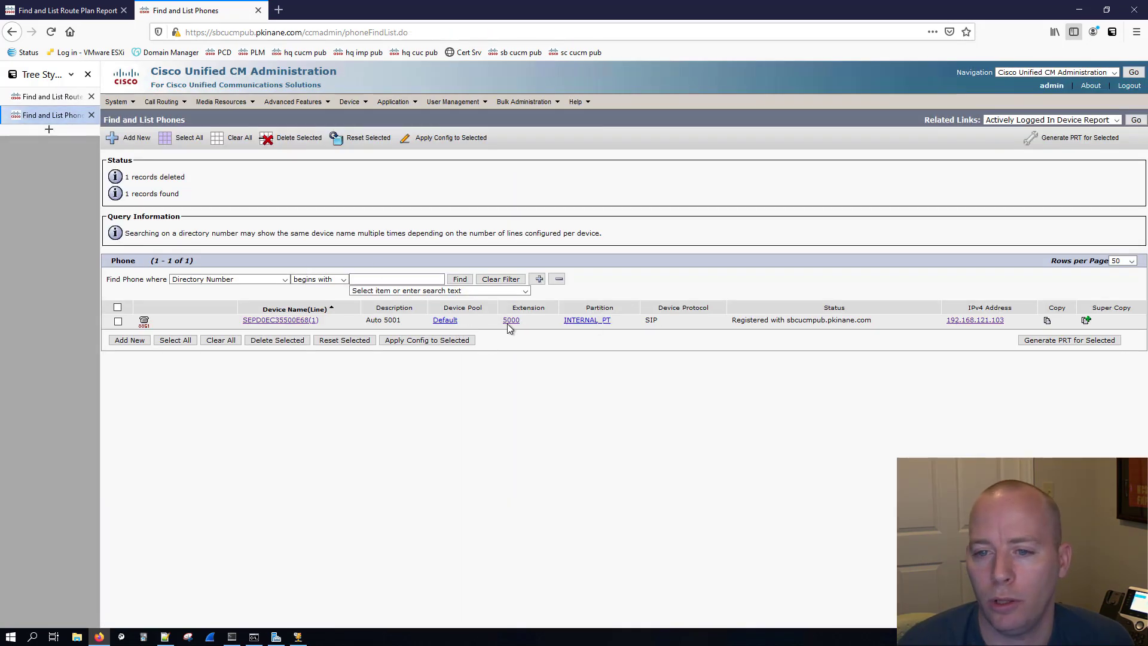
Display the Route Plan Report on sbcucmpub again and compare it with the hqcucmpub cluster's report.
left_click(161, 101)
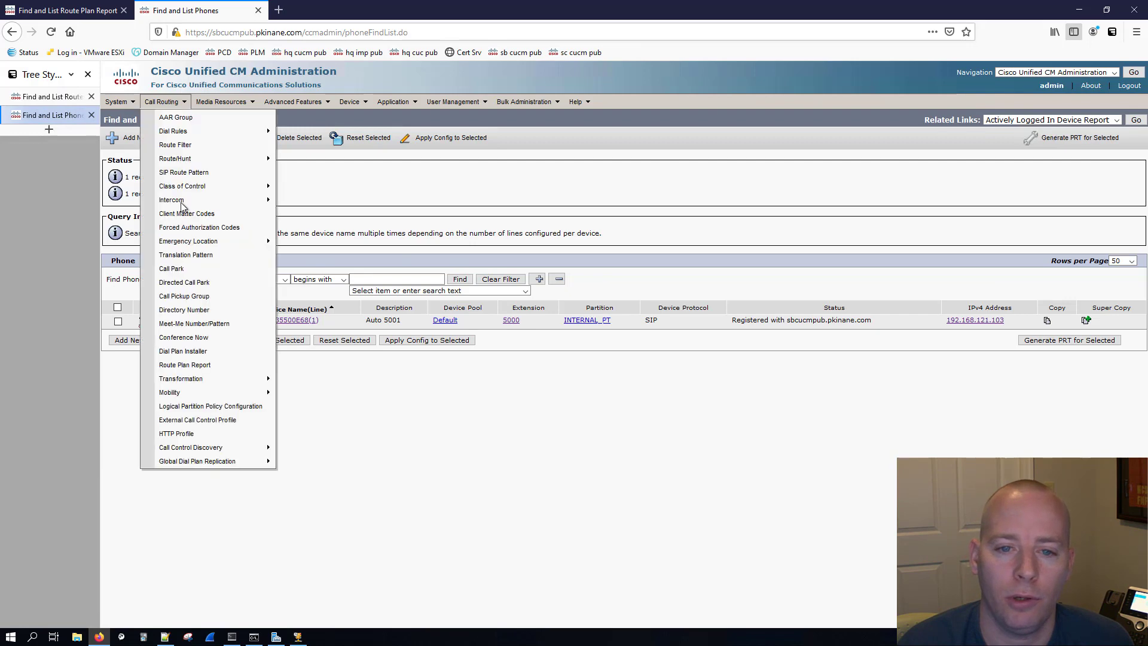
left_click(210, 366)
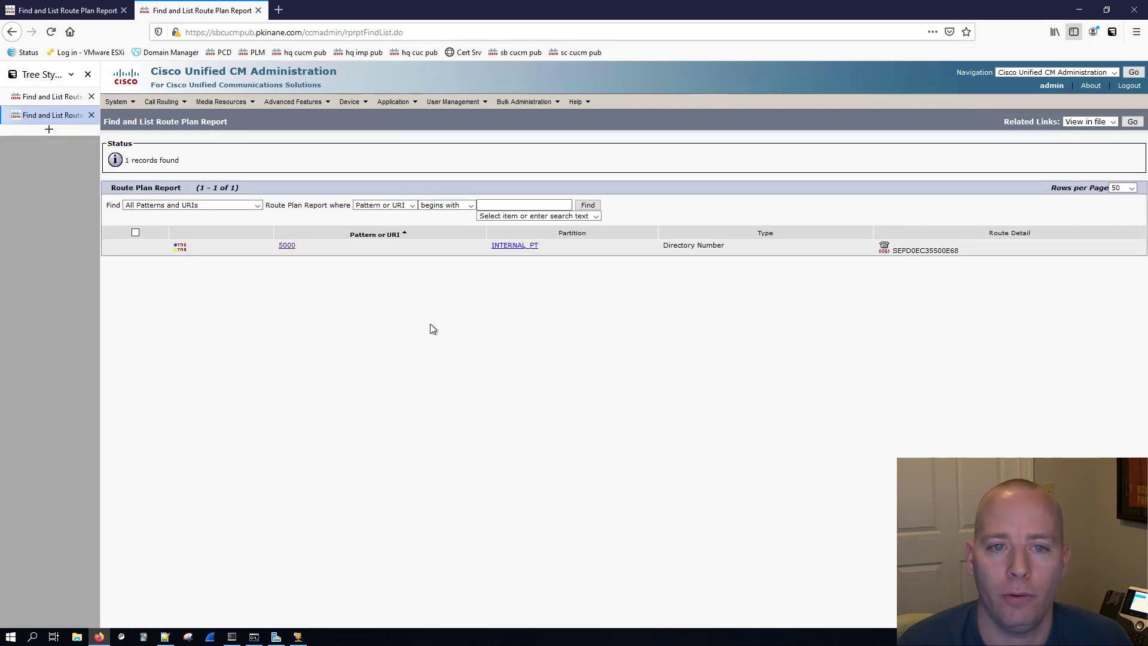
left_click(32, 98)
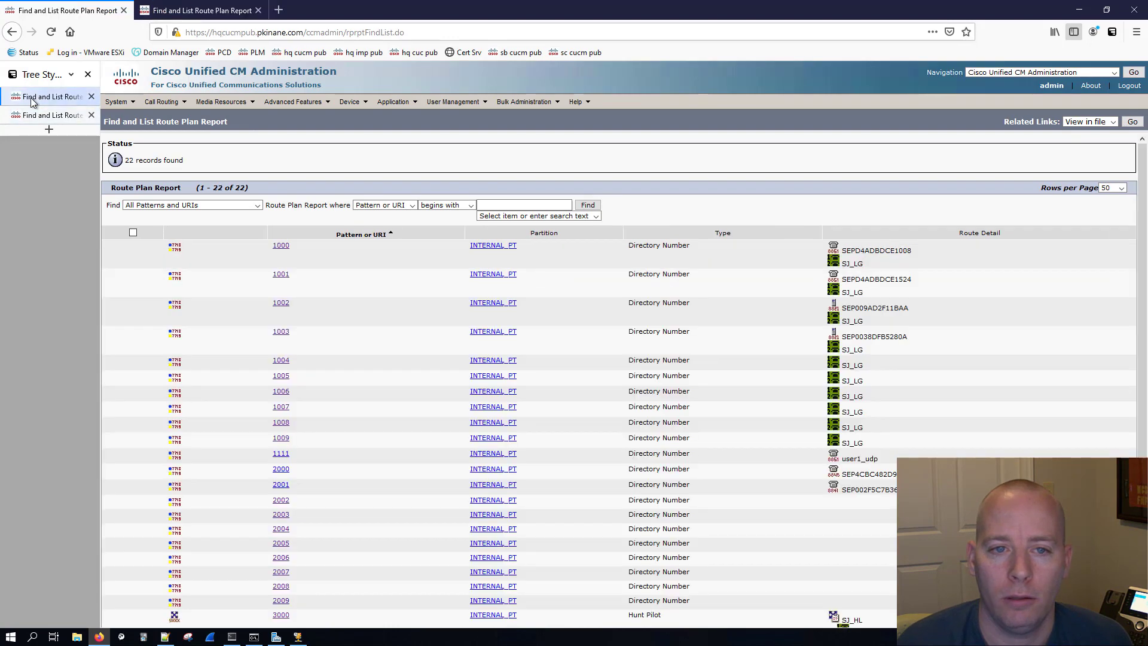
left_click(37, 114)
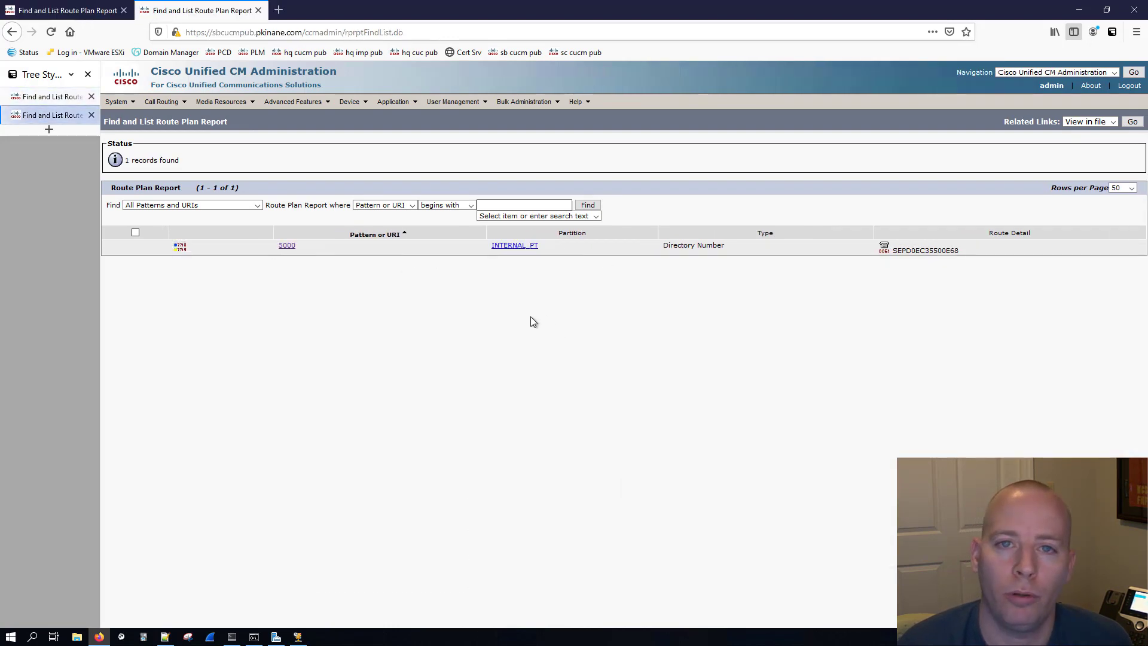
Return to the hqcucmpub cluster and display its phone list, highlighting the entry for SEP009AD2F11BAA.
left_click(59, 97)
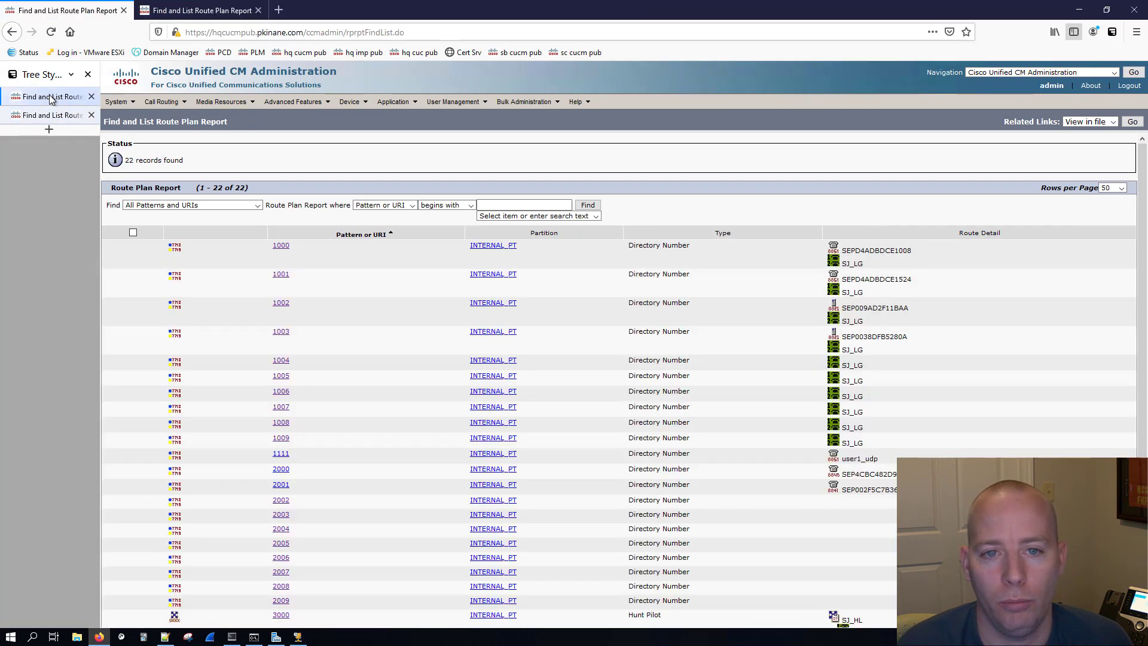
left_click(350, 102)
left_click(398, 179)
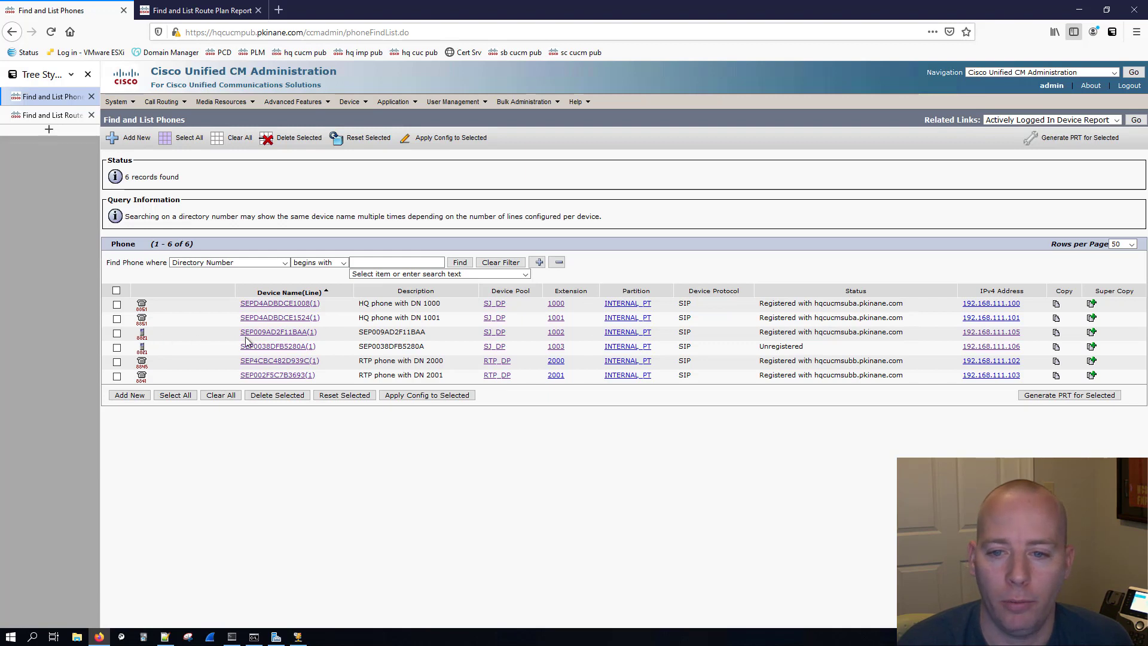
left_click_drag(456, 334, 189, 338)
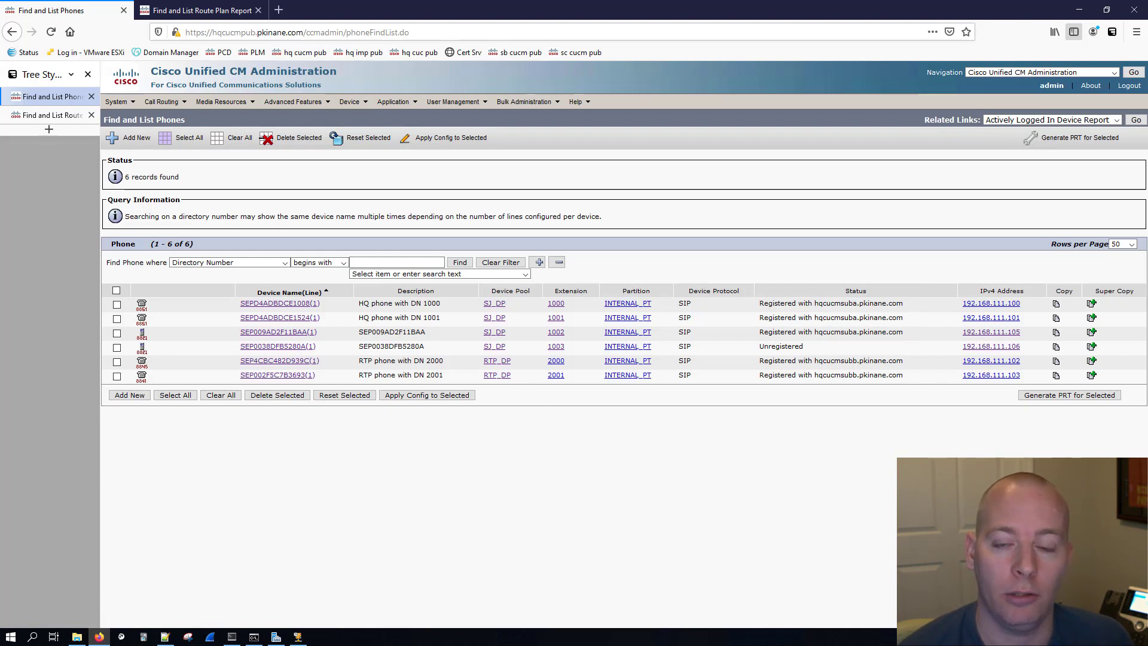
Search the hqcucmpub cluster for all existing trunks.
left_click(355, 103)
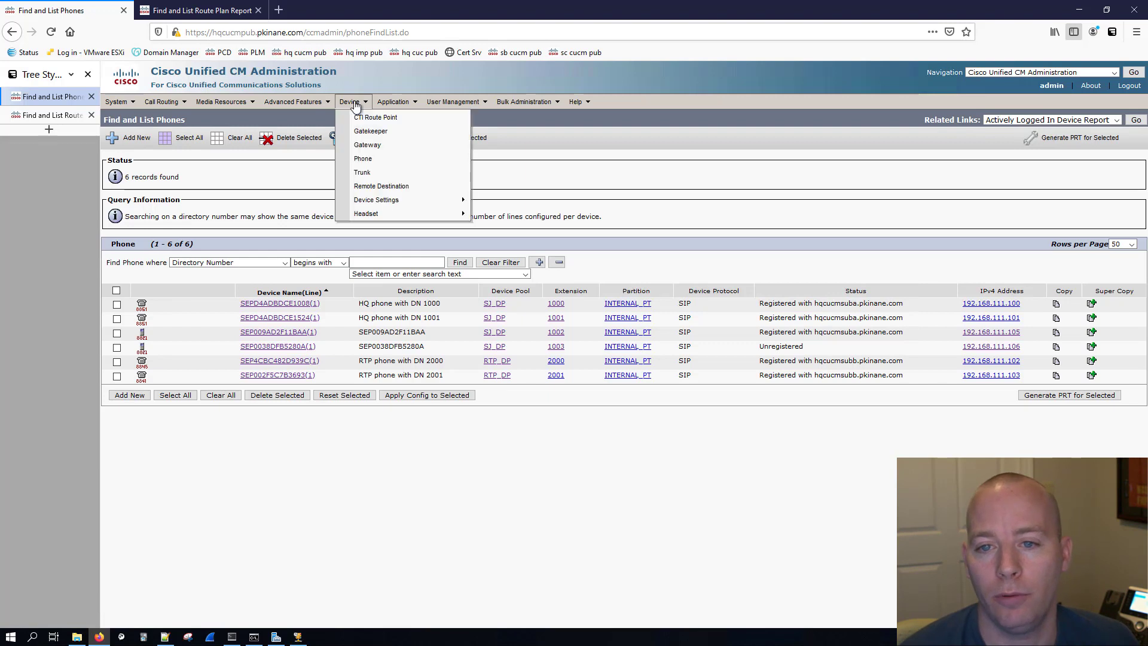
left_click(387, 174)
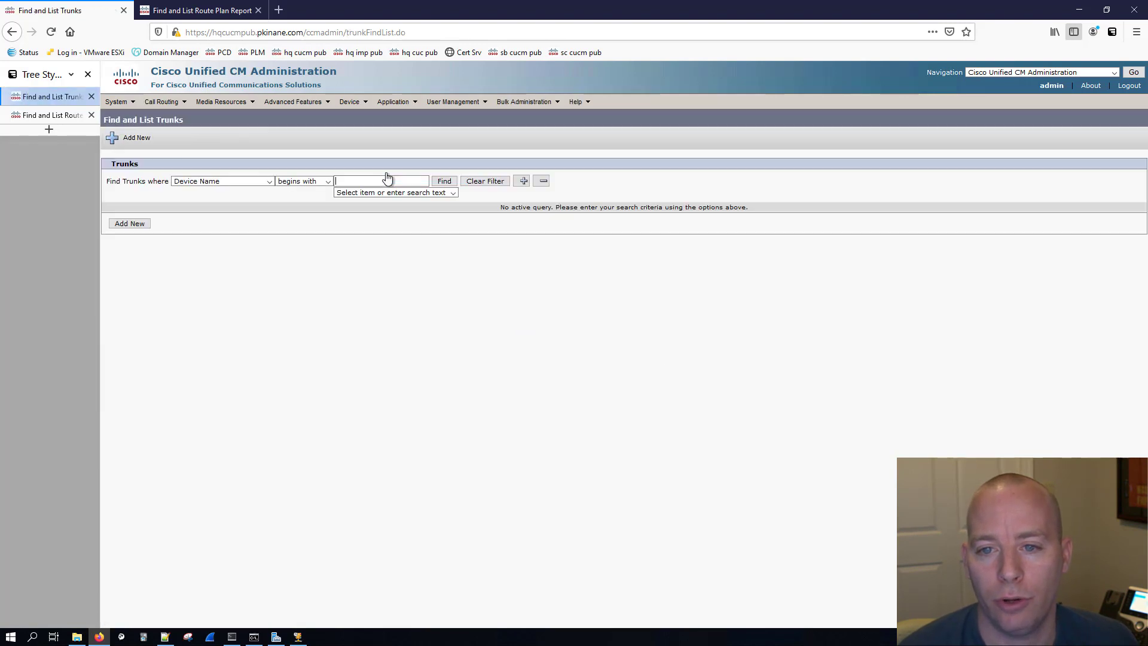
left_click(443, 182)
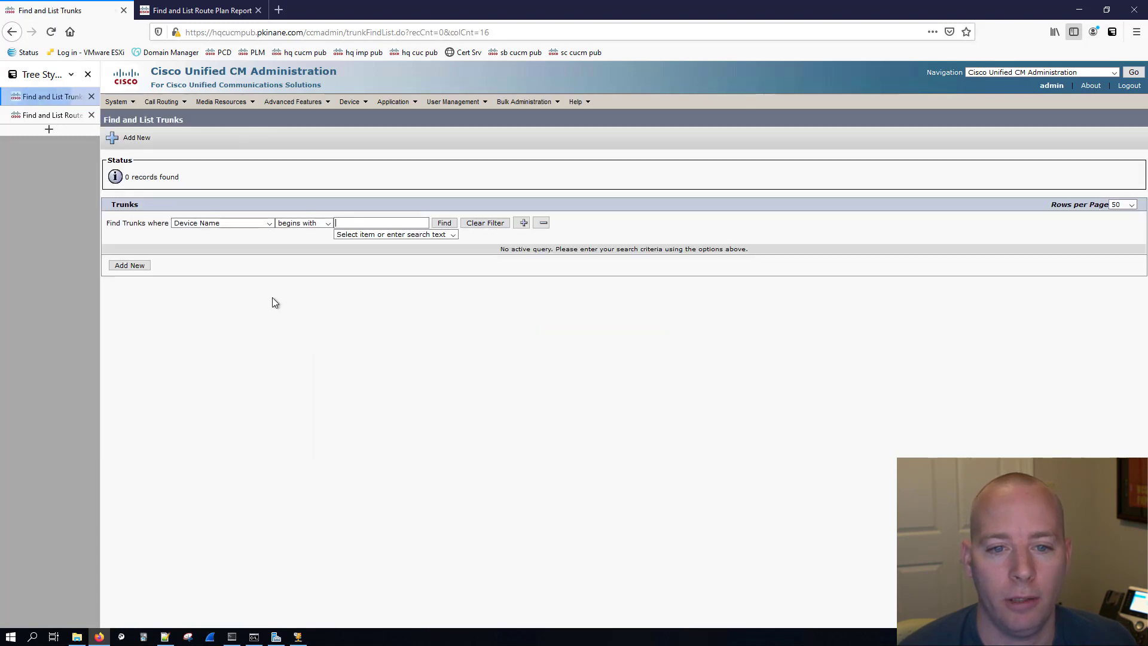
Add a new trunk with type SIP Trunk, device protocol SIP and service type None(Default), and proceed to its configuration page.
left_click(140, 266)
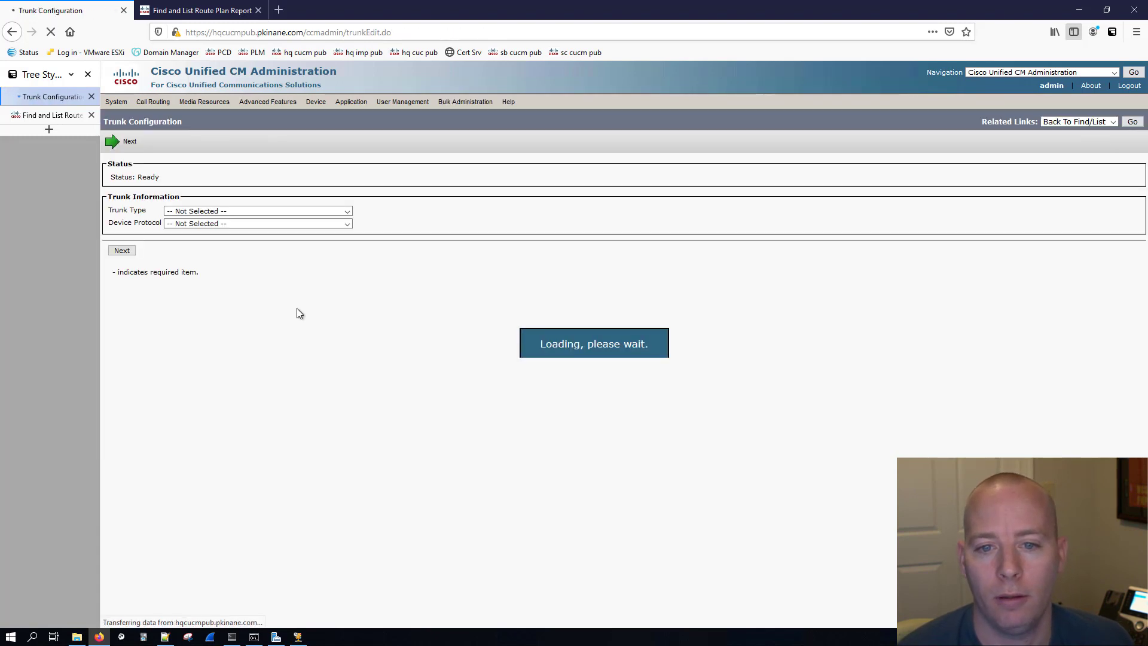
left_click(216, 231)
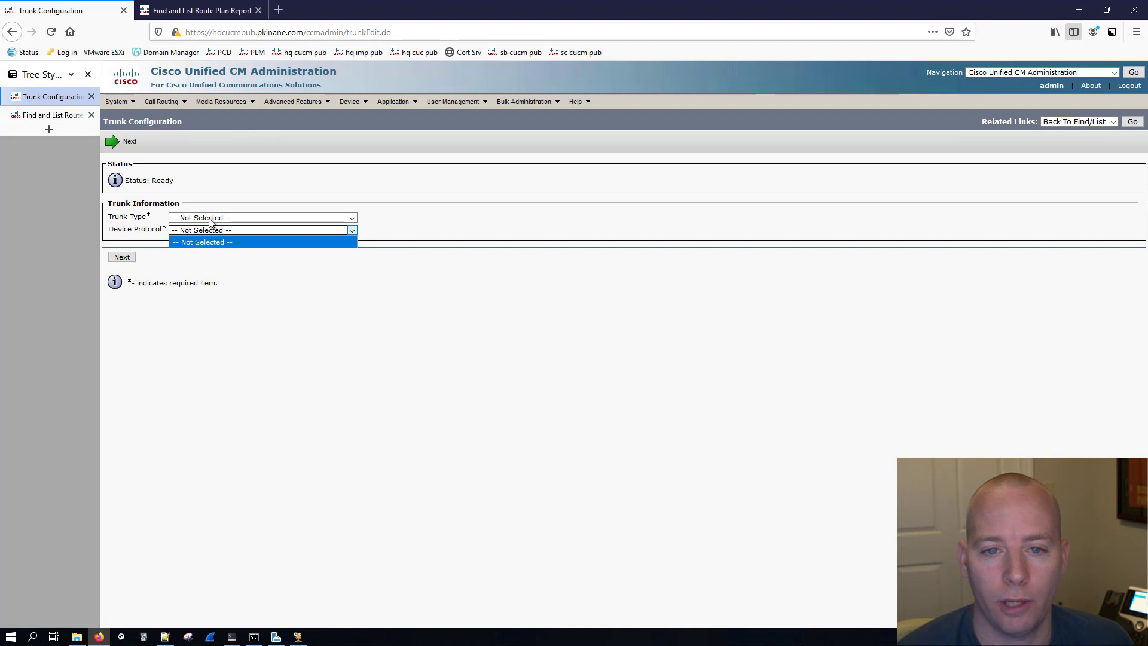
left_click(213, 218)
left_click(207, 281)
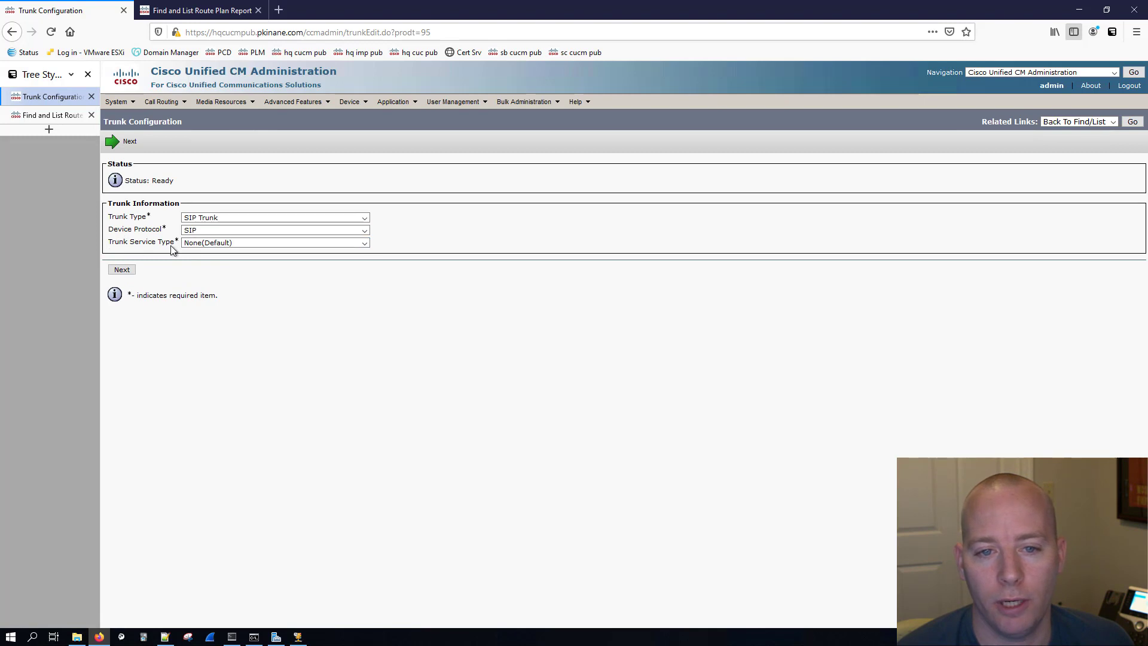
left_click(202, 245)
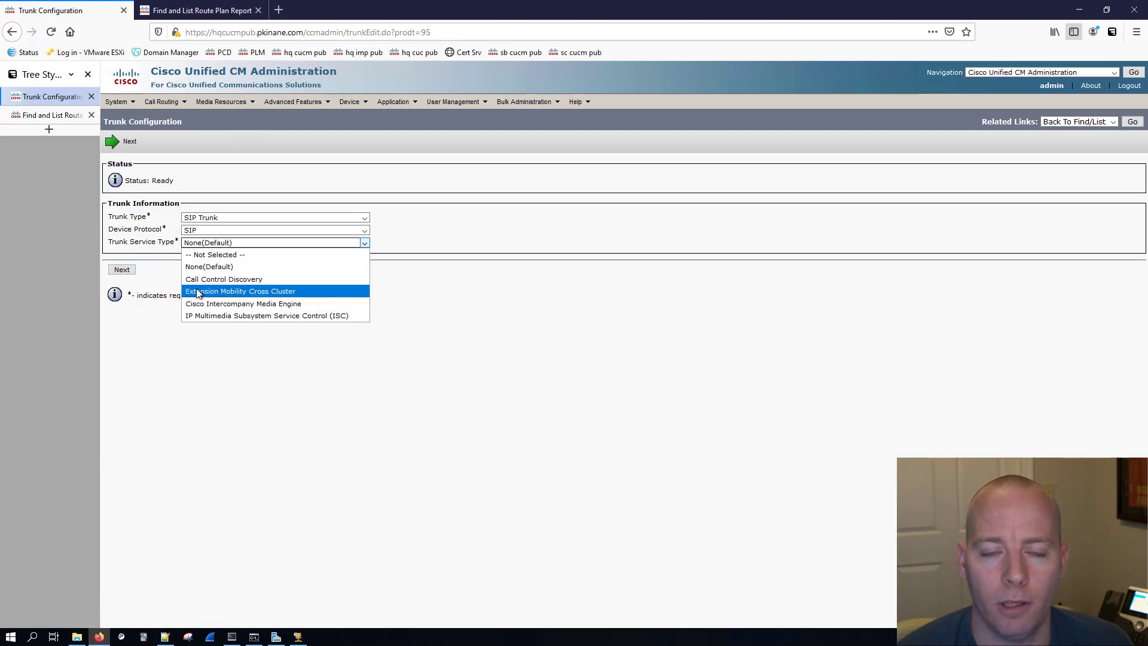
key("Escape")
key("Tab")
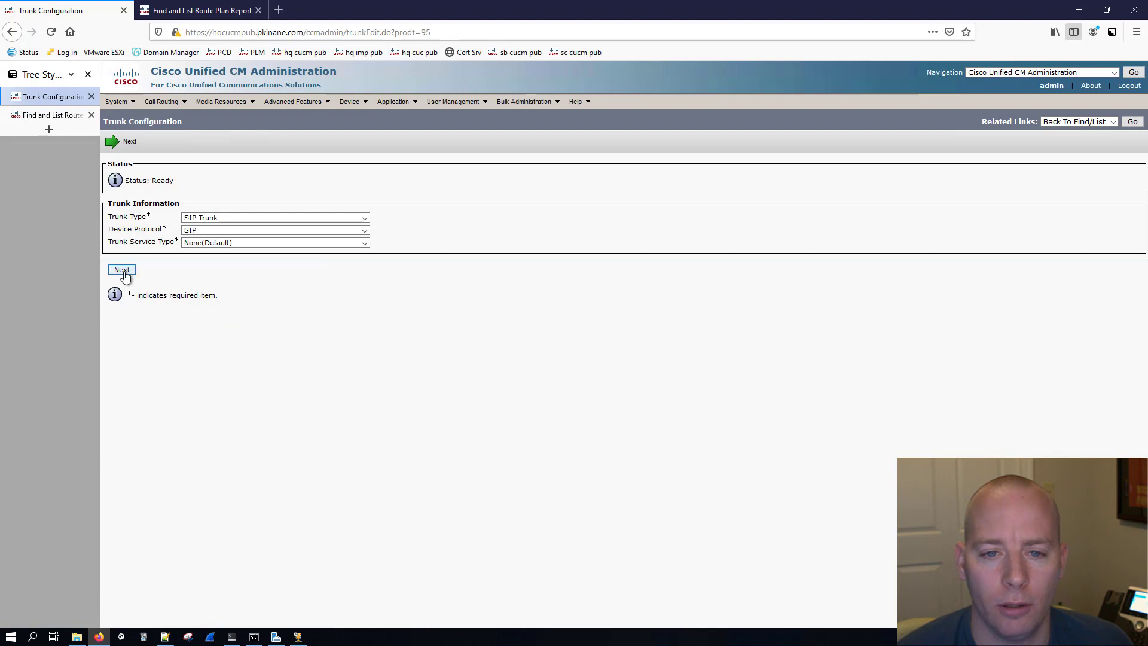
key("Return")
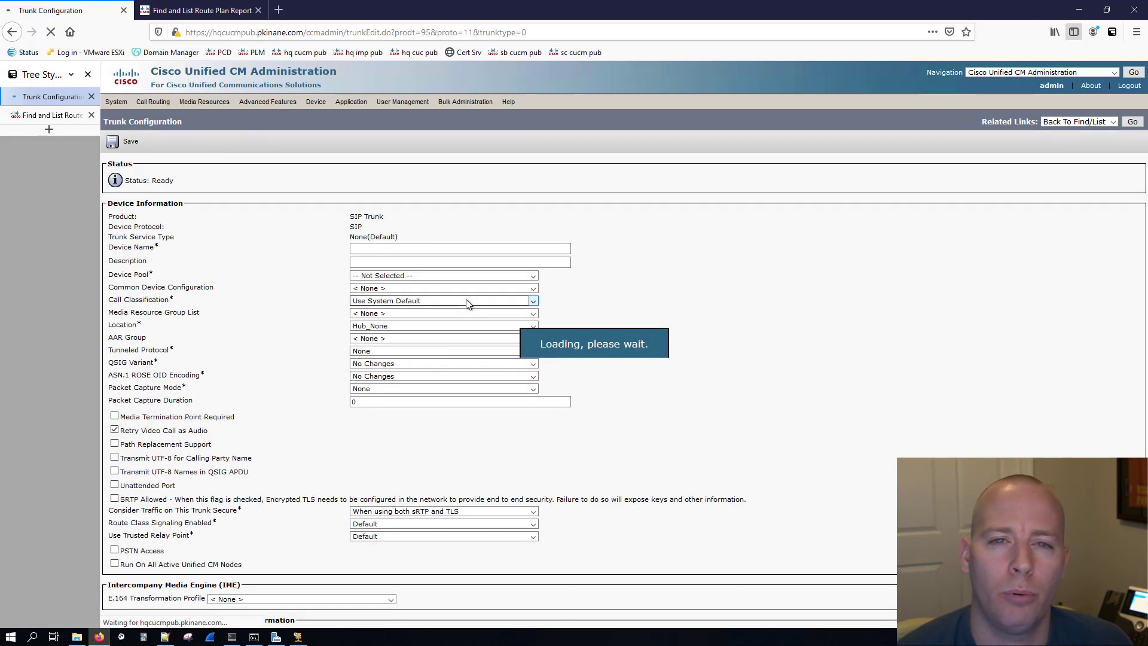
Name the new trunk device SIP_TRUNK_TO_SITE_B.
left_click(408, 247)
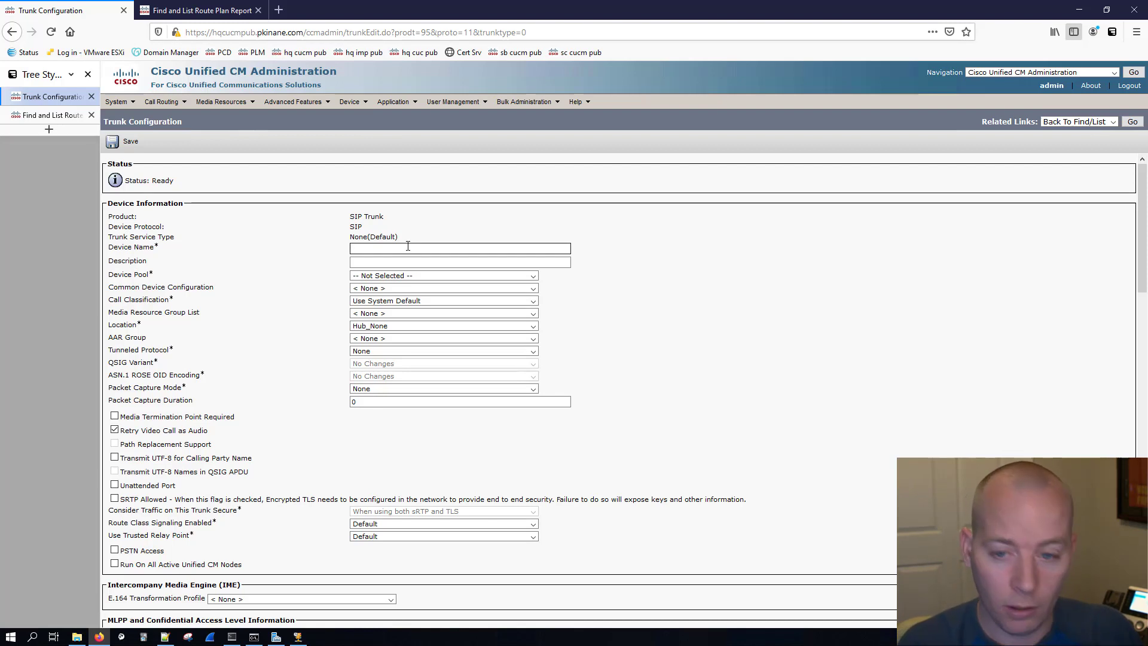
type("SIP")
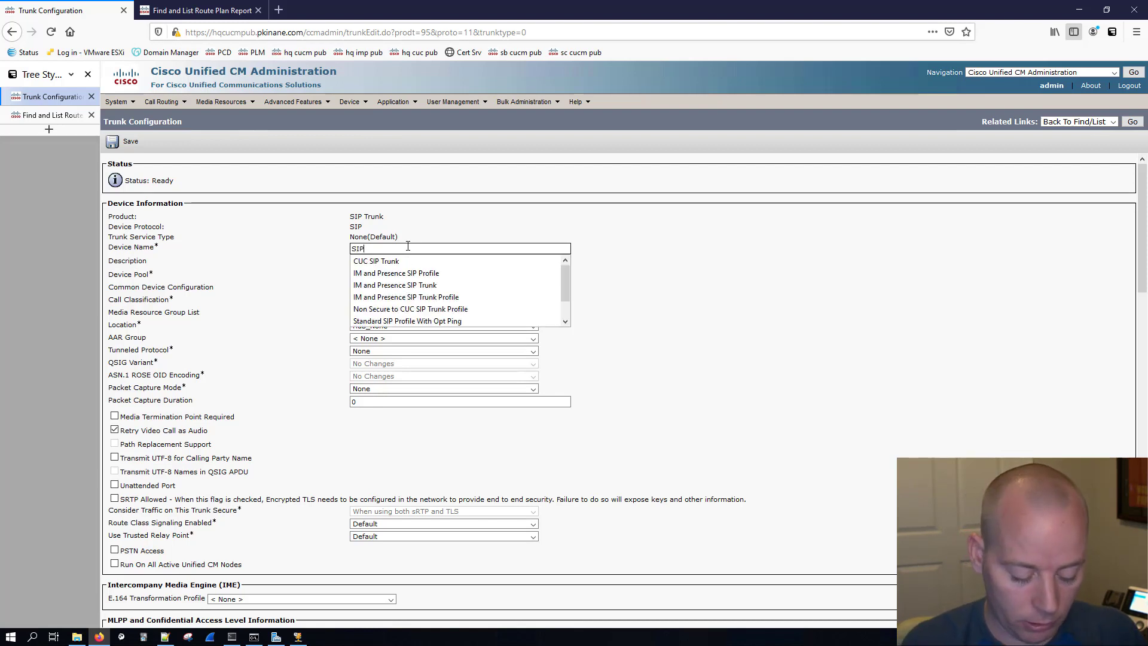
type("_TRUNK")
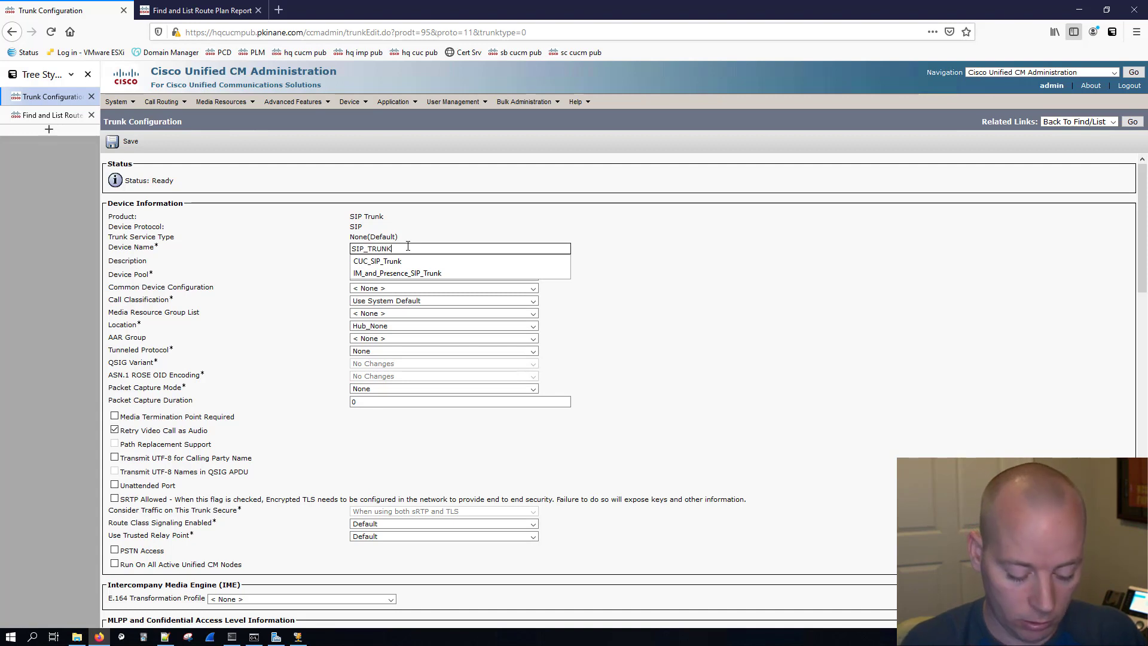
type("_TO_")
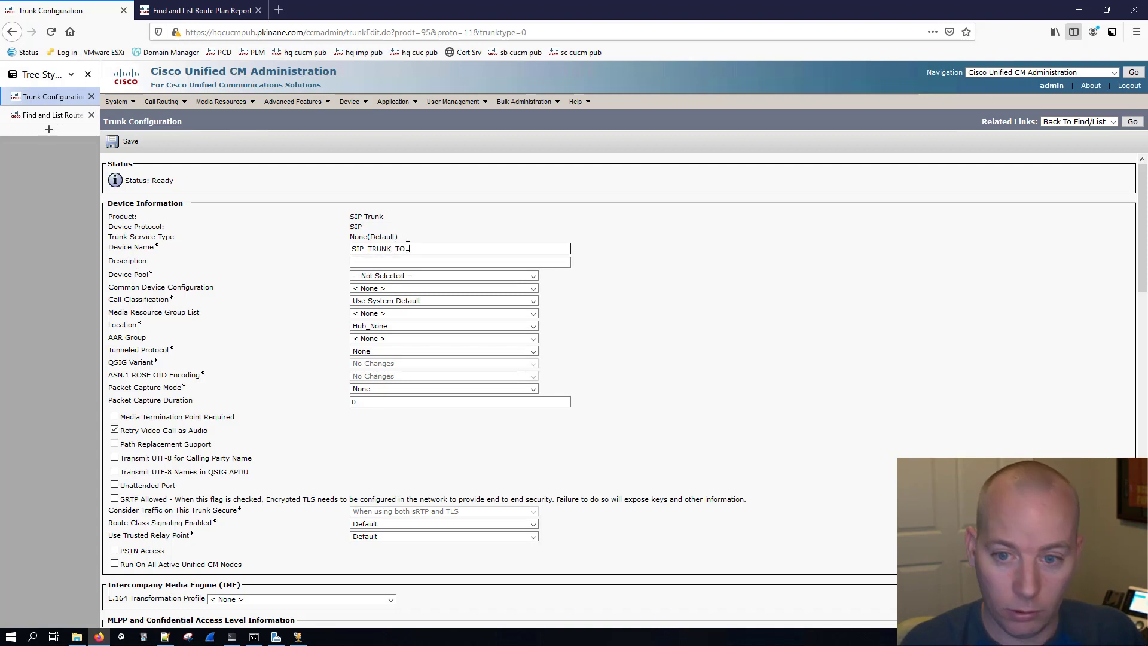
type("SITE")
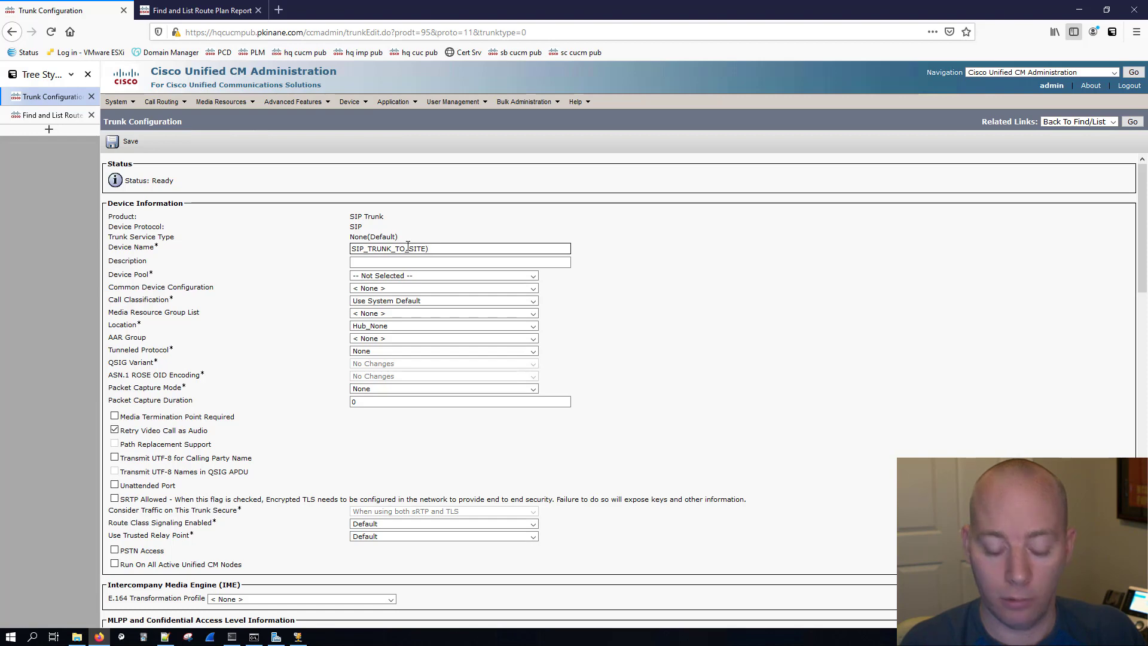
key("BackSpace")
type("_B")
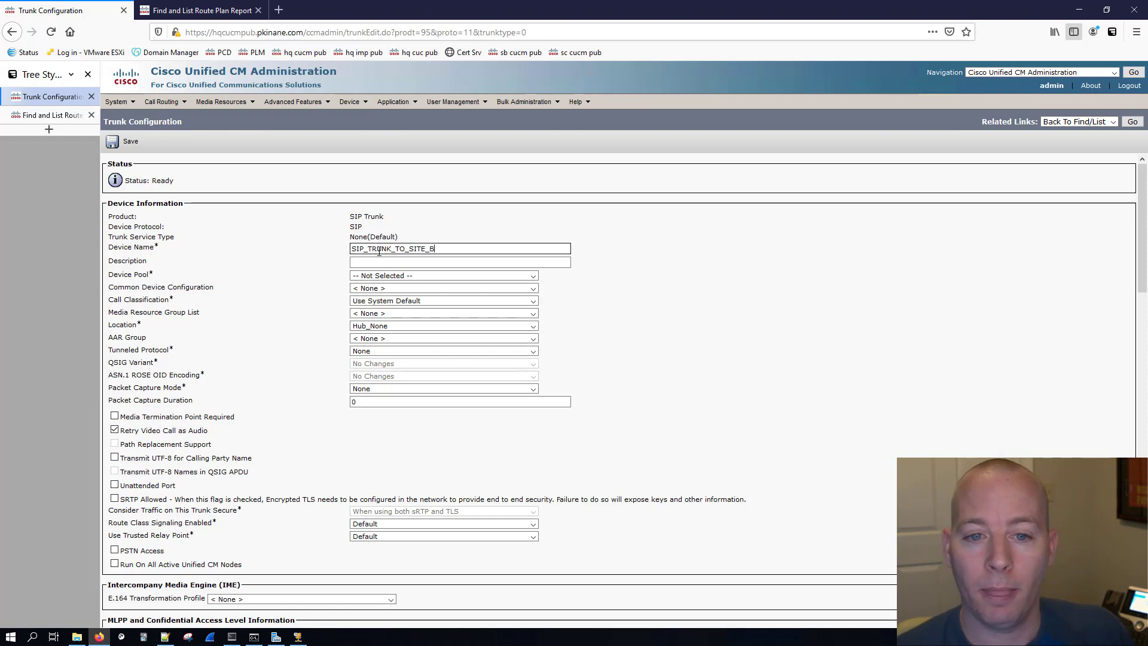
Set the trunk's device pool to SJ_DP and its call classification to OnNet, and check the available locations.
left_click(377, 276)
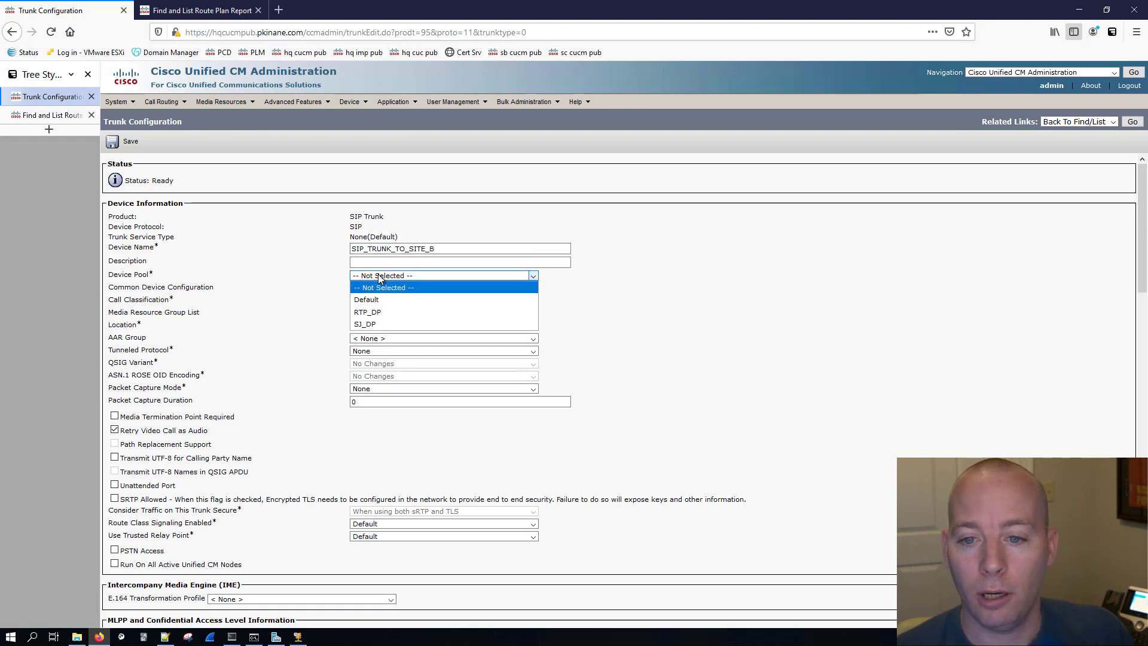
left_click(373, 324)
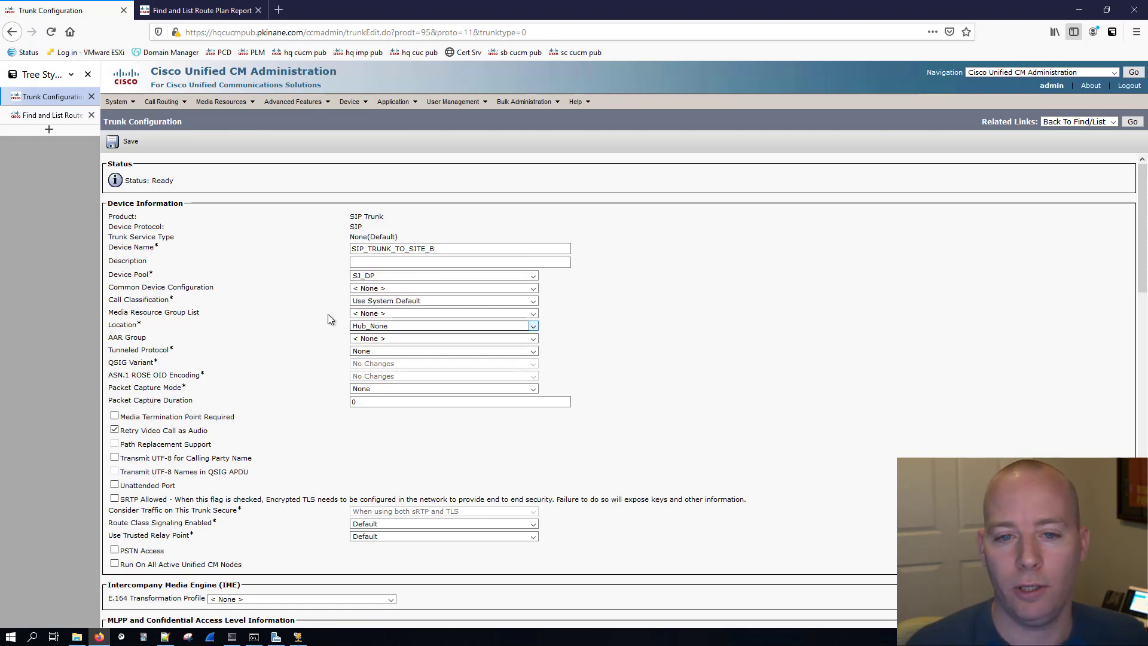
left_click(380, 301)
left_click(370, 326)
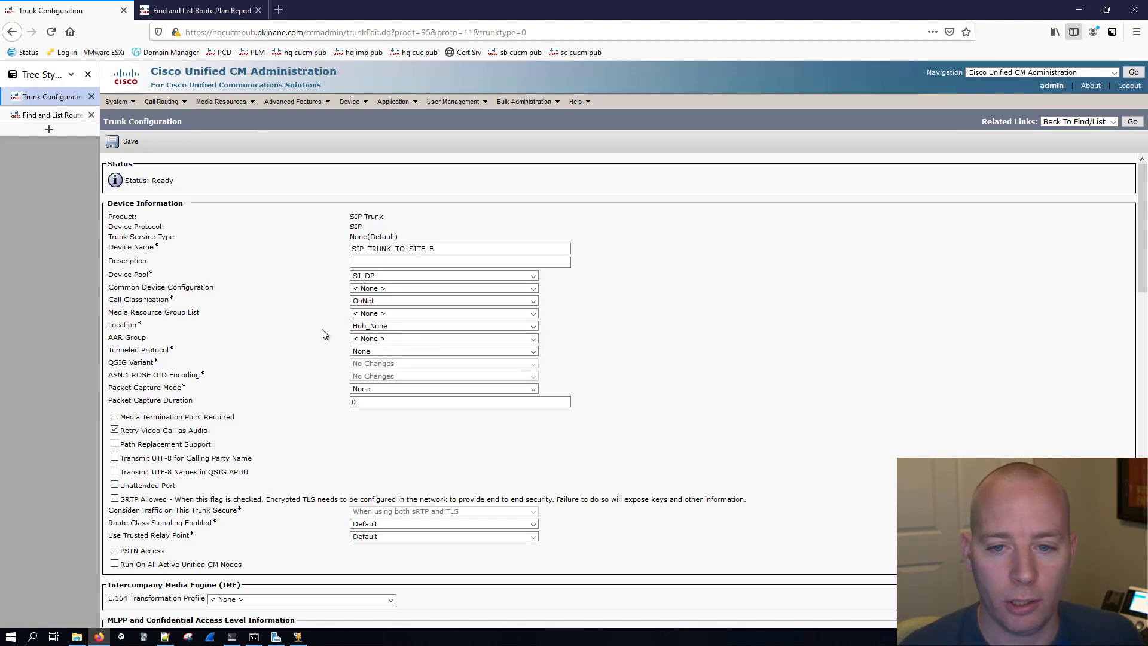
left_click(387, 327)
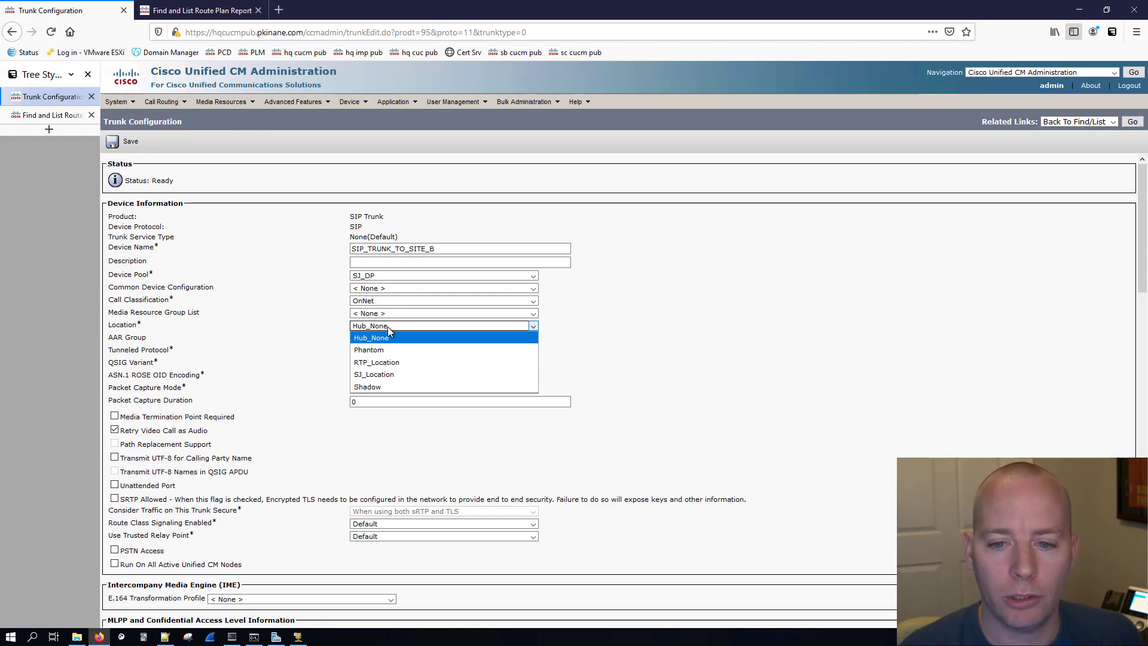
left_click(285, 337)
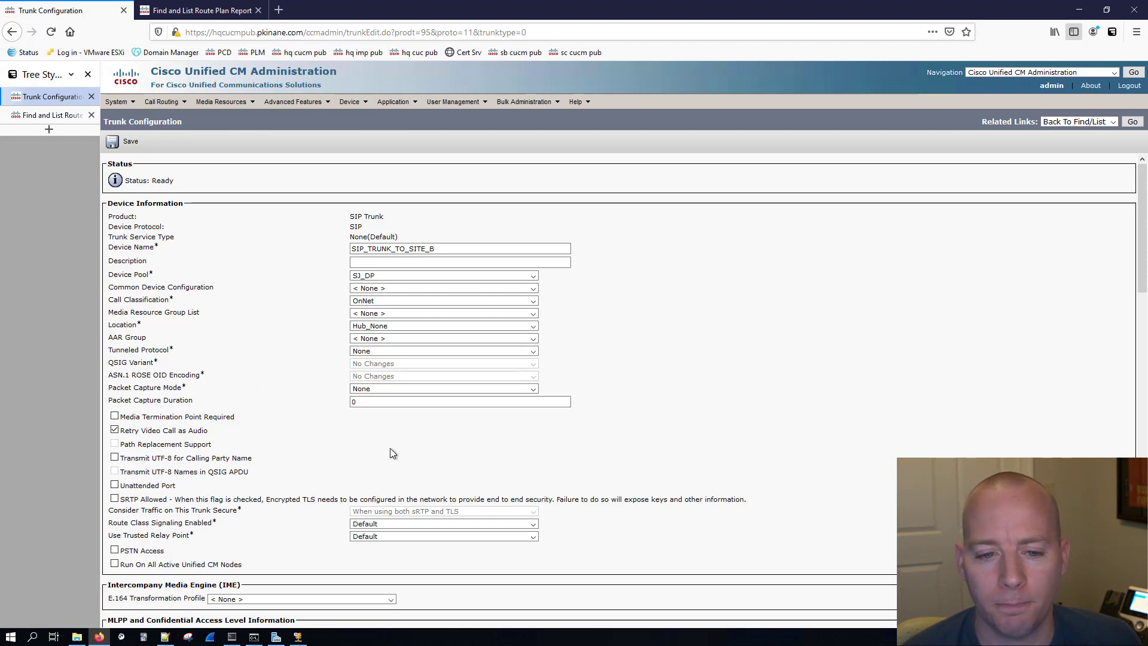
Enable Run On All Active Unified CM Nodes and set the inbound Calling Search Space to INTERNAL_CSS.
scroll(390, 448, "down", 3)
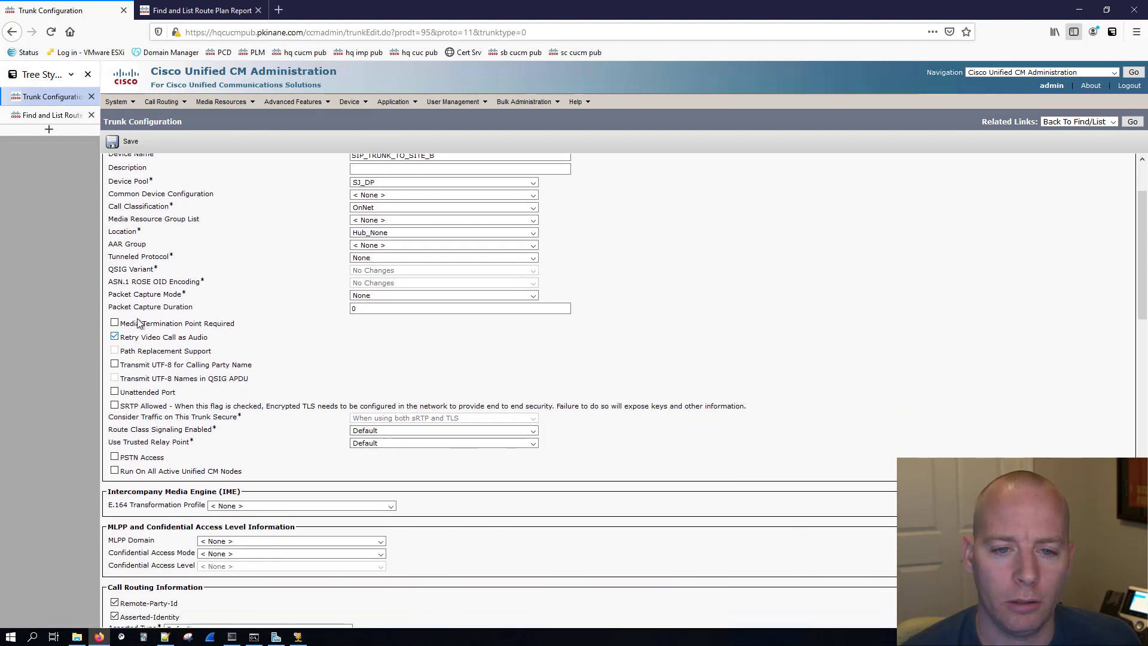
left_click(115, 471)
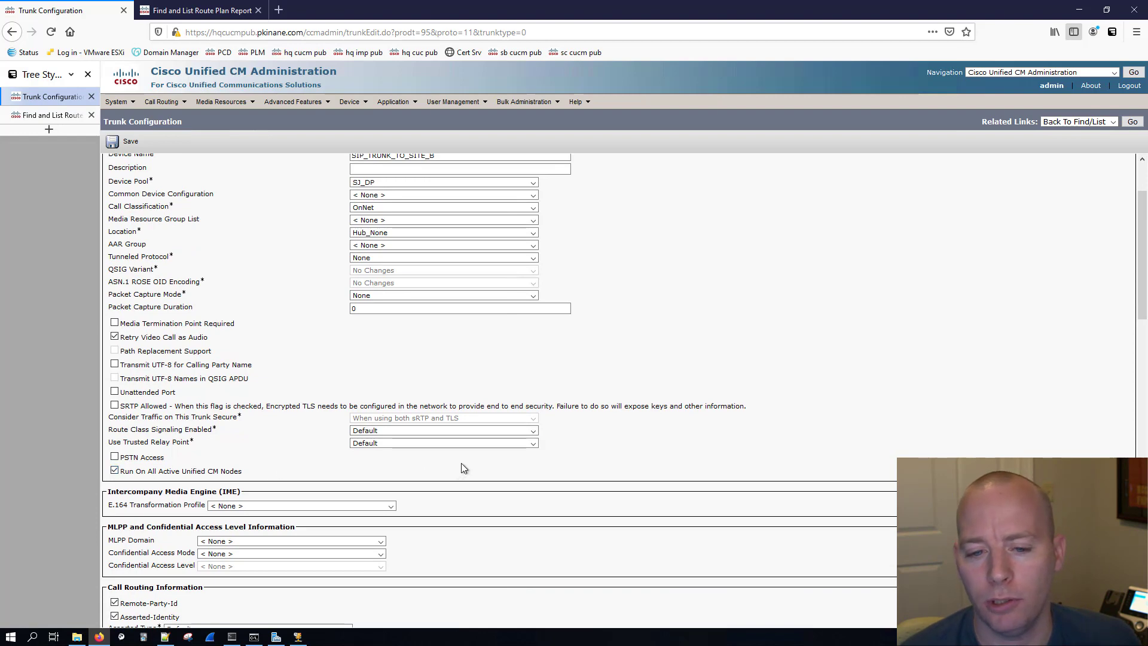
scroll(460, 462, "down", 5)
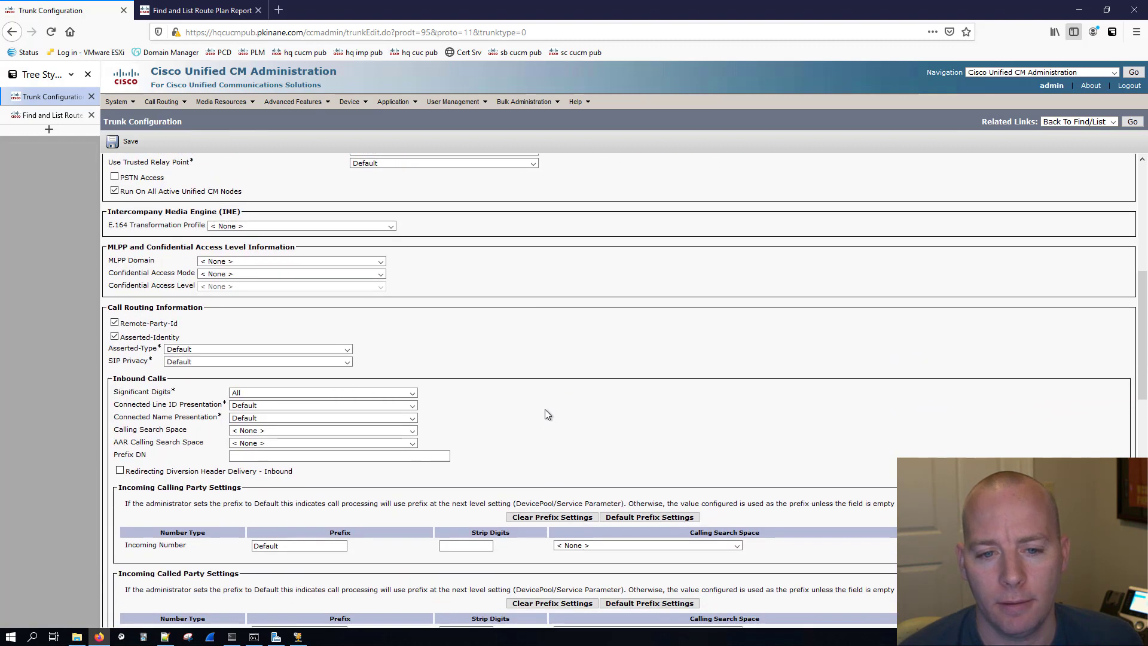
scroll(544, 410, "down", 2)
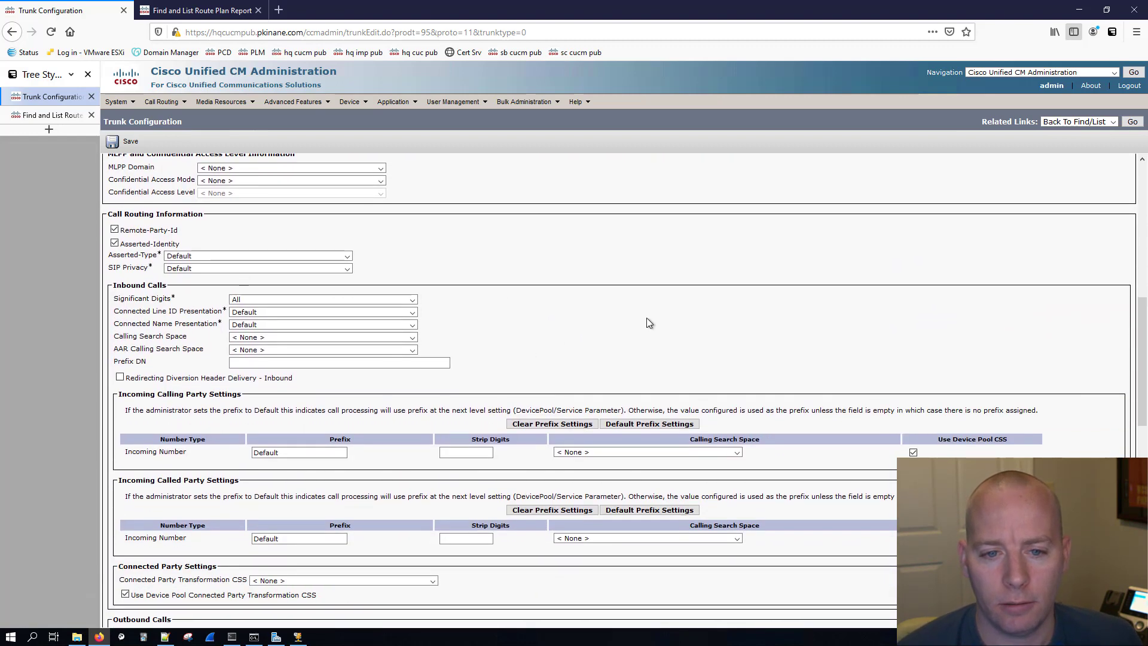
scroll(646, 317, "down", 2)
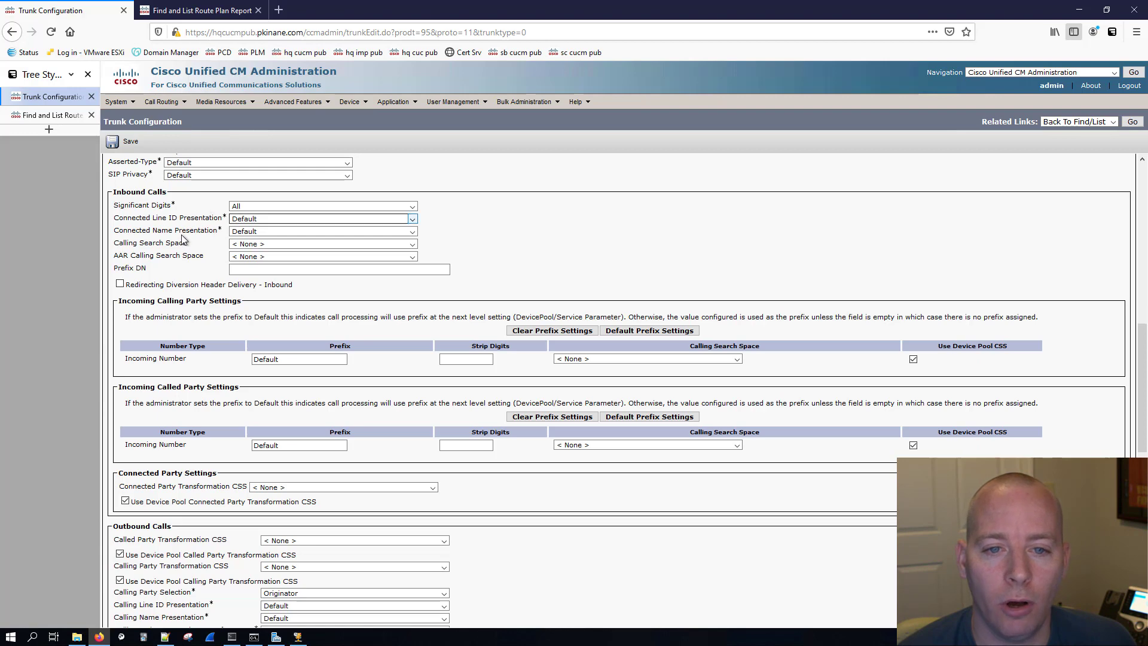
left_click(258, 248)
left_click(257, 267)
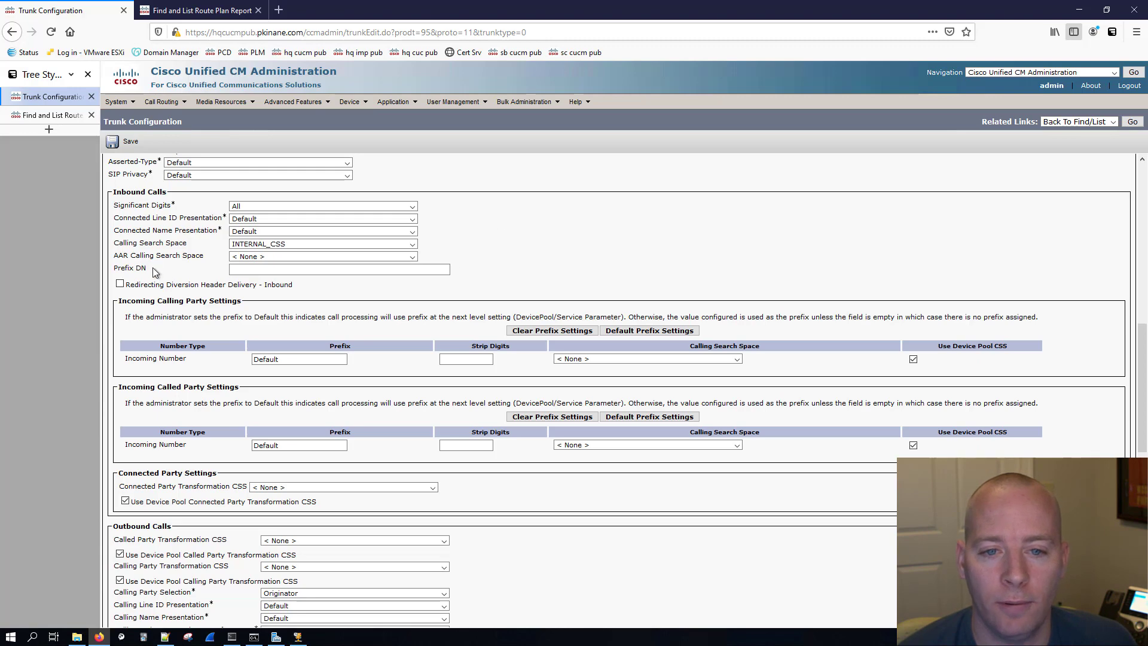
Mark the trunk's destination address as an SRV and try to paste the clipboard contents as the destination address.
scroll(181, 264, "down", 1)
scroll(233, 301, "down", 5)
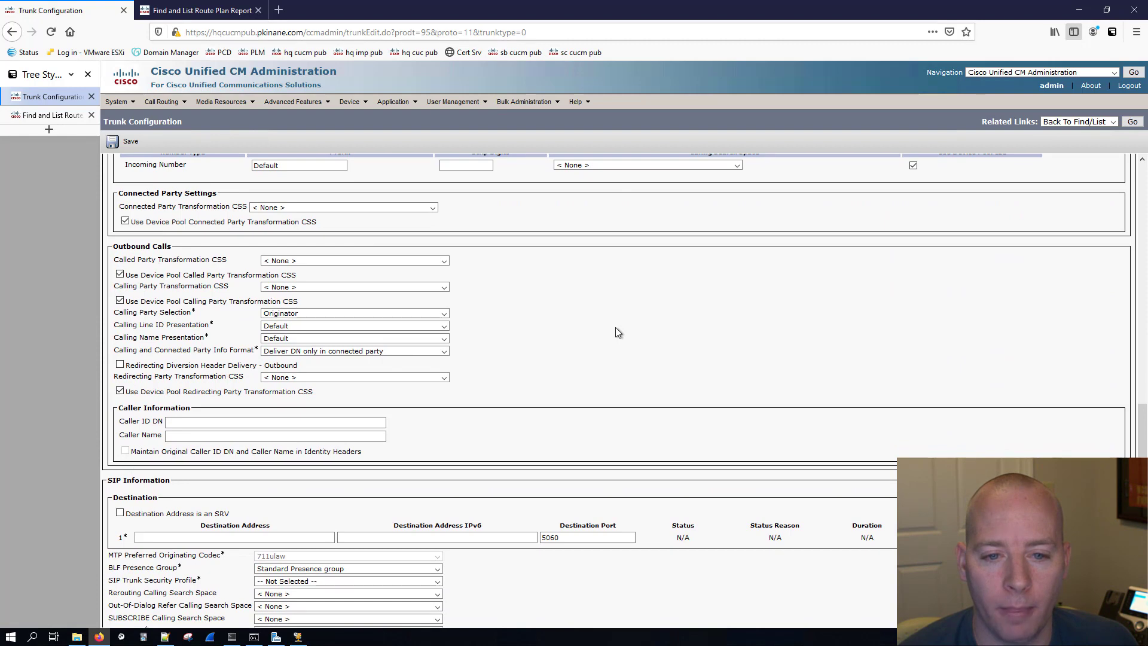
scroll(618, 332, "down", 2)
scroll(568, 327, "down", 1)
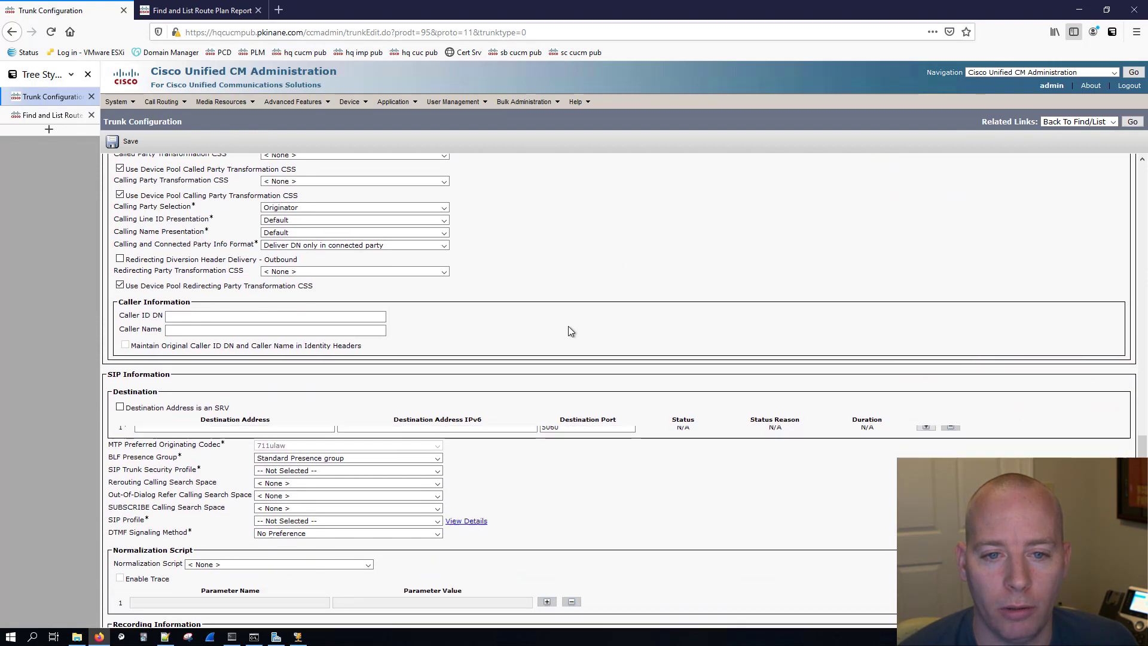
scroll(568, 327, "up", 1)
scroll(568, 325, "up", 1)
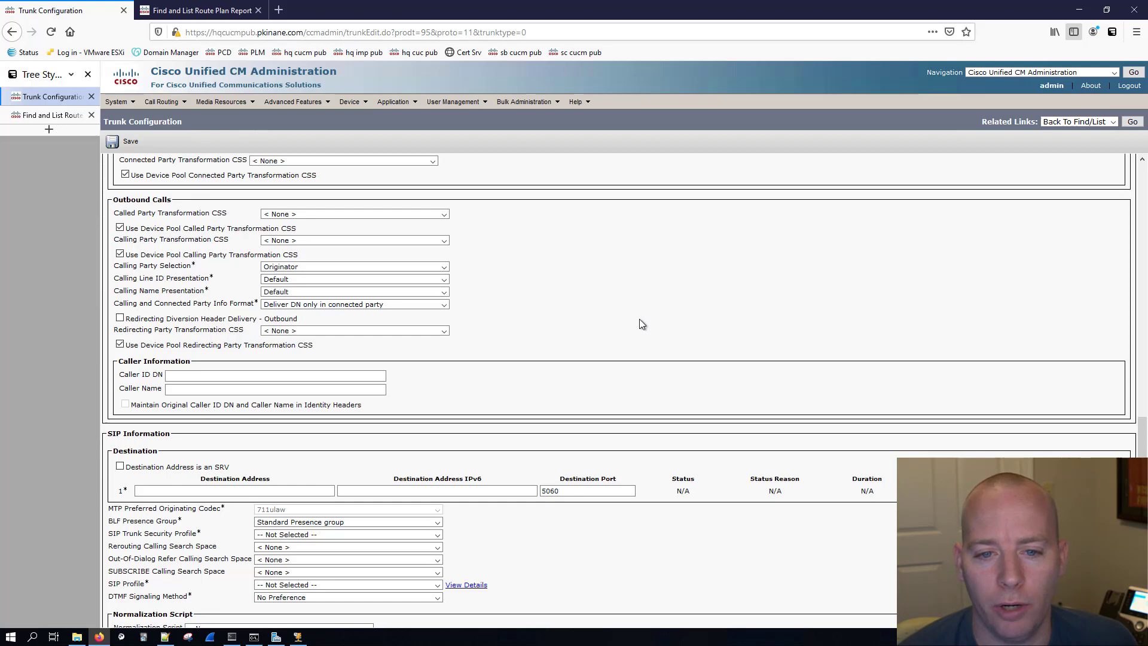
scroll(643, 282, "down", 2)
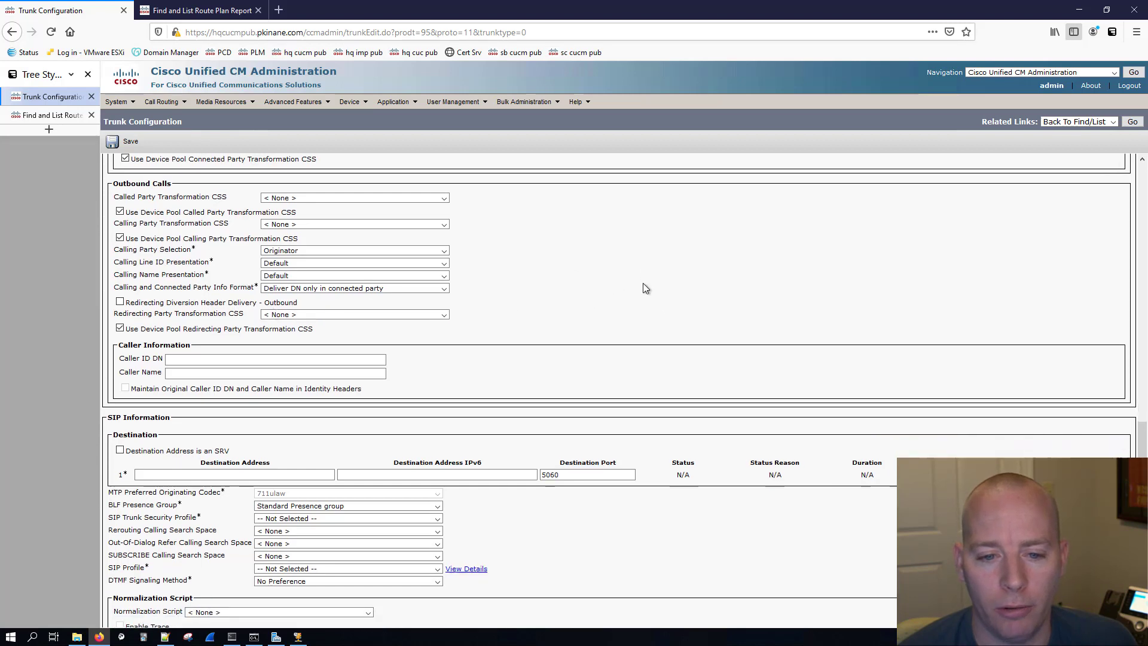
left_click(120, 372)
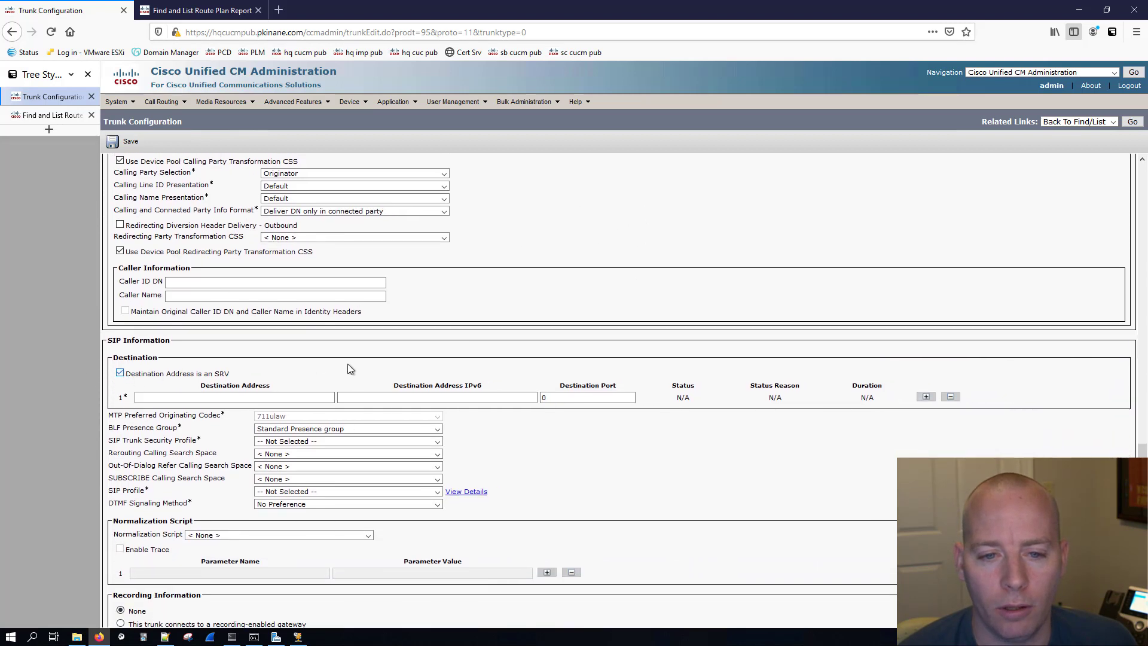
left_click(185, 397)
right_click(185, 397)
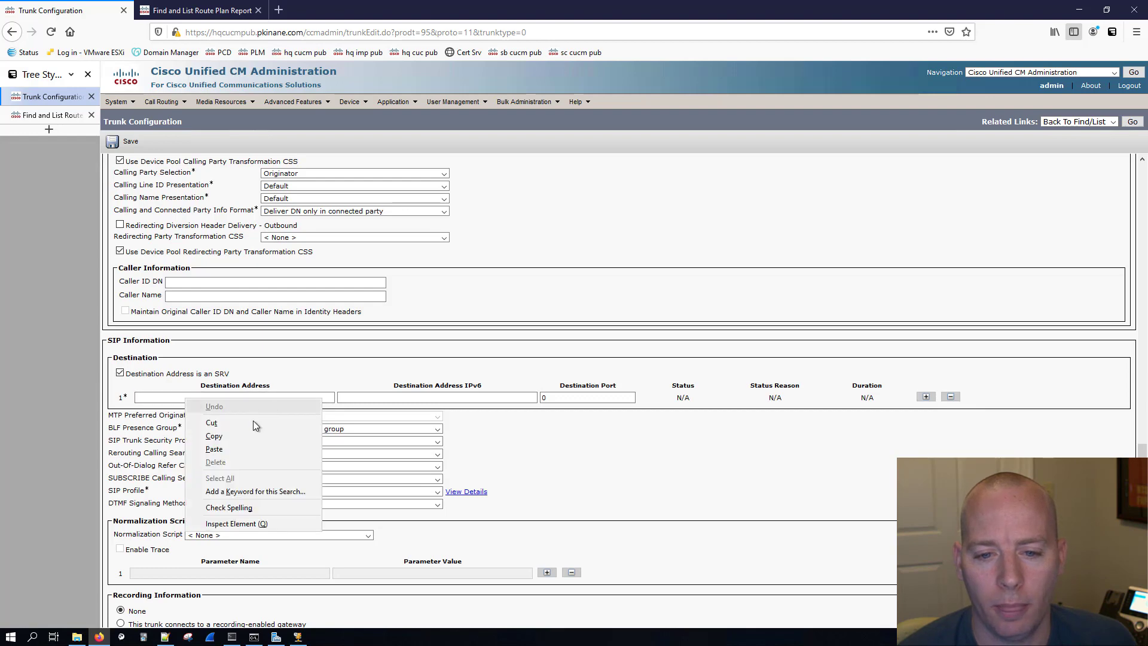
left_click(231, 451)
key("ctrl+a")
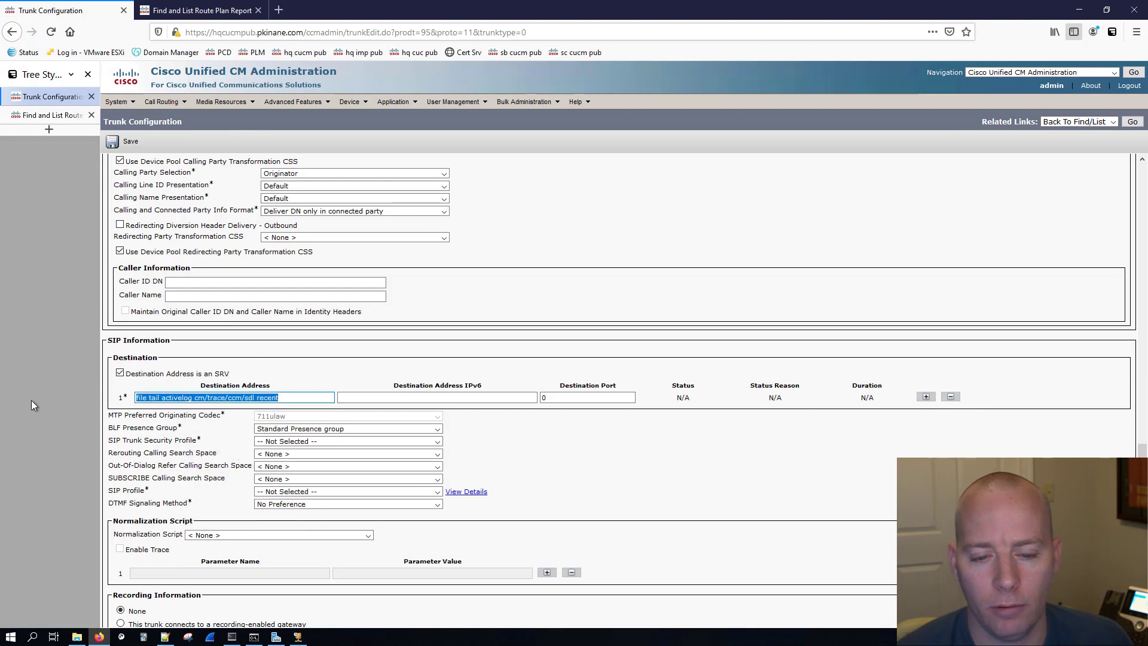
type("fil")
key("BackSpace")
key("BackSpace")
key("BackSpace")
scroll(373, 325, "up", 3)
Set the destination address to sbcucmpub.pkinane.com, copied from the other cluster's page address, with the SRV option off and destination port 5060.
left_click(58, 115)
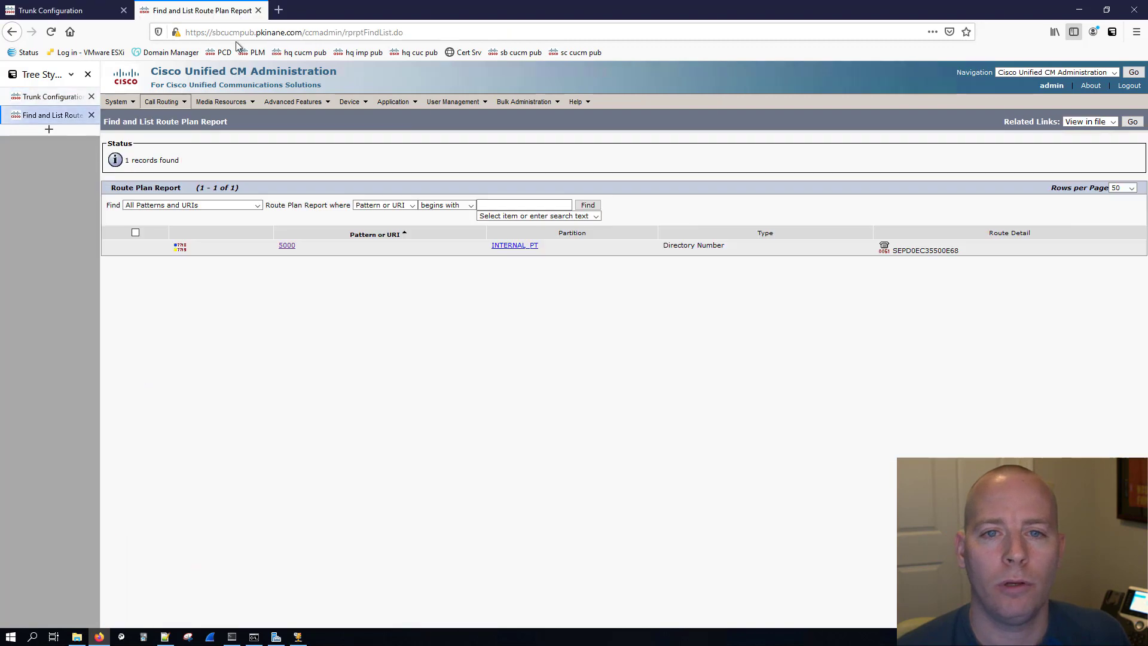
left_click_drag(212, 32, 305, 37)
right_click(305, 38)
left_click(328, 72)
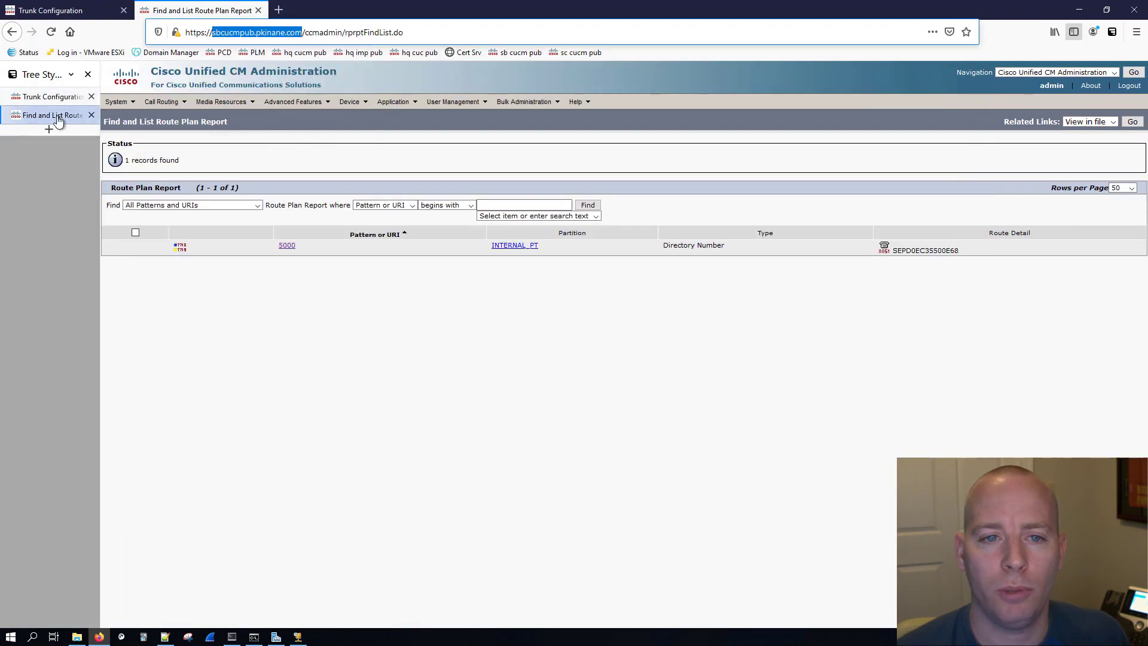
left_click(34, 99)
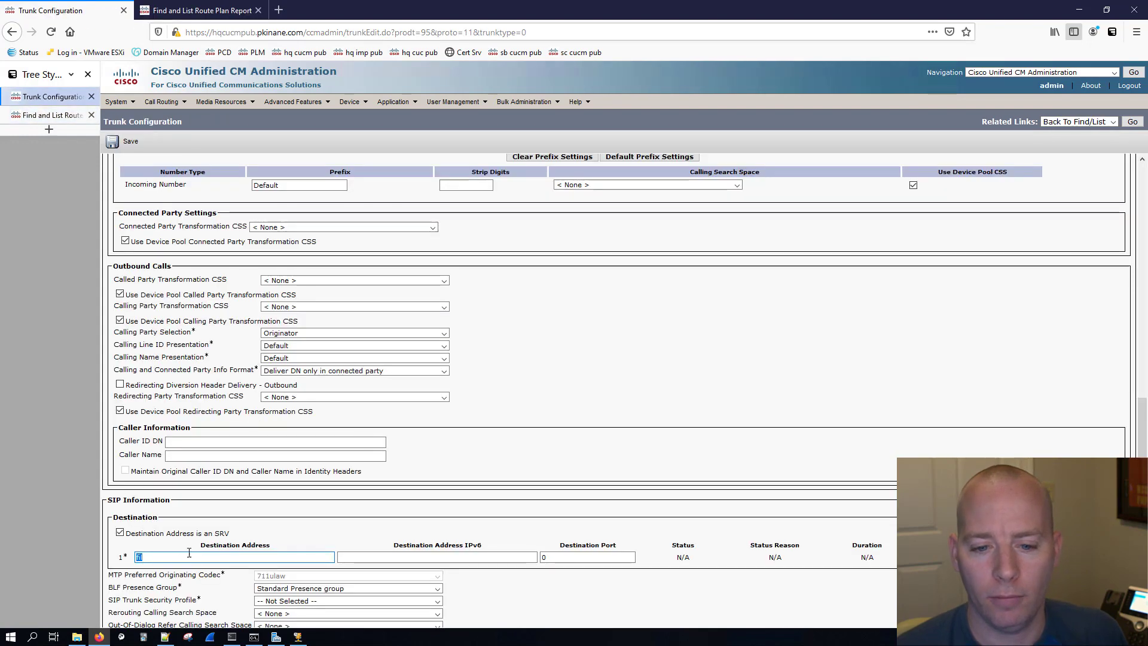
type("fil")
key("BackSpace")
key("BackSpace")
key("BackSpace")
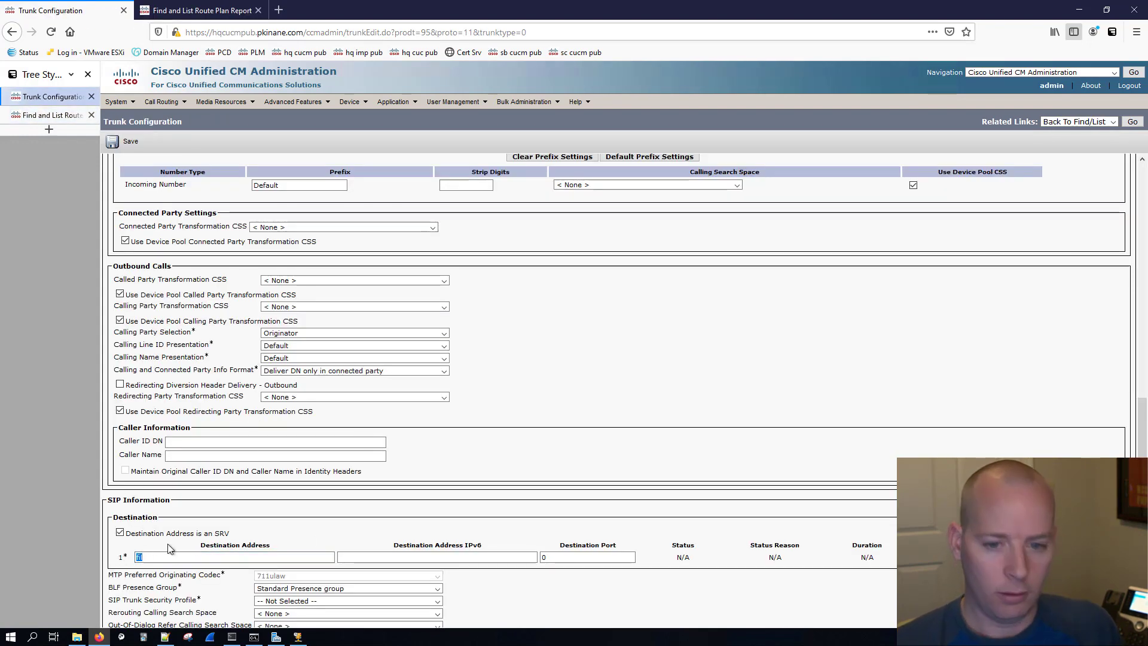
key("ctrl+v")
scroll(512, 472, "down", 3)
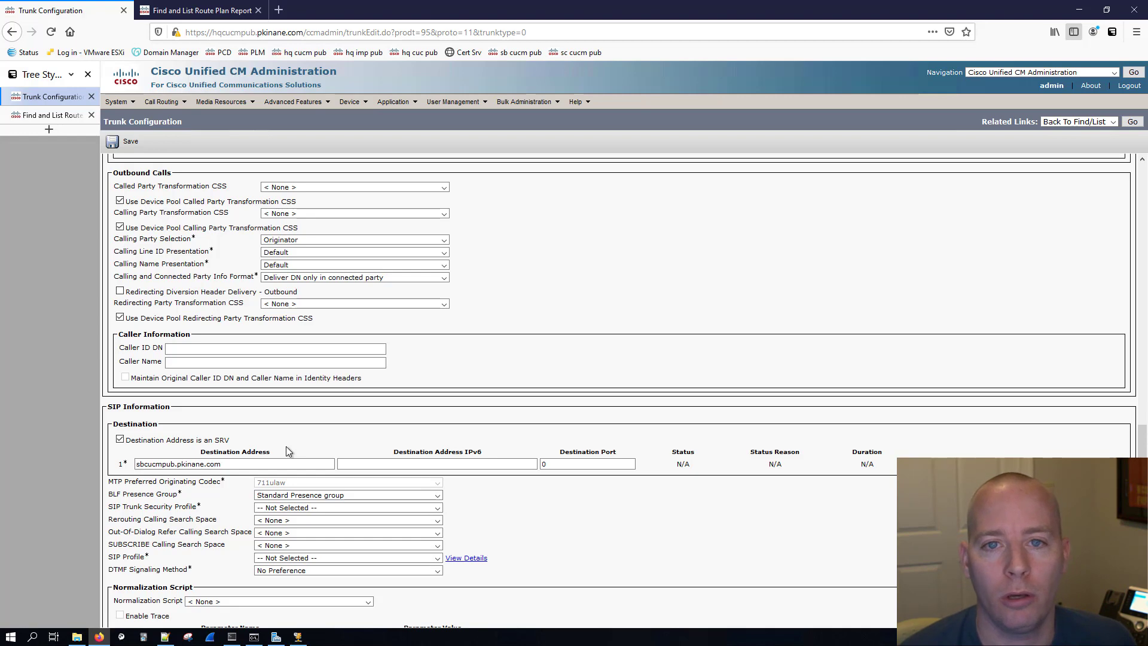
double_click(581, 464)
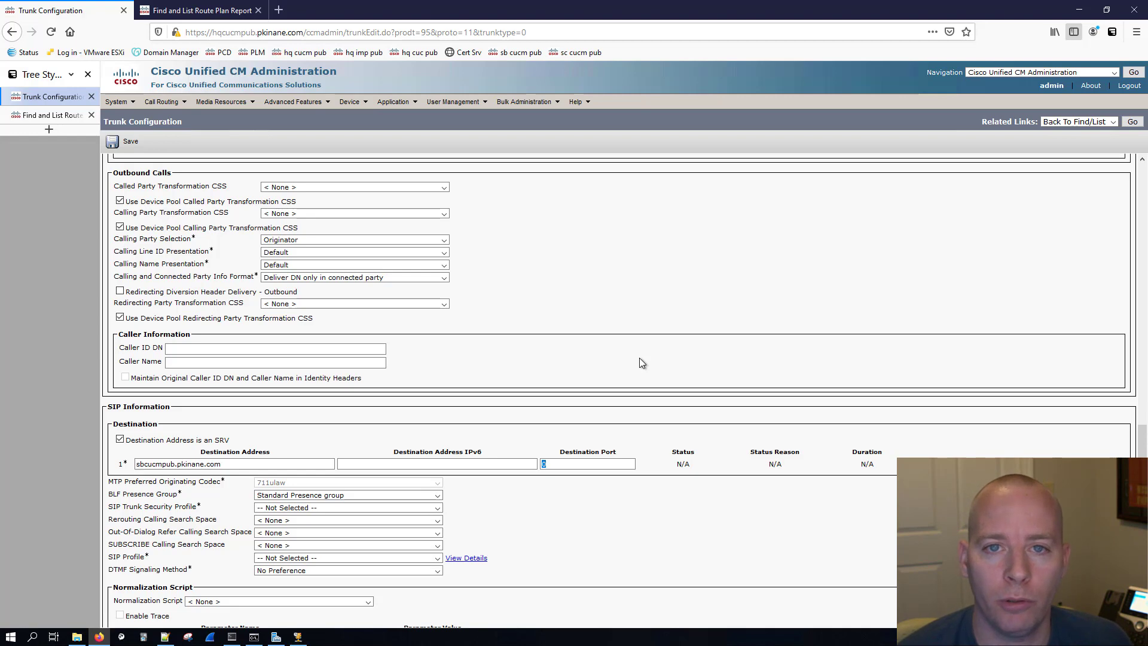
type("5060")
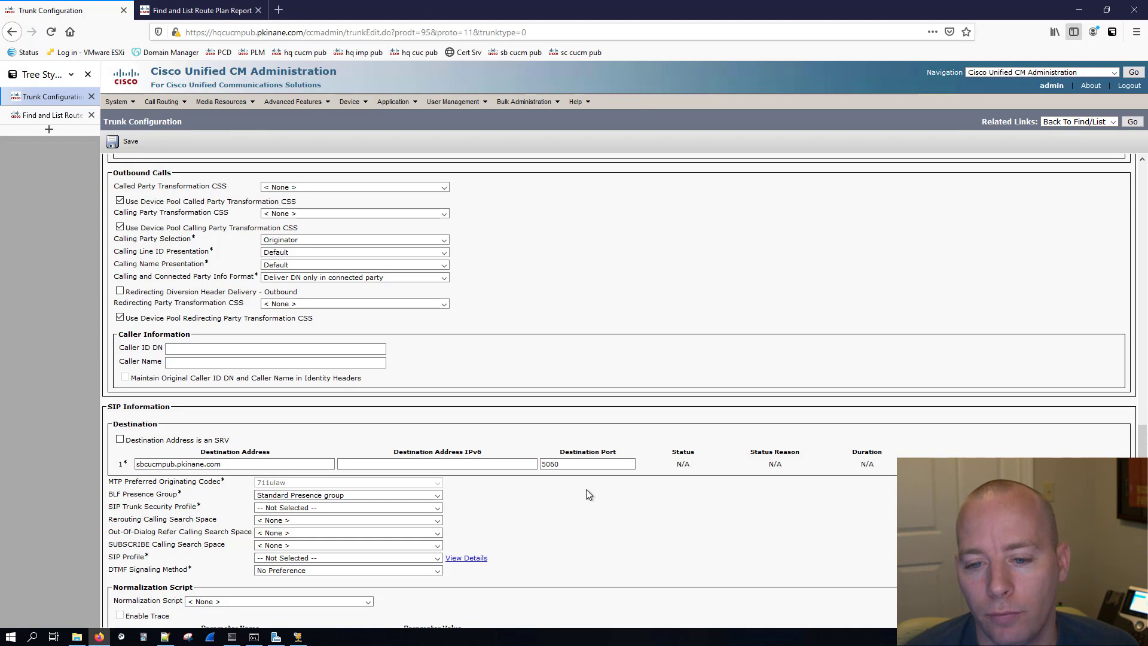
Set the SIP Trunk Security Profile to Non Secure SIP Trunk Profile and the SIP Profile to Standard SIP Profile.
scroll(587, 489, "down", 1)
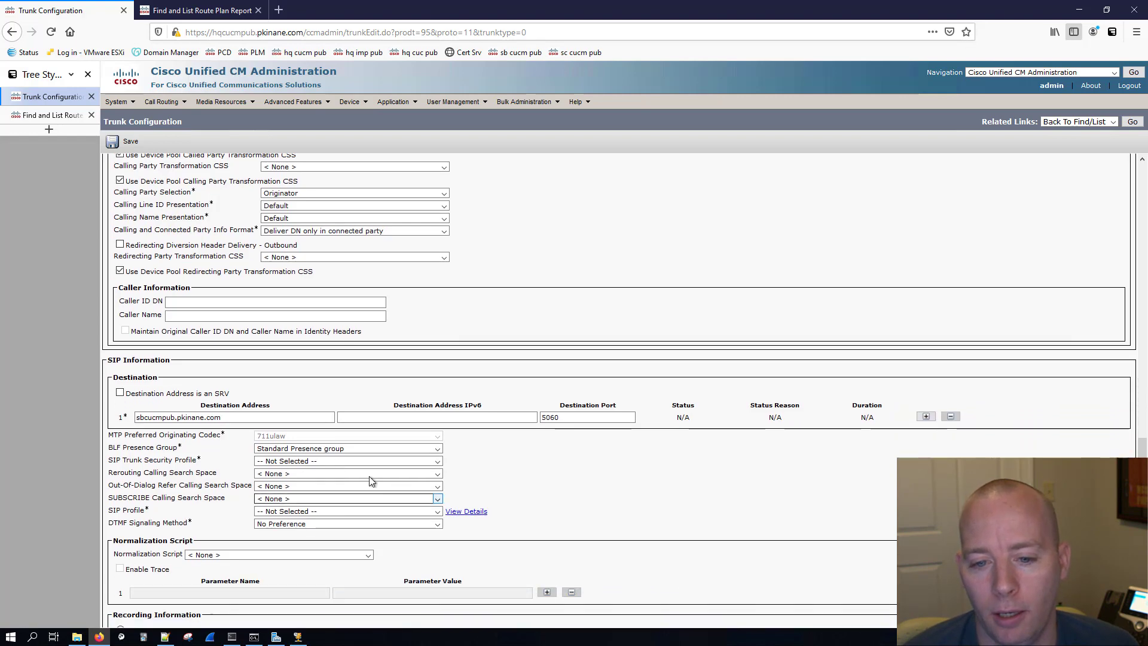
left_click(320, 460)
left_click(312, 486)
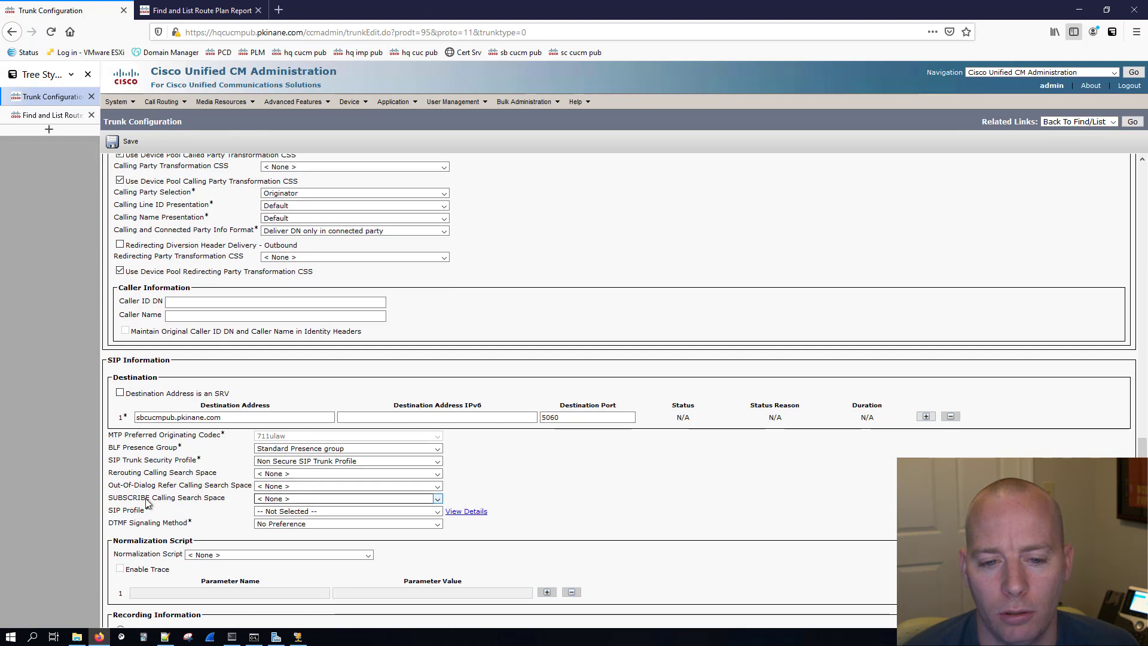
left_click(320, 511)
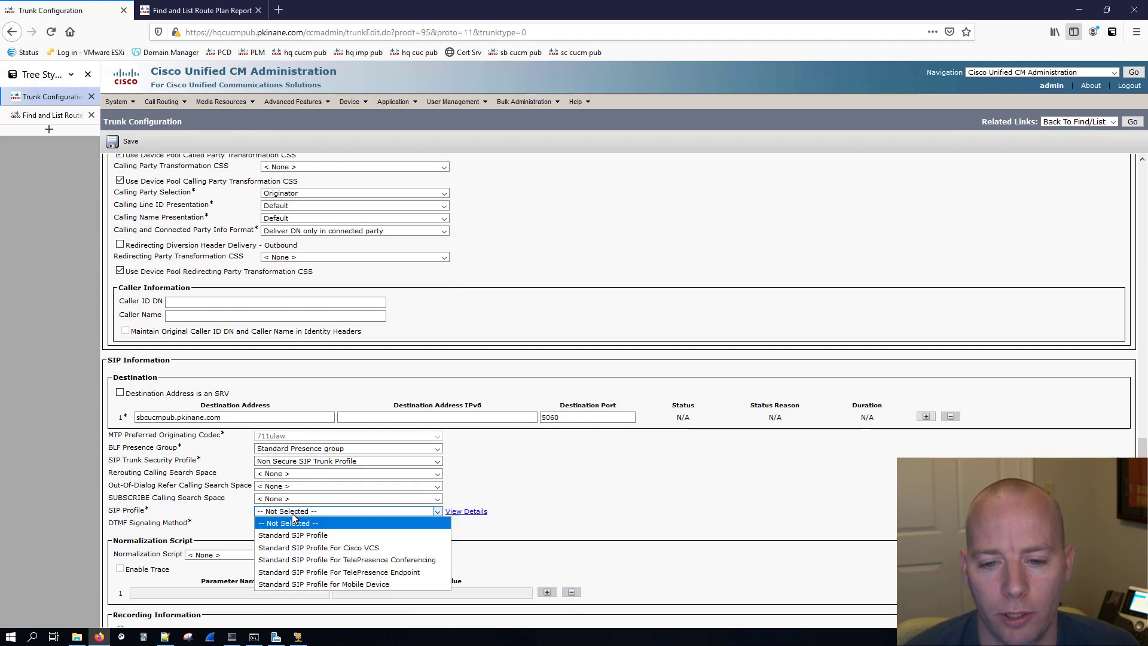
left_click(324, 535)
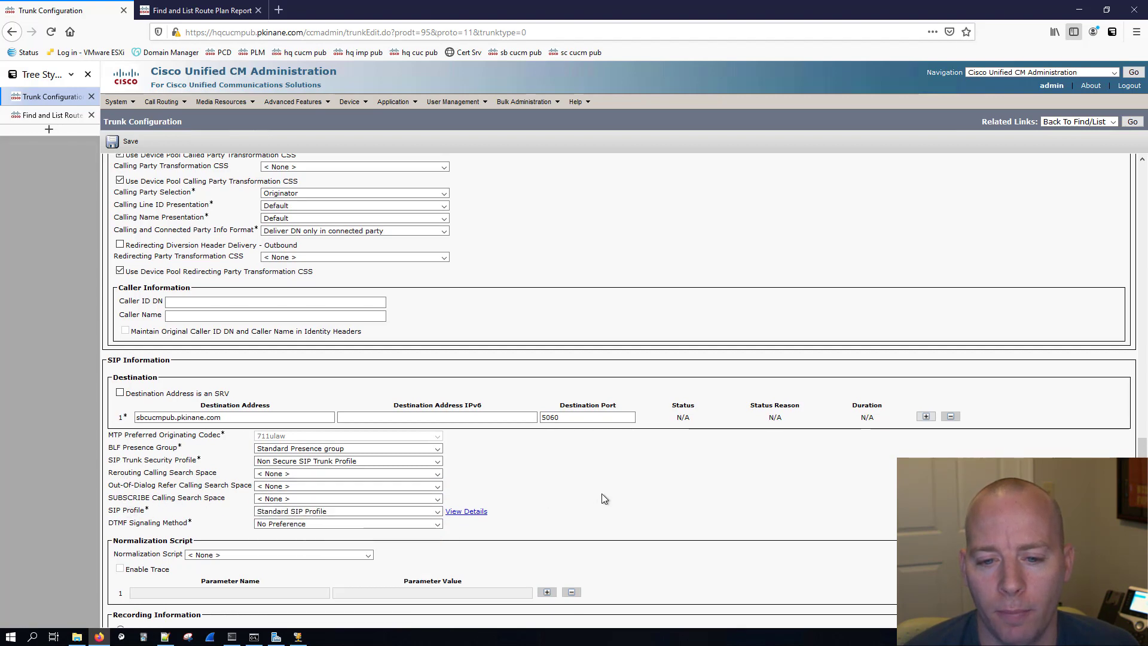
Save the new SIP trunk to site B, acknowledge the reset notice, and reset the trunk.
scroll(604, 492, "down", 3)
scroll(349, 492, "down", 1)
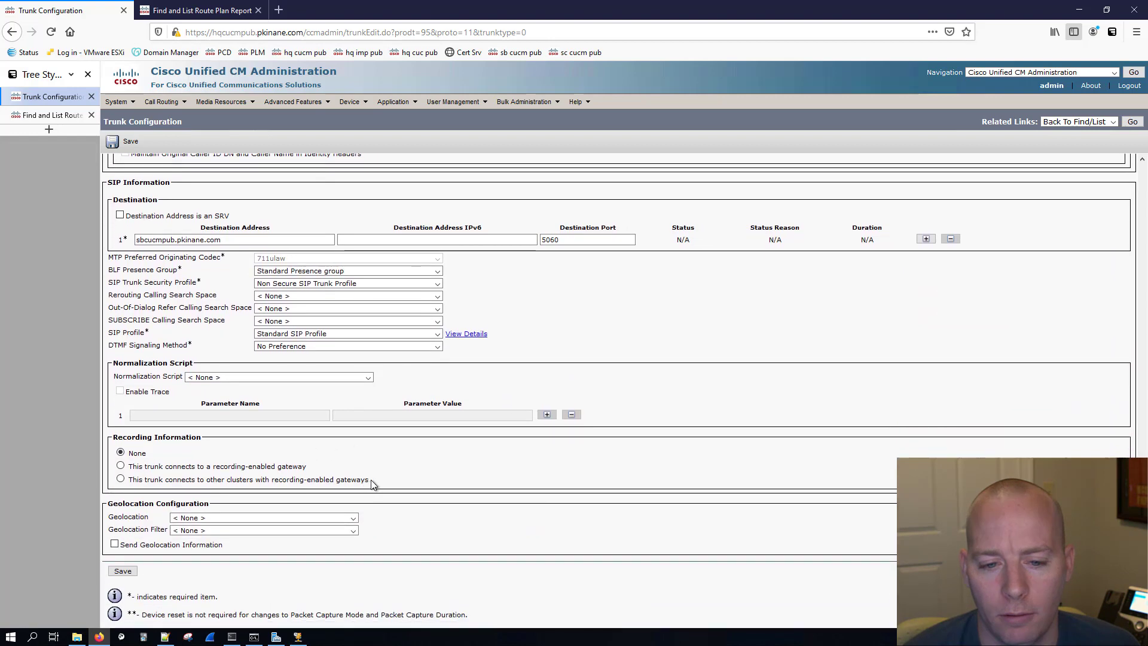
left_click(129, 571)
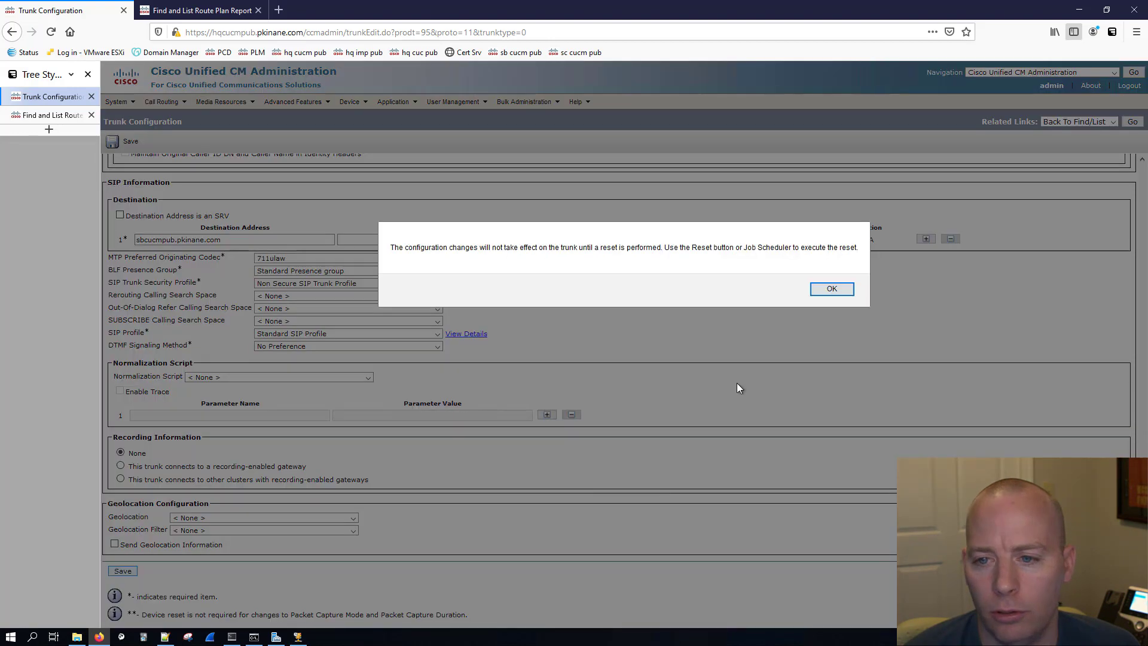
left_click(832, 288)
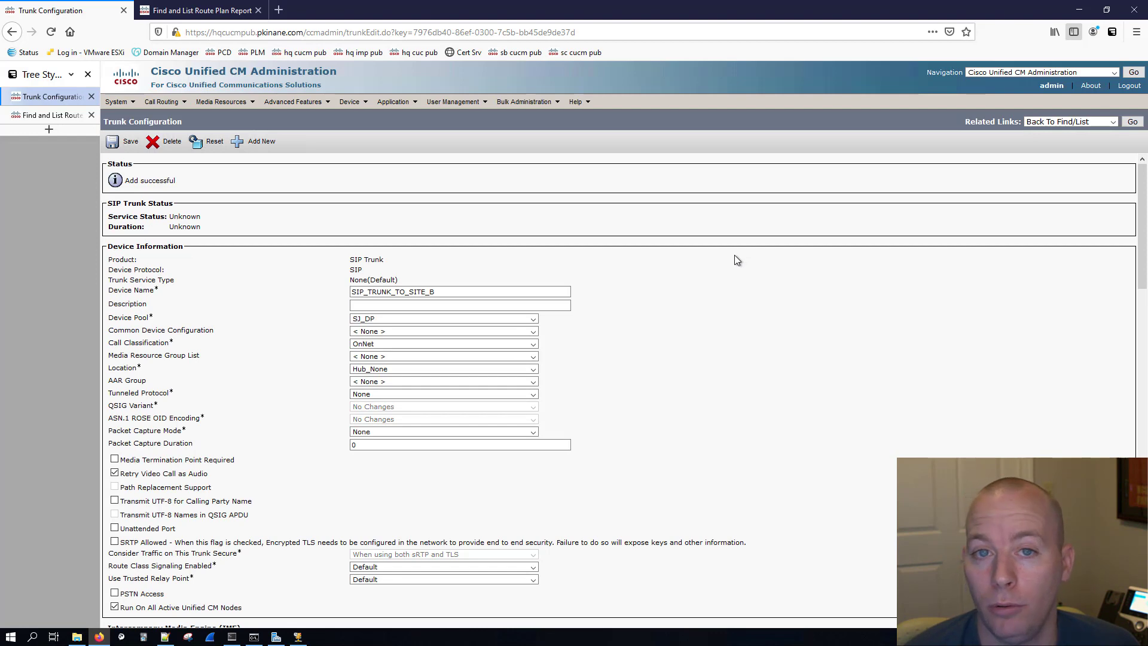
left_click(212, 143)
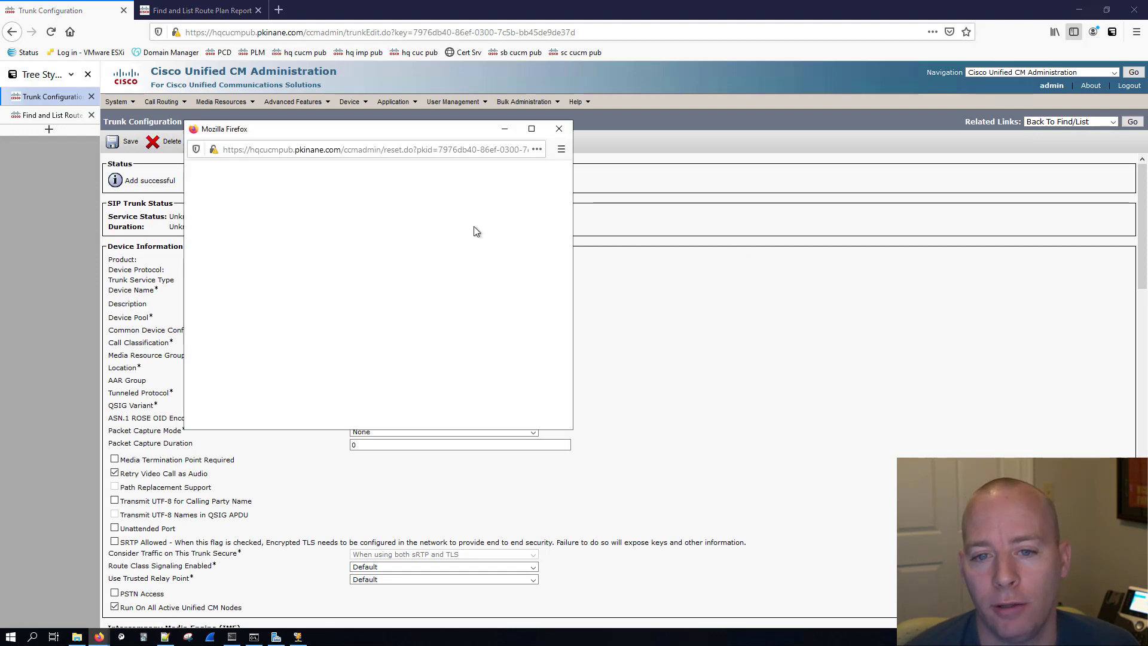
left_click(213, 379)
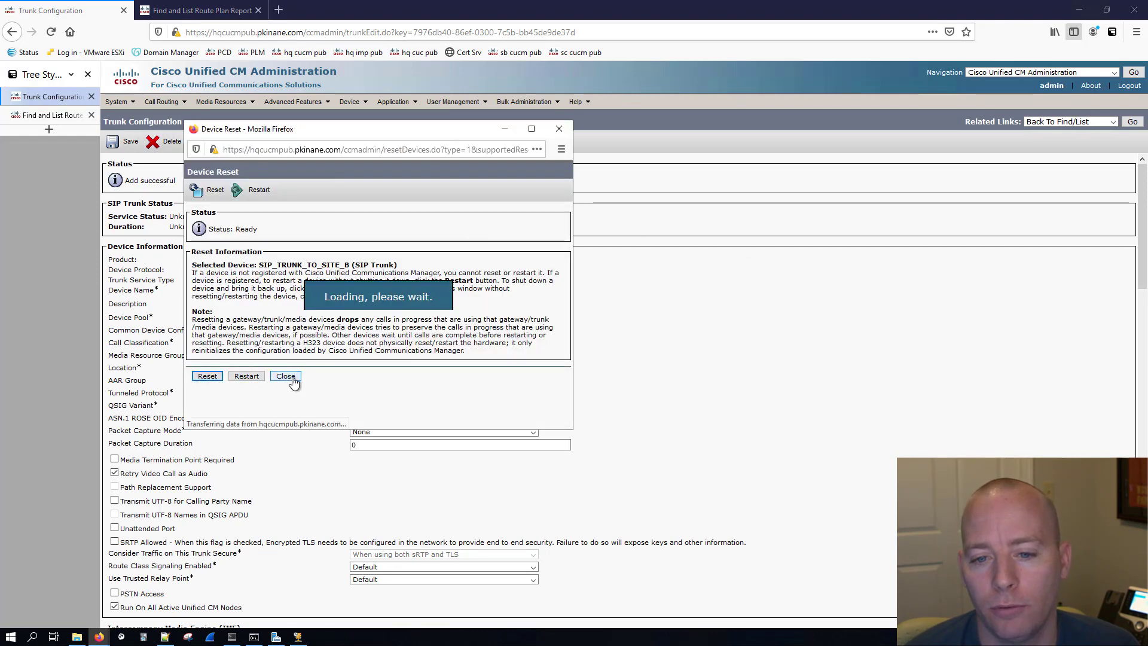
left_click(286, 376)
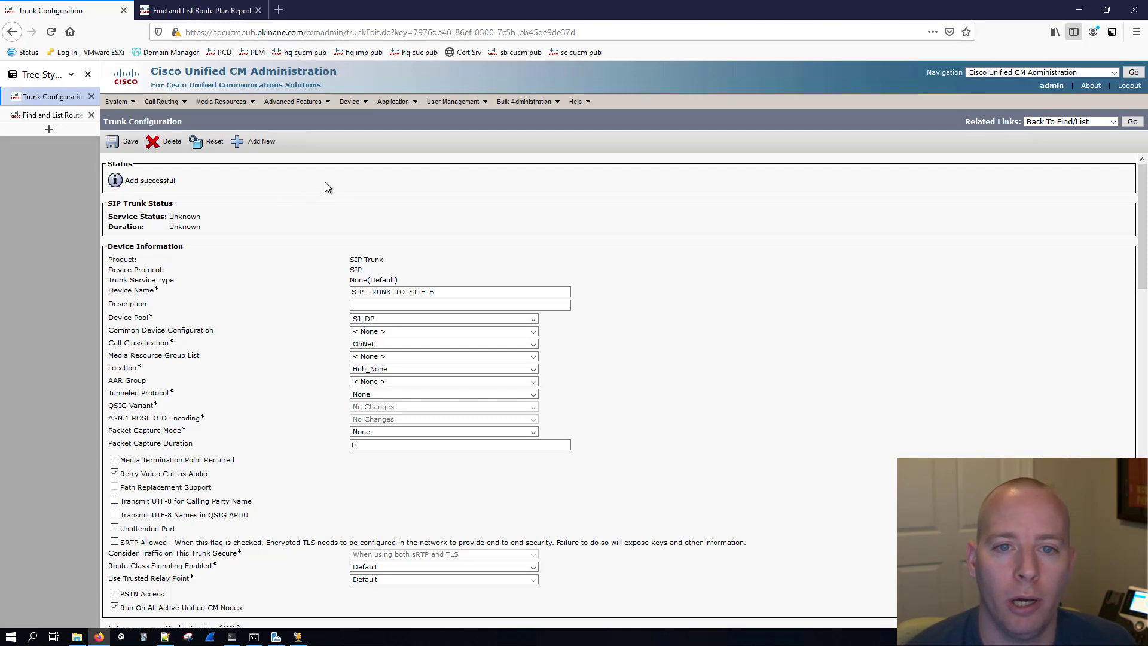
Search the existing route patterns without a filter and start adding a new route pattern.
left_click(162, 102)
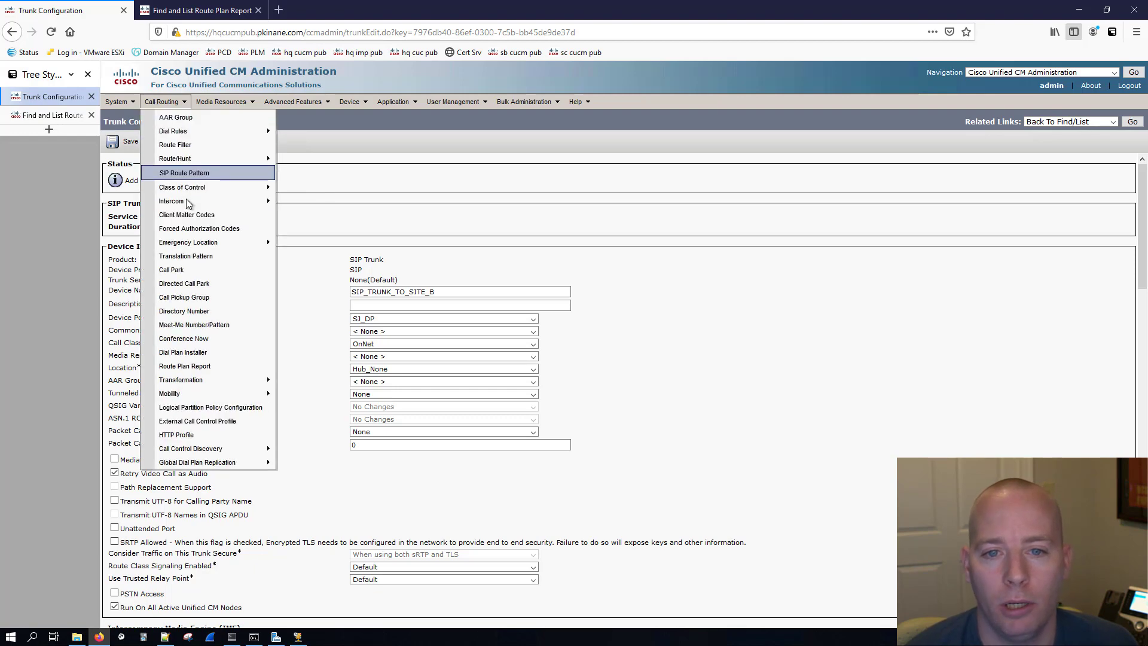
mouse_move(185, 159)
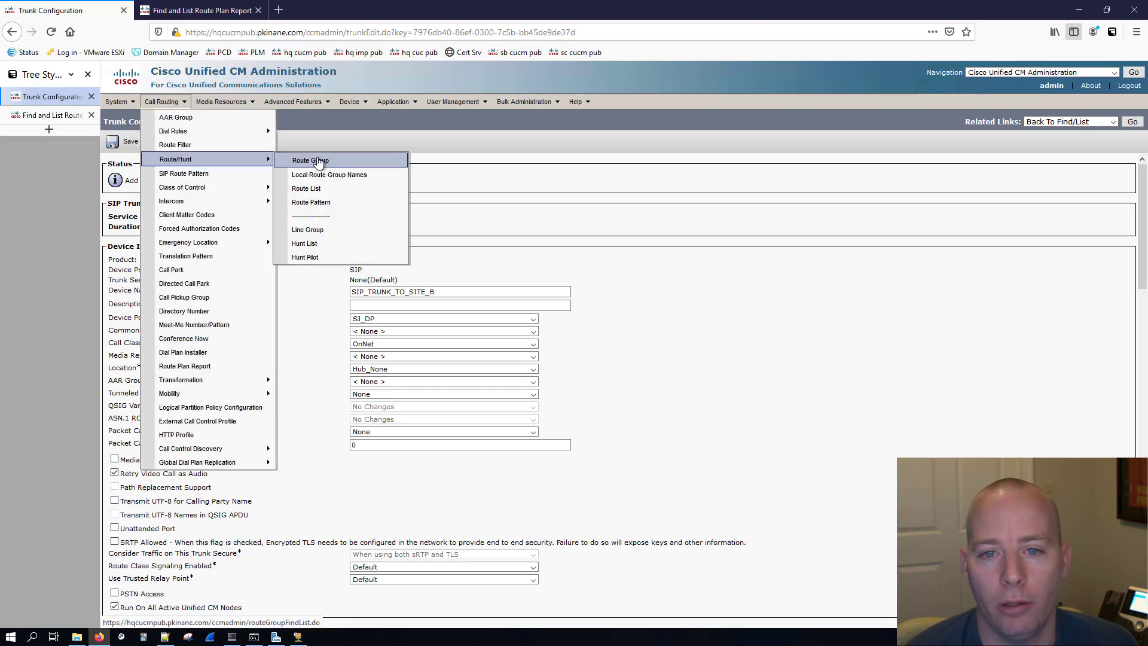
left_click(313, 202)
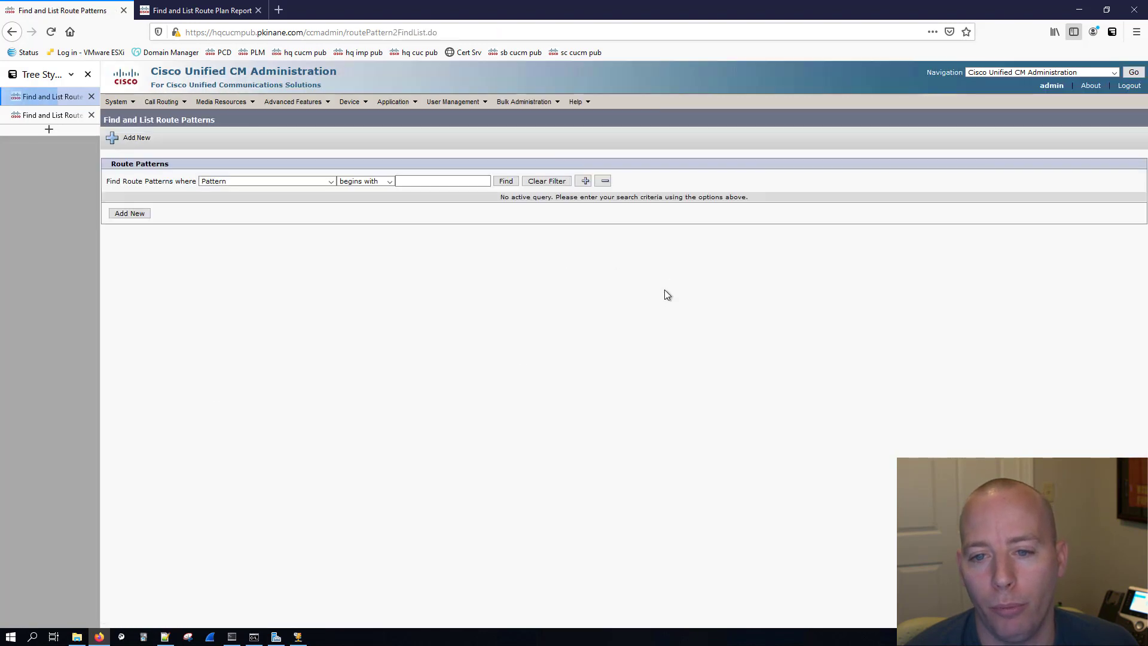
left_click(504, 181)
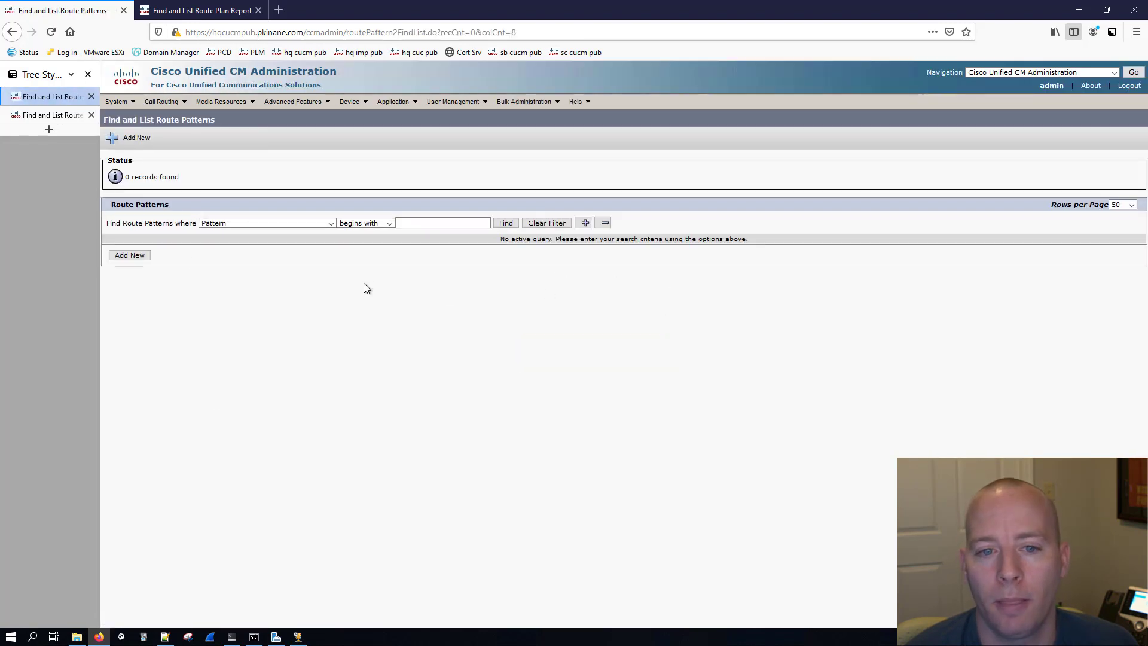
left_click(129, 256)
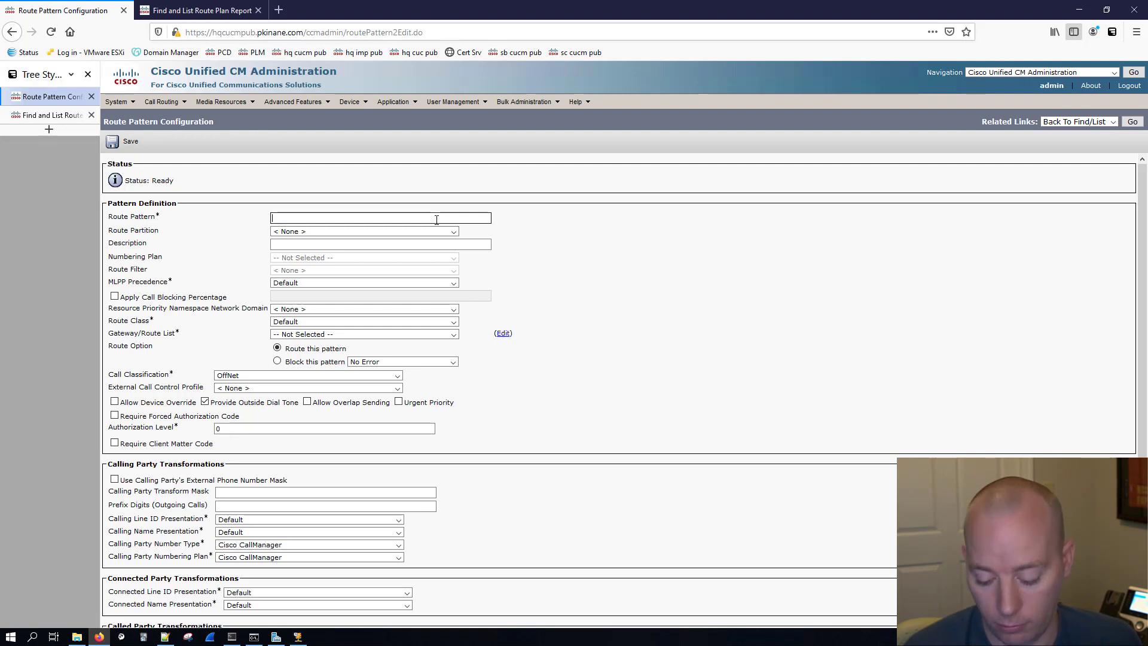
Set the new route pattern to 10.500X.
type("10.")
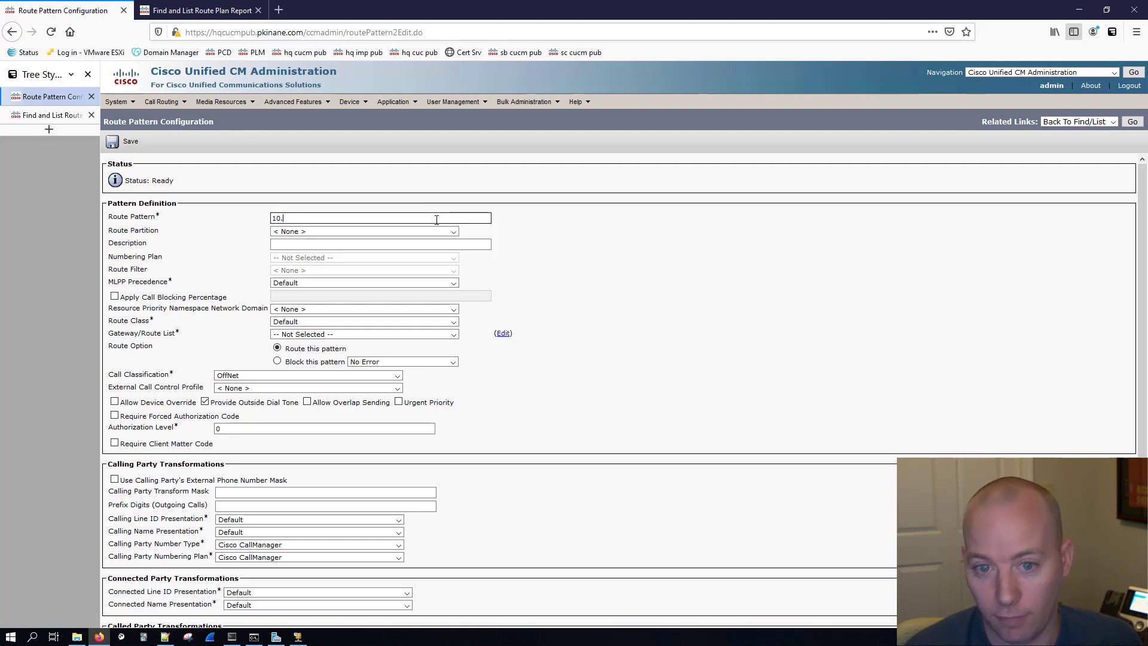
type("500")
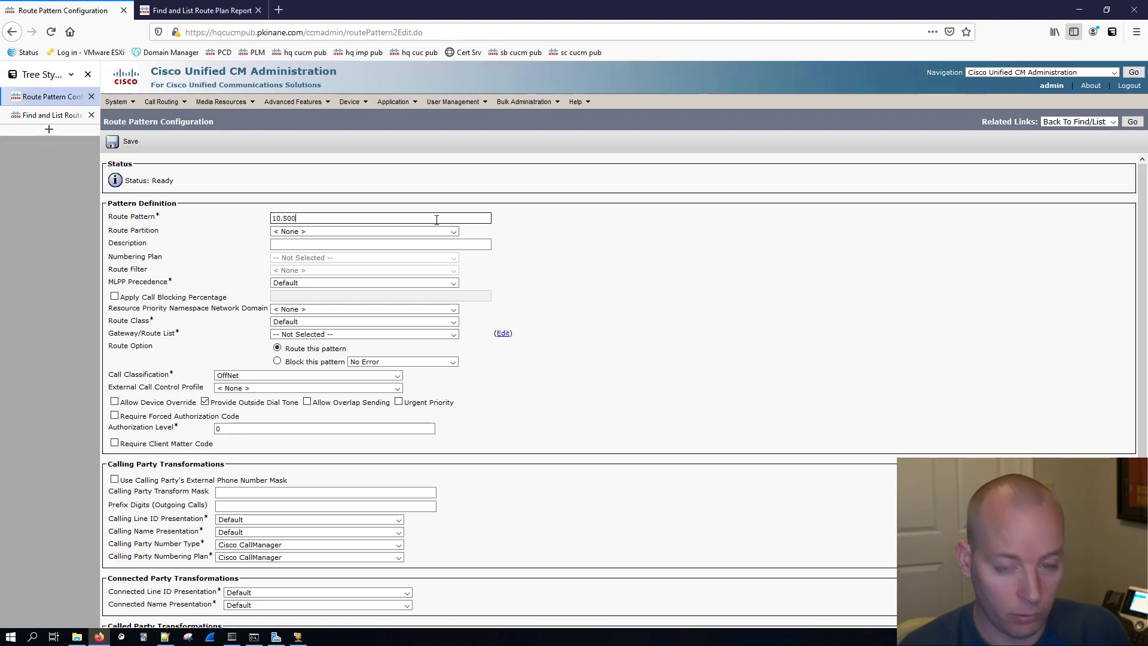
type("x")
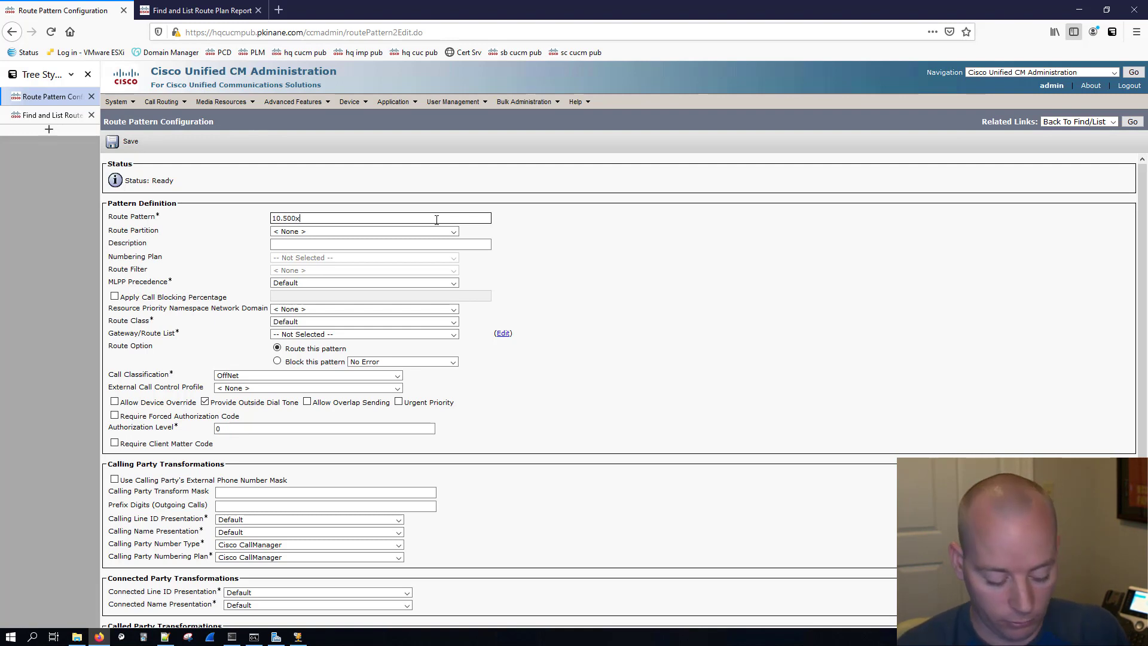
key("BackSpace")
type("X")
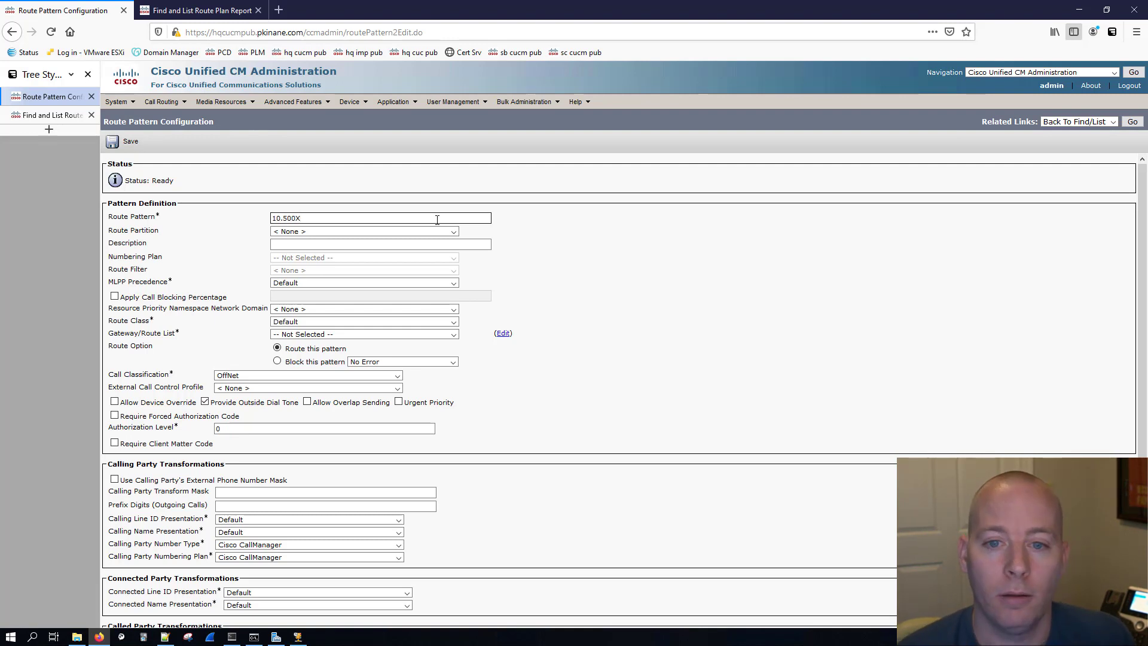
left_click(651, 234)
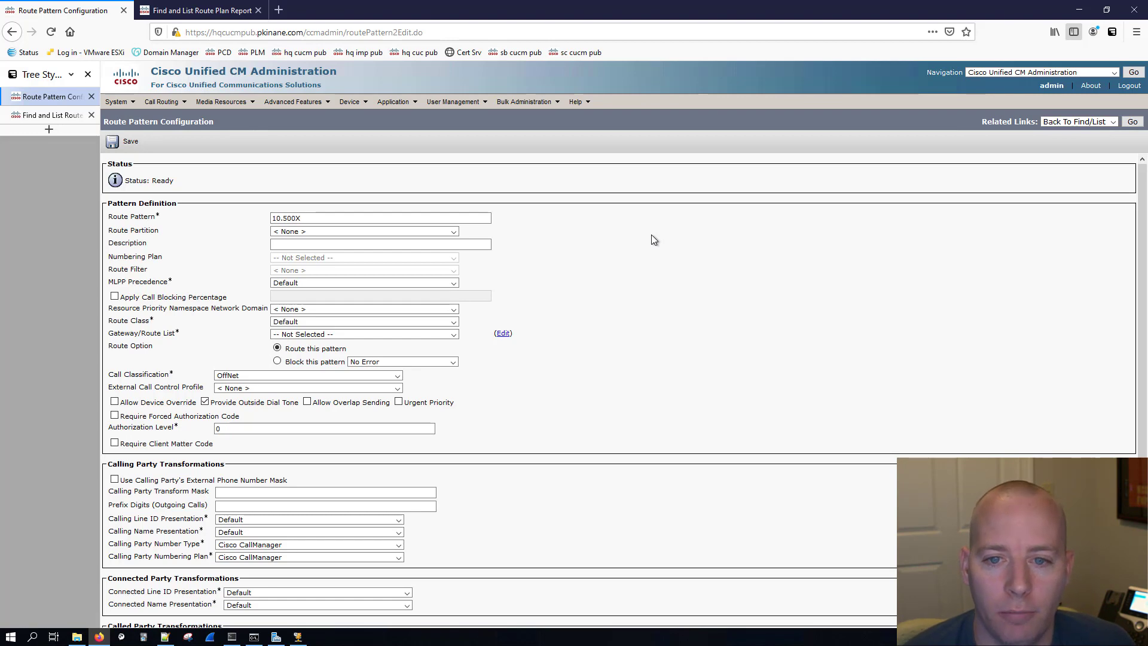
left_click(300, 218)
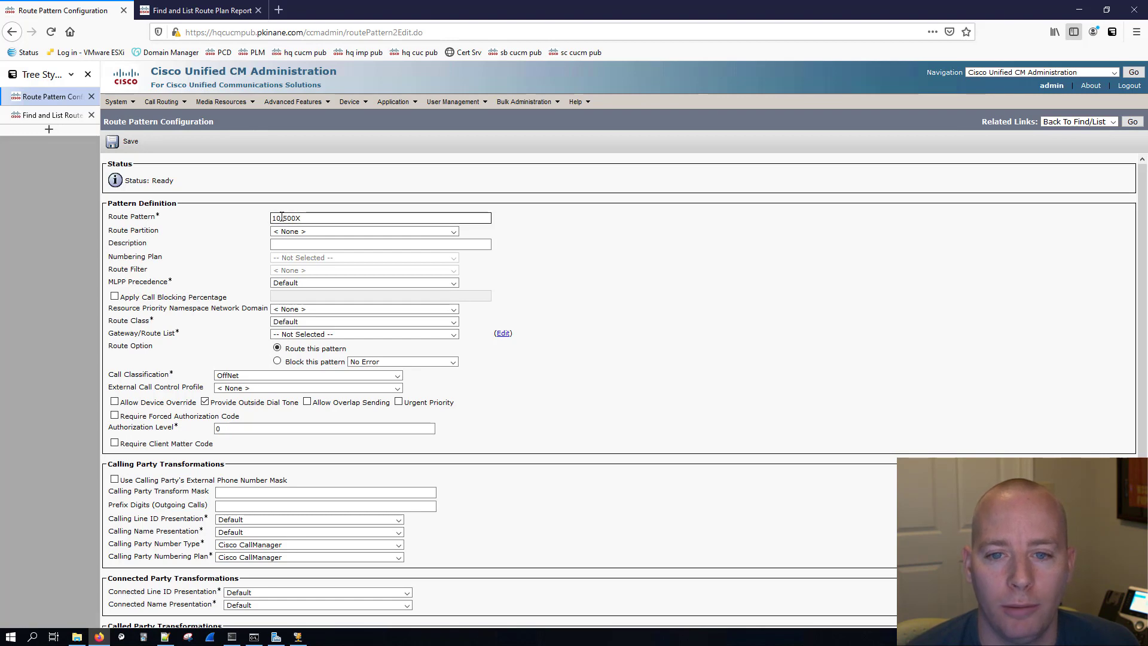
left_click(310, 192)
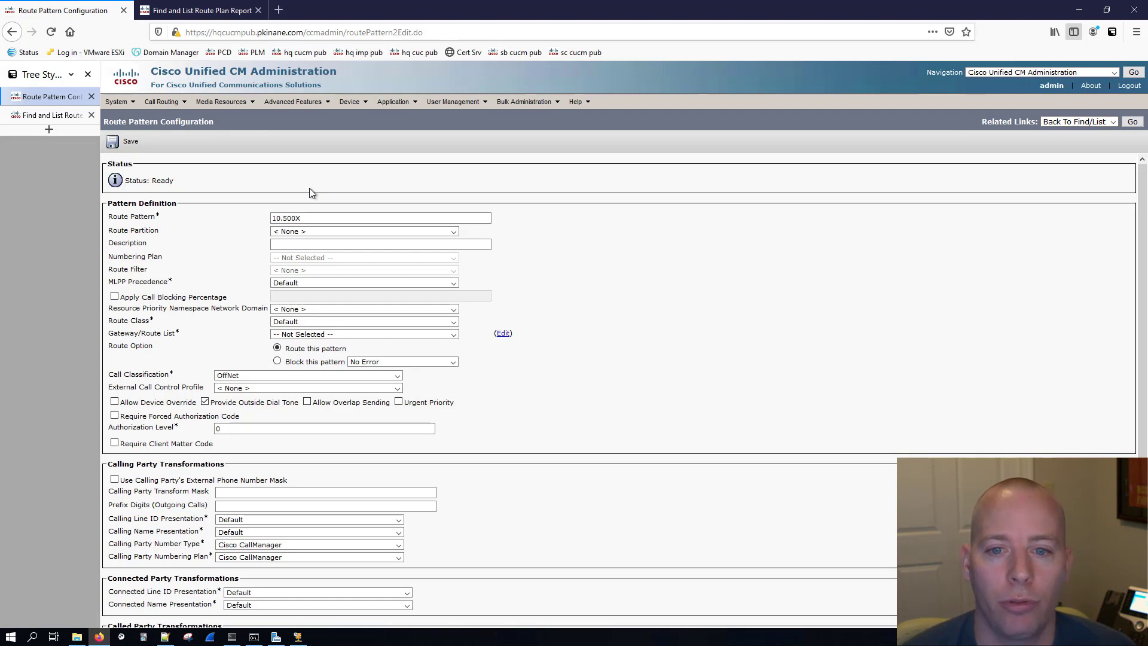
Route the pattern through the gateway SIP_TRUNK_TO_SITE_B and set its call classification to OnNet.
left_click(280, 324)
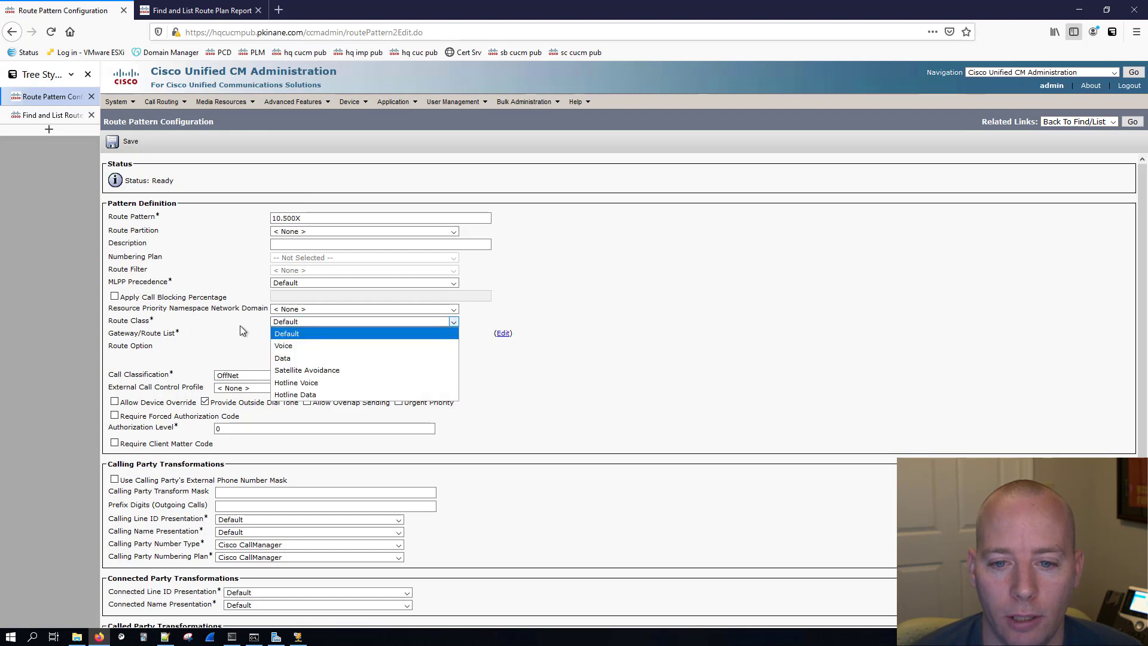
left_click(262, 330)
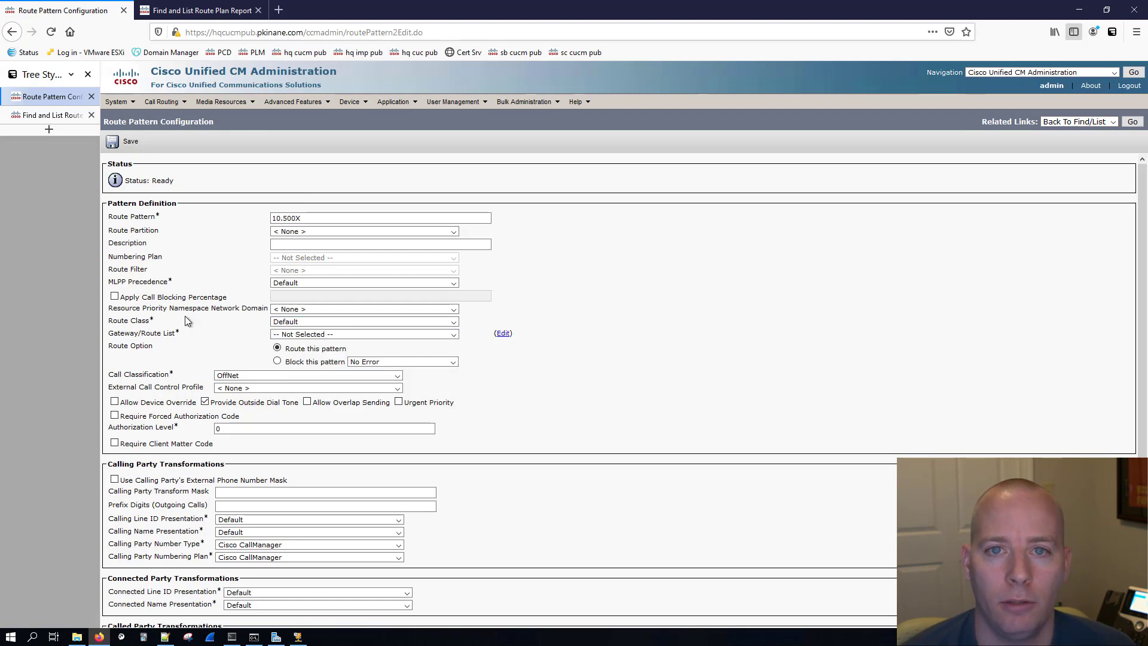
left_click(323, 335)
left_click(320, 358)
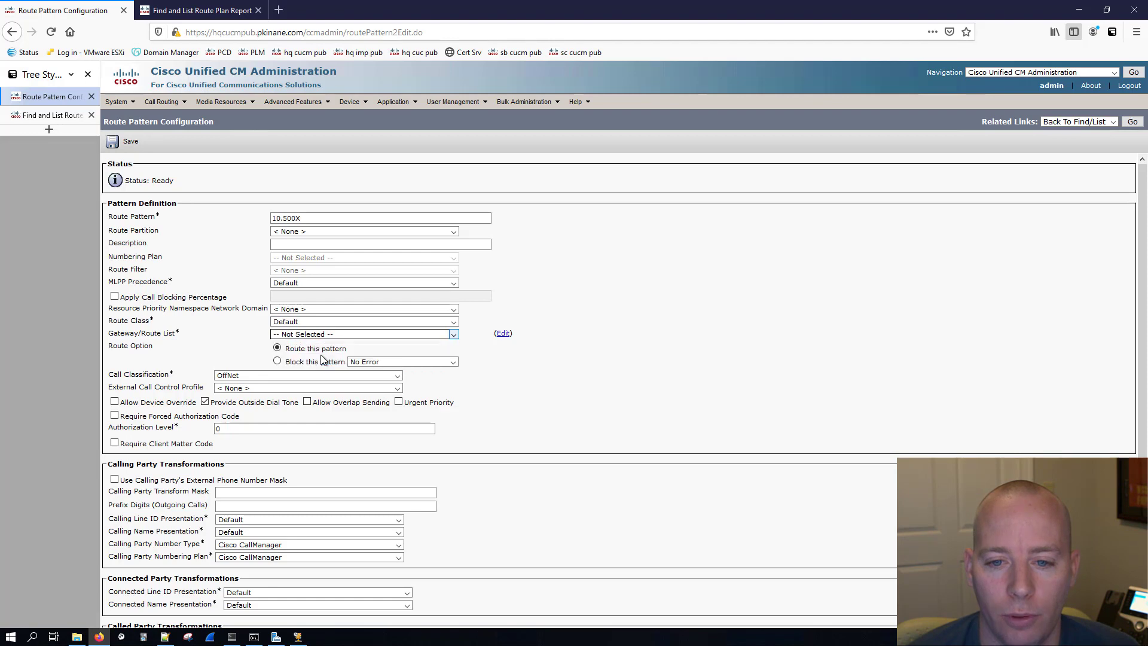
left_click(242, 377)
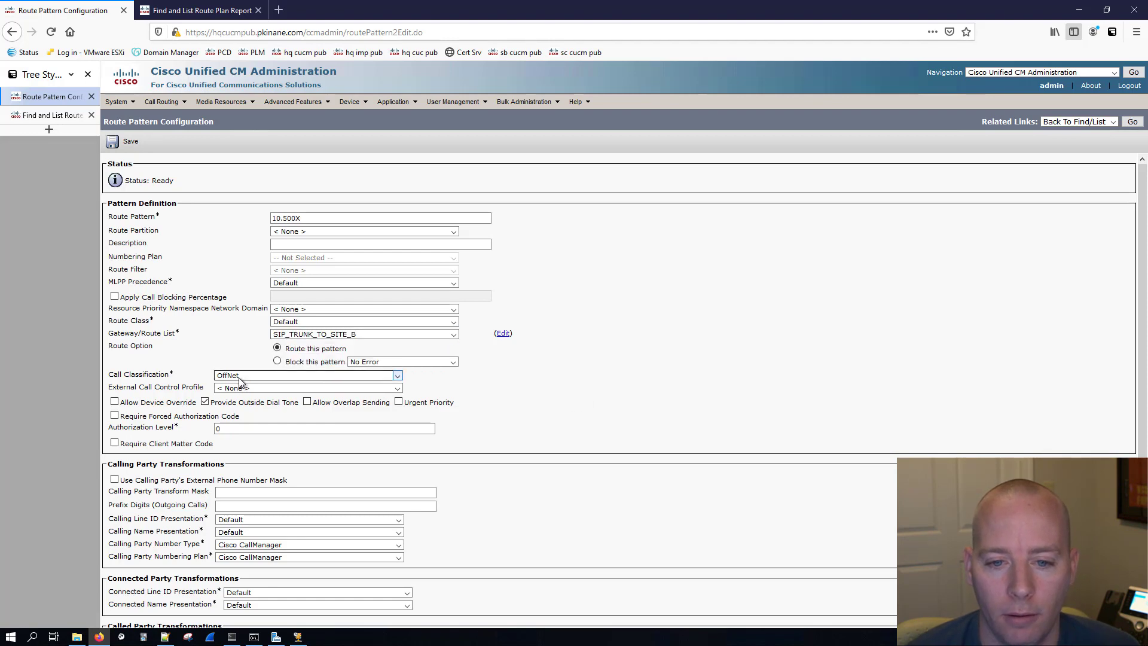
left_click(234, 390)
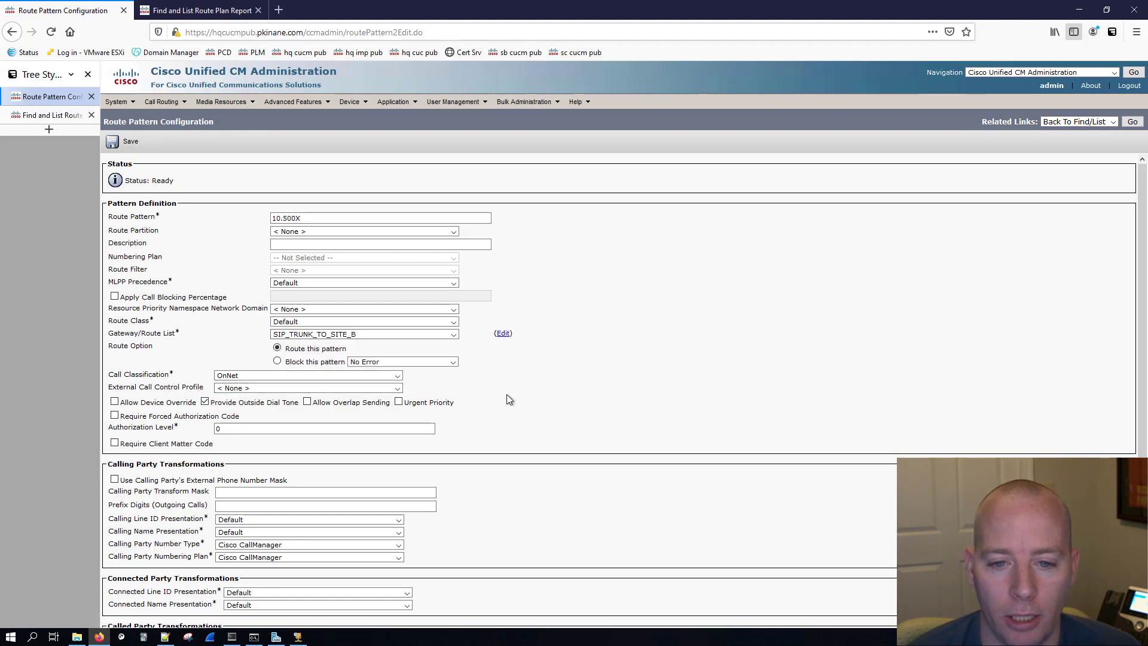
Enable Use Calling Party's External Phone Number Mask in the route pattern's calling party transformations.
scroll(561, 394, "down", 3)
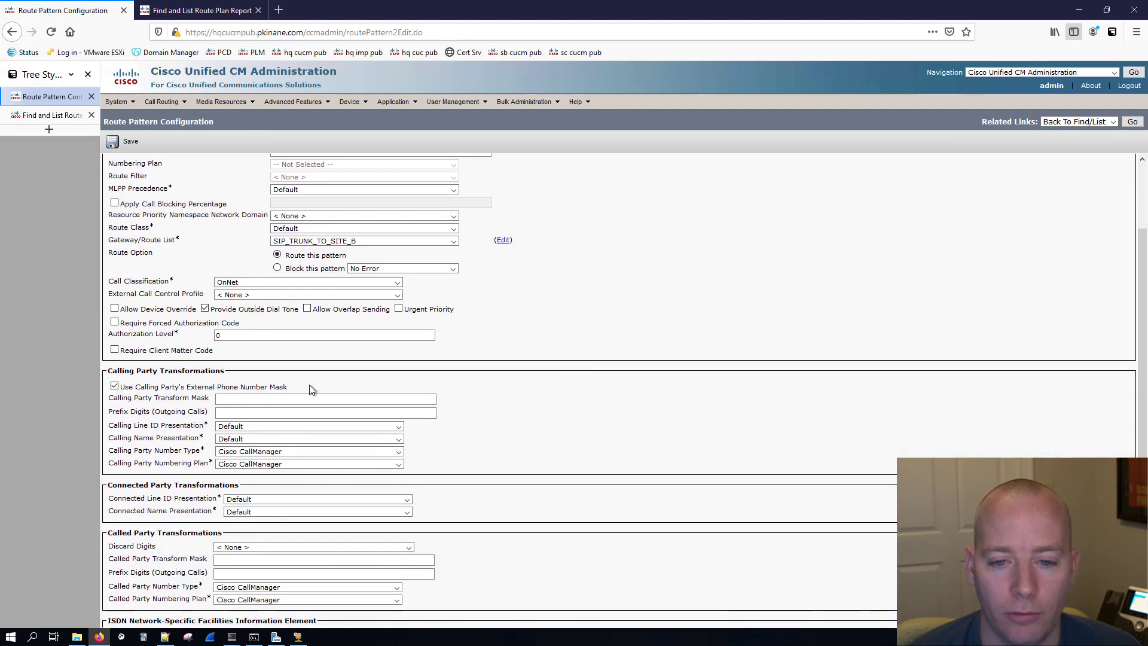
left_click_drag(310, 387, 179, 392)
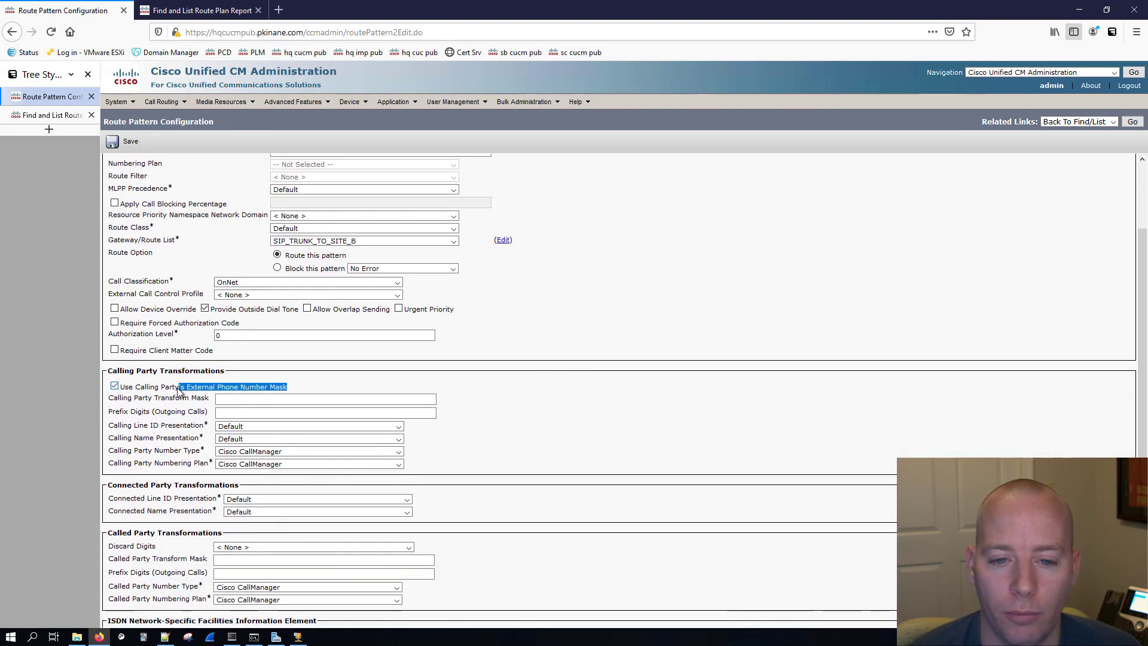
left_click(535, 385)
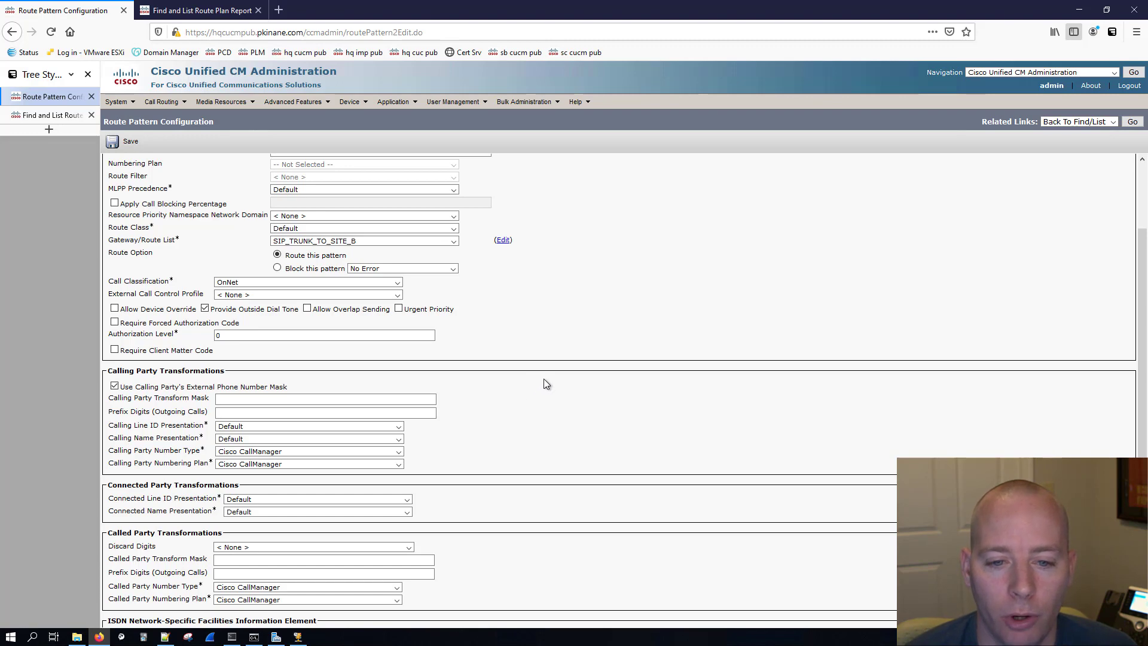
Set Discard Digits to PreDot in the route pattern's called party transformations.
scroll(543, 383, "down", 3)
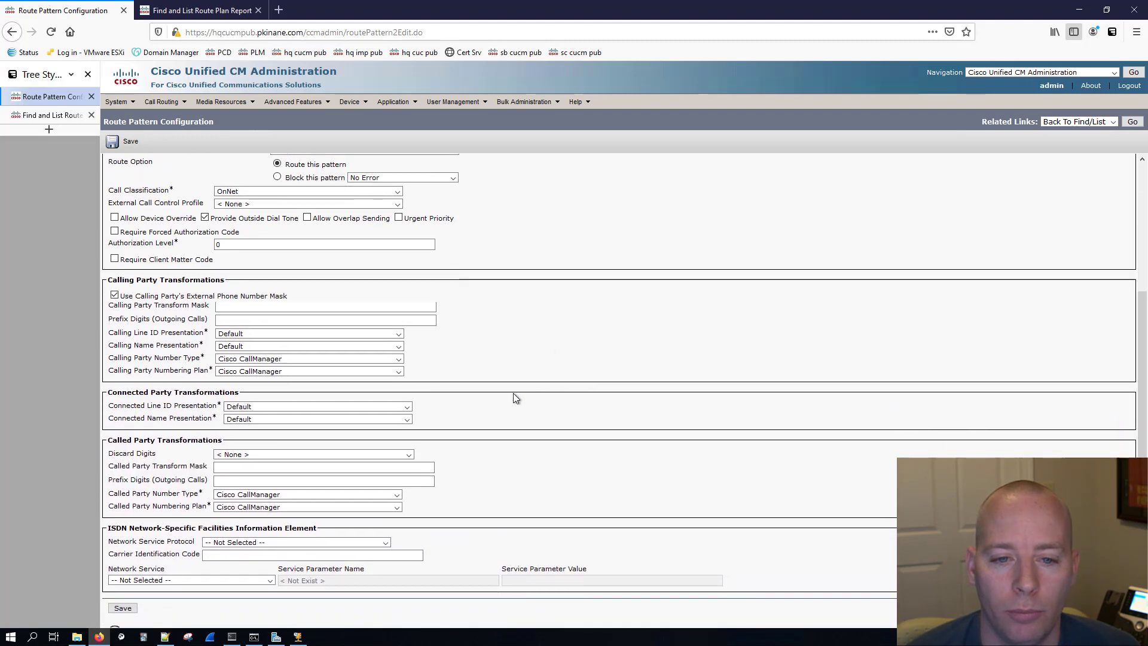
scroll(539, 387, "down", 1)
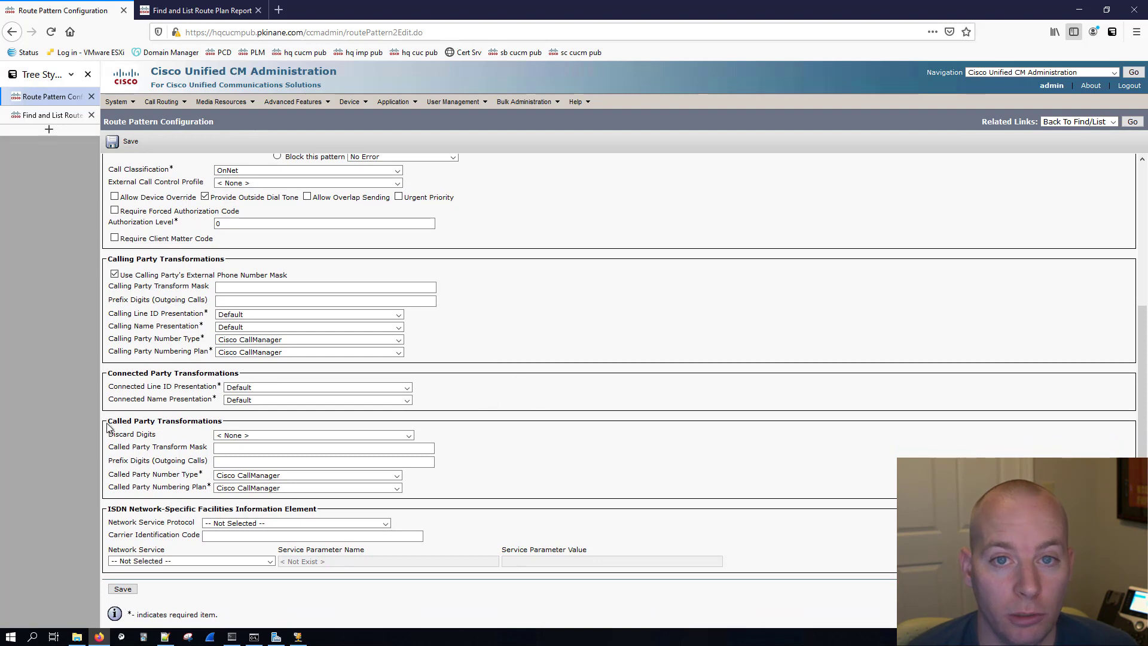
triple_click(137, 438)
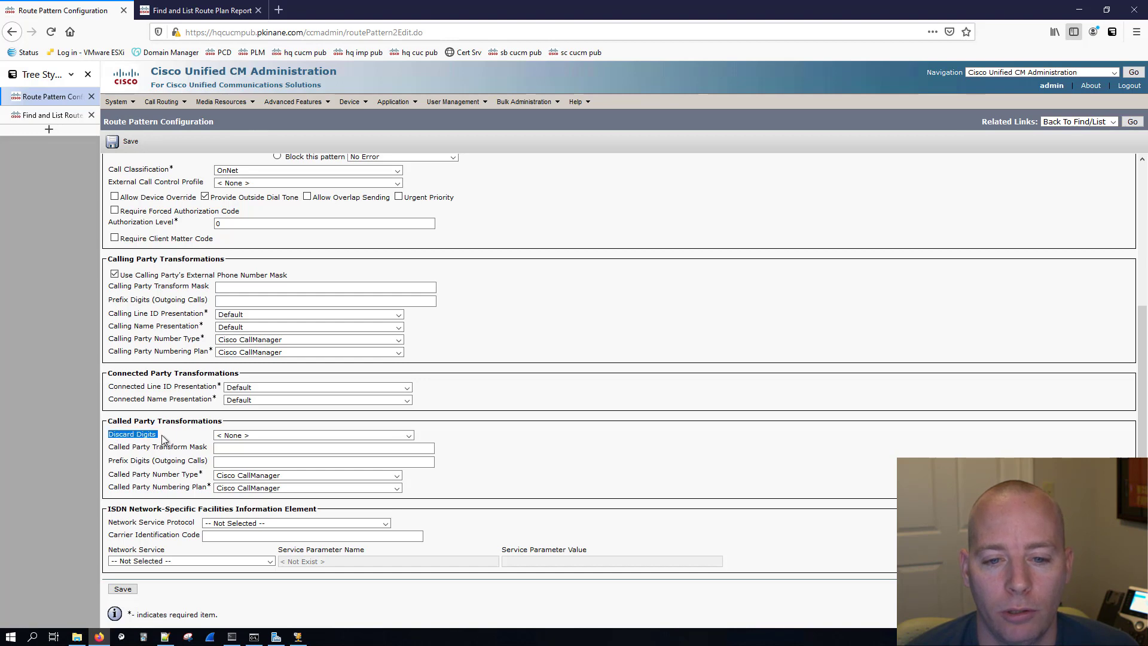
left_click(228, 441)
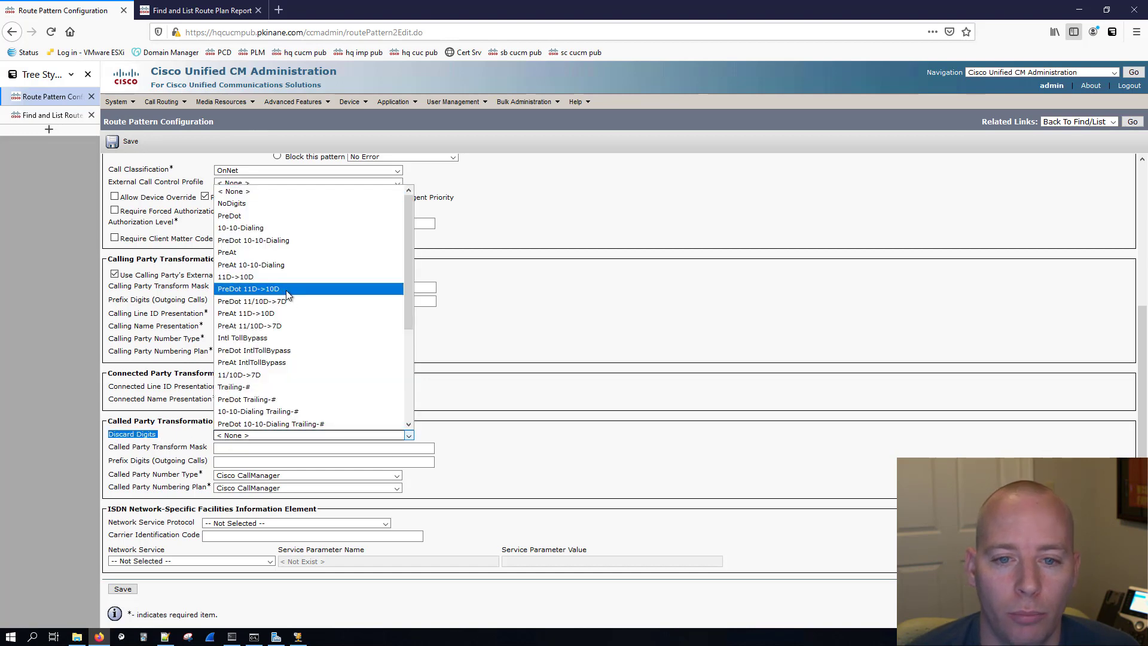
left_click(268, 217)
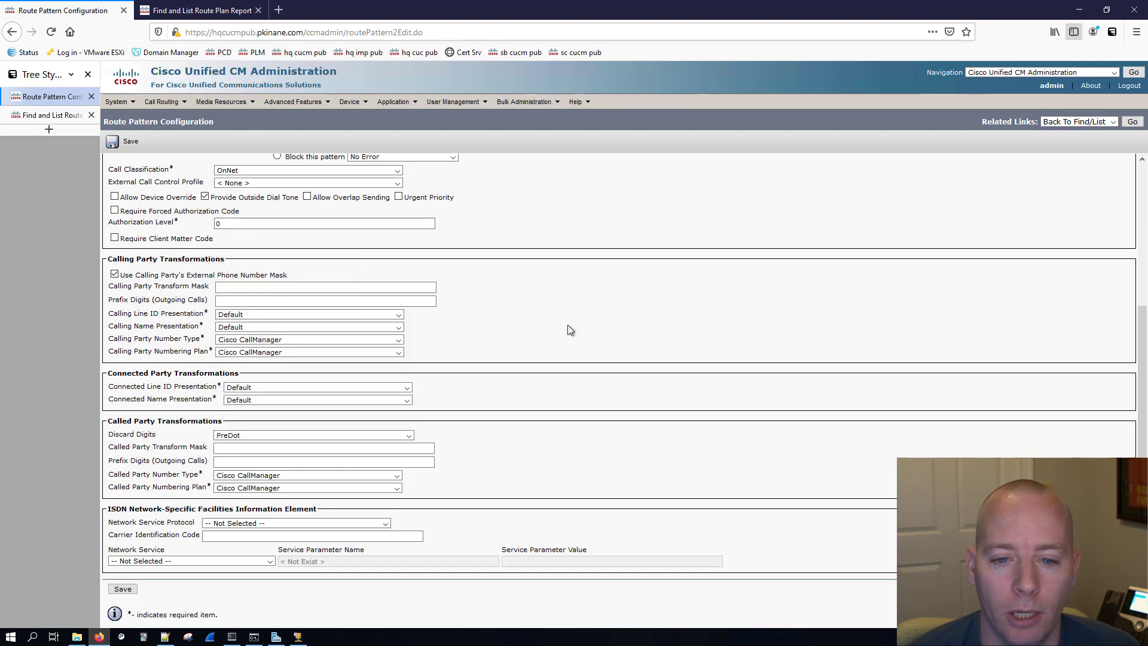
Save the 10.500X route pattern after rechecking its settings, proceeding without activating the authorization code.
scroll(526, 317, "up", 4)
left_click(284, 219)
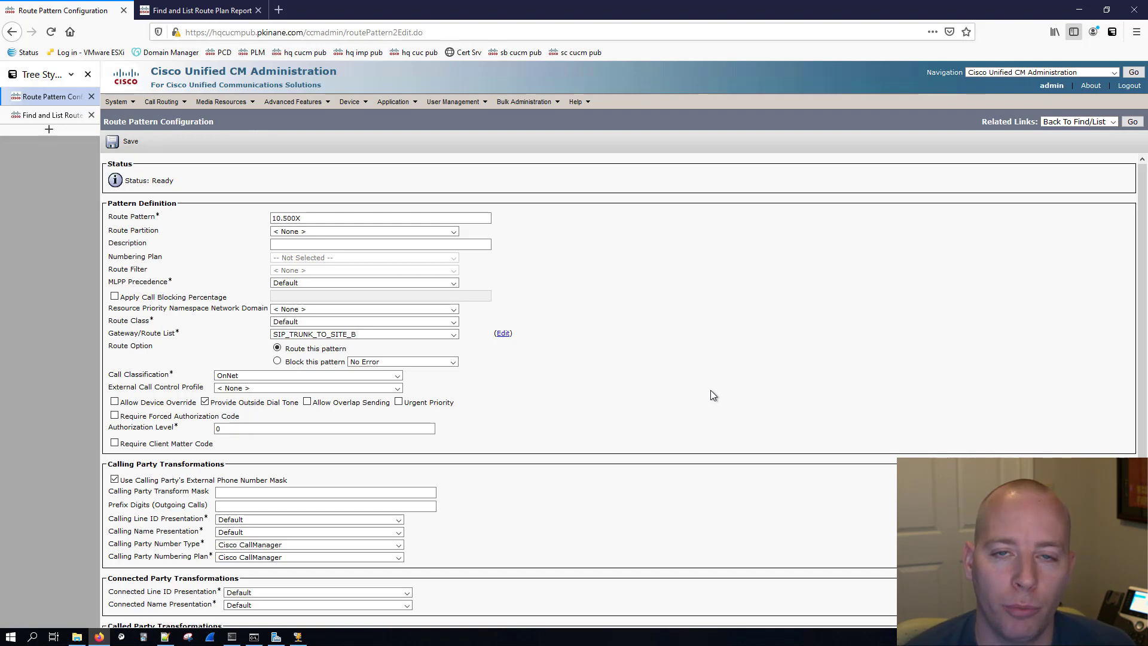
scroll(636, 353, "down", 5)
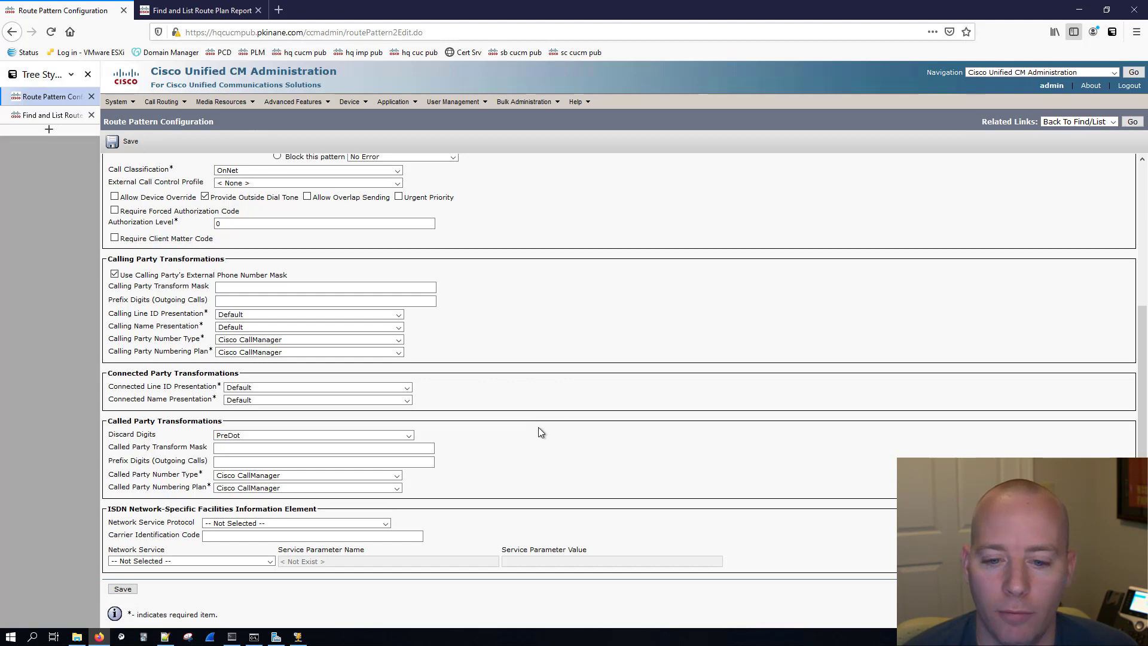
left_click(123, 589)
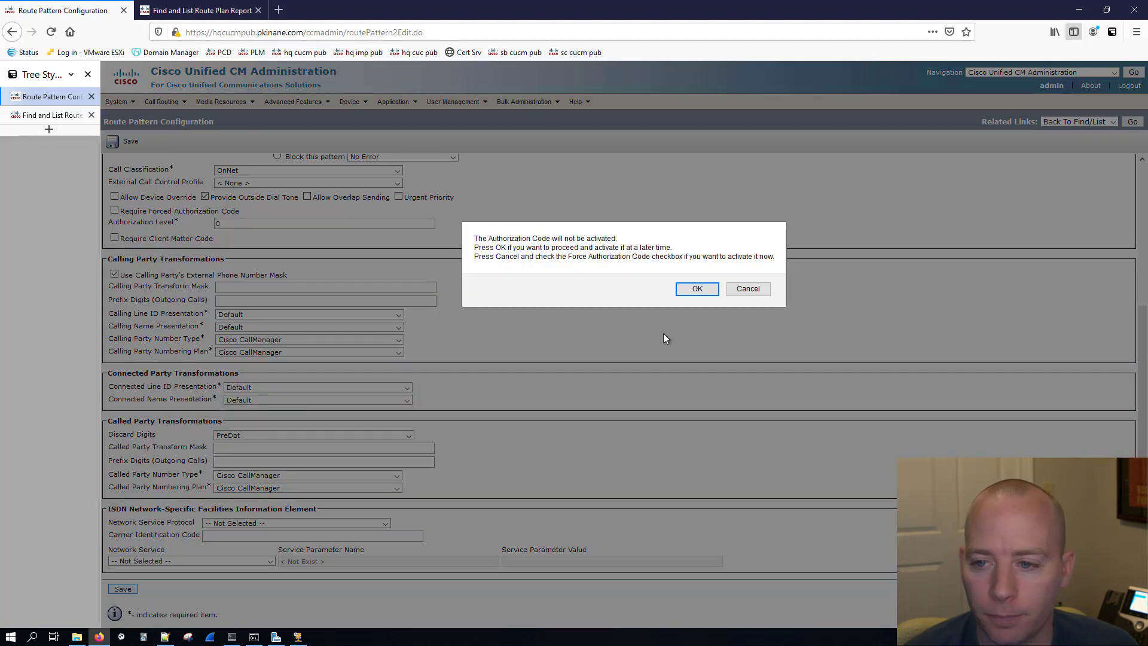
left_click(697, 290)
left_click(750, 291)
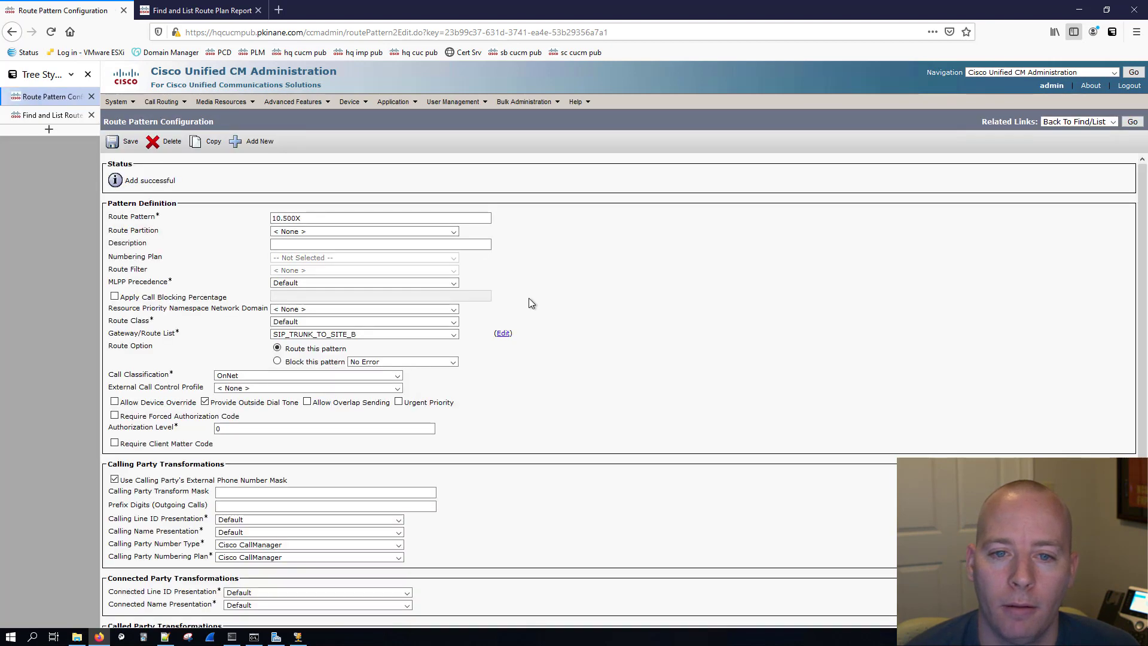
Start a new trunk of type Inter-Cluster Trunk (Non-Gatekeeper Controlled) with the Inter-Cluster Trunk device protocol.
mouse_move(349, 101)
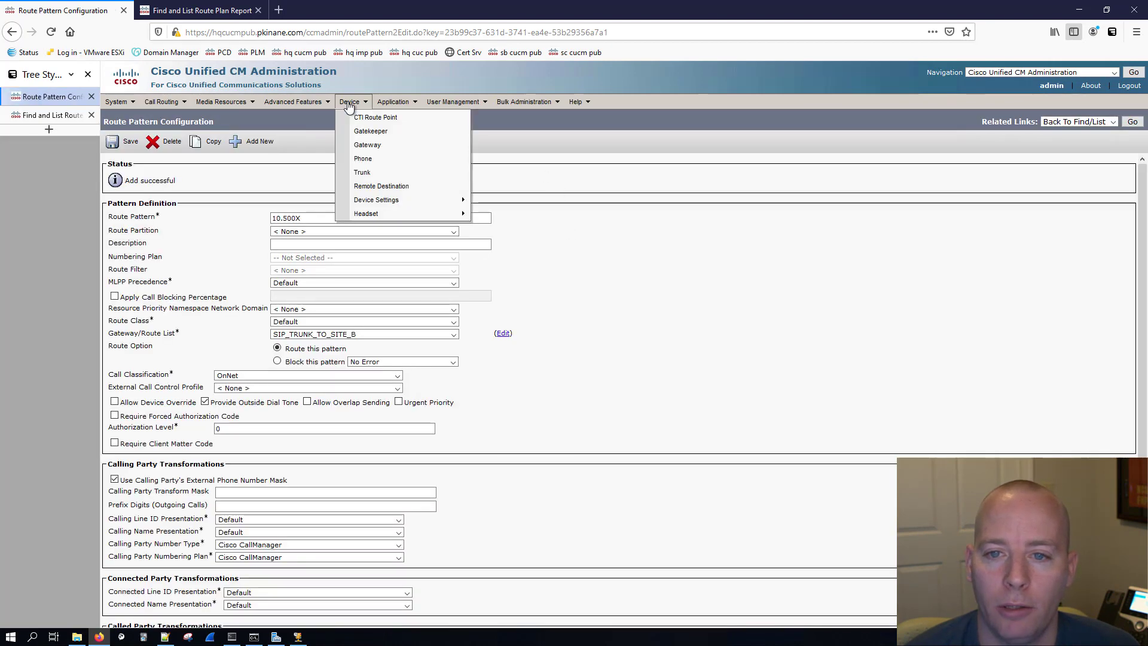
left_click(365, 173)
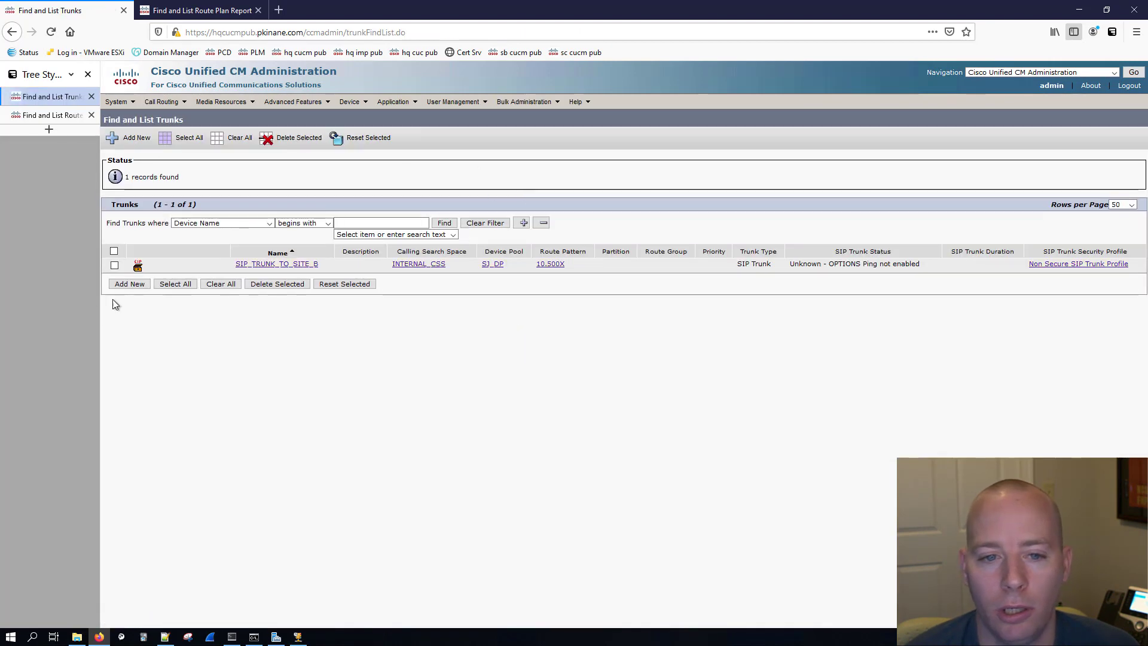
left_click(136, 287)
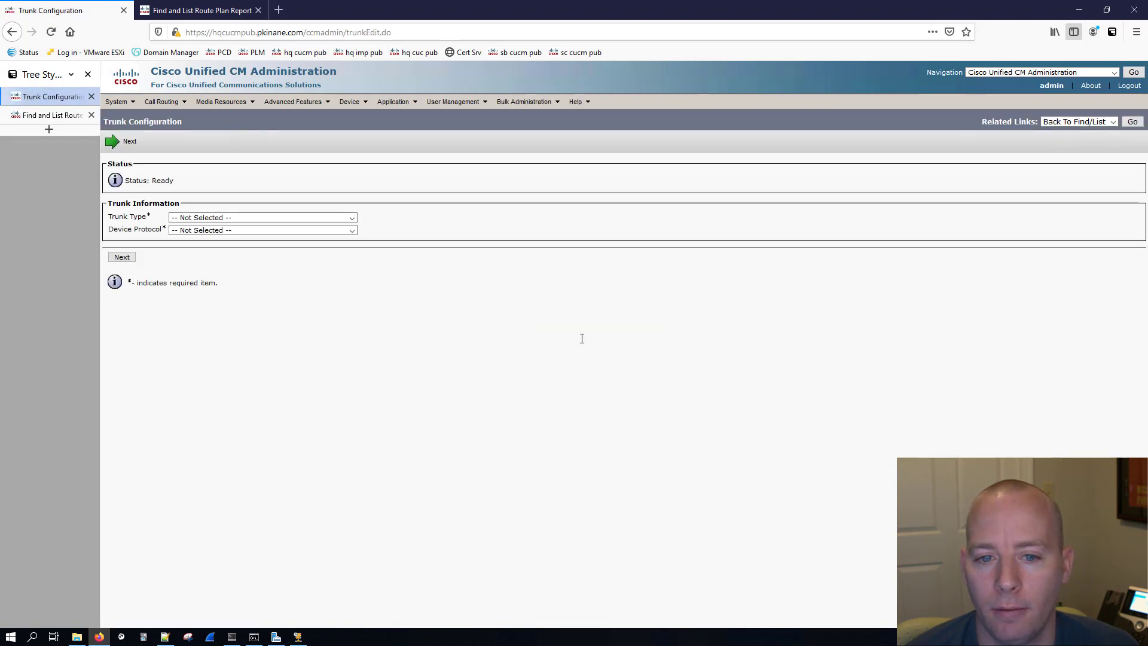
left_click(224, 218)
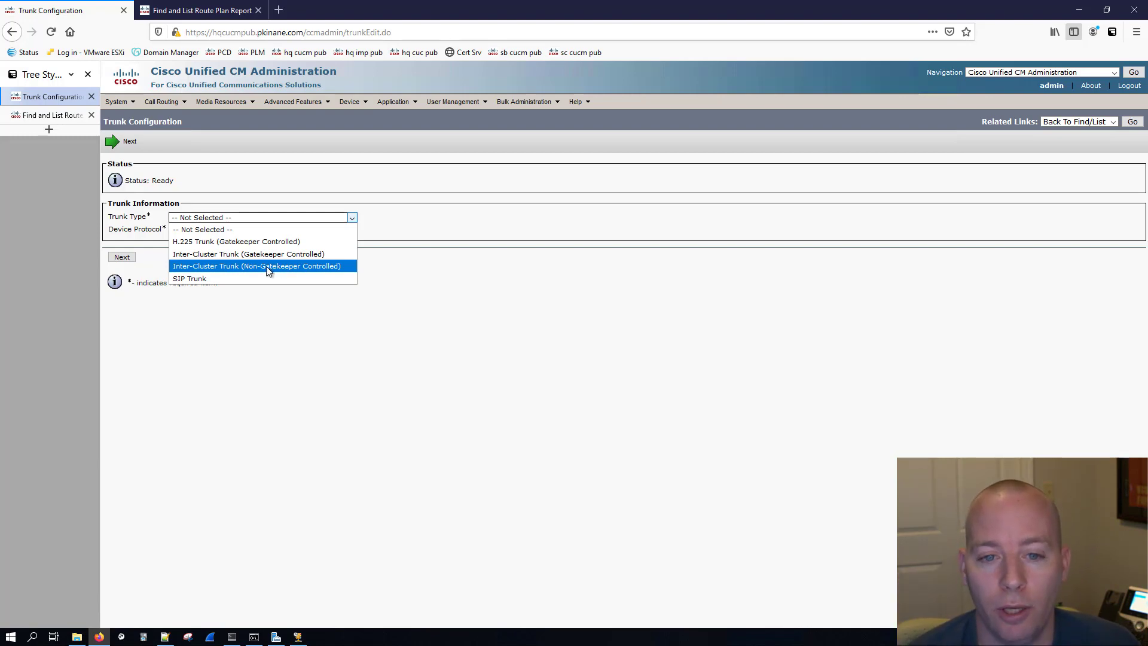
left_click(268, 267)
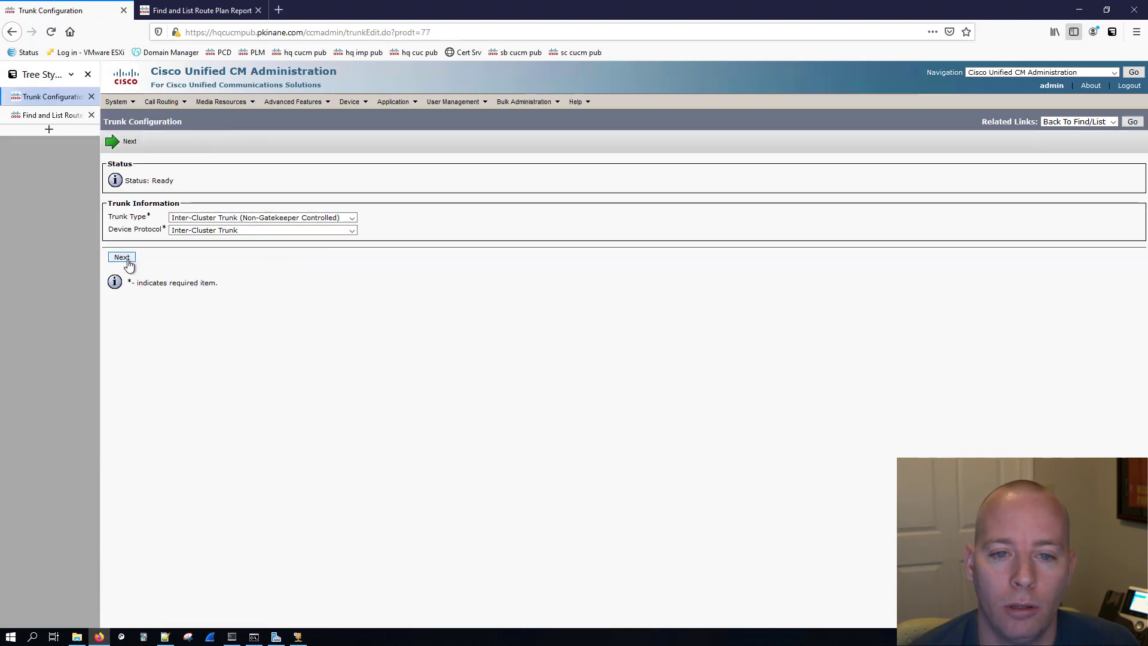
left_click(128, 262)
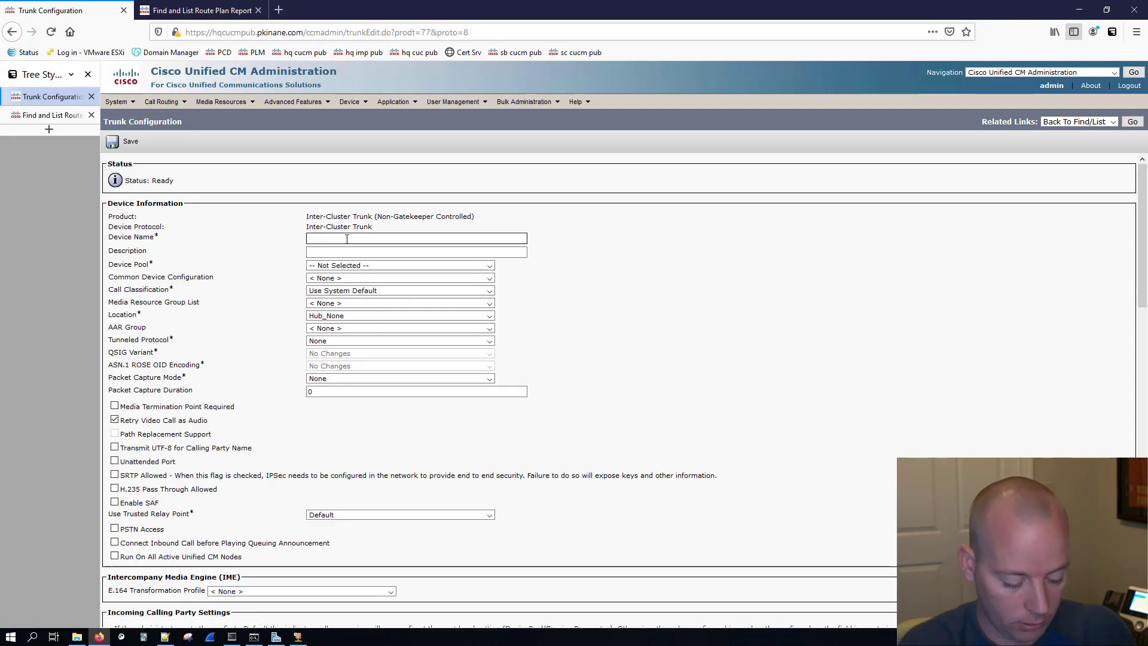
Name the new intercluster trunk H323_TRUNK_TO_SITE_B.
type("SSP")
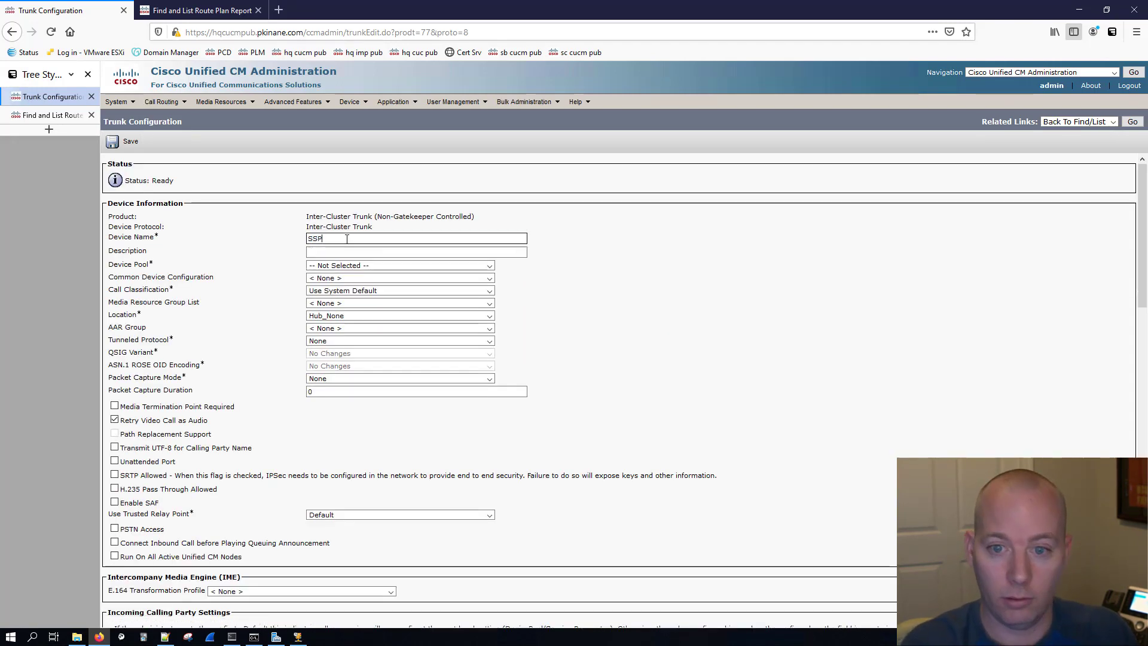
key("BackSpace")
key("BackSpace")
type("IP")
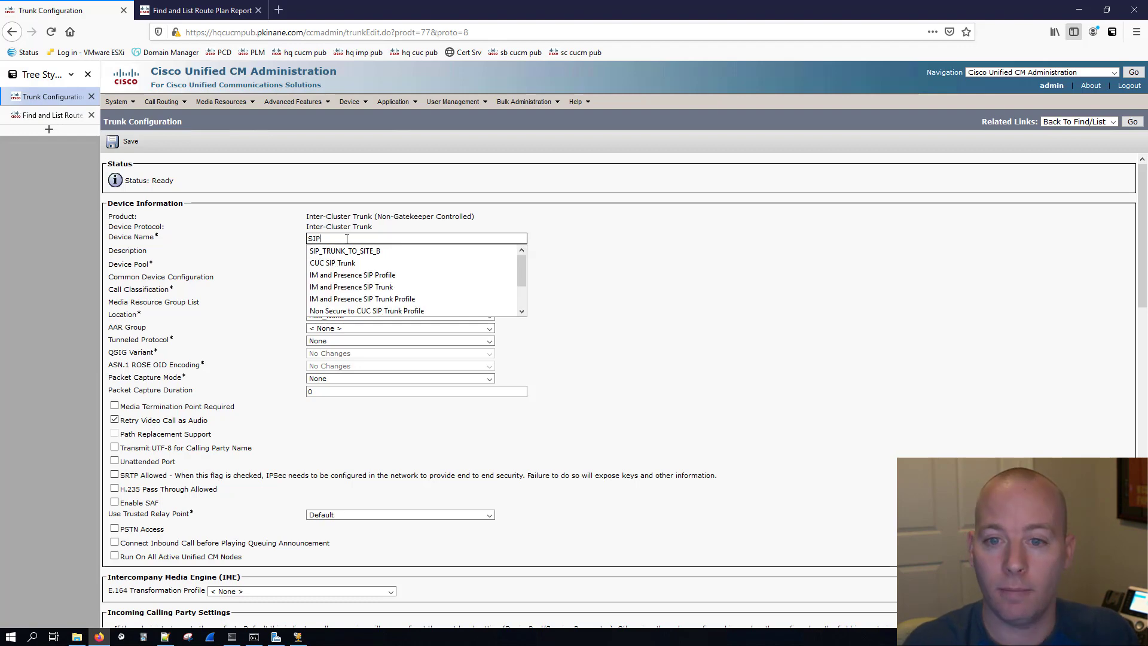
key("Down")
key("Return")
left_click_drag(321, 237, 303, 237)
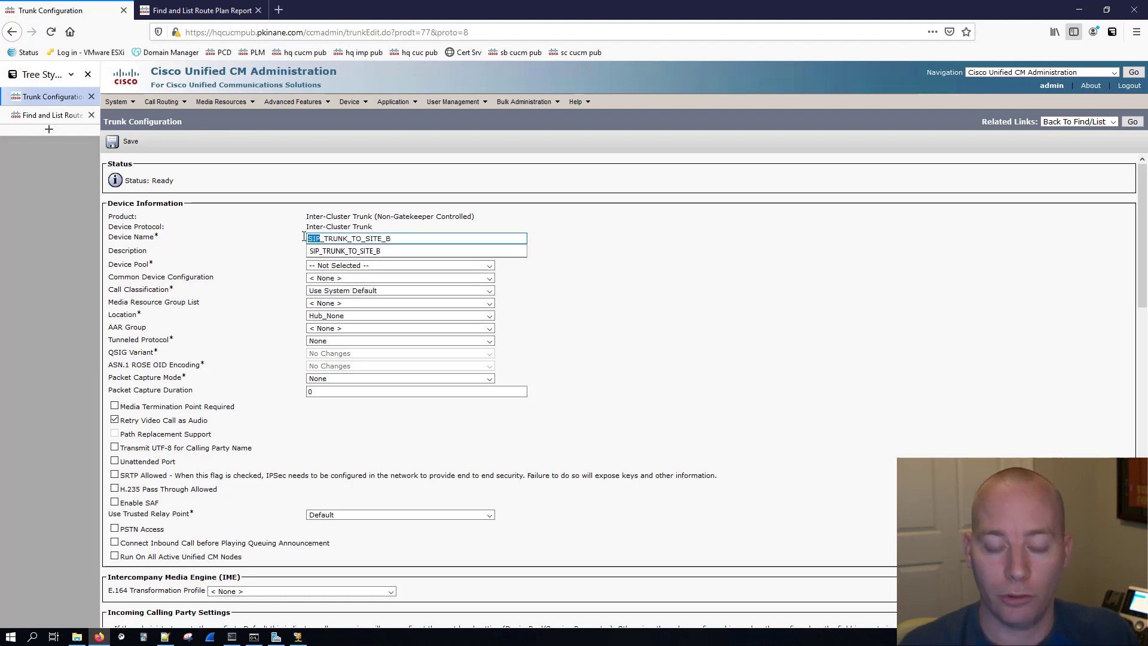
type("h")
key("BackSpace")
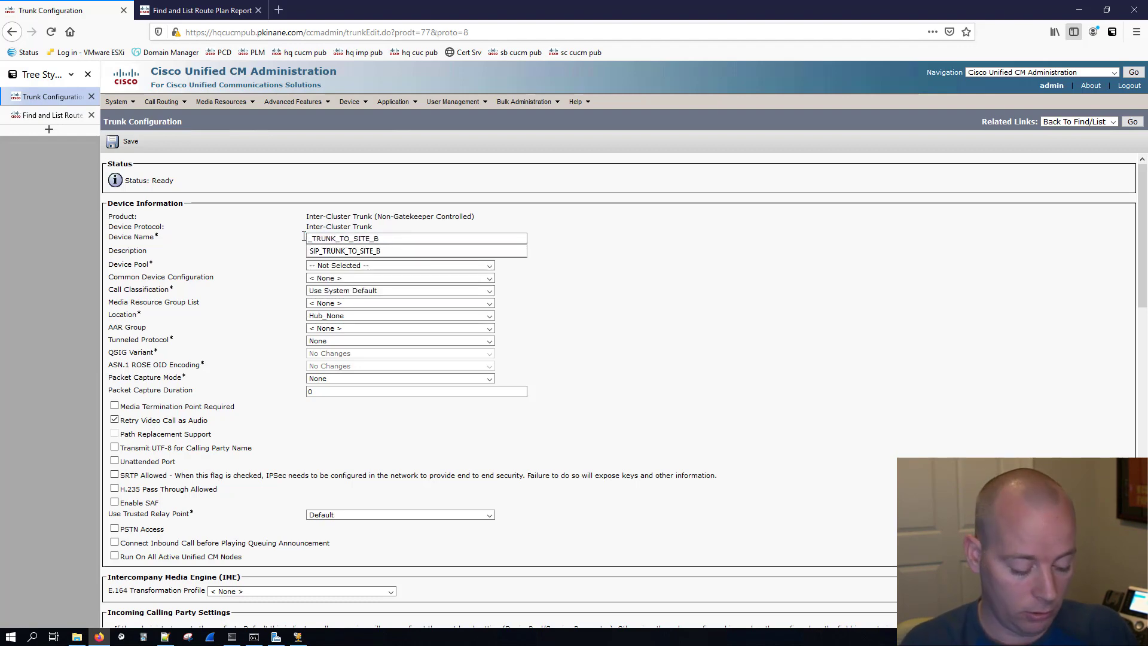
type("H323")
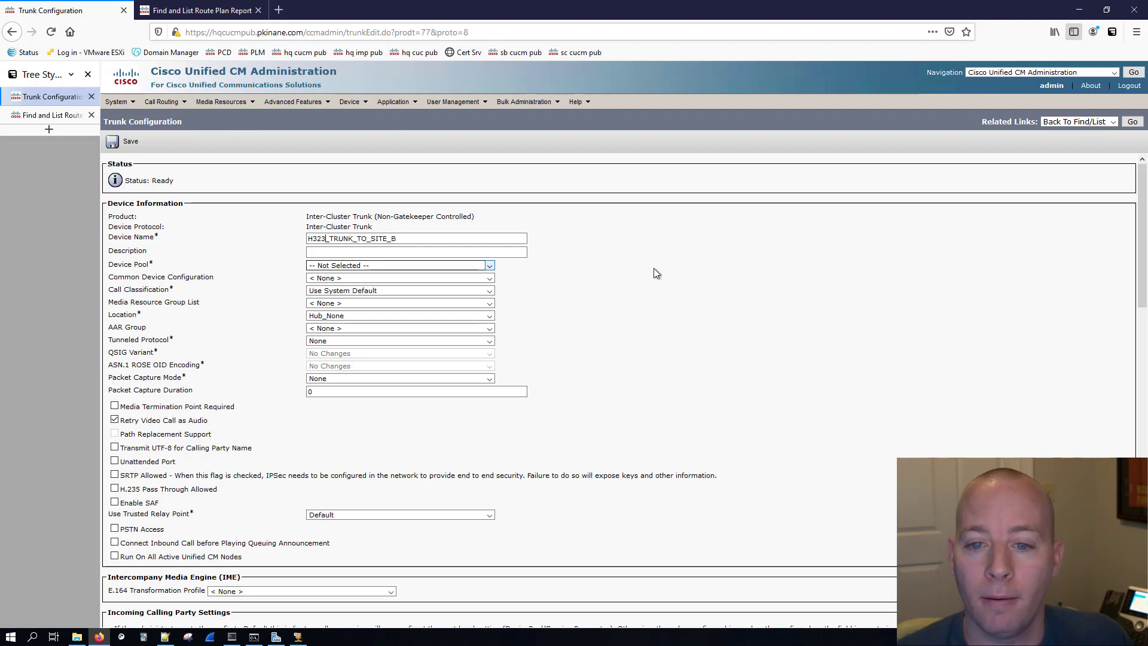
Assign the trunk to device pool SJ_DP and set its call classification to OnNet.
left_click(334, 266)
left_click(335, 314)
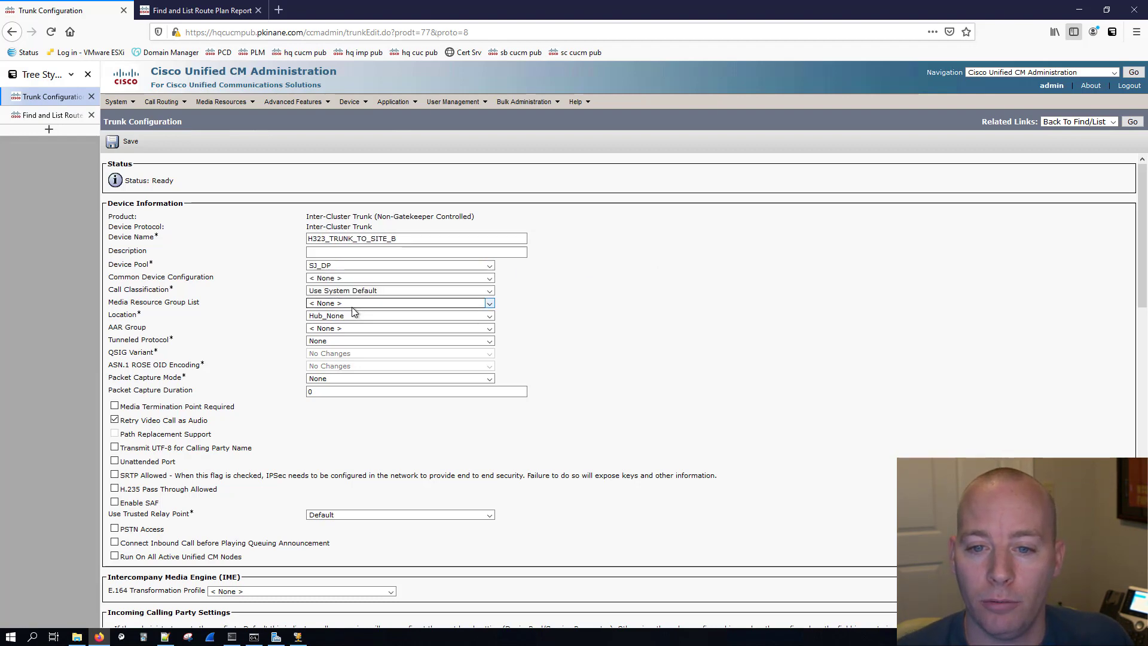
left_click(322, 293)
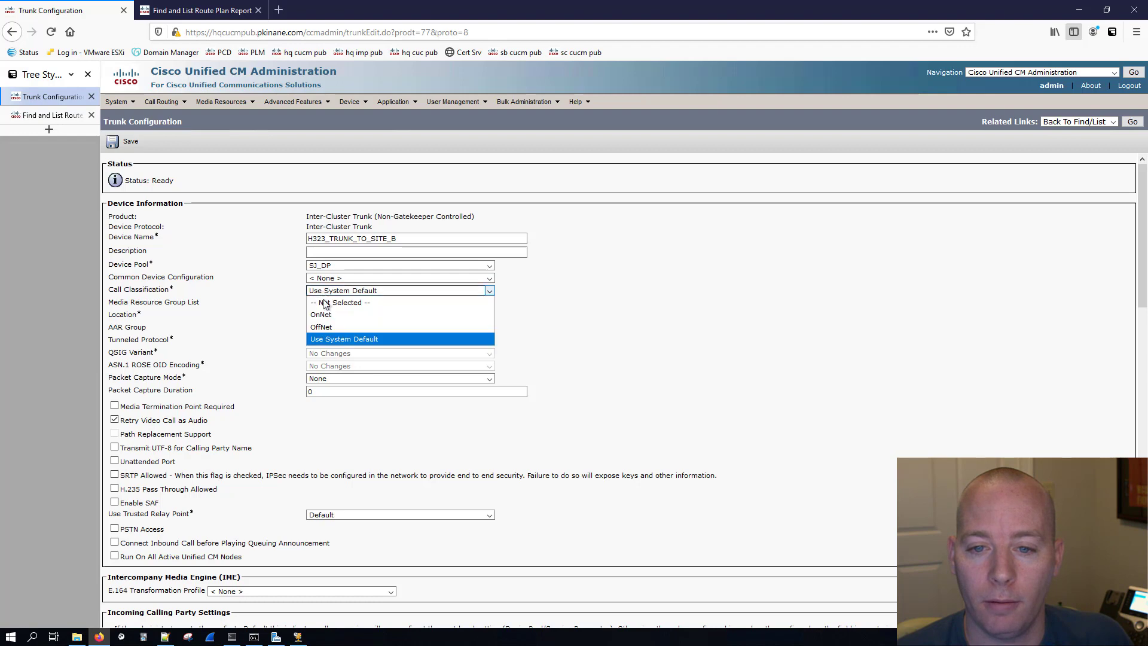
left_click(326, 316)
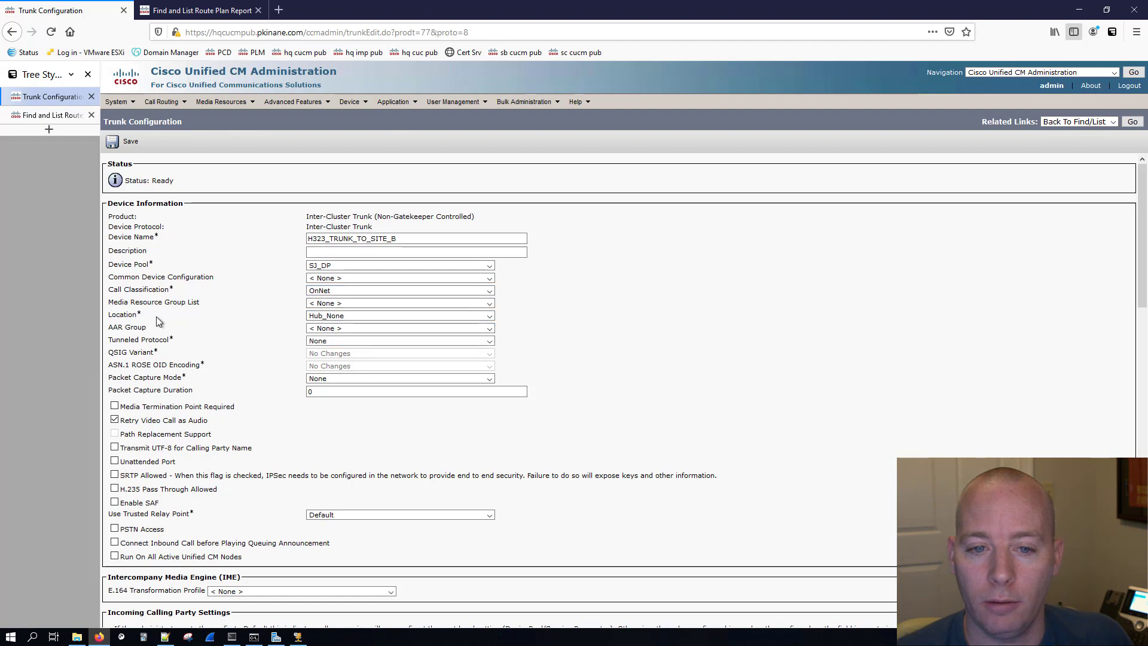
left_click(332, 317)
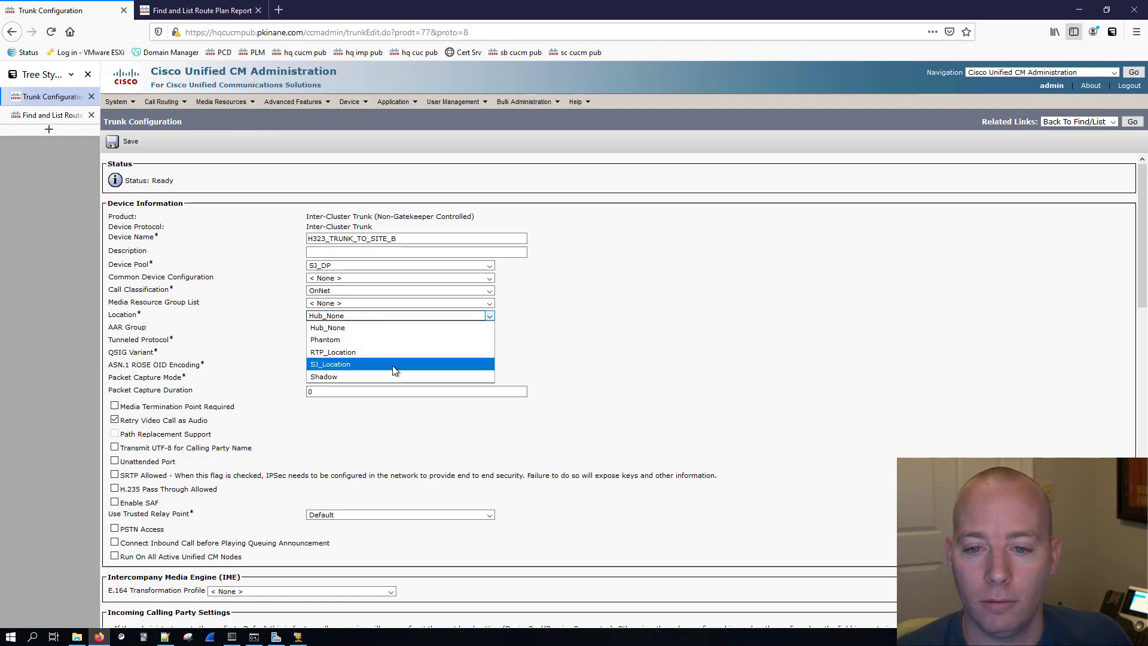
left_click(643, 333)
Enable Run On All Active Unified CM Nodes and set the trunk's inbound calling search space to INTERNAL_CSS.
scroll(586, 313, "down", 3)
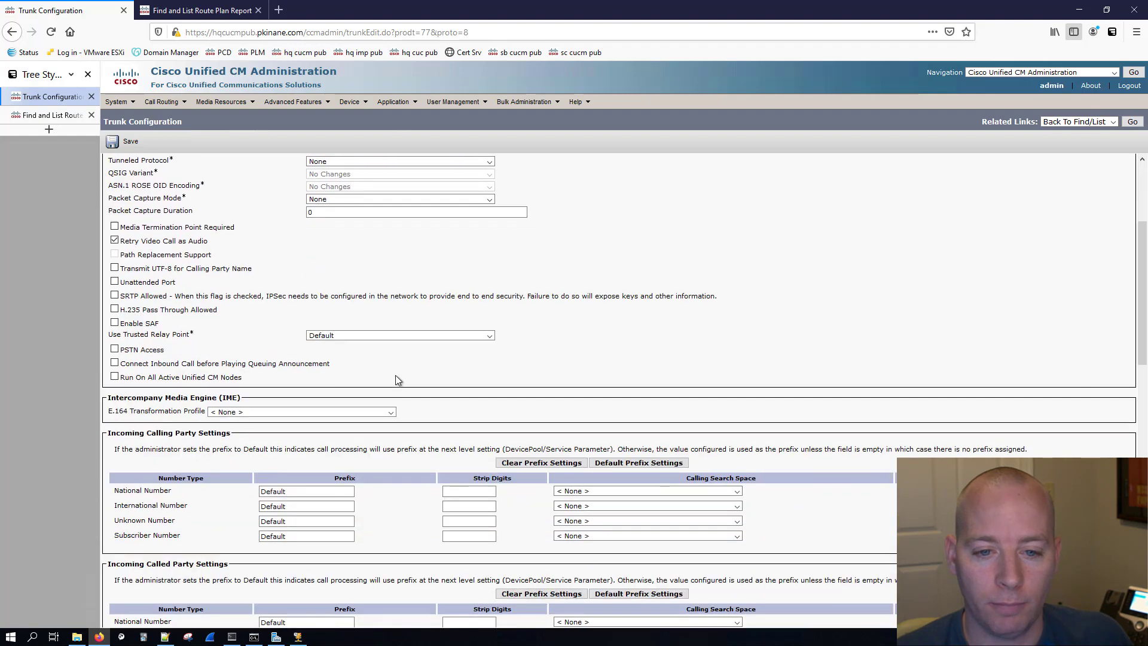
left_click(114, 369)
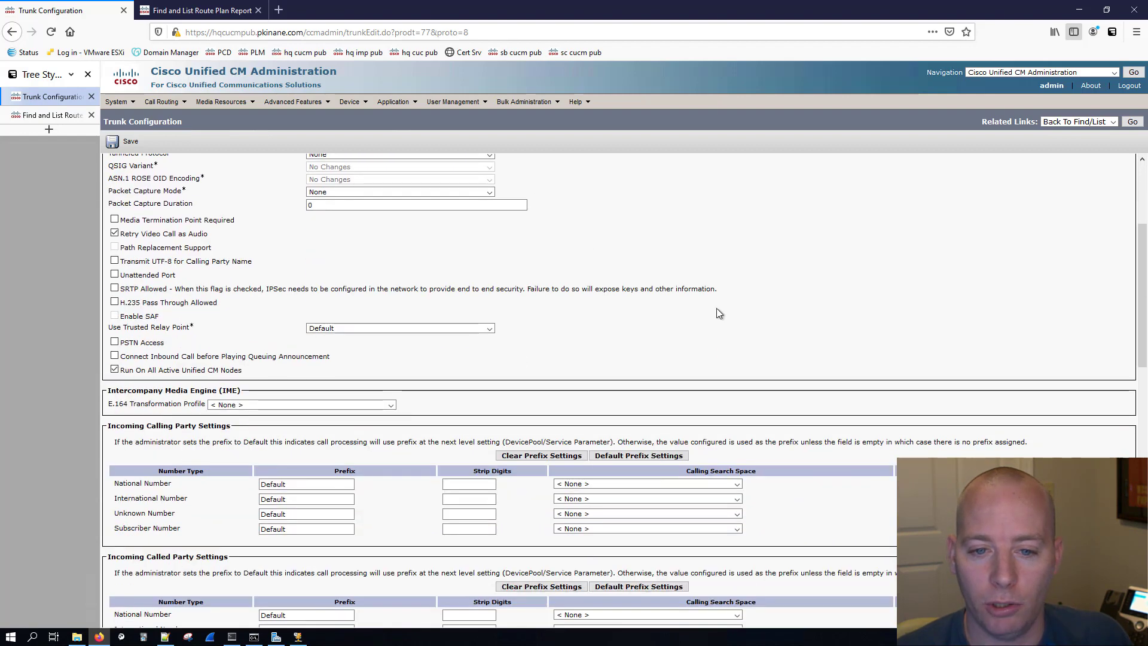
scroll(719, 311, "down", 5)
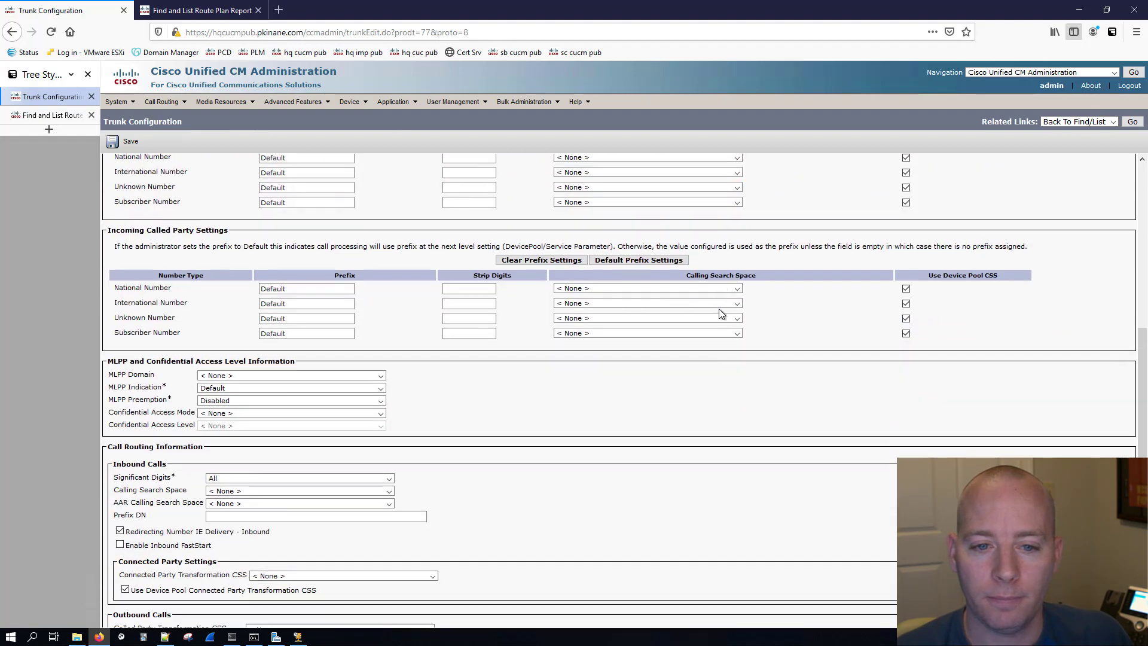
scroll(721, 314, "down", 3)
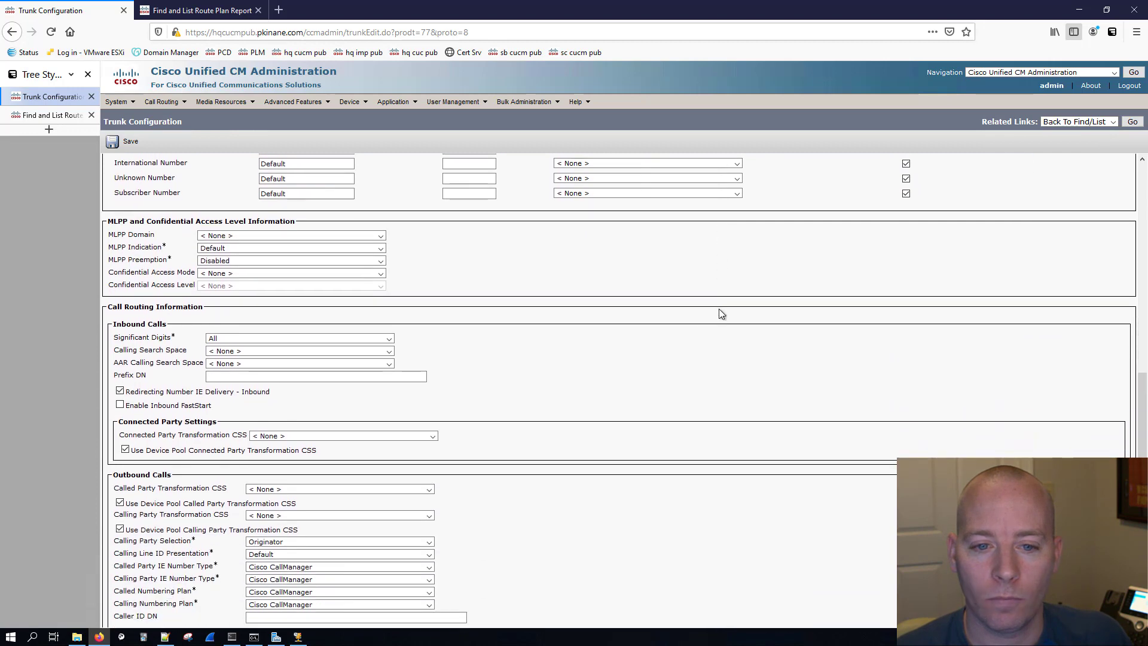
scroll(719, 309, "down", 1)
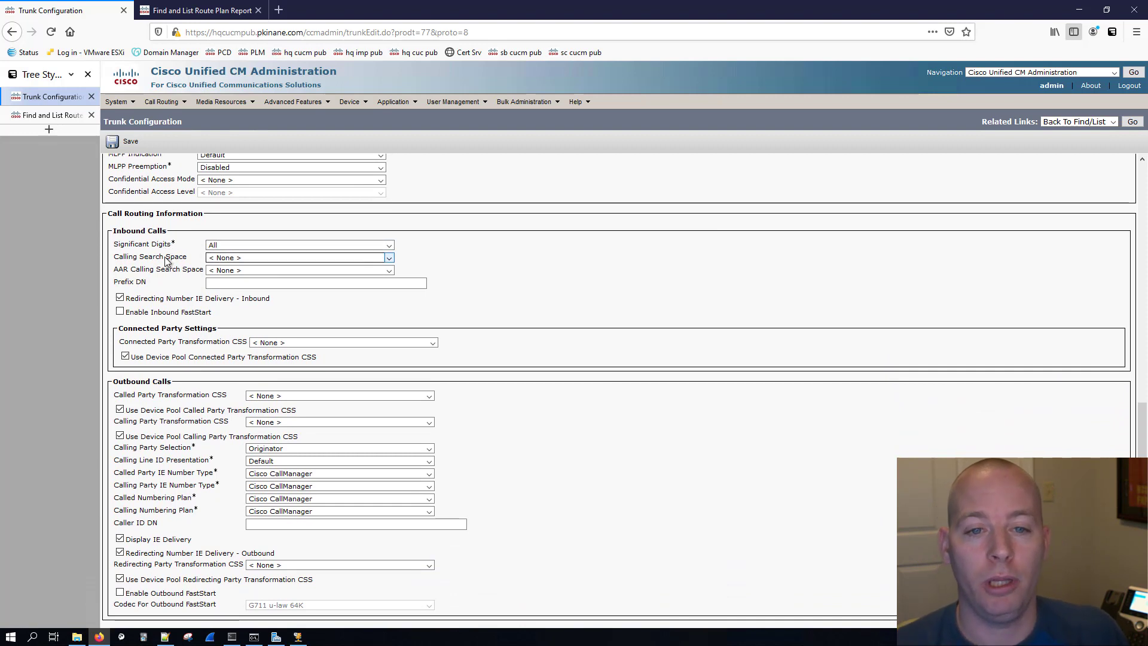
left_click(223, 257)
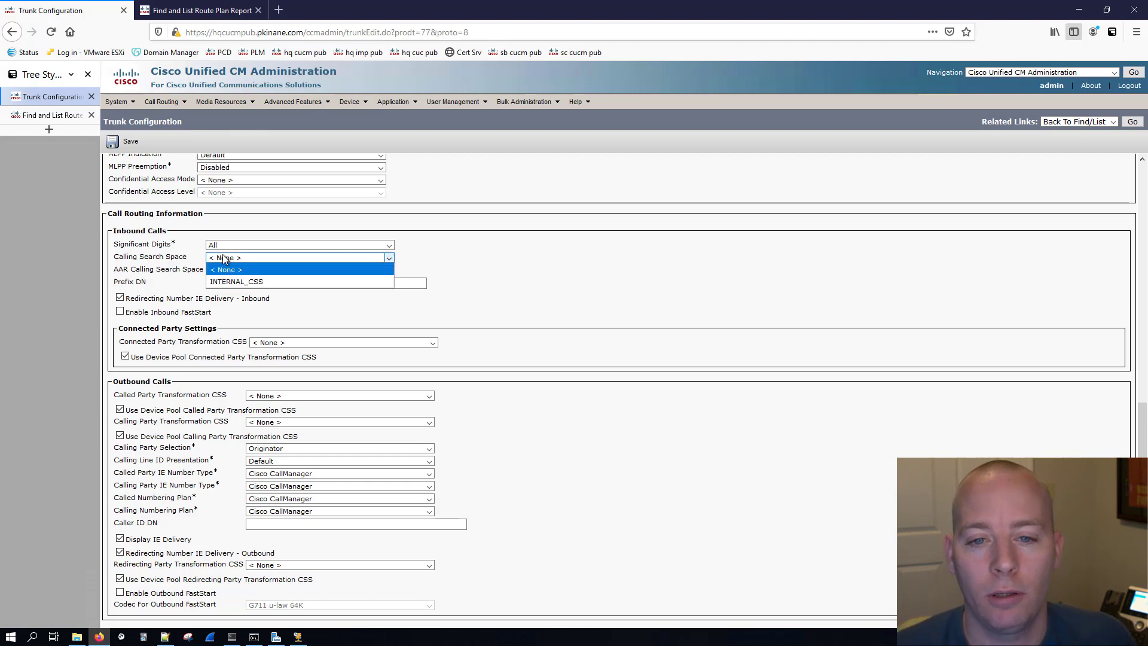
left_click(243, 281)
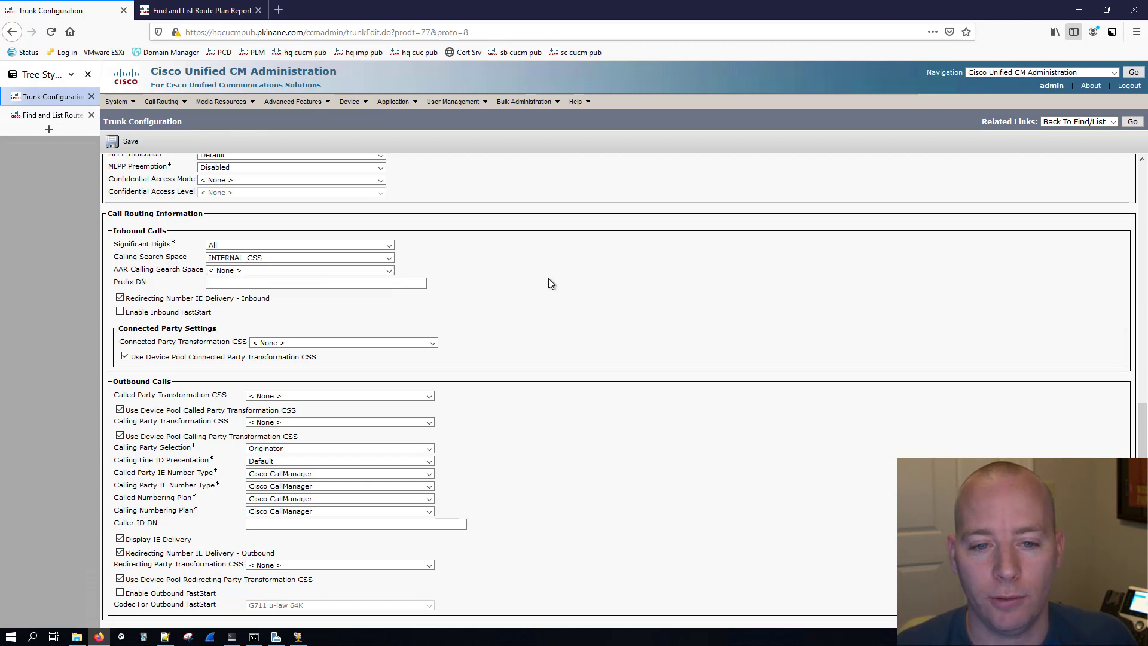
Enter sbcucmpub.pkinane.com as the remote Unified Communications Manager server and save the trunk.
scroll(552, 284, "down", 5)
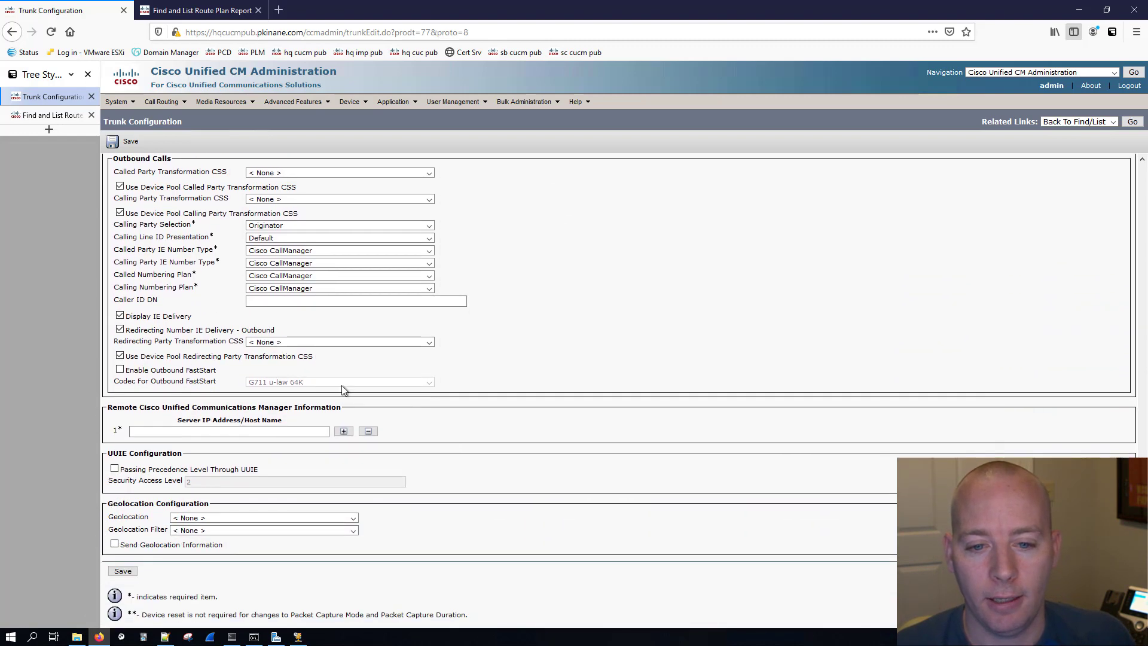
left_click(219, 429)
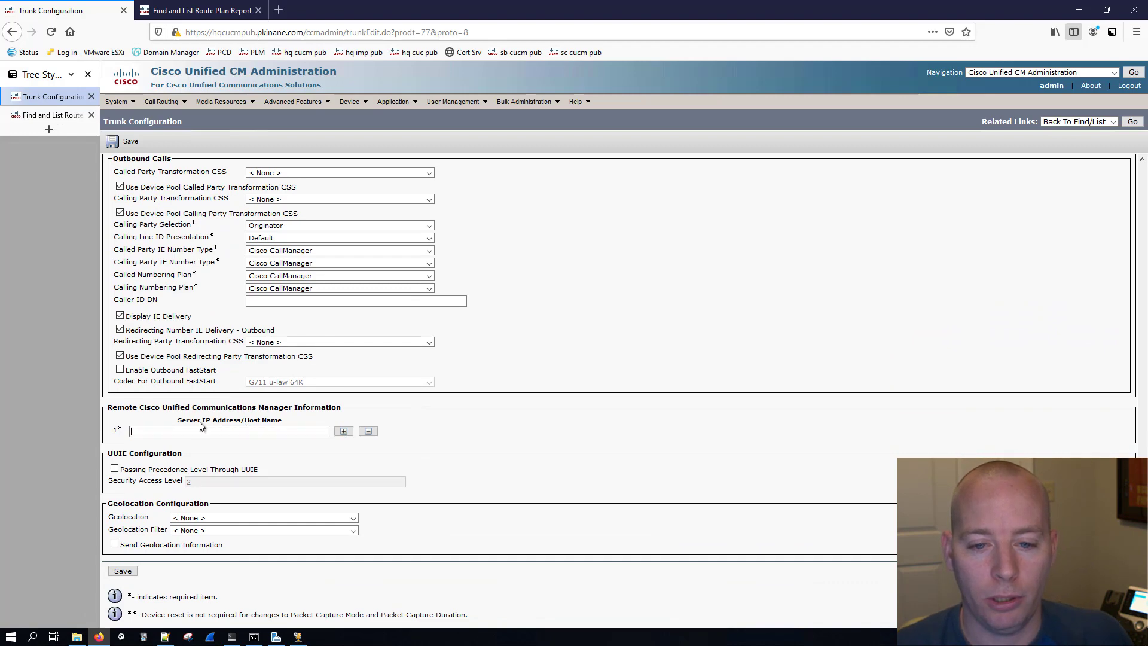
type("sbcucmpub.pkinane.com")
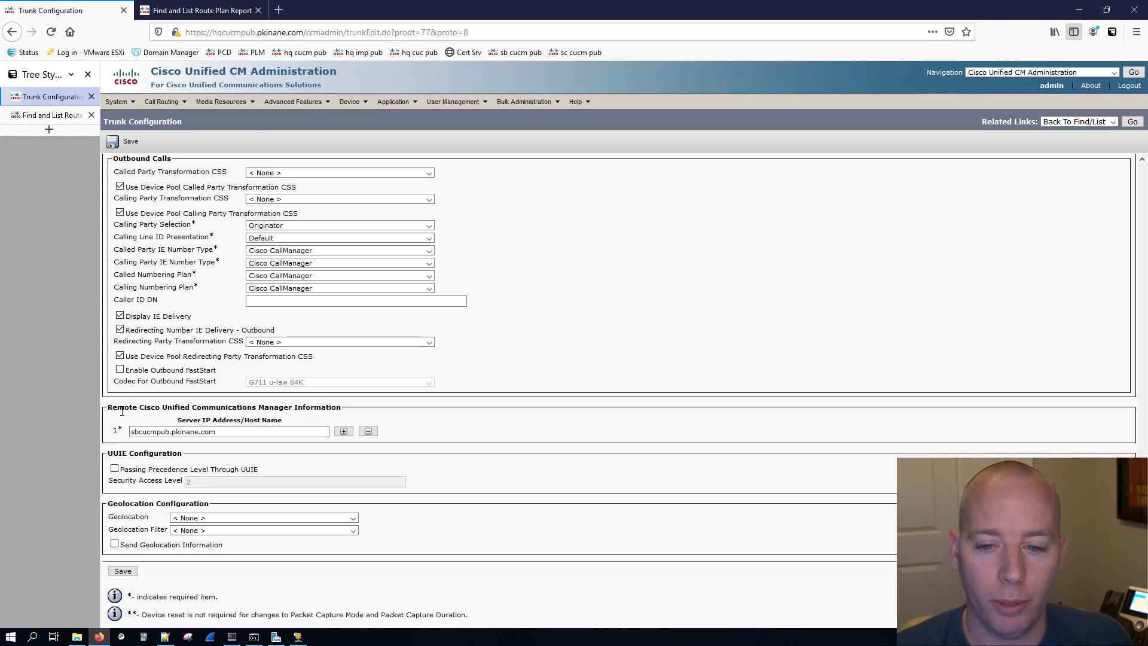
left_click(126, 572)
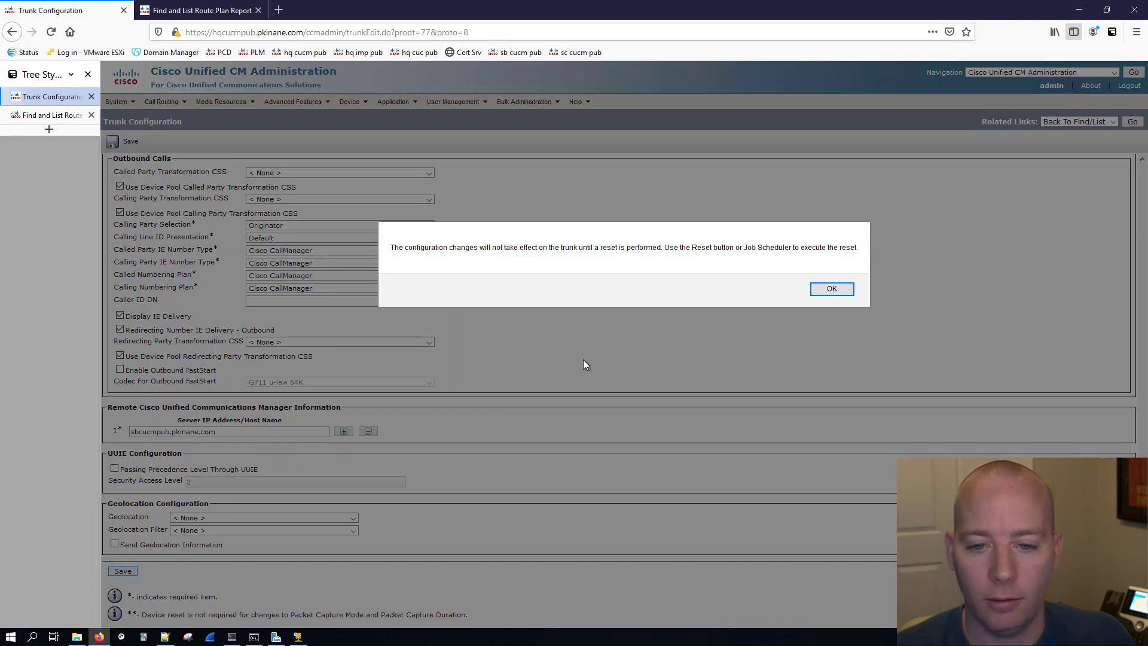
left_click(830, 289)
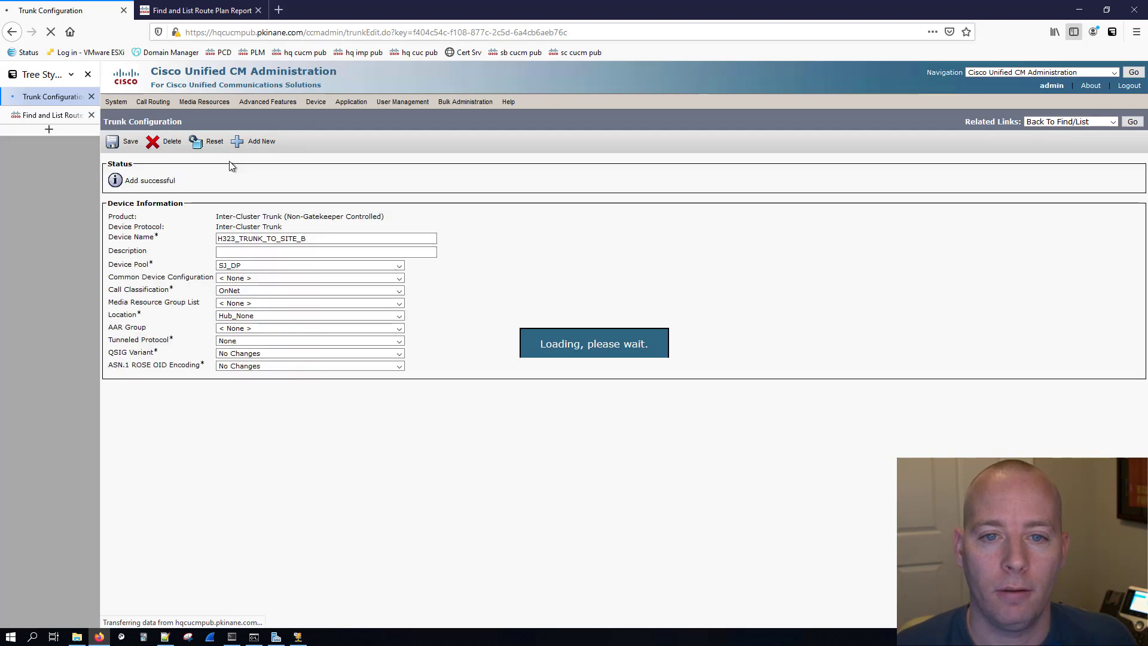
Reset the H323_TRUNK_TO_SITE_B trunk so its configuration takes effect.
left_click(211, 144)
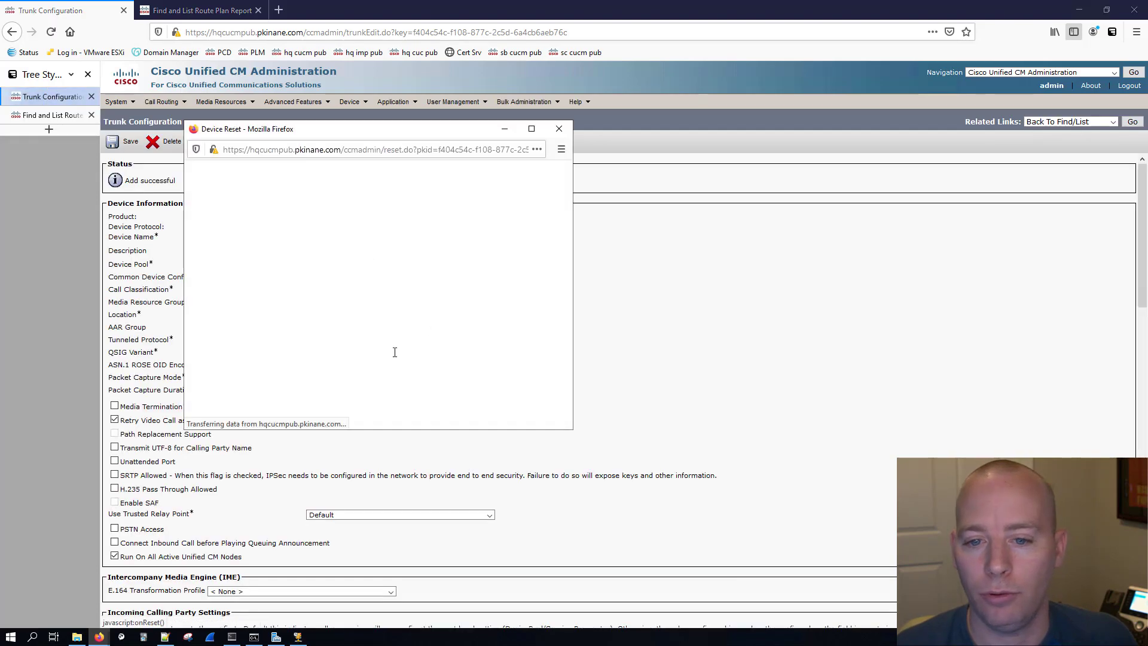
left_click(210, 377)
left_click(286, 377)
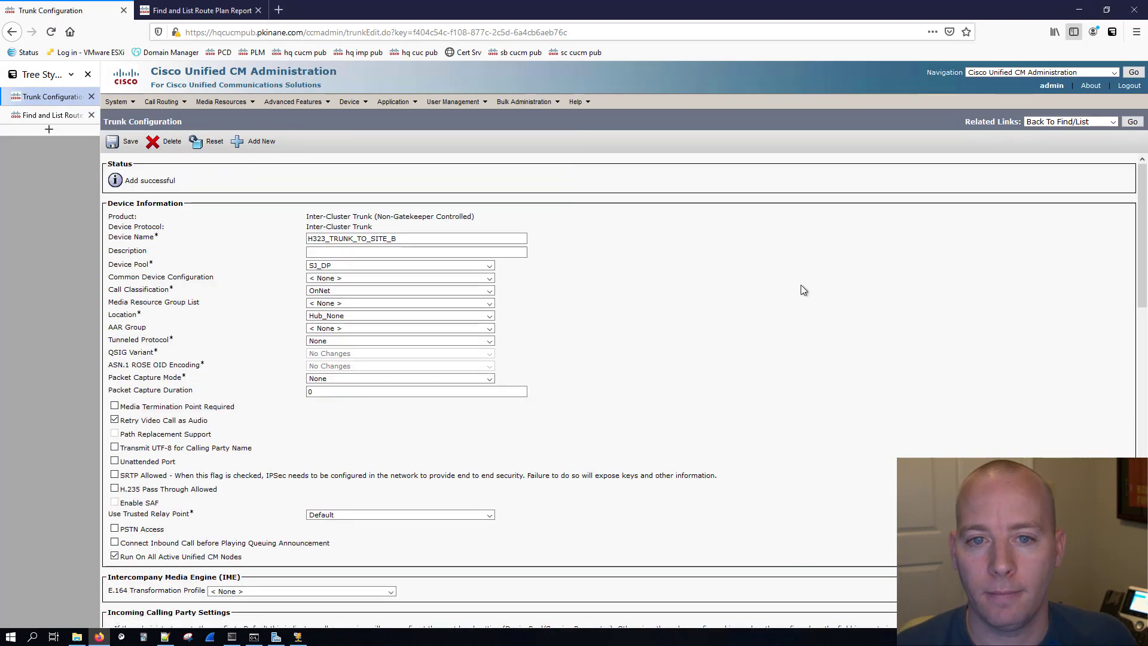
Create a new route pattern 11.500X in the INTERNAL_PT route partition.
mouse_move(163, 102)
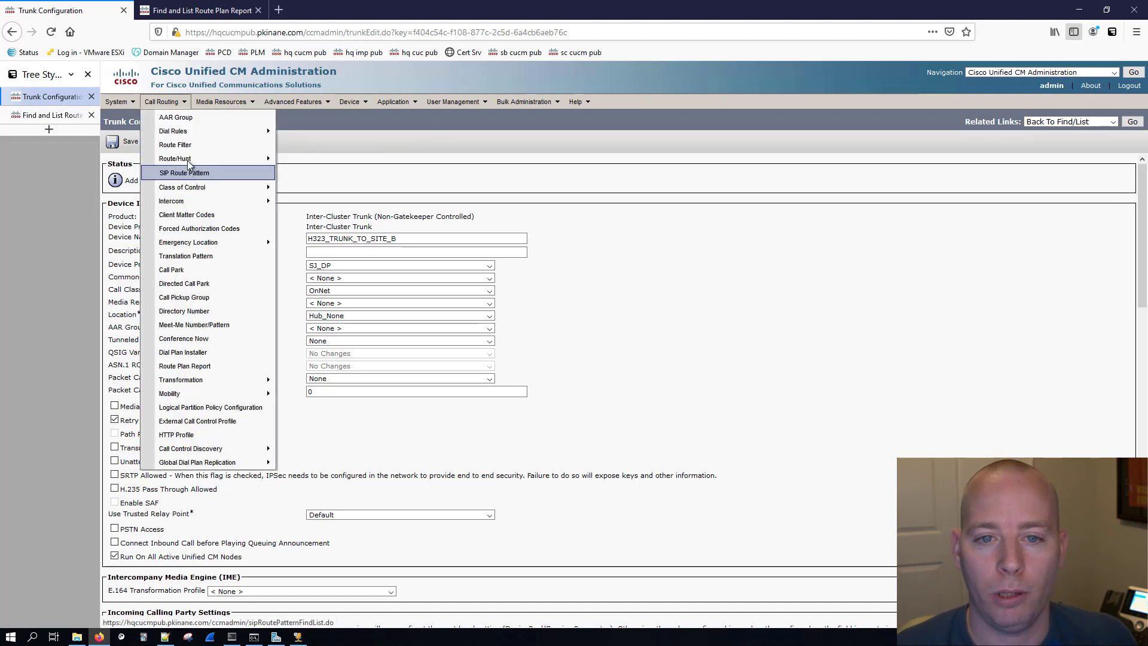
mouse_move(239, 159)
left_click(321, 201)
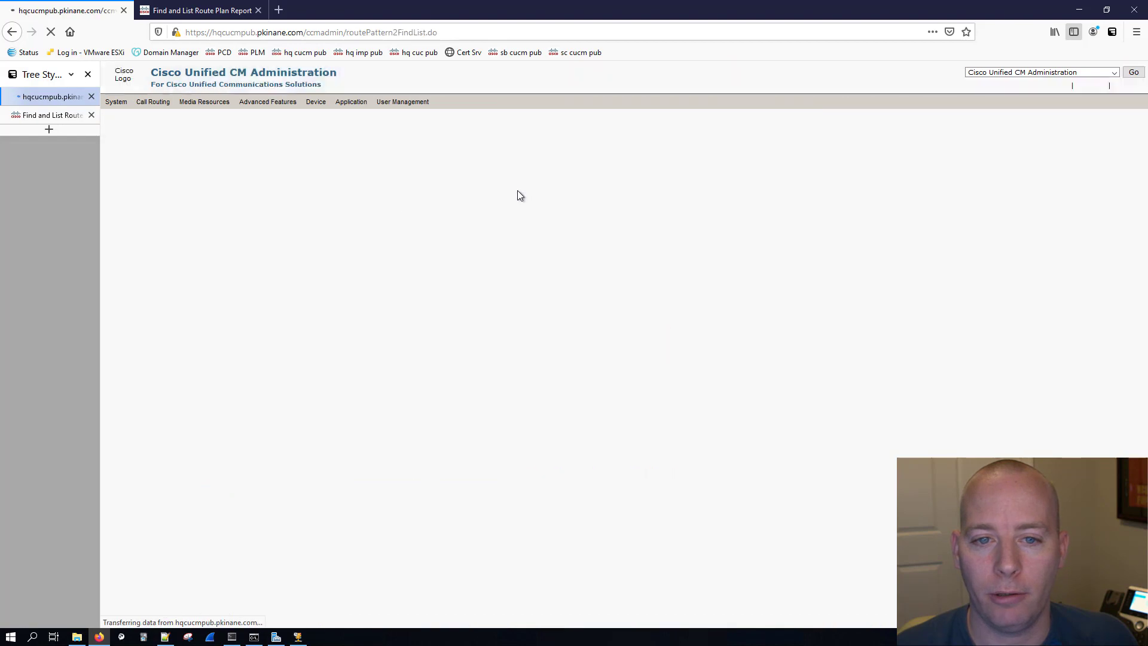
left_click(130, 273)
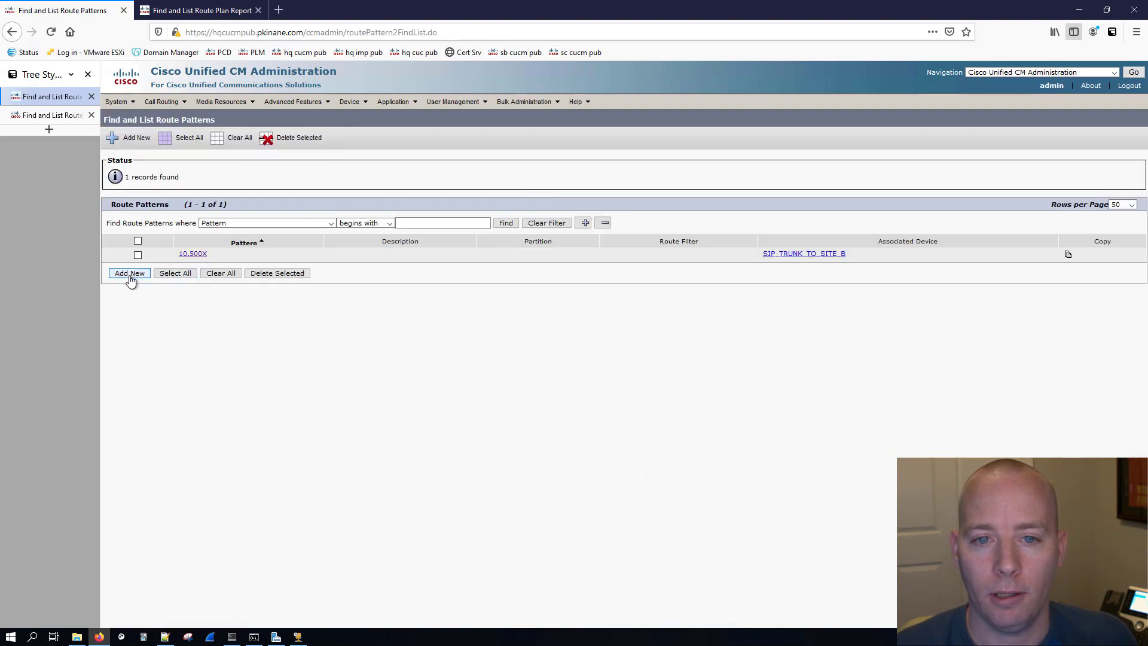
left_click(292, 217)
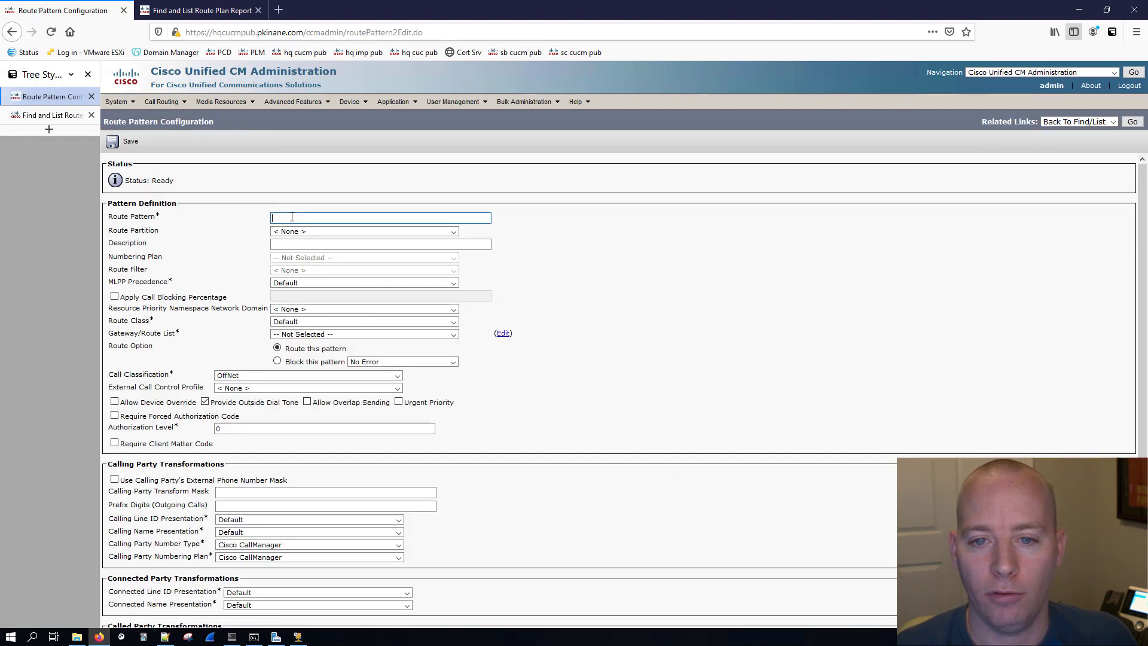
type("11.500")
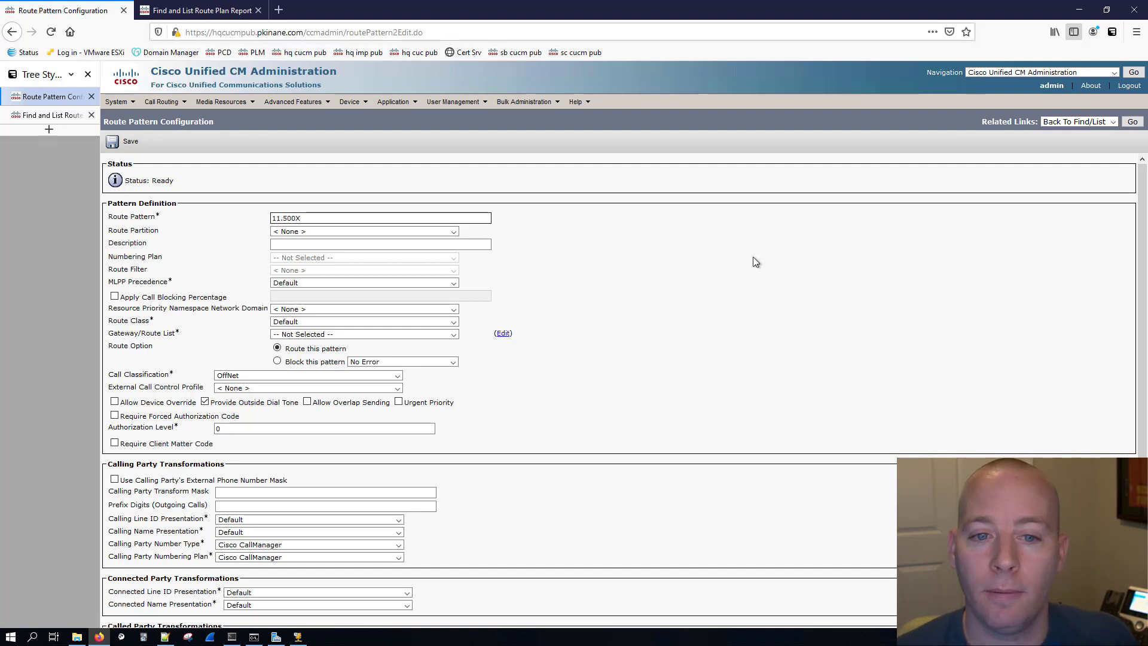
type("X")
left_click(351, 232)
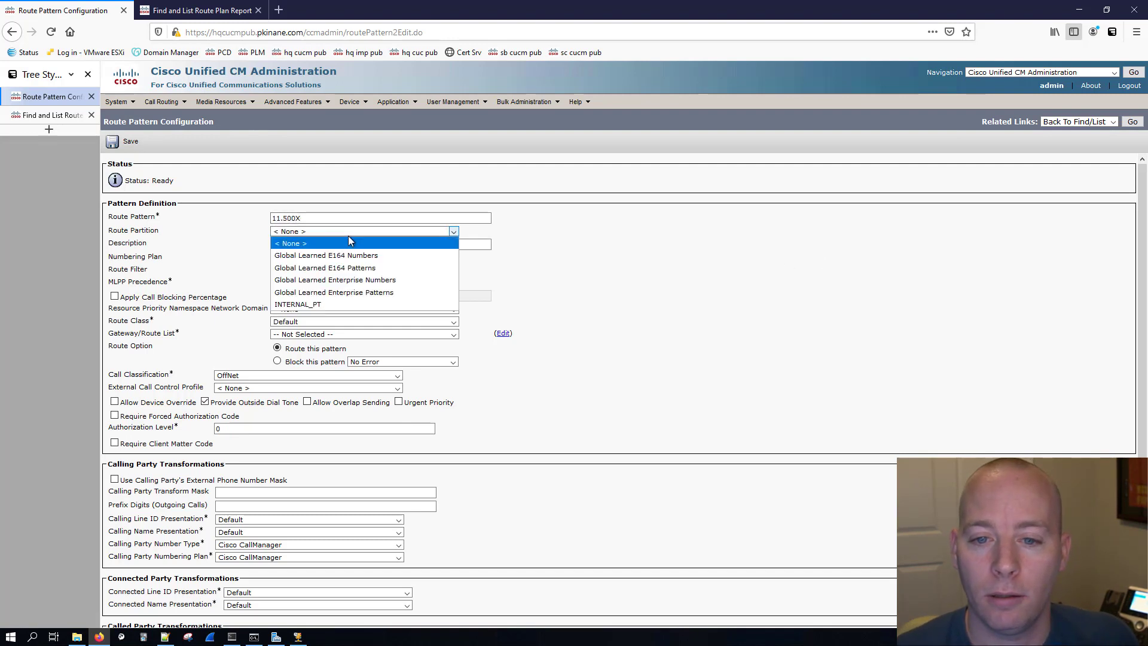
left_click(323, 303)
Set the route pattern's call classification to OnNet and enable Use Calling Party's External Phone Number Mask.
scroll(633, 264, "down", 3)
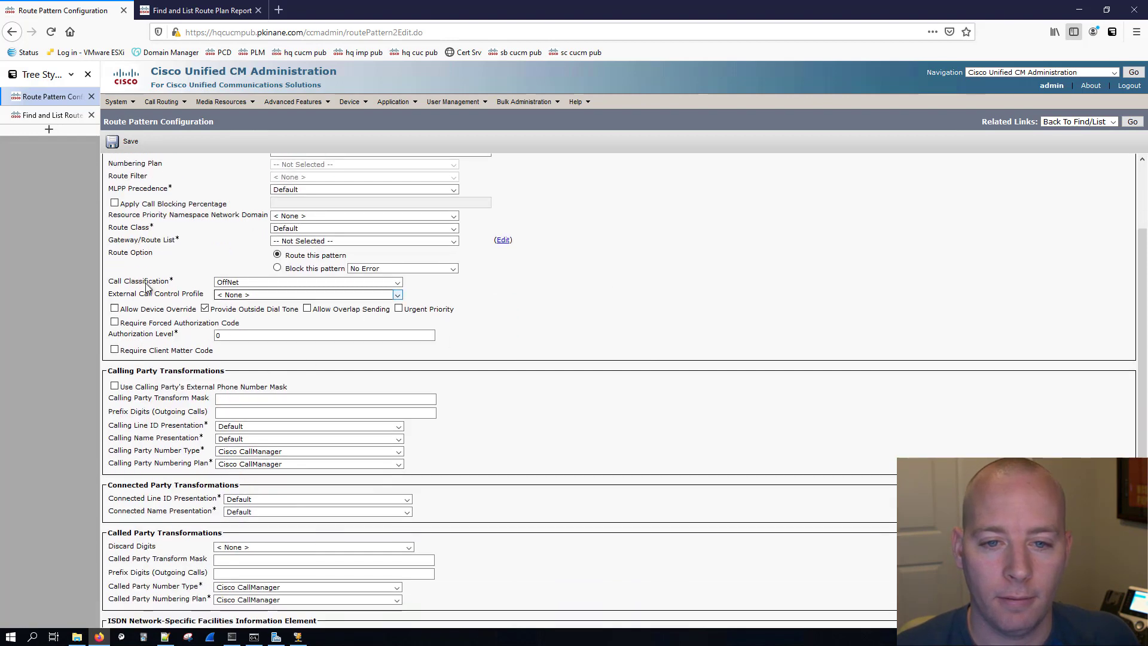
left_click(251, 282)
left_click(244, 302)
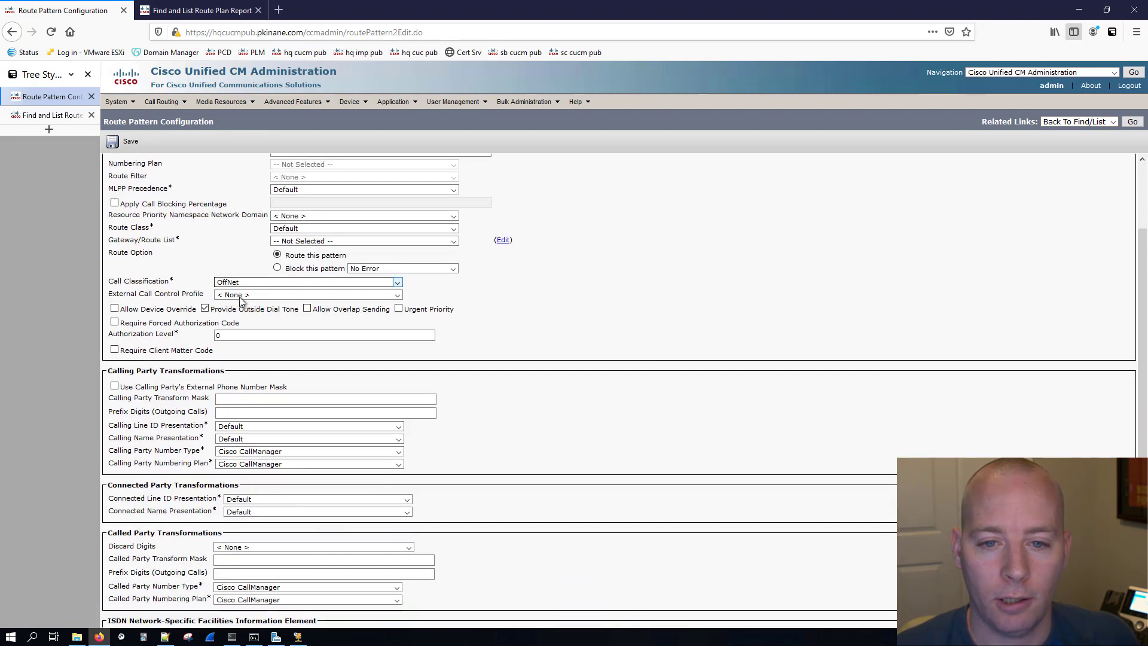
left_click(115, 386)
Set the called party Discard Digits to PreDot and try to save the route pattern.
scroll(547, 399, "down", 3)
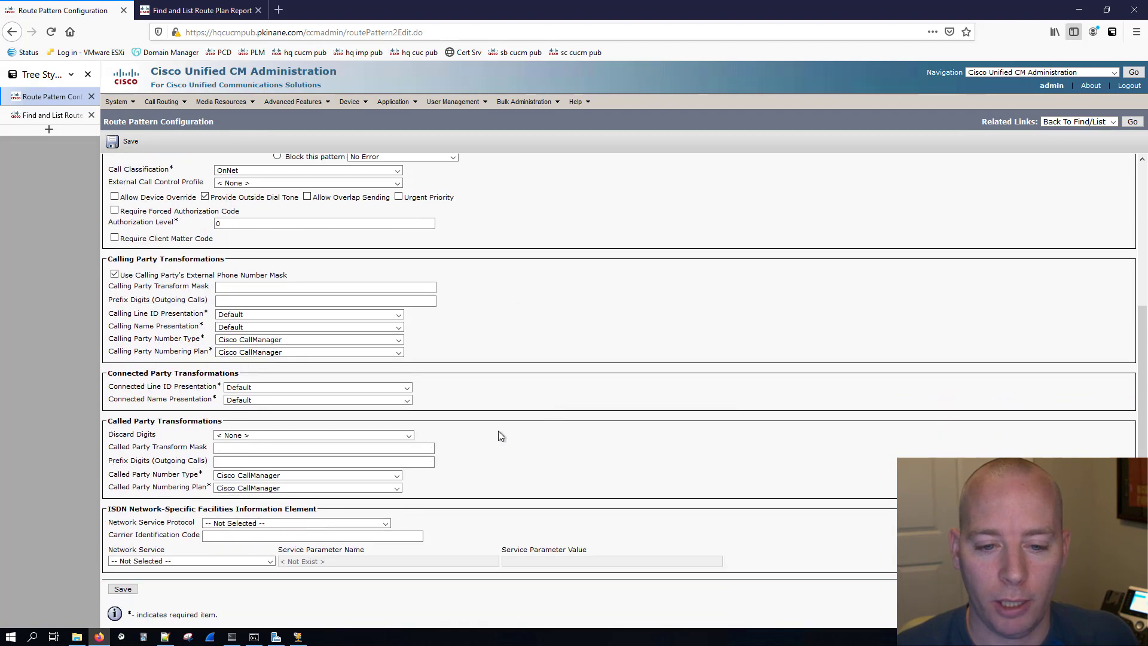
left_click(250, 437)
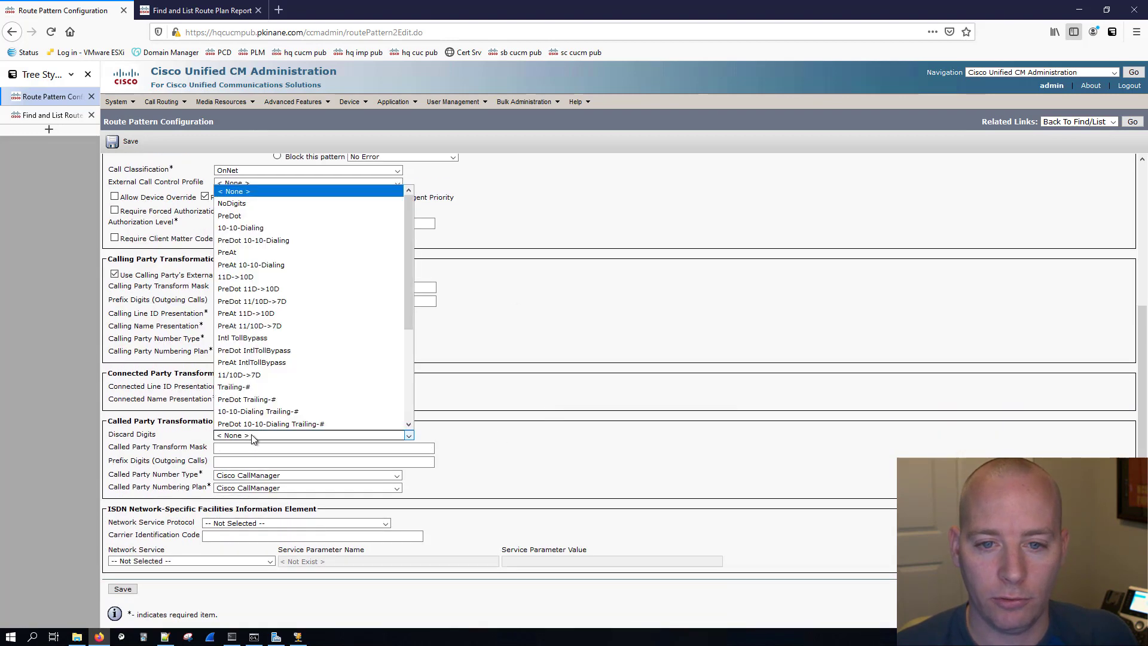
left_click(239, 216)
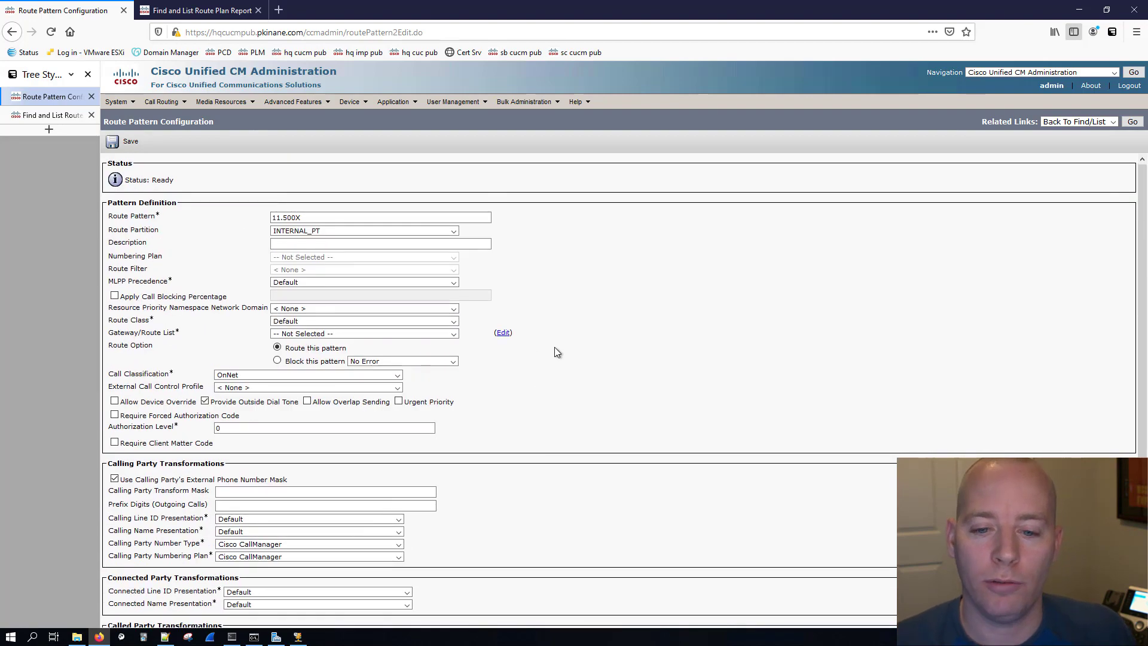
scroll(554, 352, "down", 6)
left_click(122, 589)
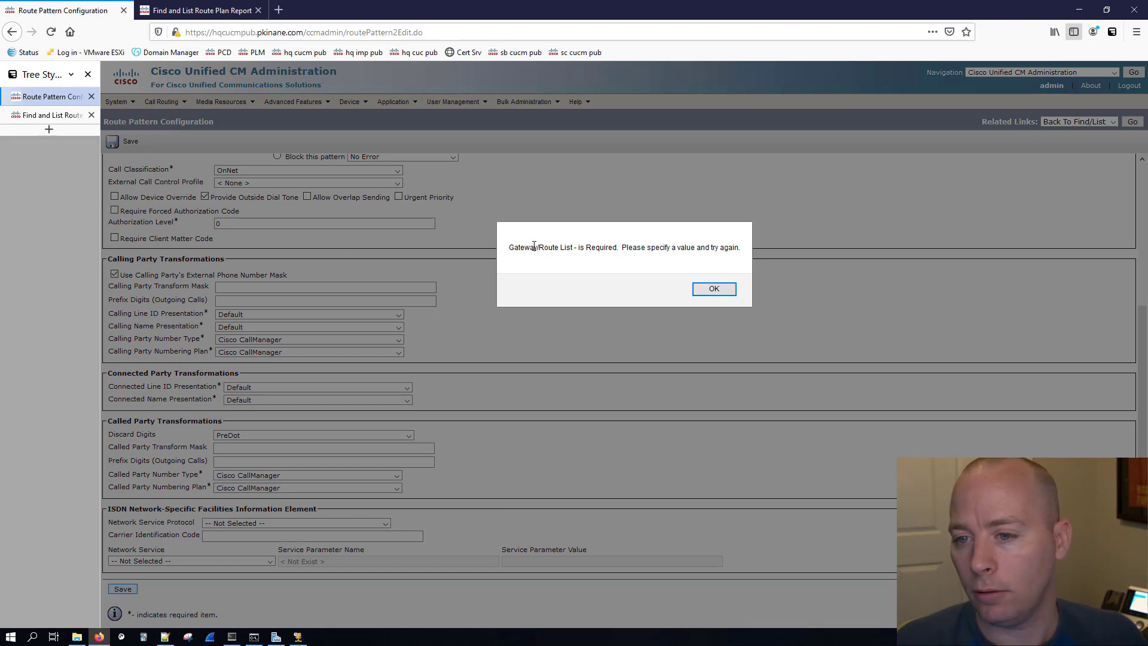
left_click(713, 289)
Select H323_TRUNK_TO_SITE_B as the gateway/route list and save the route pattern, accepting the prompts.
scroll(347, 302, "up", 4)
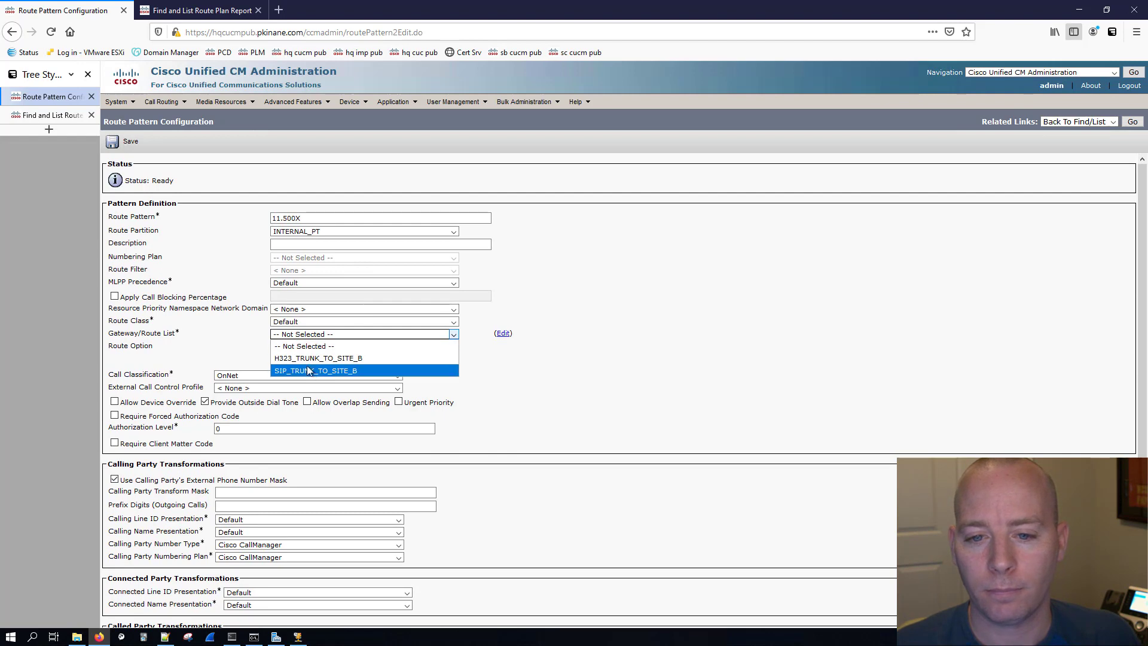
left_click(317, 358)
scroll(623, 286, "down", 3)
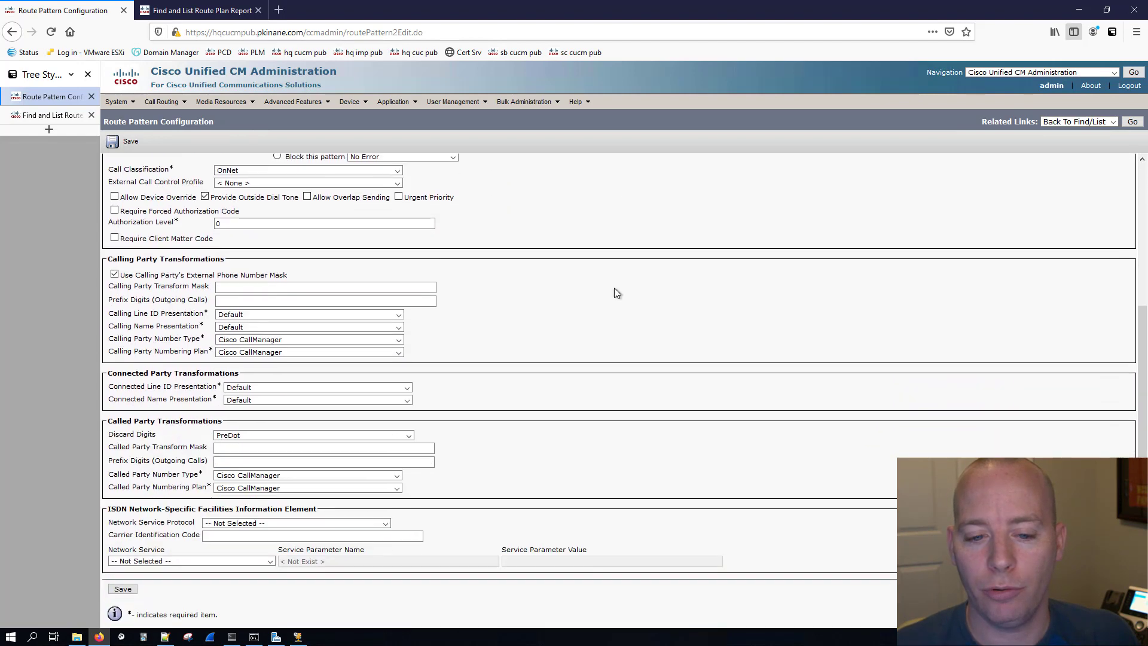
left_click(123, 588)
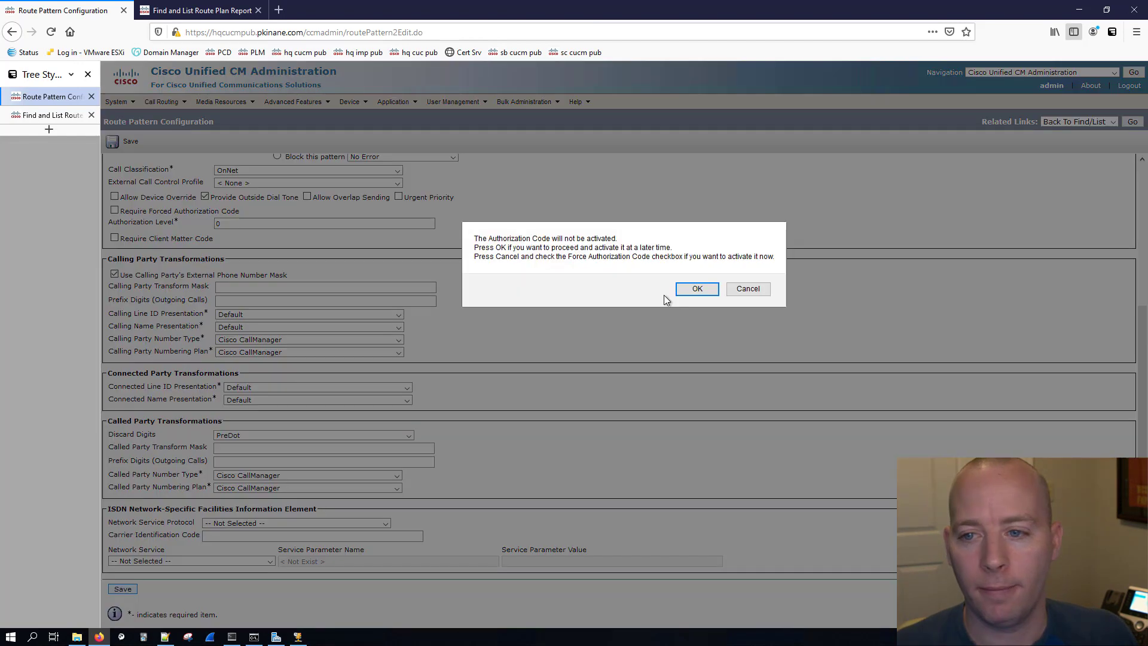
left_click(696, 287)
left_click(751, 289)
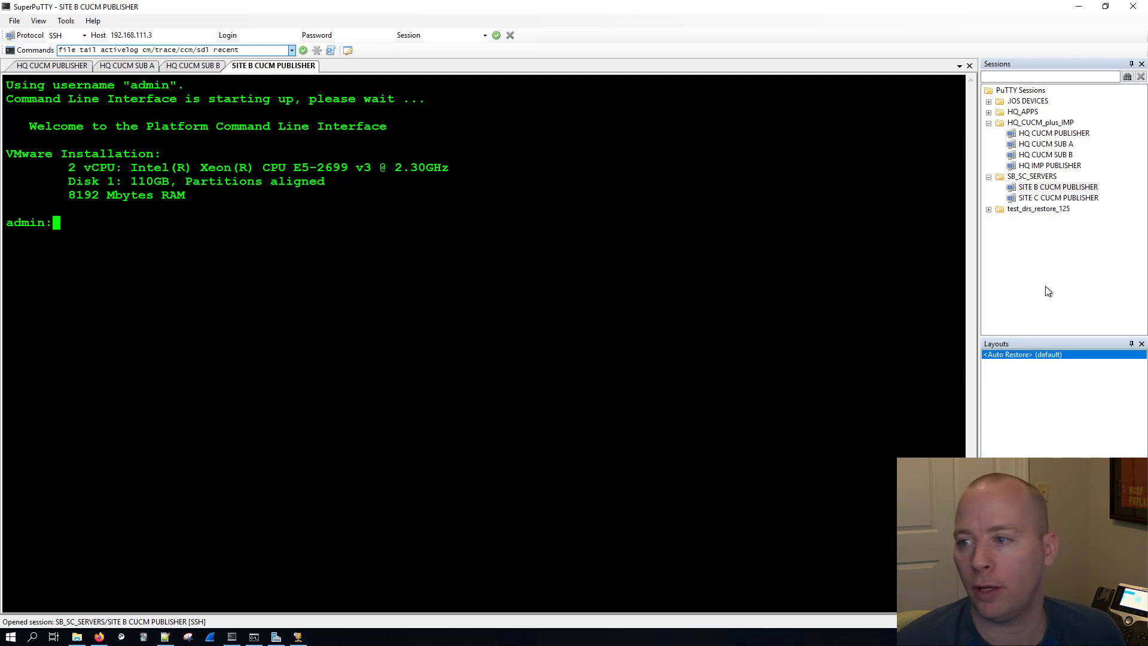
Review the open SuperPuTTY sessions for the HQ CUCM publisher, SUB A, SUB B and the SITE B CUCM publisher.
left_click(59, 71)
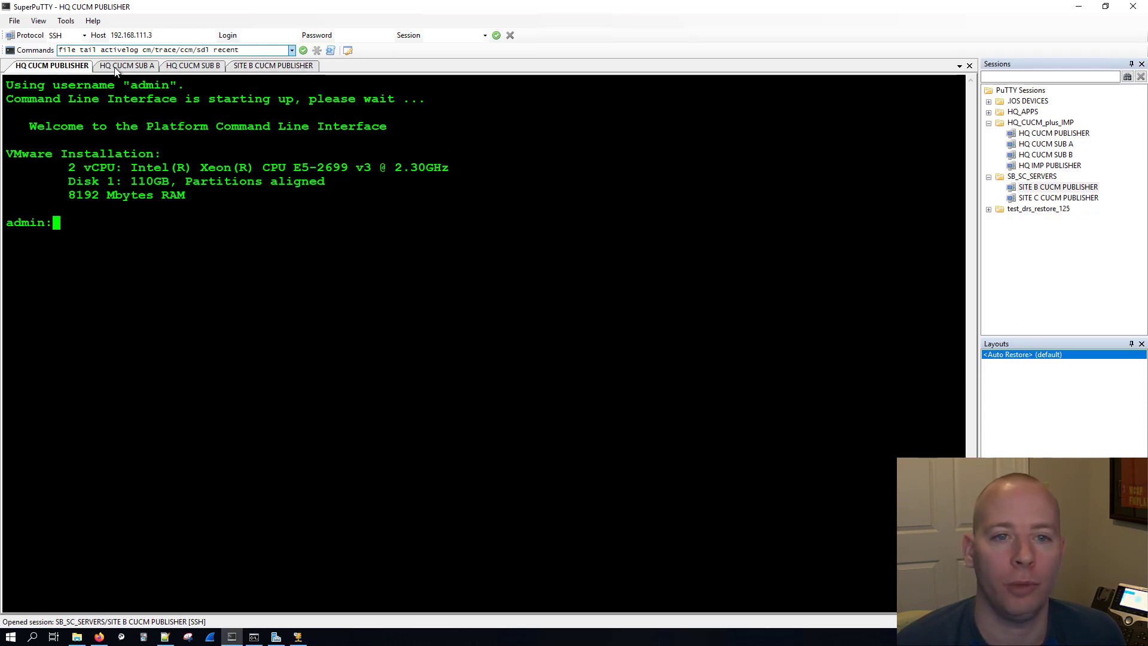
left_click(125, 69)
left_click(190, 69)
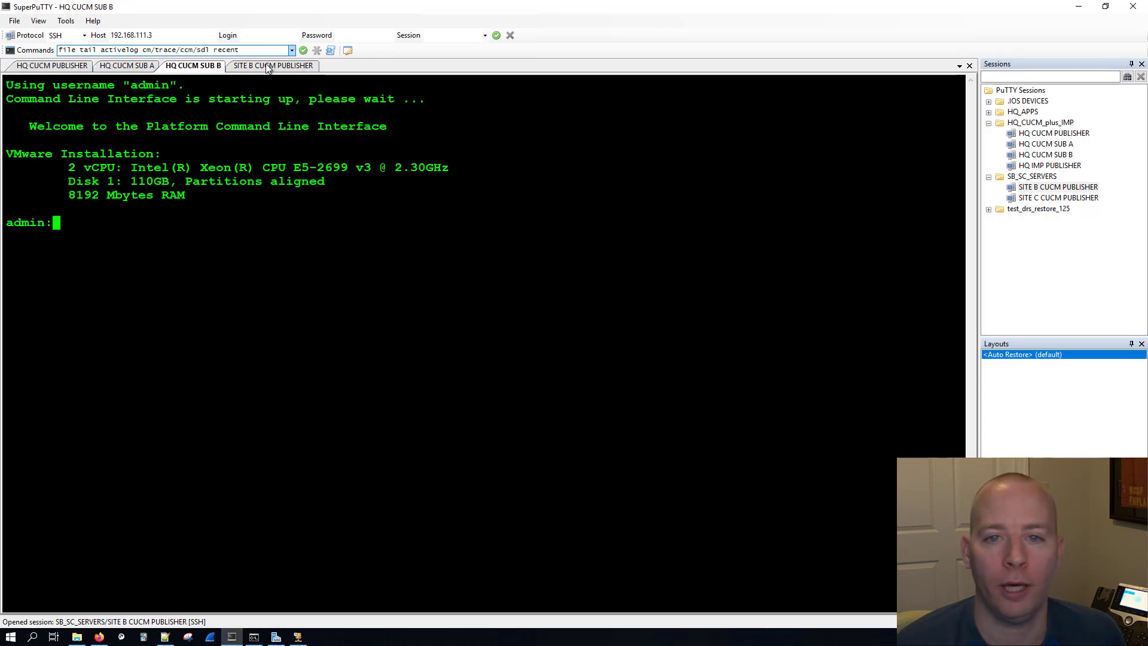
left_click(267, 67)
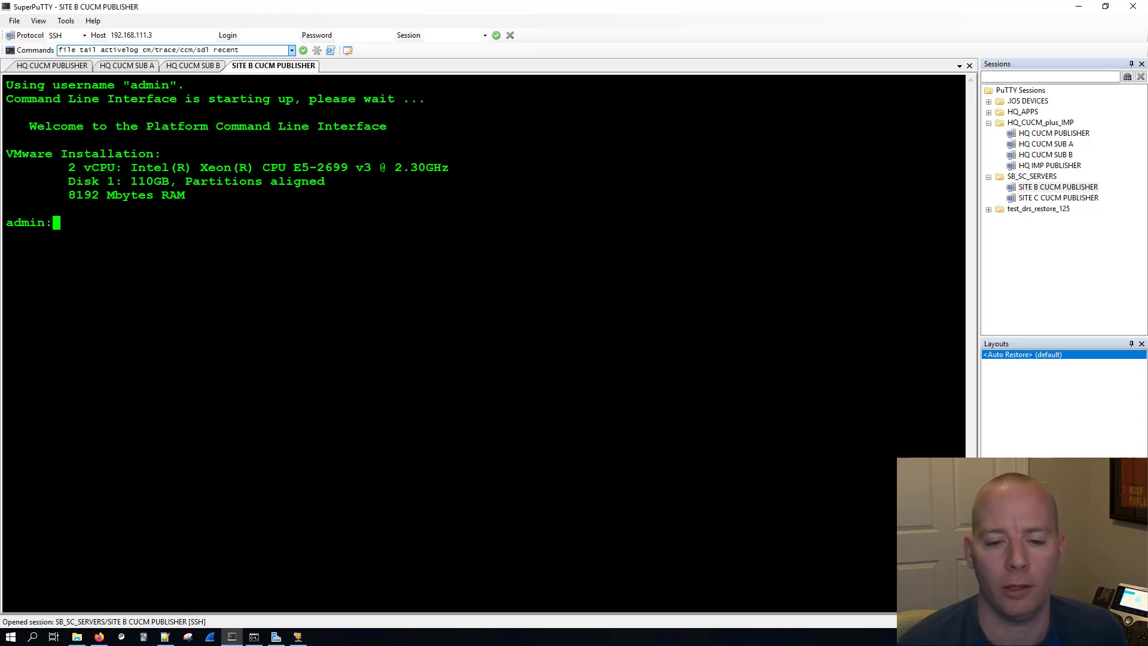
Delete the old log files in the terminal_sessions folder, skipping all files in use, and widen the Name column to show full file names.
left_click(76, 637)
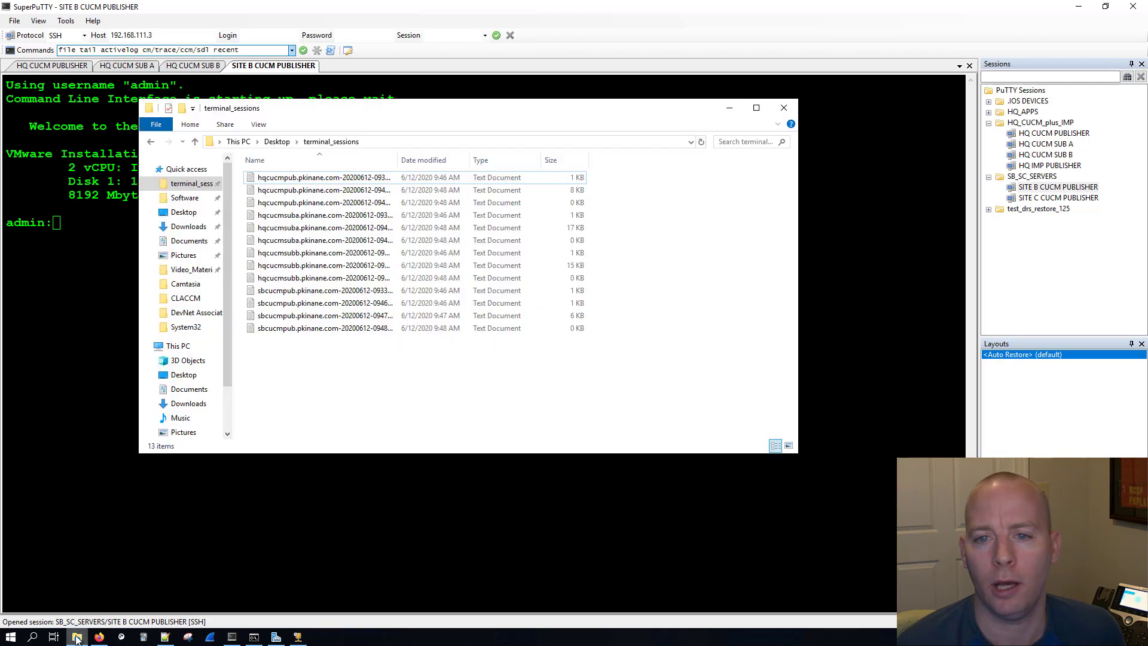
left_click_drag(360, 398, 341, 174)
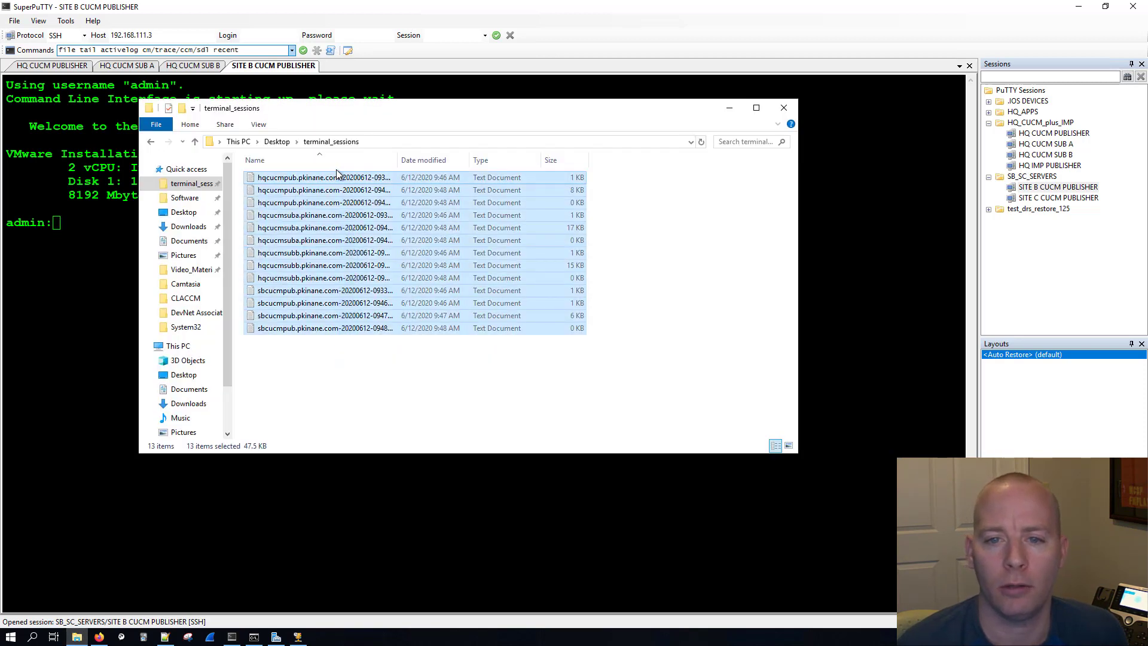
right_click(342, 257)
left_click(256, 425)
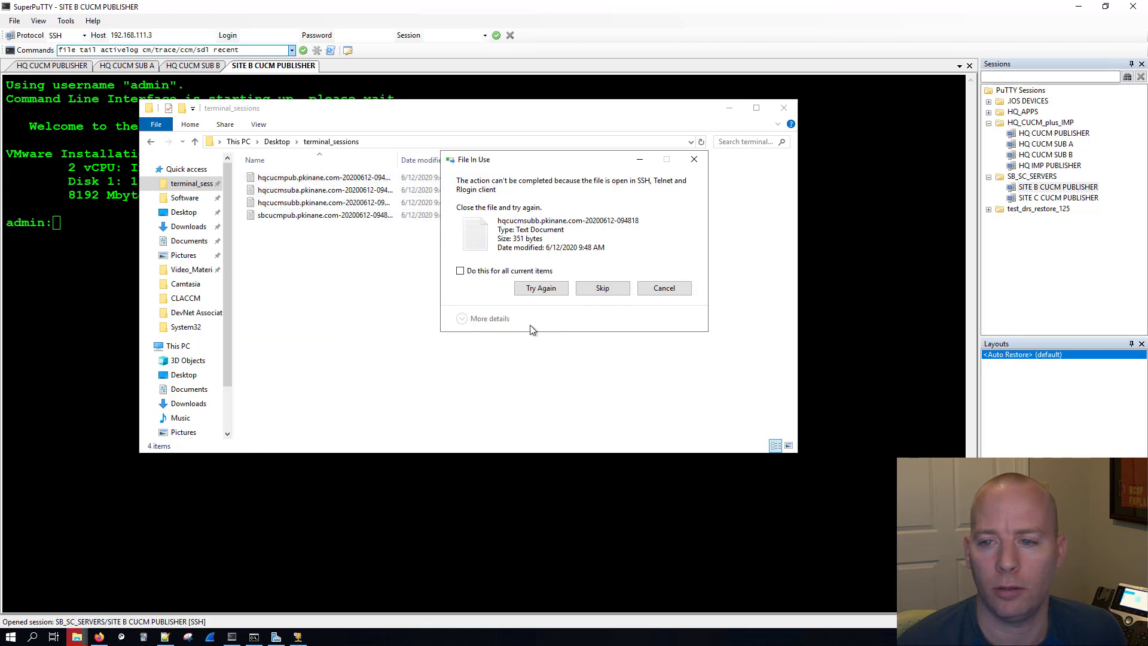
left_click(461, 271)
left_click(602, 288)
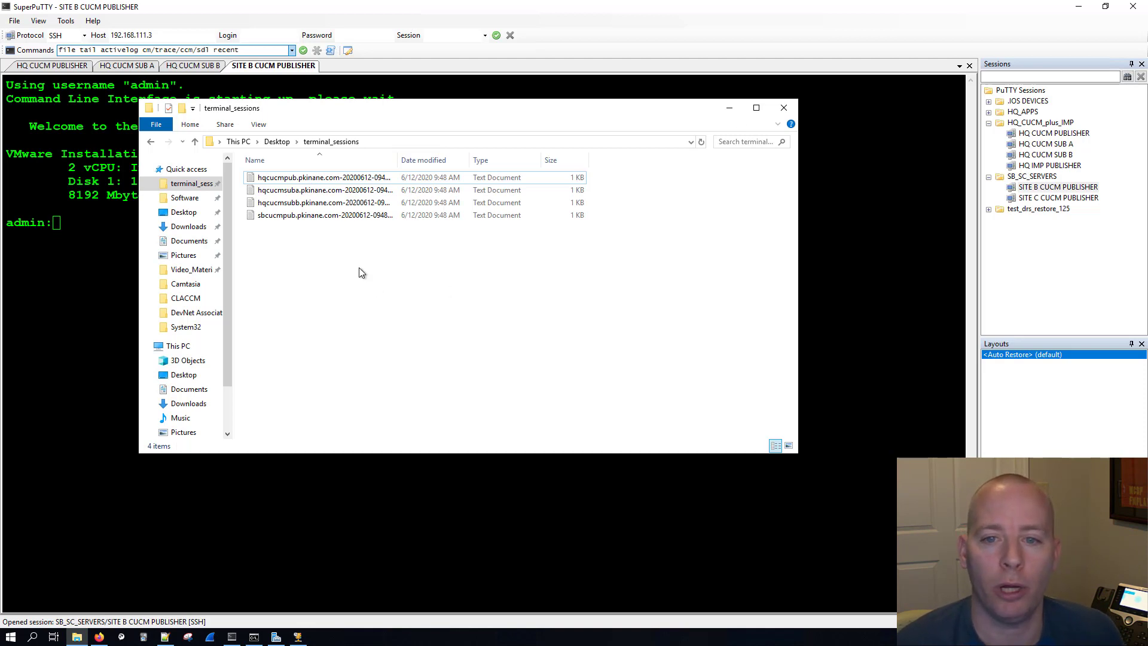
left_click_drag(397, 160, 491, 165)
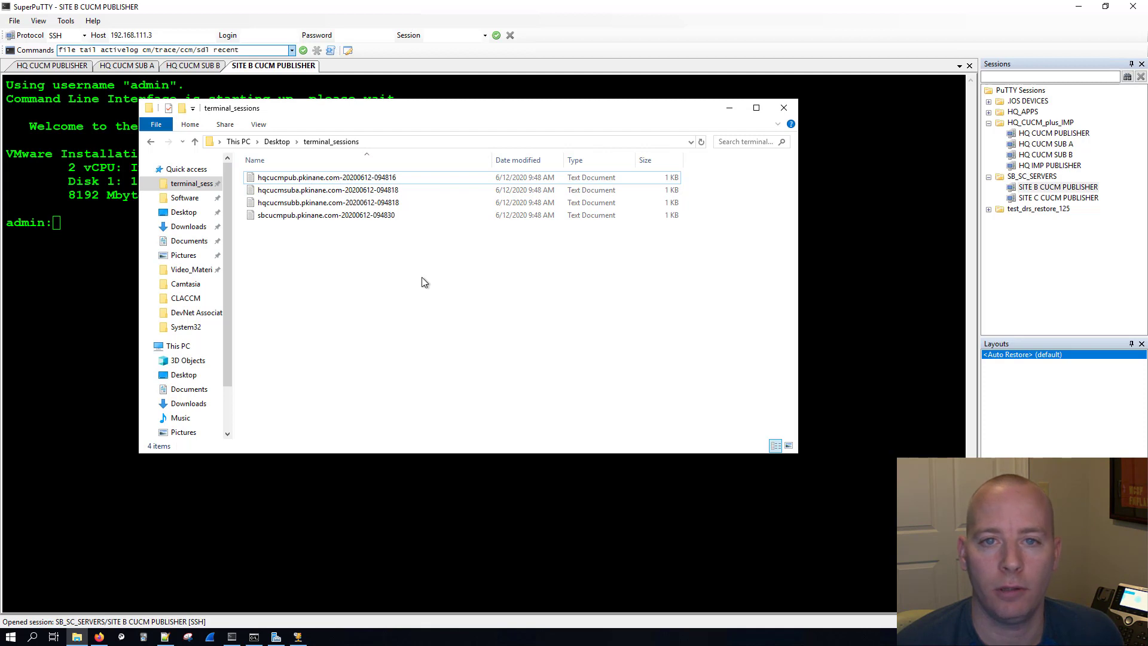
left_click(729, 108)
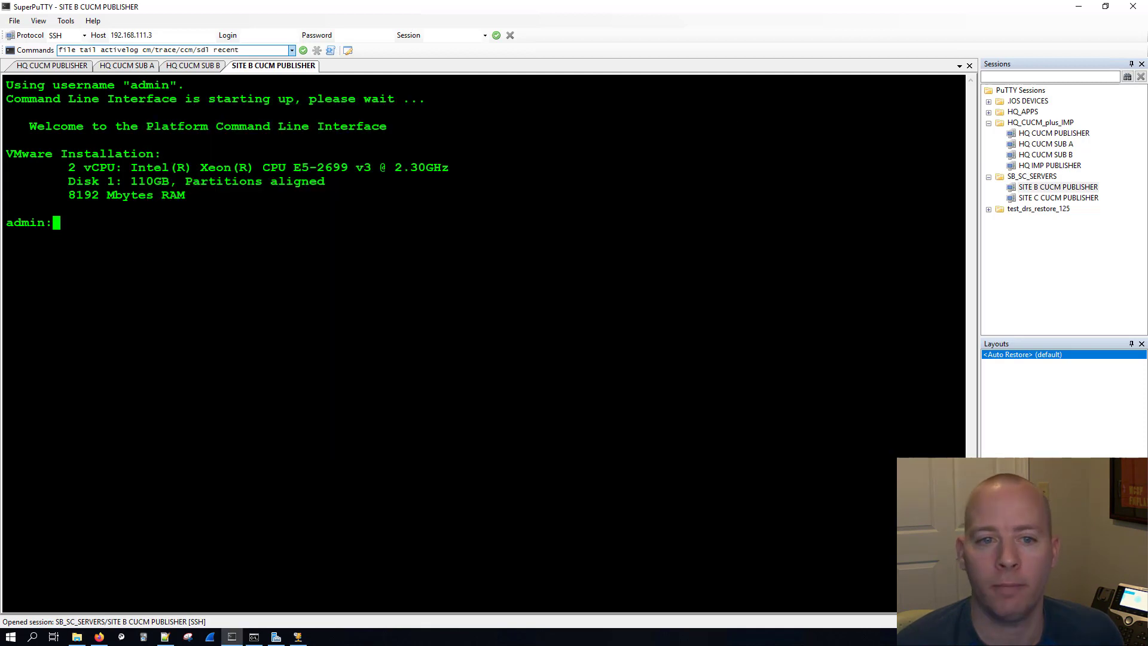
Run "file tail activelog cm/trace/ccm/sdl recent" in all open SuperPuTTY sessions.
left_click(104, 49)
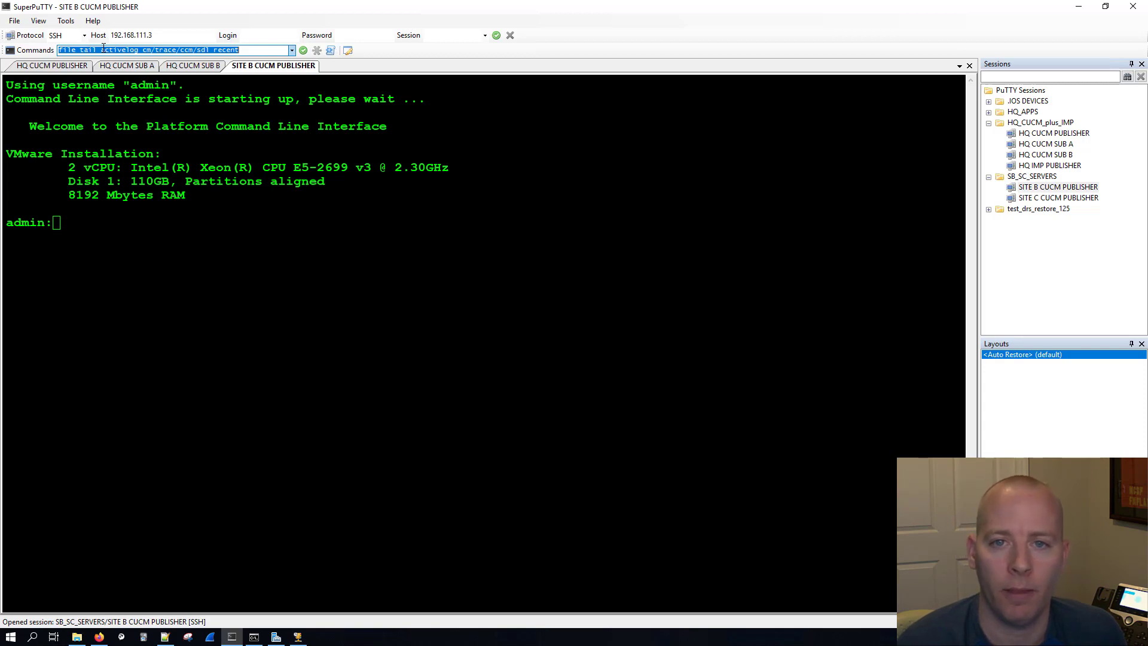
key("Return")
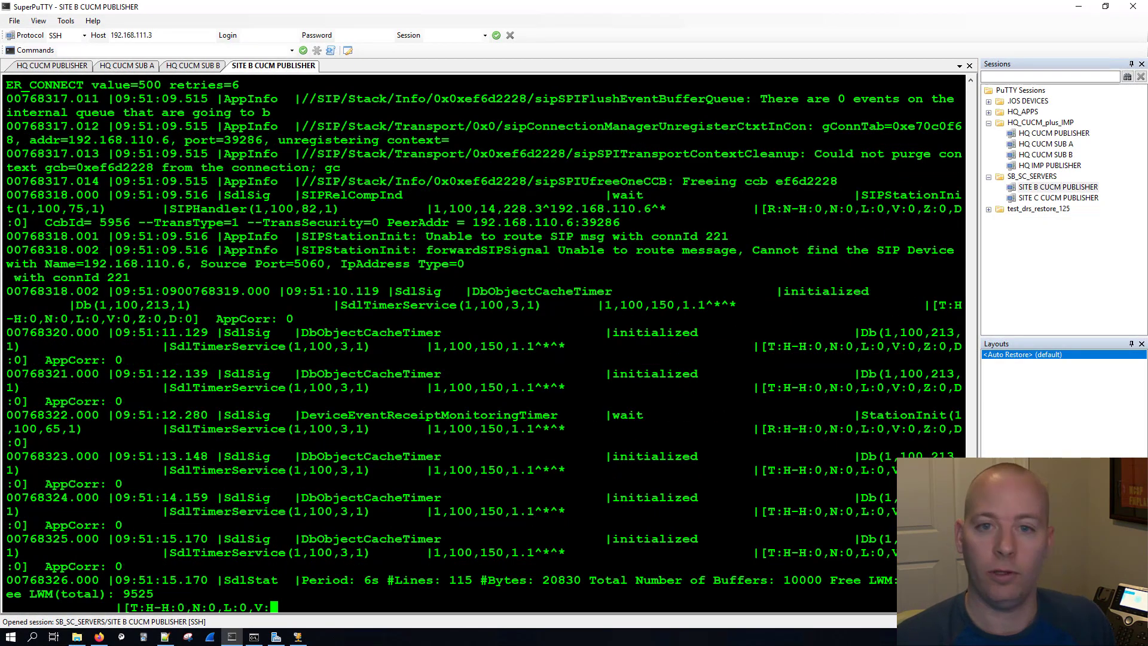
Stop the running trace tail in the SITE B publisher, HQ SUB B, HQ SUB A and HQ publisher sessions.
key("ctrl+c")
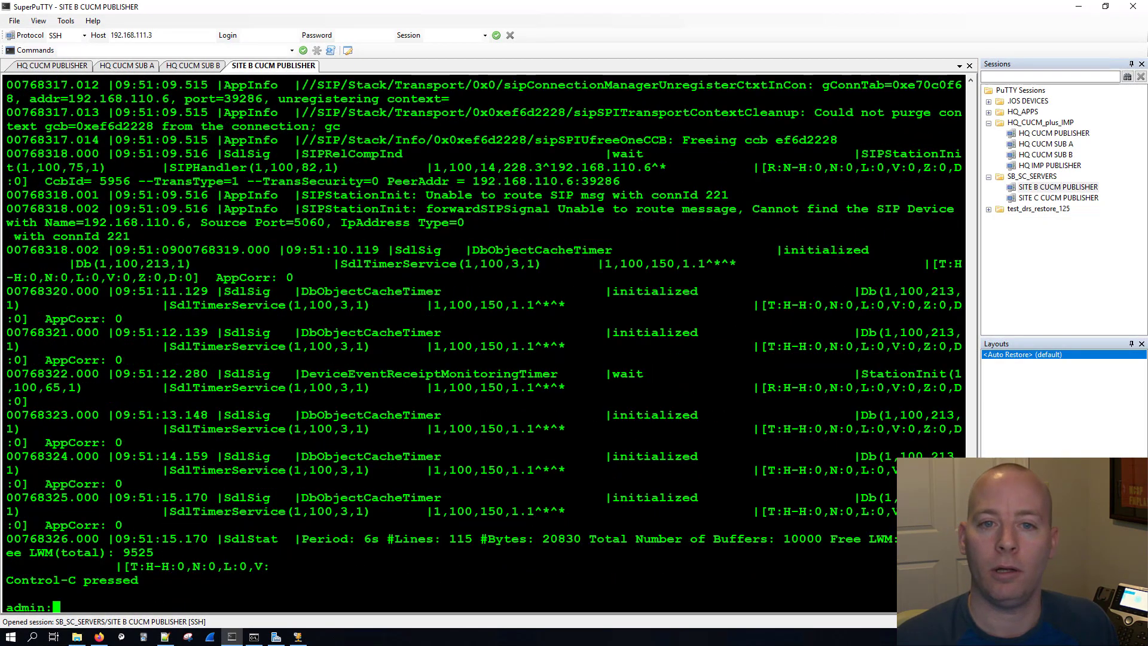
left_click(193, 65)
key("ctrl+c")
left_click(126, 66)
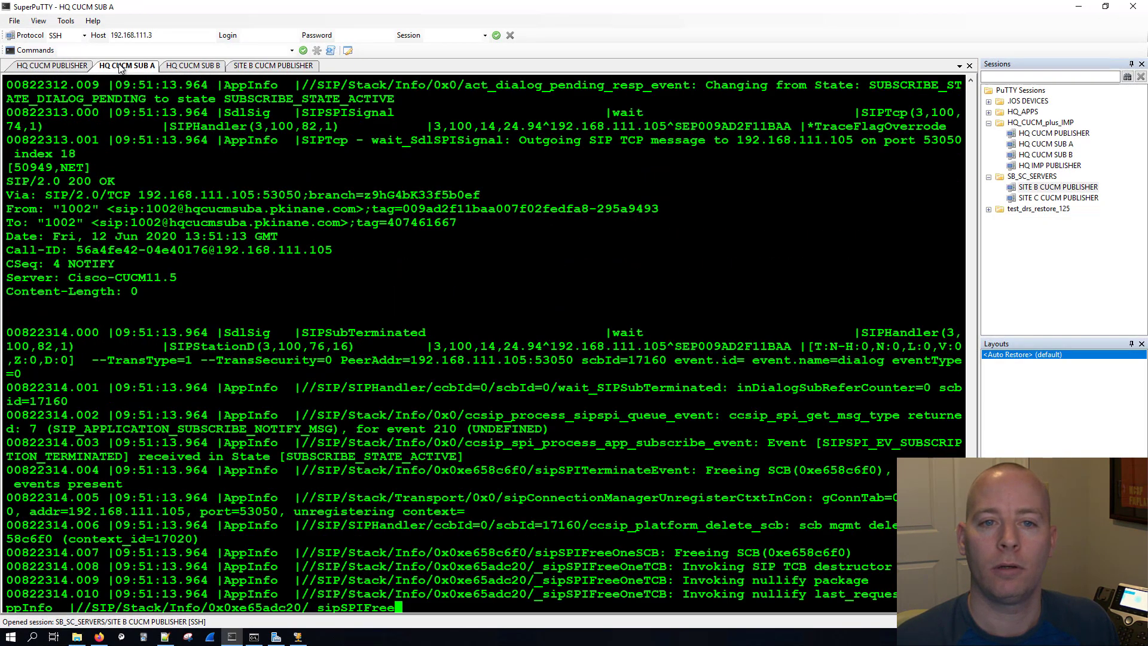
key("ctrl+c")
left_click(48, 66)
key("ctrl+c")
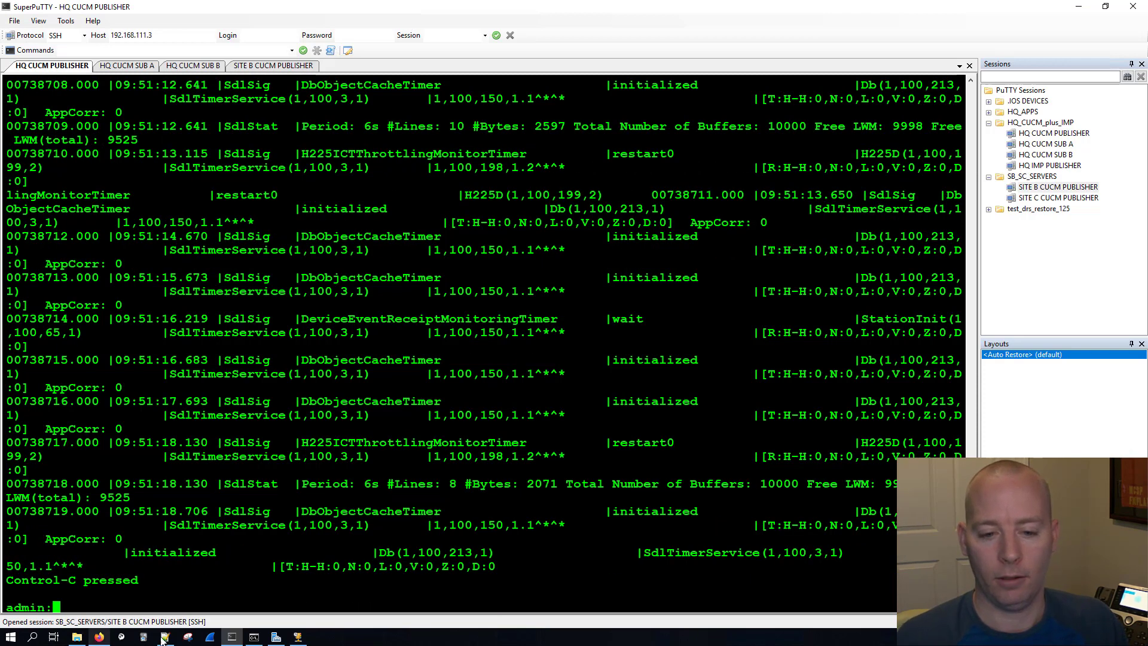
Switch to Notepad++ and create a new blank document.
mouse_move(164, 639)
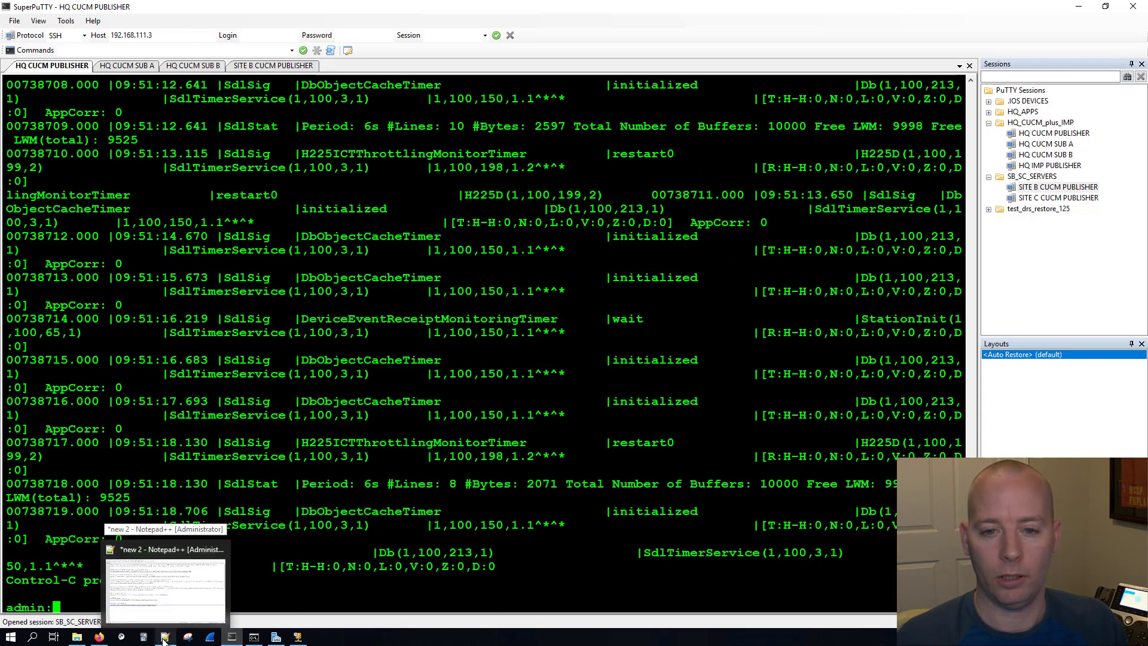
left_click(164, 639)
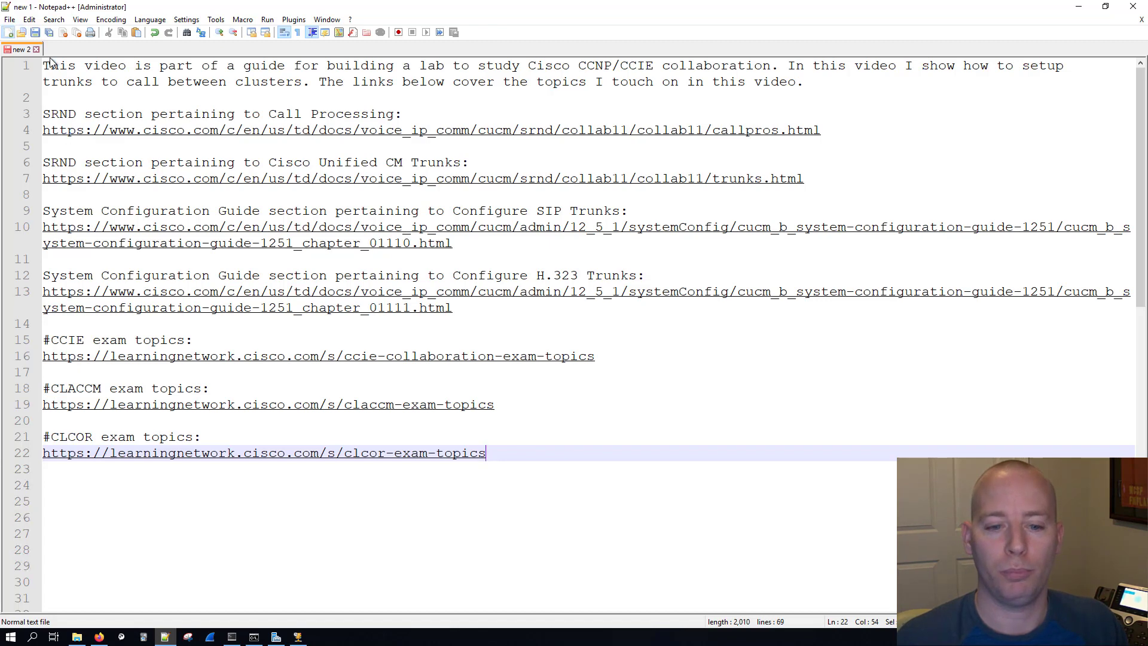
left_click(8, 31)
Copy the terminal_sessions folder path from File Explorer and set it as the Find in Files directory in Notepad++.
left_click(77, 636)
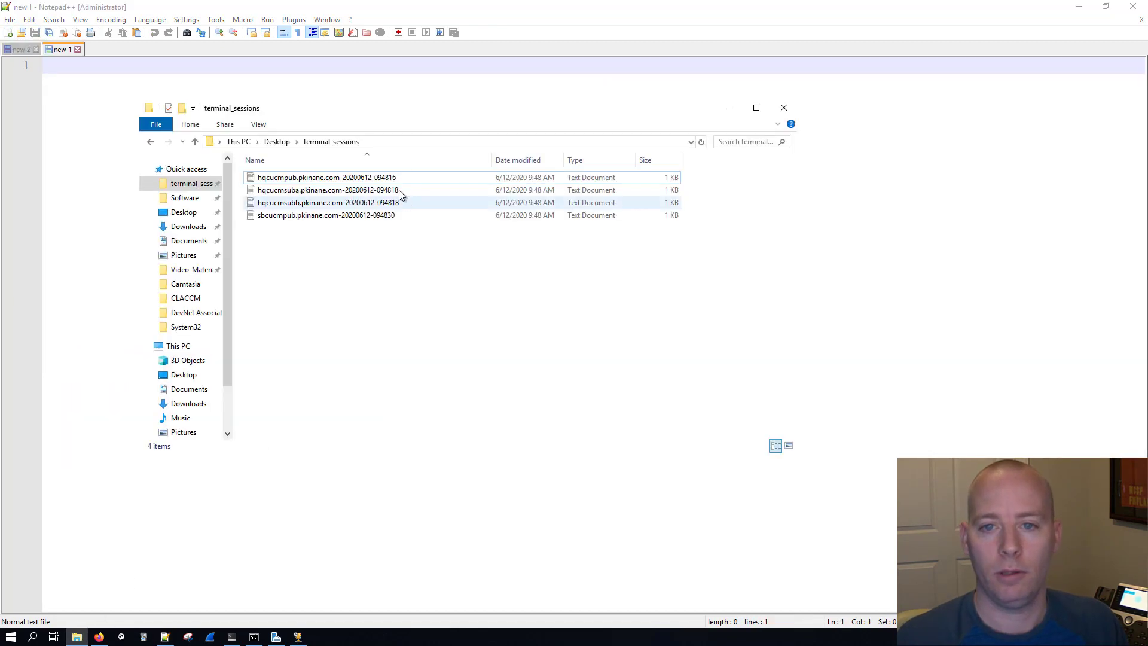
left_click(410, 142)
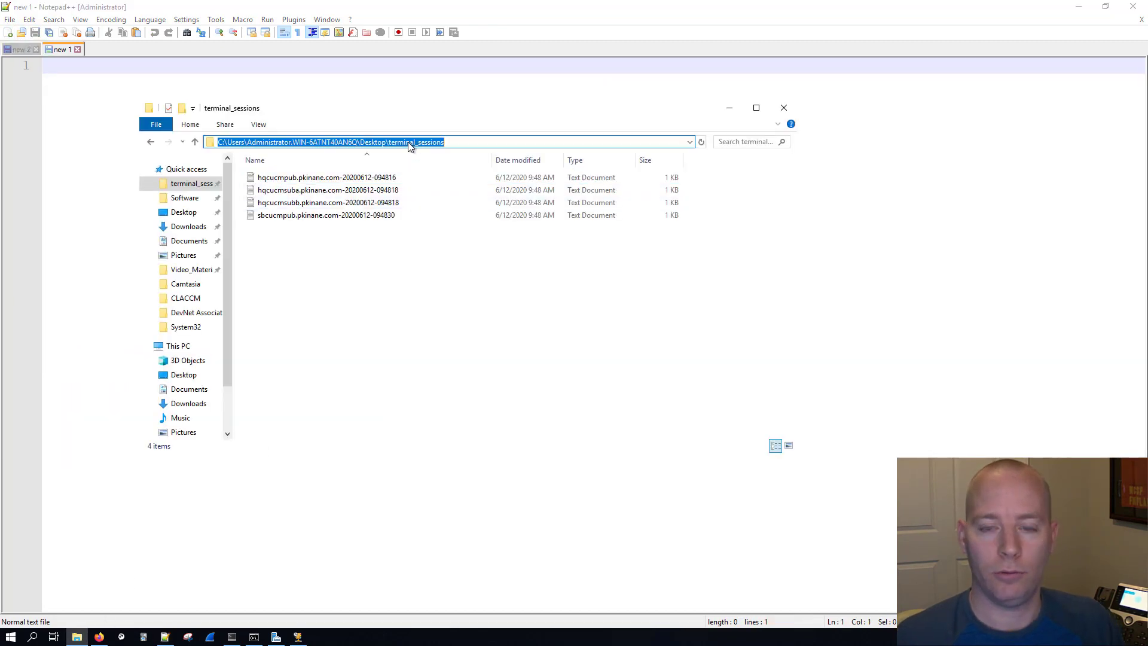
left_click(729, 108)
key("ctrl+shift+f")
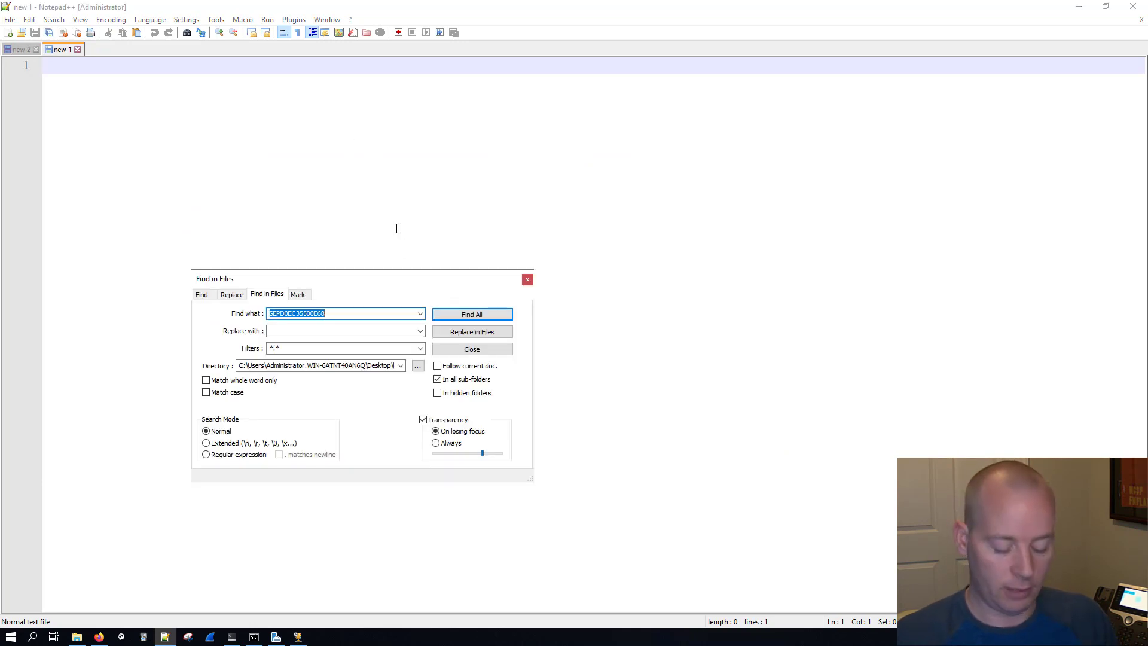
key("Tab")
key("Tab")
key("Tab")
key("ctrl+v")
Search all files in the terminal_sessions folder for dd="5000".
double_click(332, 313)
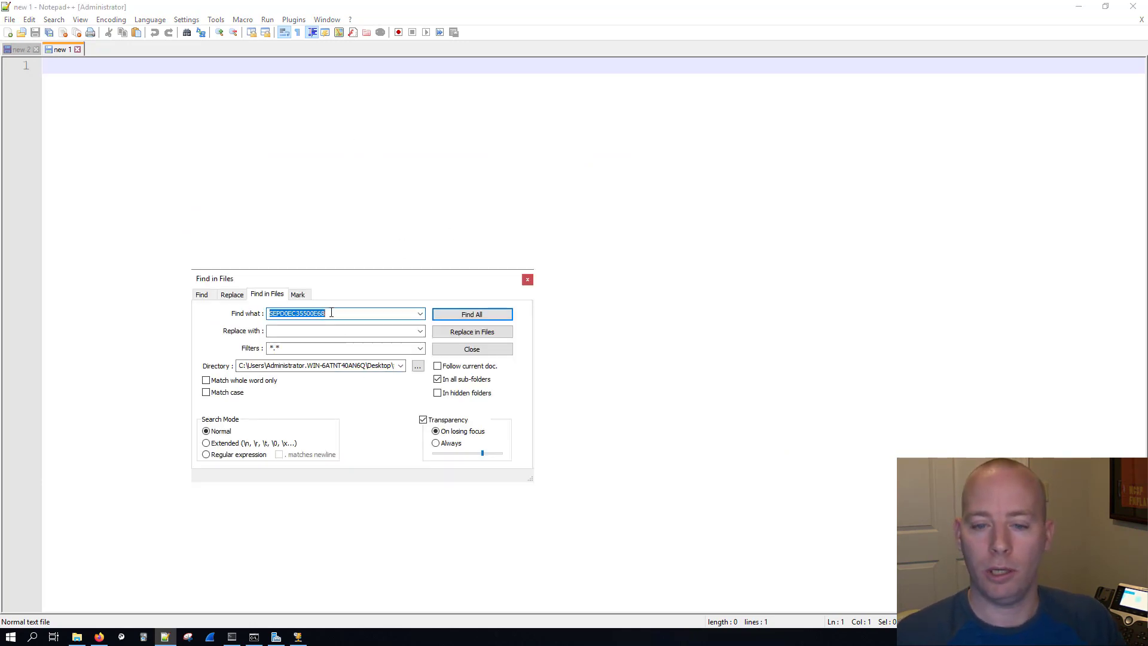
type("dd=")
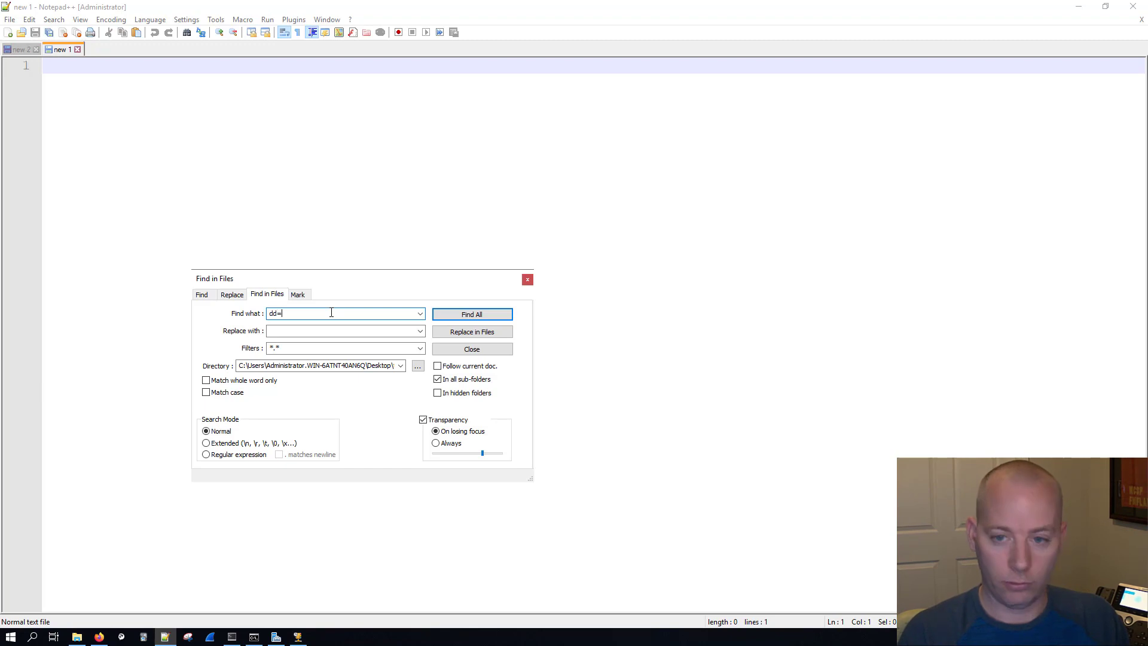
type("\"5000\"")
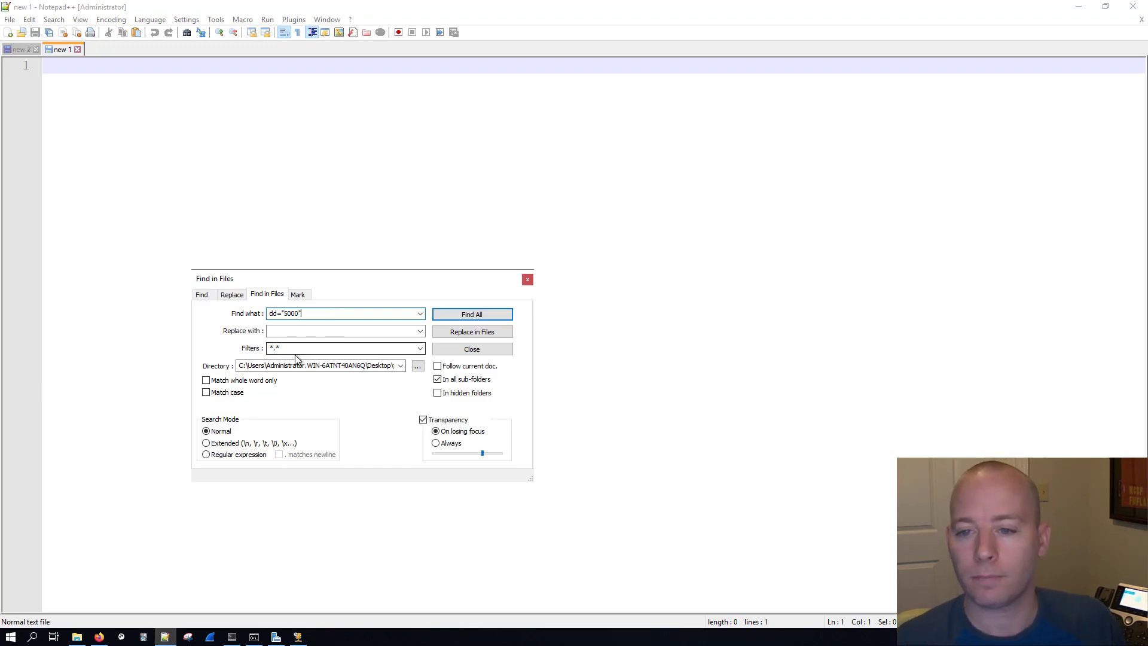
left_click(479, 315)
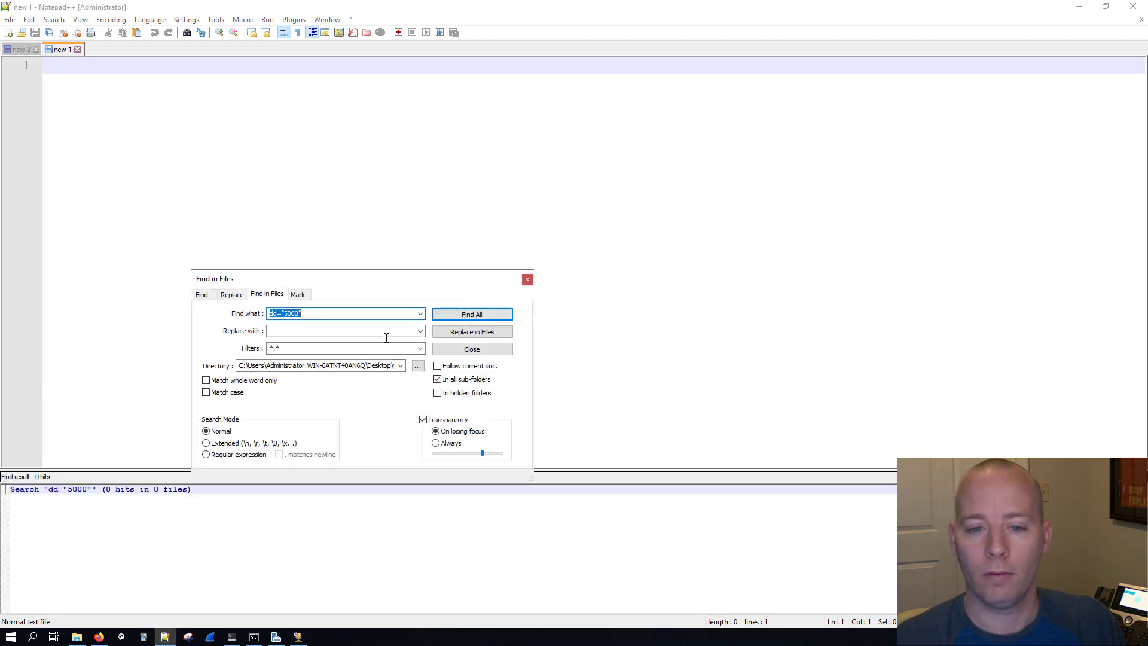
Search the folder for dd="105000" instead and open the matching line in the hqcucmsuba log with word wrap off.
left_click(285, 313)
type("10")
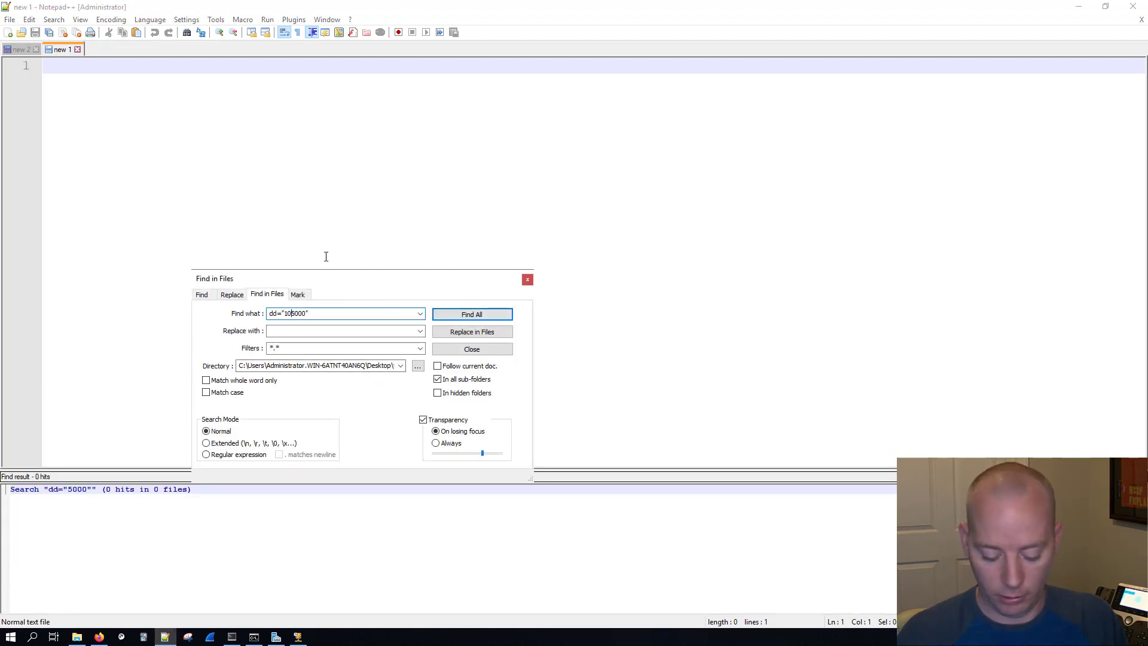
key("Return")
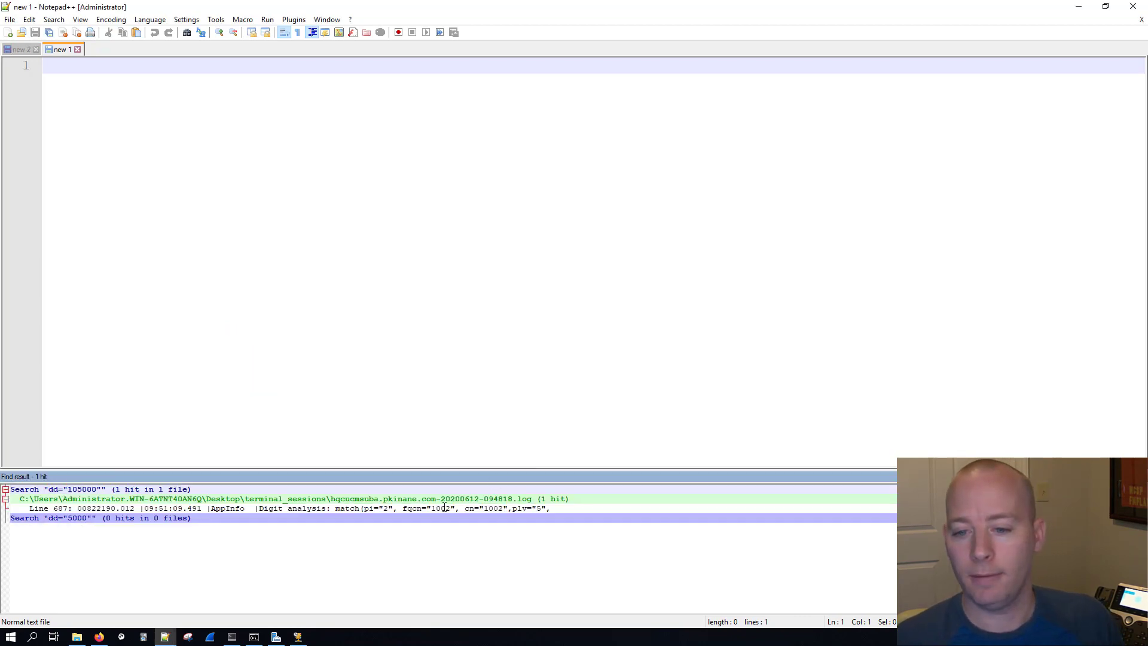
double_click(446, 508)
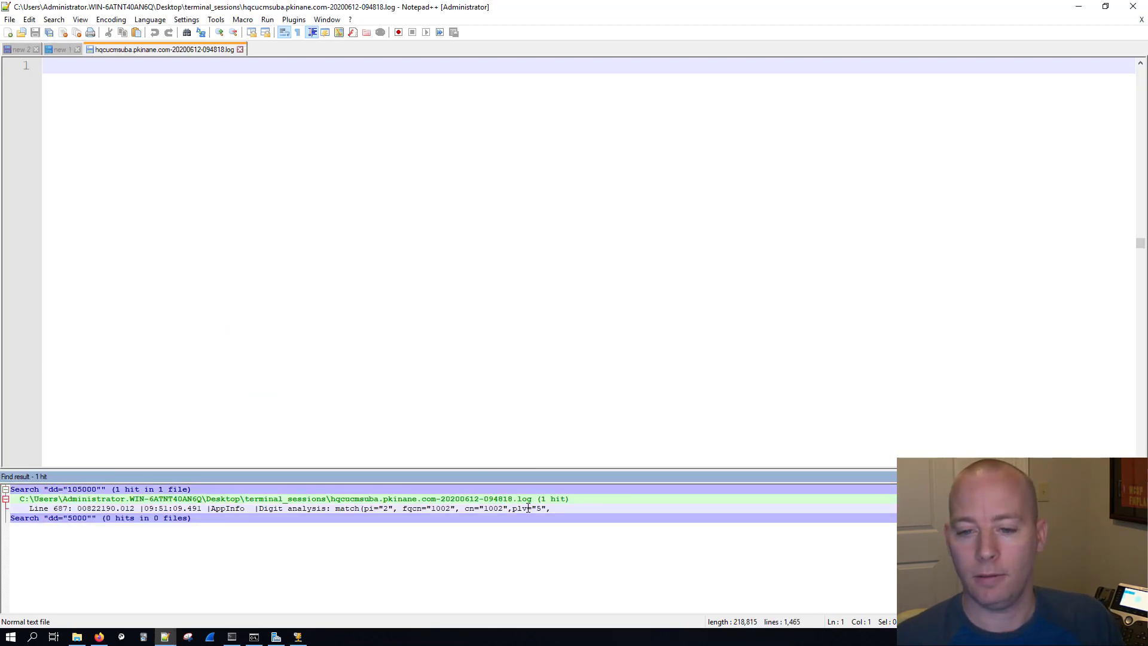
left_click(284, 32)
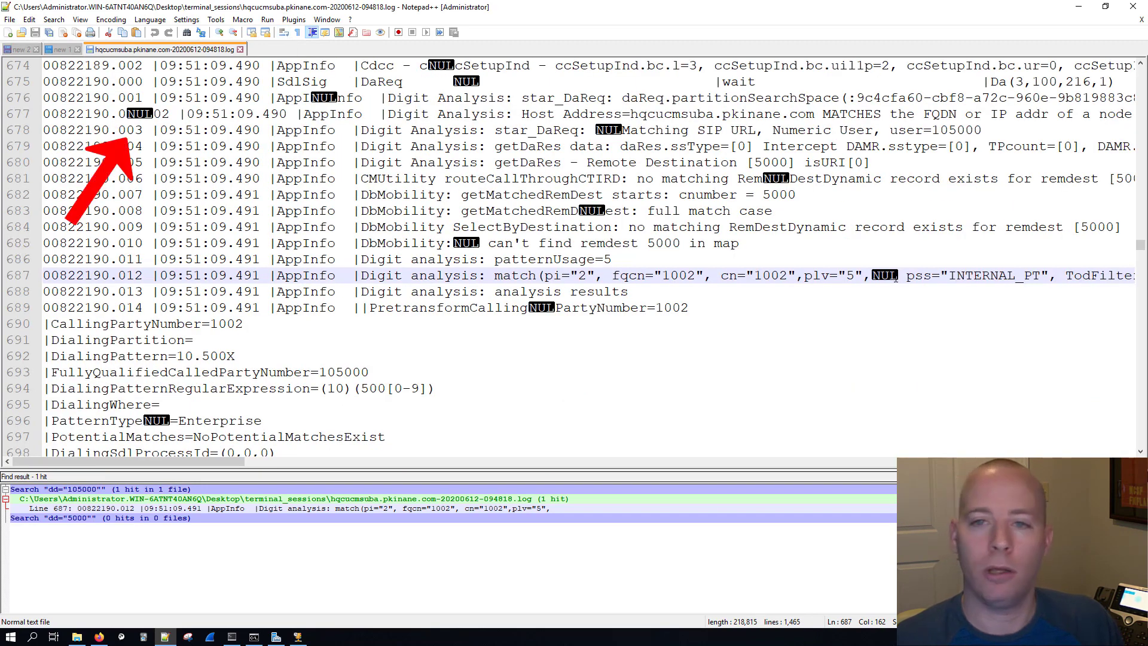
Examine the digit analysis match for the dialed number and its DialingPatternRegularExpression in the hqcucmsuba log.
left_click(154, 113)
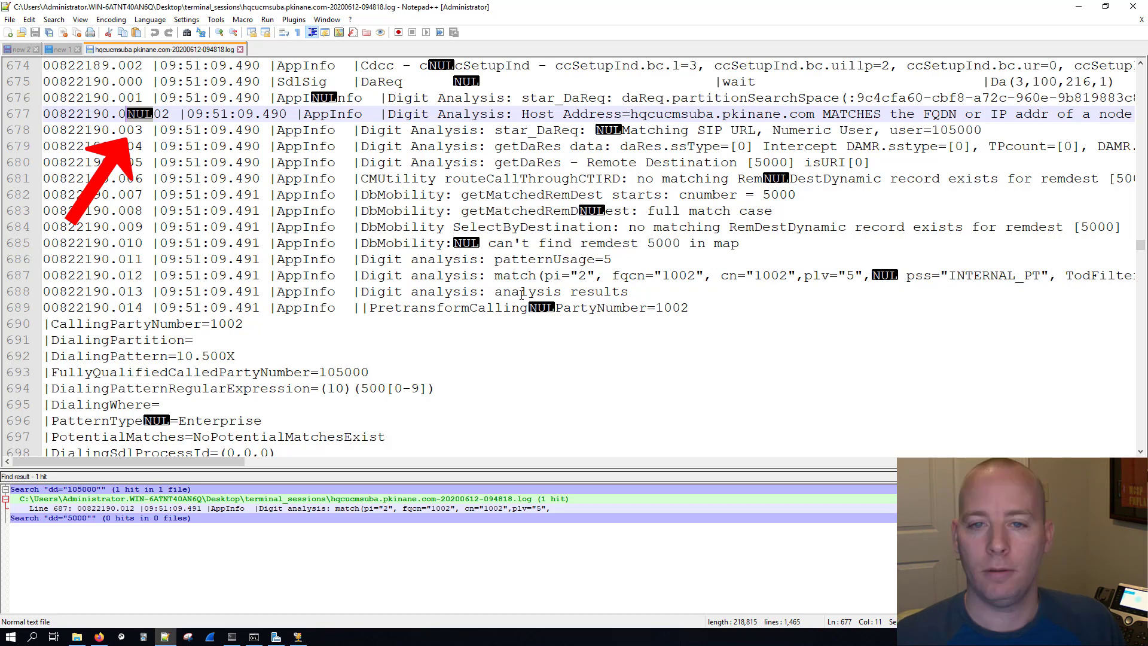
left_click(669, 294)
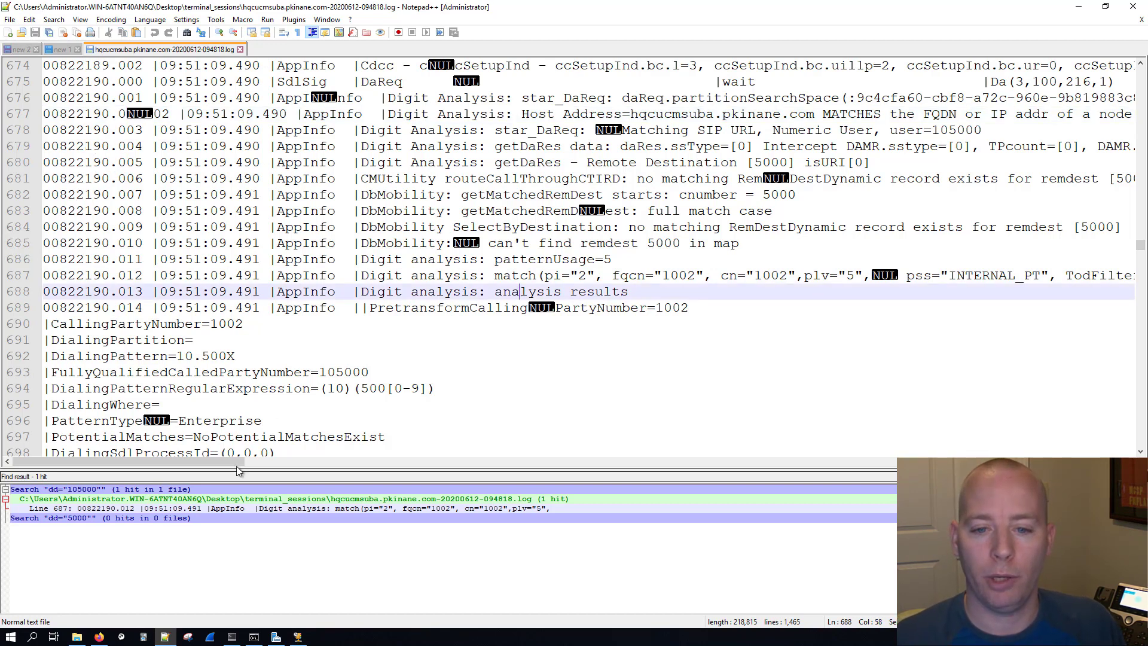
left_click_drag(204, 461, 164, 475)
double_click(421, 275)
scroll(327, 341, "down", 3)
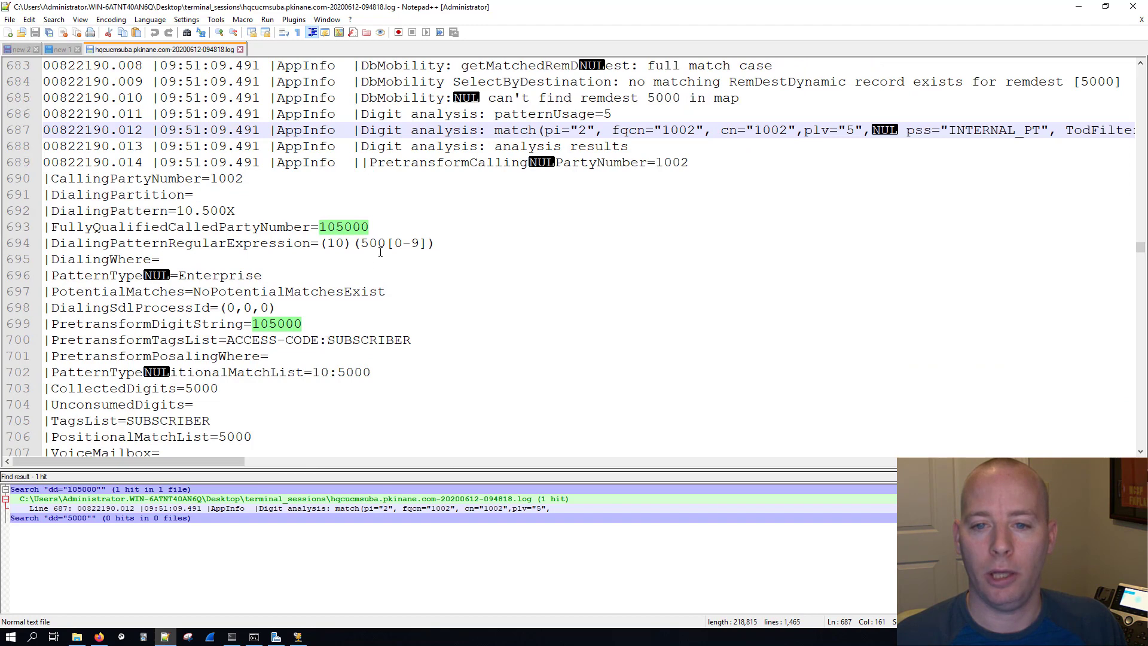
left_click_drag(51, 243, 429, 243)
double_click(332, 243)
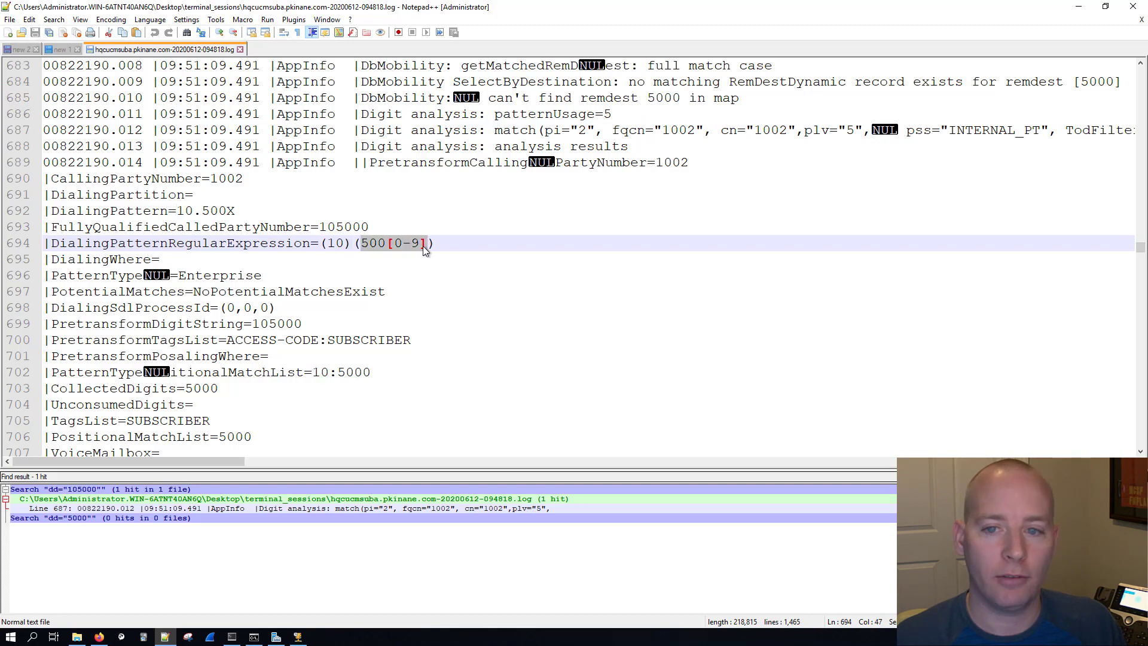
left_click(393, 243)
Examine the wait_DmPidRes digit analysis line below the results, including its matched pattern and SIPD process ID.
scroll(420, 245, "down", 17)
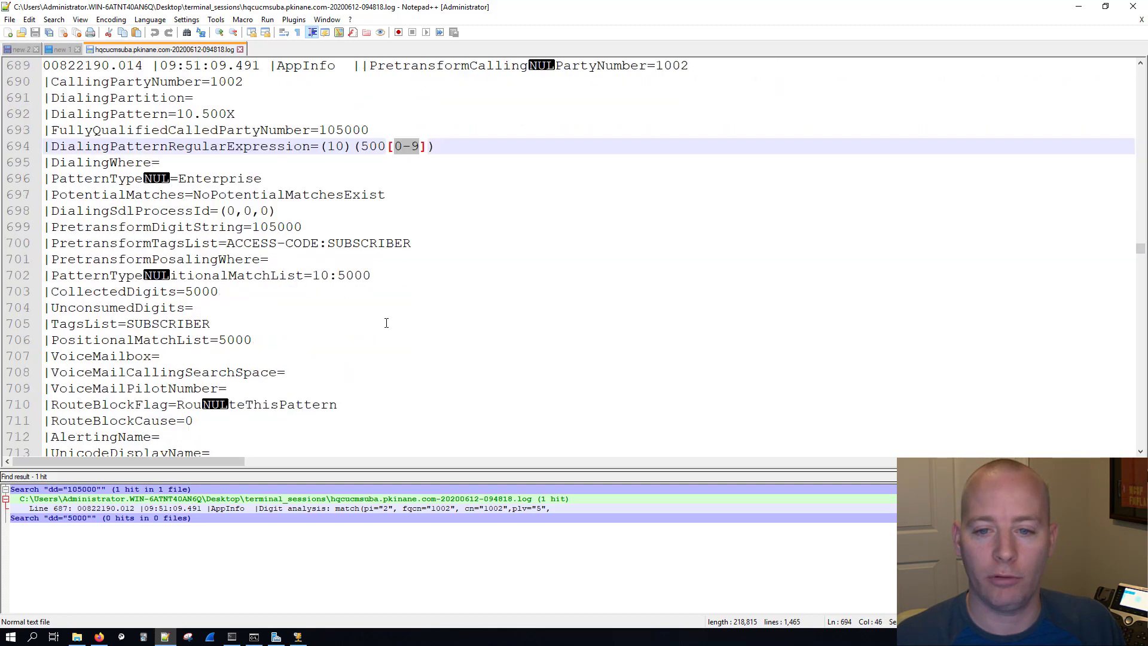
scroll(448, 275, "down", 1)
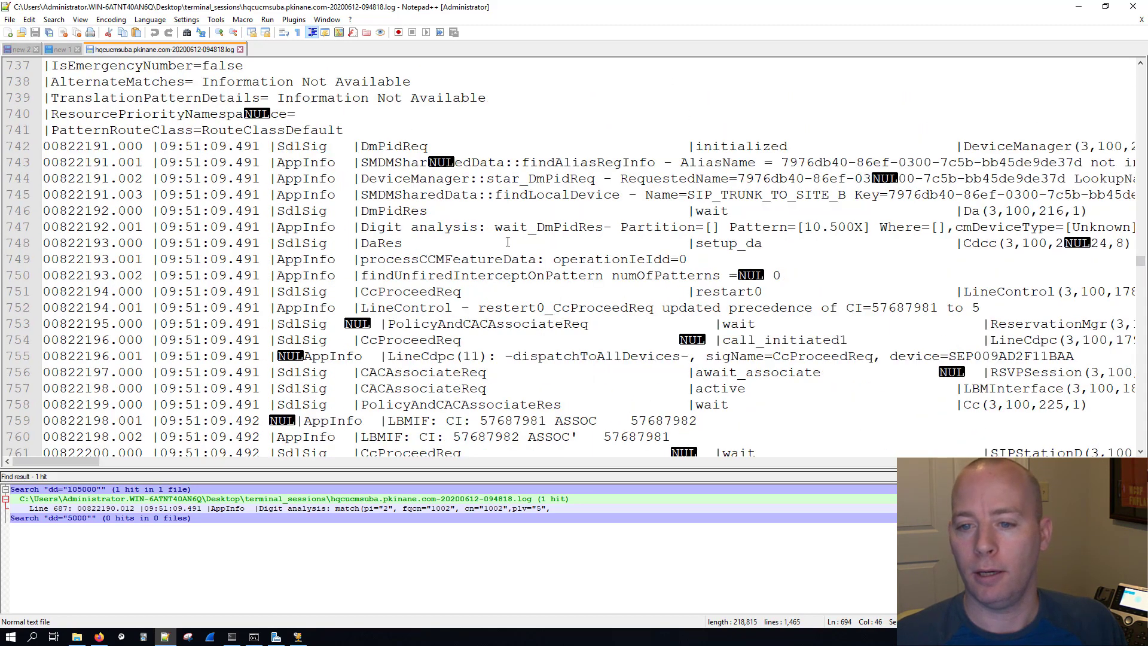
scroll(533, 223, "down", 2)
scroll(572, 269, "up", 2)
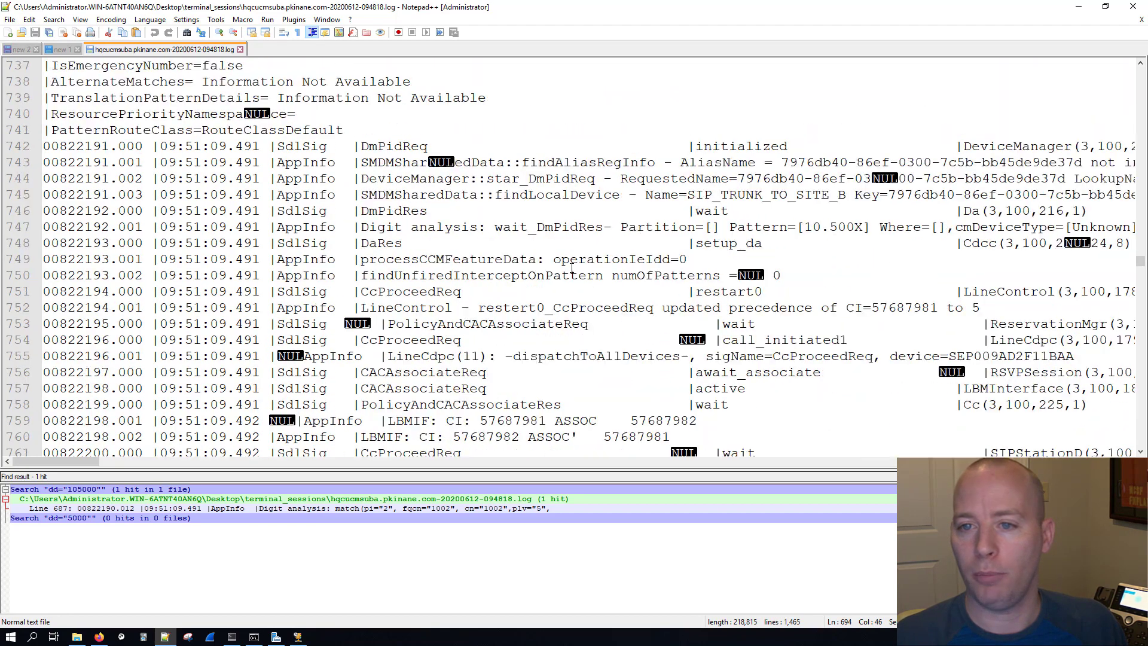
left_click(543, 225)
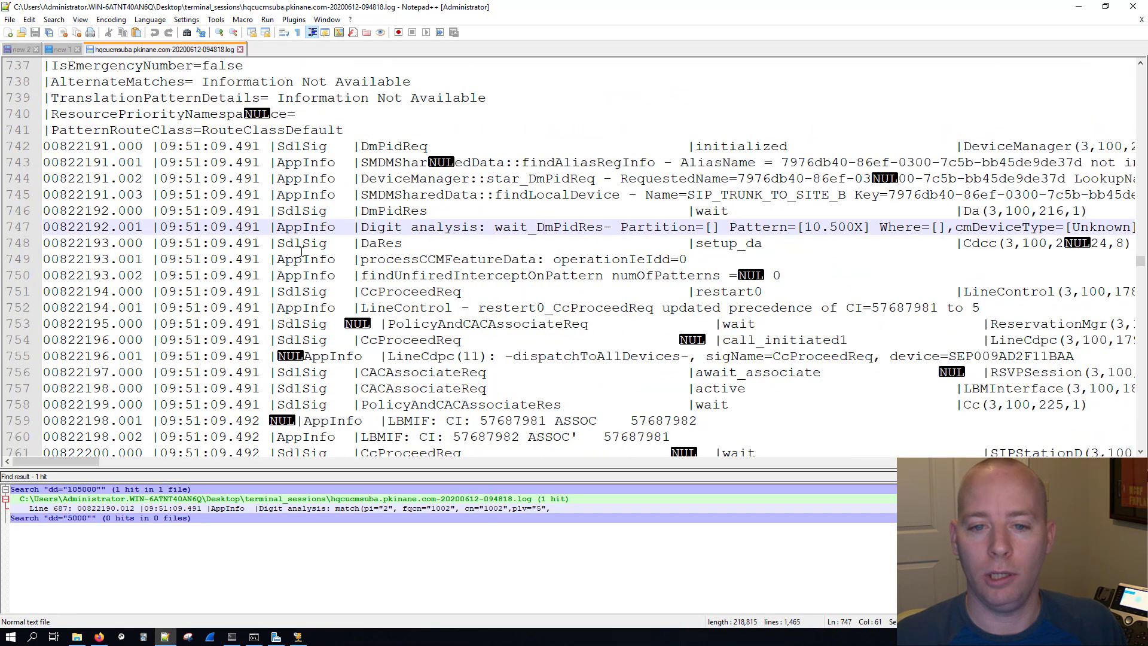
left_click_drag(91, 458, 189, 468)
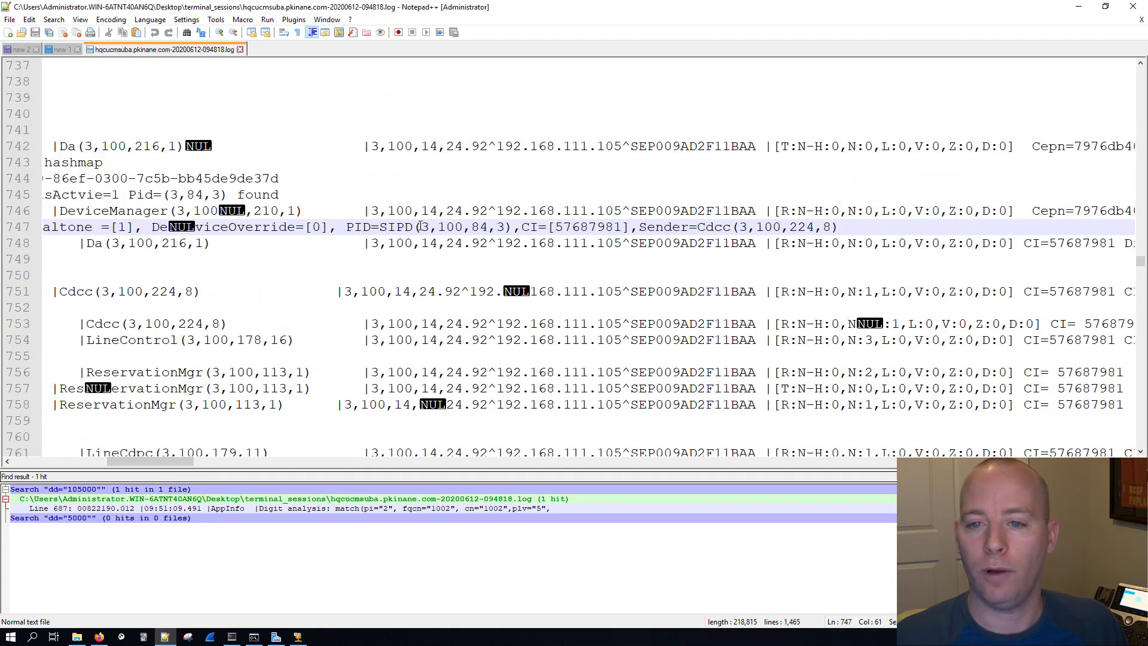
left_click_drag(422, 225, 505, 226)
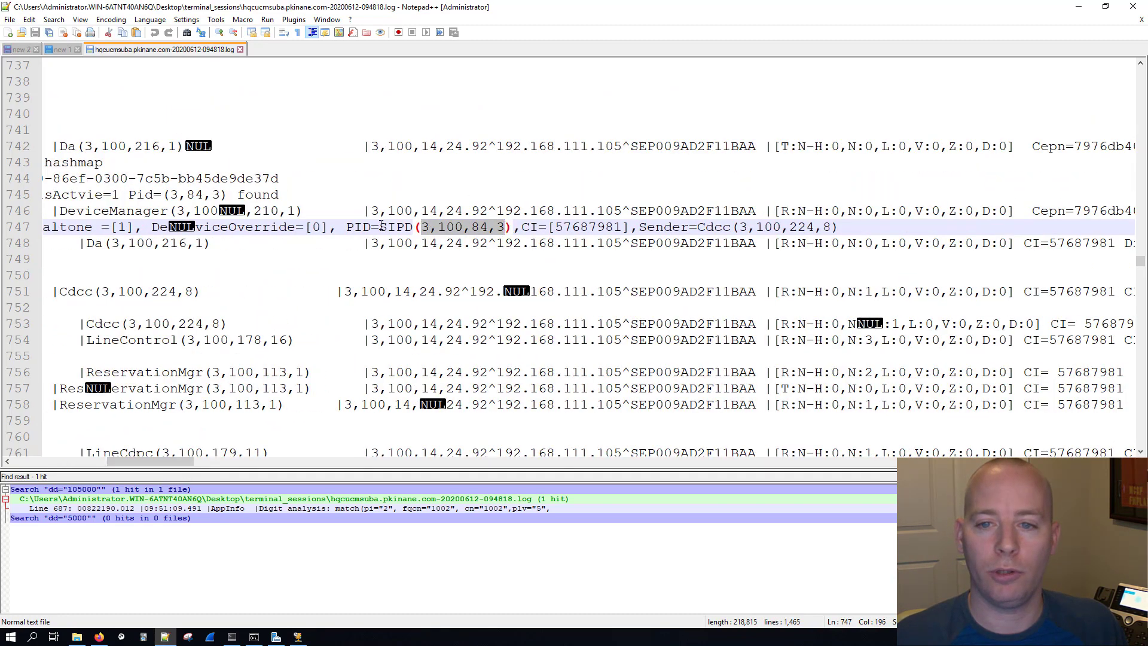
left_click_drag(379, 226, 415, 227)
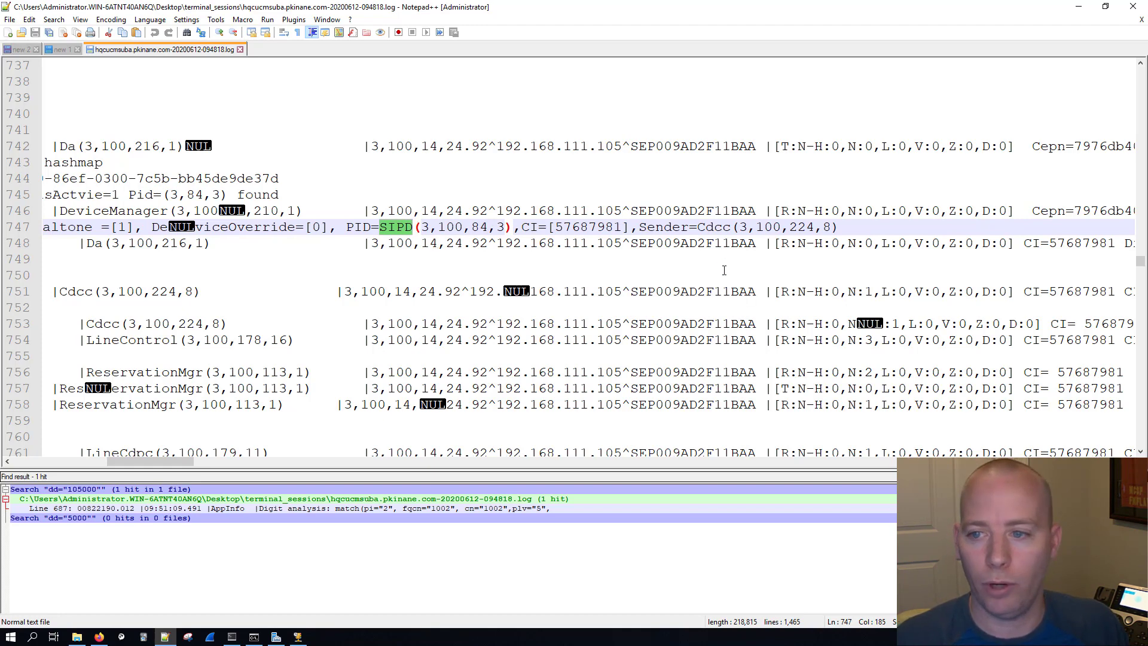
Mark every occurrence of call identifier 57687981 with the first token style.
double_click(572, 228)
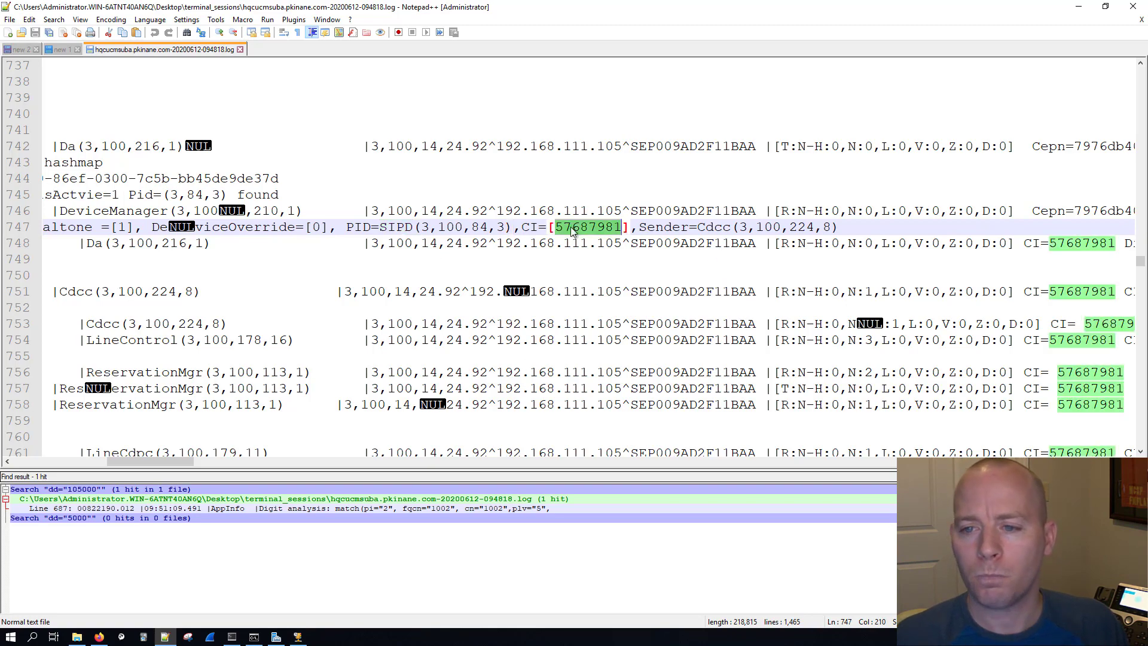
right_click(571, 229)
mouse_move(625, 318)
left_click(753, 331)
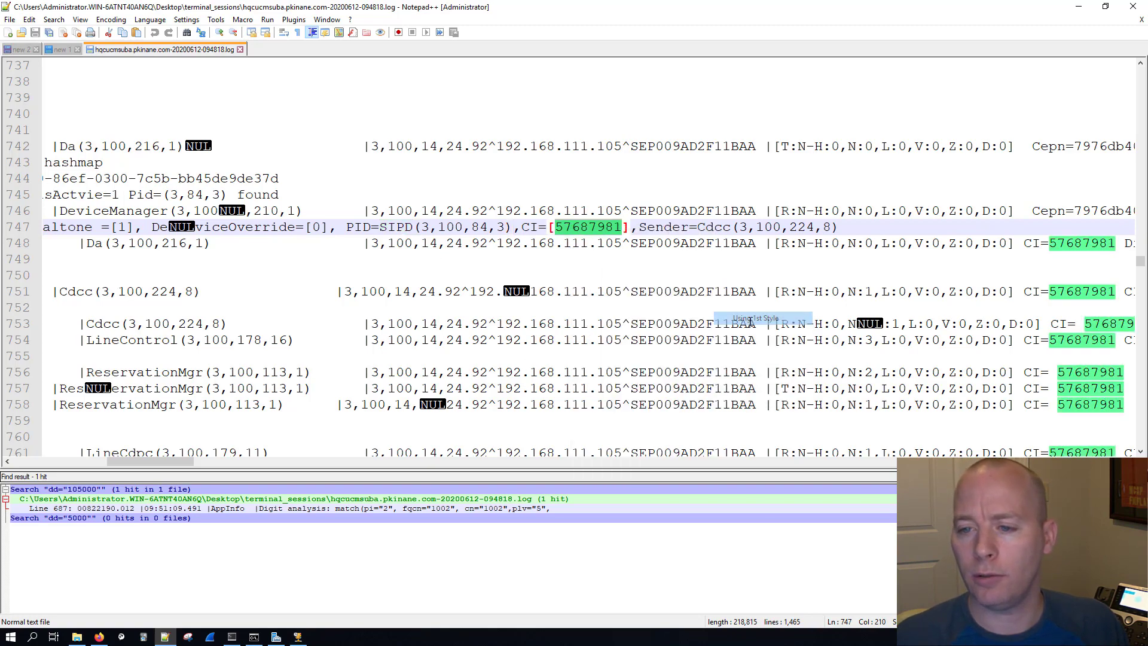
Mark every occurrence of the associated call identifier 57687982 from the LBMIF ASSOC line with the second, orange token style.
left_click_drag(184, 461, 88, 461)
scroll(651, 284, "down", 3)
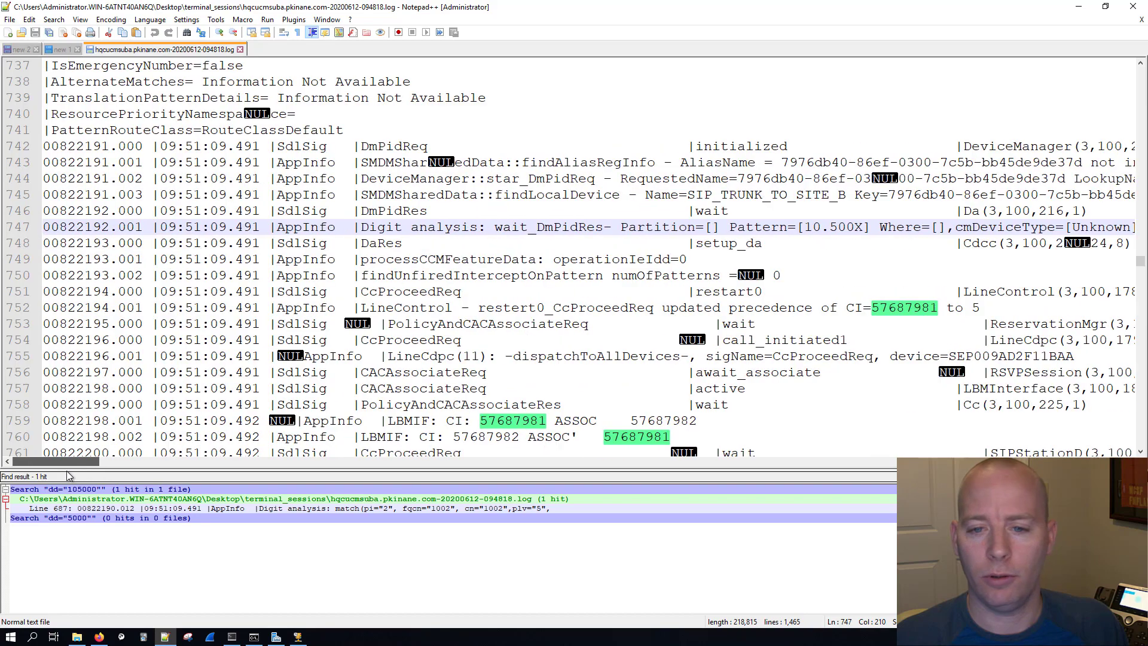
double_click(650, 278)
right_click(651, 277)
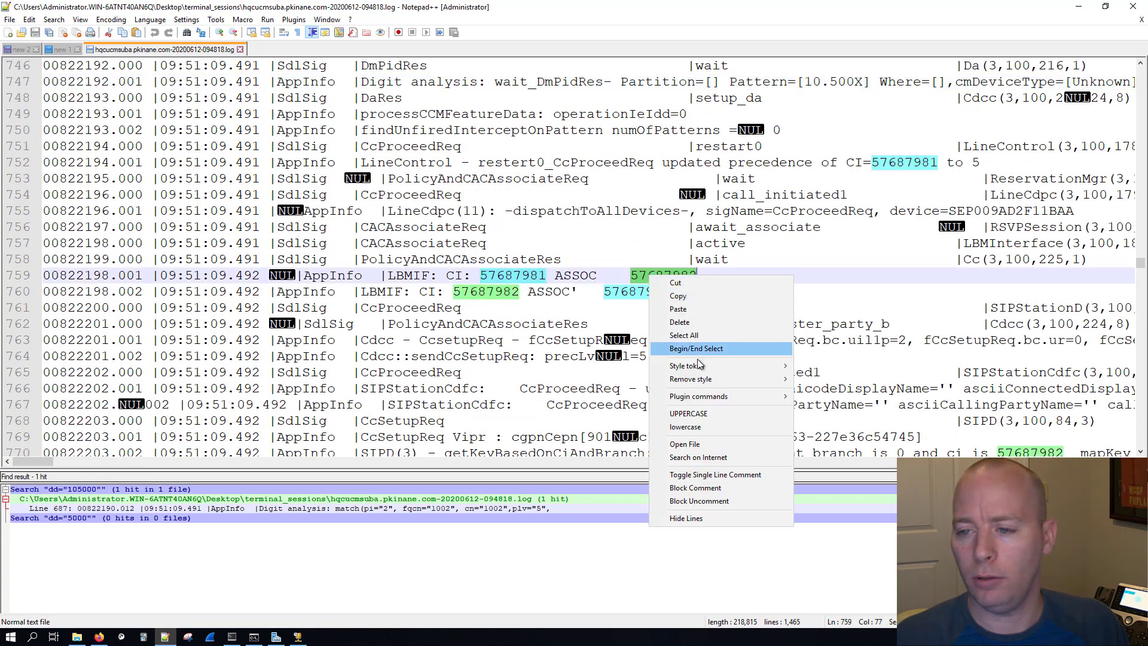
mouse_move(705, 366)
left_click(835, 365)
Follow call identifier 57687982 down to the outgoing SIP INVITE and examine its destination IP address and Call-ID.
scroll(478, 272, "down", 6)
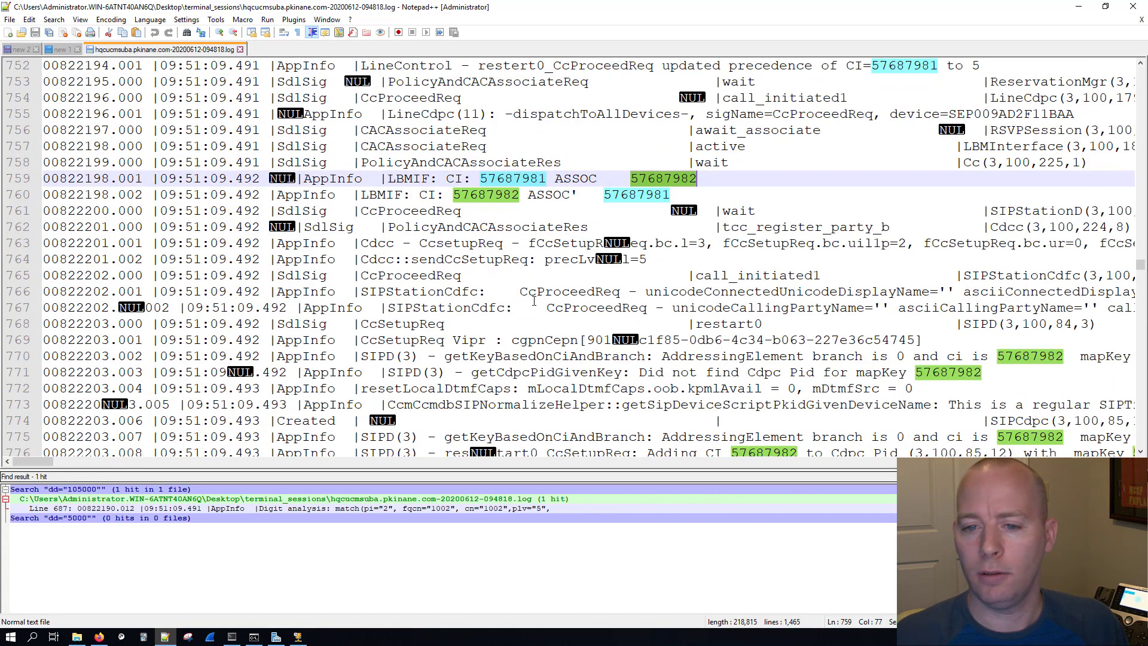
scroll(478, 272, "down", 3, "ctrl")
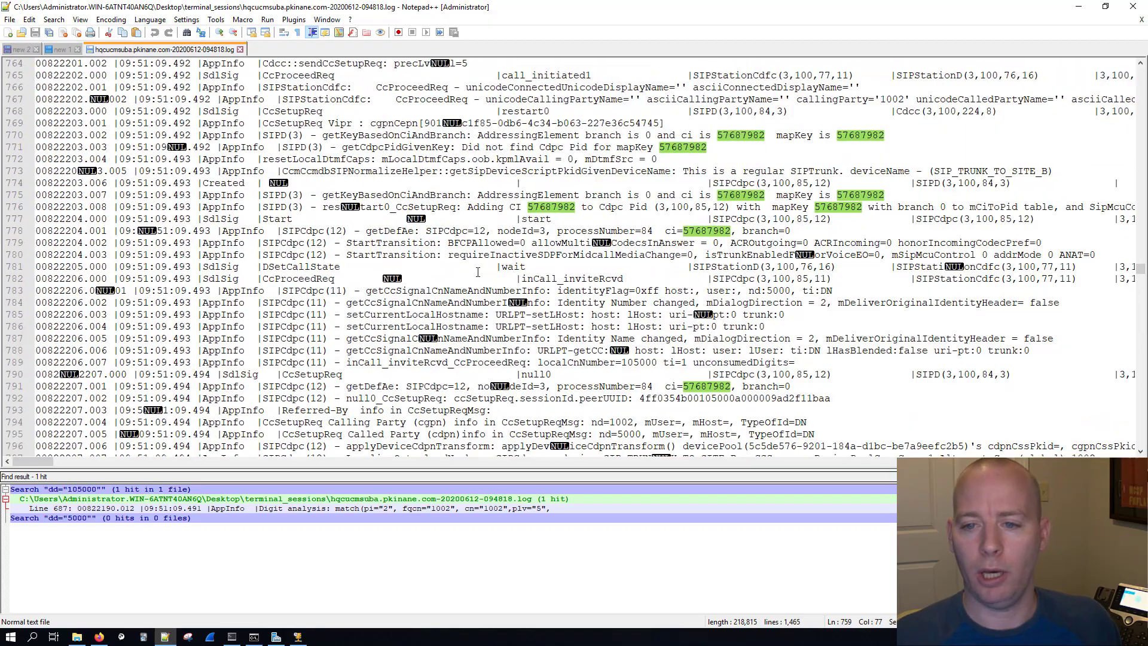
scroll(373, 269, "down", 19)
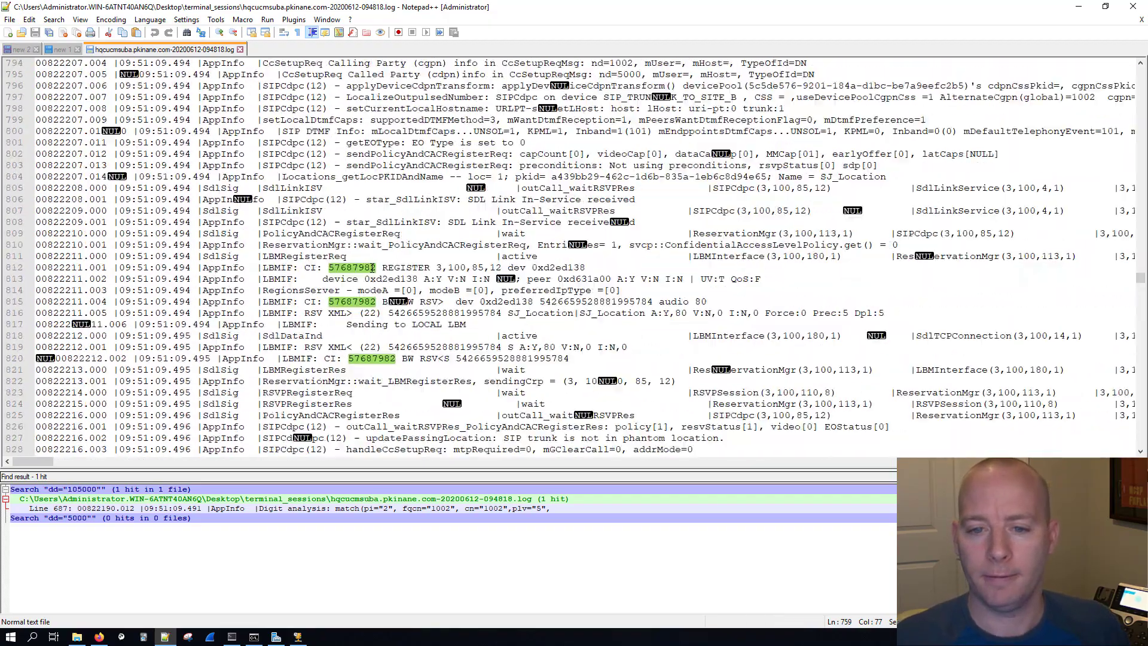
scroll(373, 269, "down", 9)
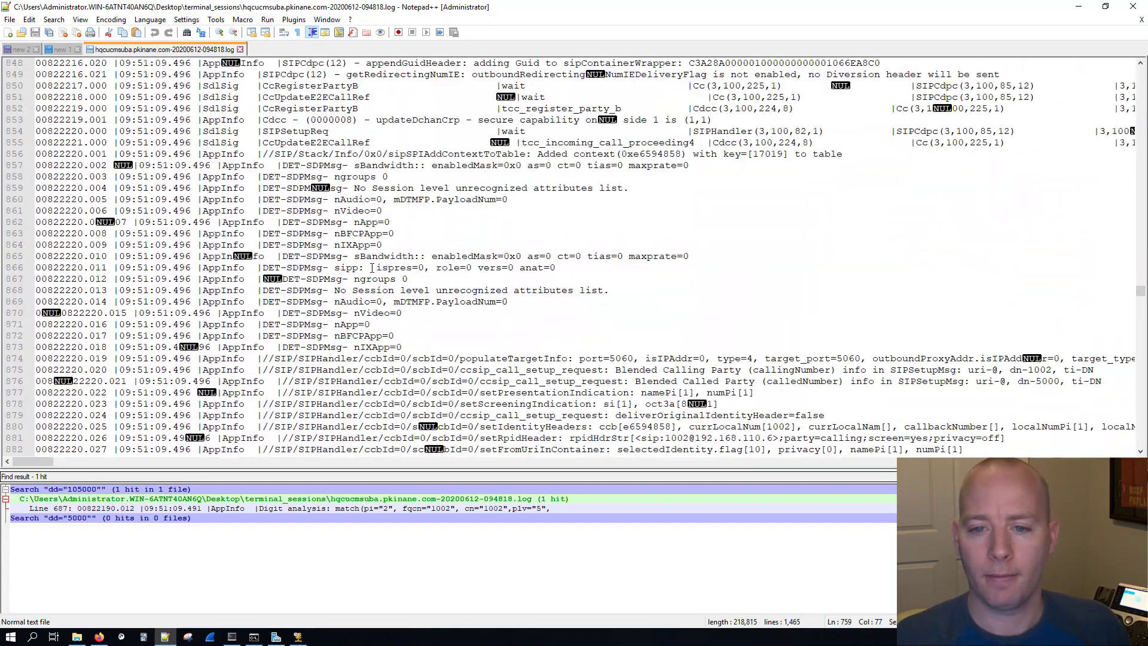
scroll(373, 269, "down", 20)
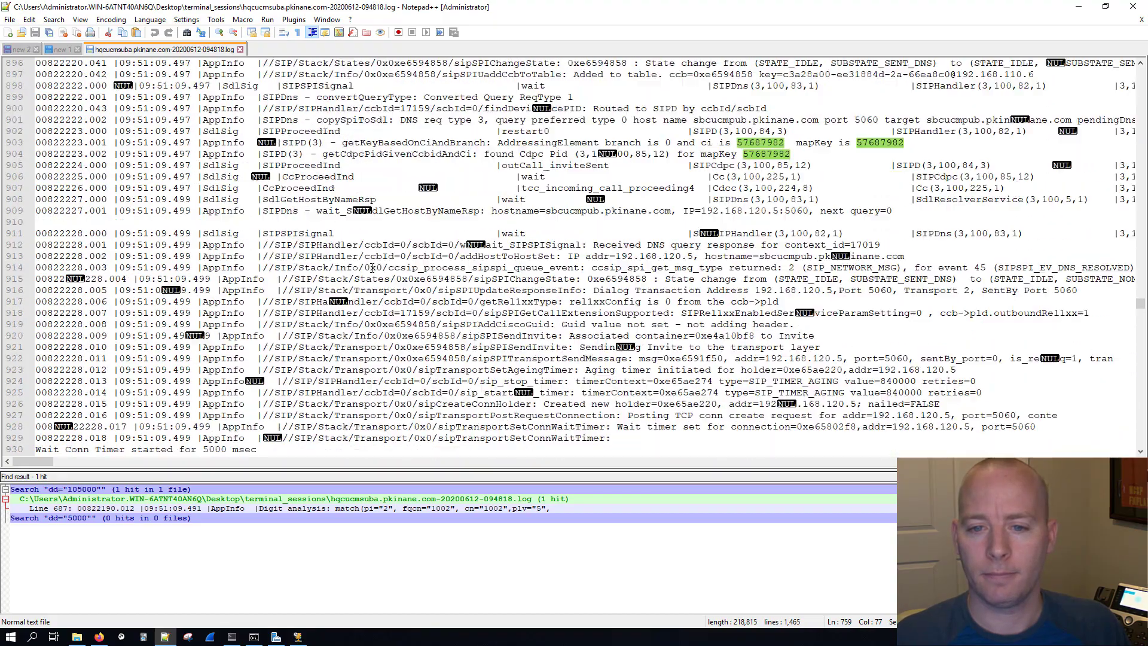
scroll(372, 268, "down", 15)
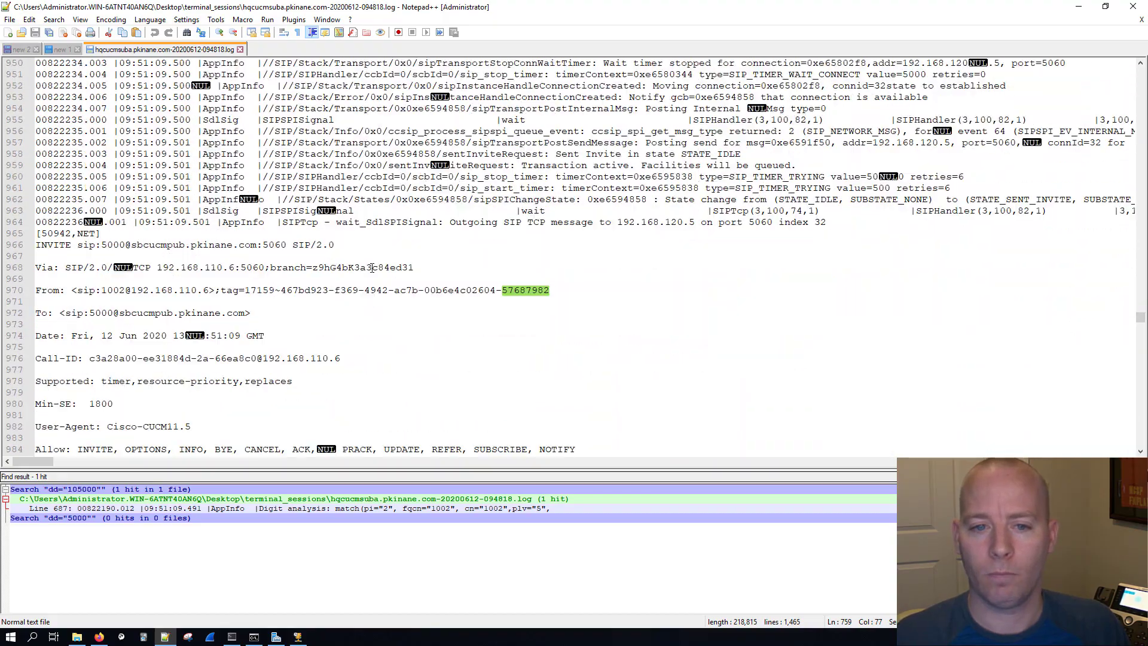
scroll(372, 268, "down", 2)
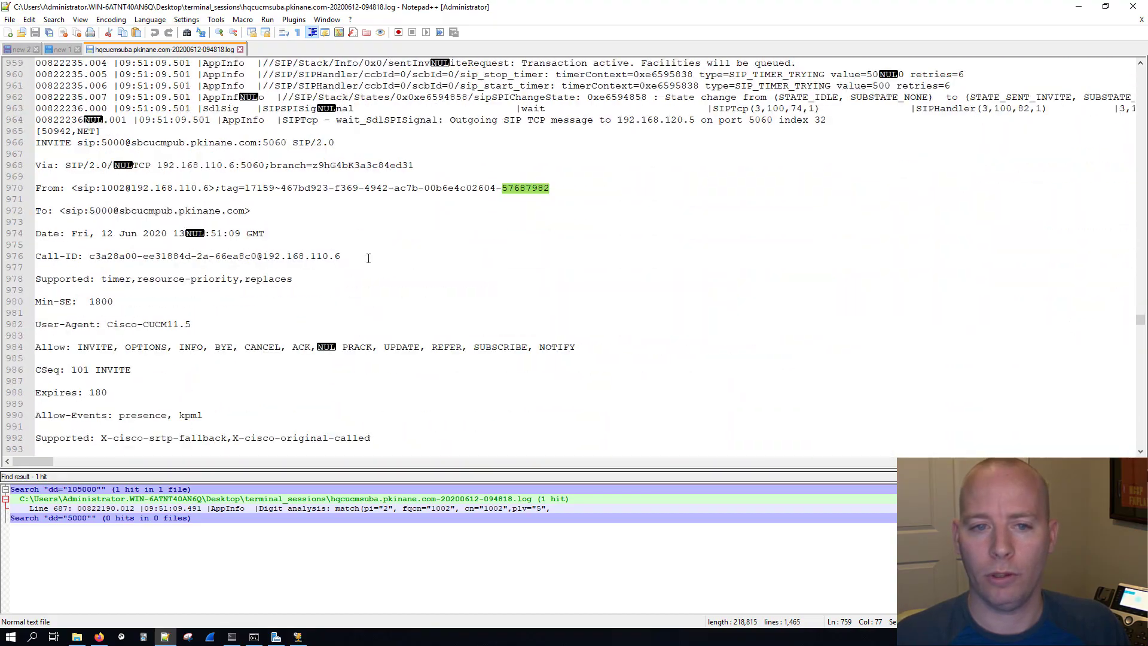
left_click(349, 151)
left_click_drag(451, 118, 617, 119)
left_click(665, 120)
left_click_drag(694, 119, 615, 120)
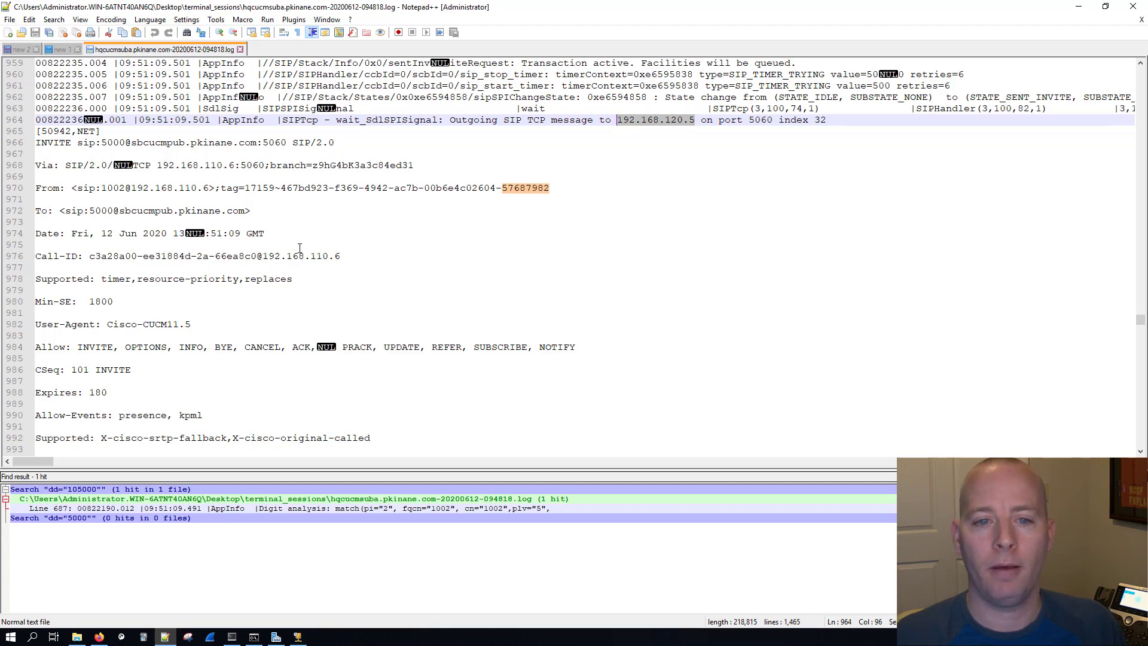
left_click_drag(339, 256, 36, 256)
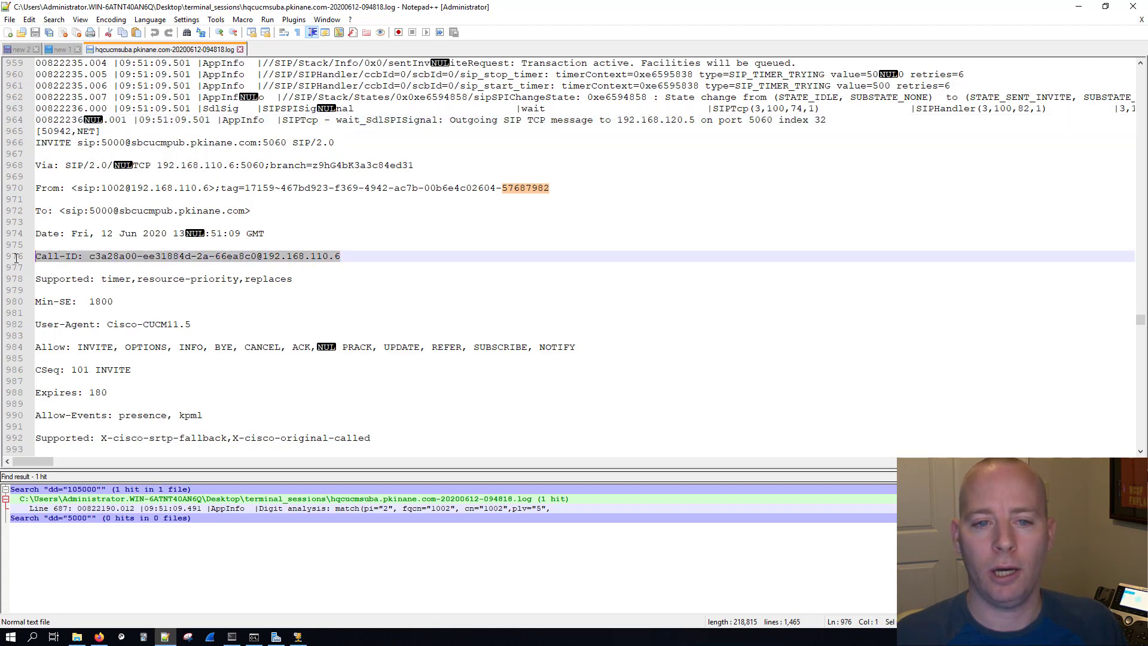
Mark the Call-ID line of the outgoing SIP INVITE with the second, orange token style.
right_click(59, 256)
mouse_move(100, 351)
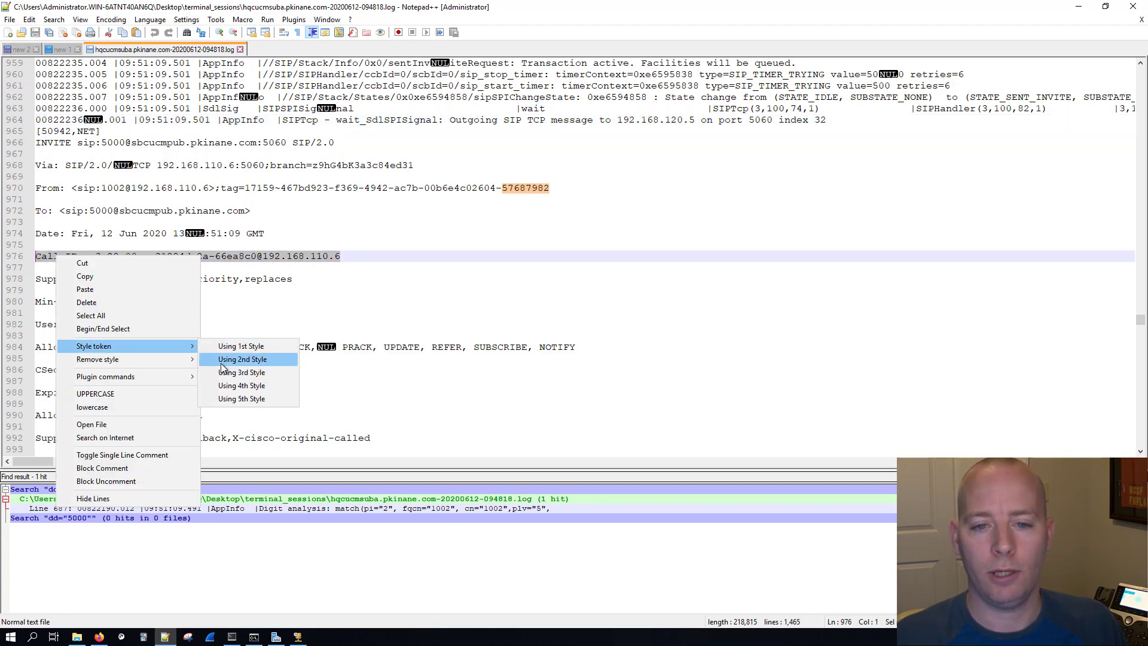
left_click(222, 360)
Find every occurrence of the Call-ID line in the current log and examine the SIP responses at lines 1033 and 1070.
key("ctrl+f")
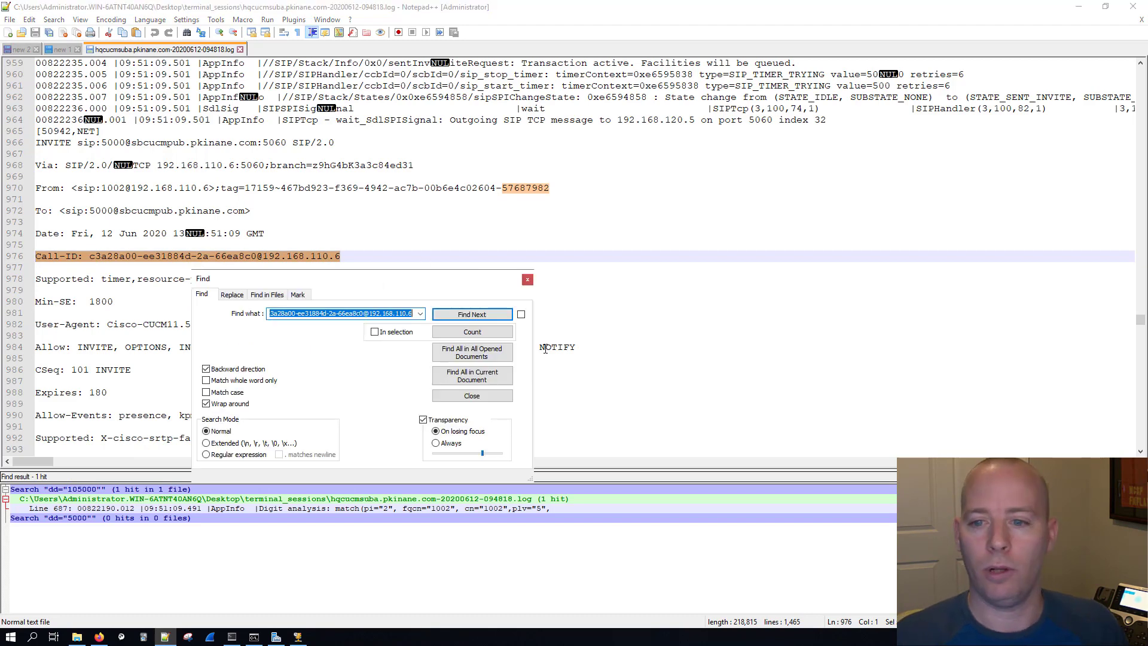
left_click(480, 376)
double_click(306, 517)
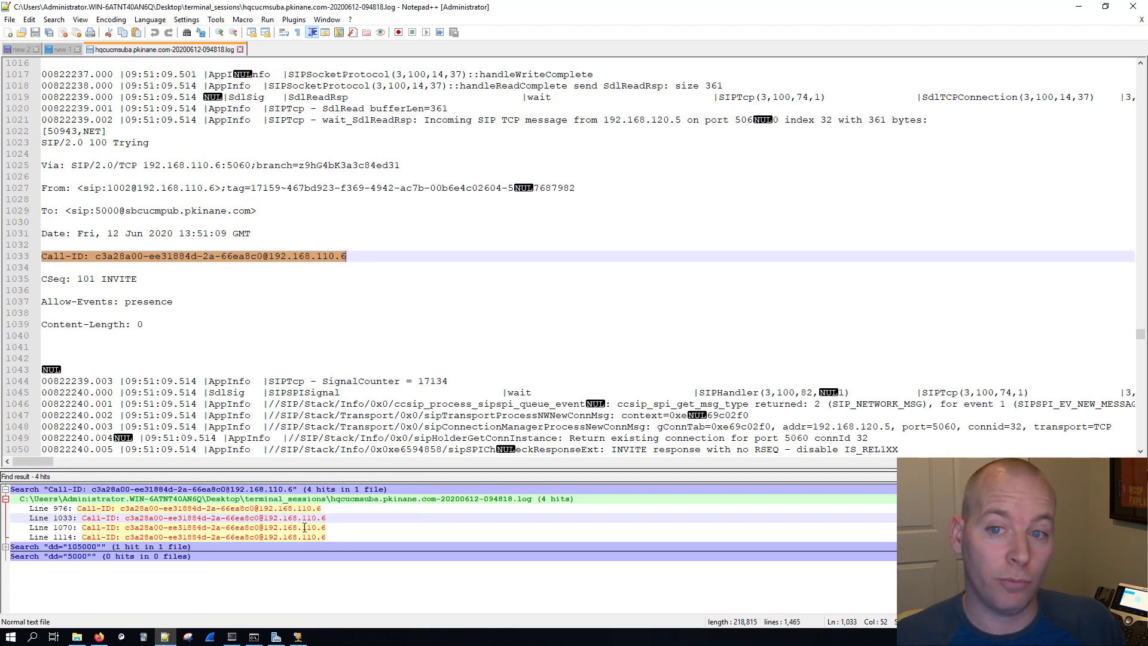
double_click(304, 527)
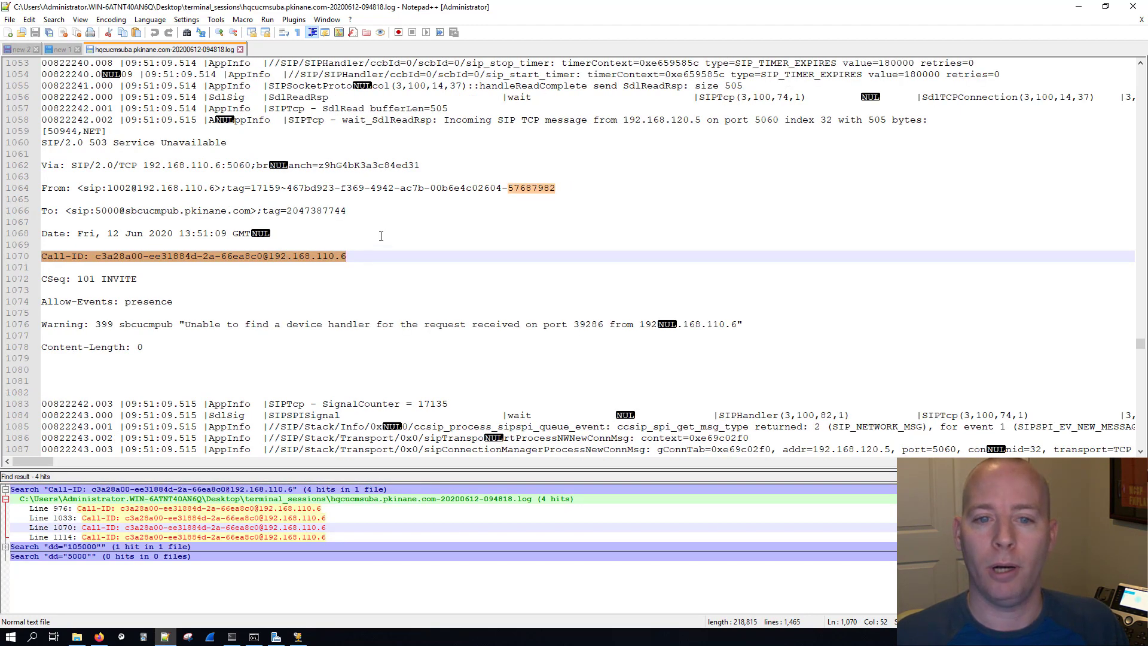
left_click_drag(89, 142, 236, 141)
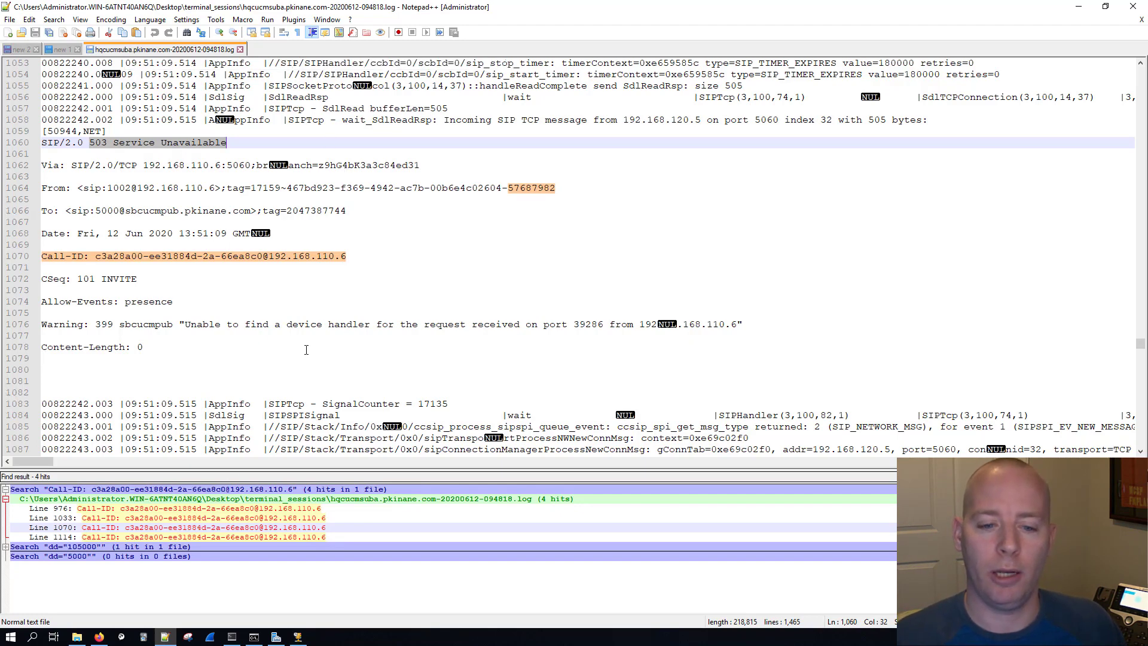
Switch to Firefox and check on hqcucmpub's phone list which server the phone with extension 1002 is registered with.
left_click(100, 637)
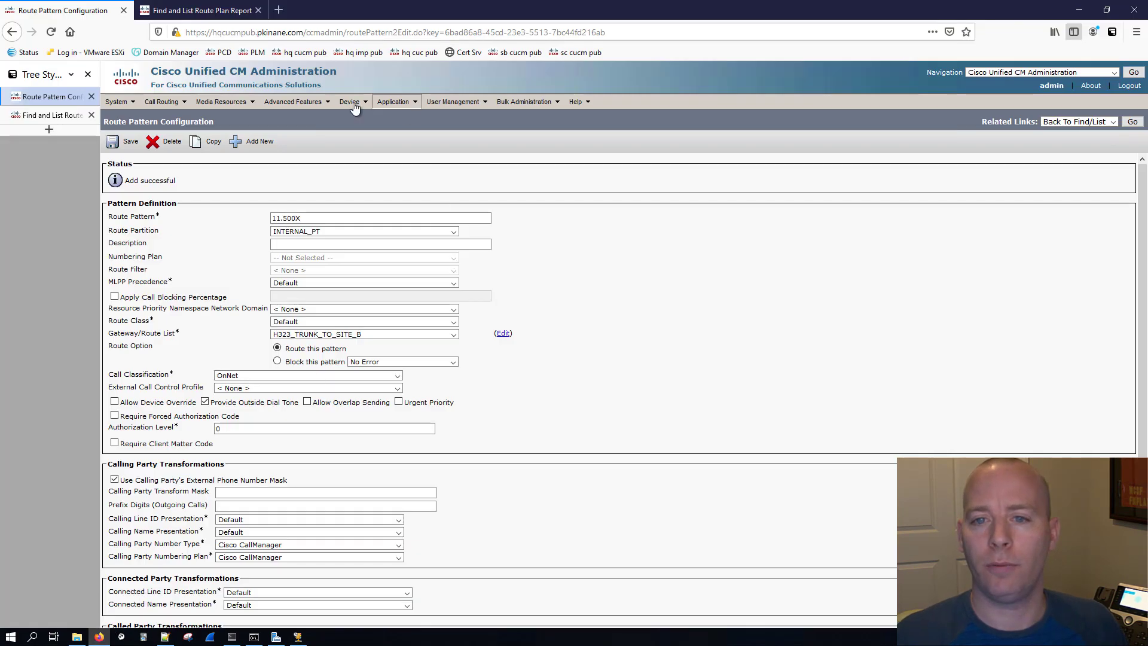
mouse_move(356, 107)
left_click(380, 161)
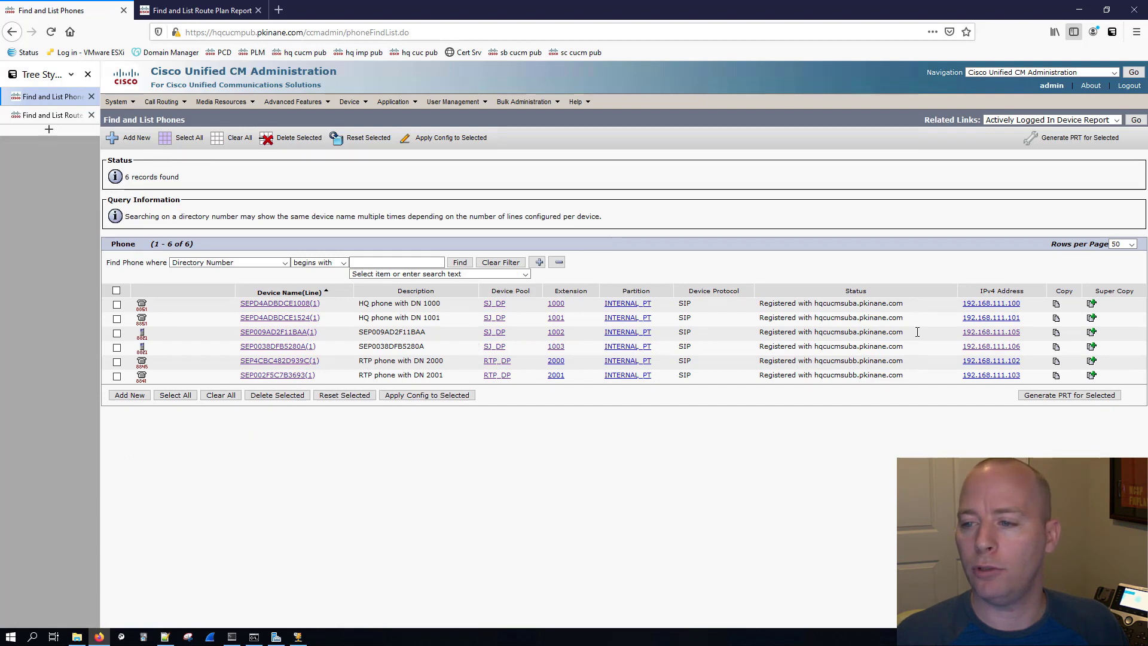
left_click_drag(917, 332, 761, 336)
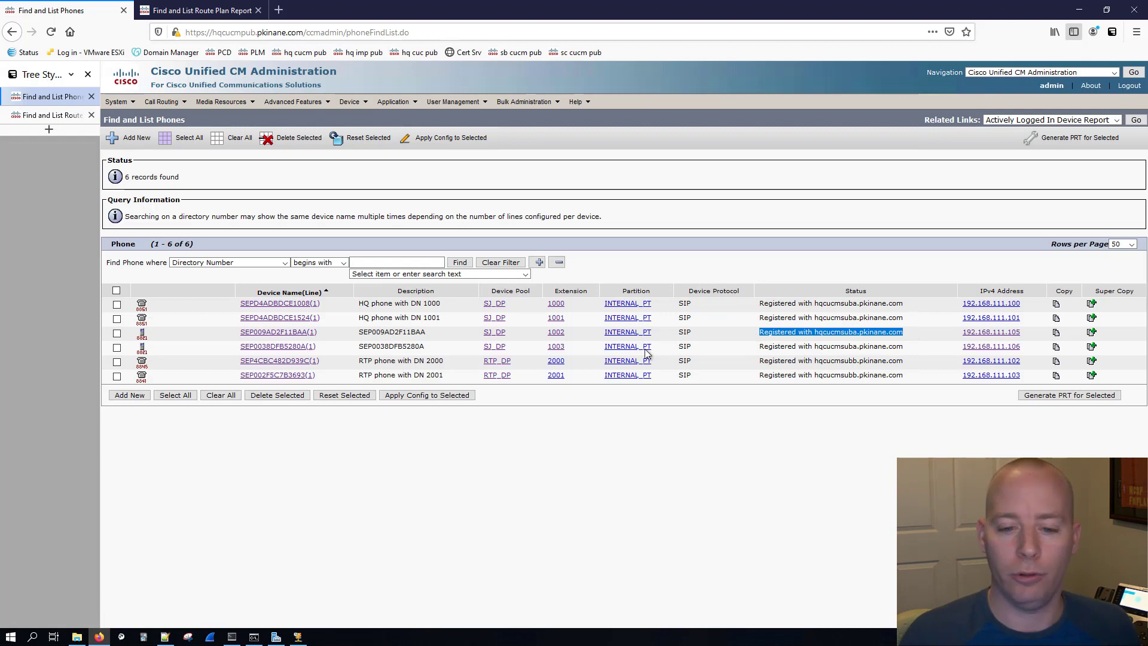
left_click(173, 639)
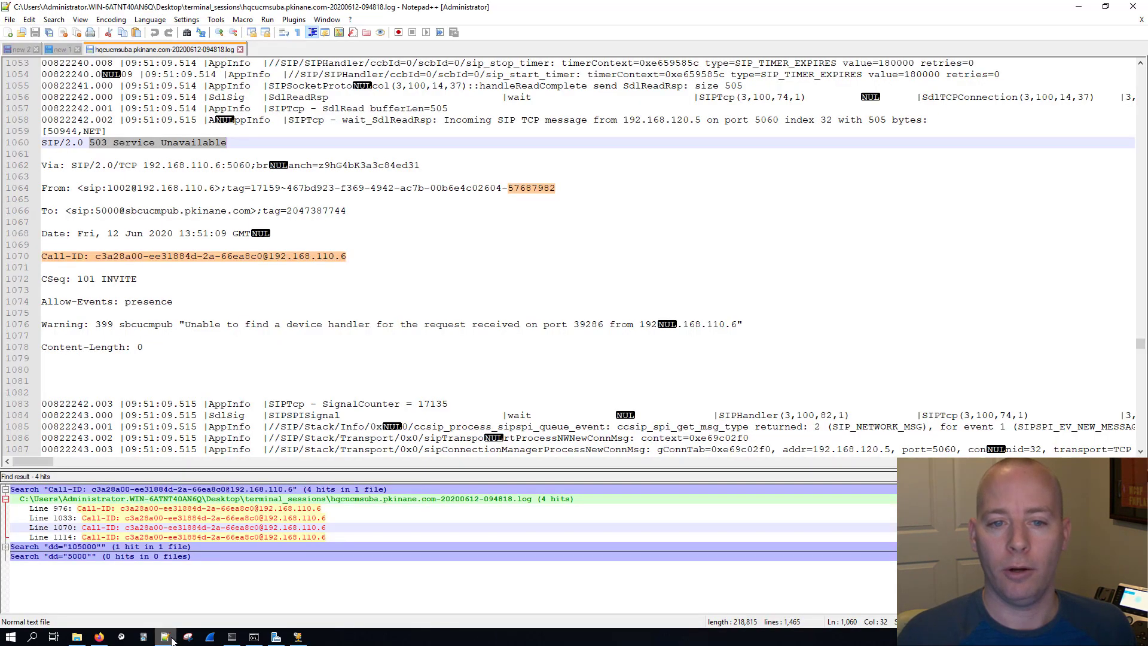
key("alt+Tab")
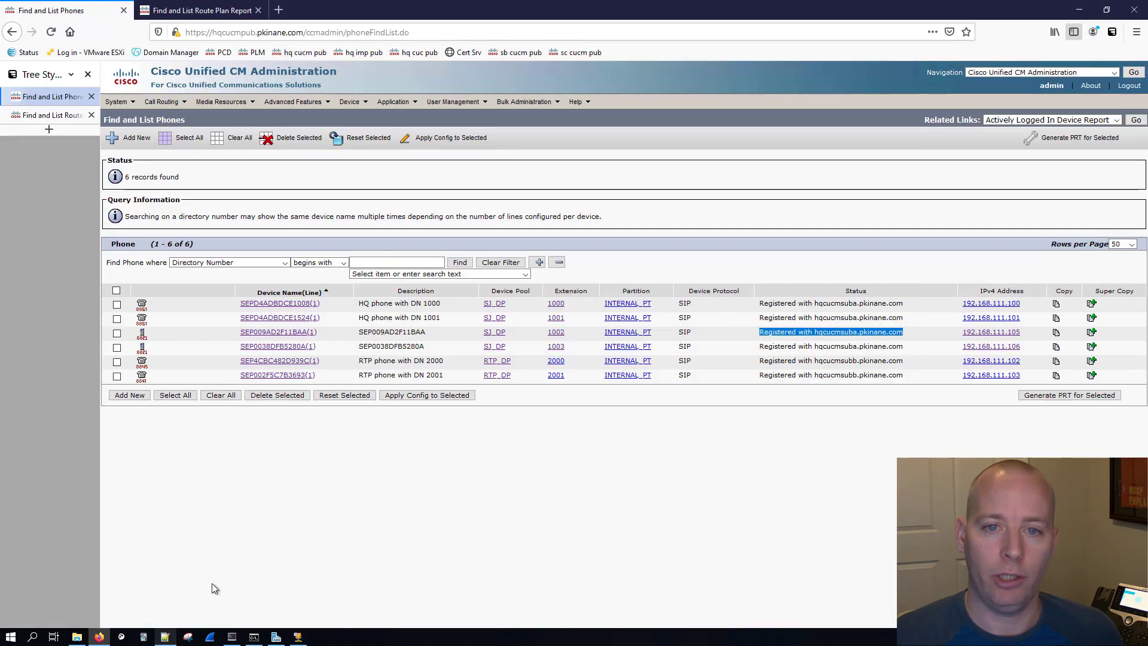
On sbcucmpub, add a new trunk of type SIP Trunk and continue to its configuration page.
left_click(70, 115)
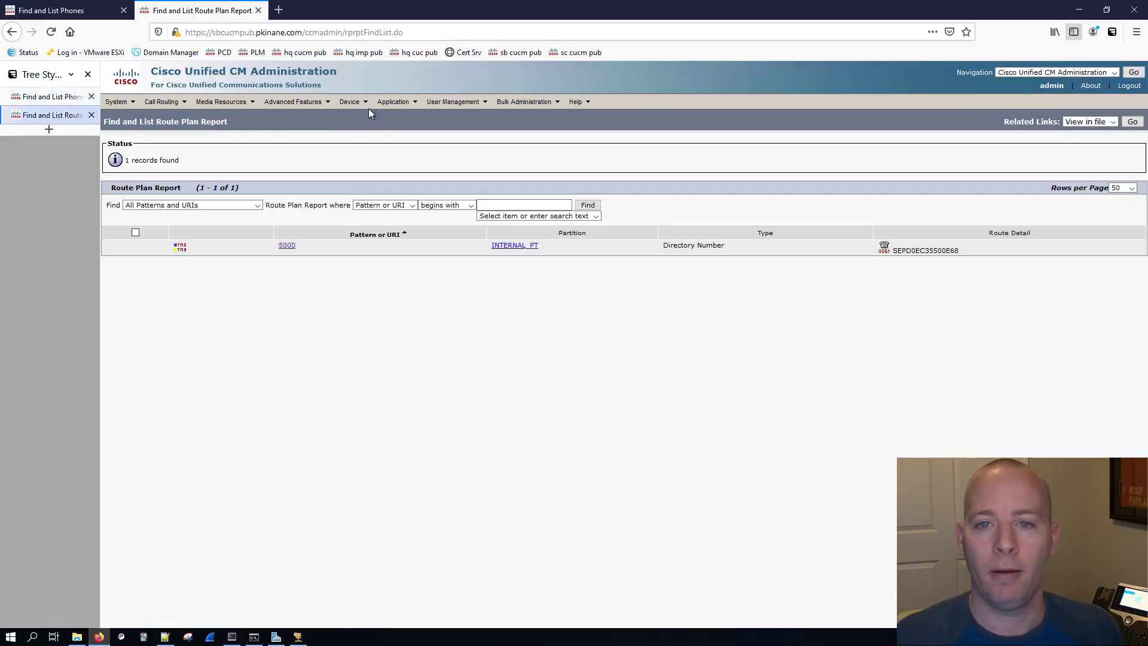
mouse_move(354, 102)
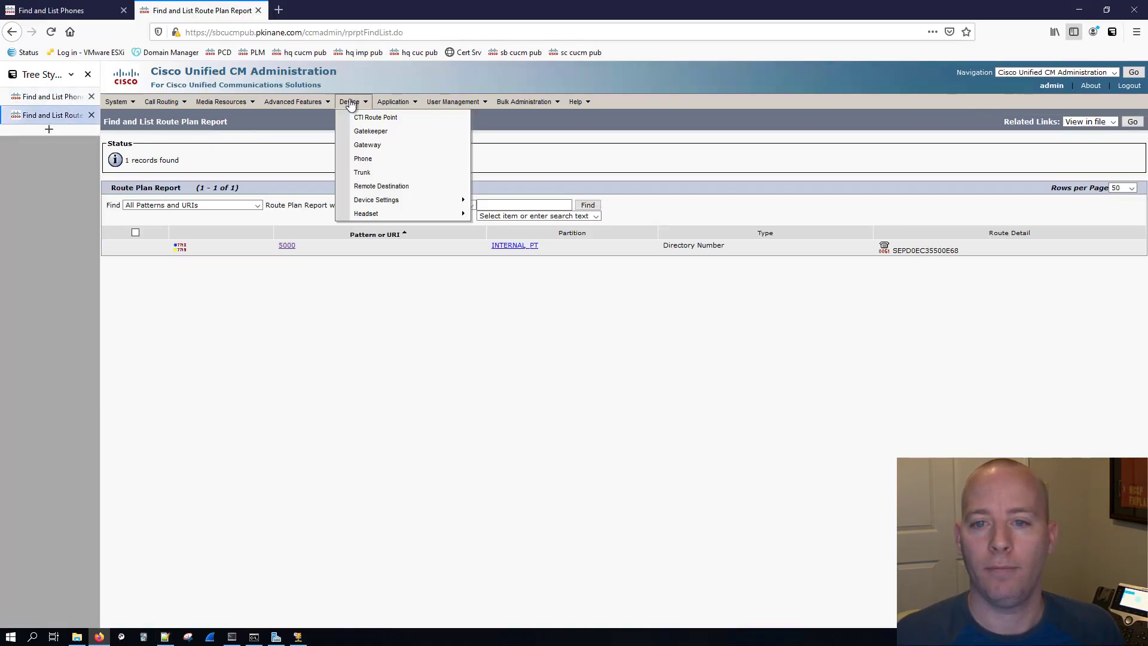
left_click(363, 173)
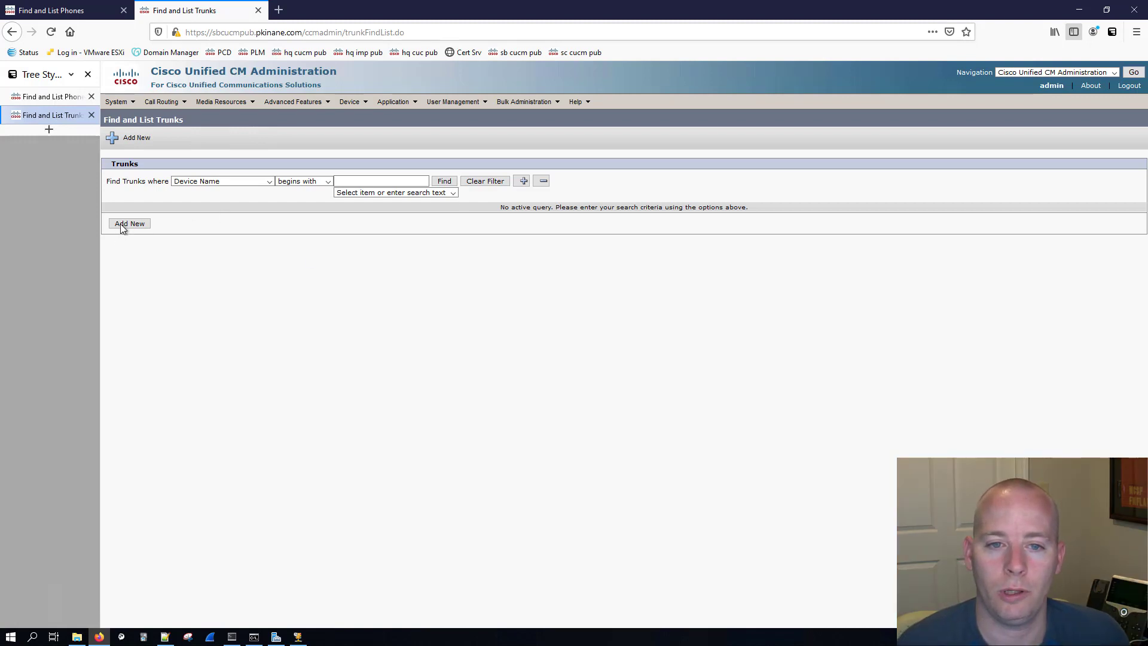
left_click(122, 225)
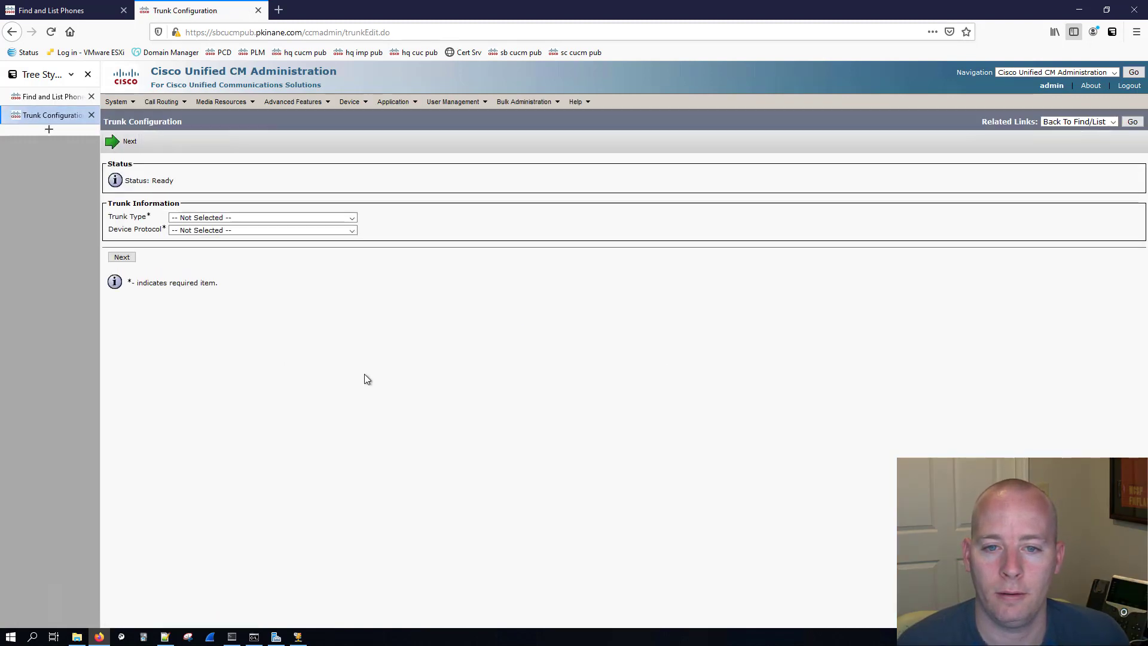
left_click(232, 218)
left_click(204, 279)
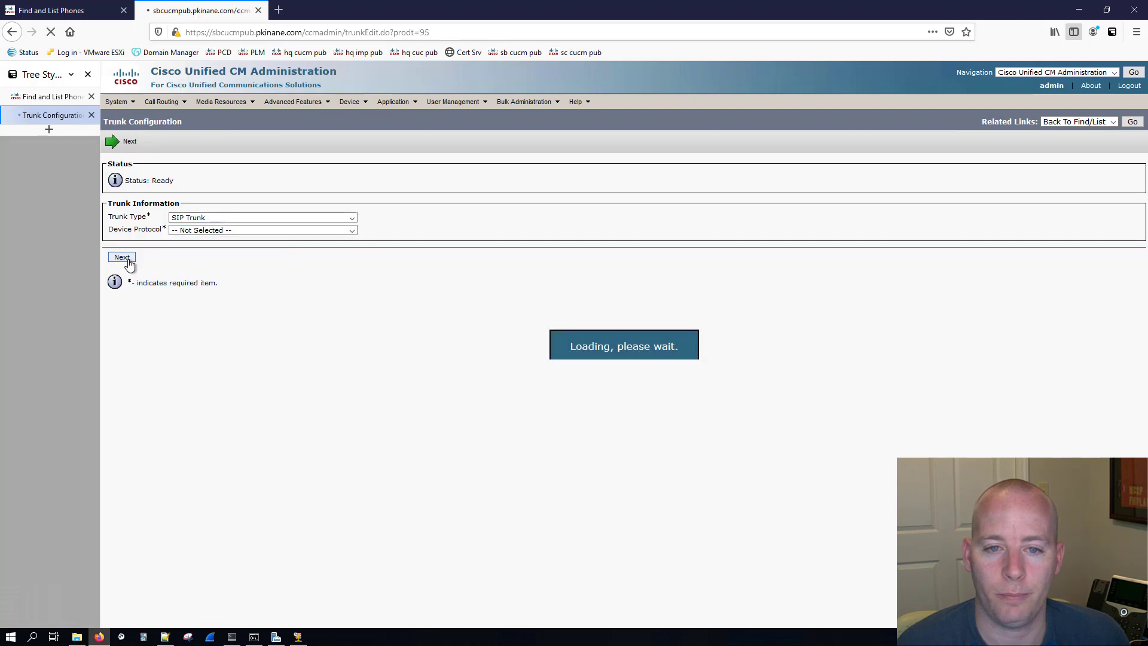
left_click(122, 270)
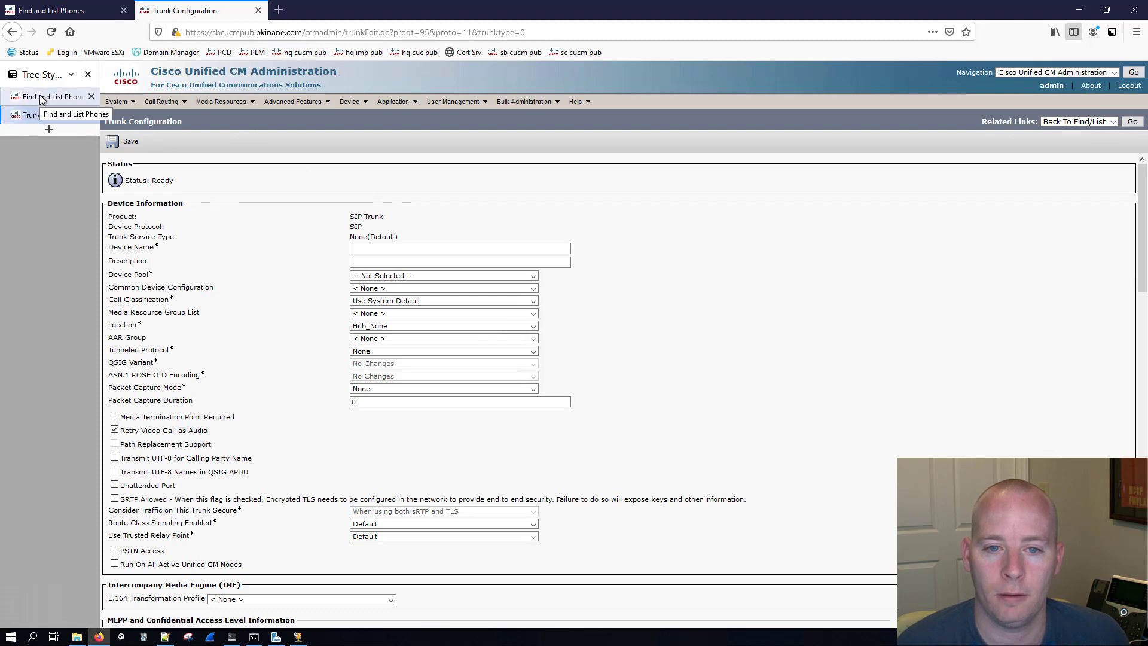
Name the new SIP trunk SIP_TRUNK_TO_HQ, reusing the remembered SIP_TRUNK_TO_SITE_B entry.
left_click(386, 248)
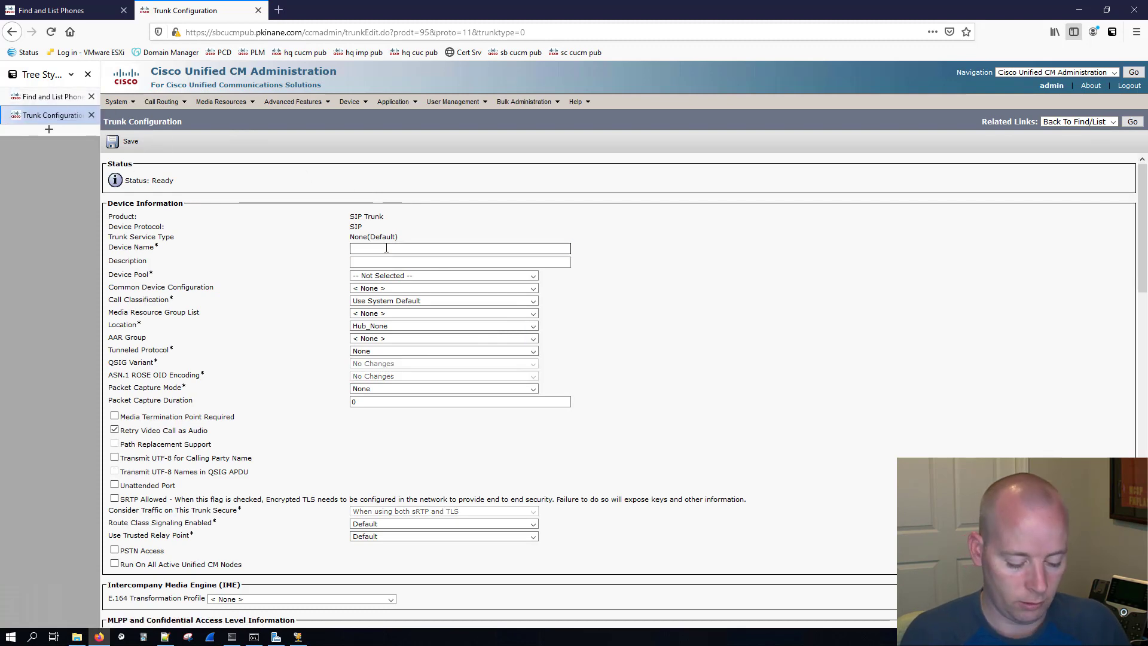
type("SI")
key("Down")
key("Return")
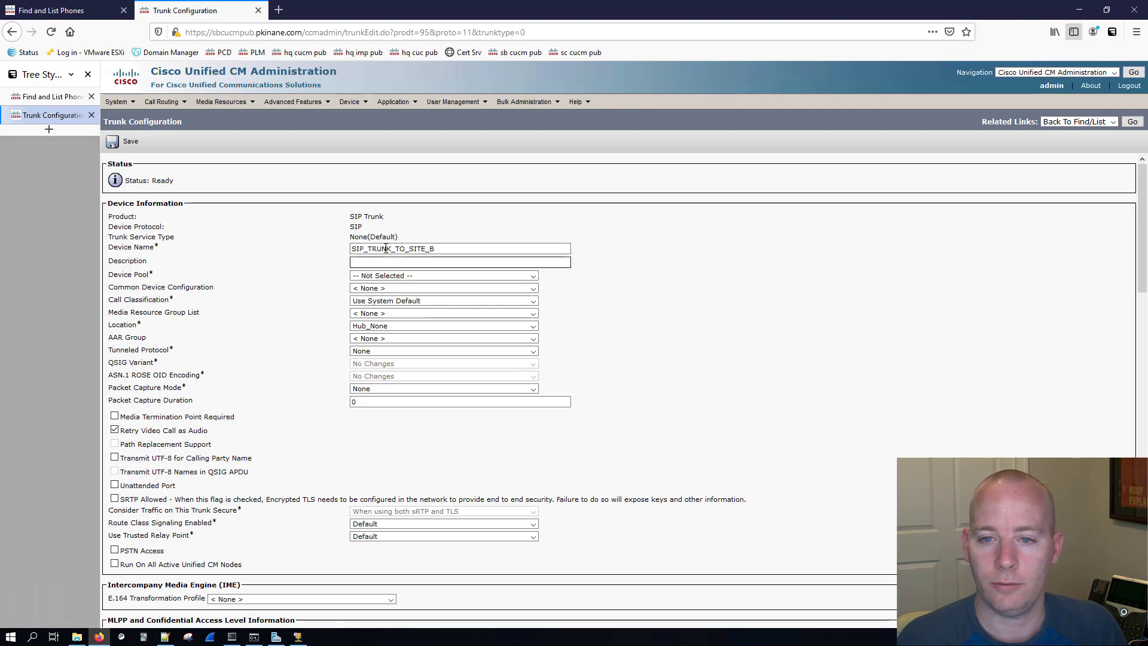
left_click_drag(410, 248, 461, 248)
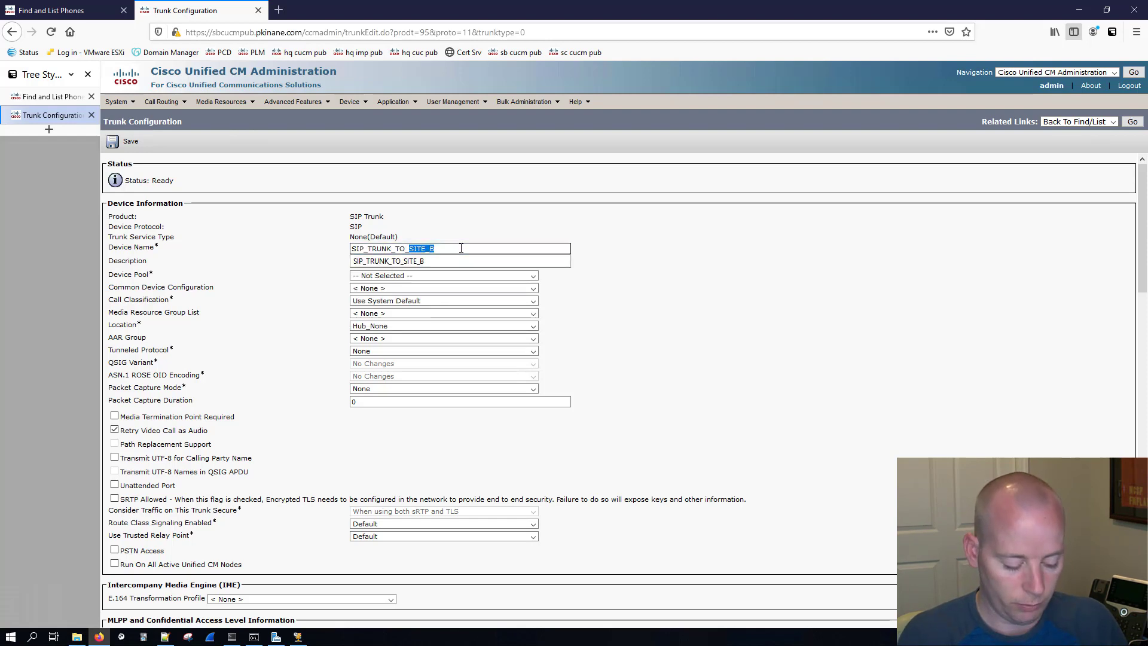
type("HQ")
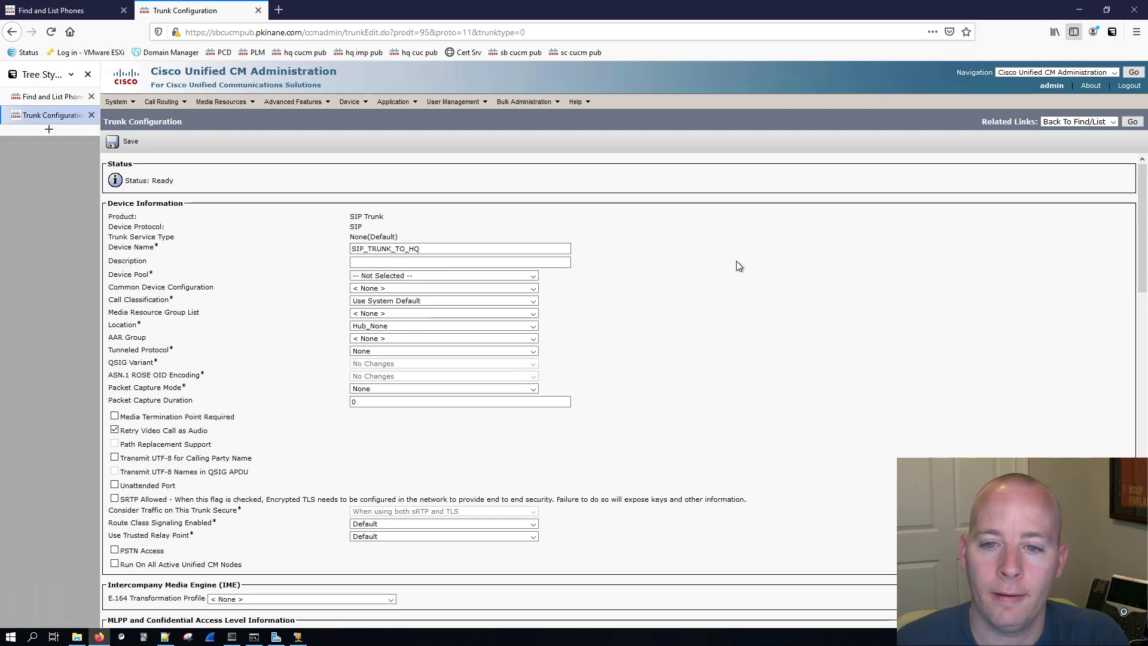
key("Tab")
Set the trunk's device pool to Default and call classification to OnNet, and enable Run On All Active Unified CM Nodes.
left_click(405, 276)
left_click(395, 300)
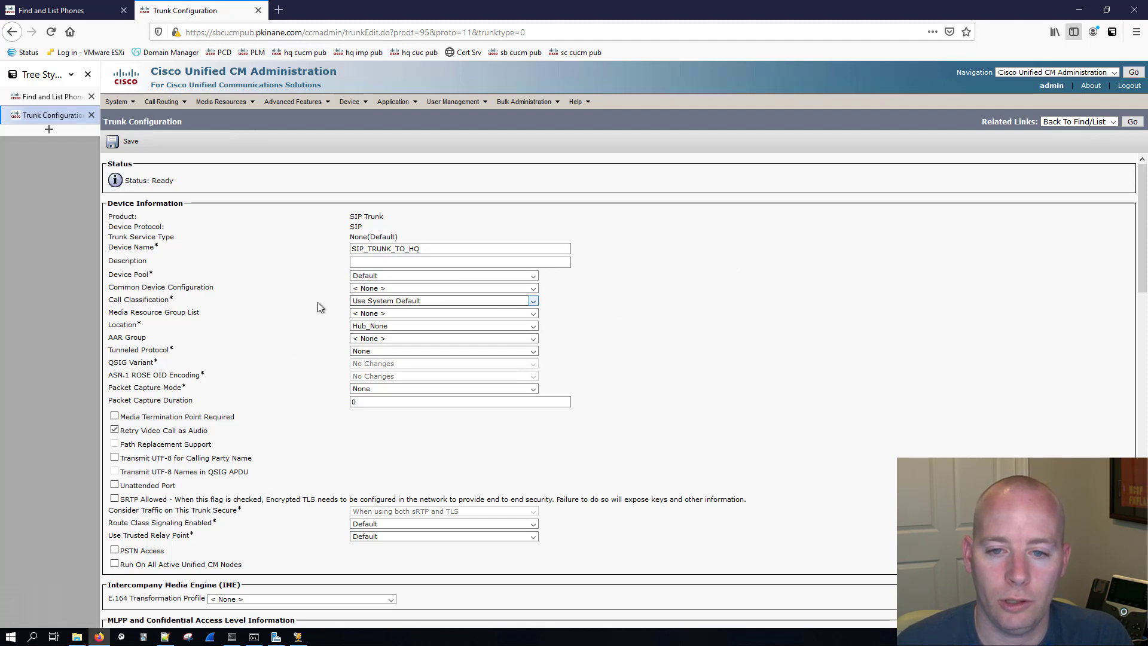
left_click(386, 302)
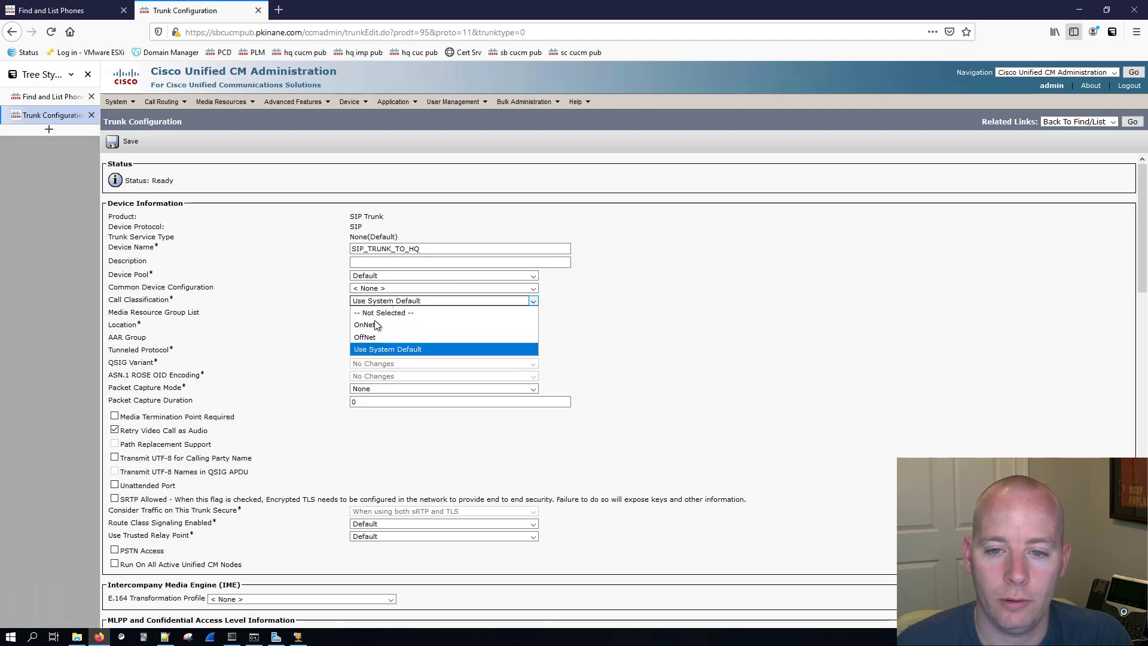
left_click(375, 325)
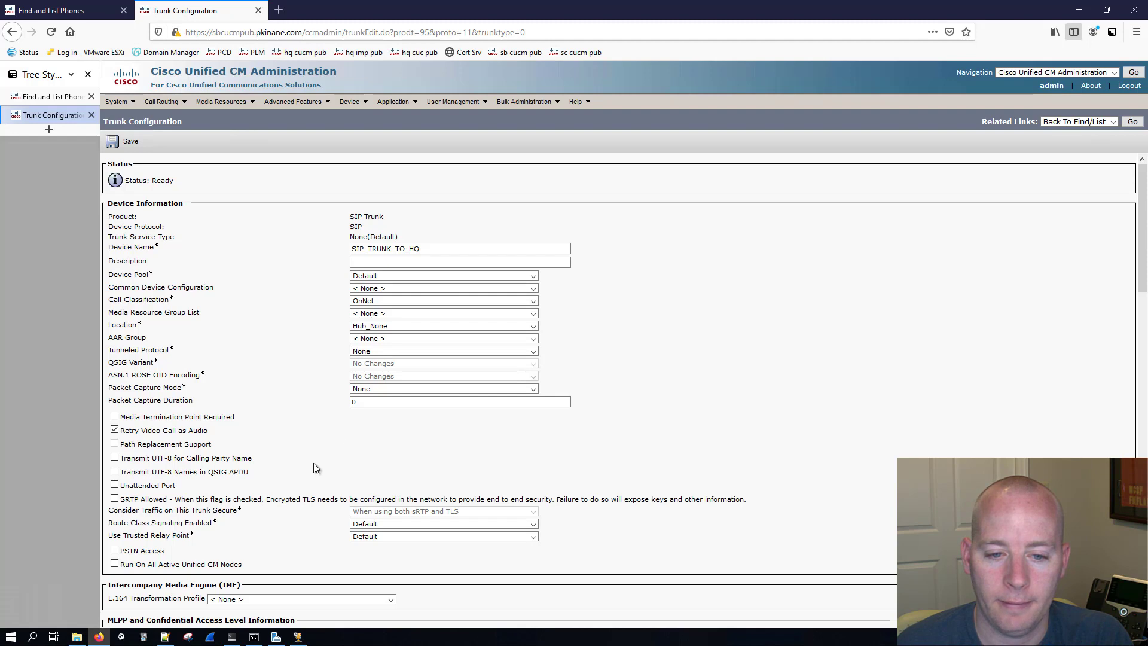
scroll(269, 460, "down", 3)
left_click(115, 471)
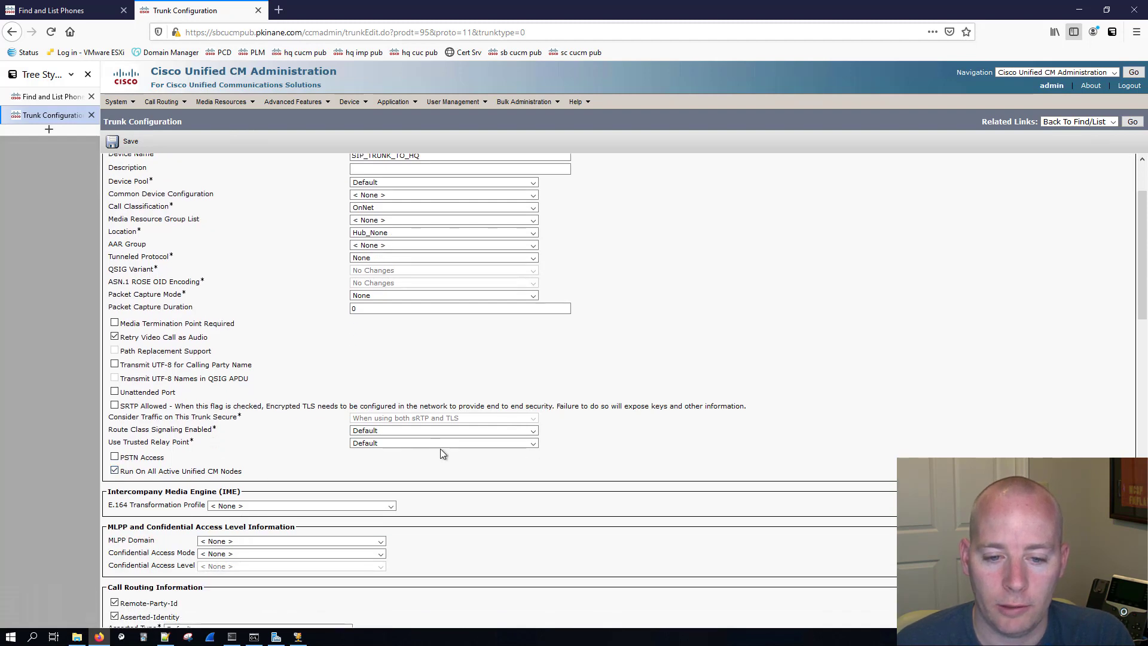
Set the trunk's destination address to hqcucmpub.pkinane.com, copied from the other cluster's web address, and try to save the trunk.
scroll(509, 453, "down", 9)
scroll(515, 451, "down", 1)
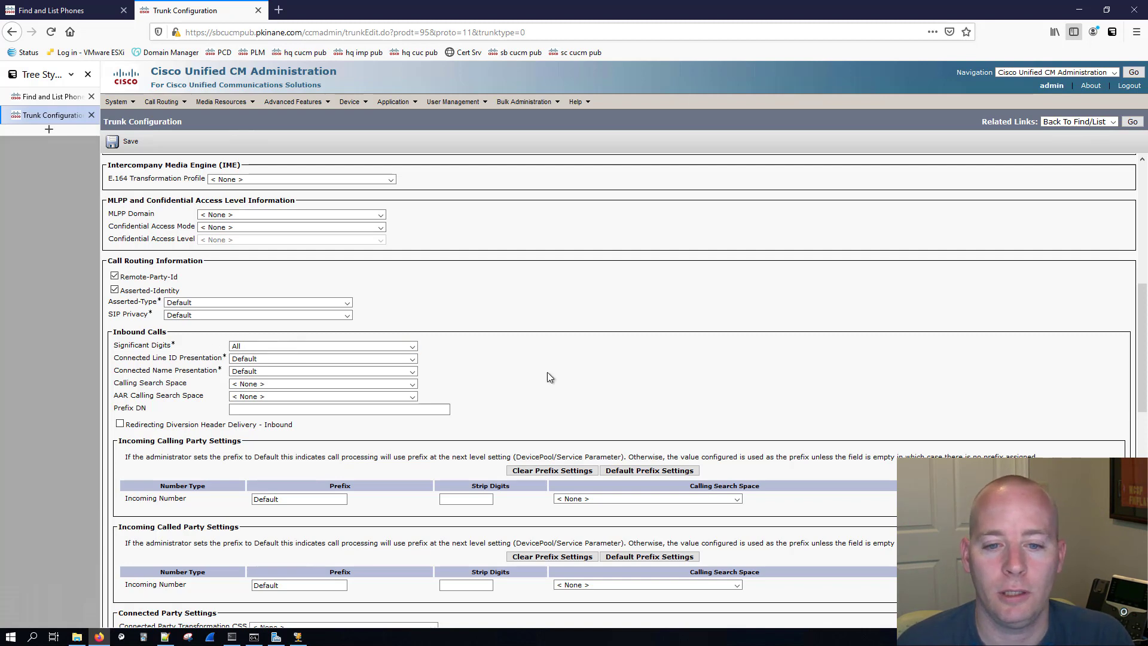
scroll(496, 410, "down", 10)
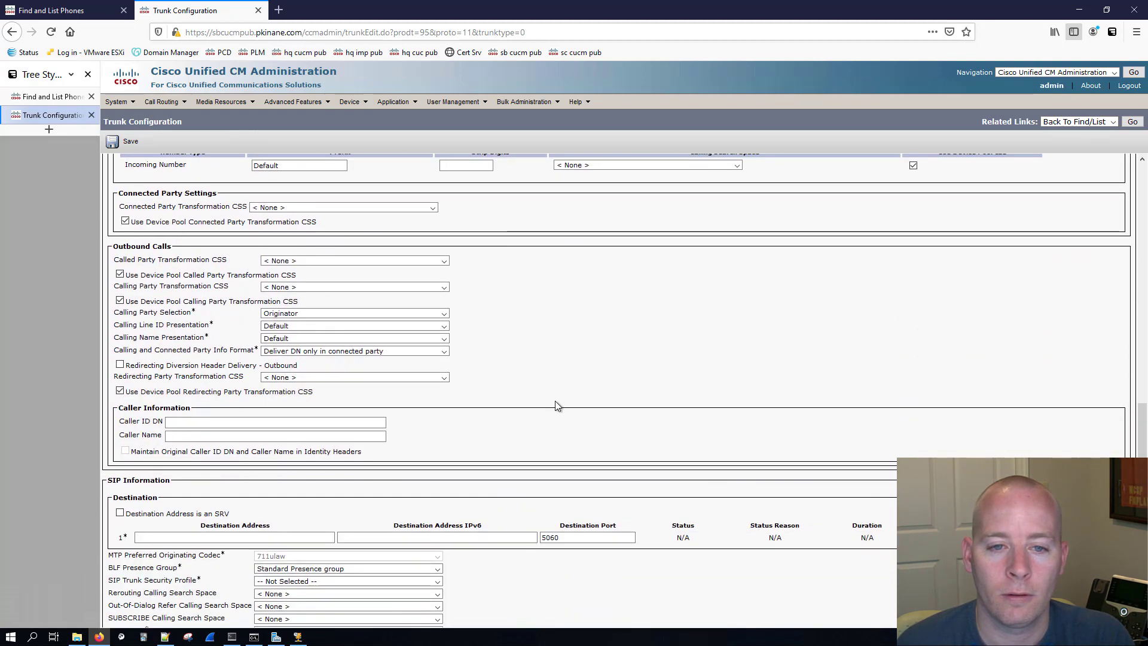
scroll(556, 405, "down", 3)
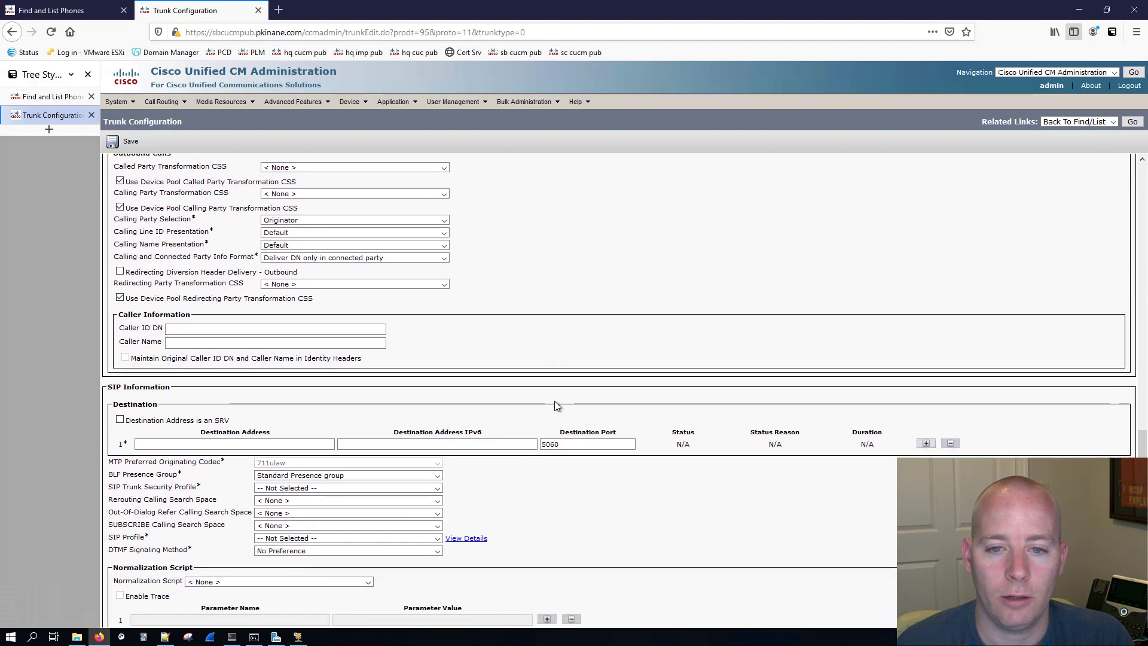
scroll(556, 405, "down", 4)
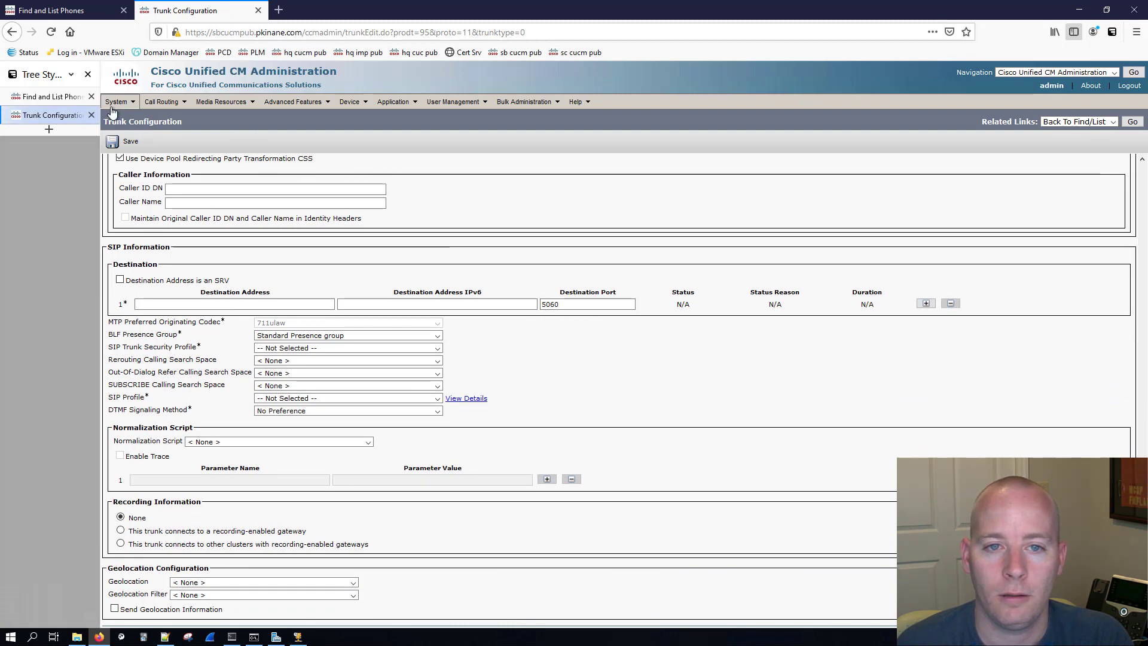
left_click(51, 96)
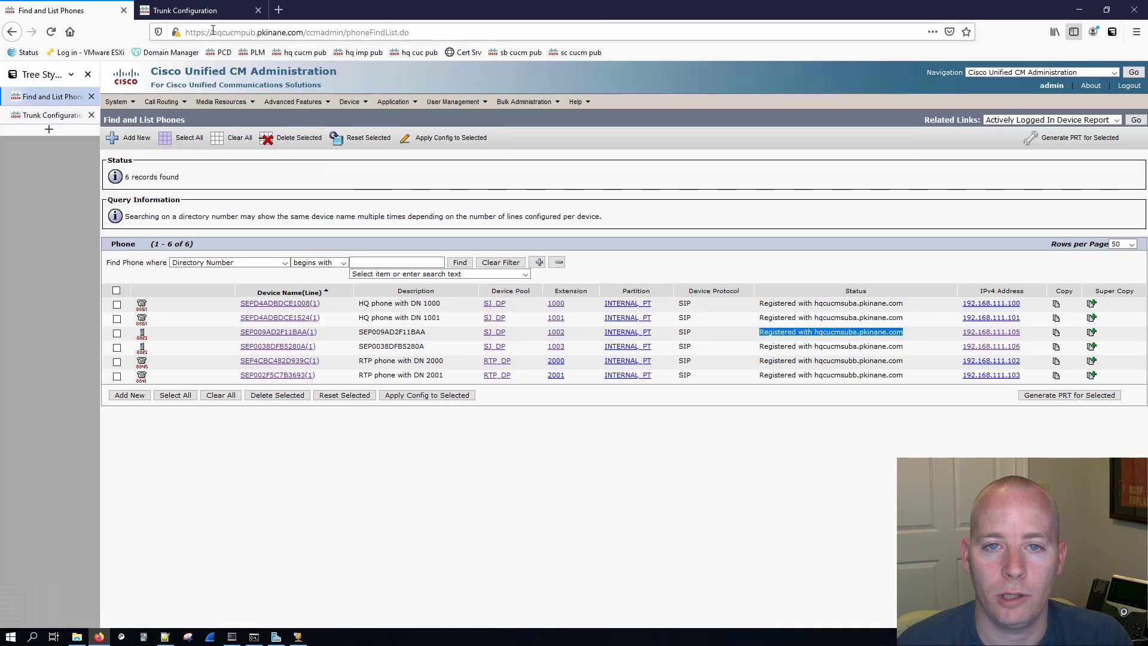
left_click_drag(212, 32, 298, 33)
right_click(298, 34)
left_click(330, 73)
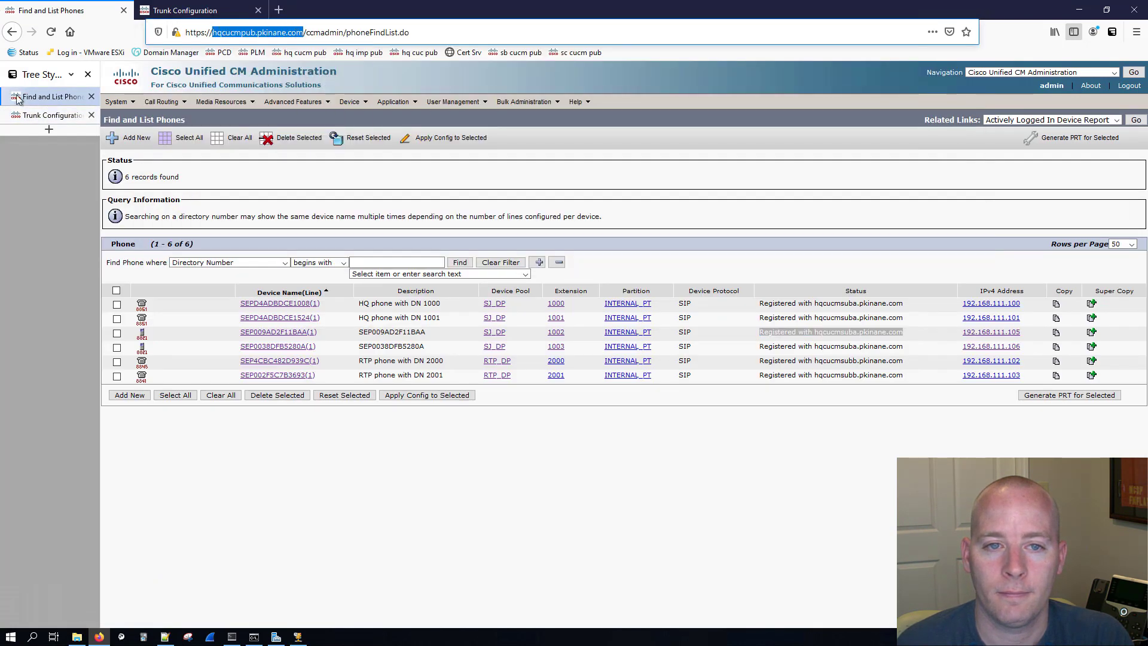
left_click(46, 116)
left_click(187, 304)
left_click(187, 304)
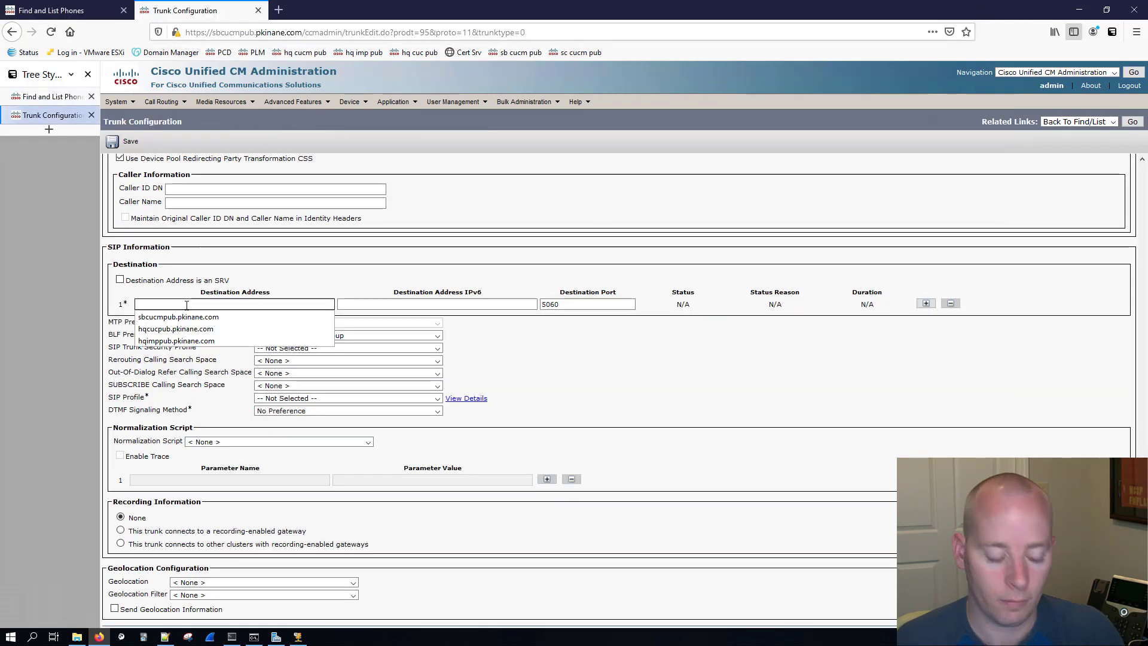
key("ctrl+v")
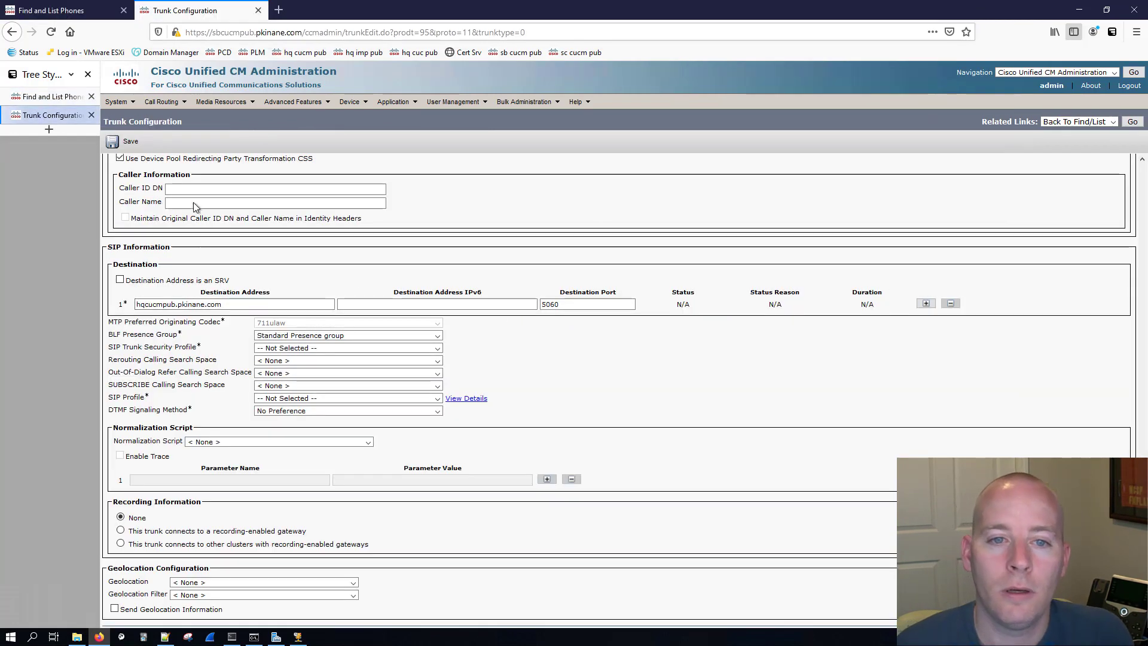
left_click(131, 144)
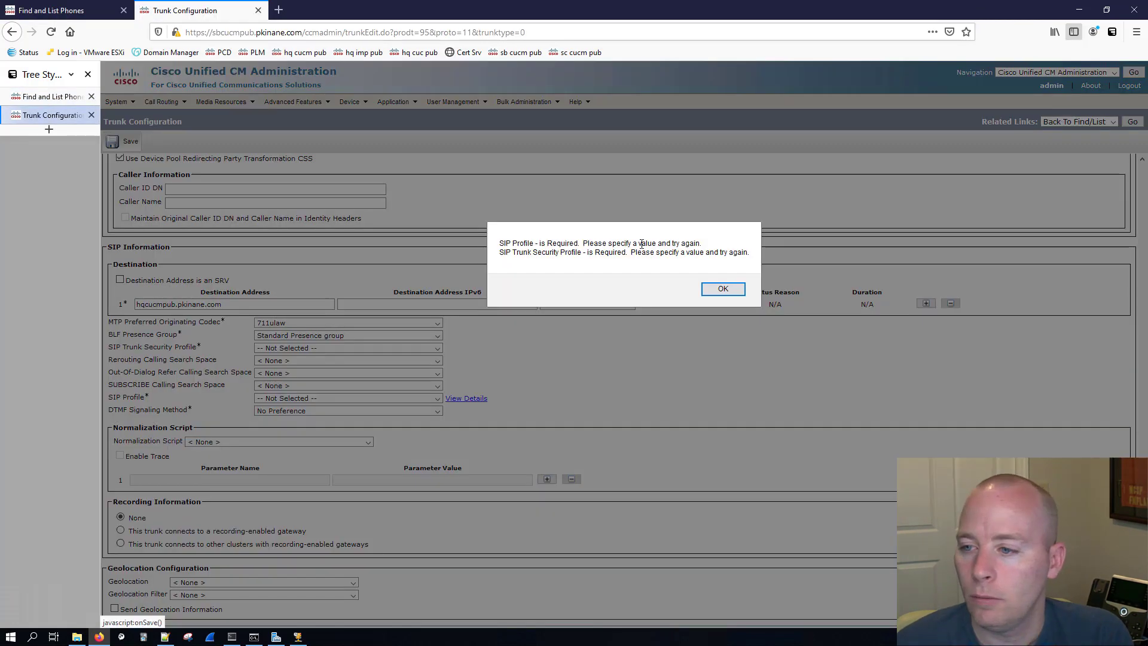
left_click(741, 291)
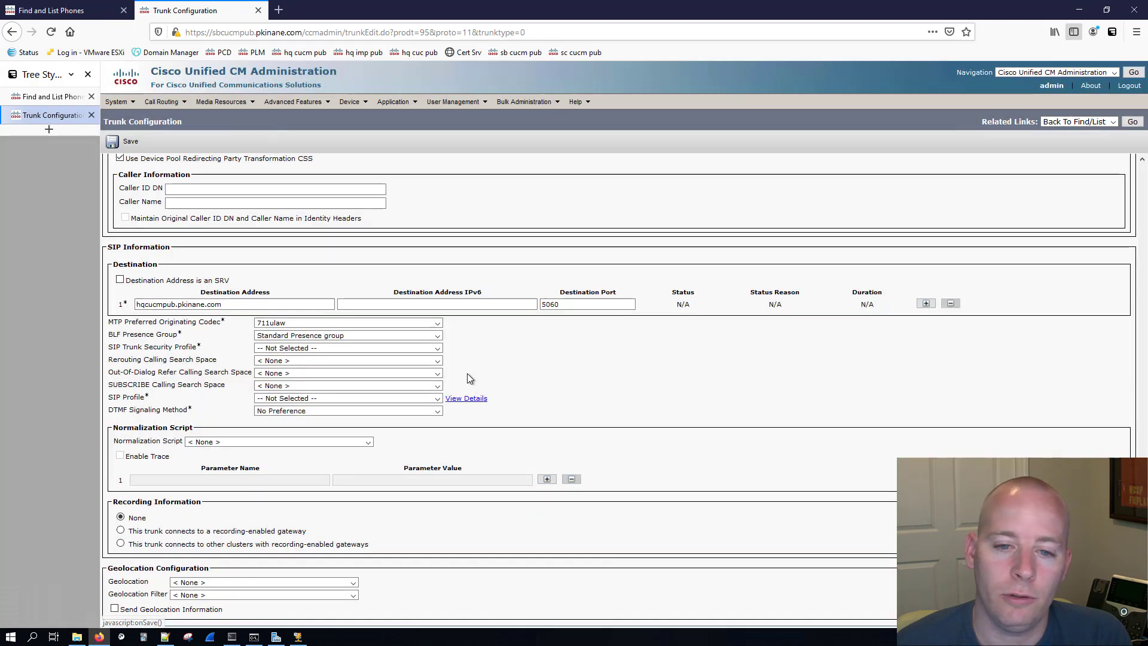
Set the trunk's security profile to Non Secure SIP Trunk Profile and its SIP profile to Standard SIP Profile.
left_click(281, 350)
left_click(299, 372)
left_click(265, 398)
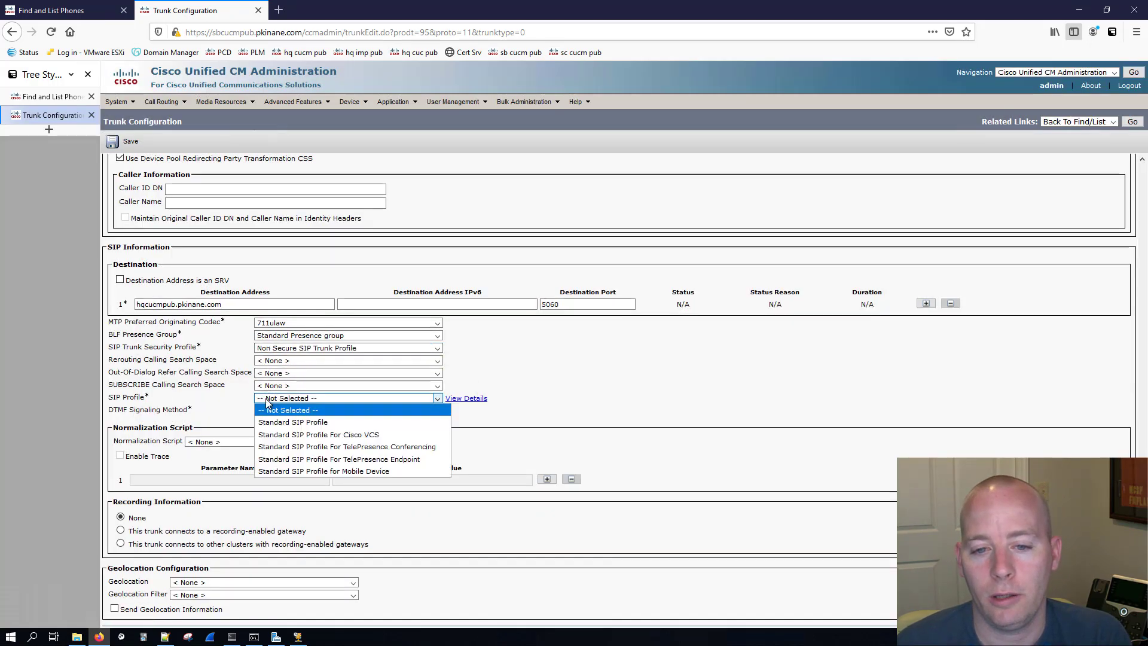
left_click(310, 423)
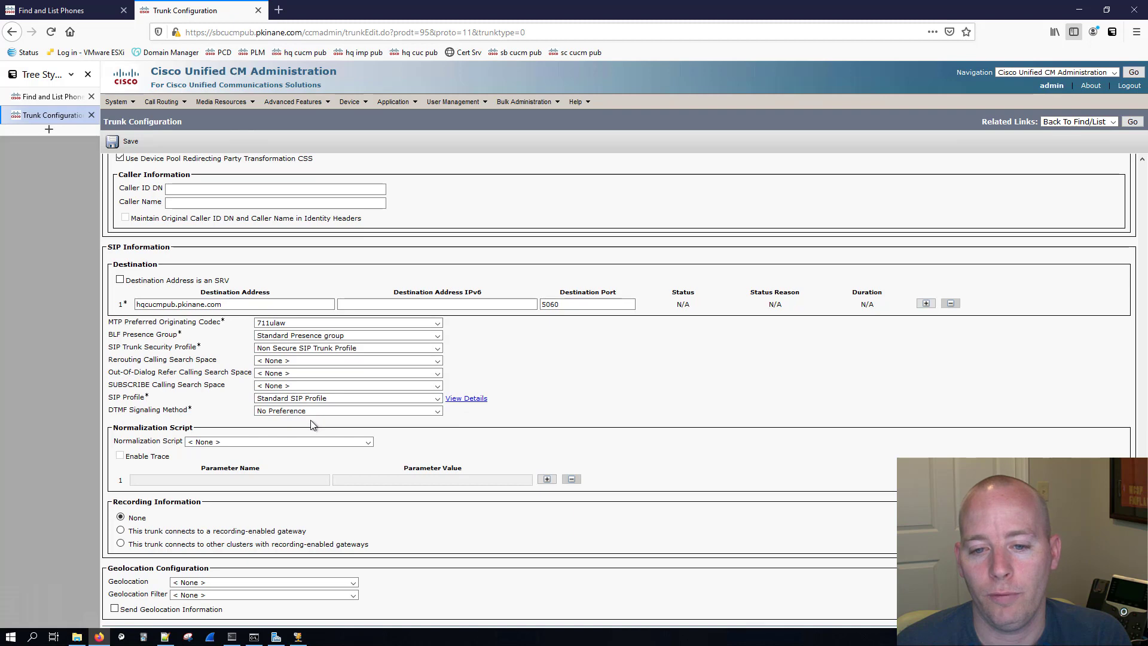
Save the SIP_TRUNK_TO_HQ trunk, acknowledge the notice, and reset the trunk.
left_click(130, 141)
left_click(821, 292)
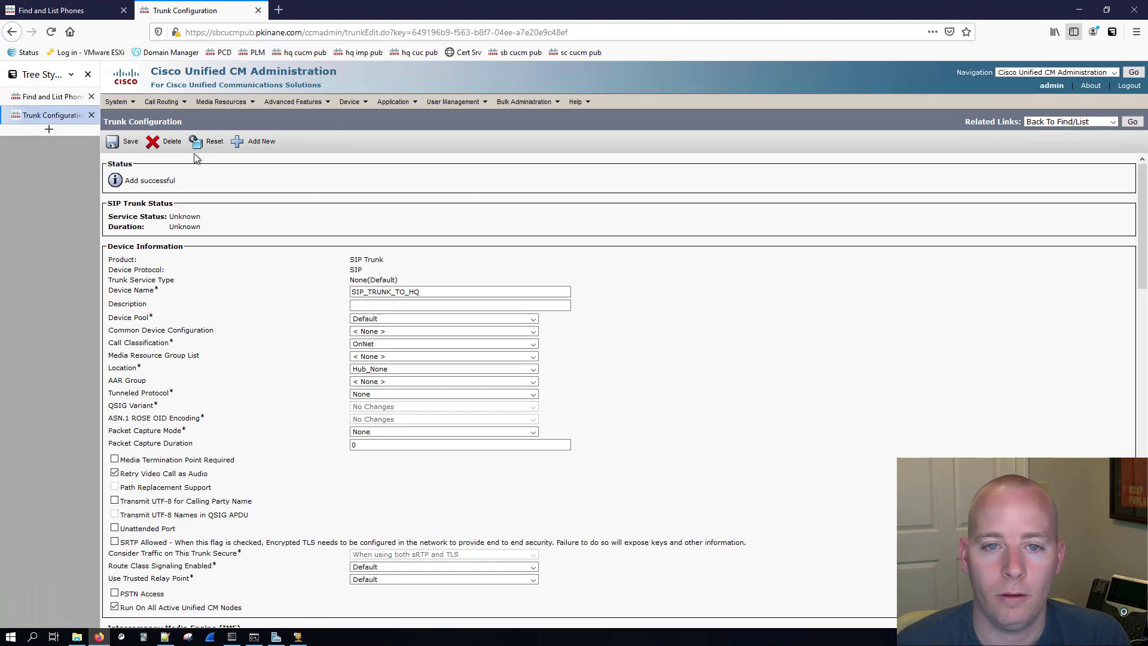
left_click(216, 144)
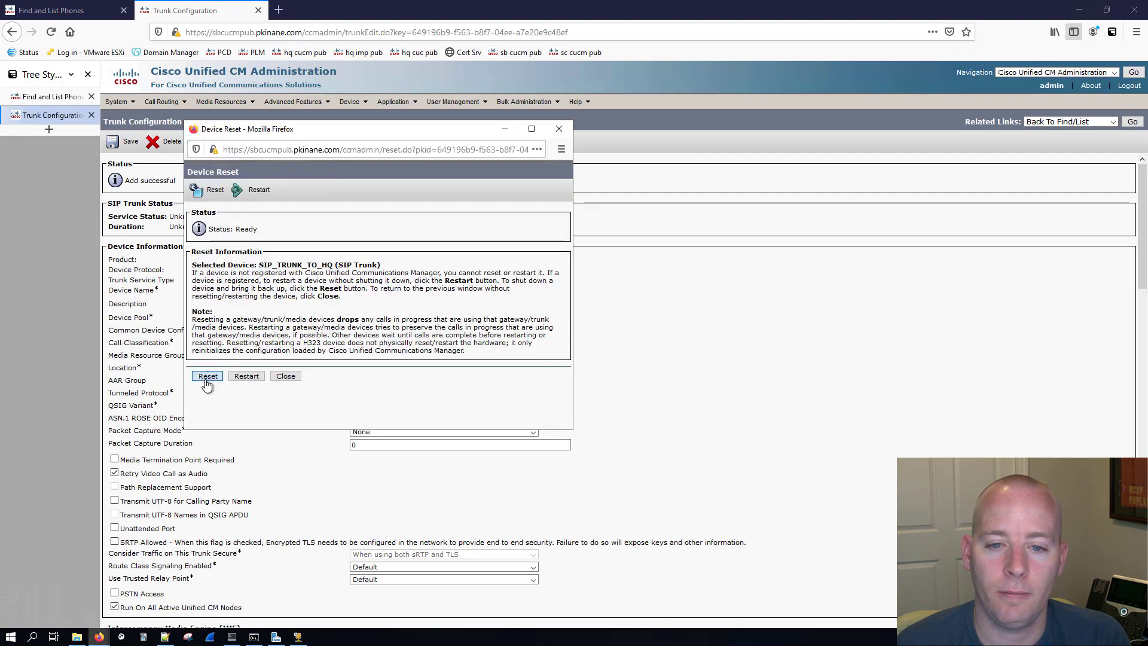
left_click(208, 376)
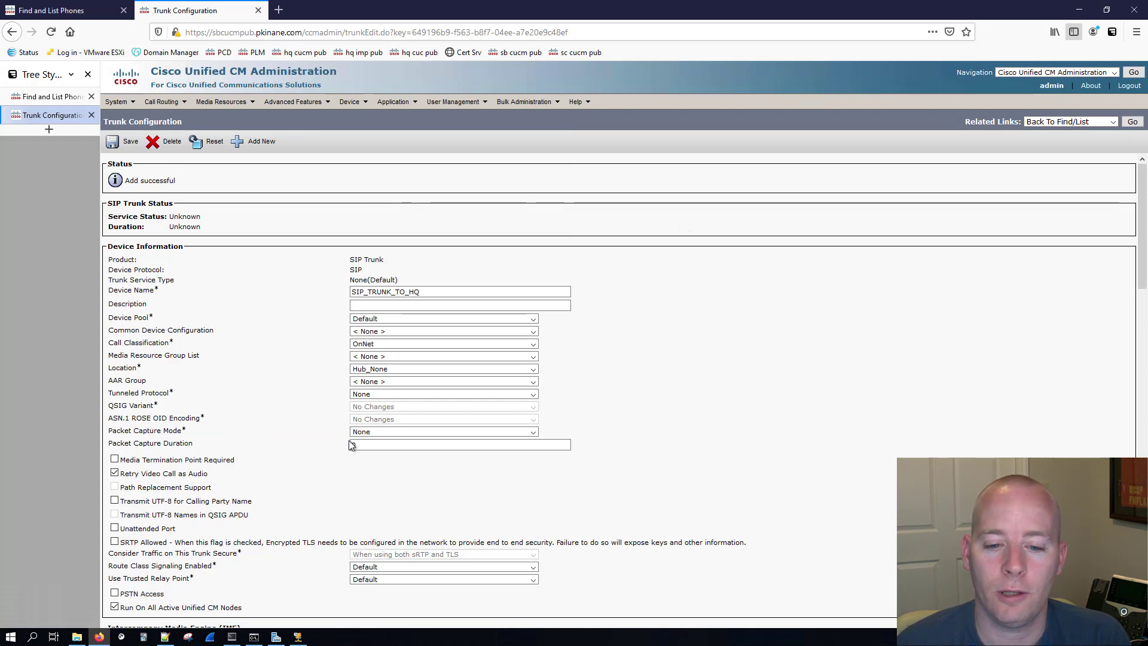
Switch to SuperPuTTY and close all open terminal sessions.
left_click(233, 637)
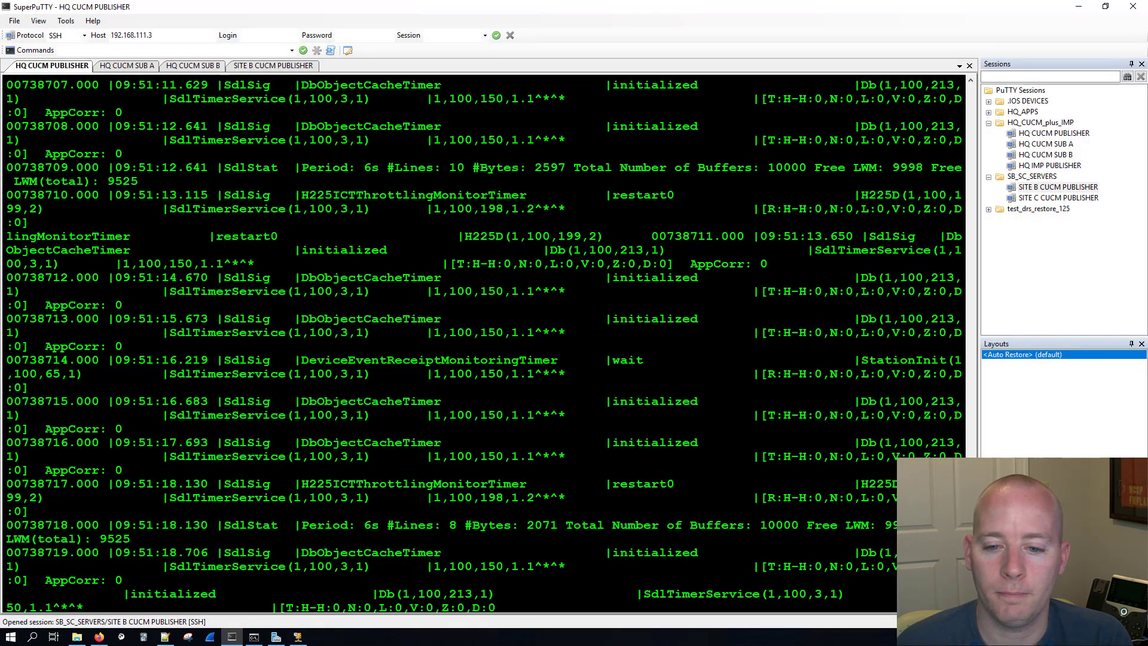
left_click(90, 51)
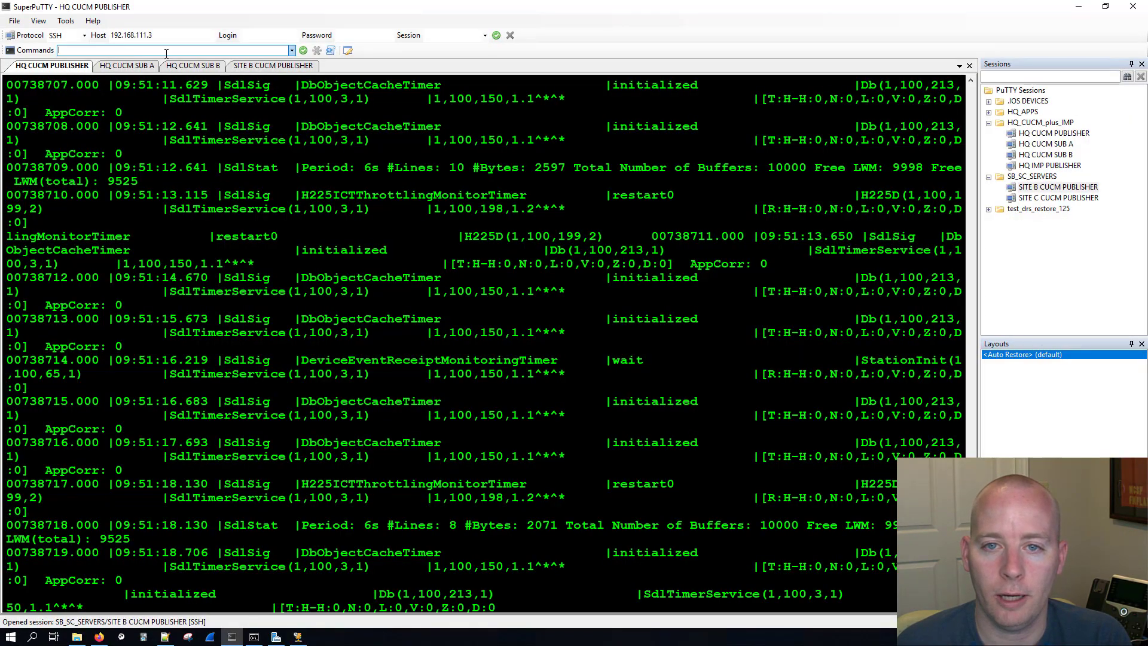
right_click(39, 70)
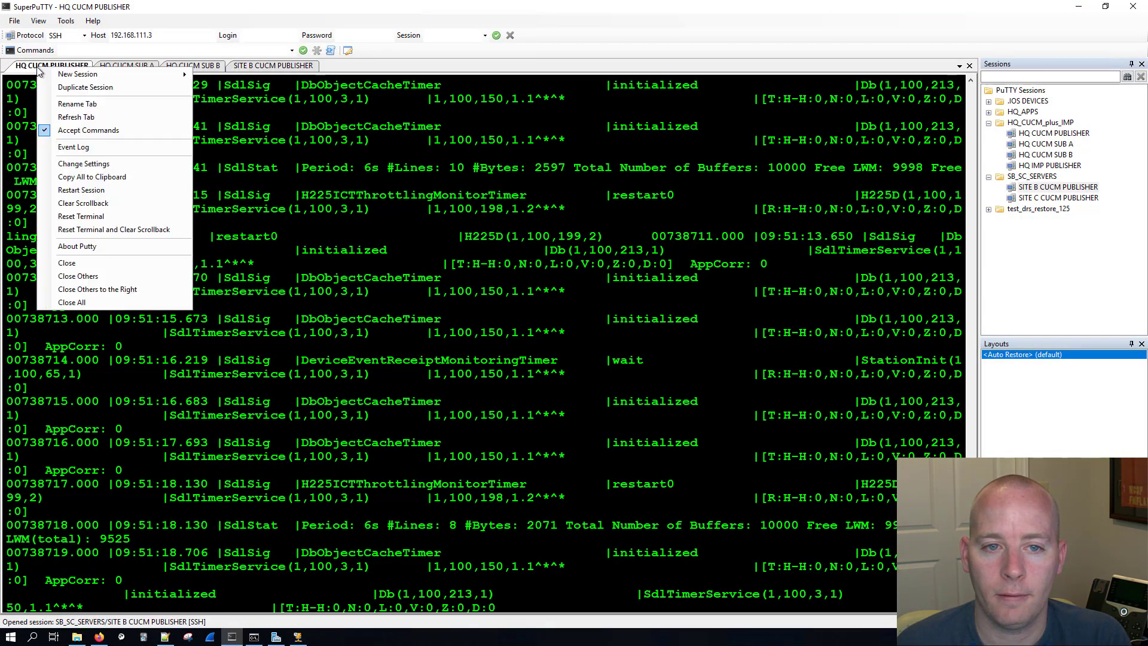
left_click(24, 70)
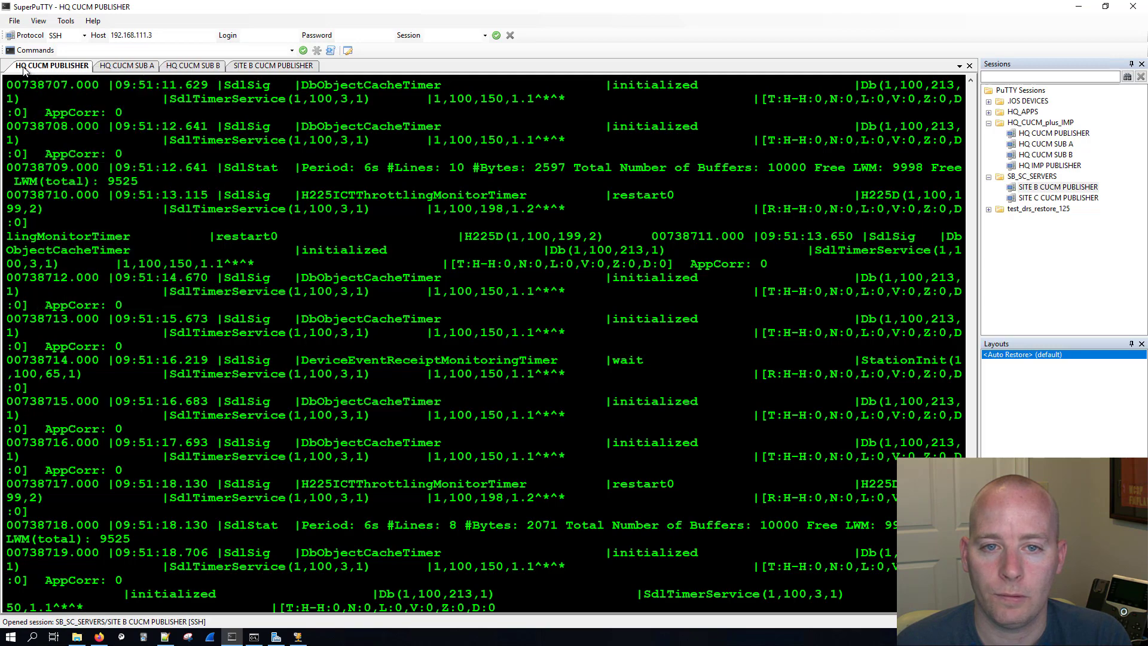
right_click(343, 67)
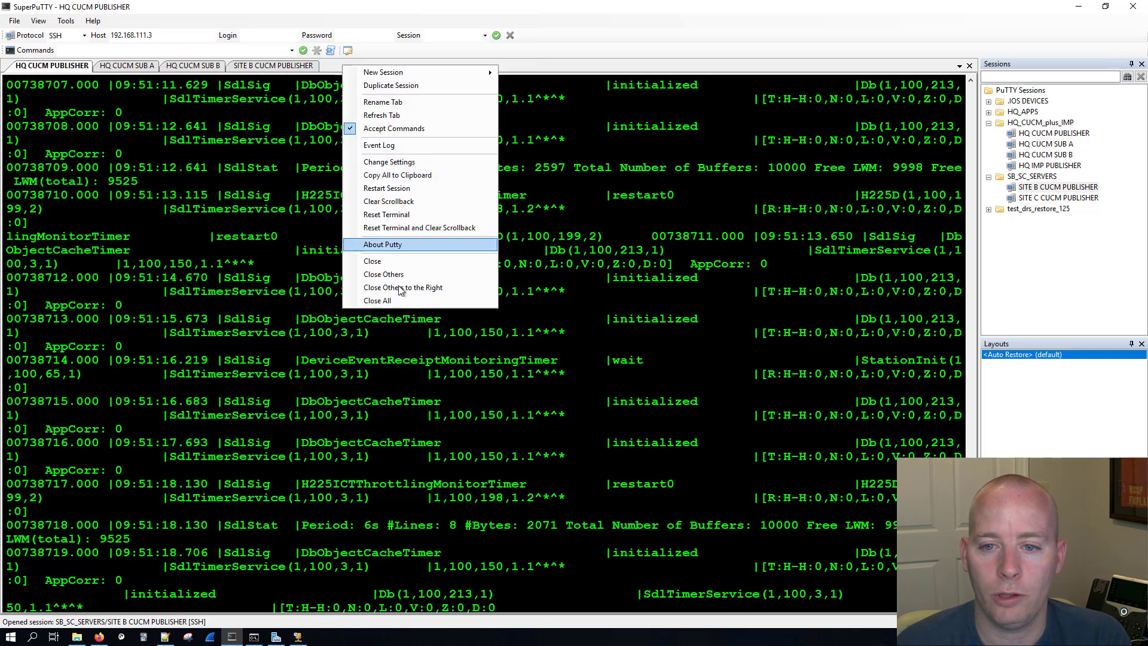
left_click(399, 300)
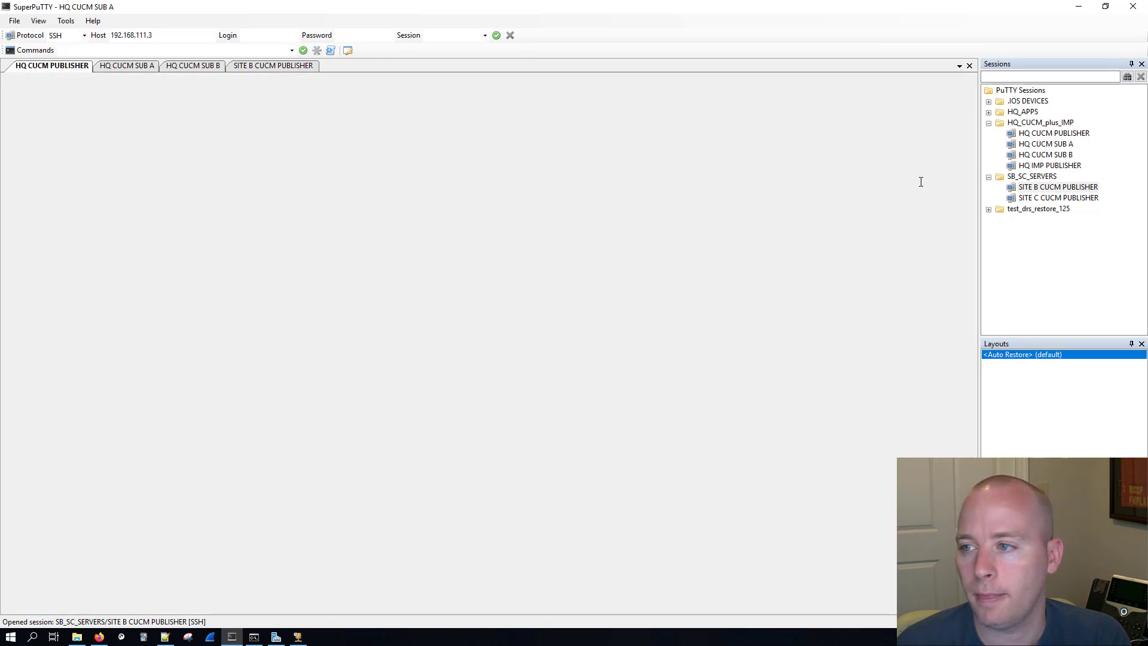
Open new sessions to HQ CUCM PUBLISHER, HQ CUCM SUB A, HQ CUCM SUB B and SITE B CUCM PUBLISHER.
left_click(1063, 134)
double_click(1065, 147)
double_click(1065, 157)
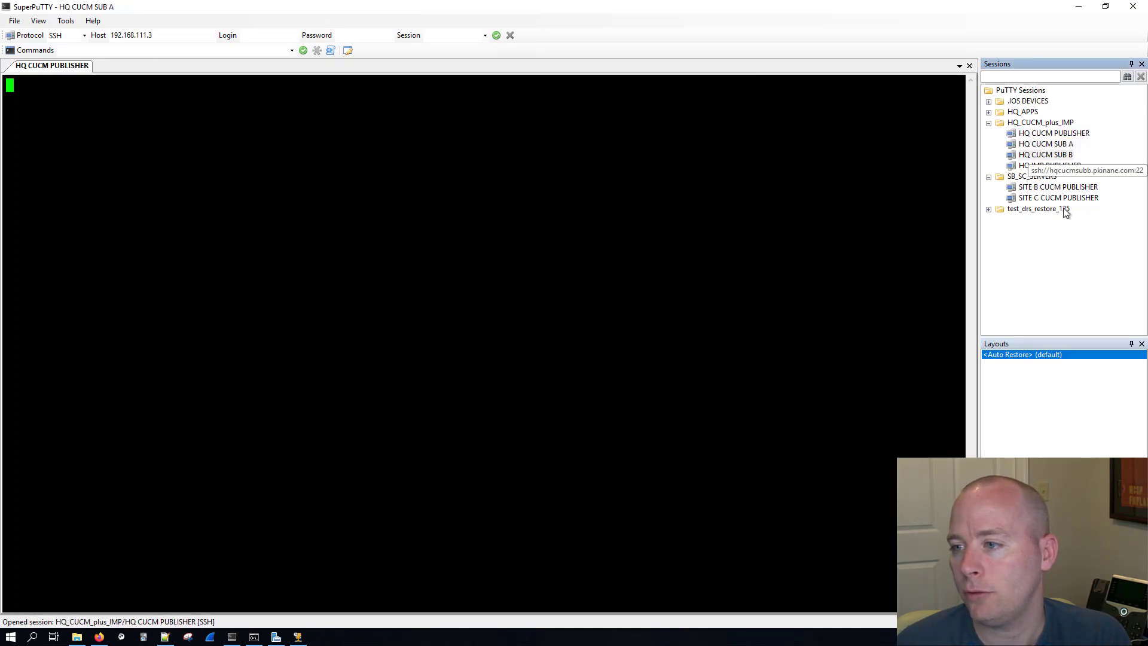
double_click(1049, 187)
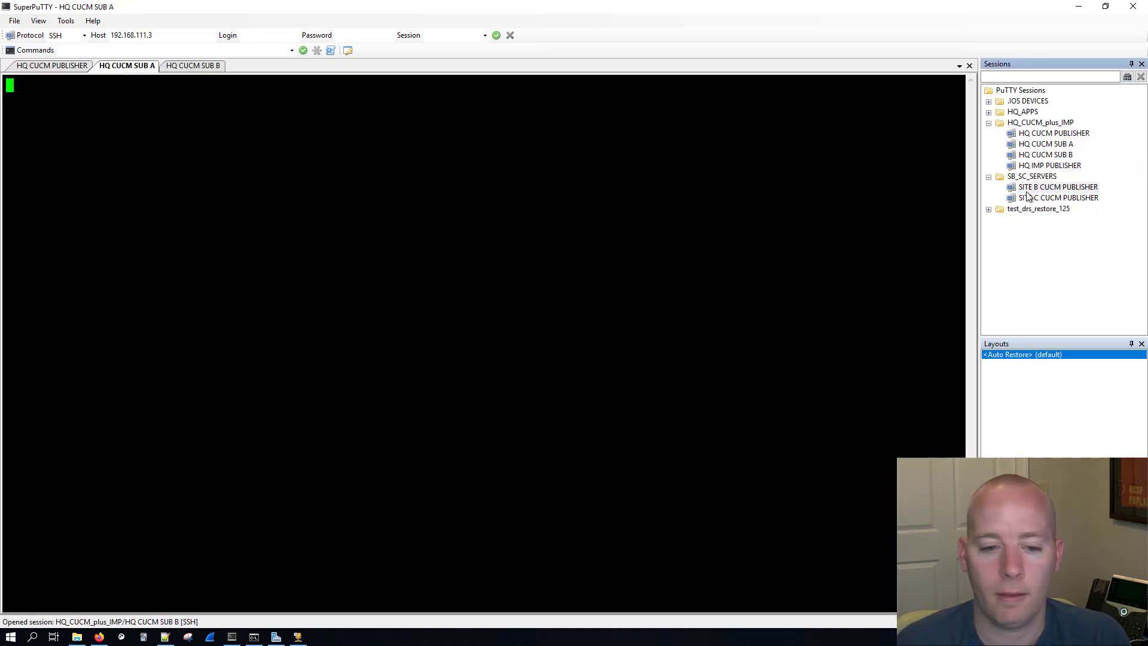
Delete the old session logs from the terminal_sessions folder, skipping all files in use, and minimize the folder window.
left_click(76, 637)
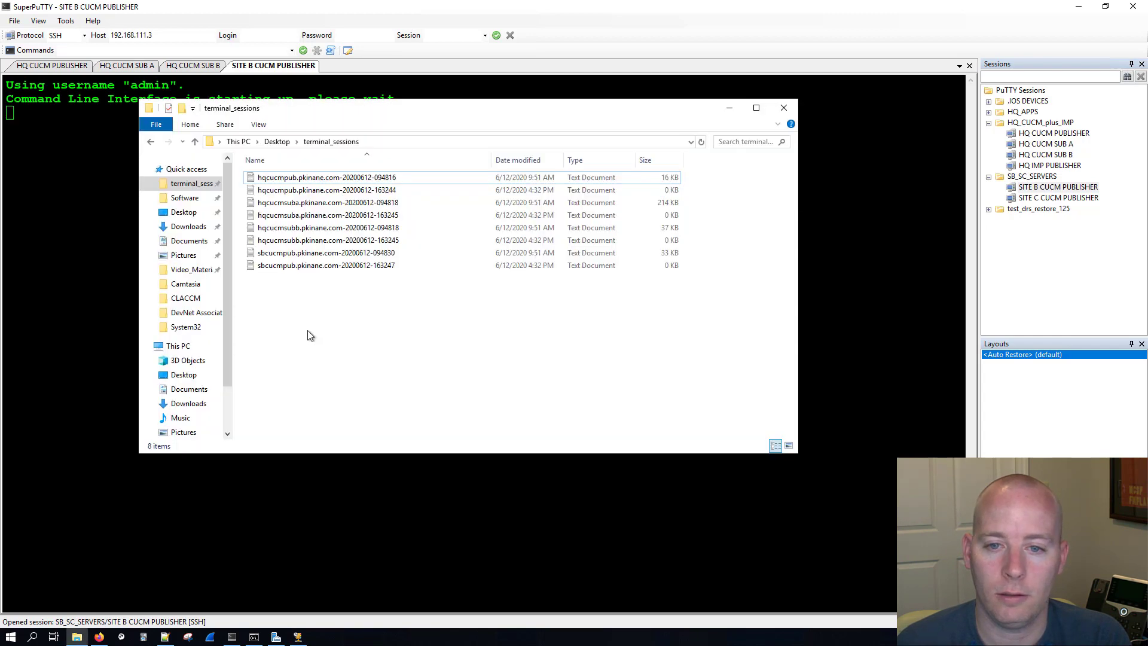
left_click_drag(307, 330, 311, 174)
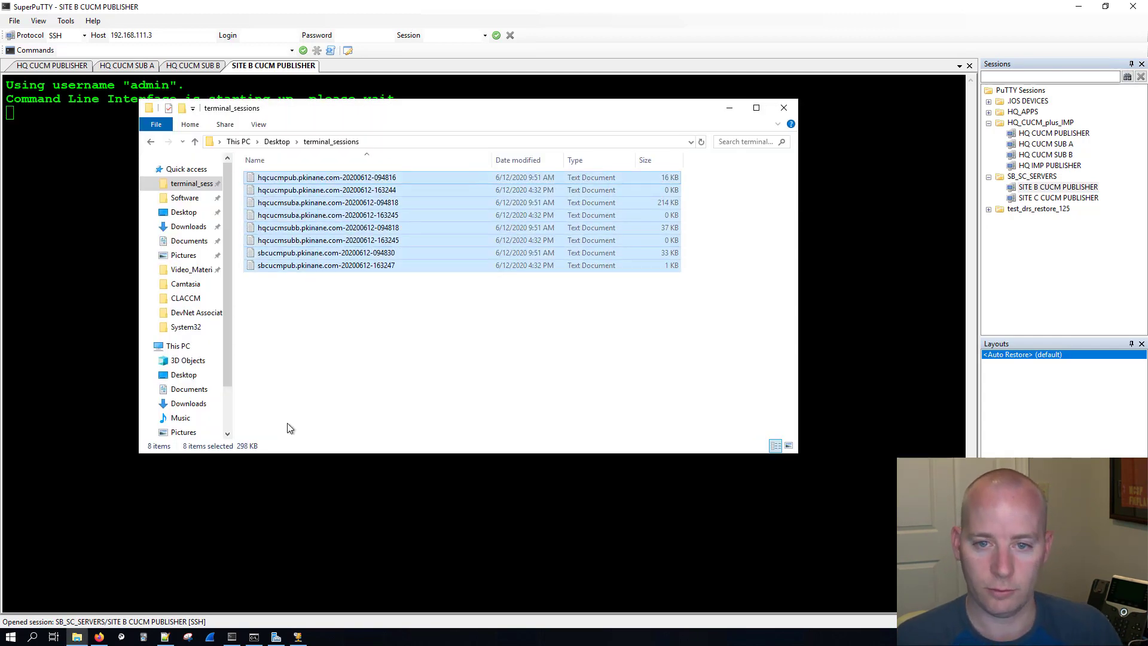
key("Delete")
left_click(594, 291)
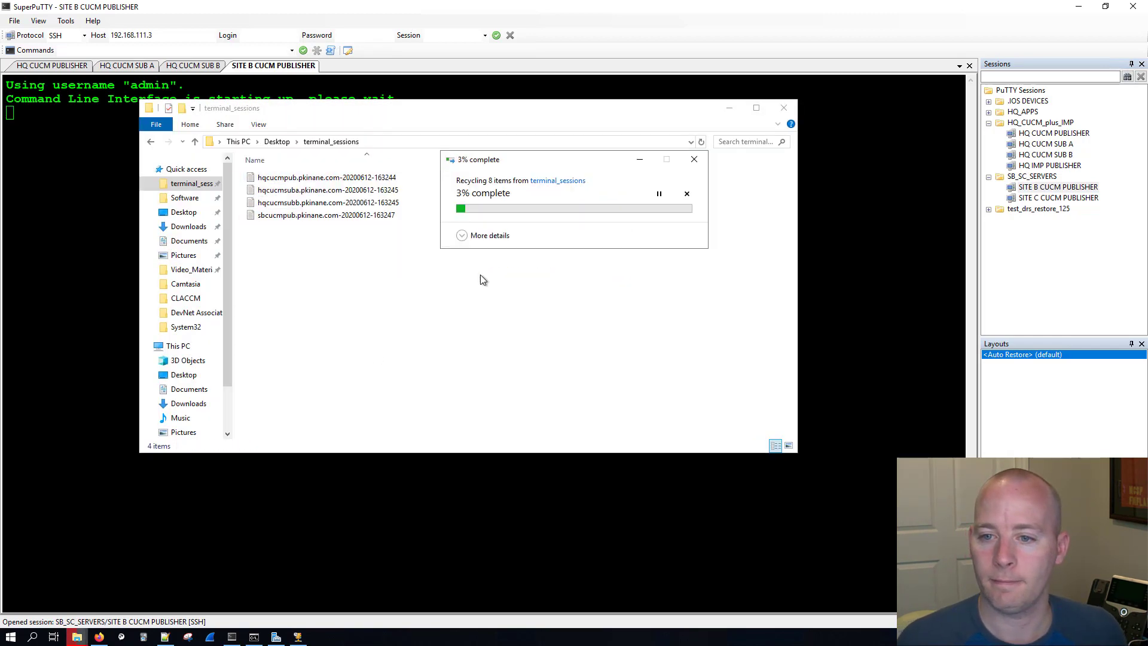
left_click(461, 270)
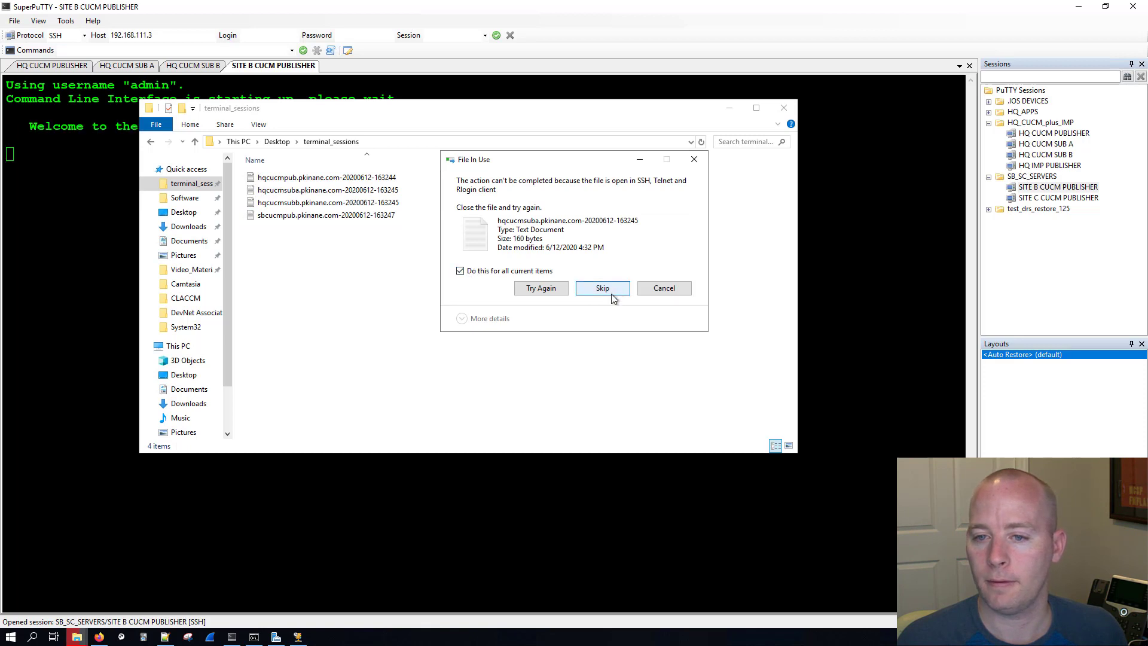
left_click(612, 298)
left_click(731, 109)
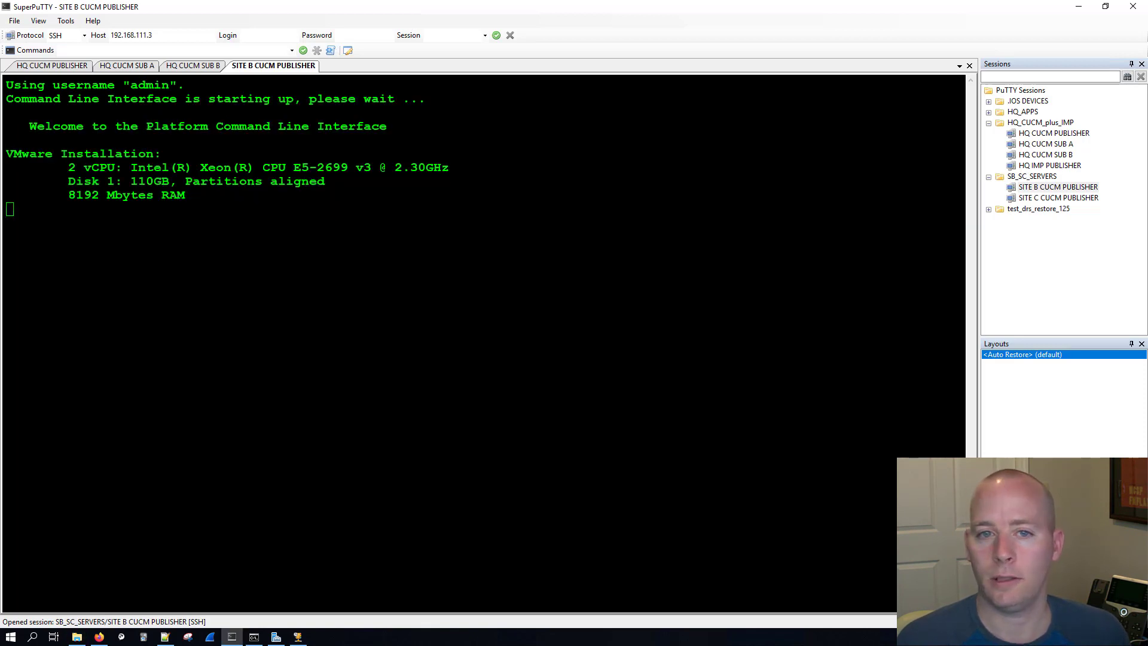
Send "file tail activelog cm/trace/ccm/sdl recent" to all sessions and check the HQ CUCM PUBLISHER output.
left_click(292, 50)
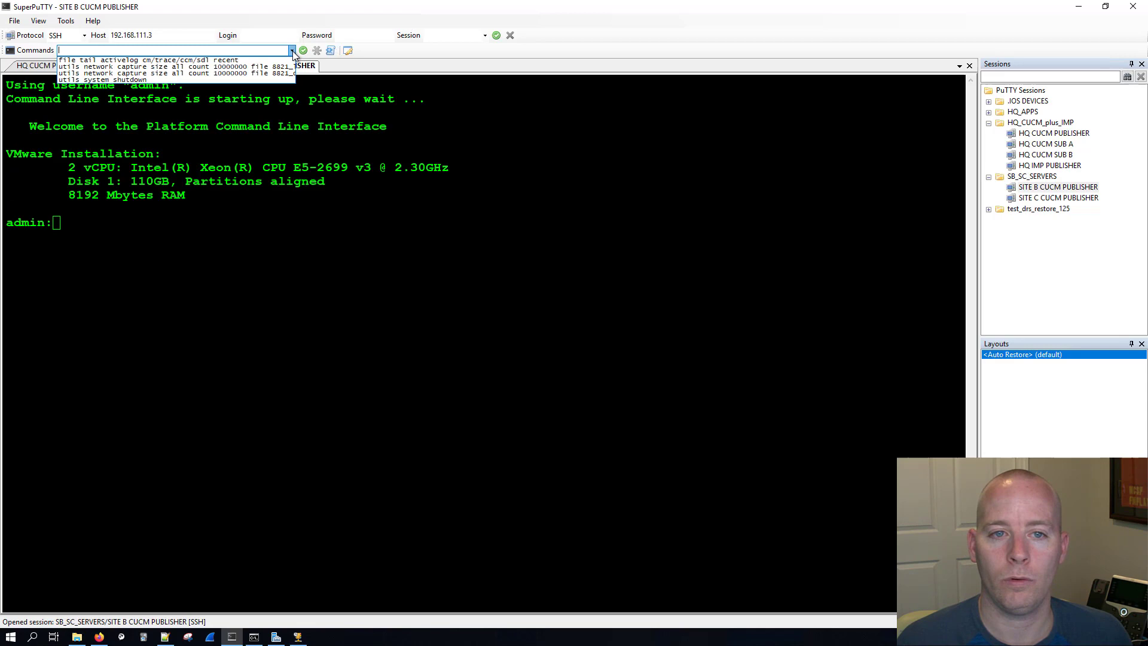
left_click(175, 60)
key("Return")
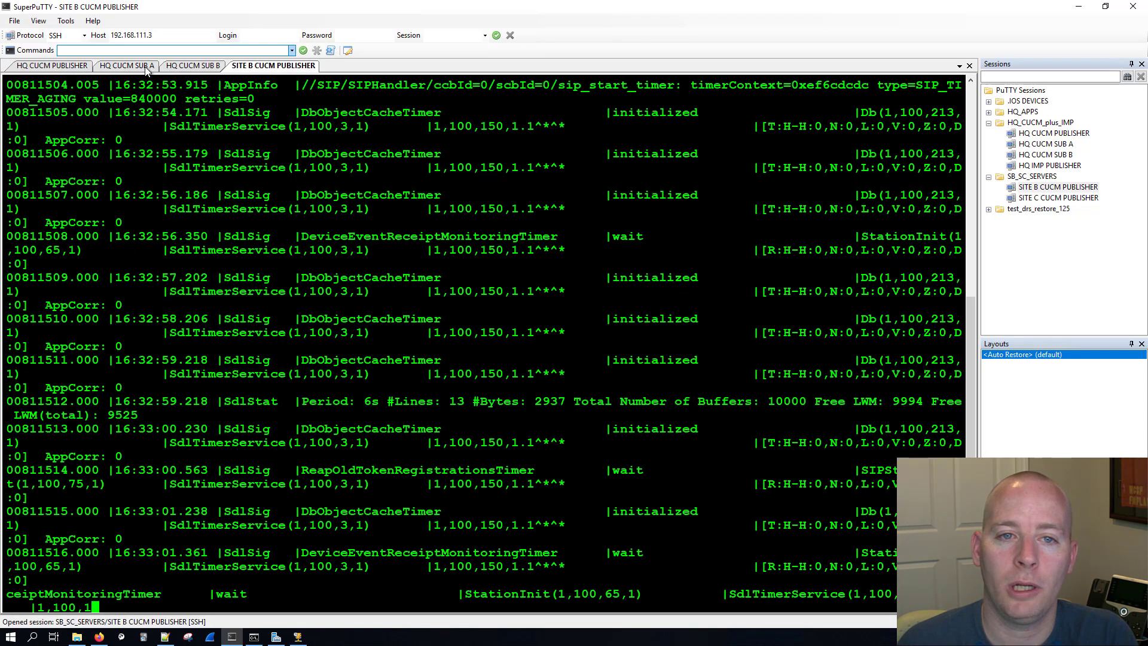
left_click(81, 71)
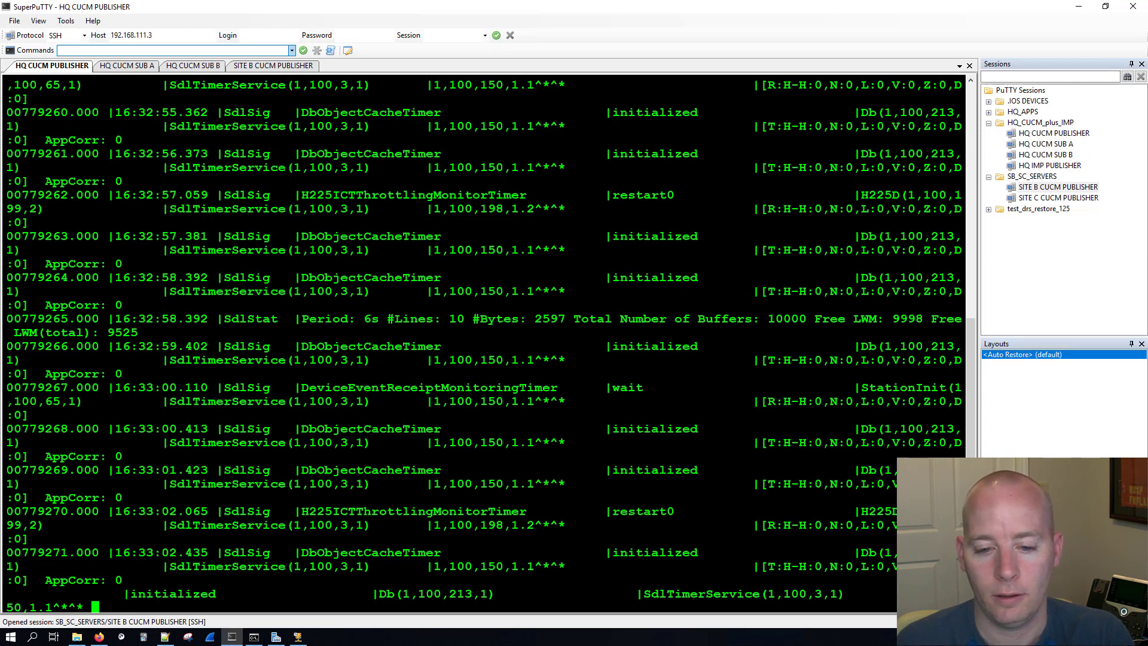
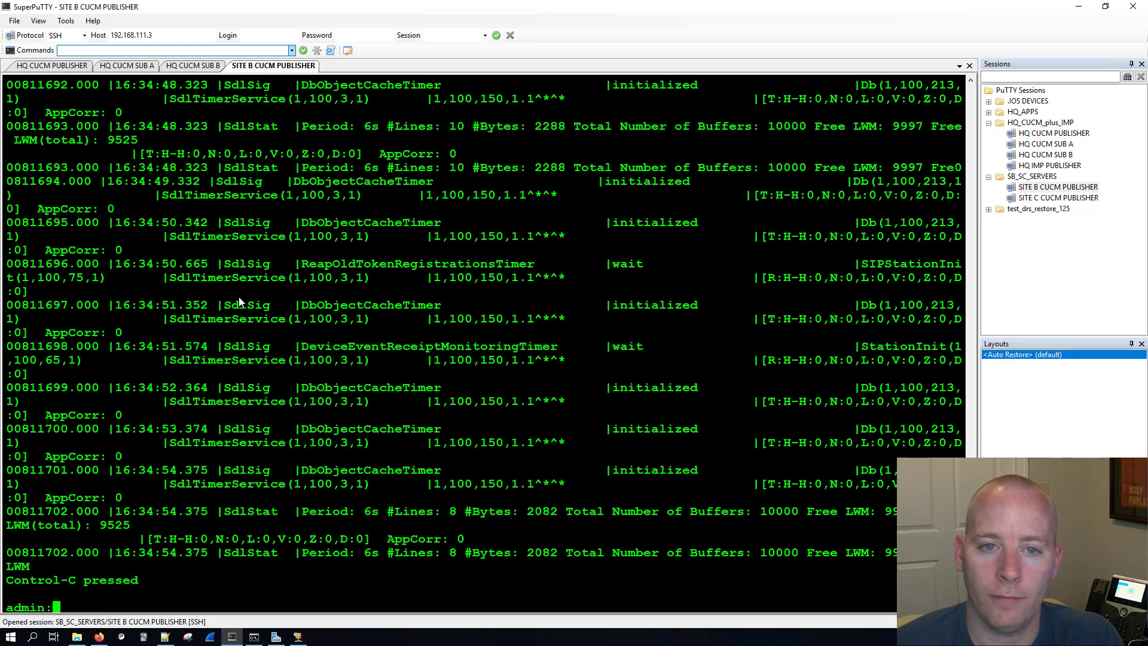
Select the terminal_sessions folder path, then in Notepad++ close the old hqcucmsuba log and clear the earlier search results.
left_click(77, 636)
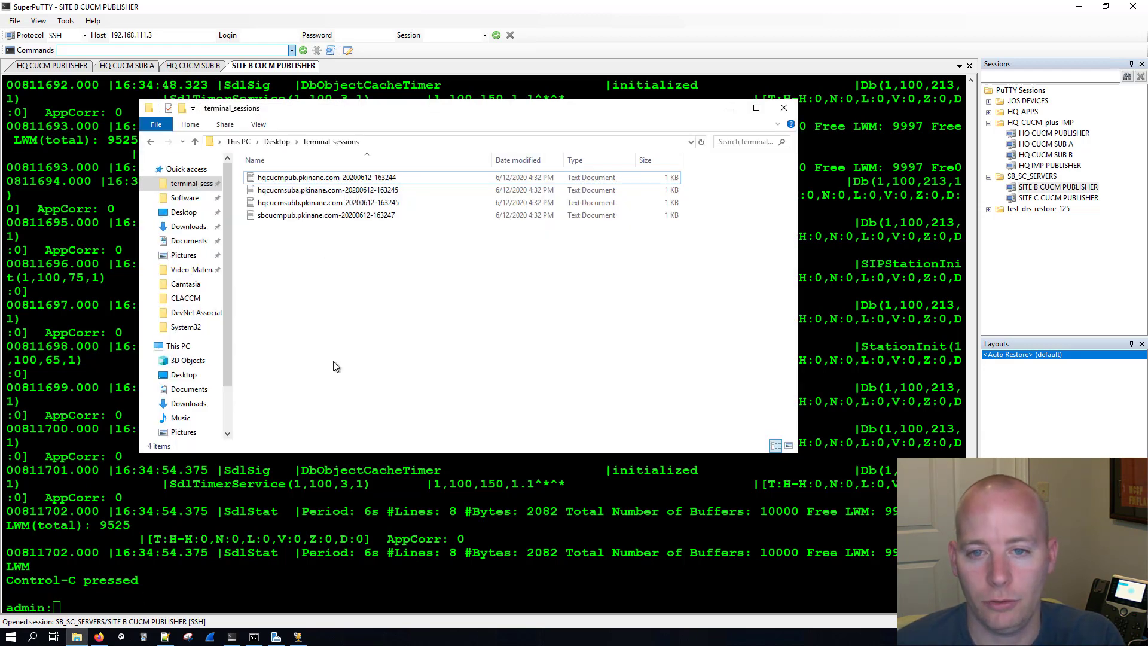
left_click(384, 144)
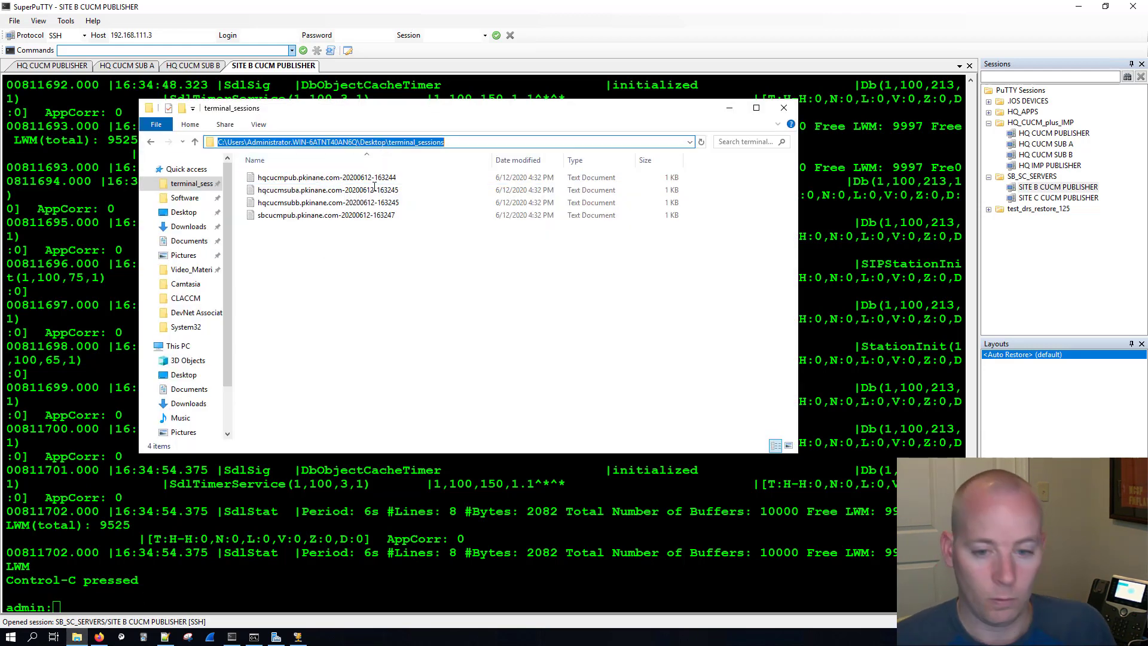
left_click(165, 636)
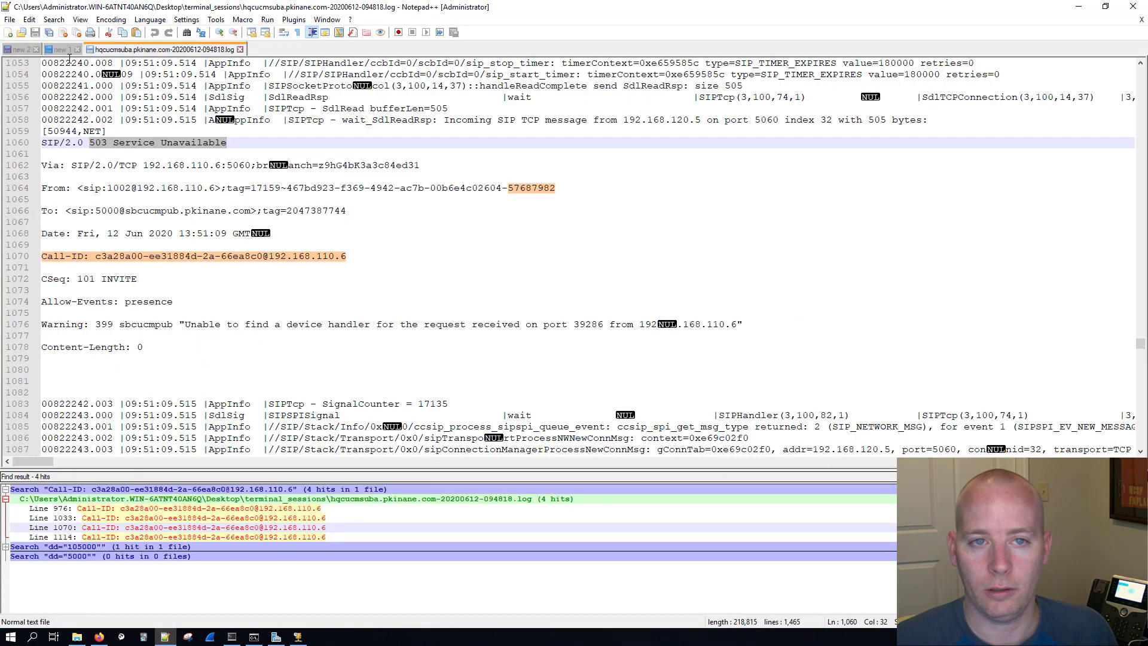
left_click(240, 49)
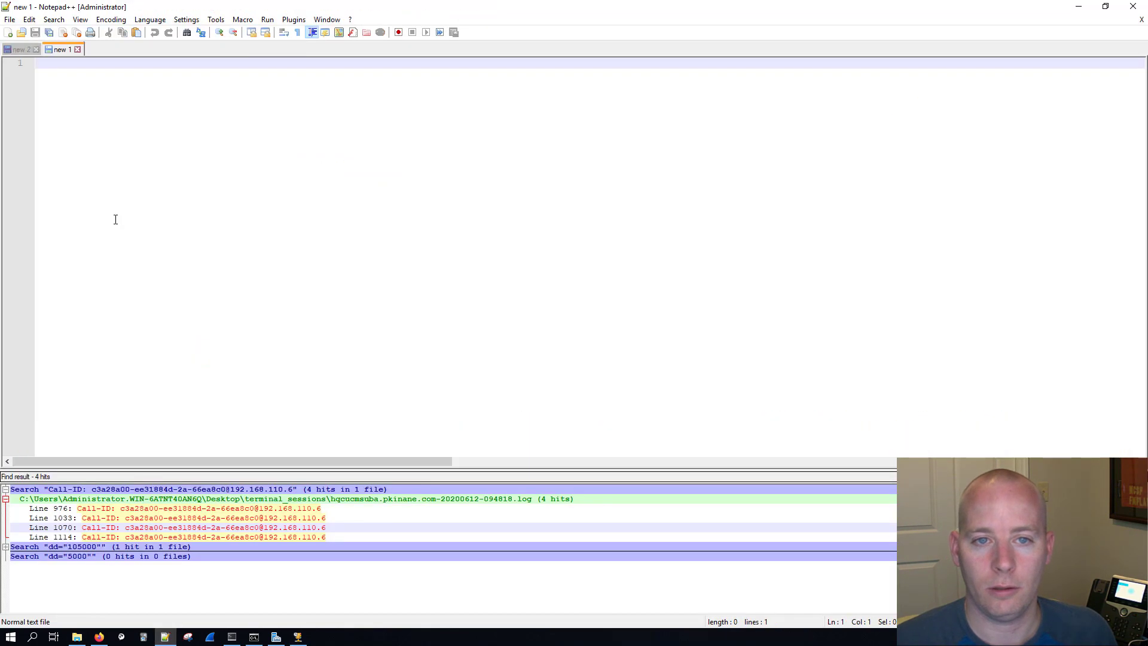
right_click(197, 517)
left_click(245, 498)
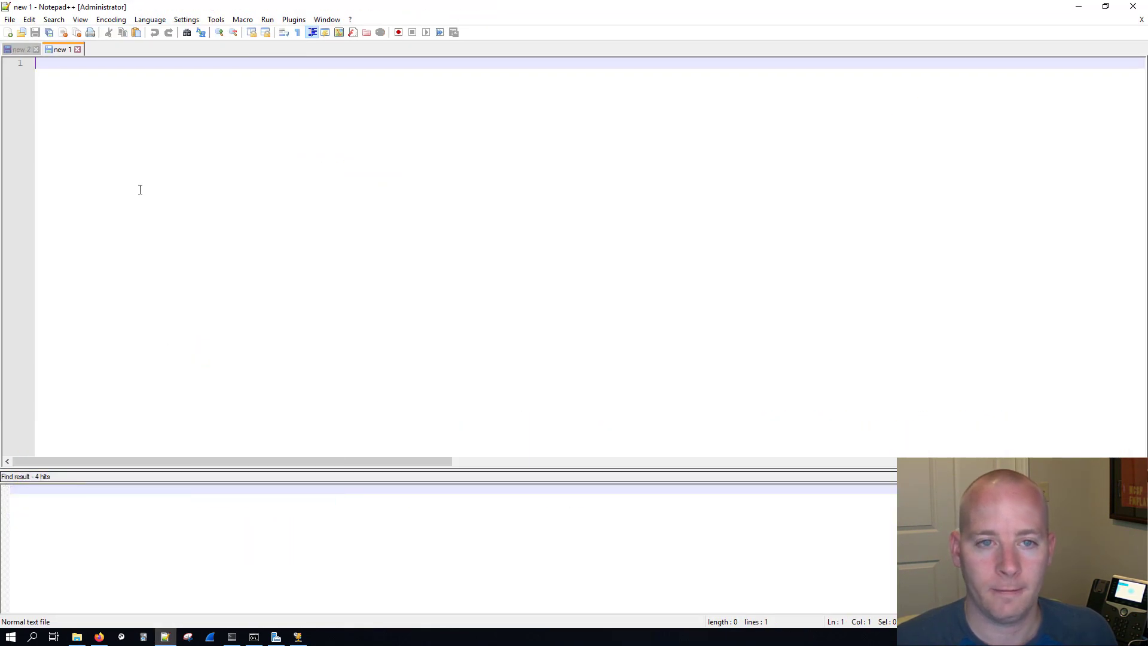
Search all files in the terminal_sessions folder for dd="105000".
key("ctrl+shift+f")
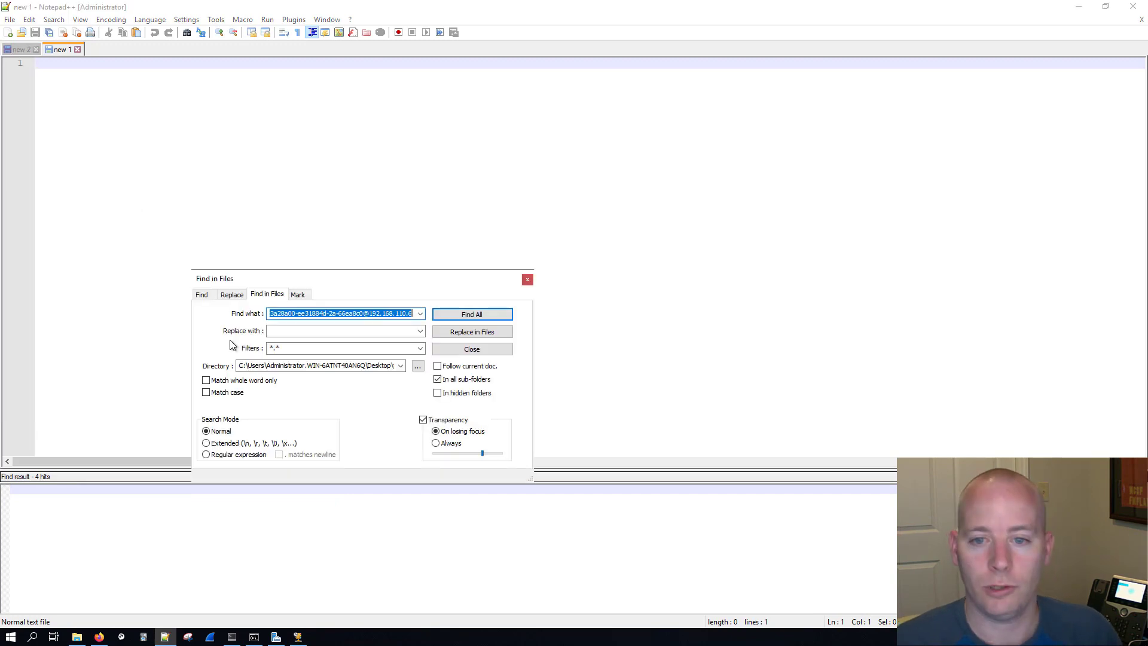
double_click(317, 365)
double_click(334, 313)
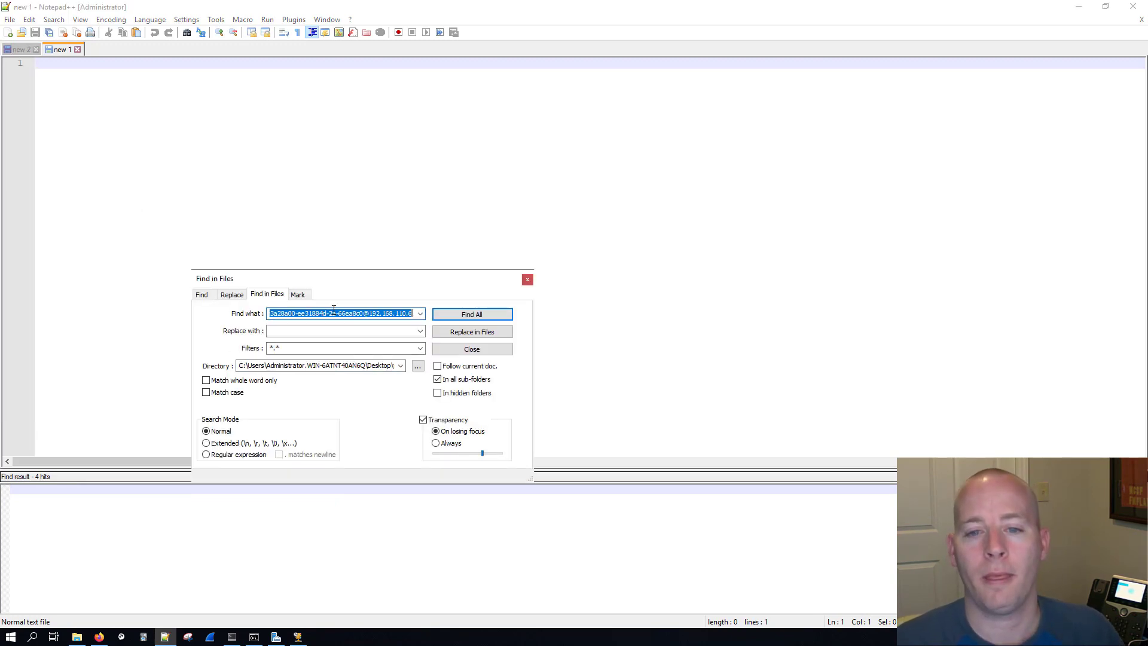
type("dd=\"")
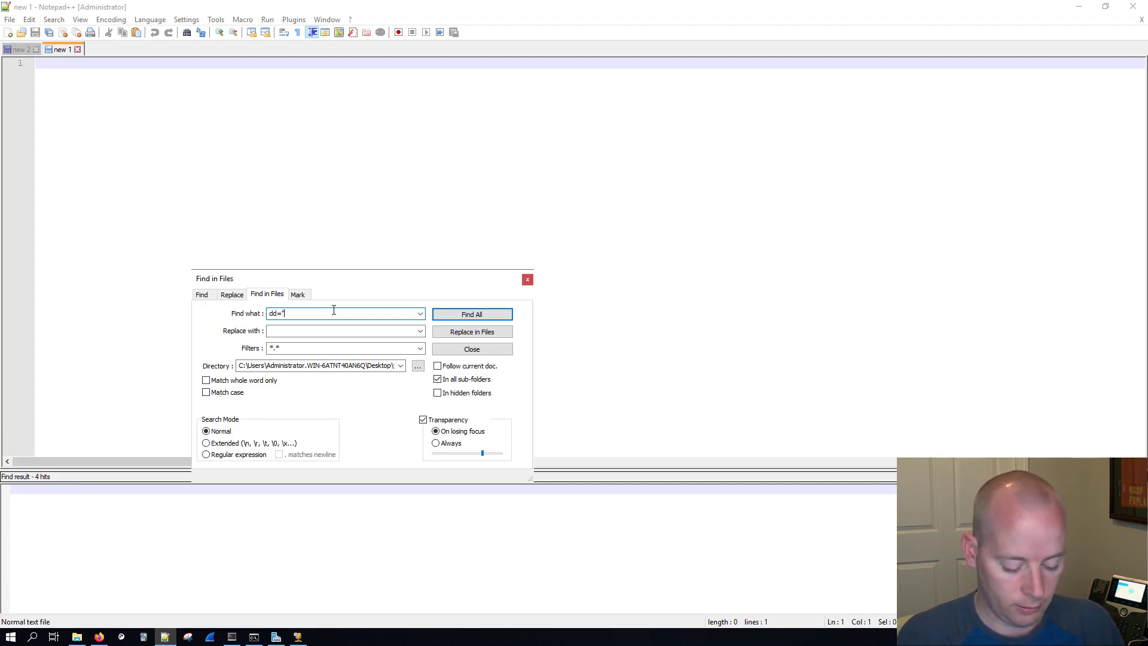
type("10500")
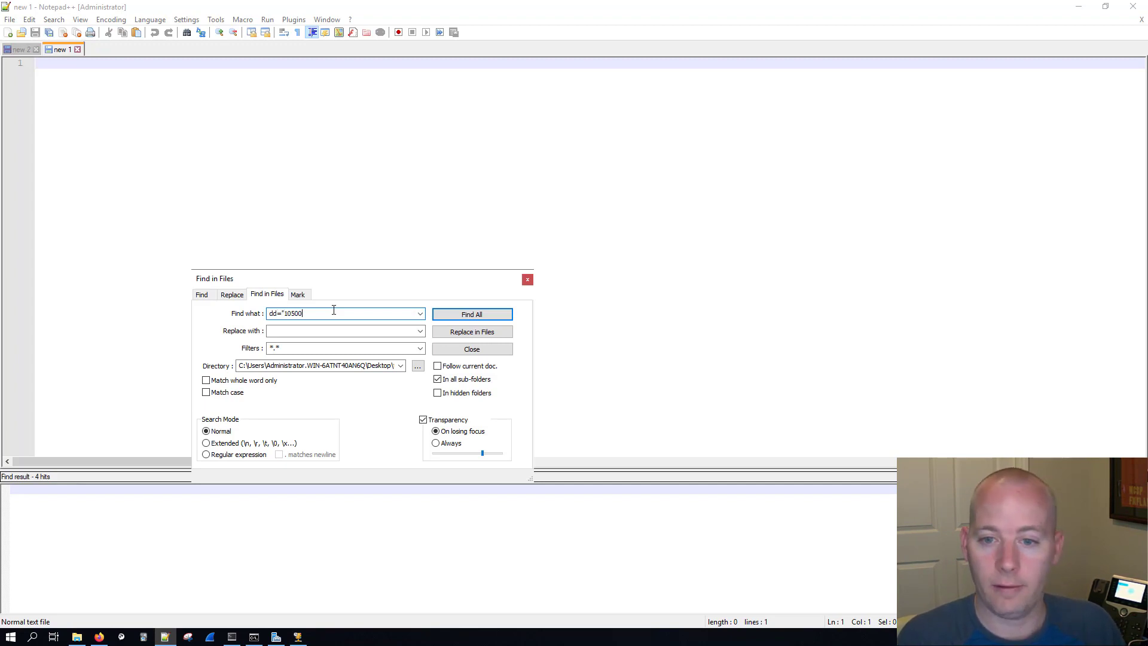
type("0")
type("\"")
key("Return")
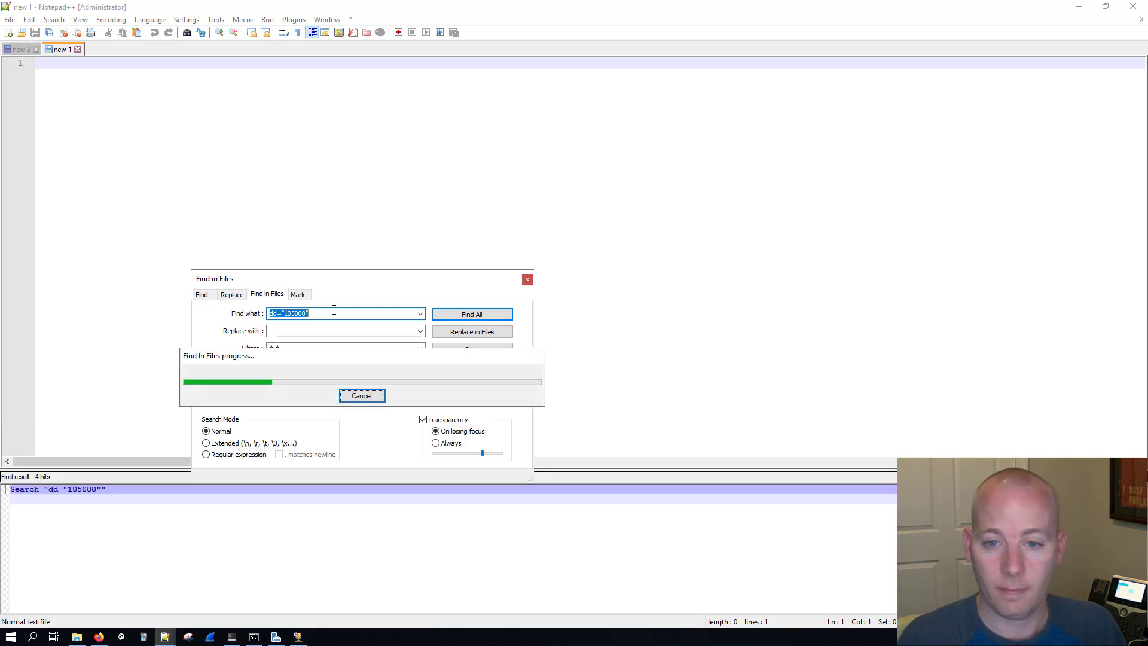
Open the dd="105000" match in the hqcucmsuba log and examine the digit analysis and the trunk chosen for the call.
double_click(405, 508)
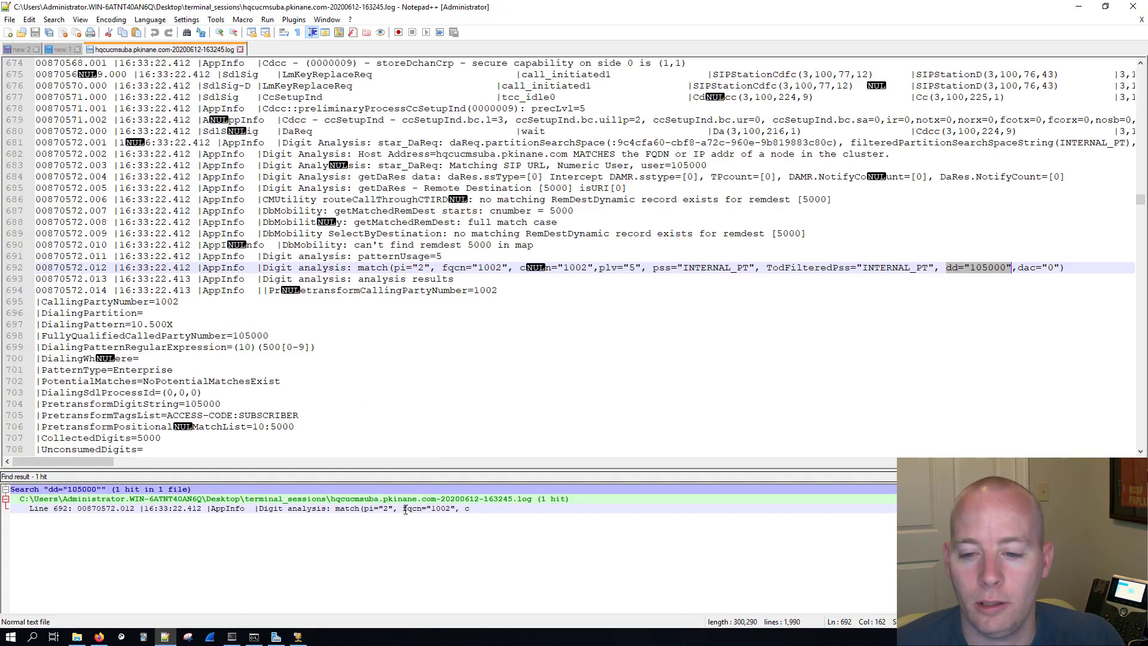
scroll(177, 281, "down", 20)
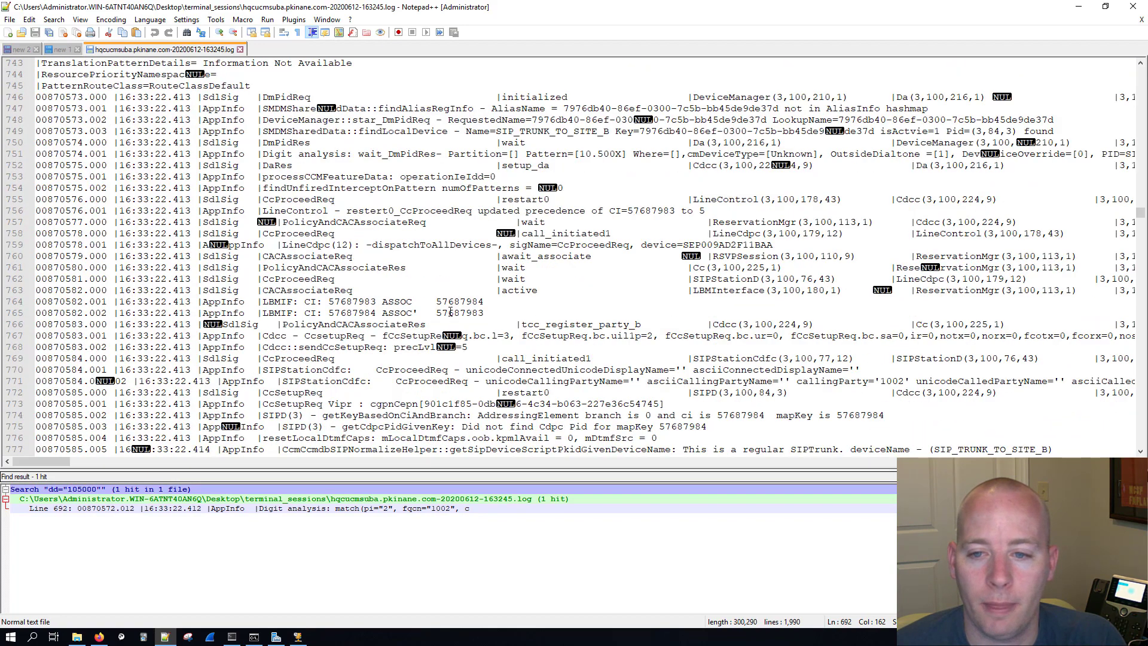
left_click(453, 154)
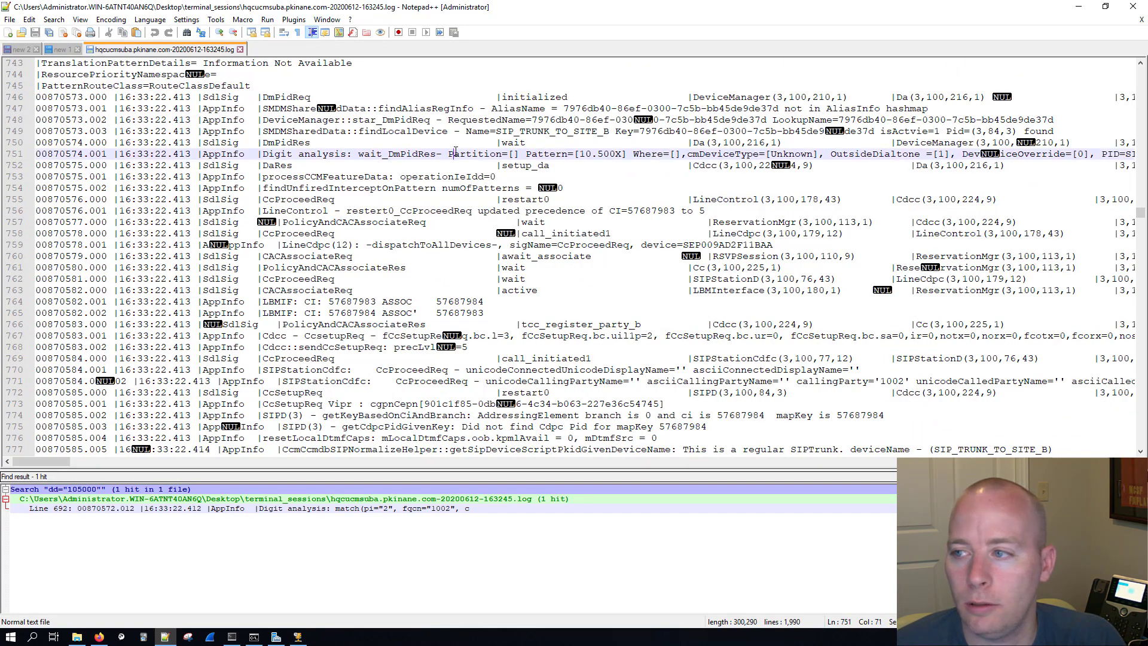
Highlight every occurrence of call identifier 57687983 in the log with the 1st token style.
double_click(357, 303)
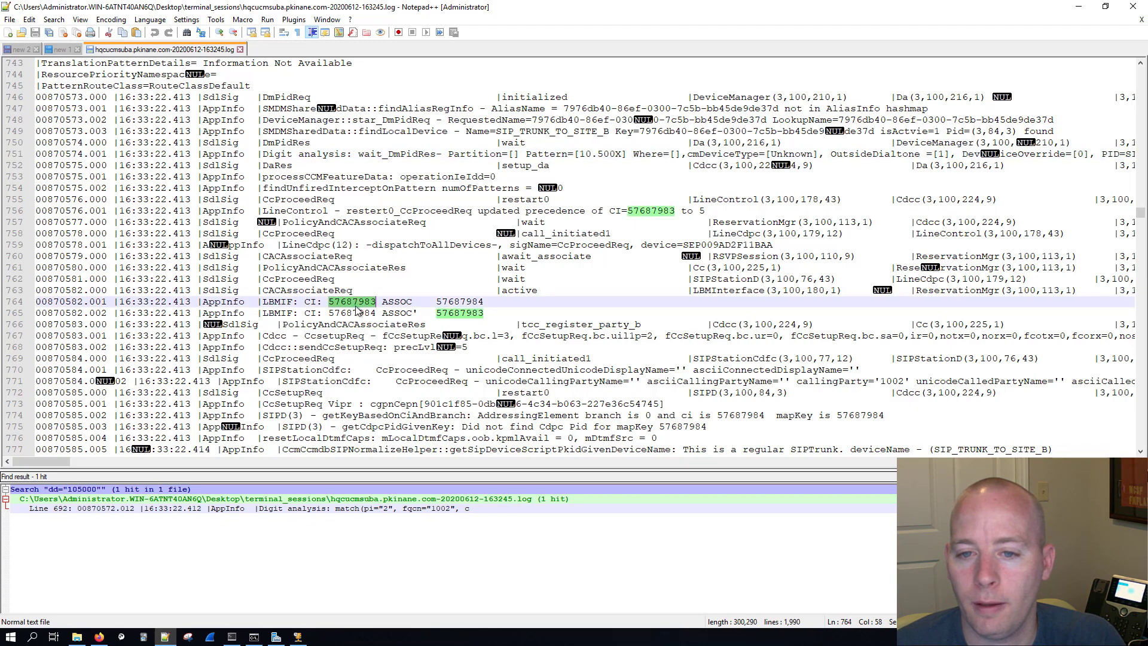
mouse_move(59, 462)
left_mouse_down()
mouse_move(86, 464)
mouse_move(57, 463)
left_mouse_up()
right_click(343, 306)
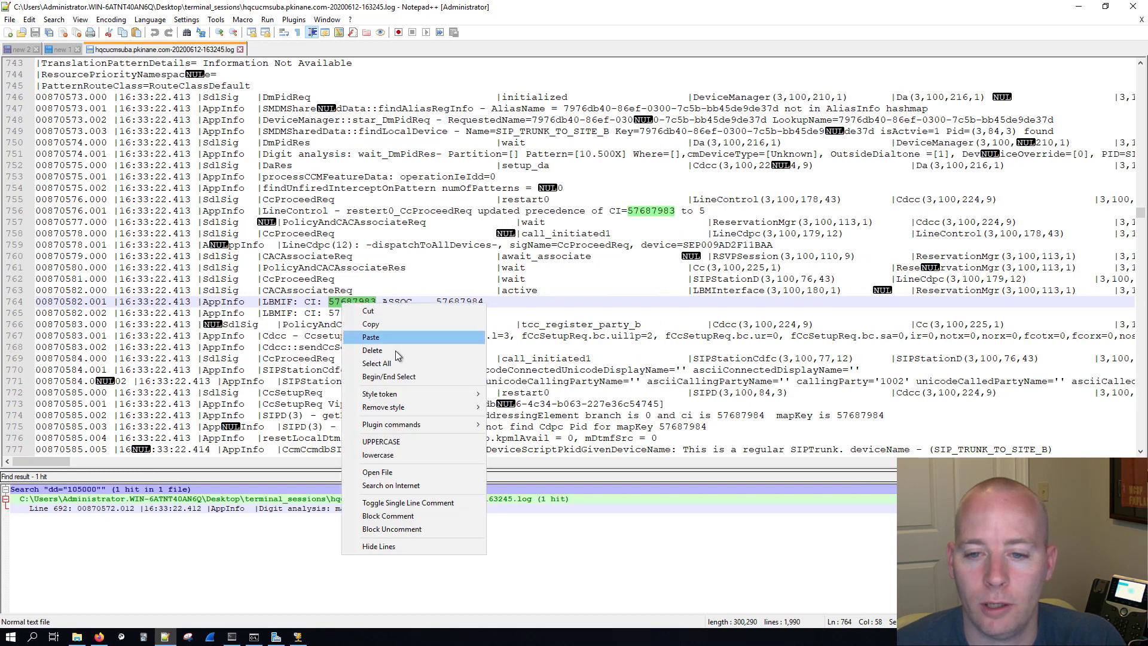
mouse_move(399, 396)
left_click(526, 394)
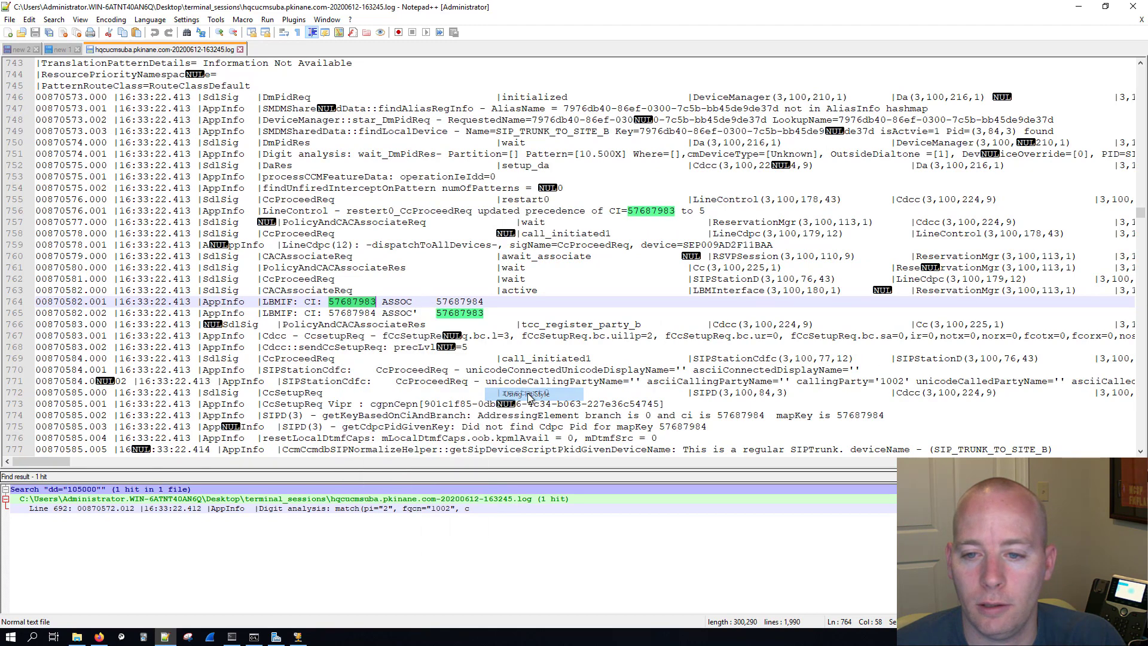
Search the log files for the associated call identifier 57687984.
double_click(458, 302)
key("ctrl+shift+f")
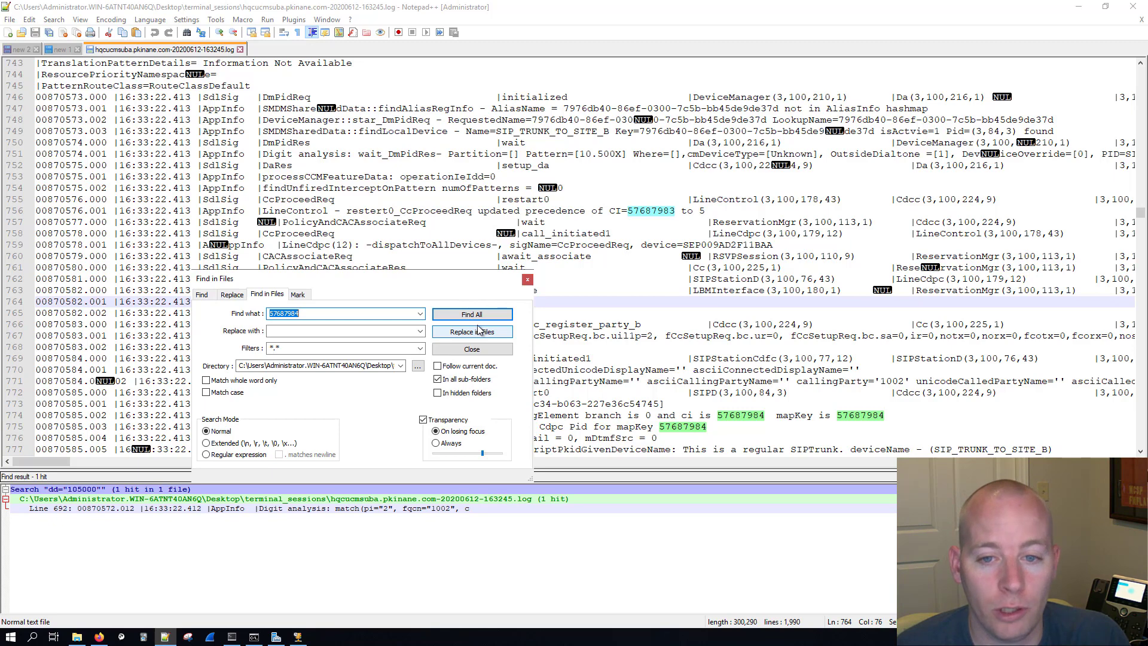
Search the log files for 57687984, enlarge the results area and open the From header hit at line 974.
left_click(478, 314)
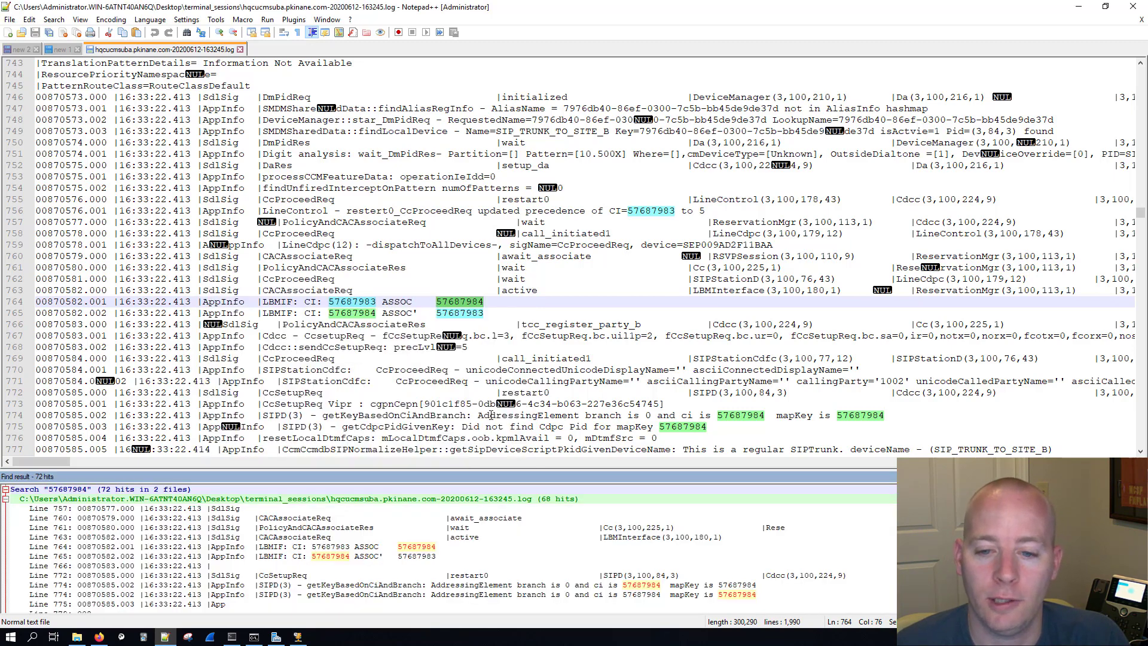
left_click_drag(337, 470, 345, 304)
scroll(345, 422, "down", 8)
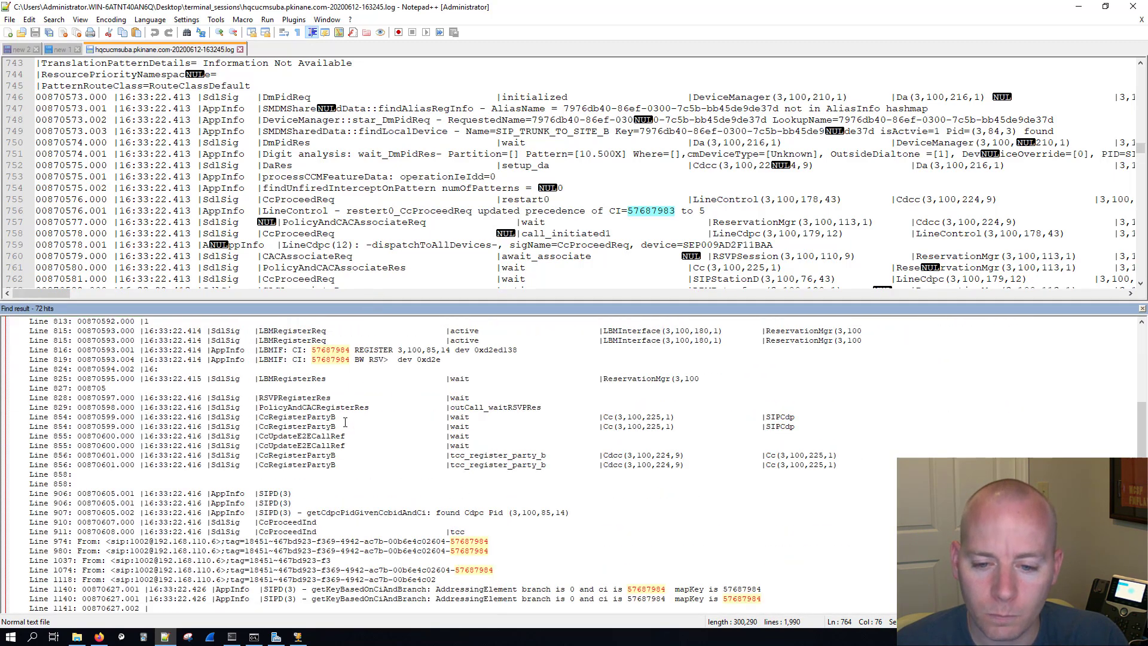
scroll(345, 422, "down", 5)
double_click(301, 398)
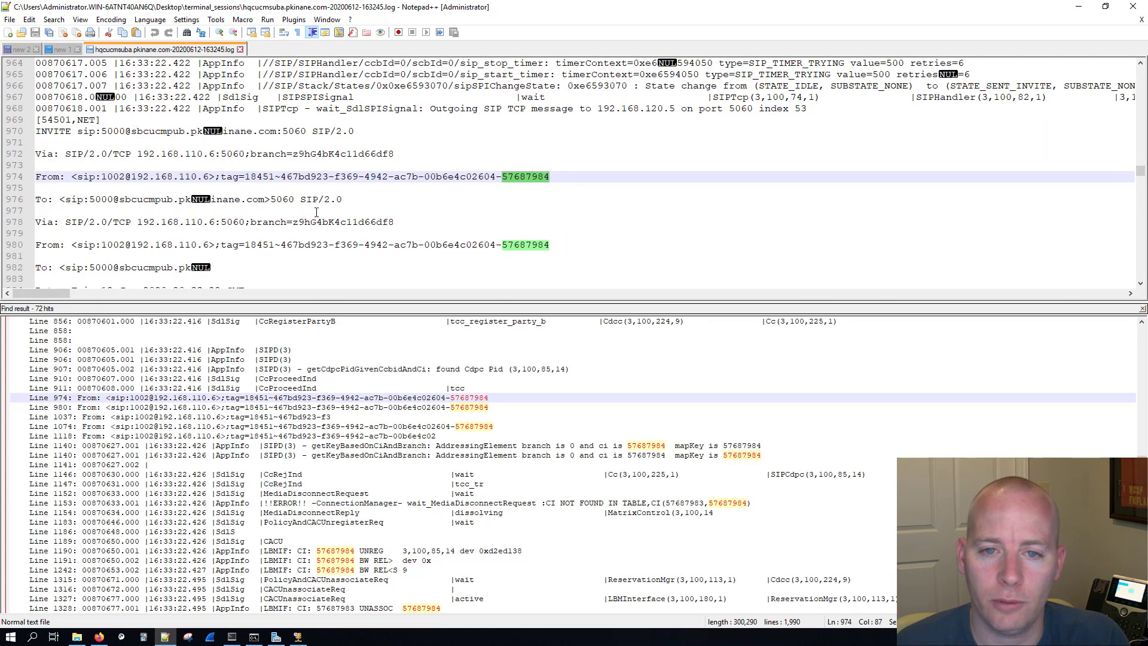
Highlight the INVITE's whole Call-ID line, line 986, using the 2nd style.
scroll(286, 219, "down", 3)
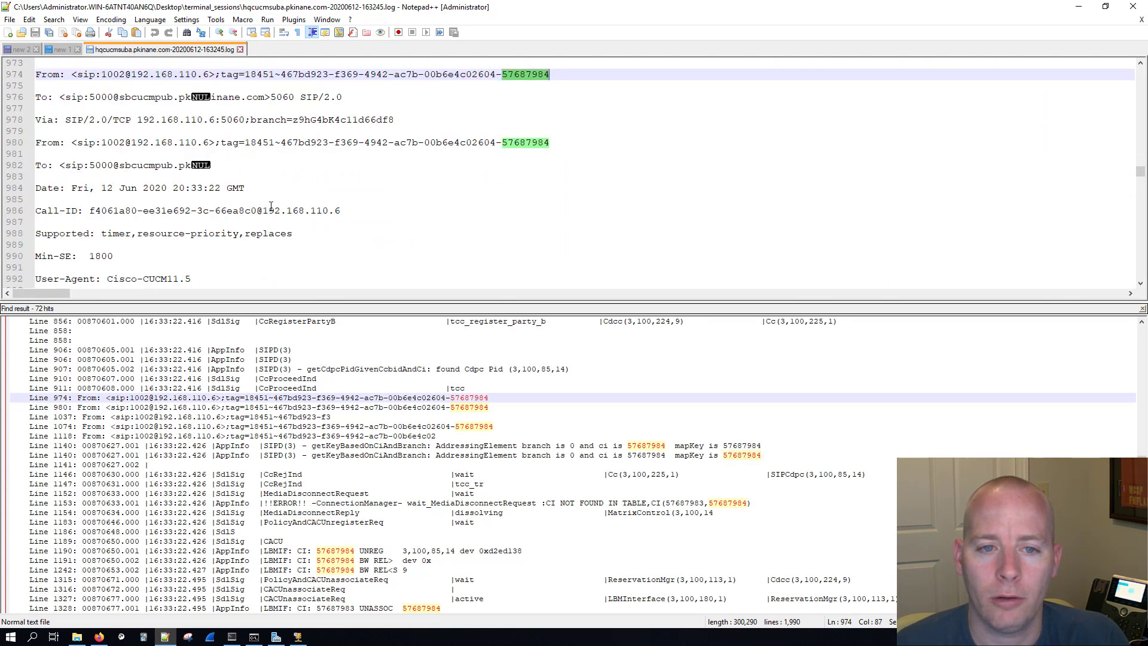
scroll(271, 206, "down", 3)
left_click_drag(340, 176, 48, 179)
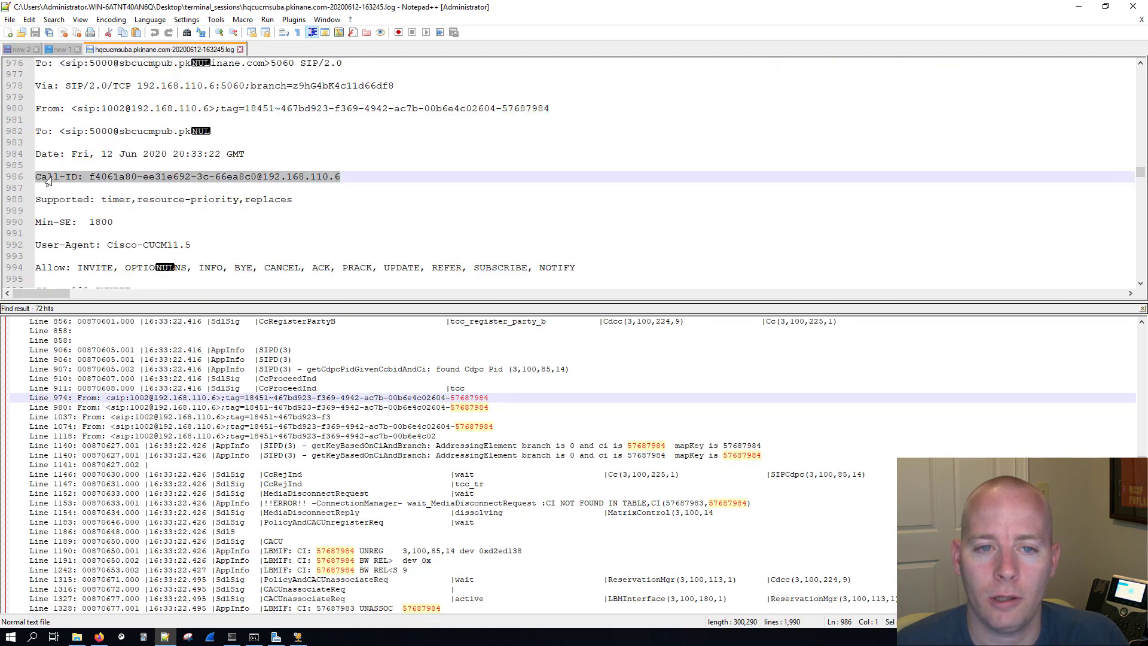
right_click(47, 179)
mouse_move(101, 267)
left_click(249, 276)
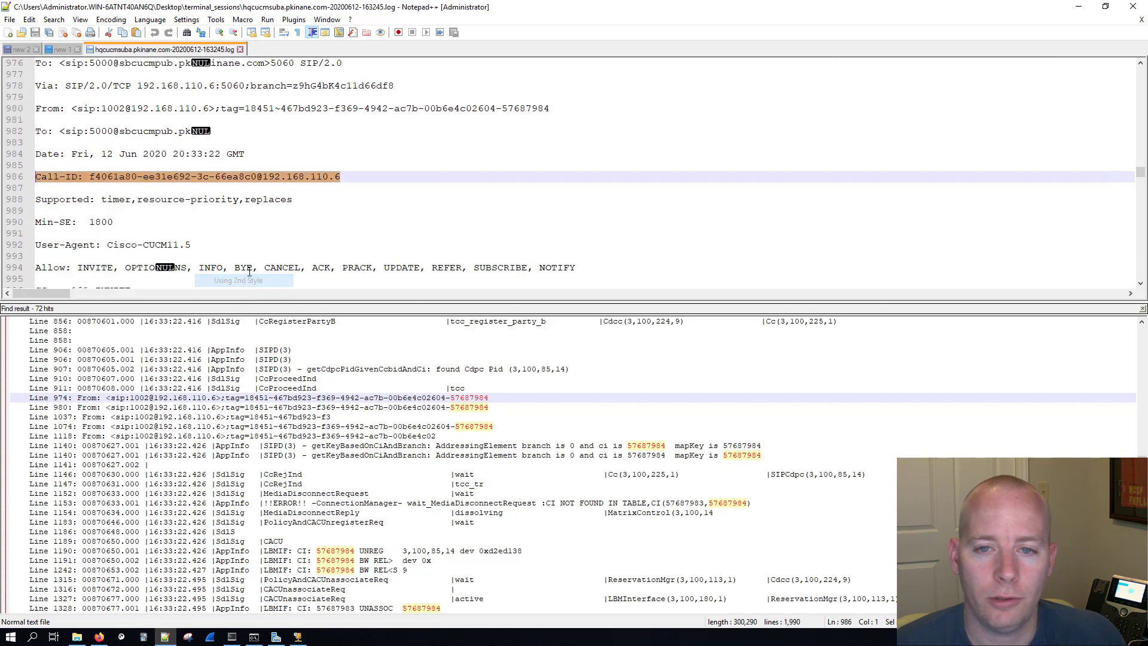
Search all the log files for that Call-ID and open the hits at lines 1043 and 1080 of the hqcucmsuba log.
key("ctrl+shift+f")
key("Return")
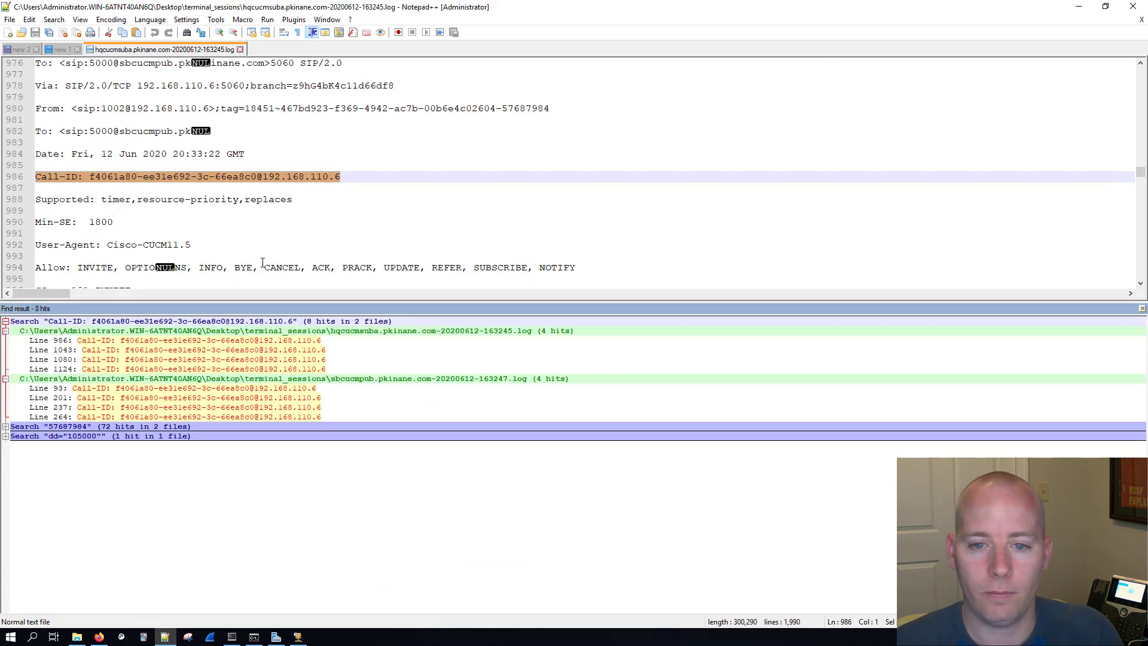
double_click(305, 349)
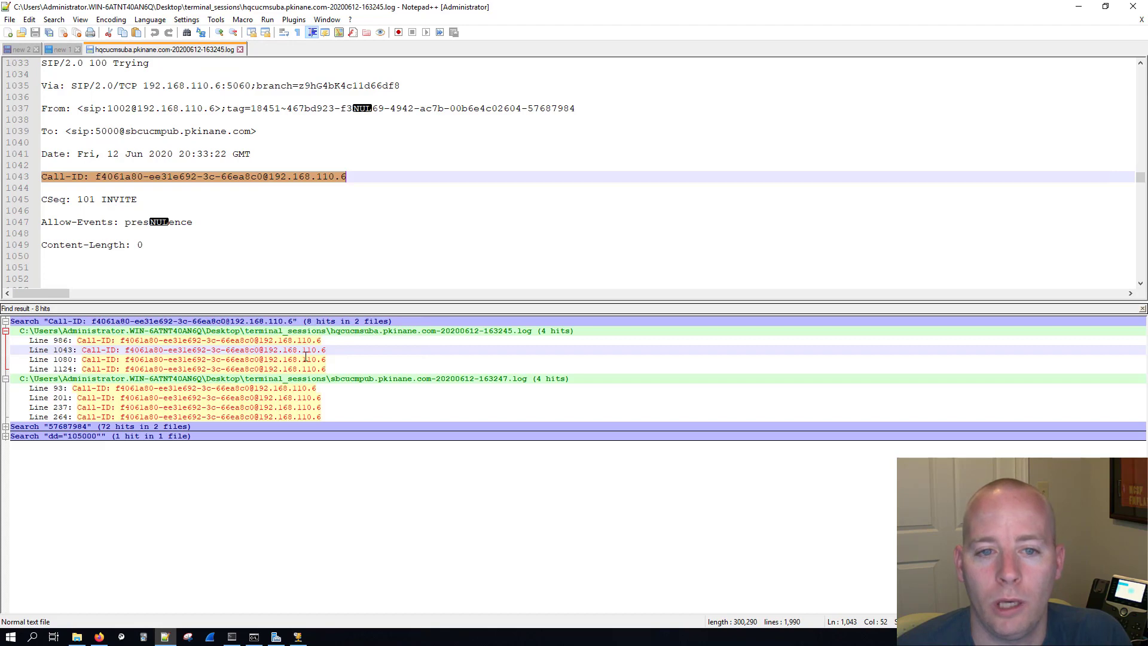
double_click(306, 359)
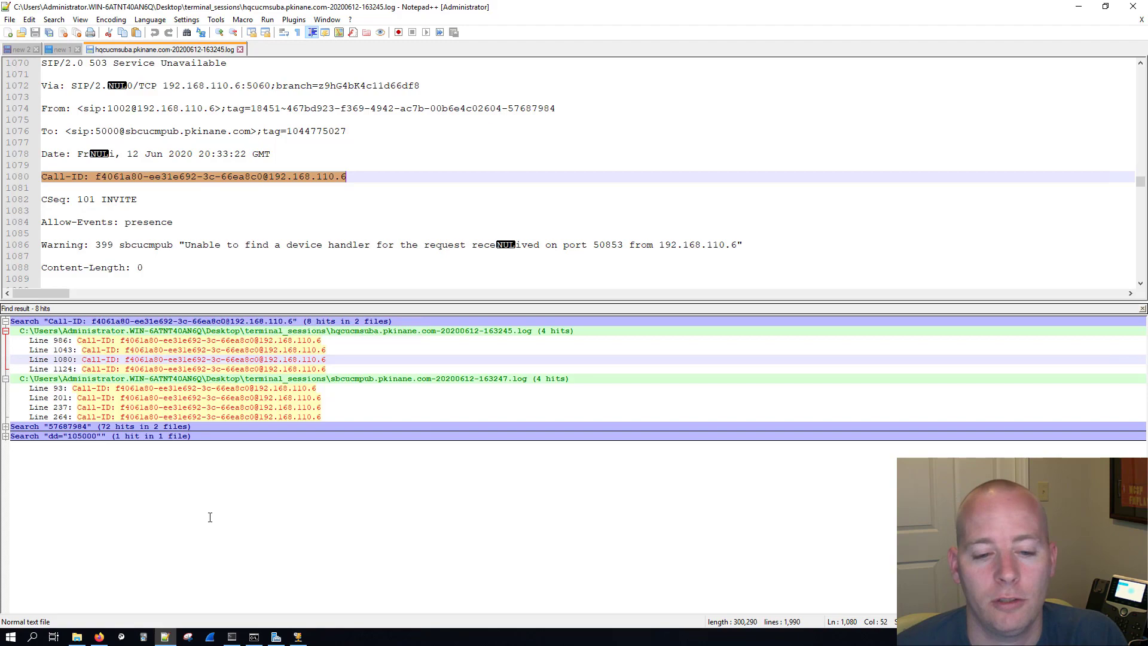
Switch to the browser and add second and third SIP destination rows with port 5060 to SIP_TRUNK_TO_HQ.
left_click(99, 637)
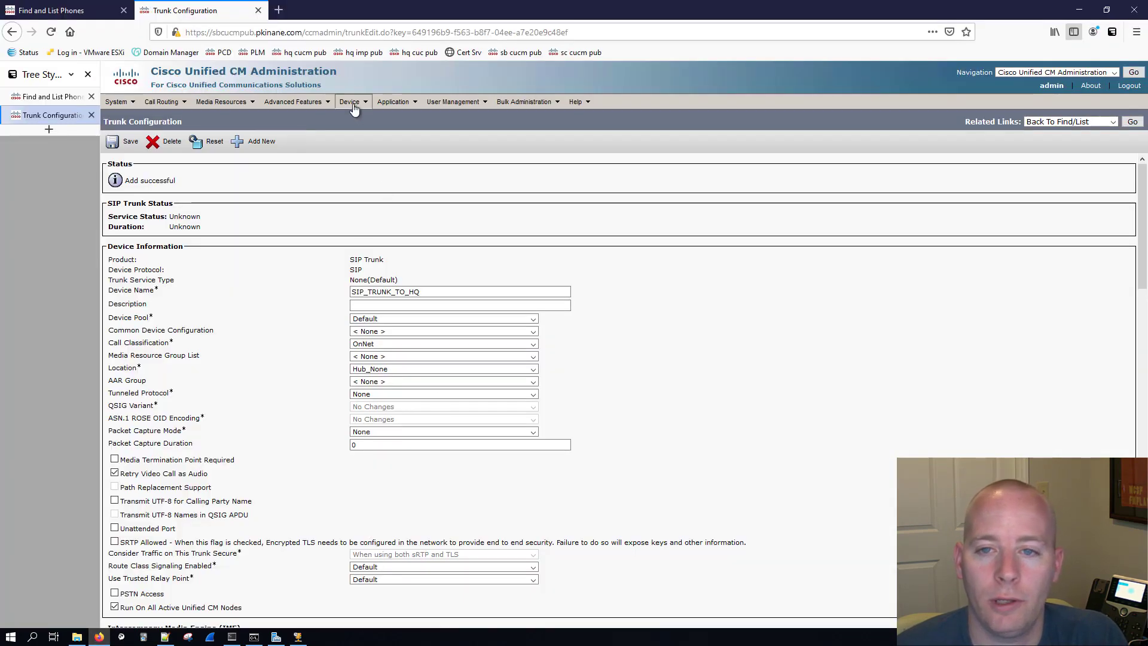
scroll(506, 322, "down", 15)
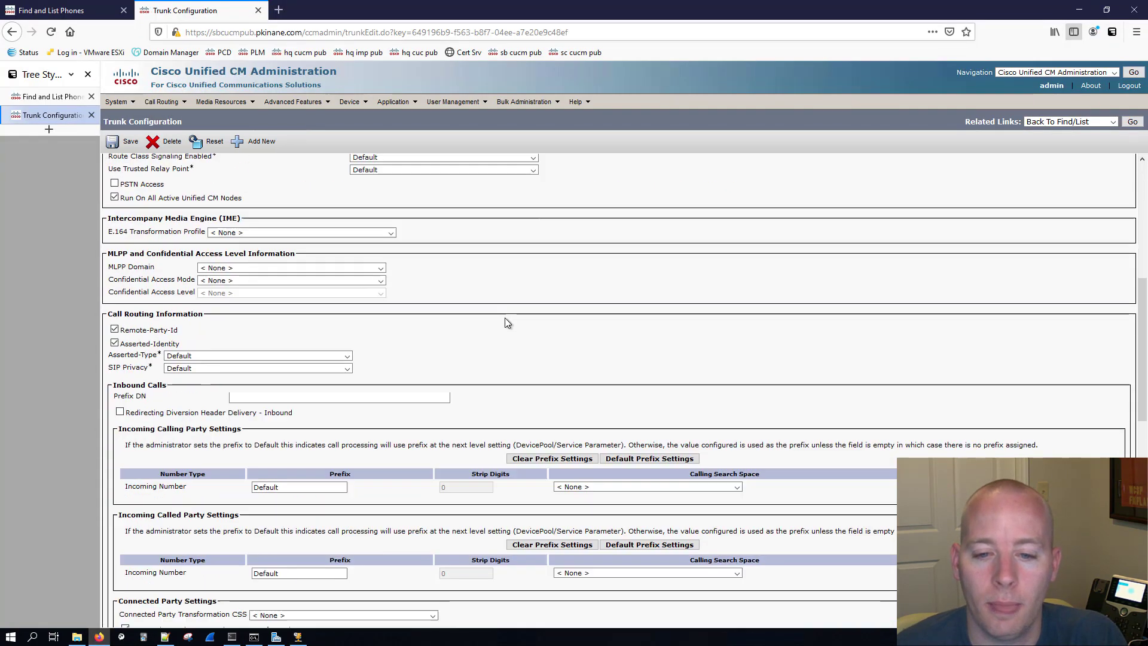
scroll(619, 293, "up", 3)
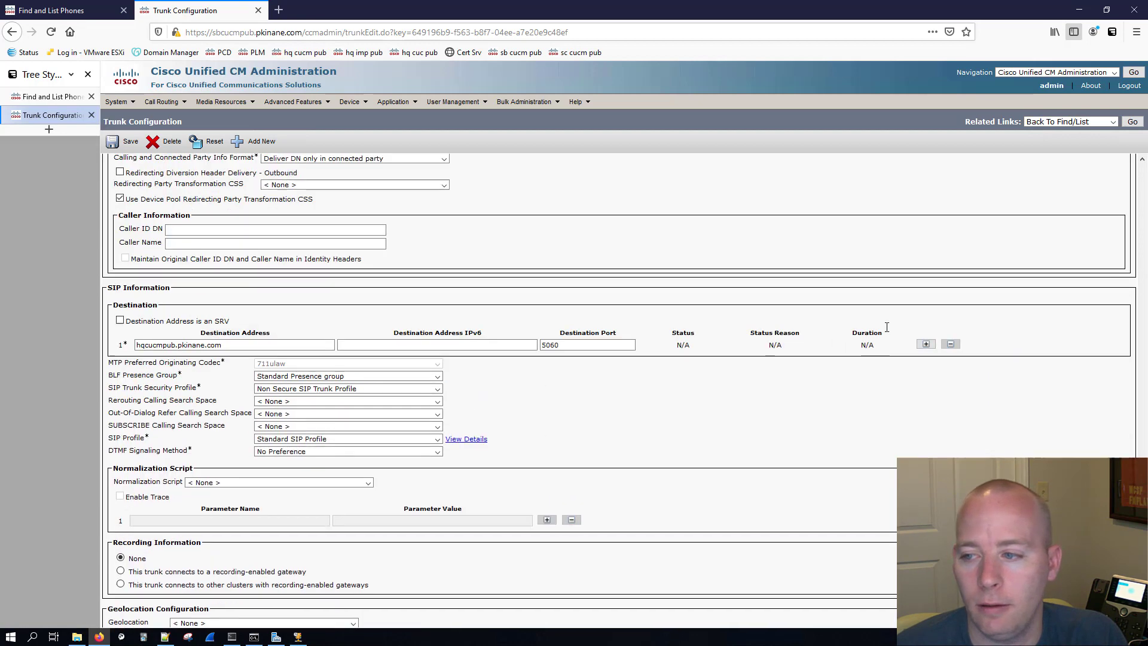
left_click(926, 346)
left_click(553, 362)
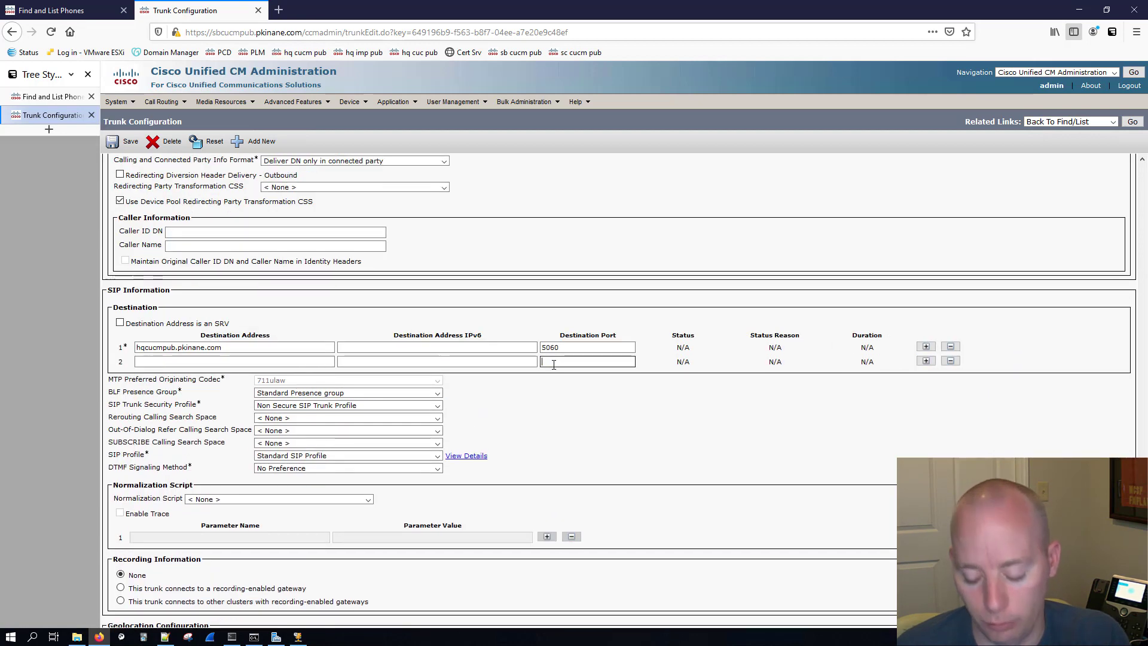
type("5060")
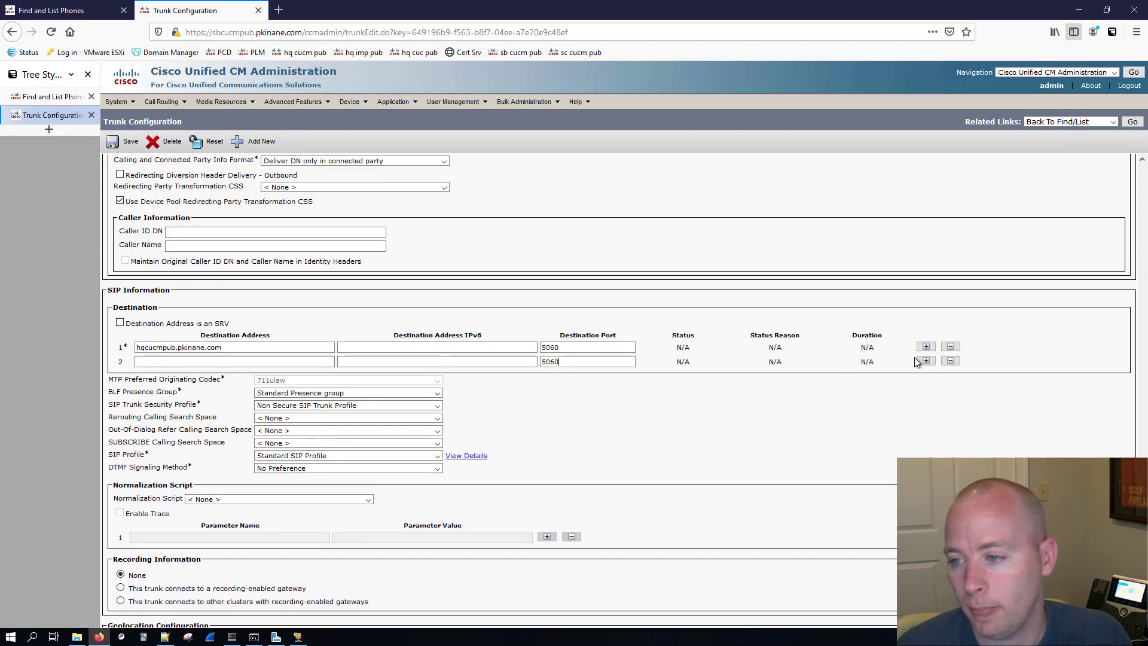
left_click(925, 361)
left_click(602, 375)
type("50")
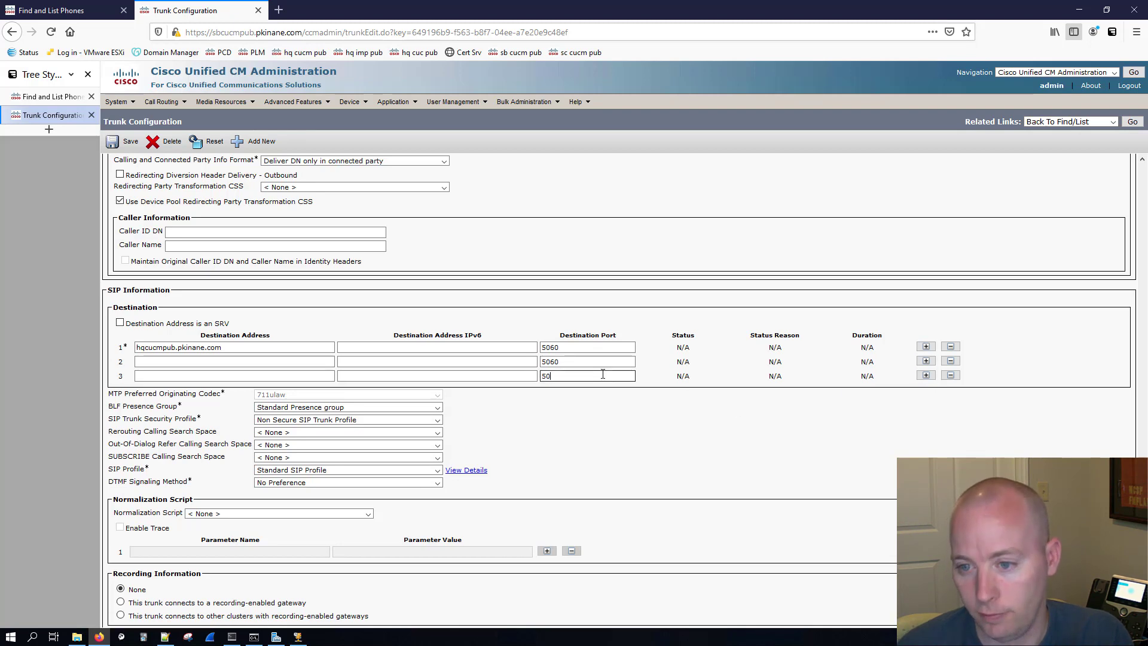
type("60")
Reuse the first destination address for the second row, changing it to hqcucmsuba.pkinane.com.
left_click(151, 349)
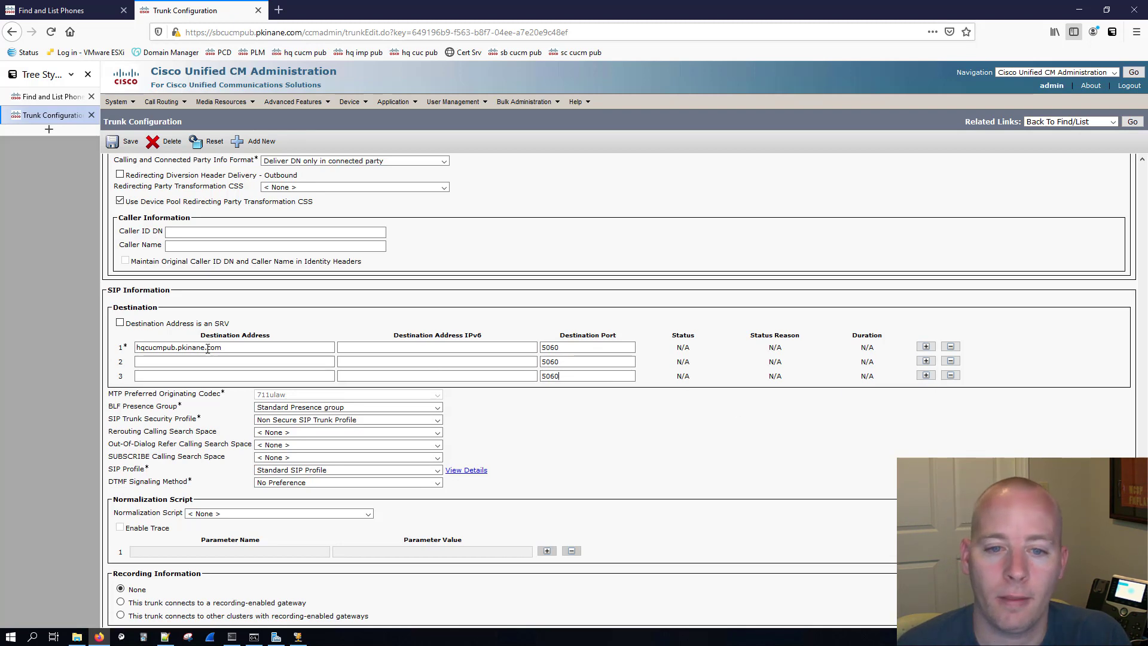
triple_click(151, 352)
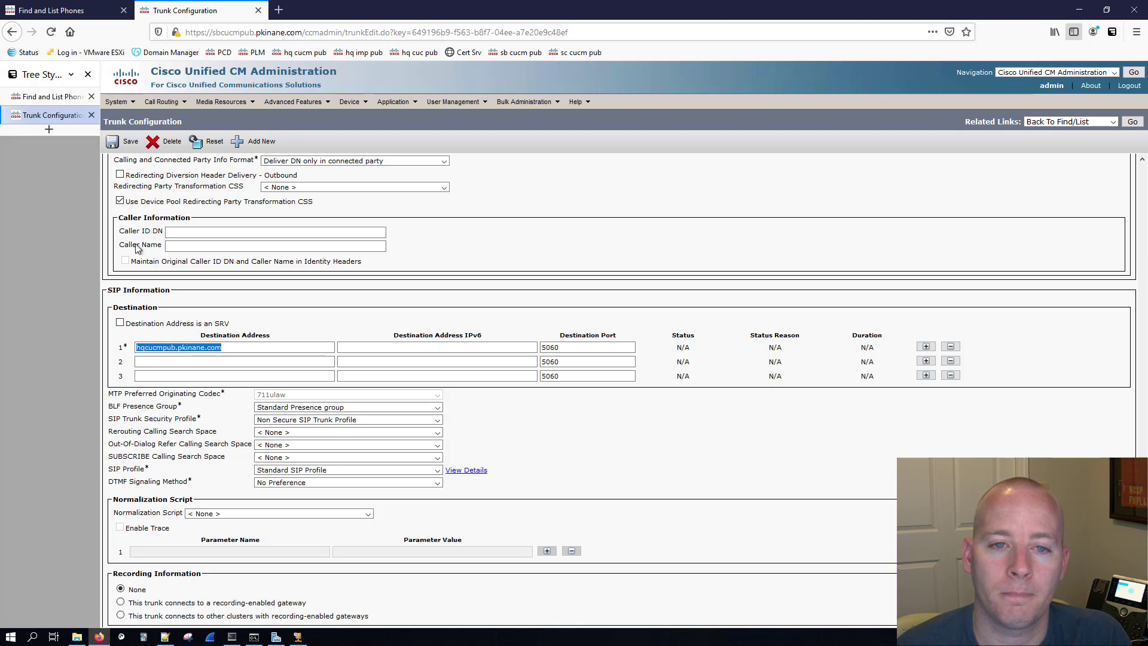
left_click(159, 363)
key("ctrl+v")
left_click_drag(176, 363, 165, 362)
type("sub")
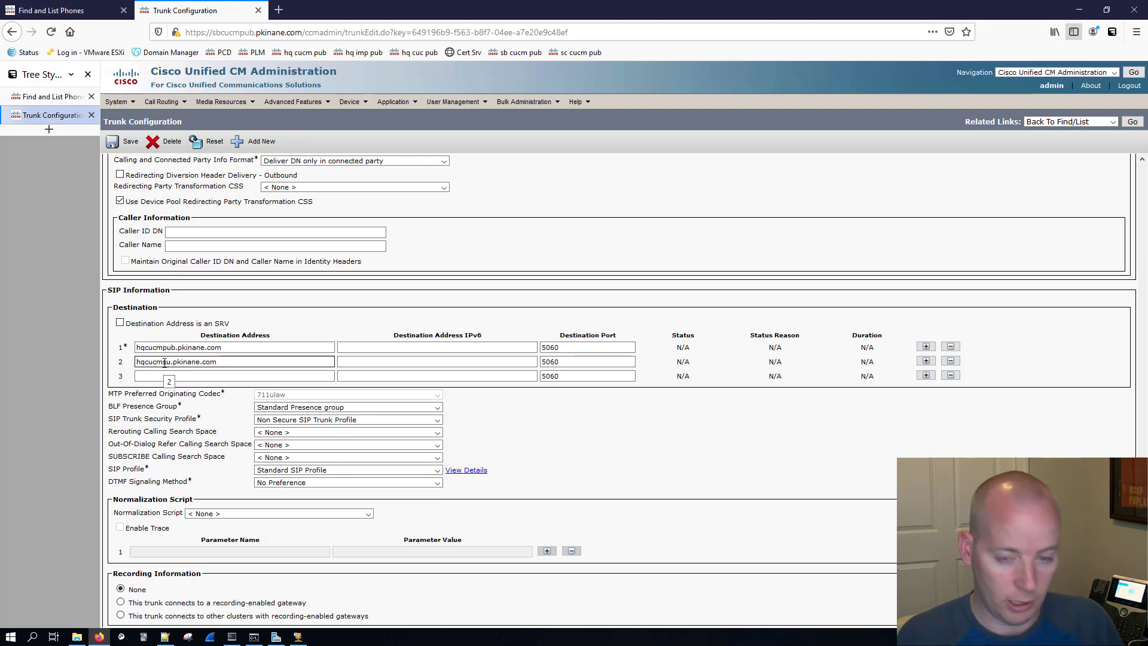
Copy the second destination address into the third row and change it to hqcucmsubb.pkinane.com.
key("ctrl+a")
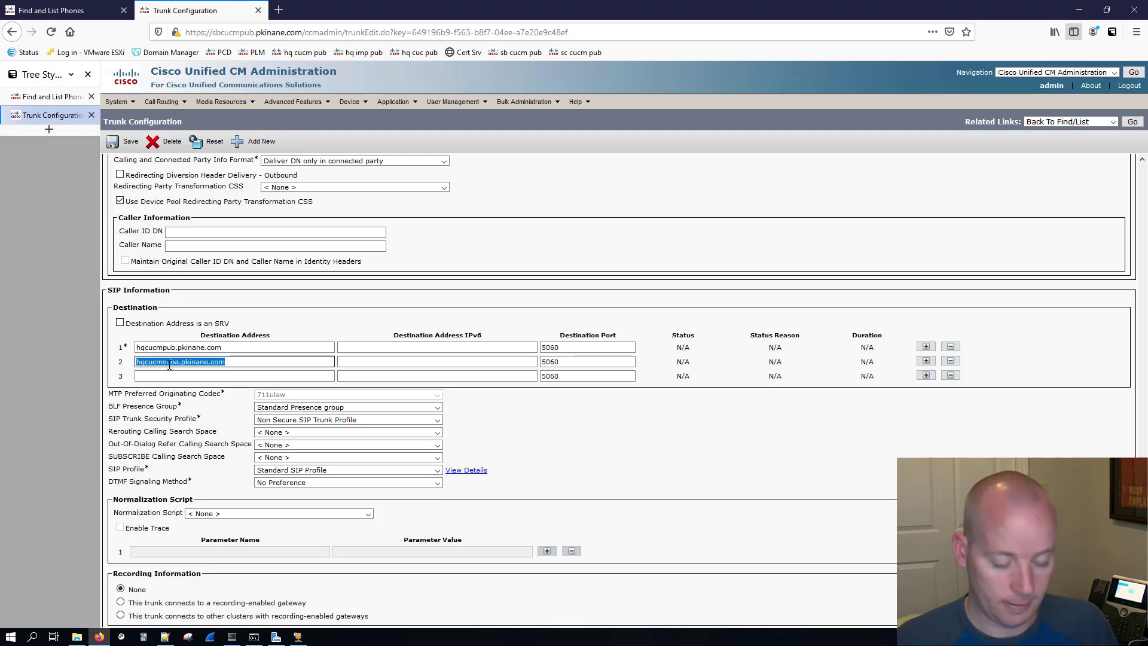
key("ctrl+c")
left_click(178, 377)
key("ctrl+v")
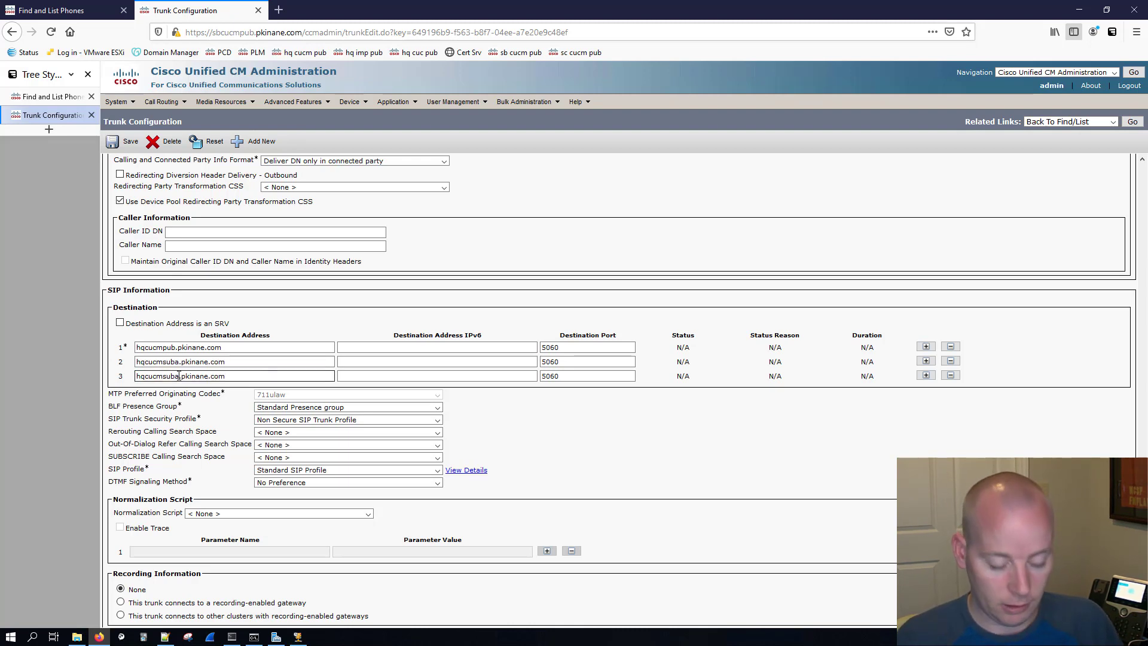
Switch to SuperPuTTY and run "show myself" in the HQ CUCM SUB A session to check its machine name.
left_click(165, 636)
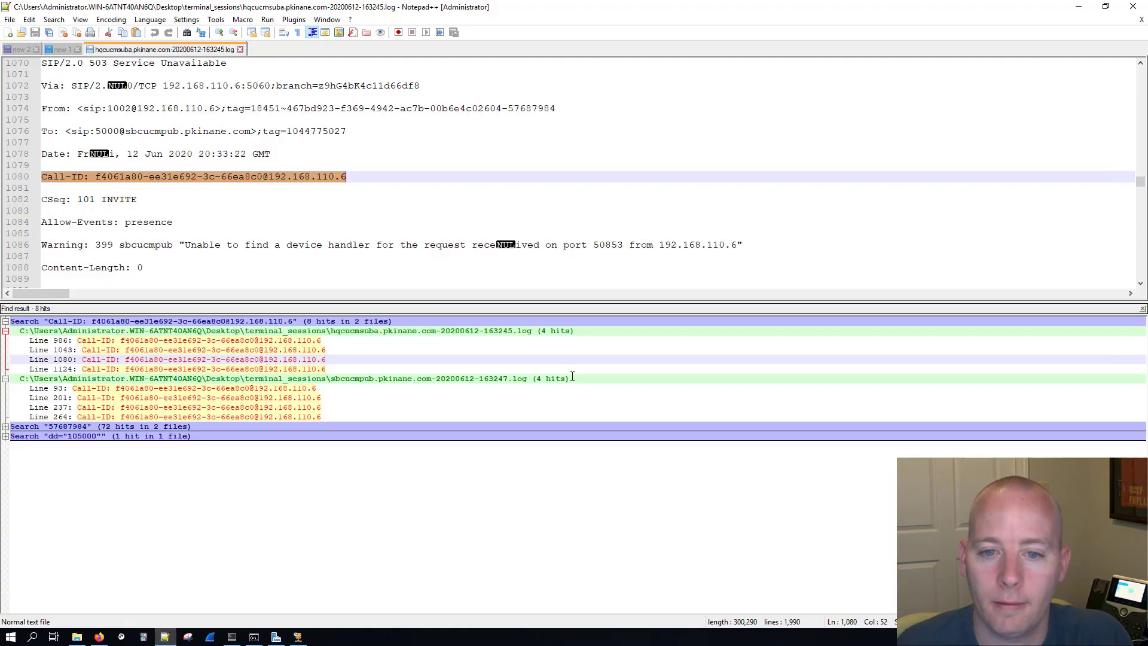
key("alt+Tab")
left_click(127, 67)
type("show")
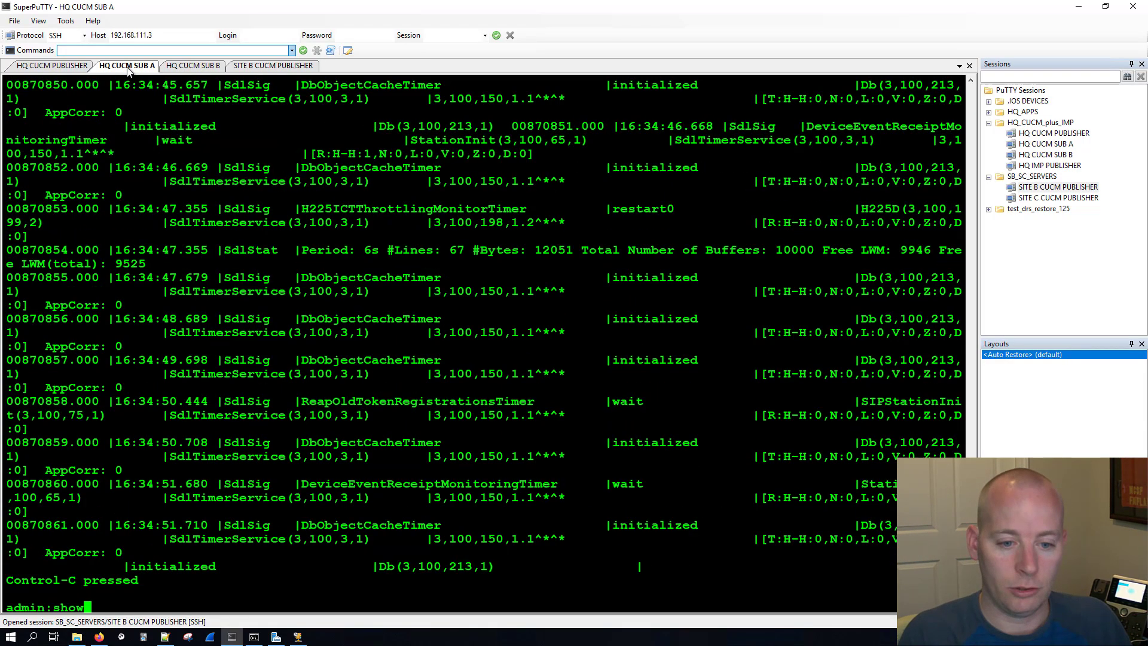
type(" mys")
key("Tab")
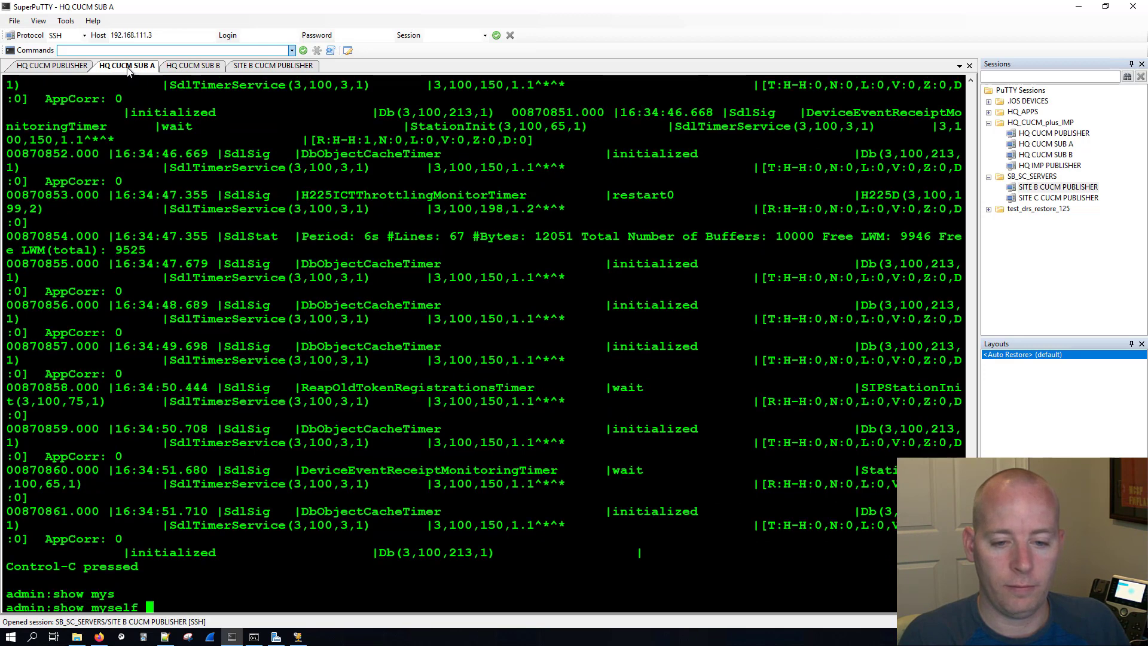
key("Return")
double_click(198, 540)
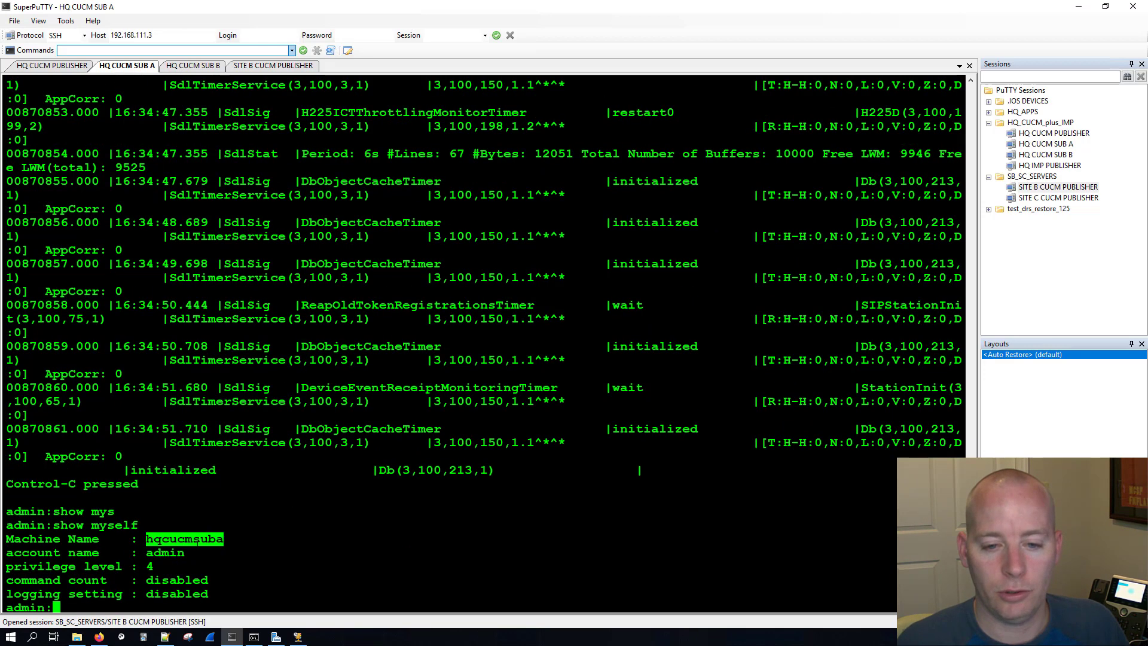
Run "show myself" in the HQ CUCM SUB B session to check its machine name.
left_click(197, 66)
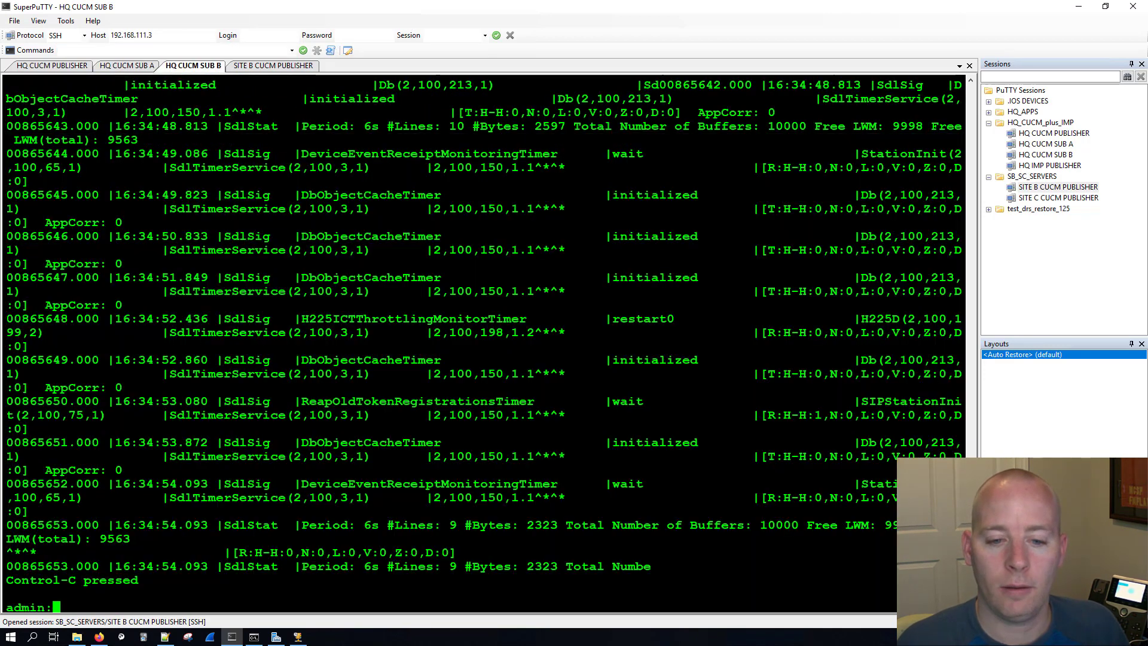
type("show myself")
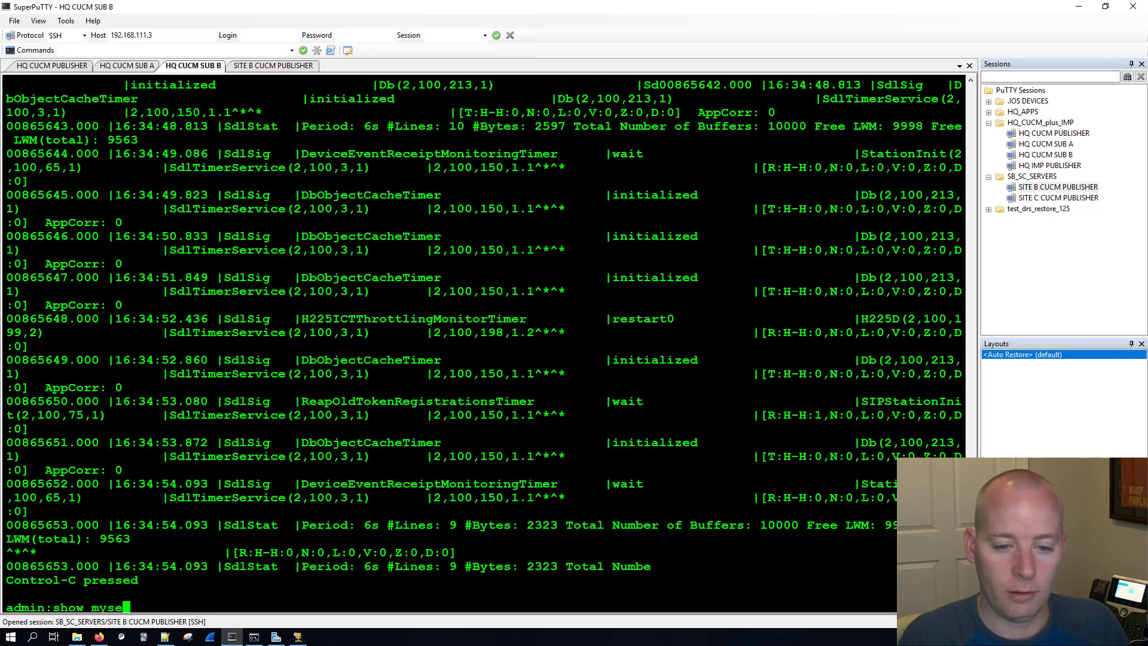
key("Return")
double_click(184, 539)
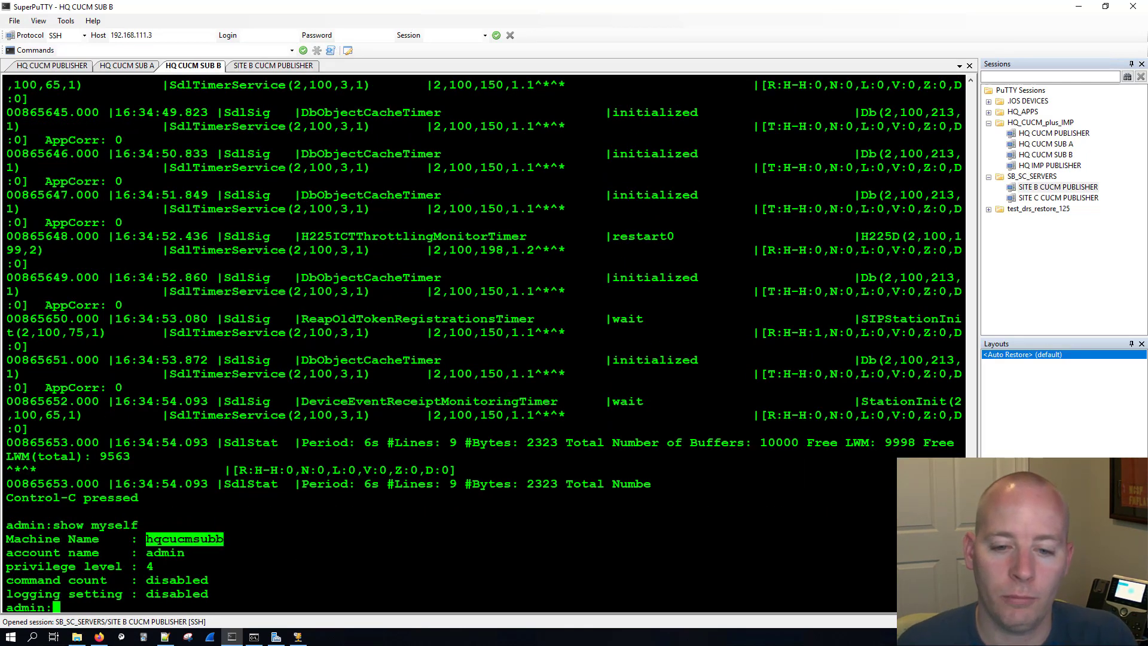
Leave SuperPuTTY, reload the changed hqcucmsuba log, and try to save the trunk's three destinations in the browser.
left_click(1079, 7)
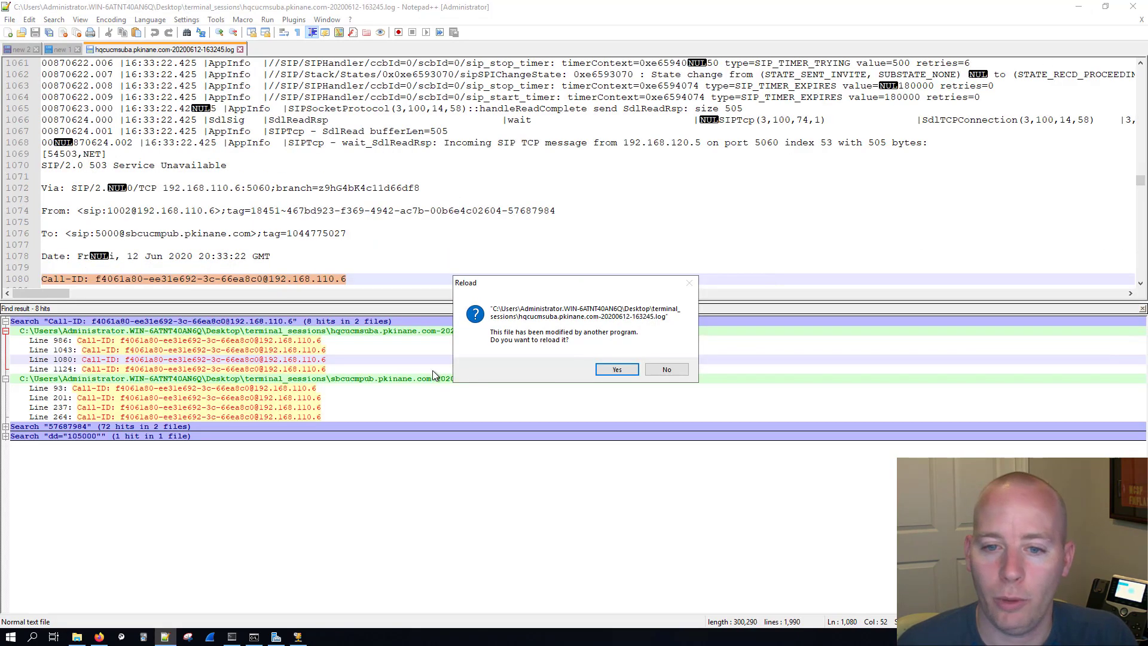
left_click(620, 369)
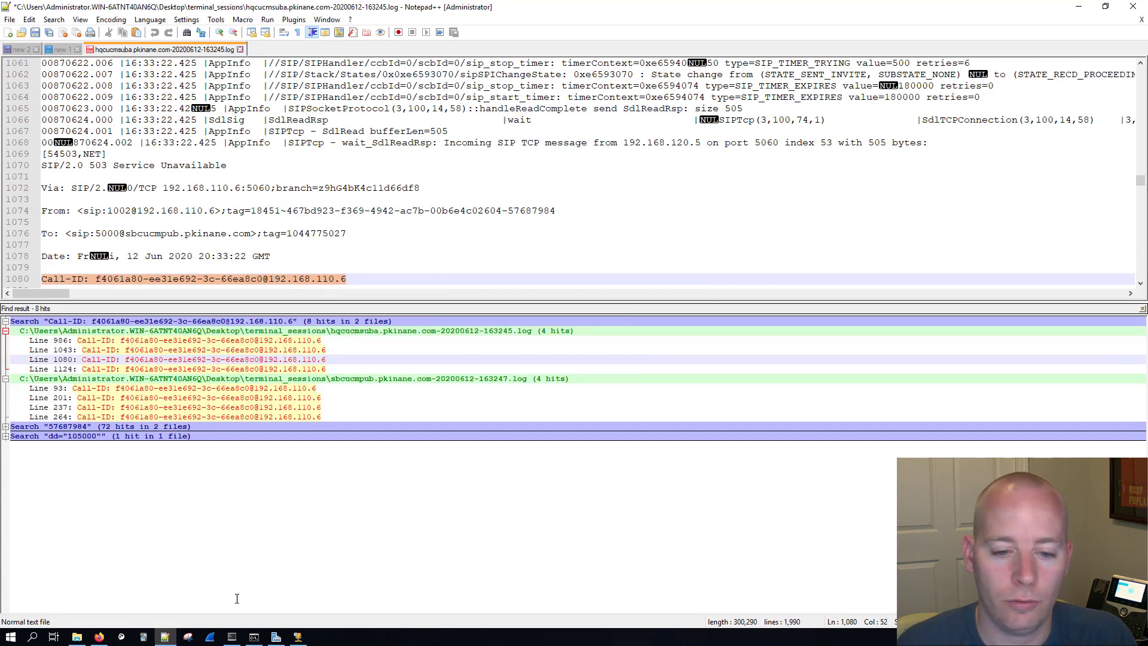
key("alt+Tab")
left_click(114, 141)
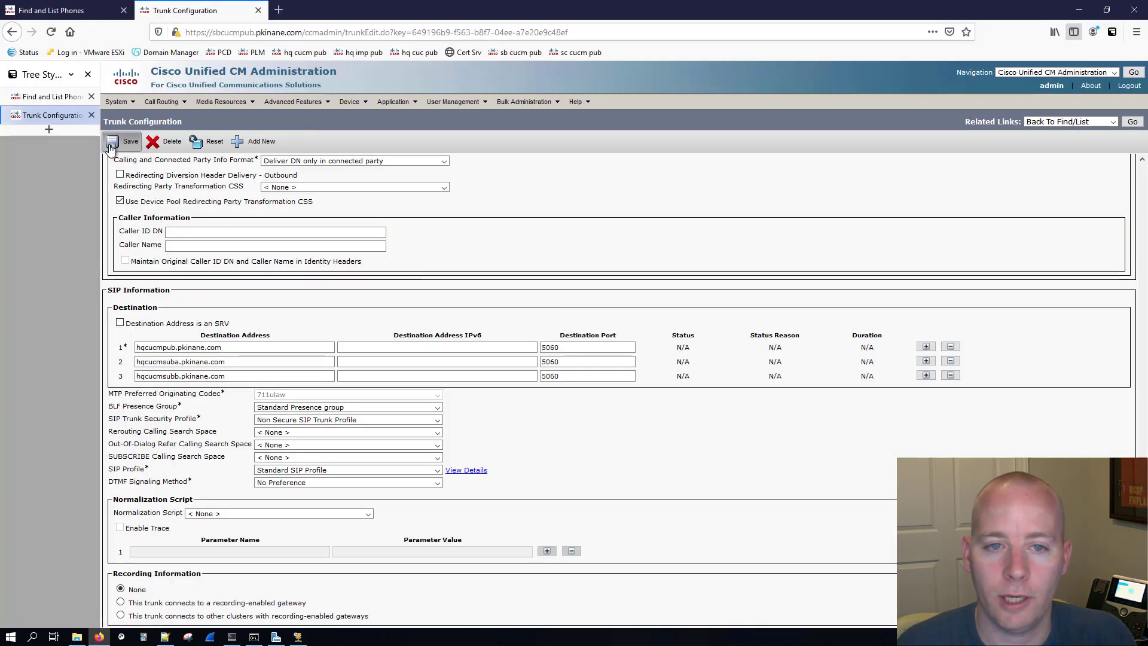
left_click(854, 292)
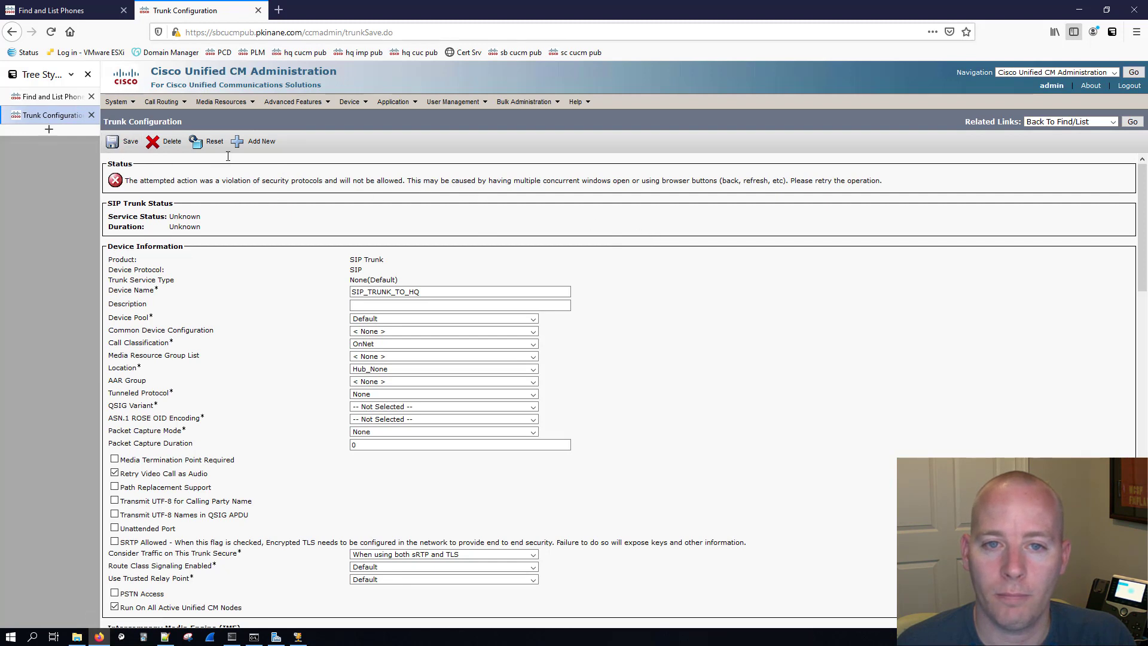
List the trunks again and reopen SIP_TRUNK_TO_HQ at its SIP destination settings.
left_click(343, 103)
left_click(368, 177)
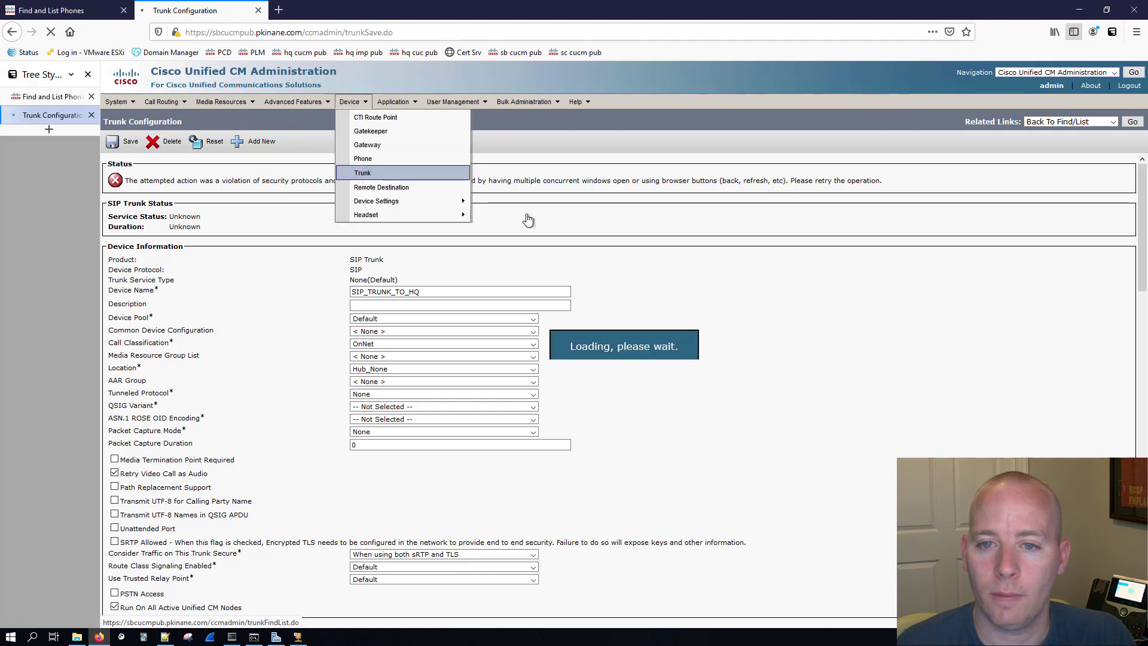
left_click(445, 181)
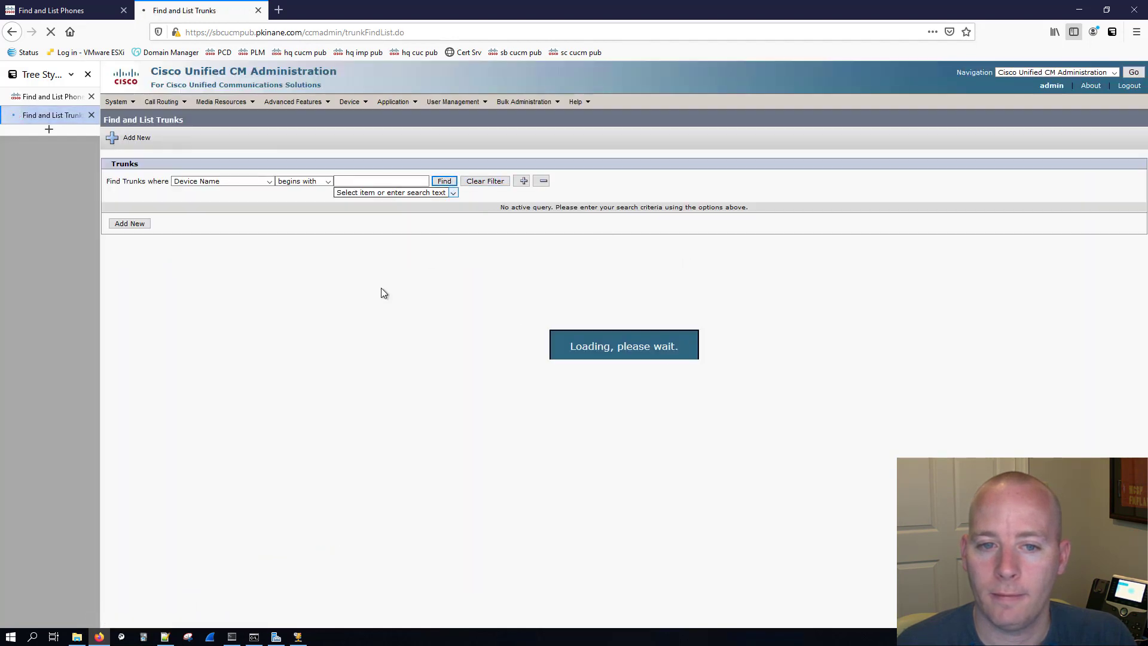
left_click(257, 265)
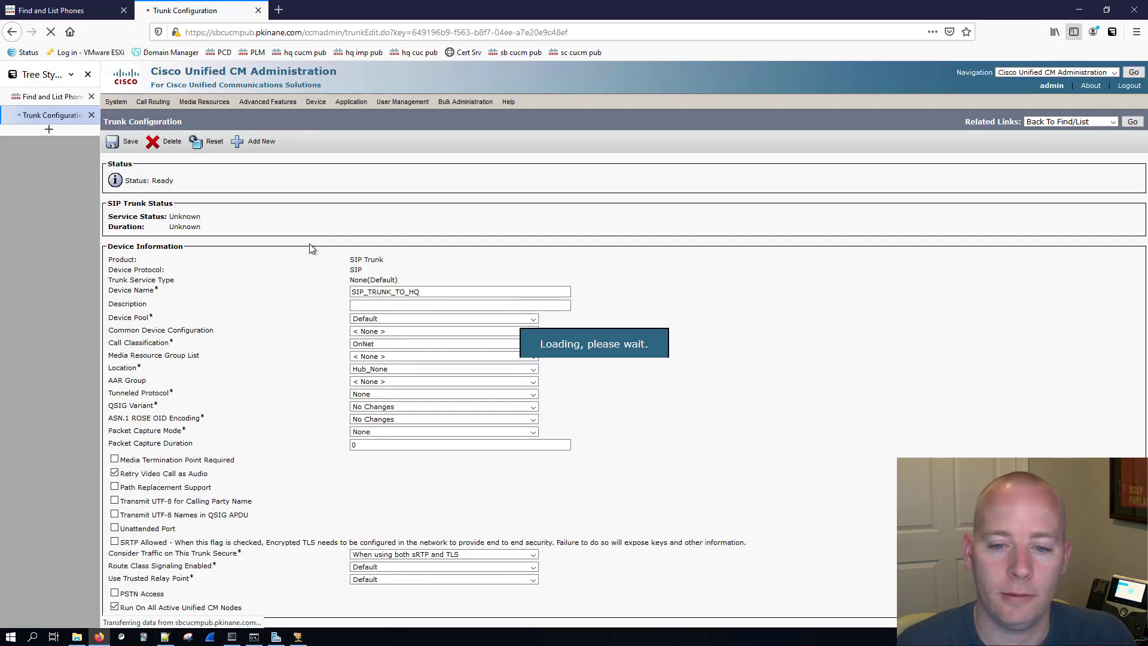
scroll(311, 248, "down", 20)
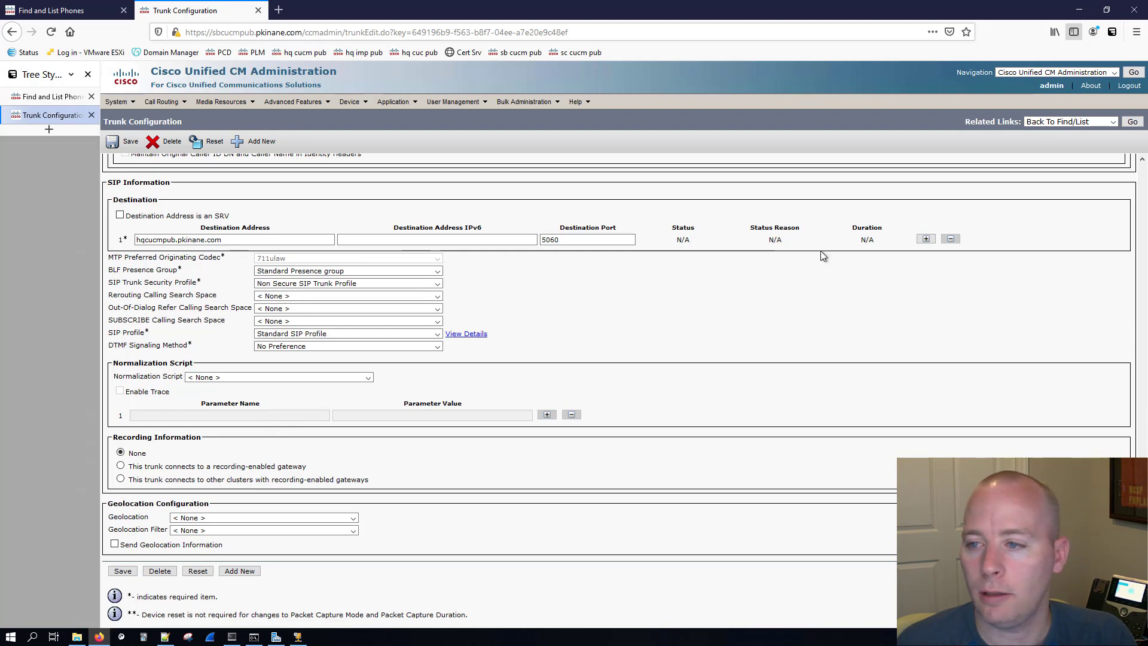
Add two destination rows to the trunk and enter the addresses hqcucmsuba.pkinane.com and hqcucmsubb.pkinane.com.
left_click(924, 240)
left_click(925, 239)
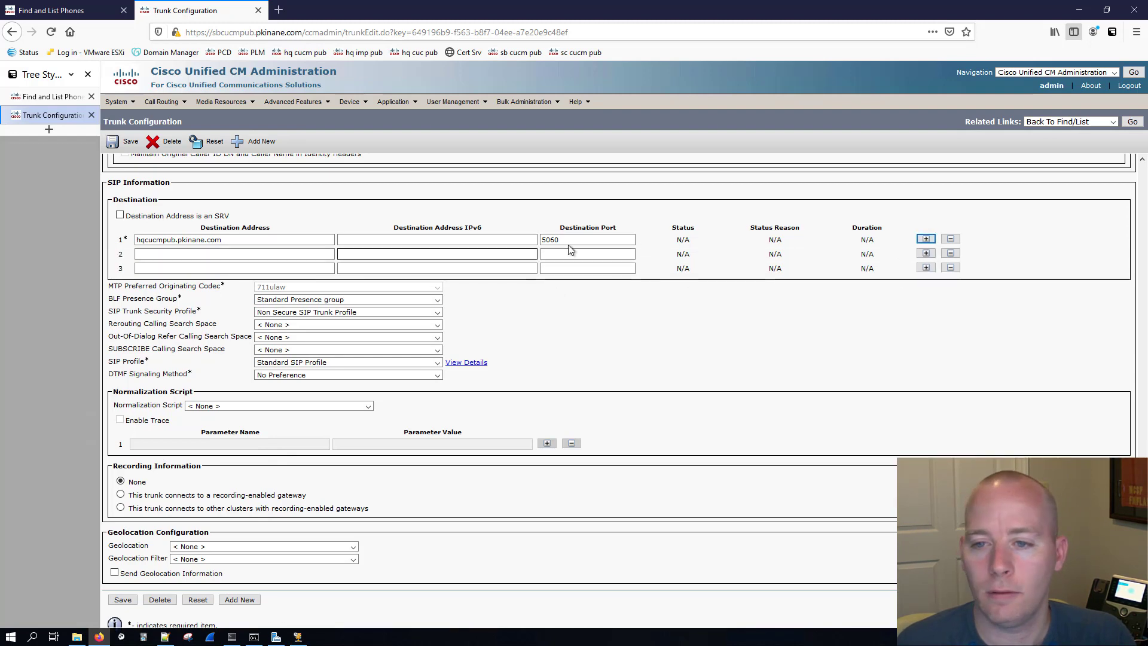
left_click(229, 251)
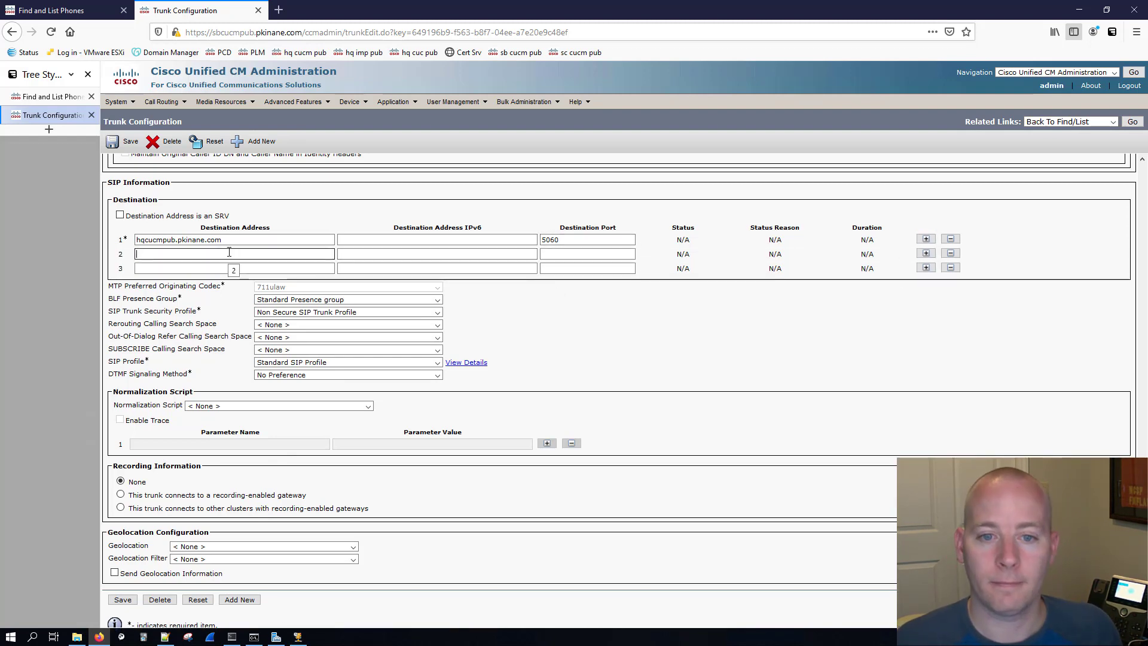
type("hqcucmsubb")
left_click(175, 240)
left_click_drag(176, 239, 110, 254)
key("ctrl+c")
left_click(263, 254)
key("ctrl+v")
key("ctrl+c")
left_click(183, 270)
key("ctrl+v")
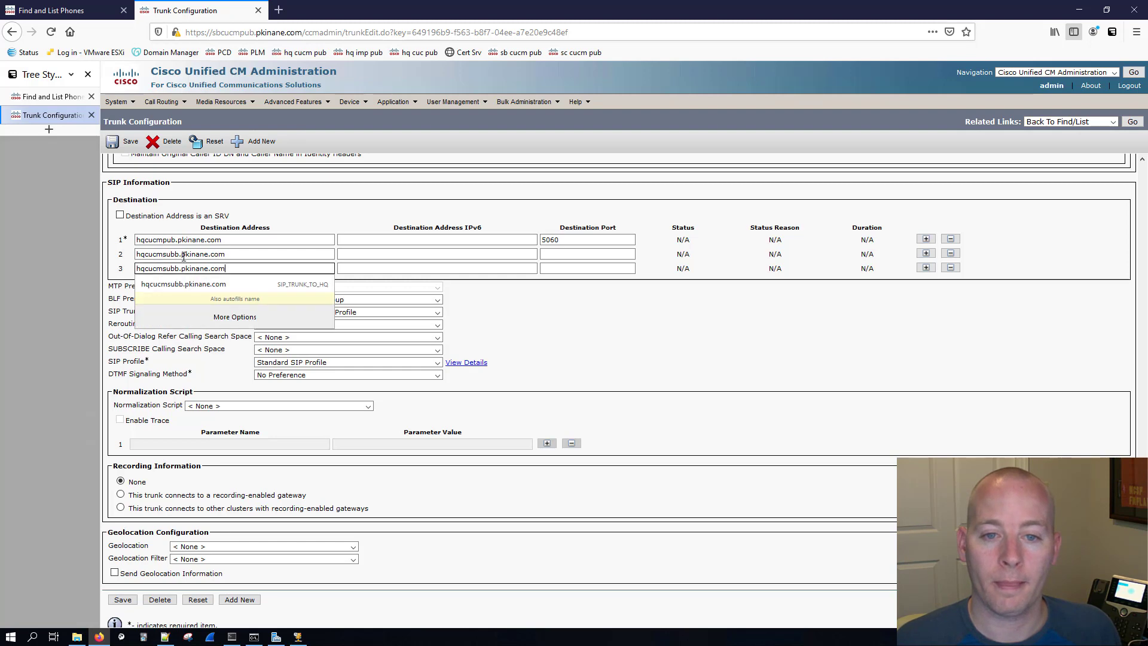
triple_click(183, 254)
left_click(196, 252)
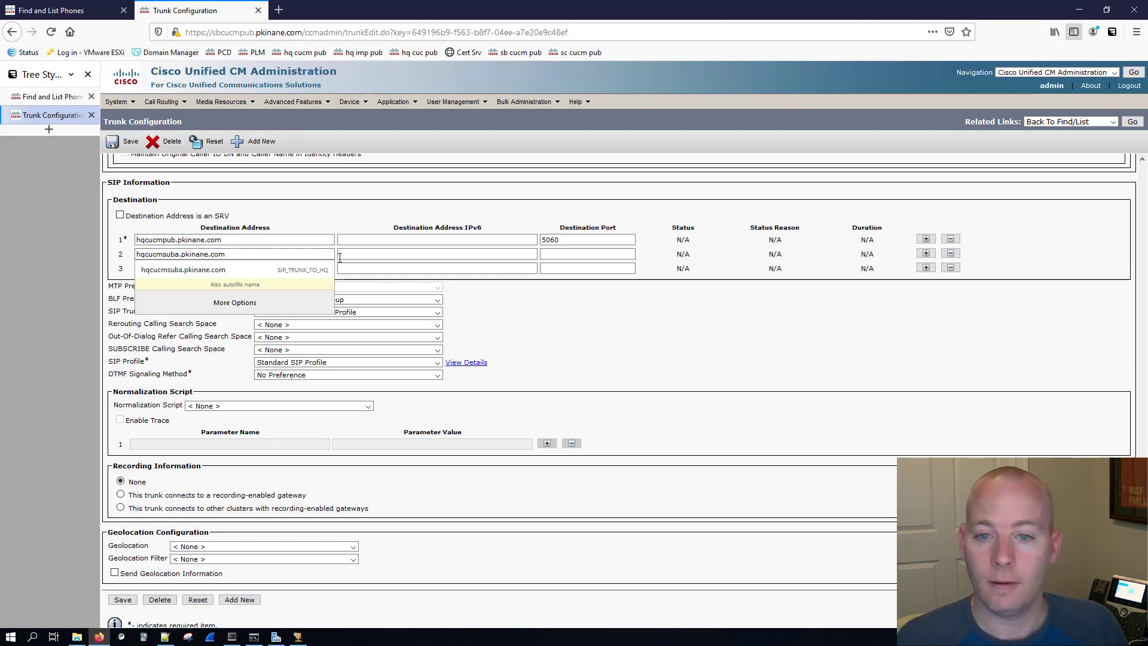
Set the destination port of both new subscriber rows to 5060, copied from the publisher's row.
double_click(550, 240)
key("ctrl+c")
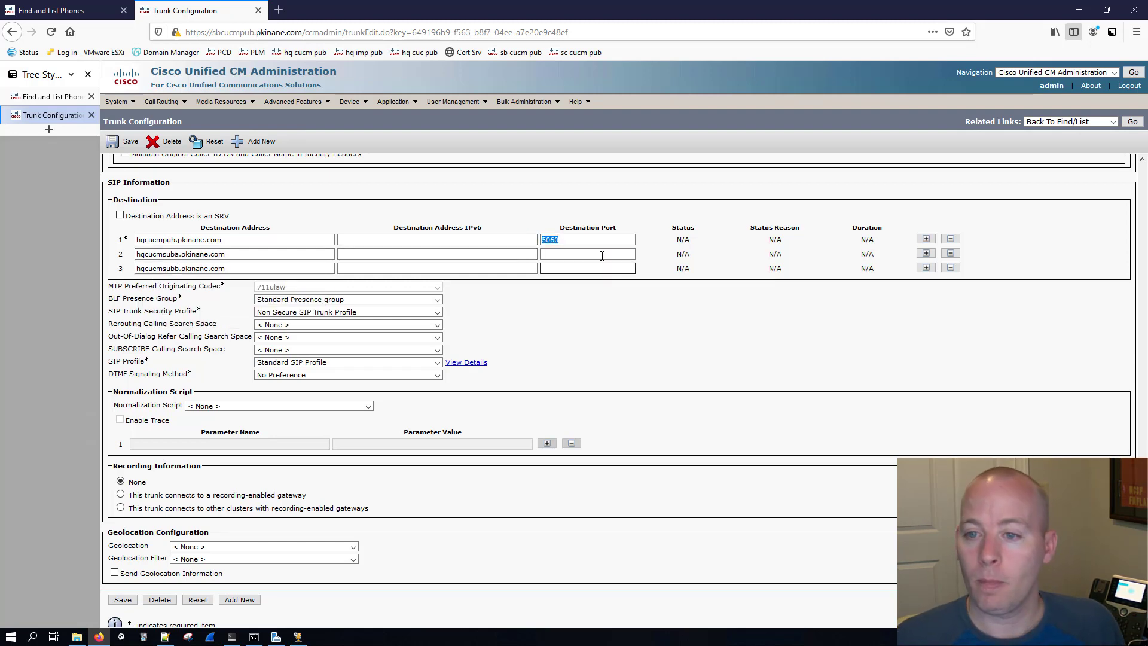
left_click(600, 255)
key("ctrl+v")
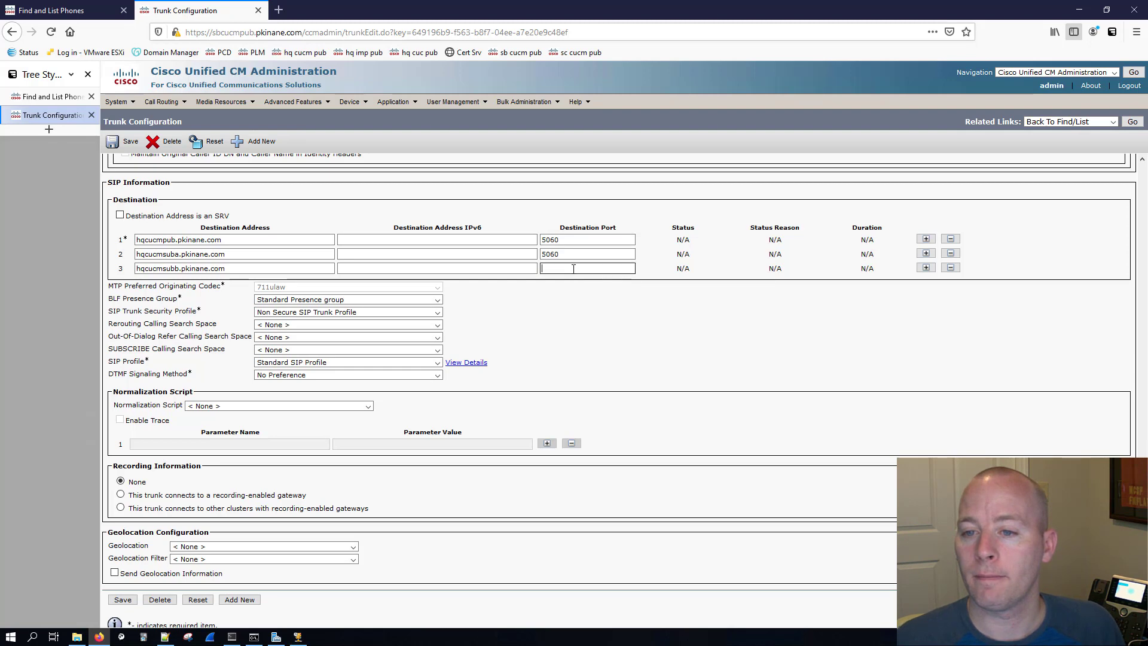
key("ctrl+v")
Save the trunk configuration and reset SIP_TRUNK_TO_HQ.
left_click(118, 142)
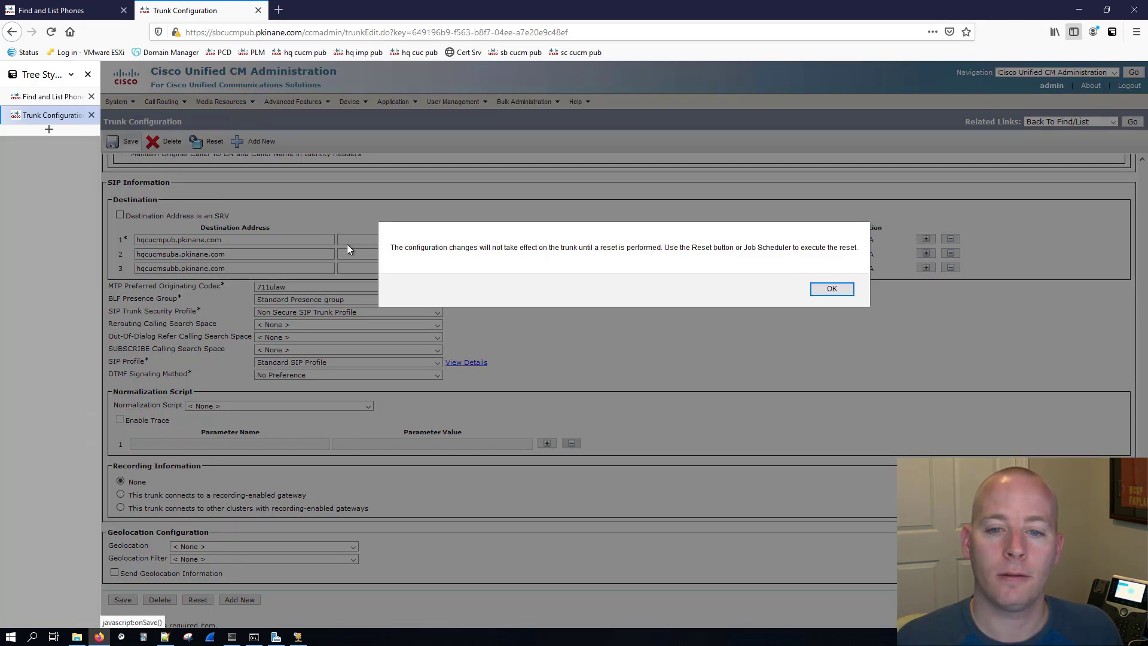
left_click(835, 290)
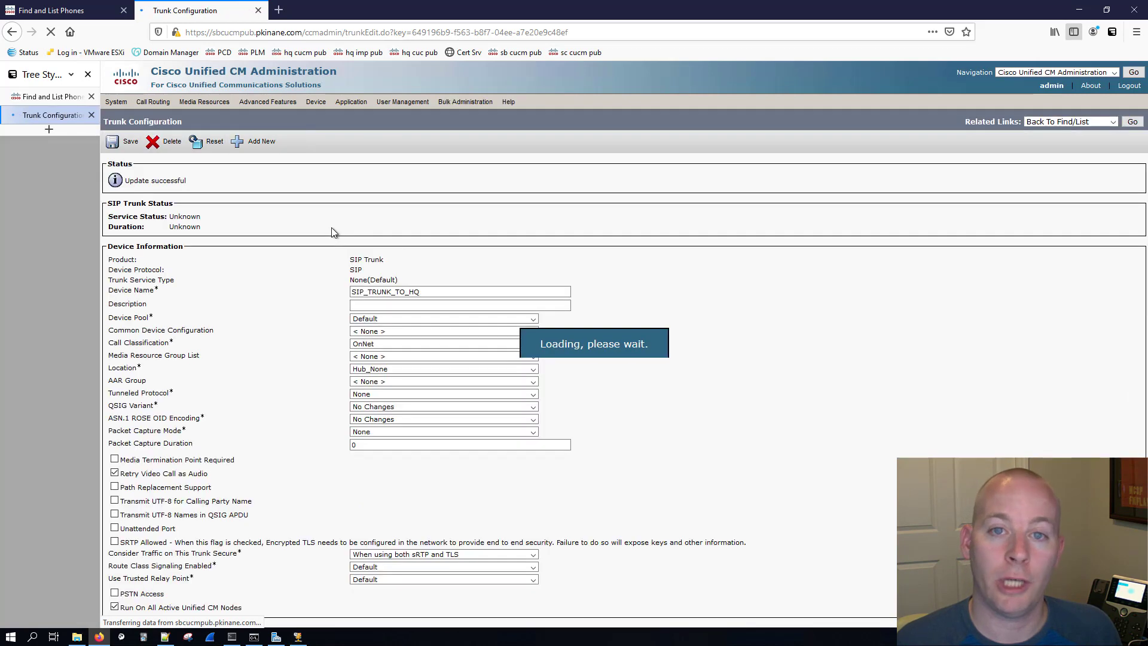
left_click(210, 141)
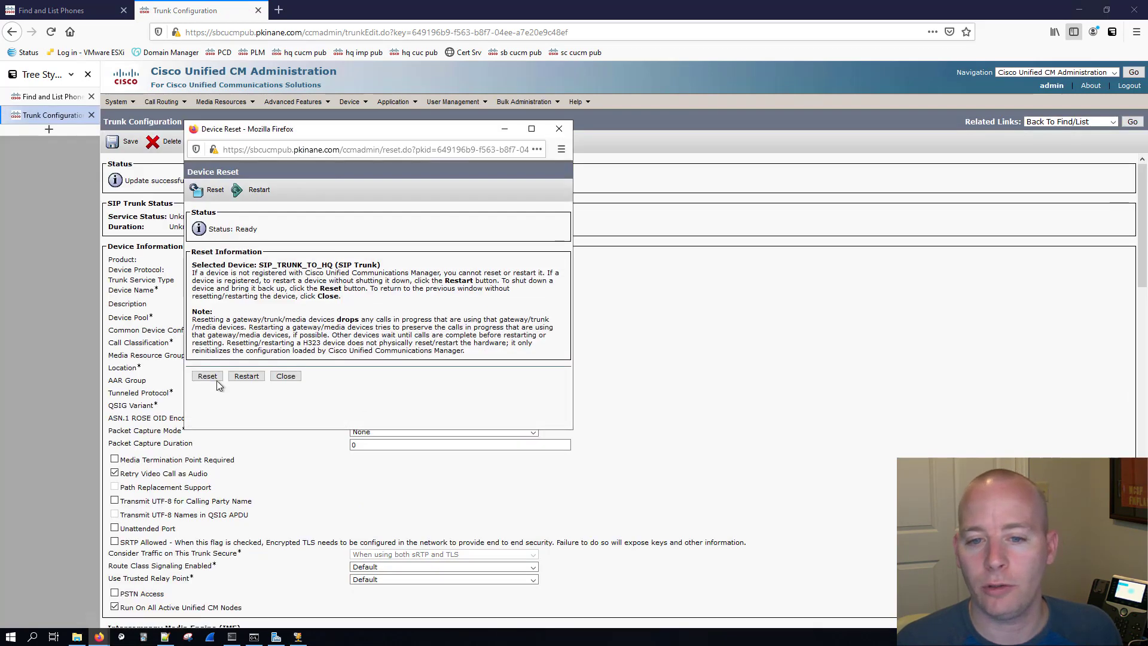
left_click(215, 377)
left_click(285, 376)
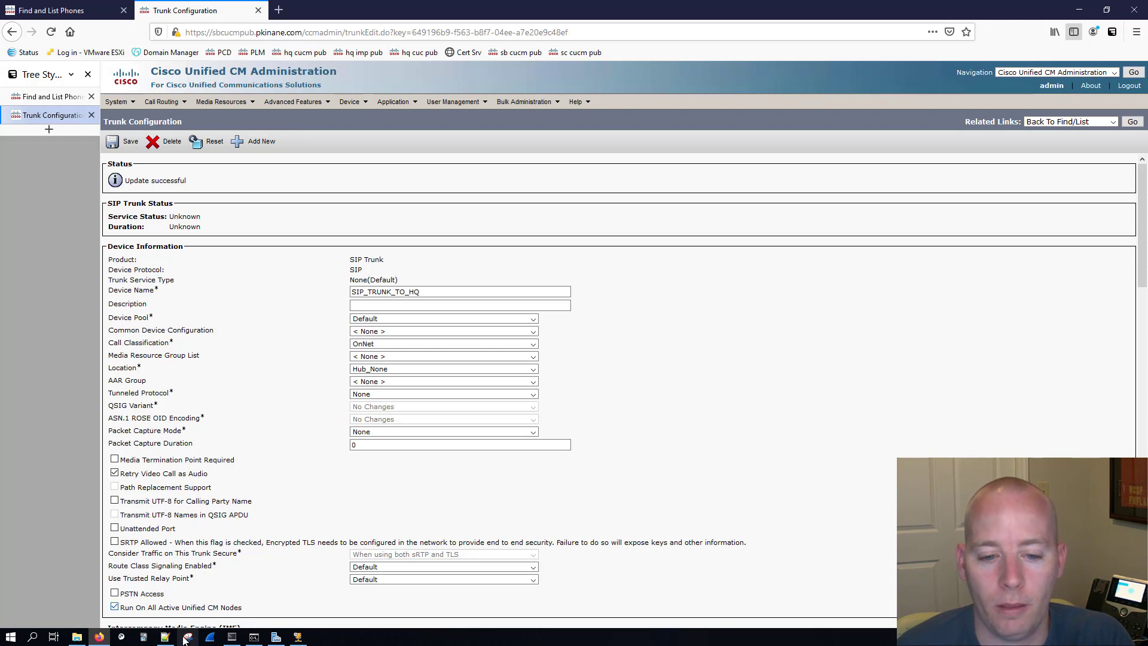
Switch to Notepad++, close the hqcucmsuba log without saving, and review the digit analysis for dd="105000".
left_click(165, 636)
left_click(329, 186)
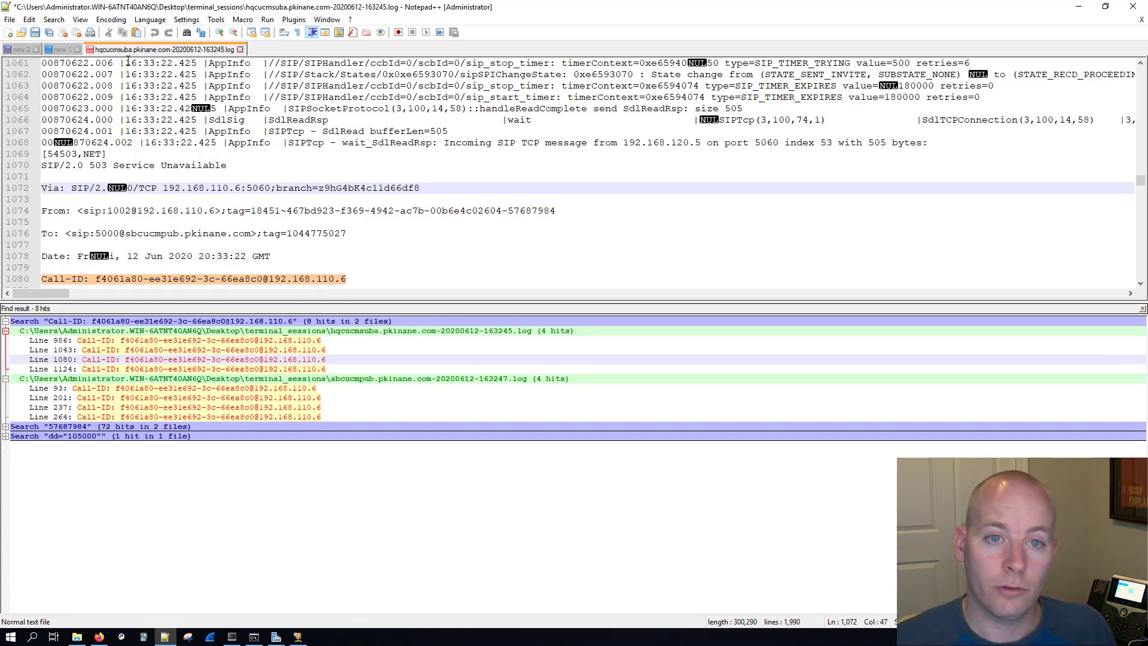
left_click(240, 50)
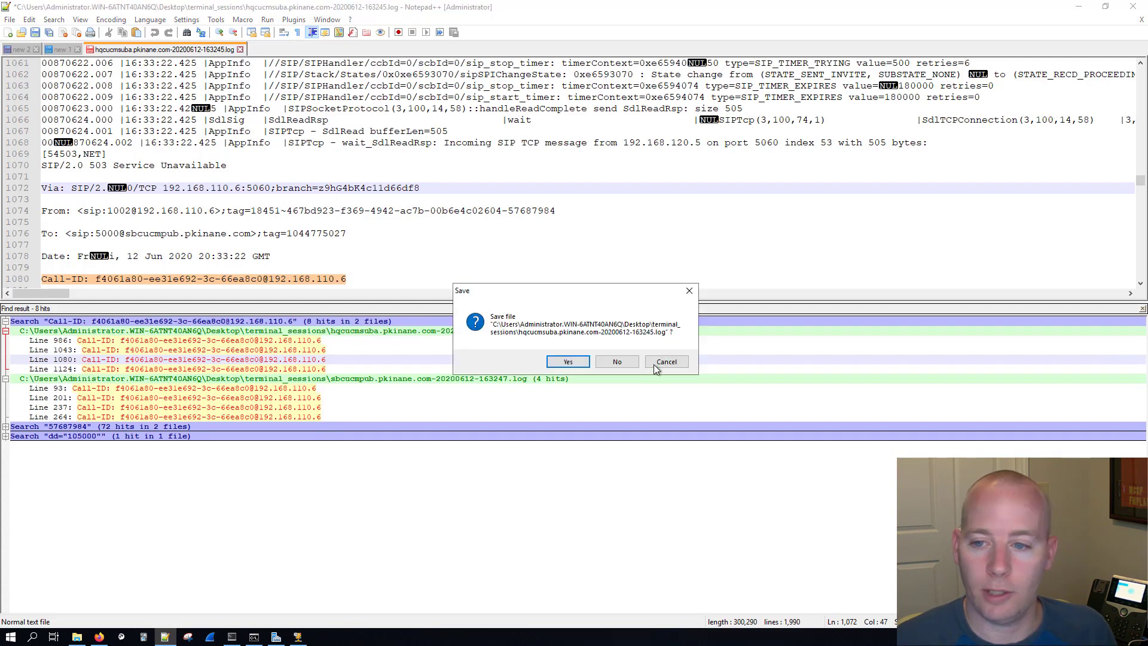
left_click(634, 364)
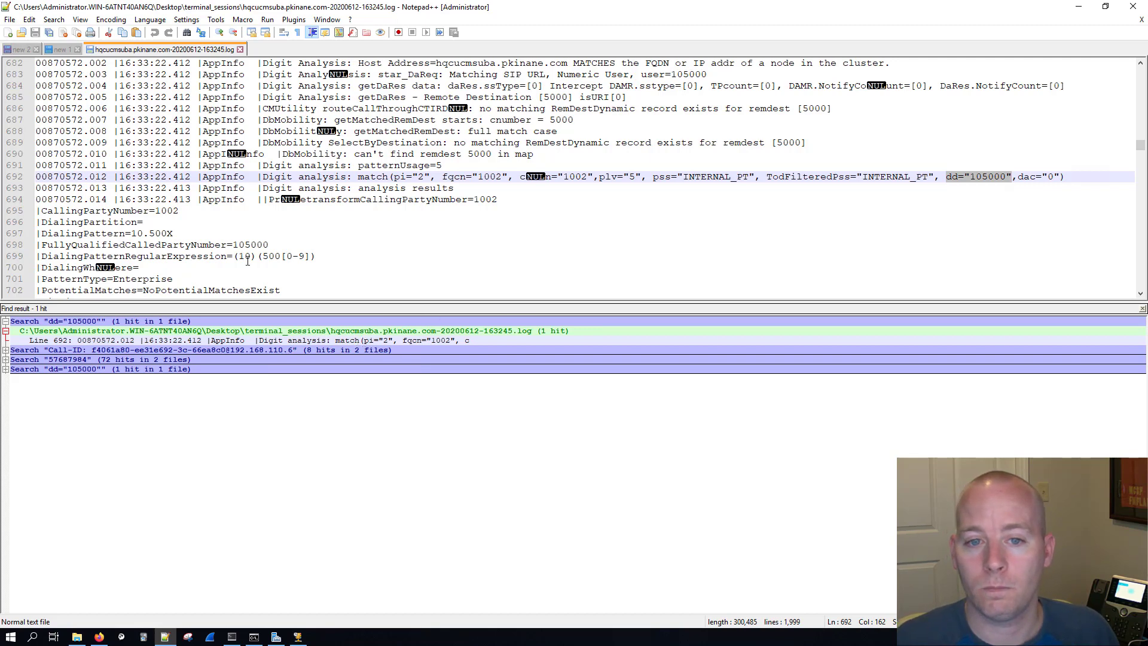
scroll(259, 265, "down", 19)
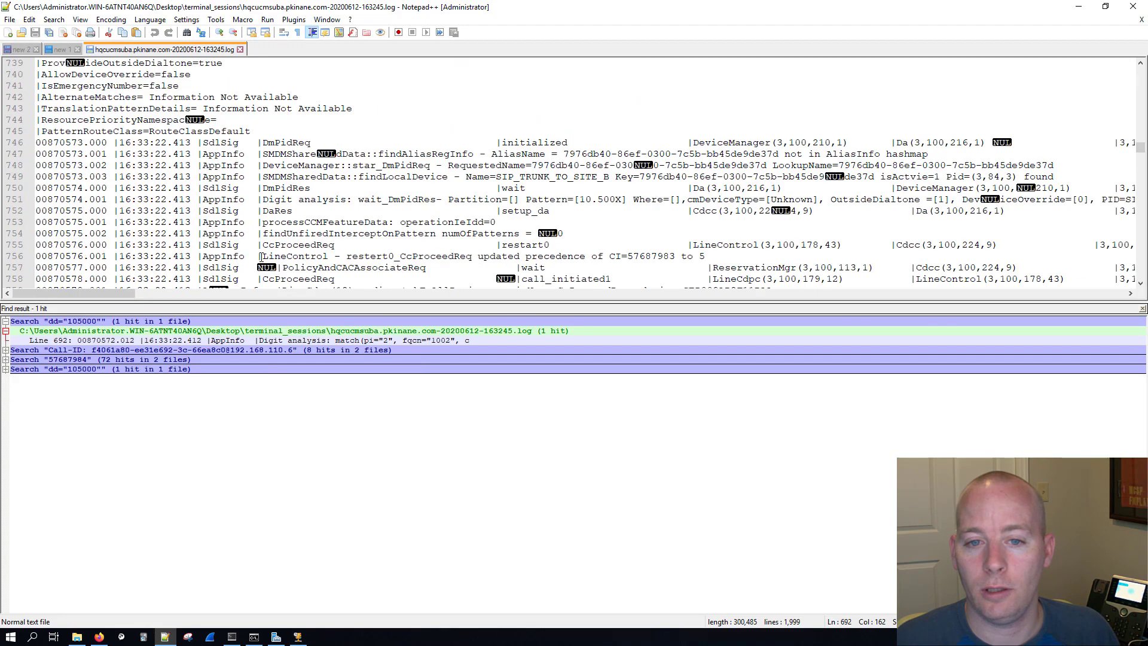
scroll(393, 284, "up", 4)
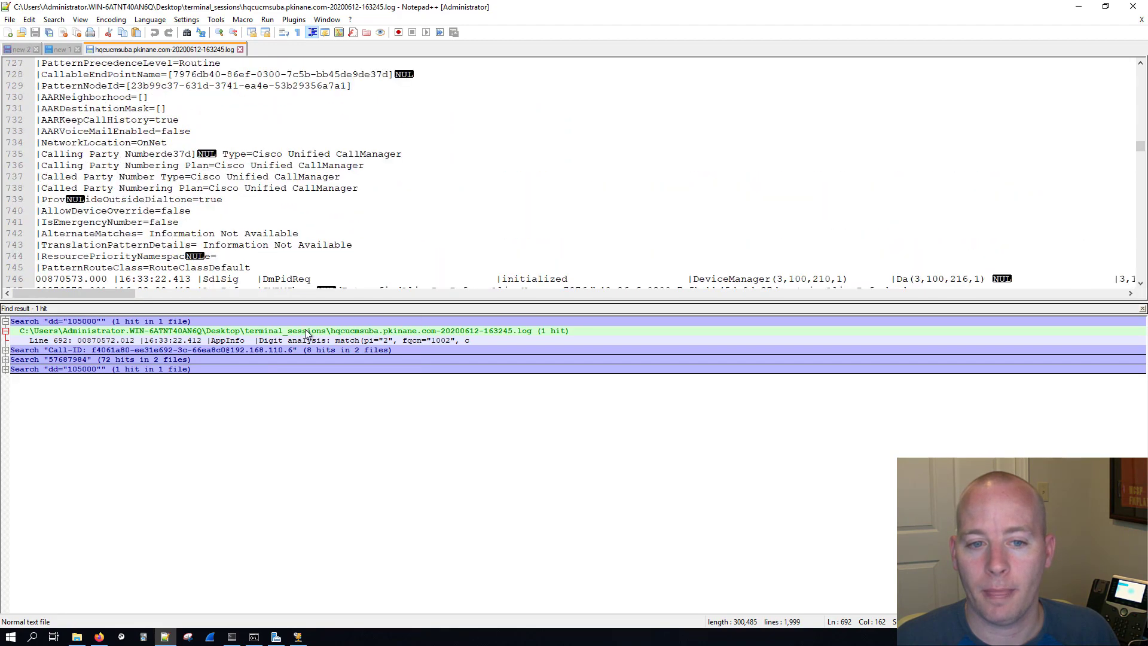
Clear all the earlier search results from the find results.
double_click(149, 359)
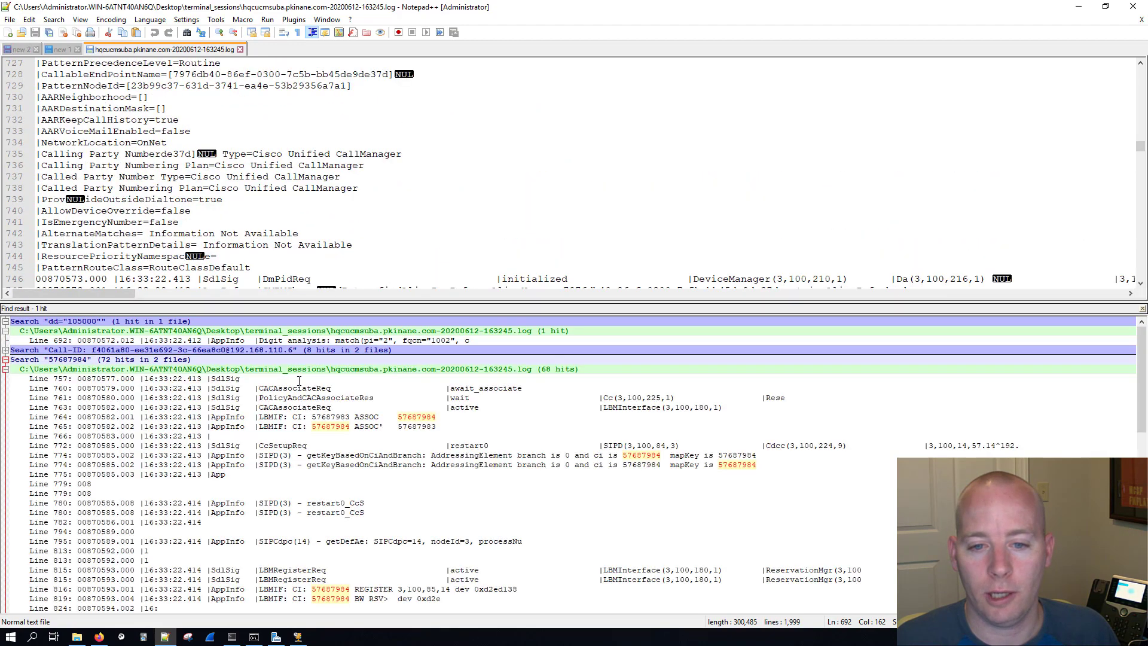
double_click(233, 359)
double_click(149, 369)
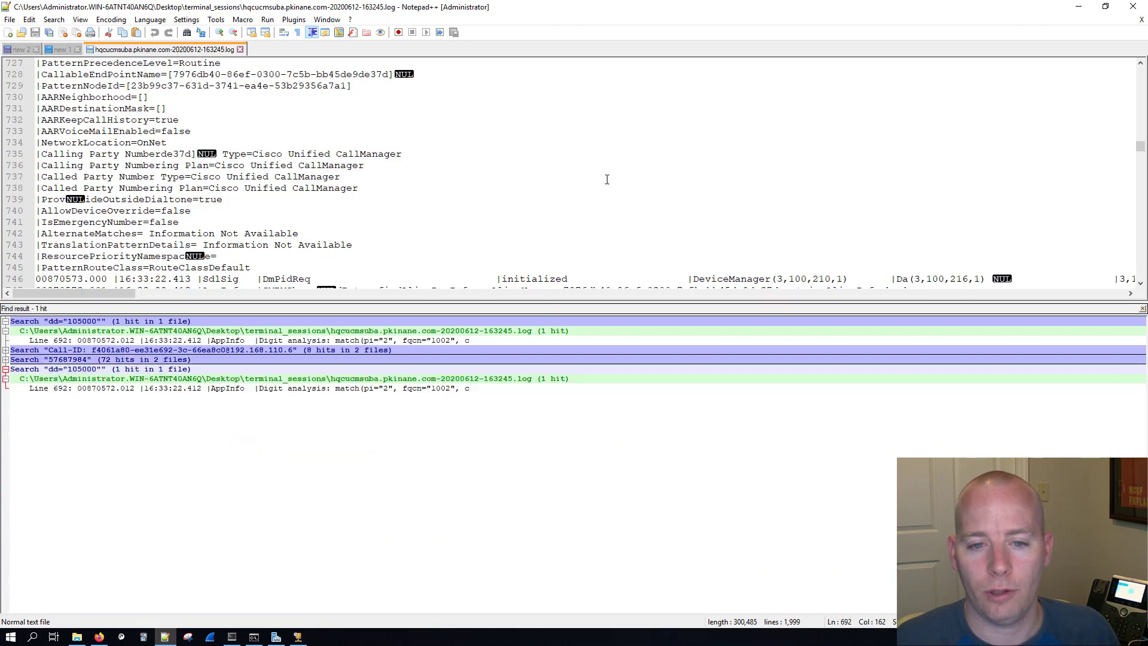
right_click(404, 361)
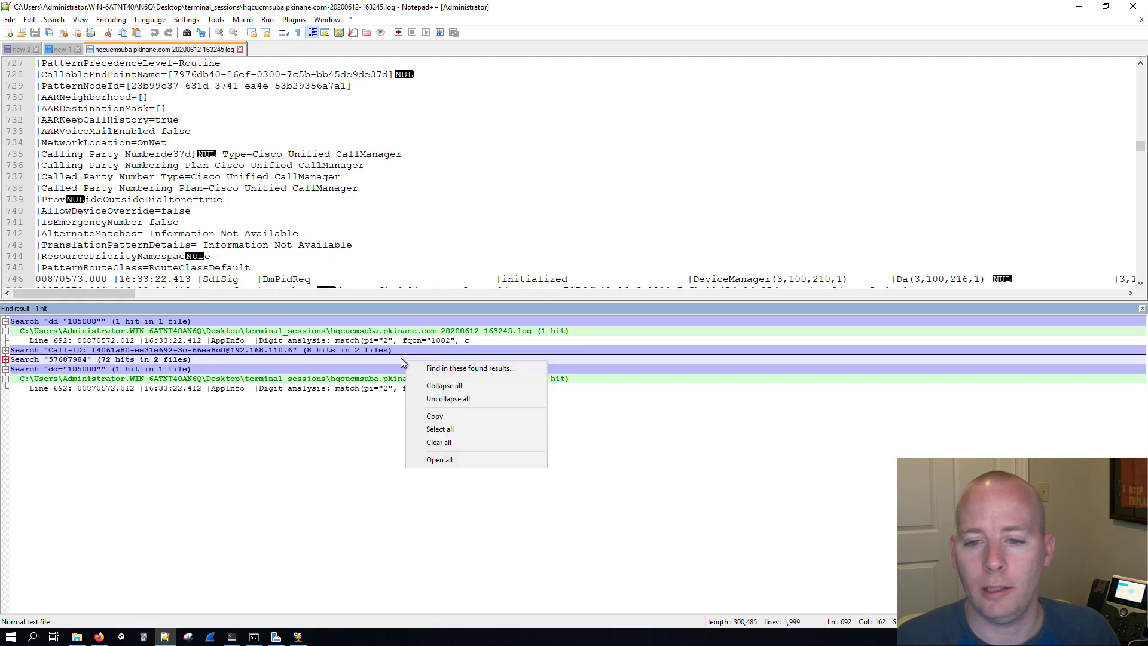
left_click(454, 443)
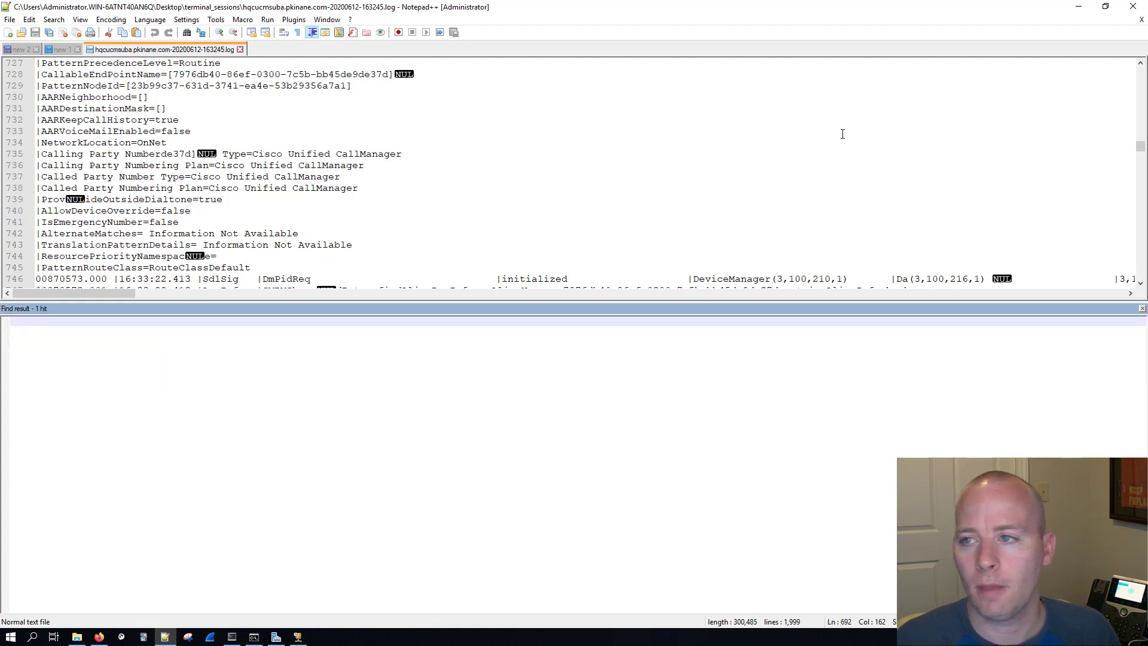
Switch to SuperPuTTY and send "file tail activelog cm/trace/ccm/sdl recent" to the open CUCM sessions.
left_click(1079, 8)
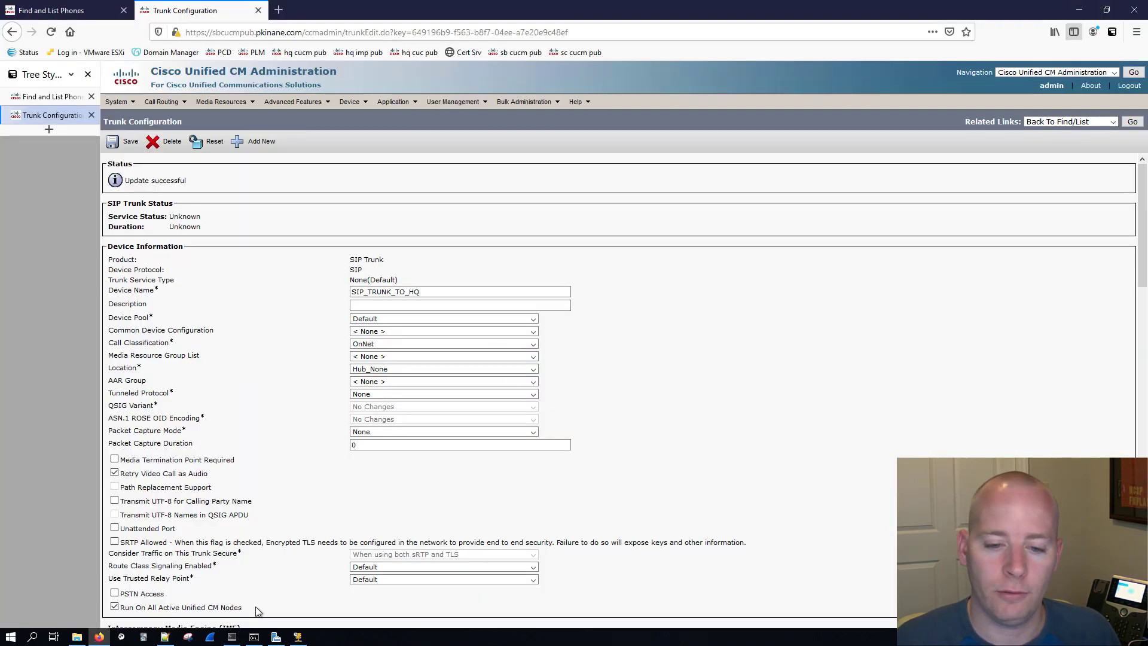
left_click(232, 636)
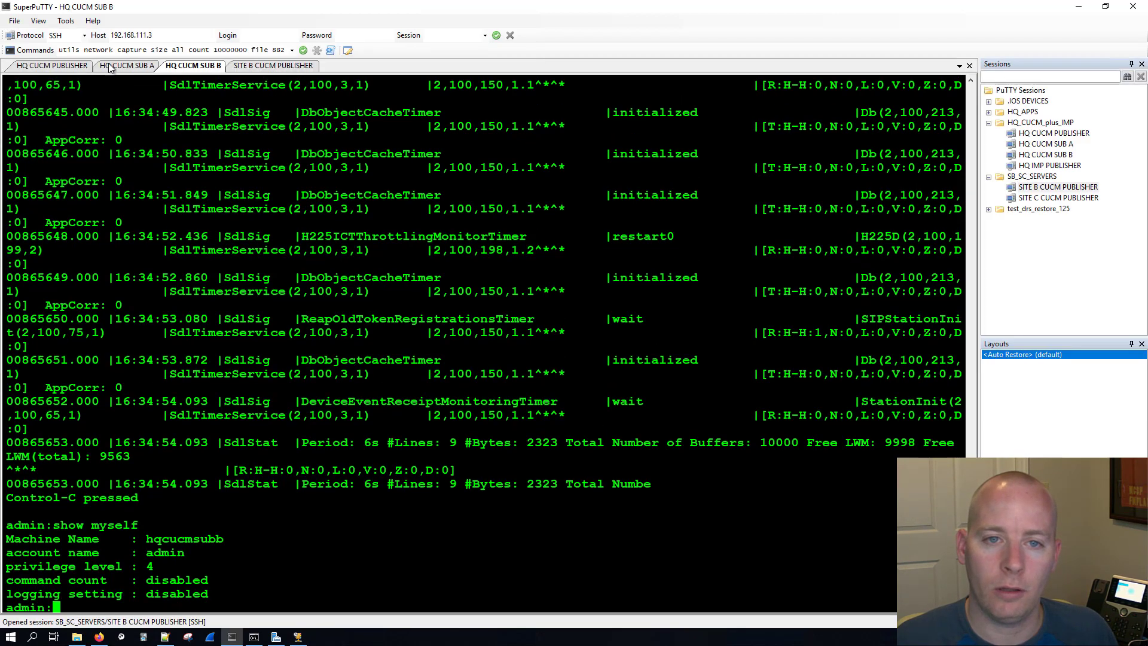
left_click(291, 50)
left_click(234, 64)
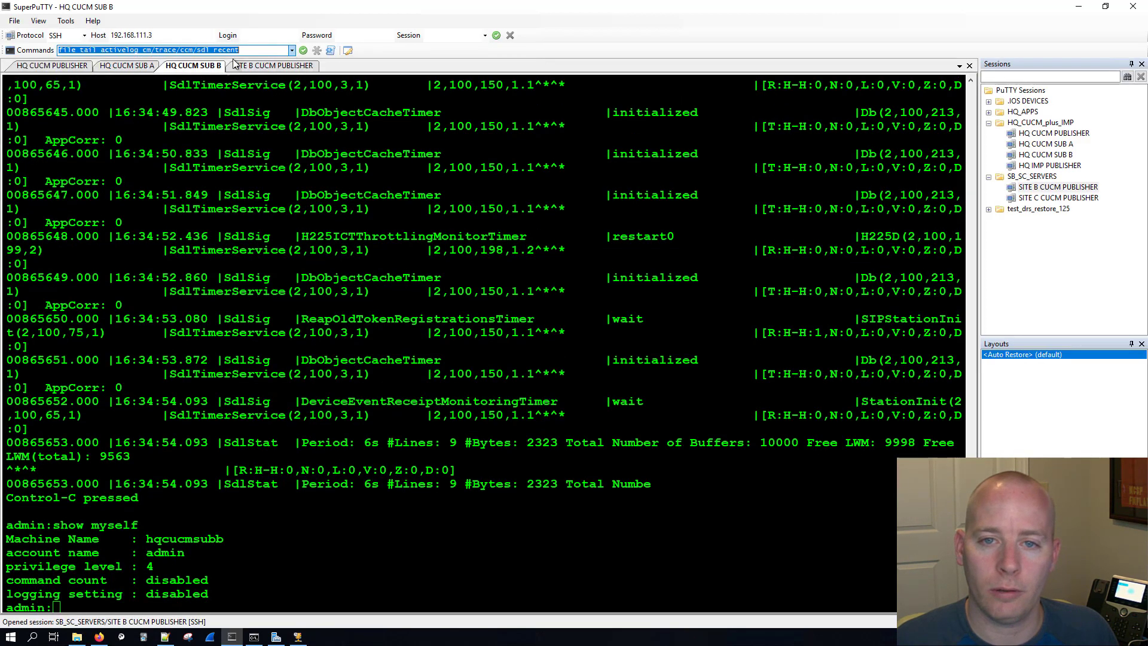
key("Return")
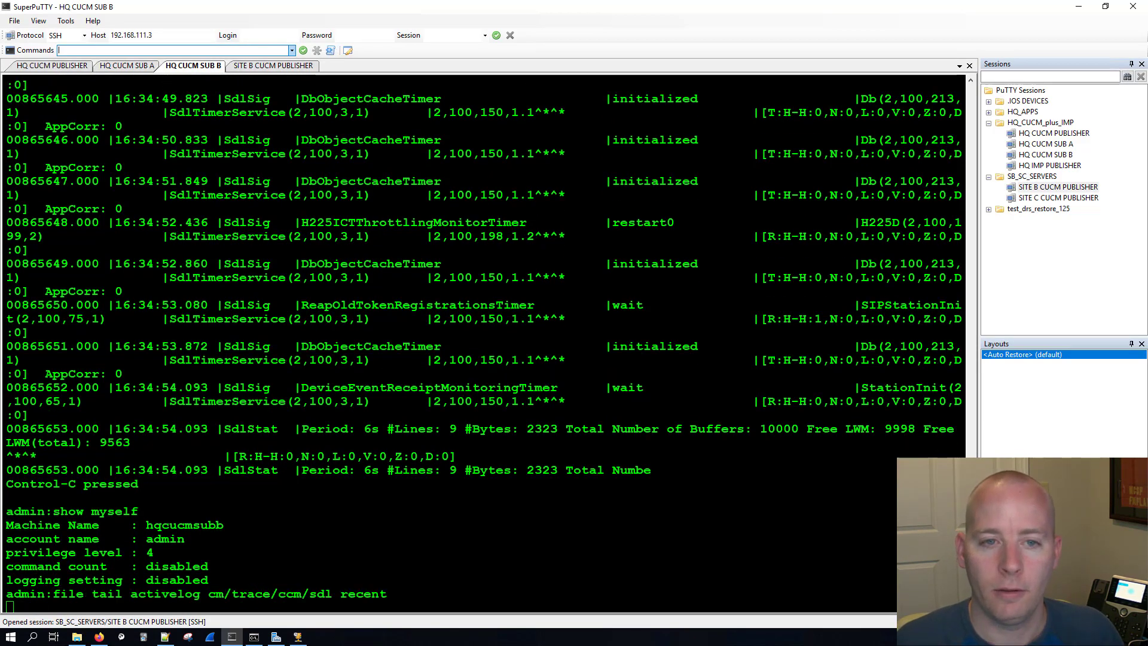
Check the log tail in the HQ CUCM SUB A, HQ CUCM PUBLISHER and SITE B CUCM PUBLISHER sessions, then leave SuperPuTTY.
left_click(116, 67)
left_click(59, 66)
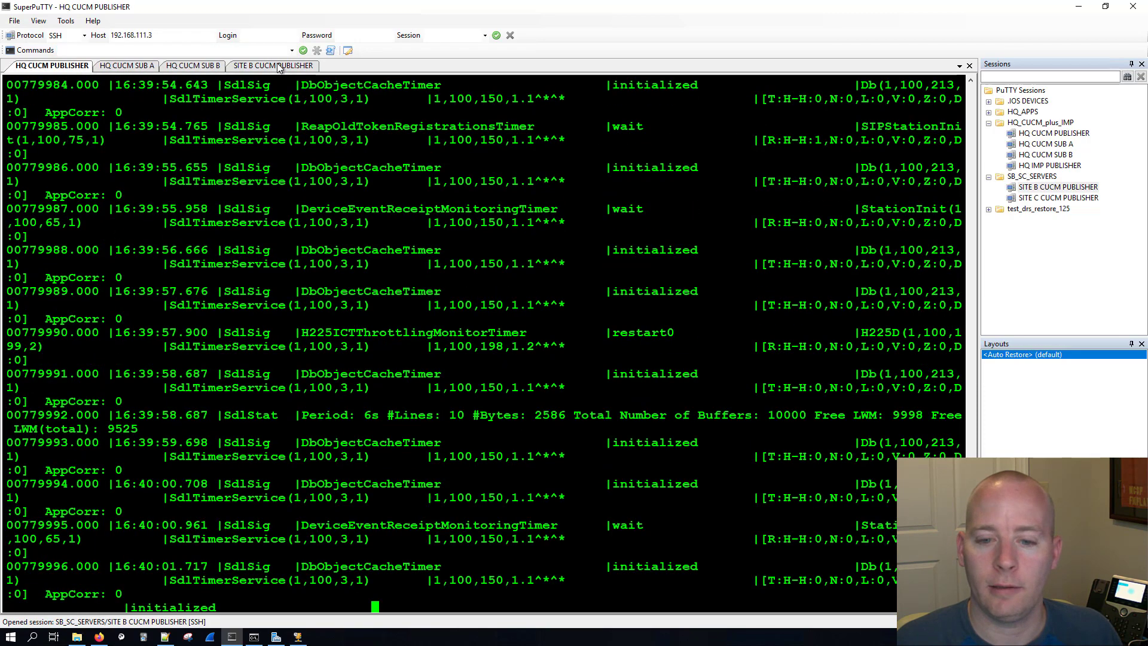
left_click(278, 66)
left_click(1079, 7)
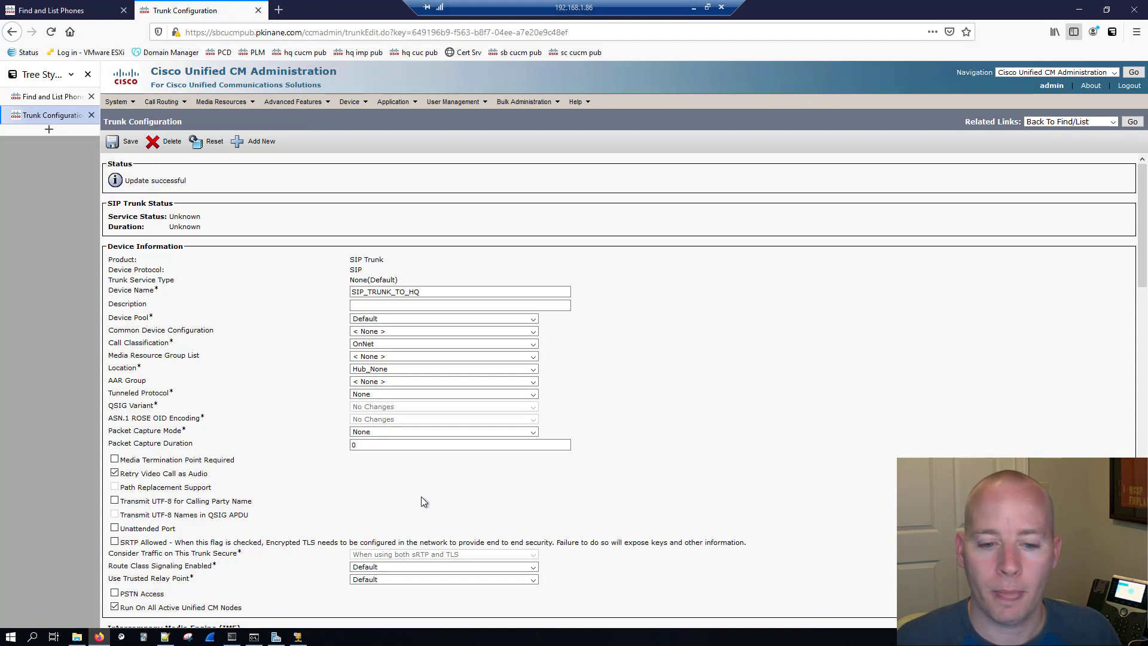
Switch to Notepad++, reload the modified hqcucmsuba log, and close it.
left_click(166, 638)
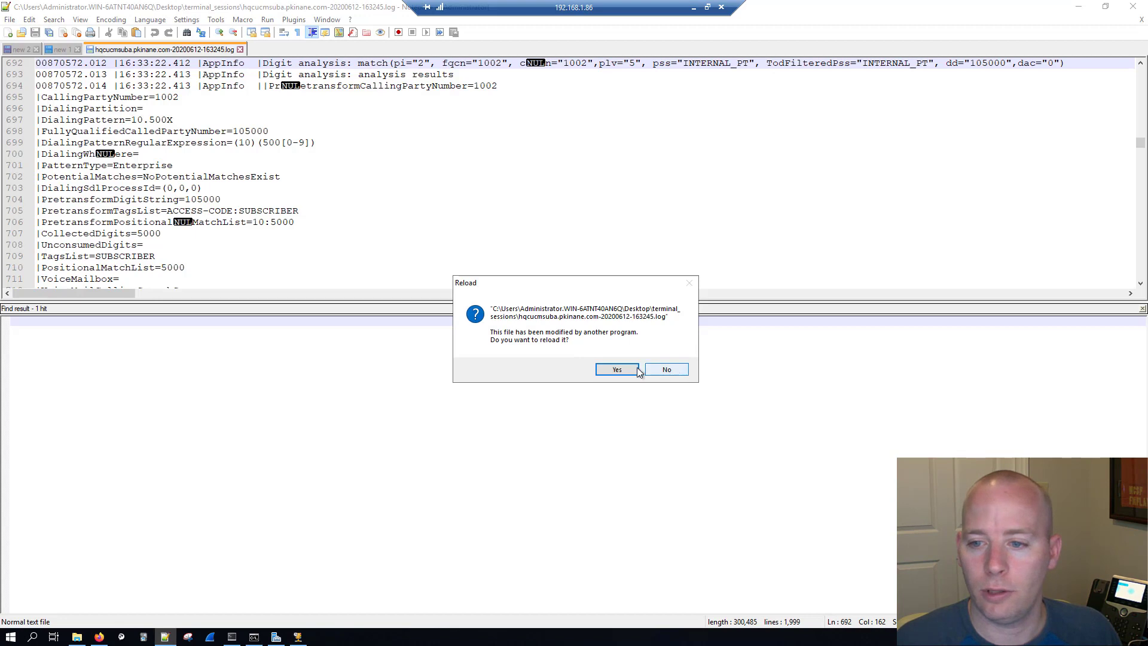
left_click(616, 369)
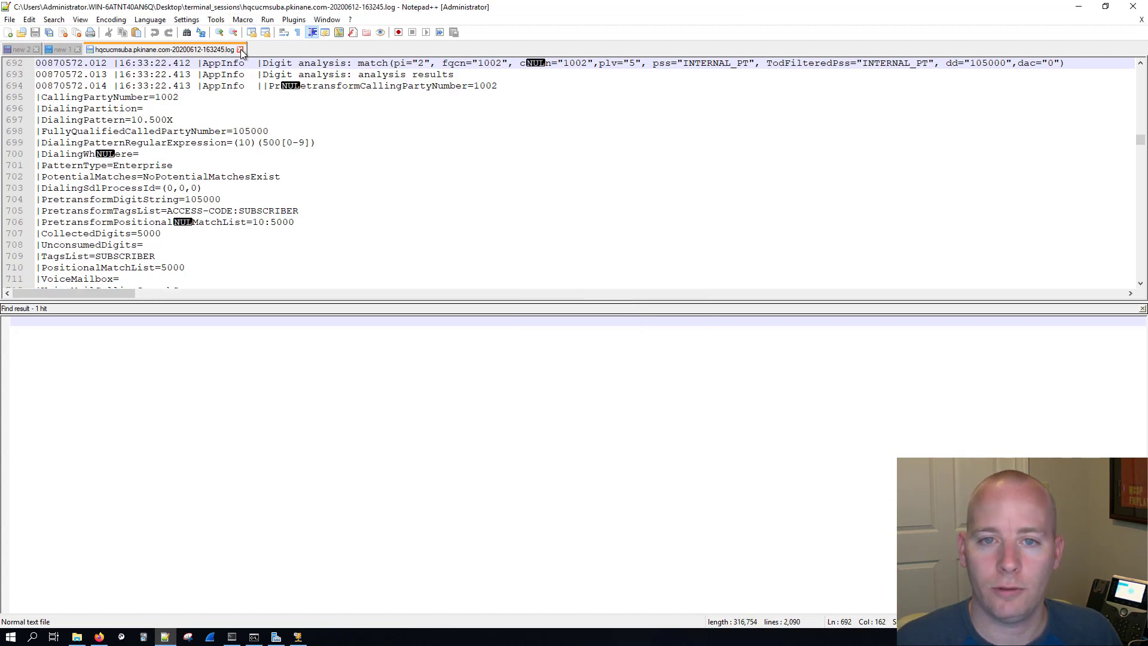
left_click(240, 50)
Search the files in the log folder for dd="105000" and open the match logged at 16:40:21.591.
key("ctrl+shift+f")
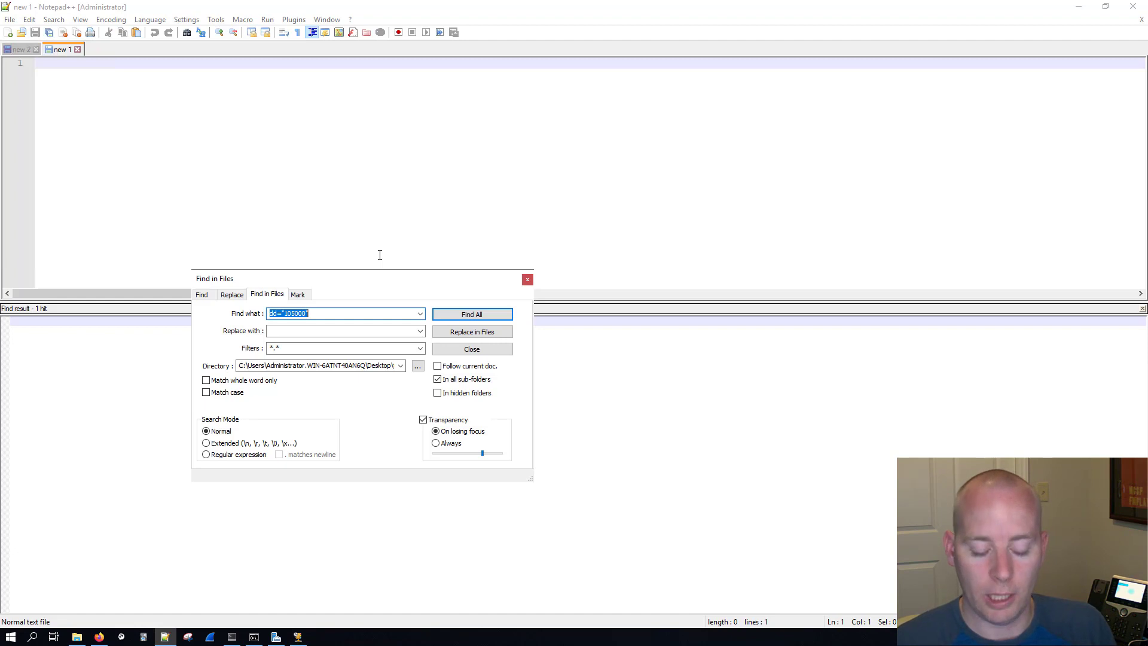
left_click(473, 314)
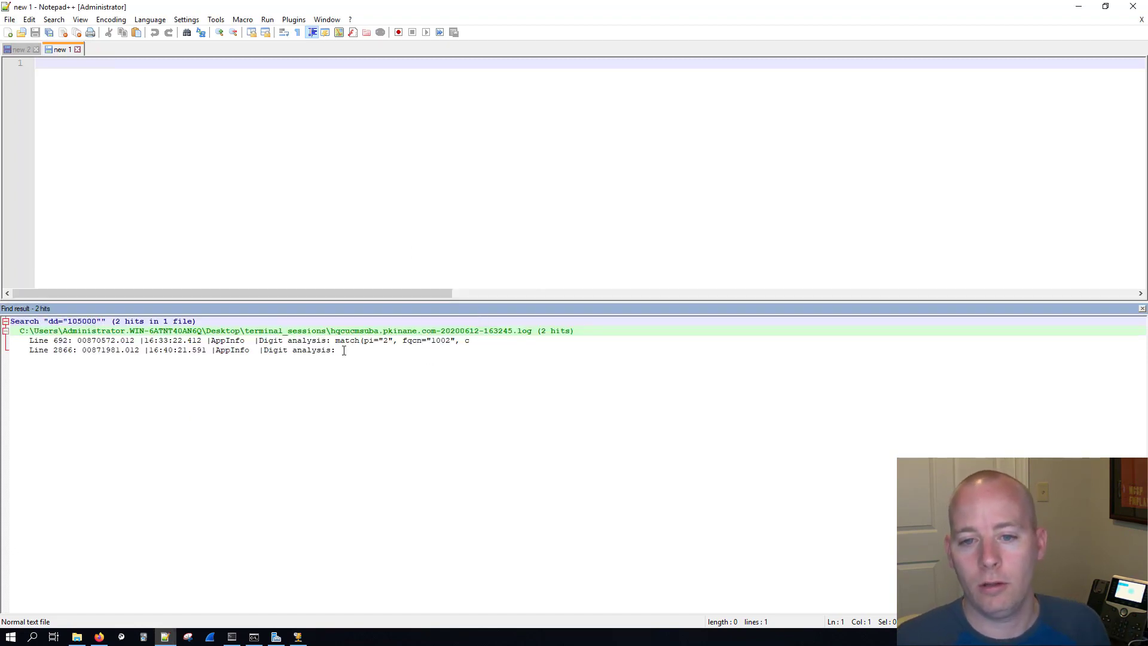
left_click(183, 349)
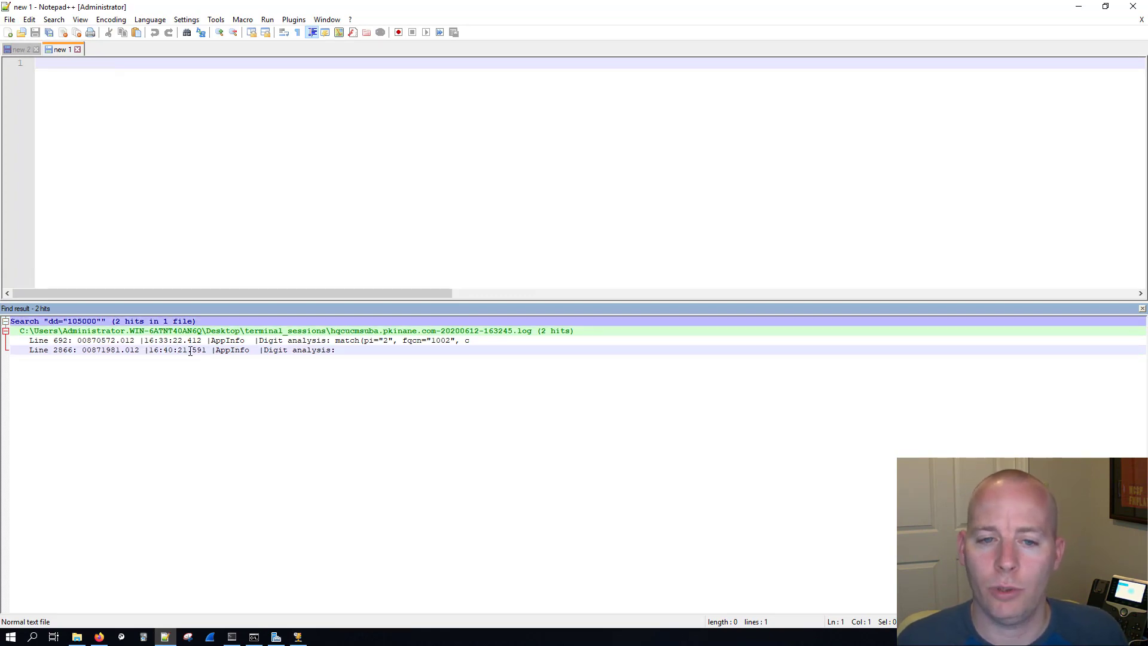
double_click(190, 351)
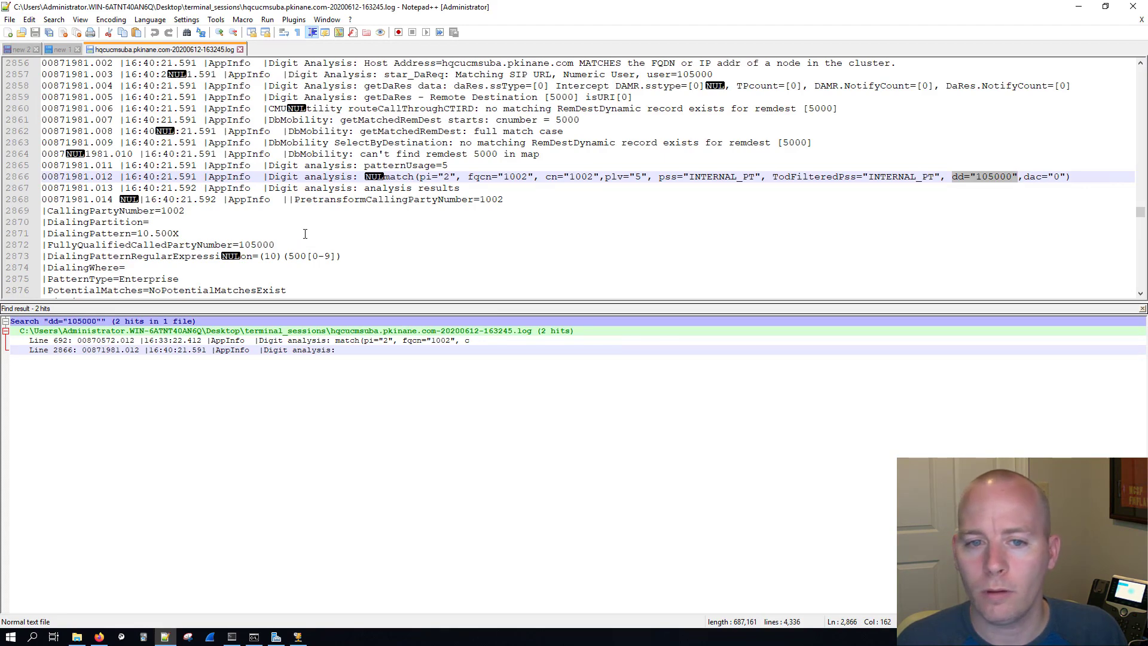
Find the CI value 57687988 in the wait_DmPidRes digit analysis line and mark its occurrences with the 1st style.
scroll(305, 233, "down", 19)
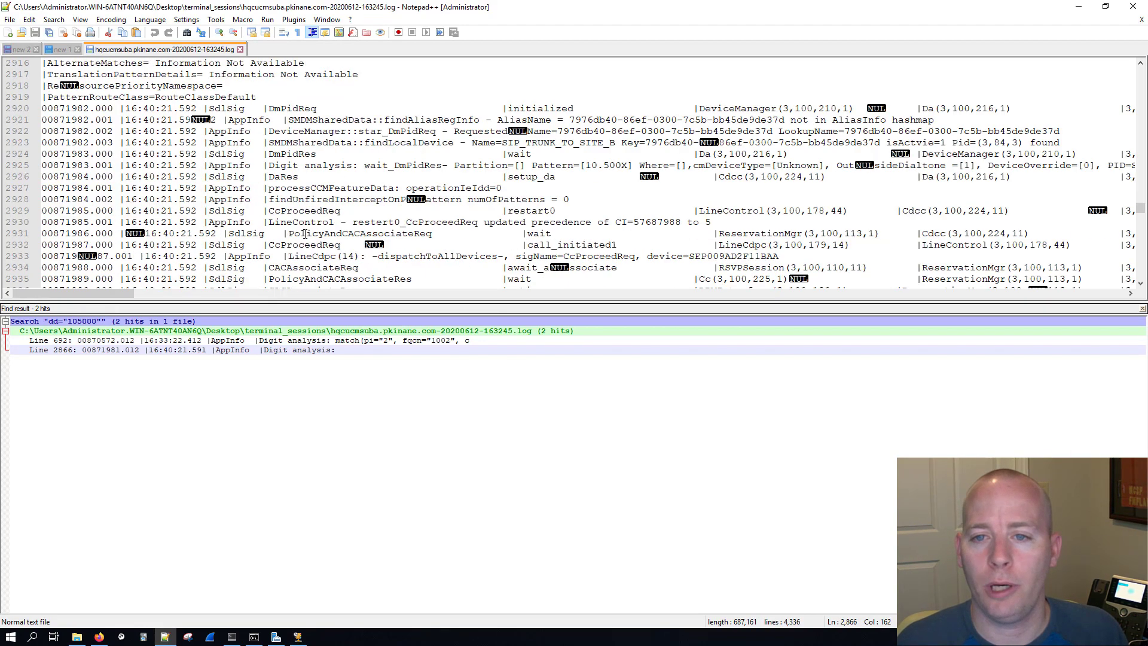
left_click(465, 199)
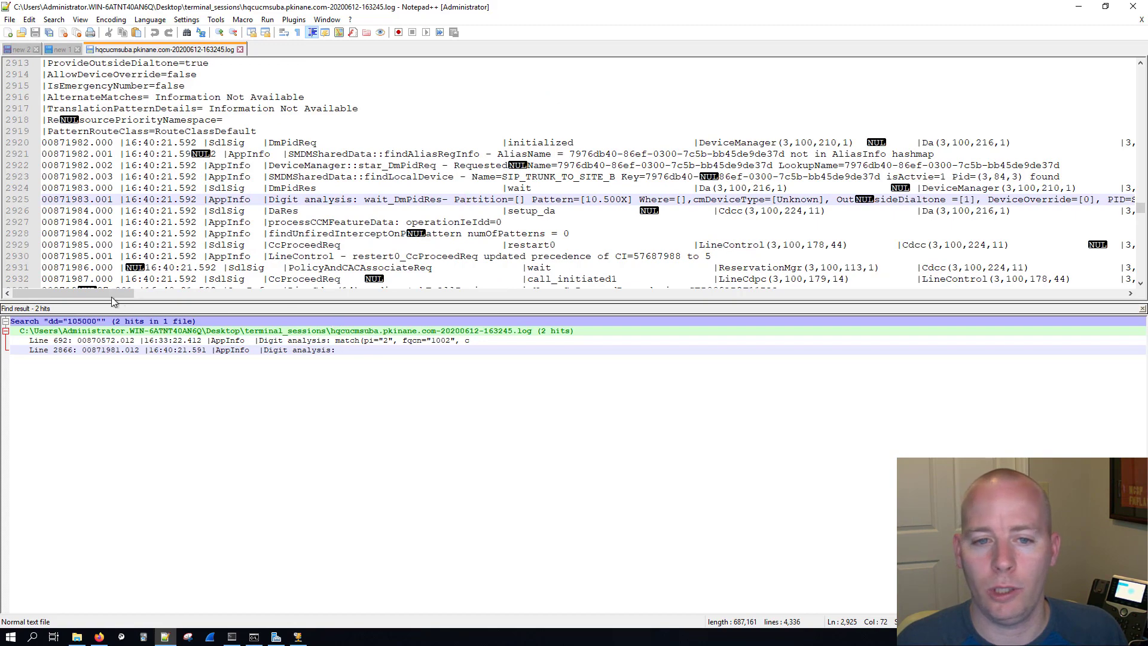
left_click_drag(111, 297, 192, 296)
double_click(541, 200)
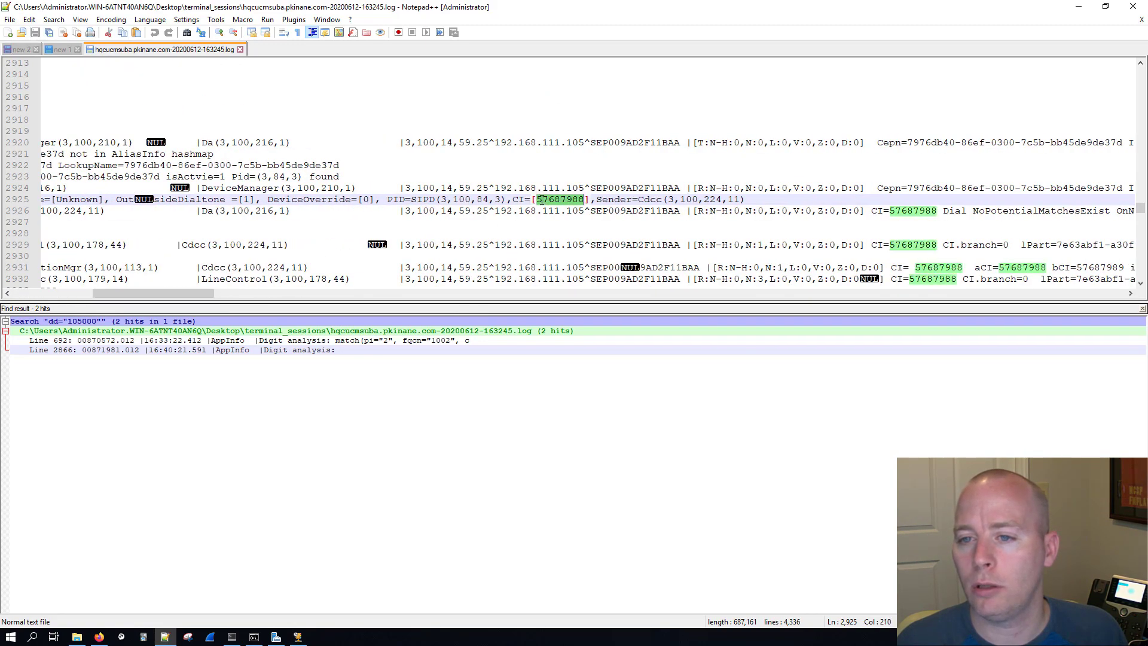
right_click(541, 200)
mouse_move(578, 285)
left_click(726, 291)
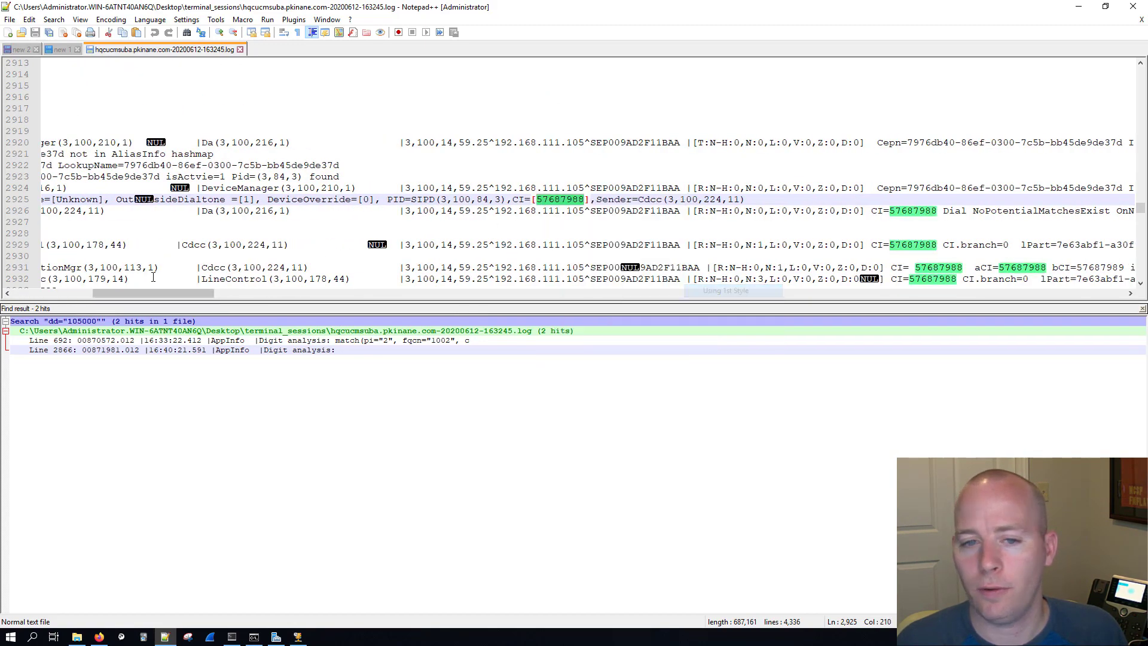
Find the associated CI 57687989 in the LBMIF ASSOC line and mark its occurrences with the 2nd style.
left_click_drag(170, 293, 70, 290)
scroll(439, 180, "down", 5)
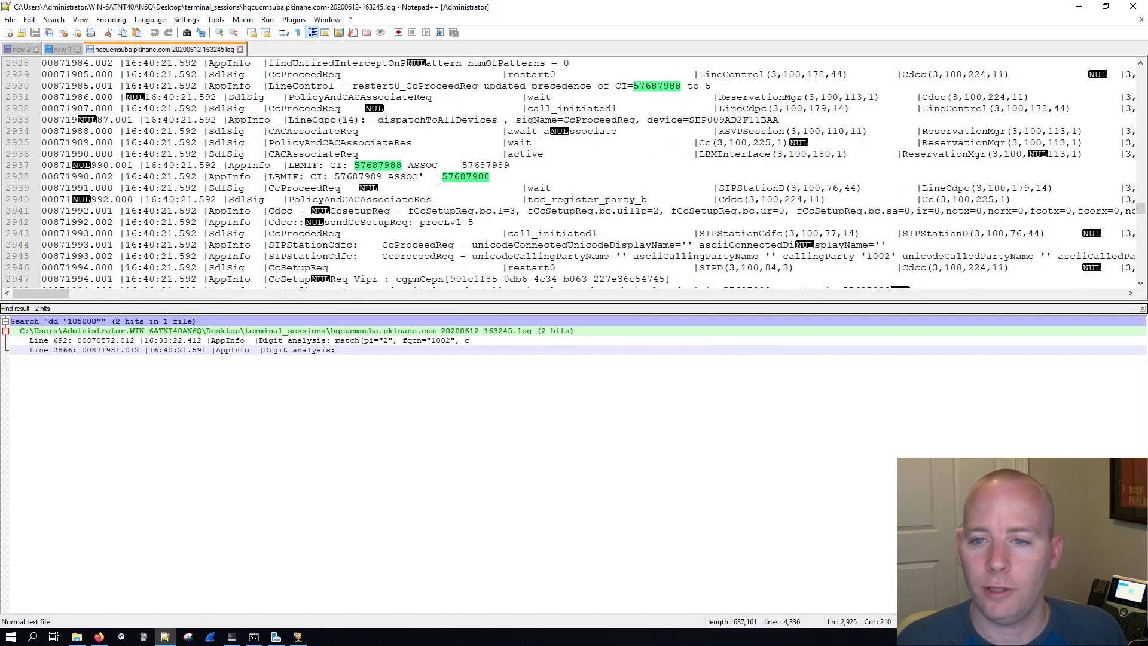
double_click(485, 165)
right_click(478, 166)
mouse_move(598, 256)
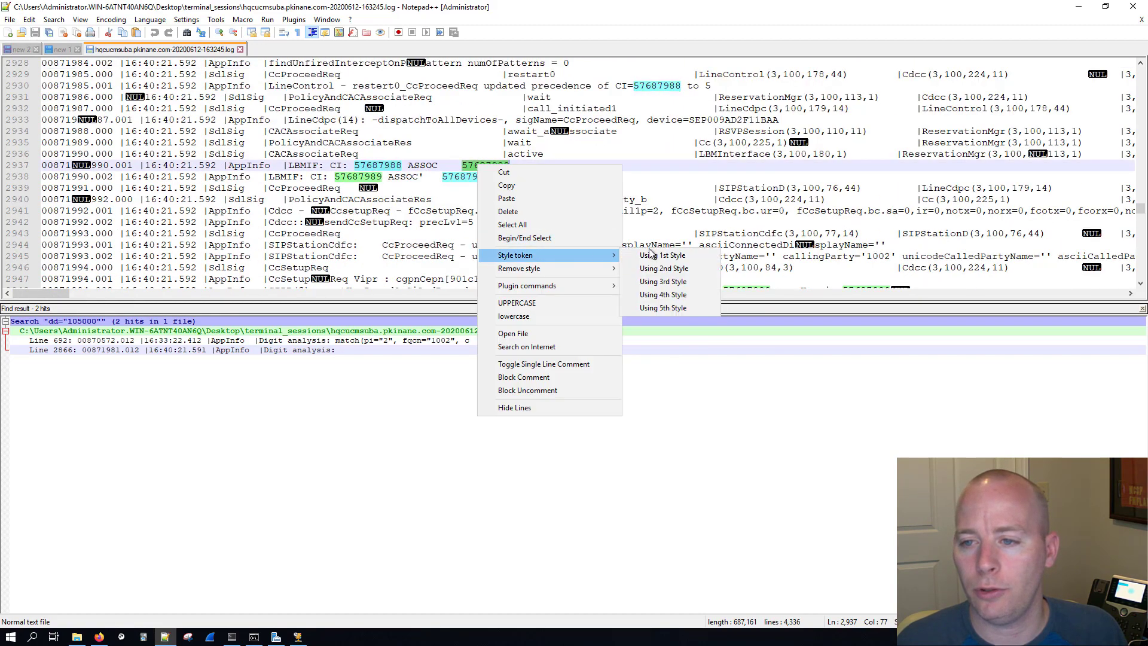
left_click(651, 254)
Search the files in the log folder for 57687989, open the match on the SIP From header at line 3118, and reload the modified log.
key("ctrl+shift+f")
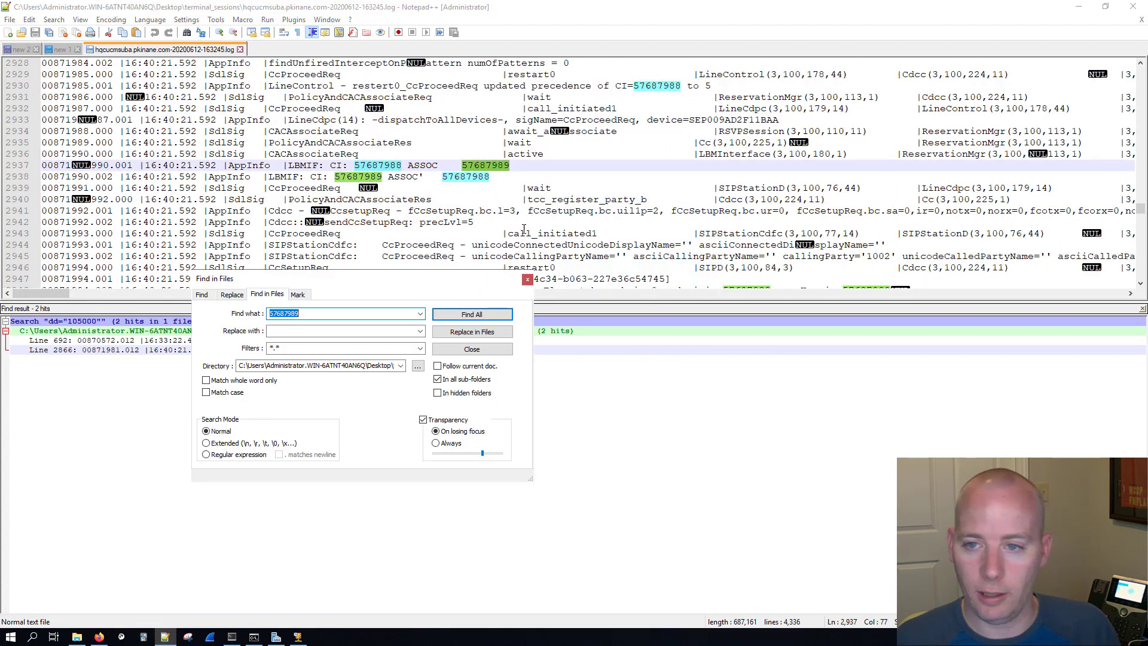
left_click(487, 315)
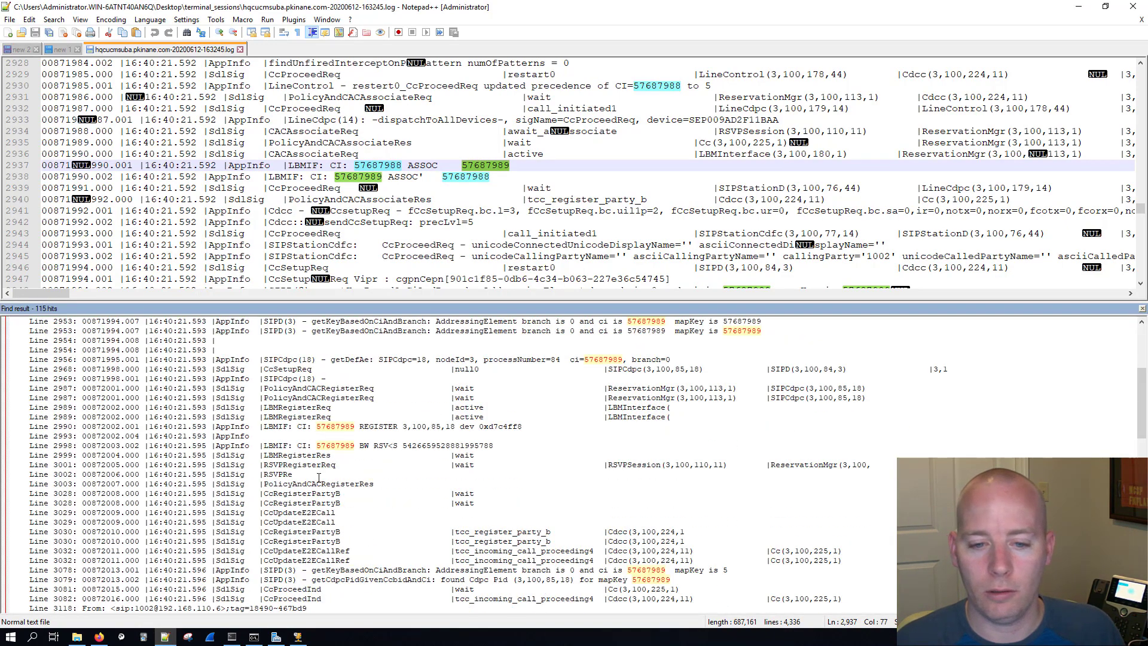
scroll(318, 477, "down", 7)
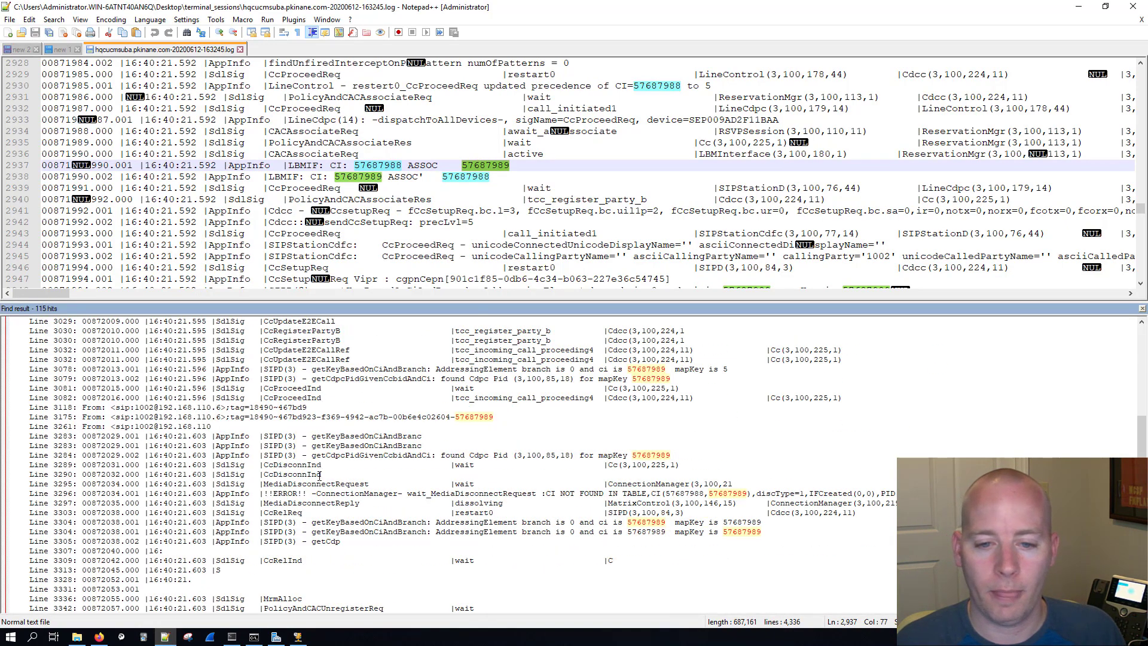
double_click(279, 407)
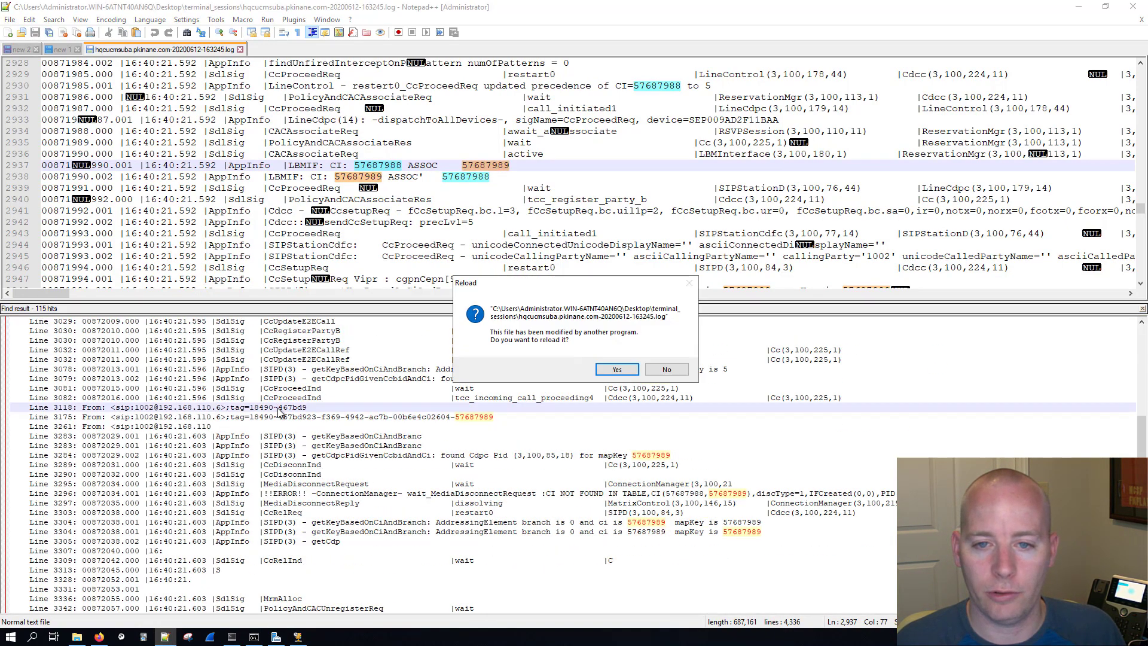
left_click(634, 370)
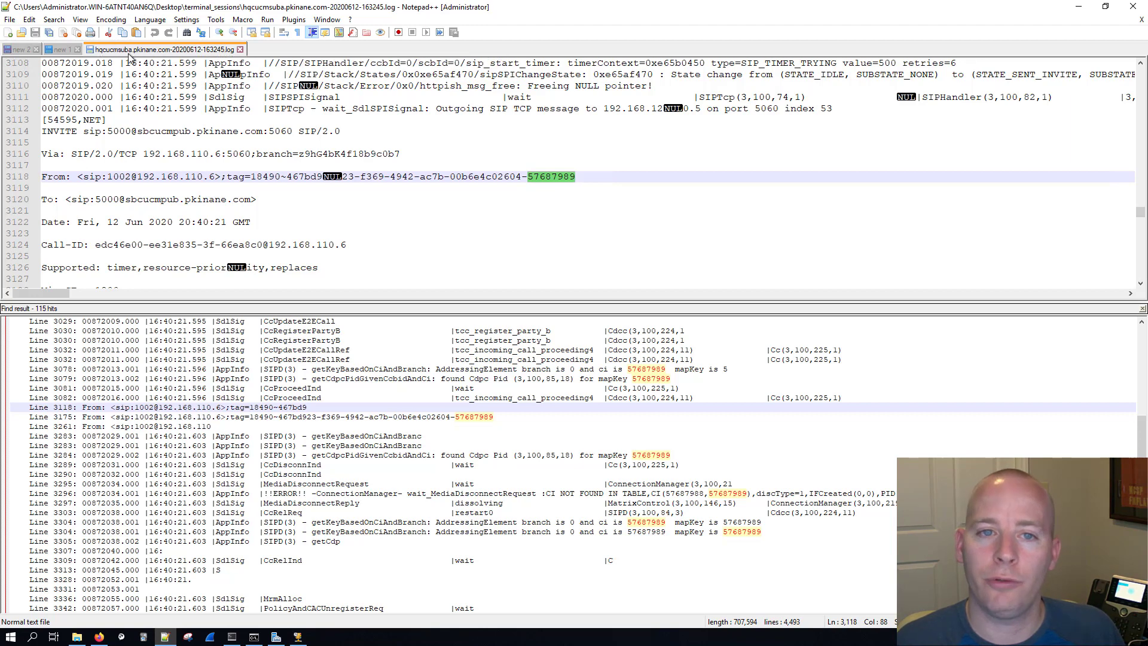
Select the outgoing INVITE's full Call-ID line and mark it with the 2nd style.
scroll(302, 204, "down", 1)
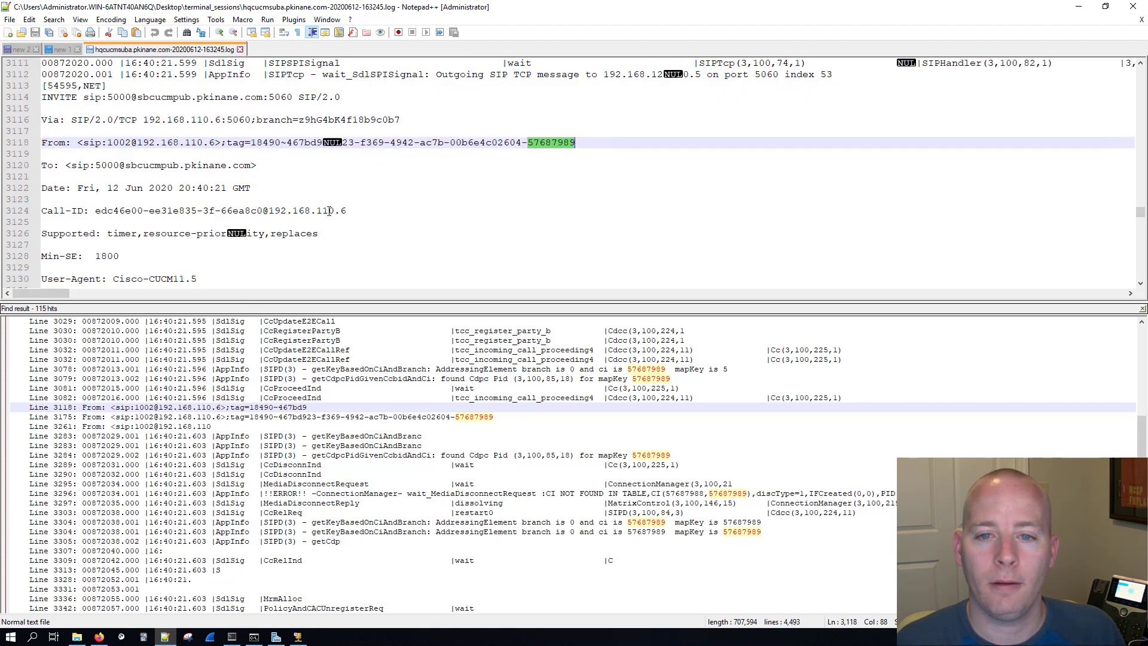
left_click_drag(355, 210, 37, 212)
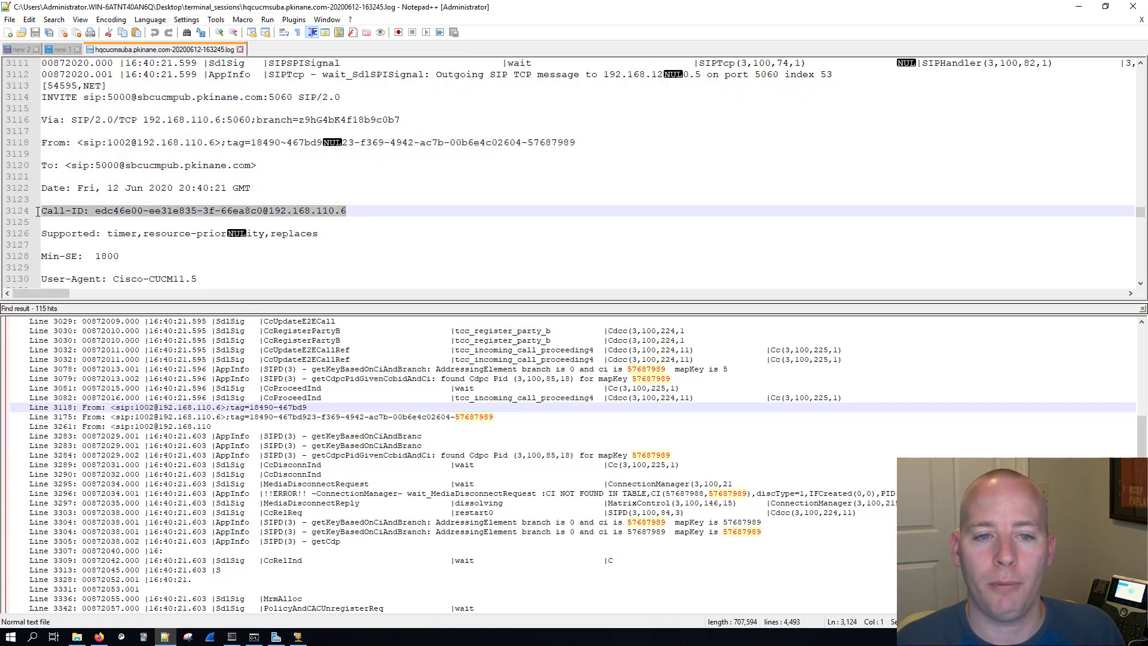
right_click(71, 208)
mouse_move(115, 302)
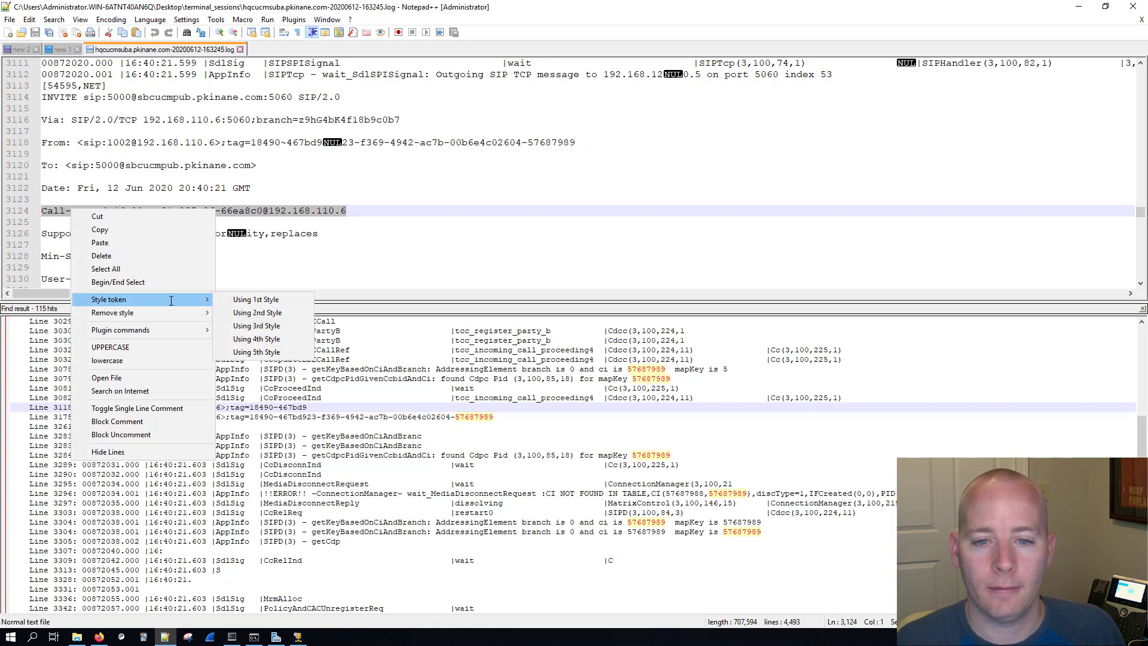
left_click(254, 313)
Search the log files for the selected Call-ID line, reload the hqcucmsuba log, and open its match at line 3218, declining the second reload.
key("ctrl+shift+f")
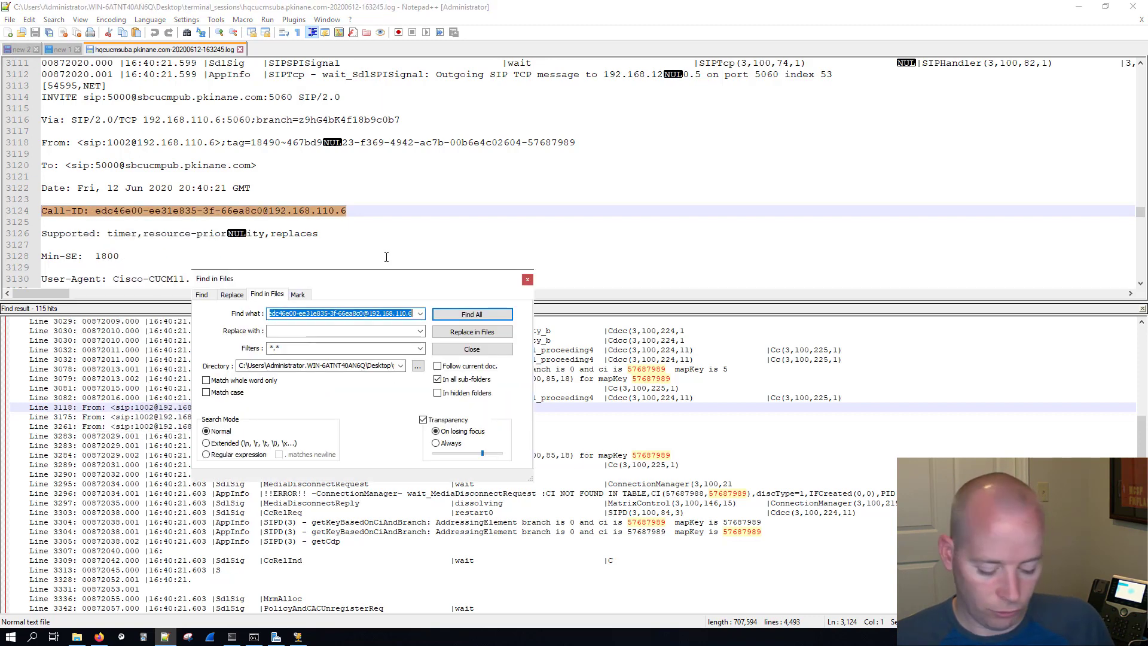
key("Return")
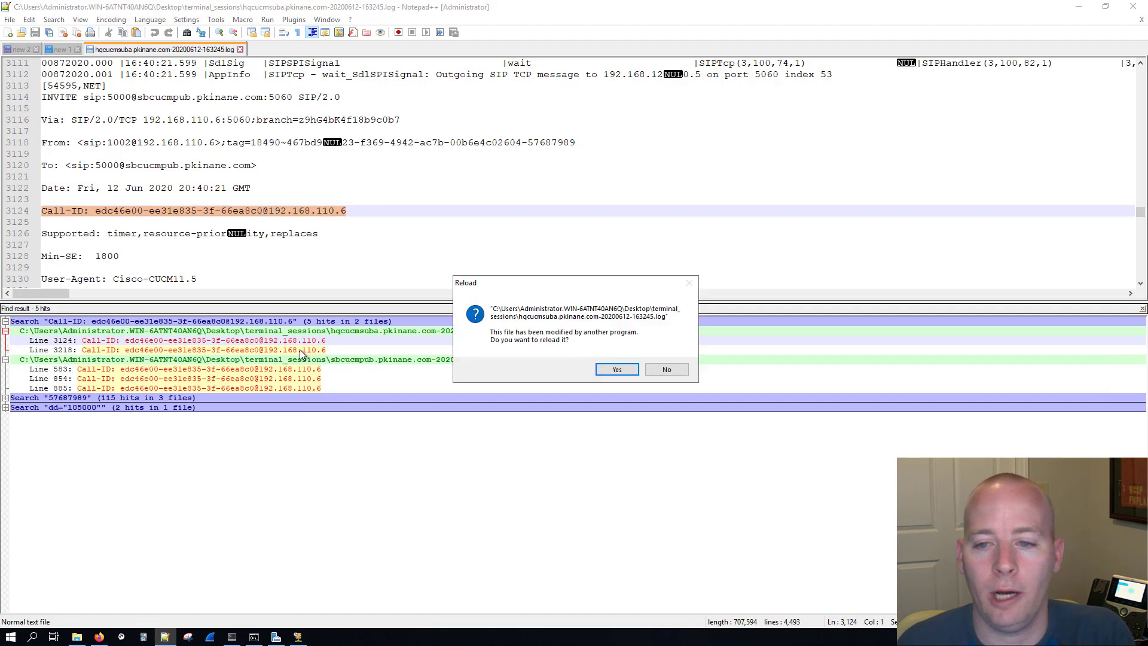
left_click(619, 375)
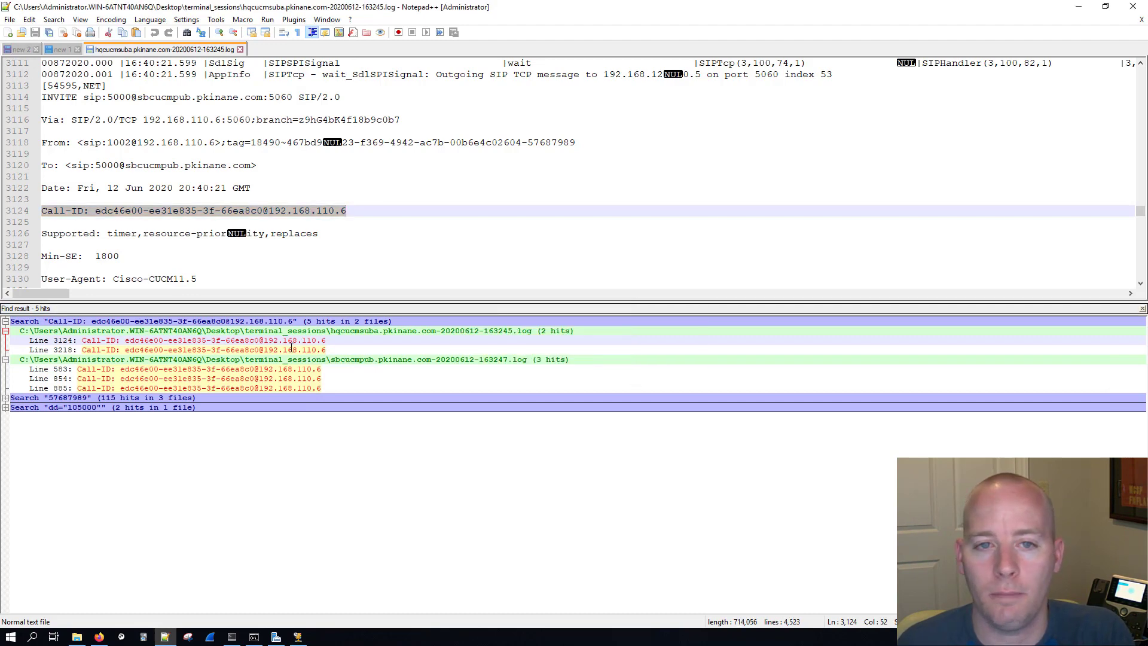
double_click(291, 350)
left_click(666, 371)
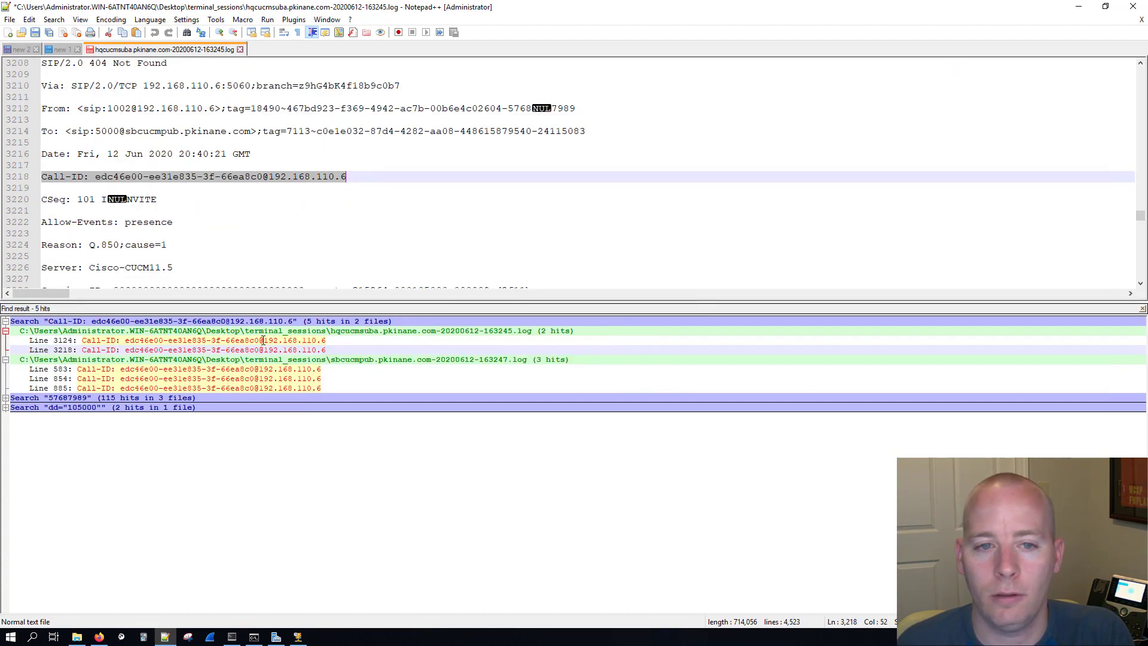
Switch to SuperPuTTY, stop the log tails in the SITE B publisher, HQ SUB B, HQ SUB A and HQ publisher sessions, and minimize it.
left_click(232, 636)
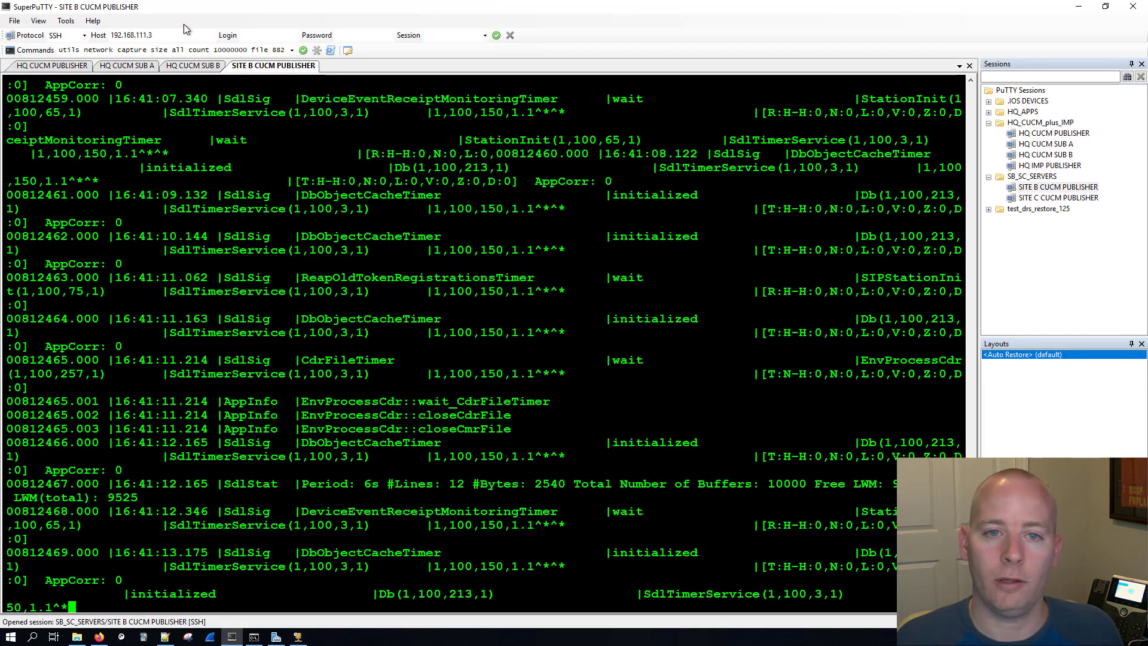
key("ctrl+c")
left_click(191, 65)
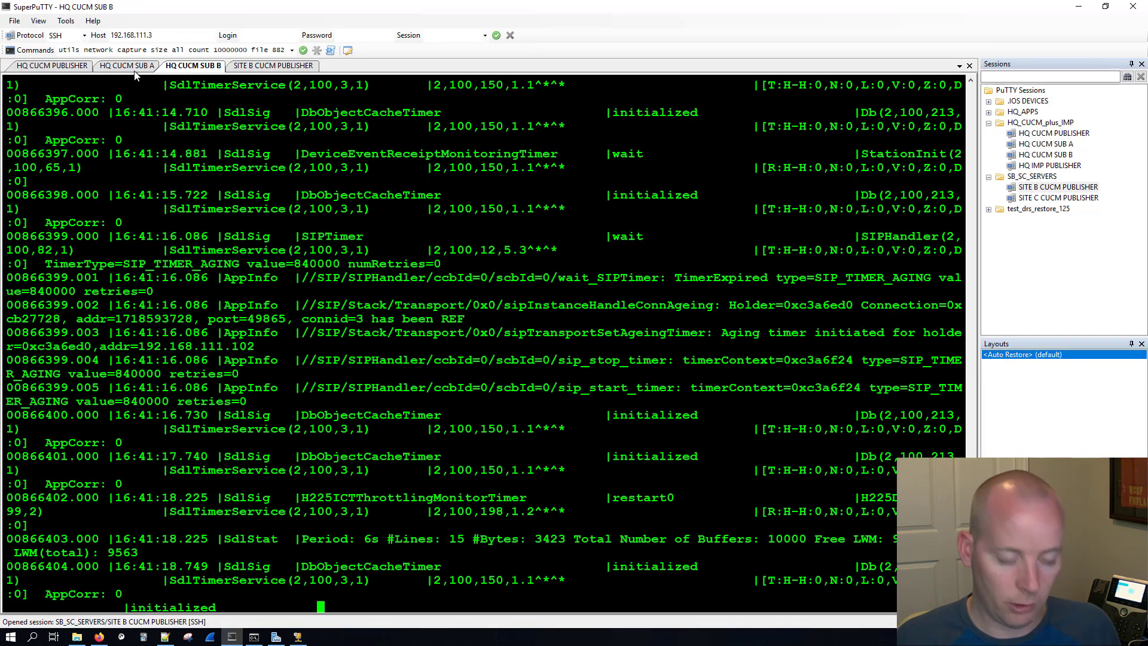
left_click(128, 66)
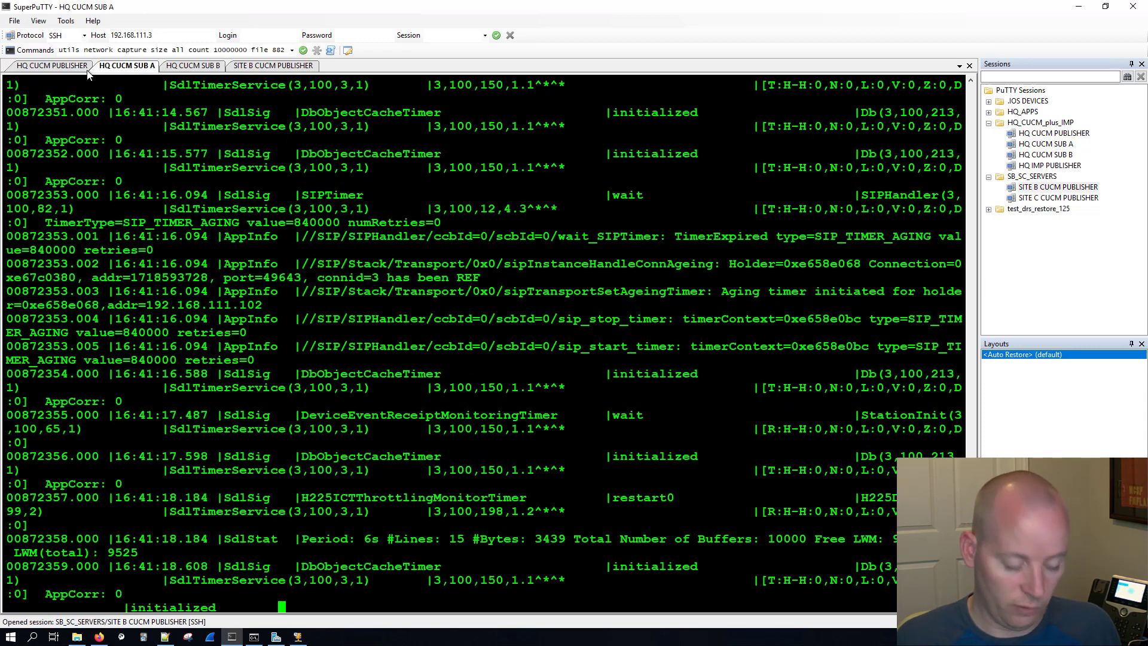
key("ctrl+c")
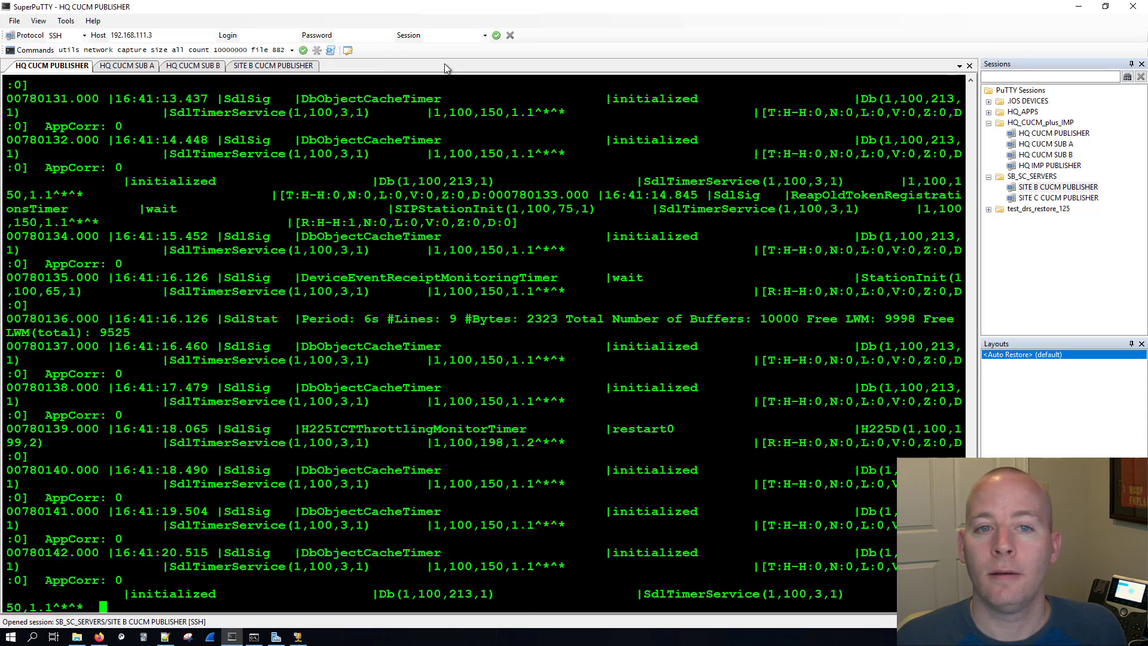
left_click(1078, 6)
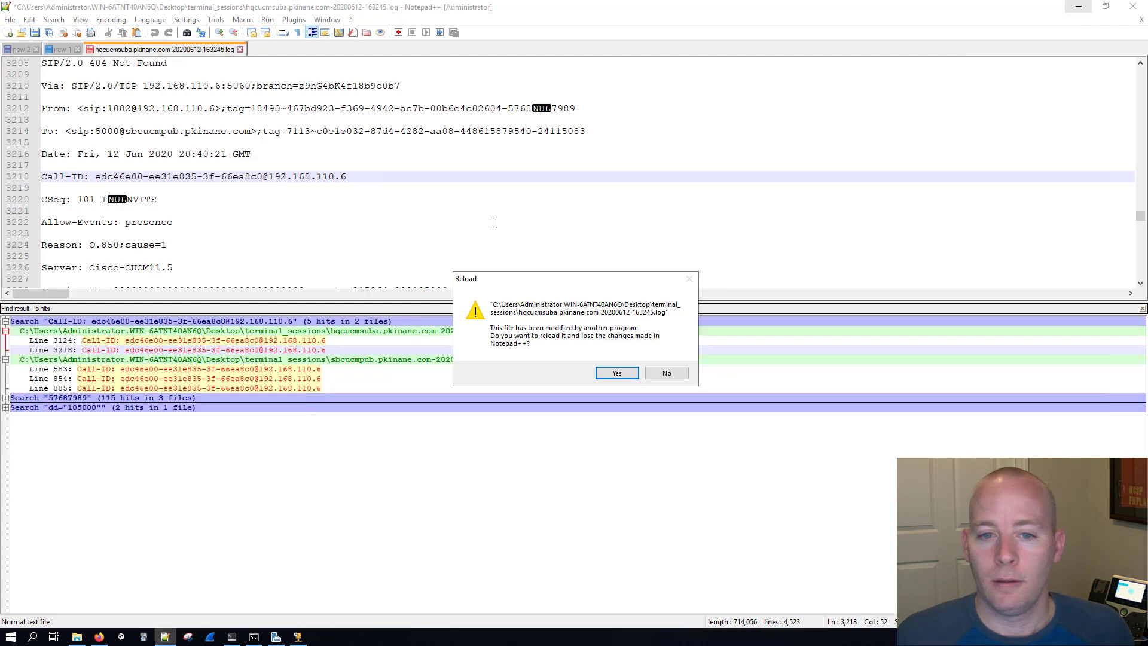
Reload the hqcucmsuba log and compare its two Call-ID matches, examining the SIP response status at line 3208.
left_click(618, 372)
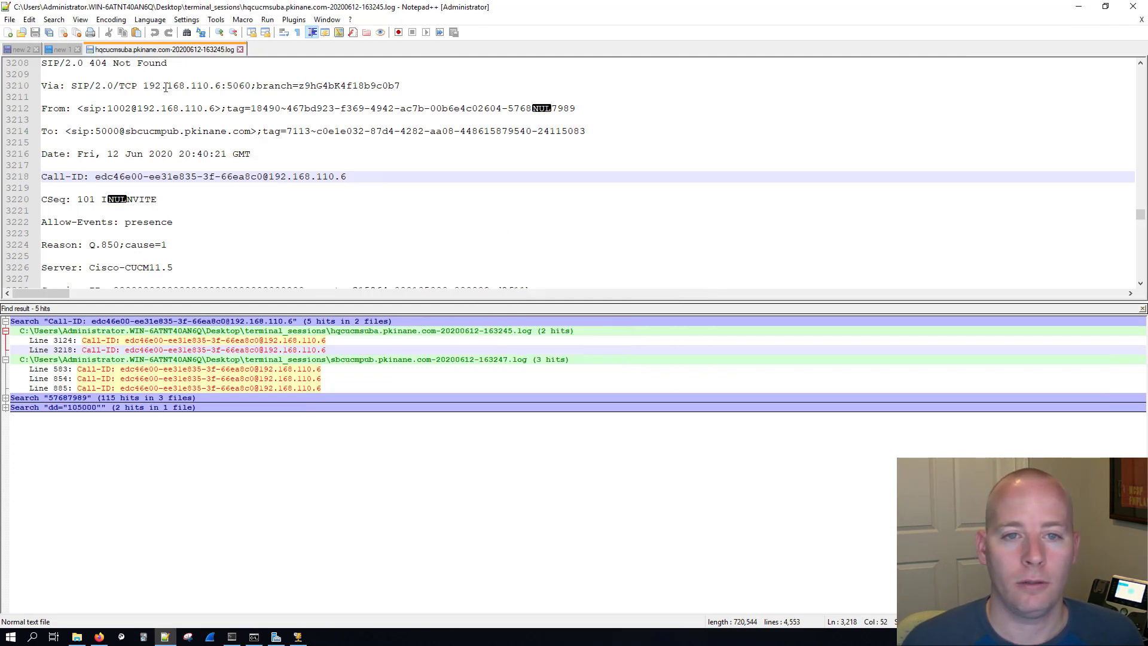
left_click_drag(168, 63, 89, 64)
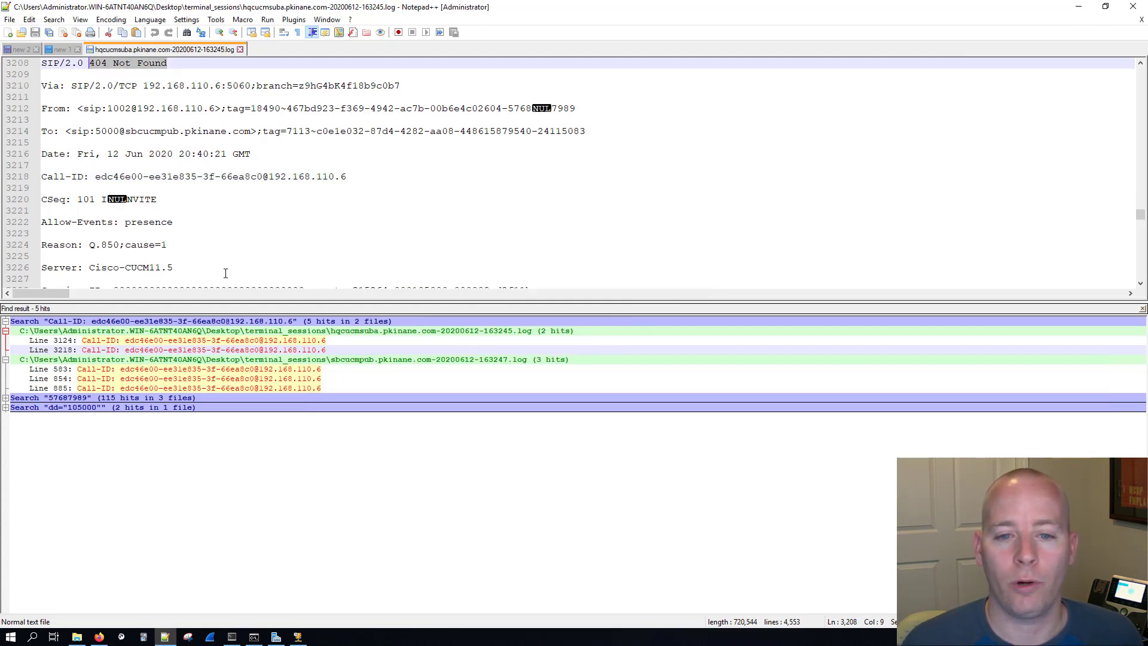
double_click(236, 340)
double_click(244, 350)
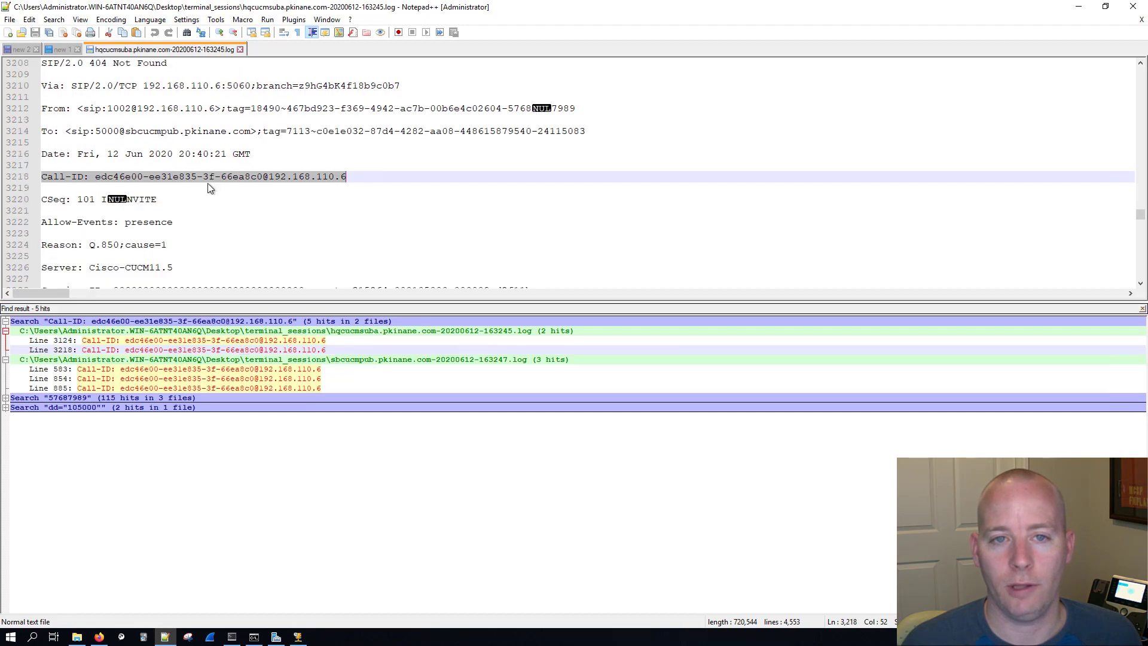
scroll(211, 189, "up", 2)
scroll(214, 190, "down", 2)
Open the Call-ID match at line 583 of the sbcucmpub log and examine the incoming INVITE and its source address.
double_click(246, 369)
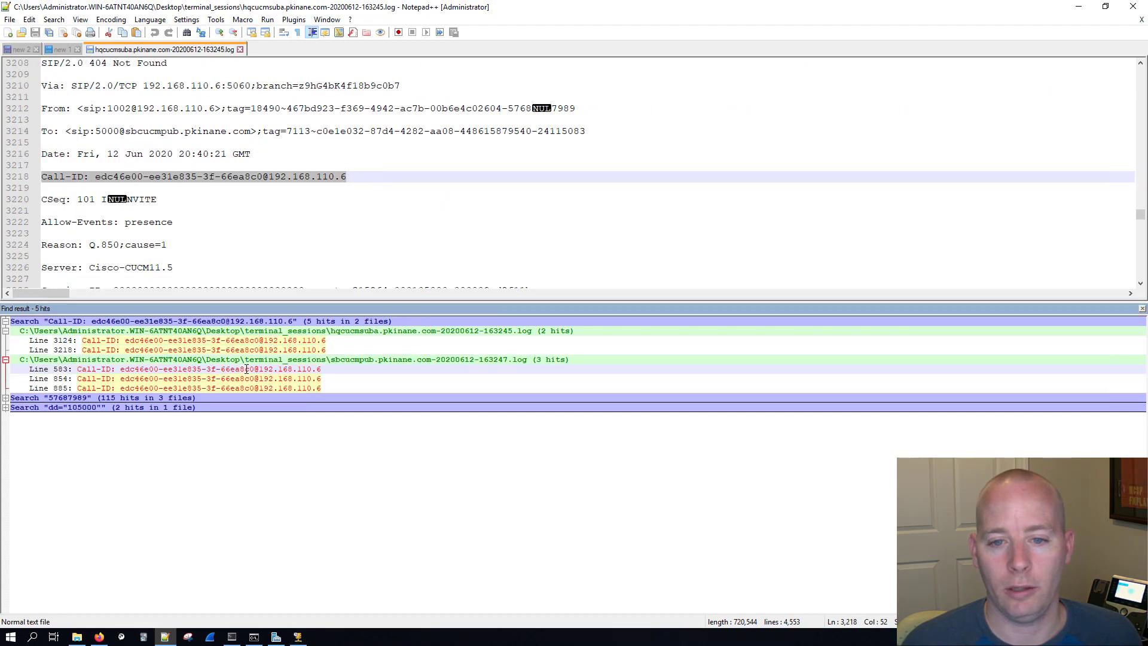
scroll(207, 204, "up", 3)
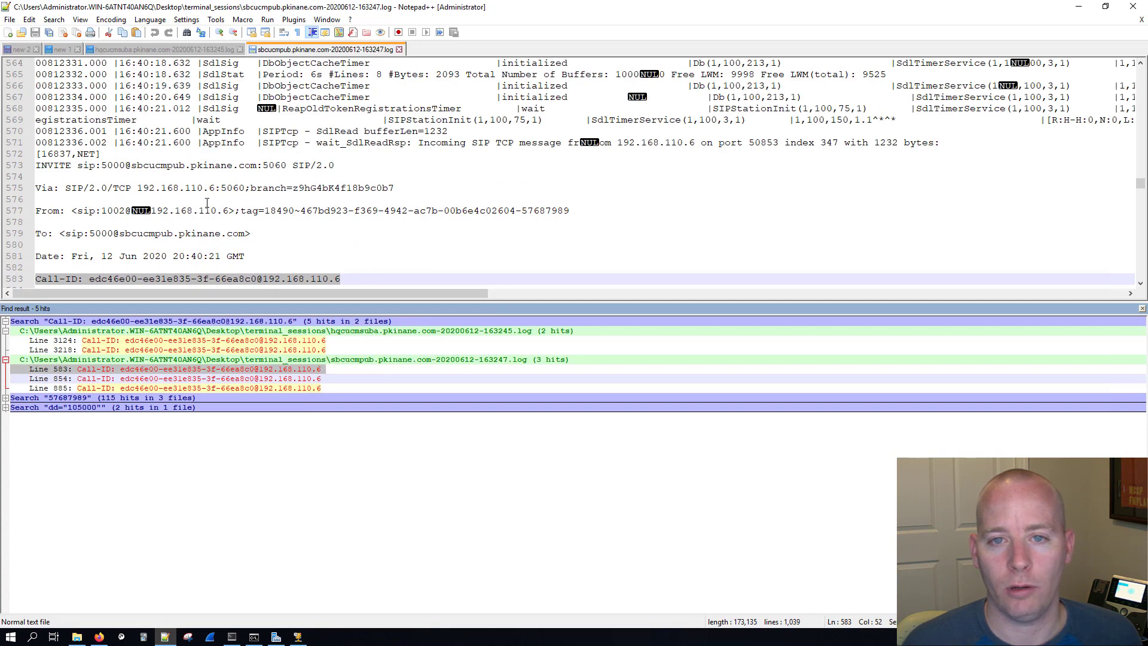
scroll(287, 272, "down", 1)
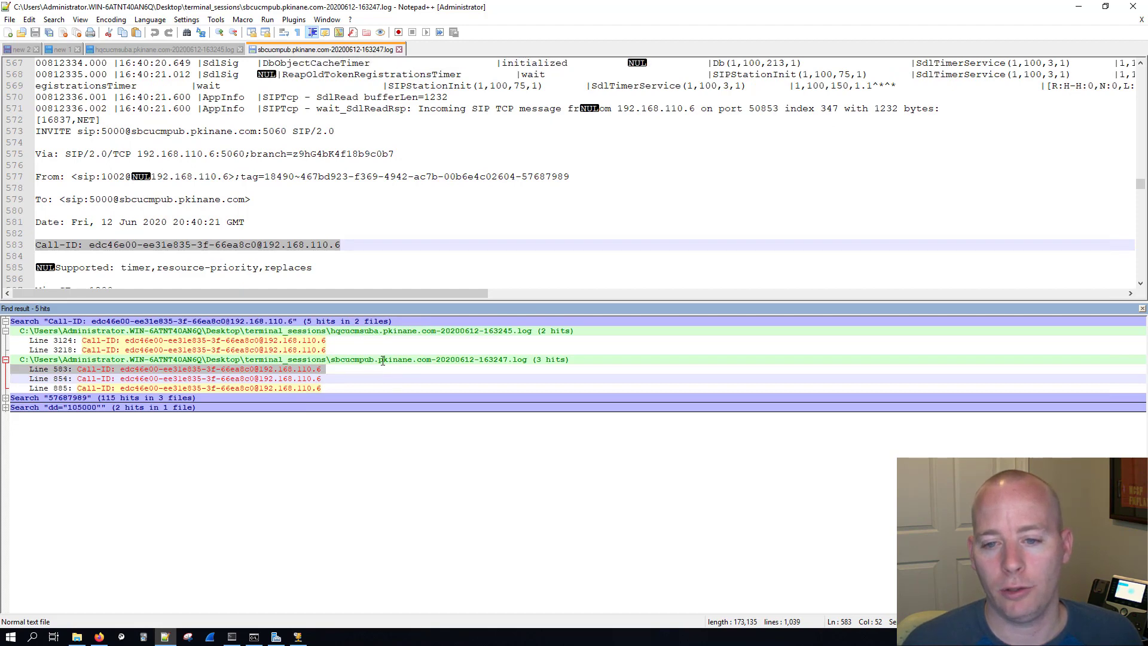
left_click_drag(331, 359, 376, 362)
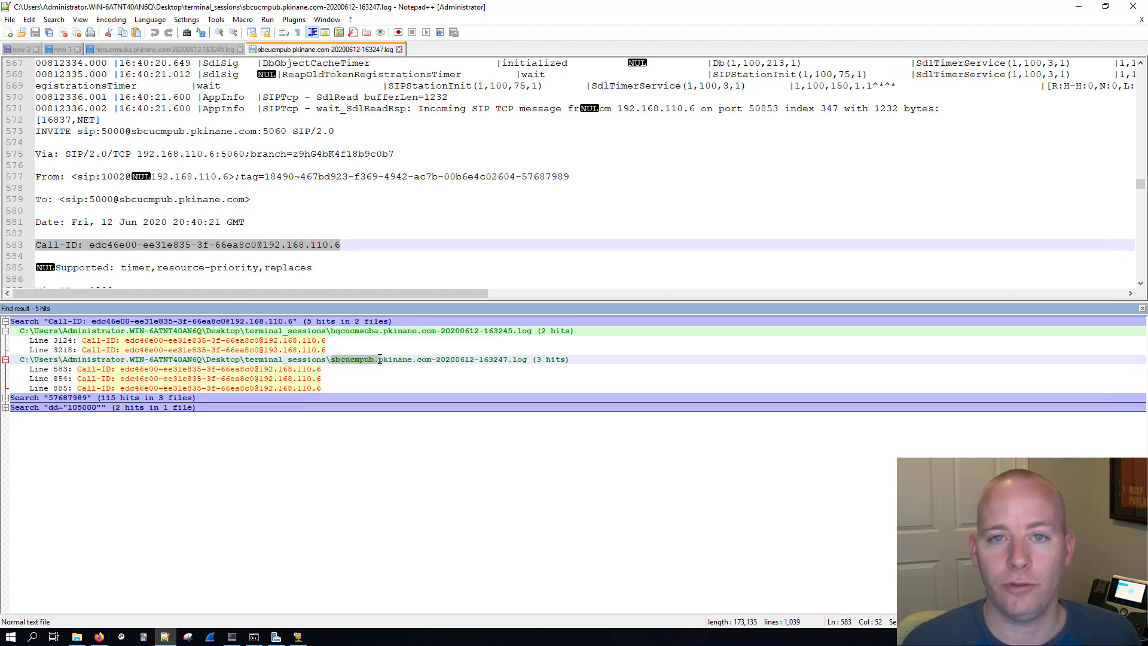
Step through the sbcucmpub Call-ID matches at lines 583, 854 and 885, and return to the one at line 854.
double_click(284, 371)
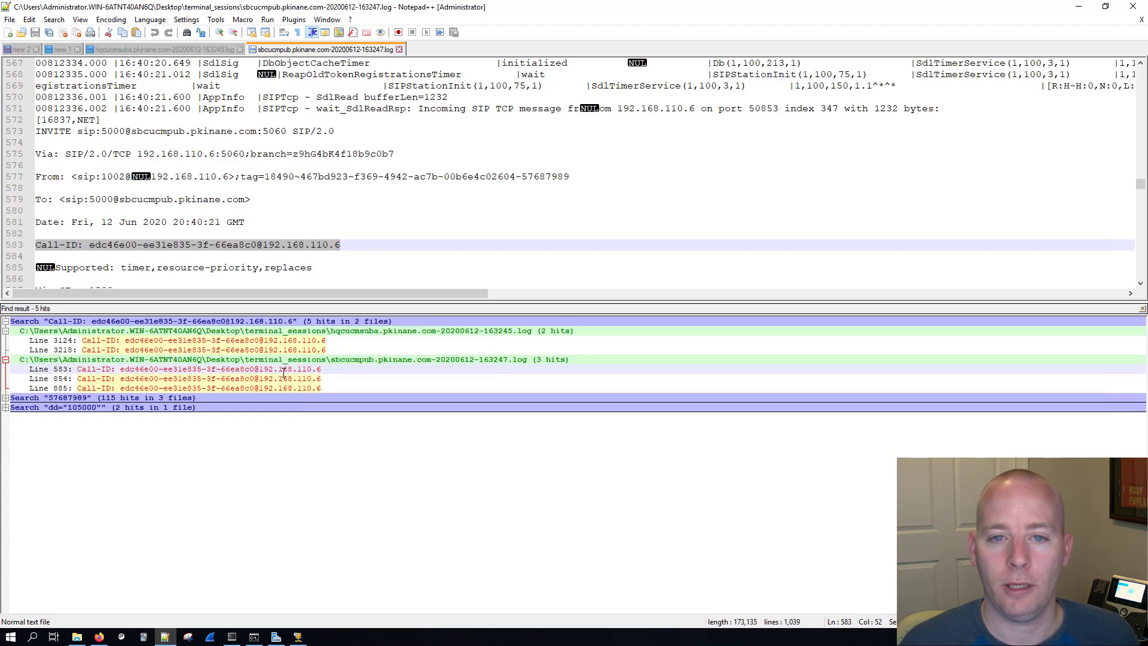
double_click(272, 379)
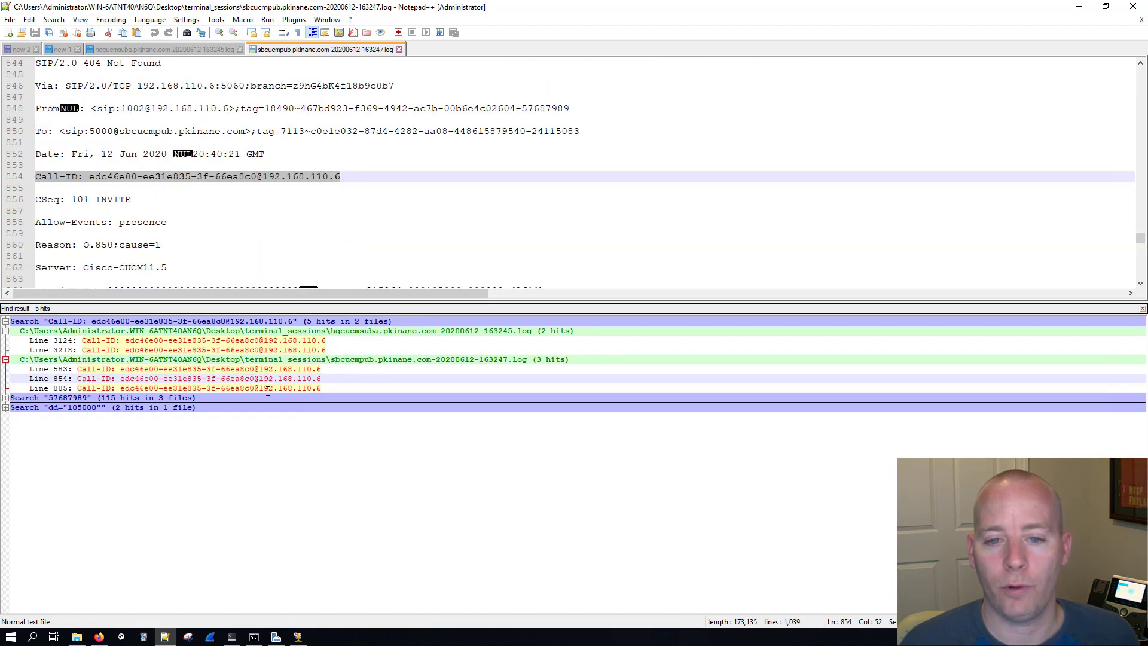
double_click(268, 388)
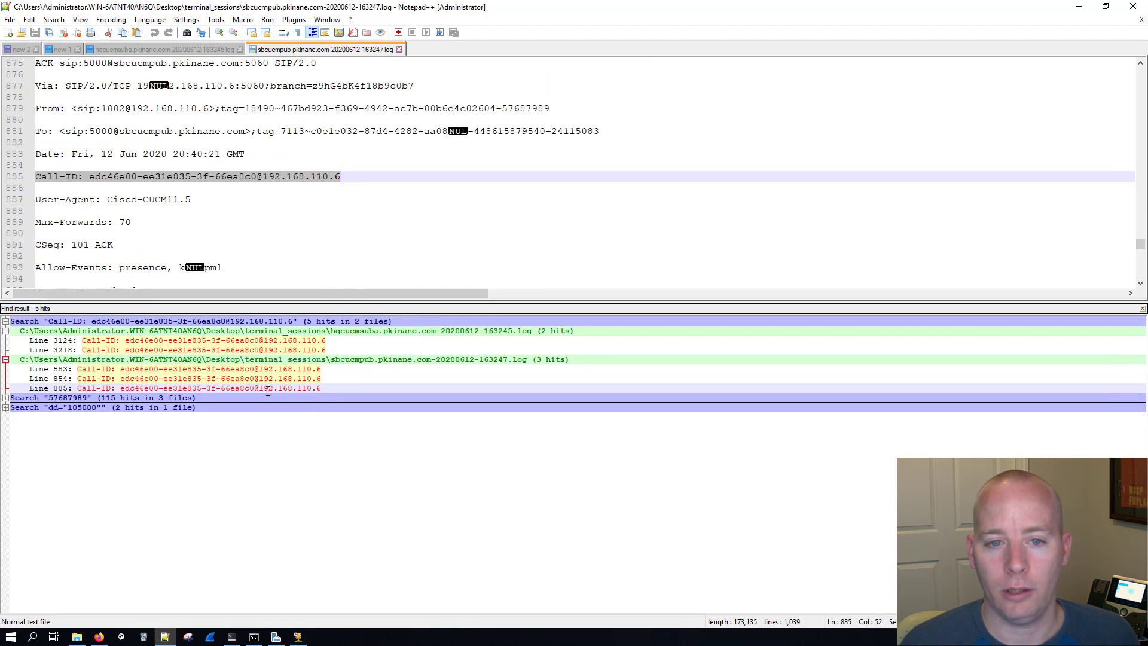
left_click(230, 348)
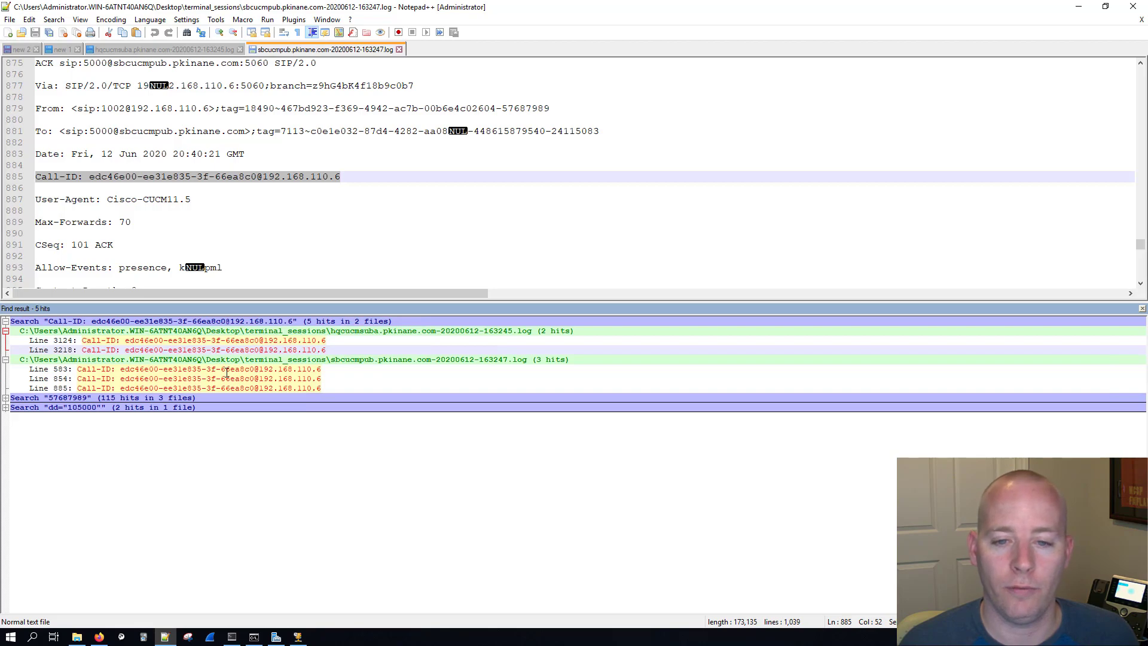
double_click(252, 378)
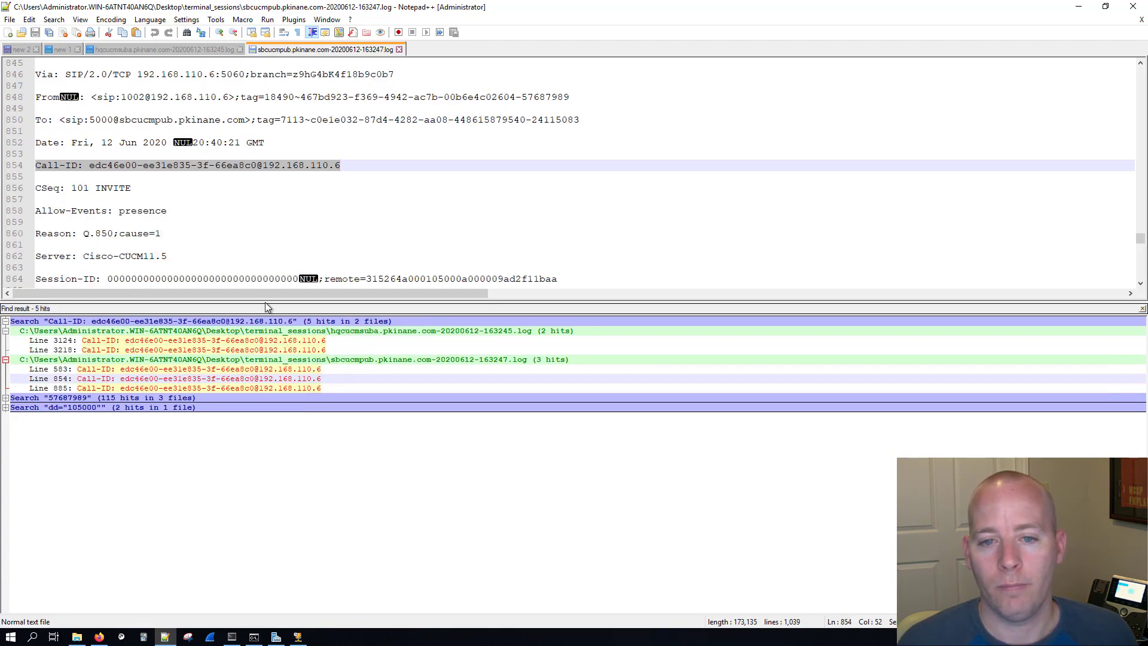
Enlarge the log text area and trace the sbcucmpub log back from line 854 to the earlier call near line 243.
left_click_drag(267, 307, 268, 443)
scroll(263, 272, "up", 14)
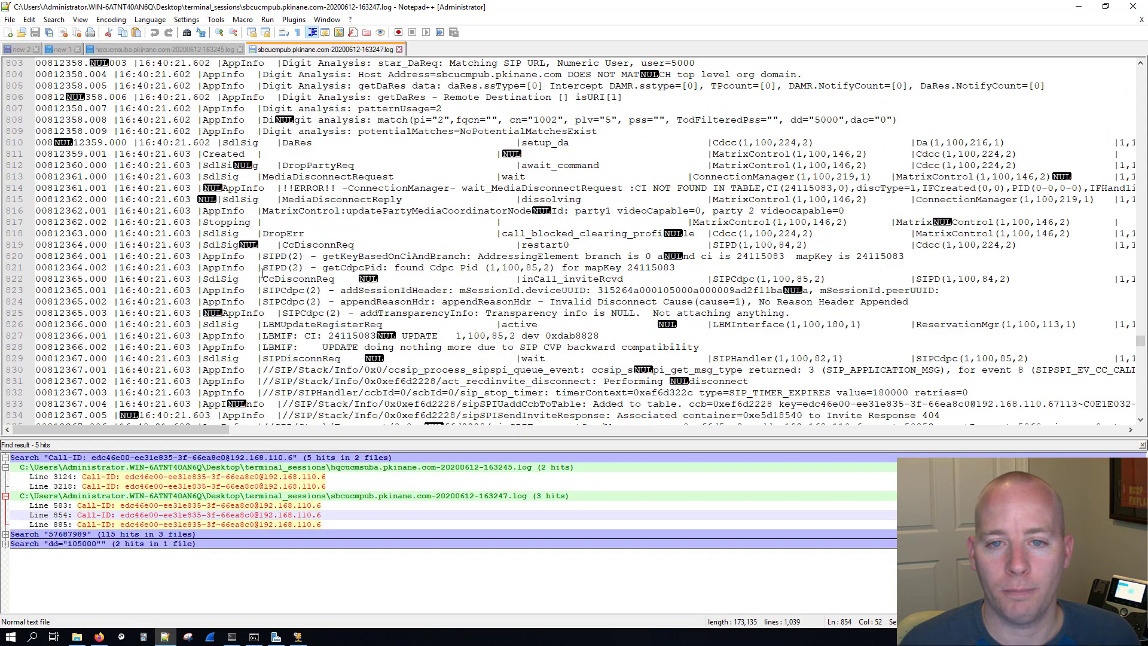
scroll(263, 272, "up", 20)
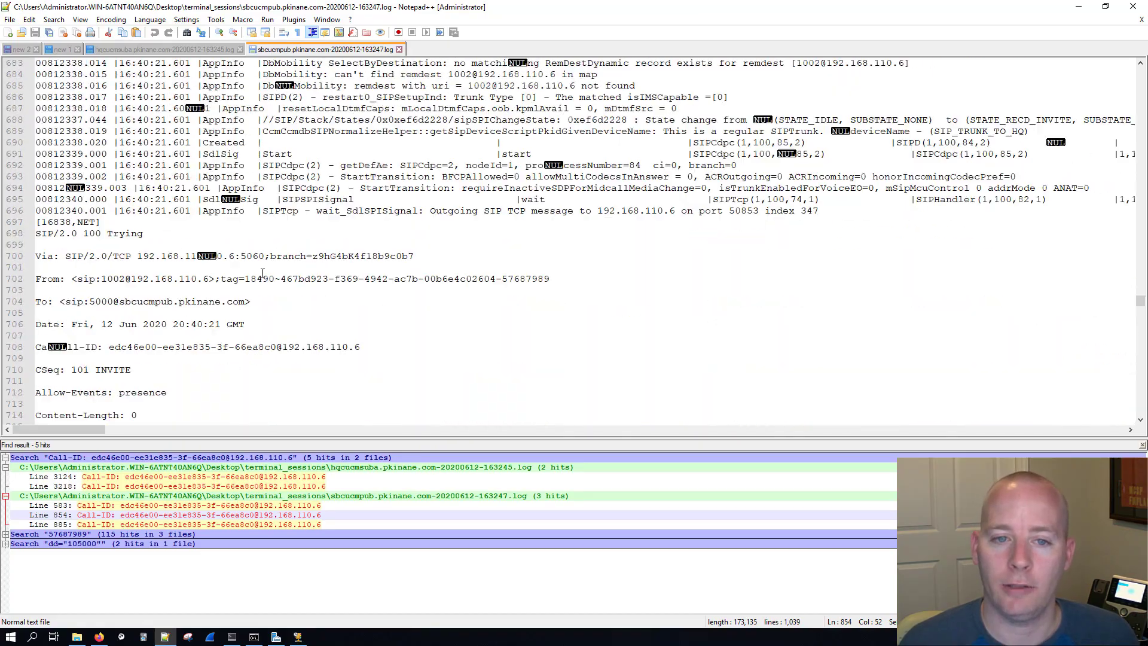
scroll(262, 273, "up", 20)
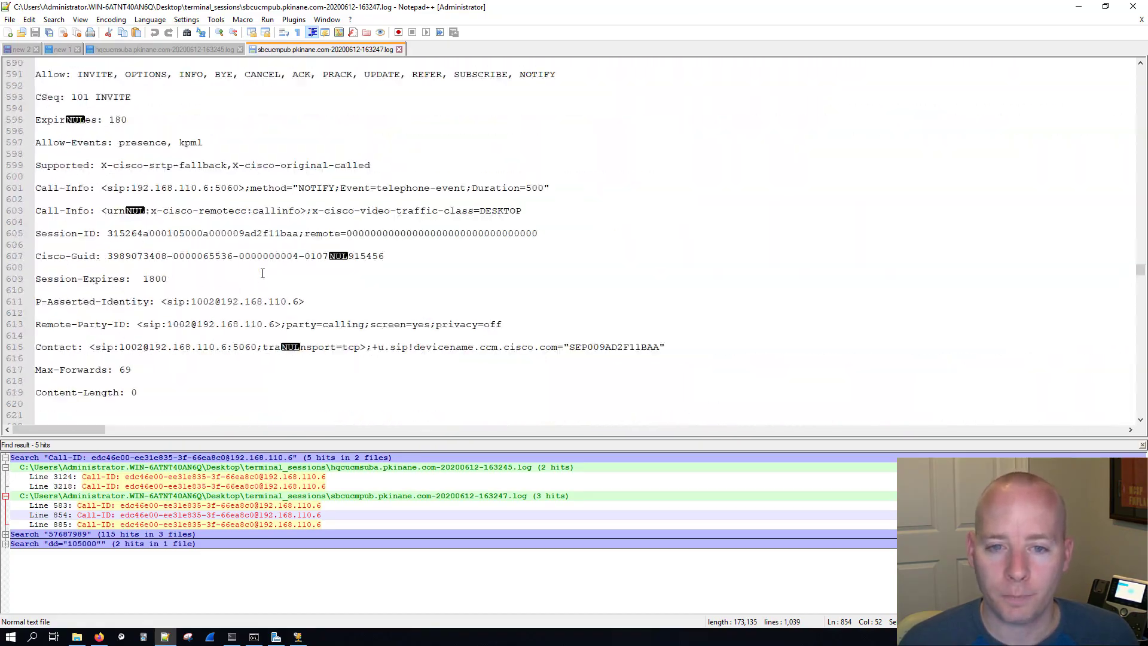
scroll(263, 273, "up", 20)
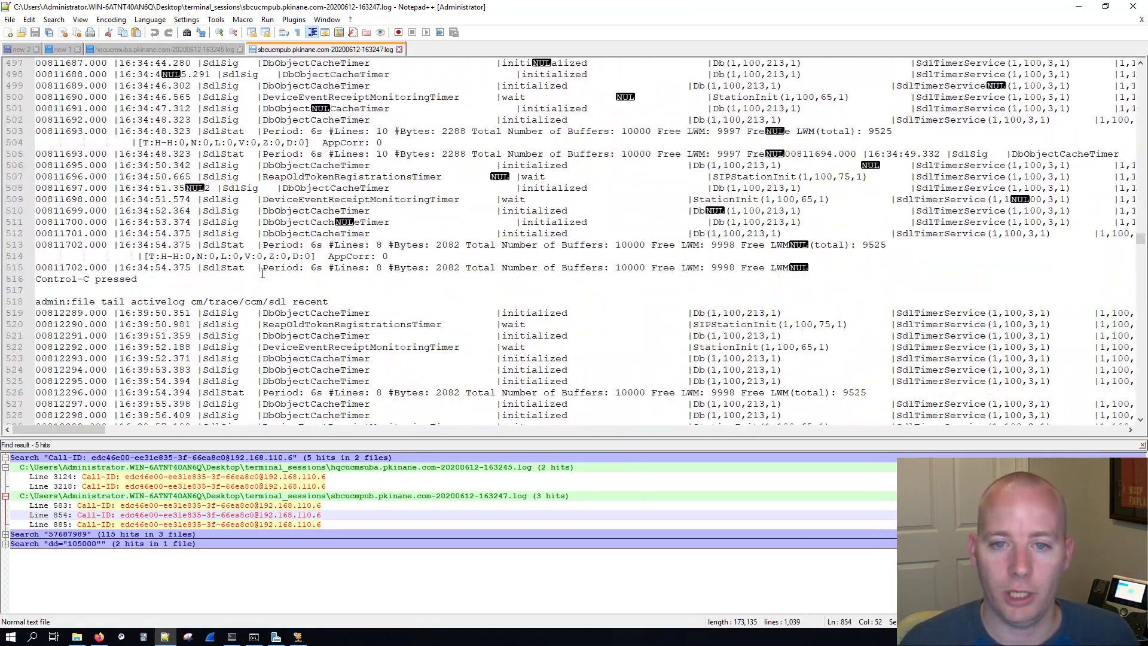
scroll(262, 273, "up", 20)
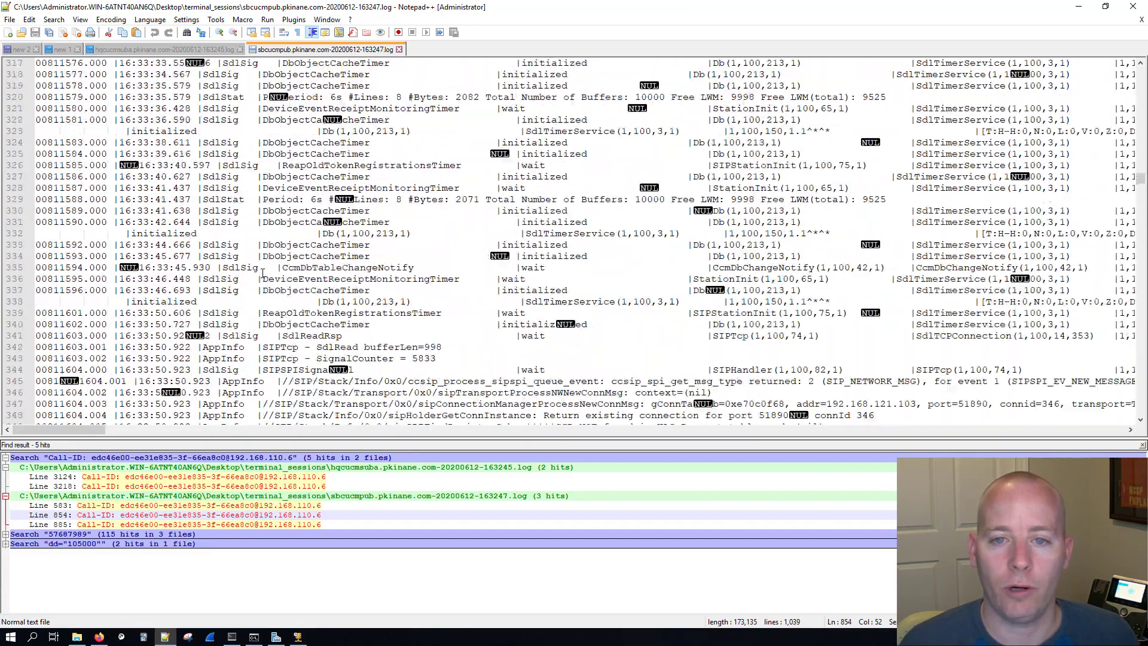
scroll(263, 273, "up", 20)
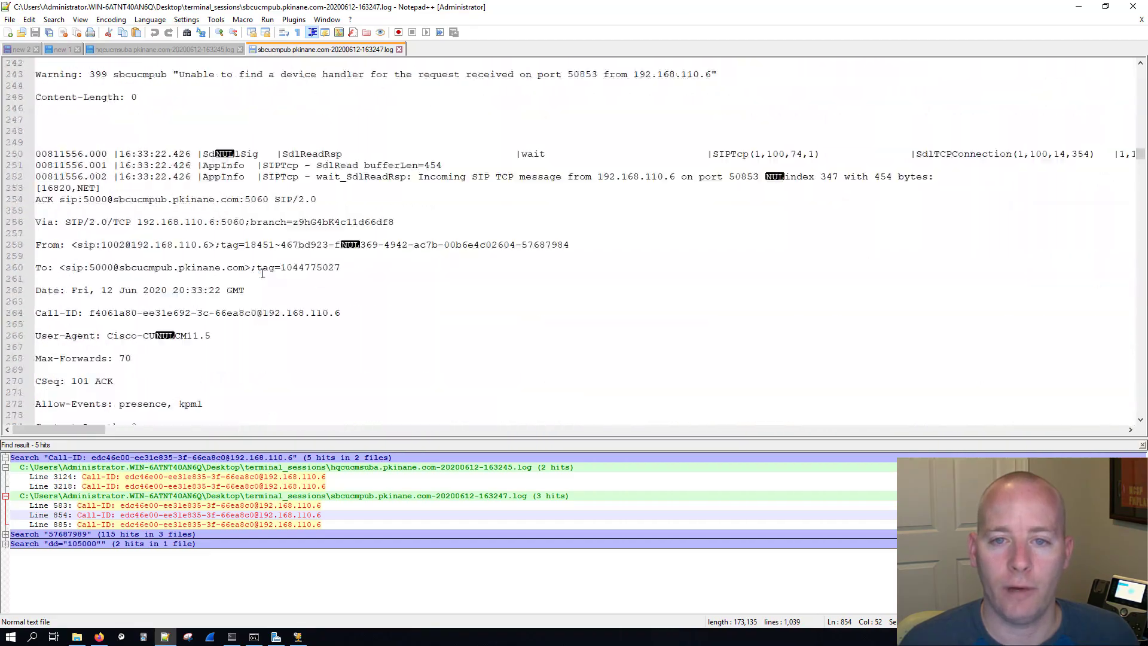
left_click(286, 32)
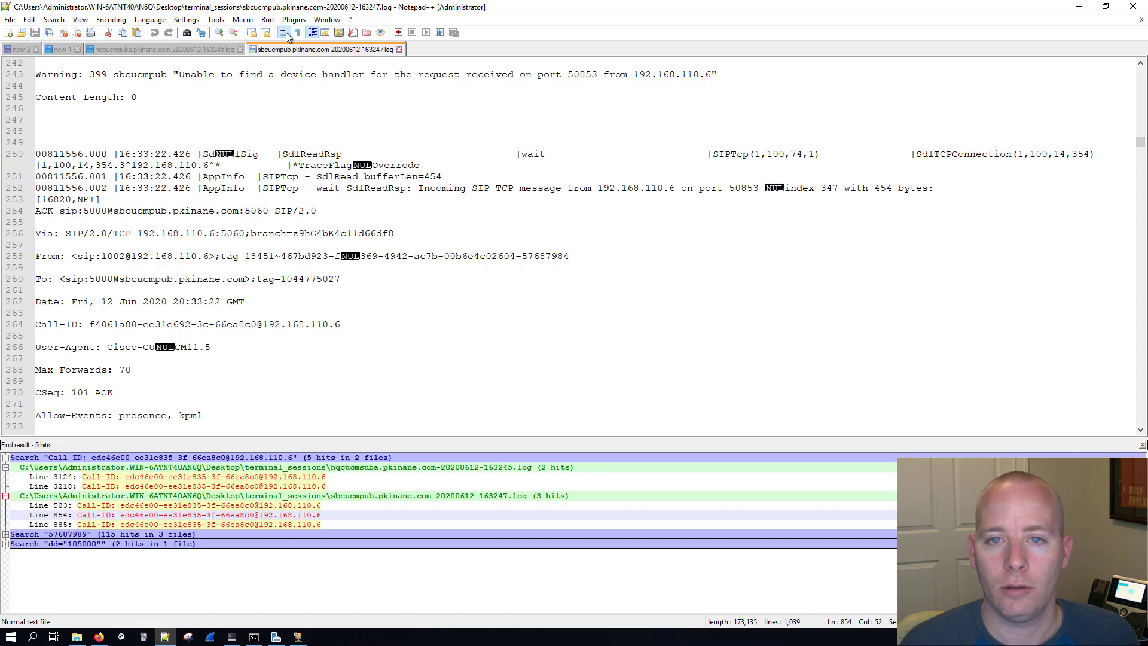
left_click(285, 32)
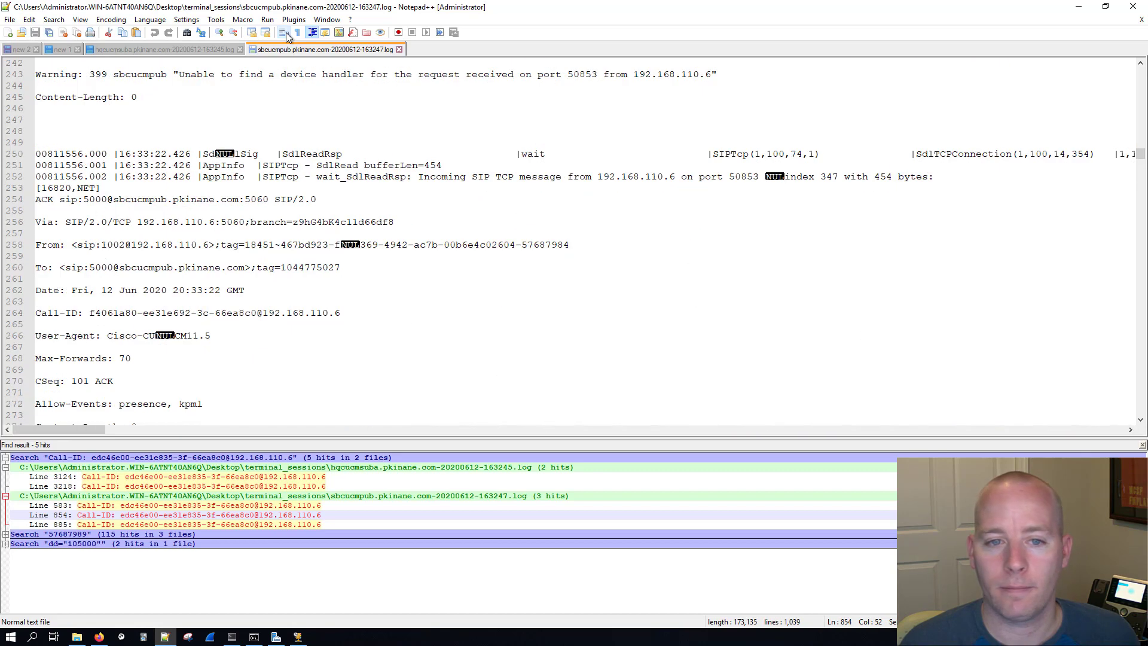
left_click(286, 32)
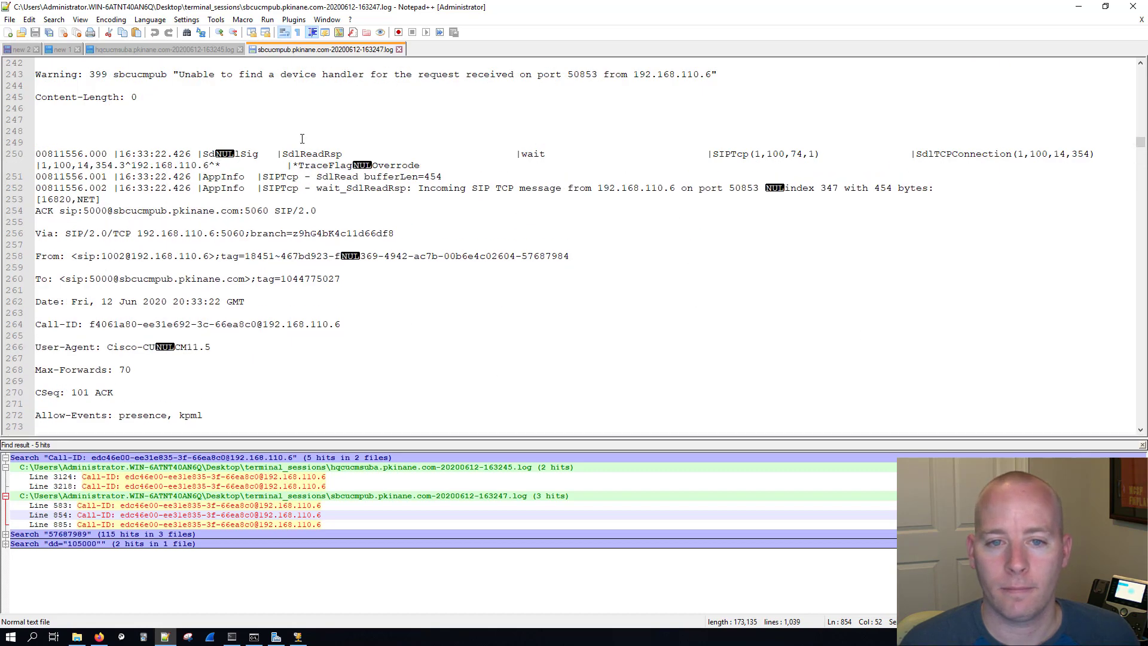
left_click(291, 32)
Examine the earlier call's SIP exchange from the INVITE at line 83, highlighting the response status at line 227.
scroll(306, 156, "up", 20)
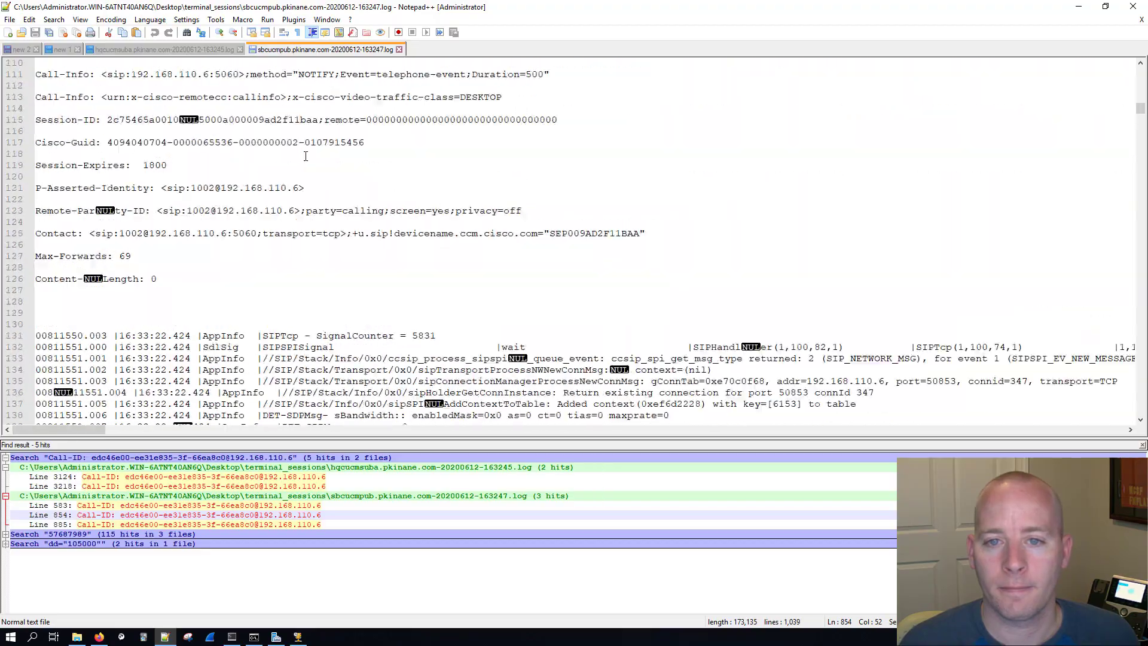
scroll(305, 156, "up", 20)
scroll(305, 156, "down", 19)
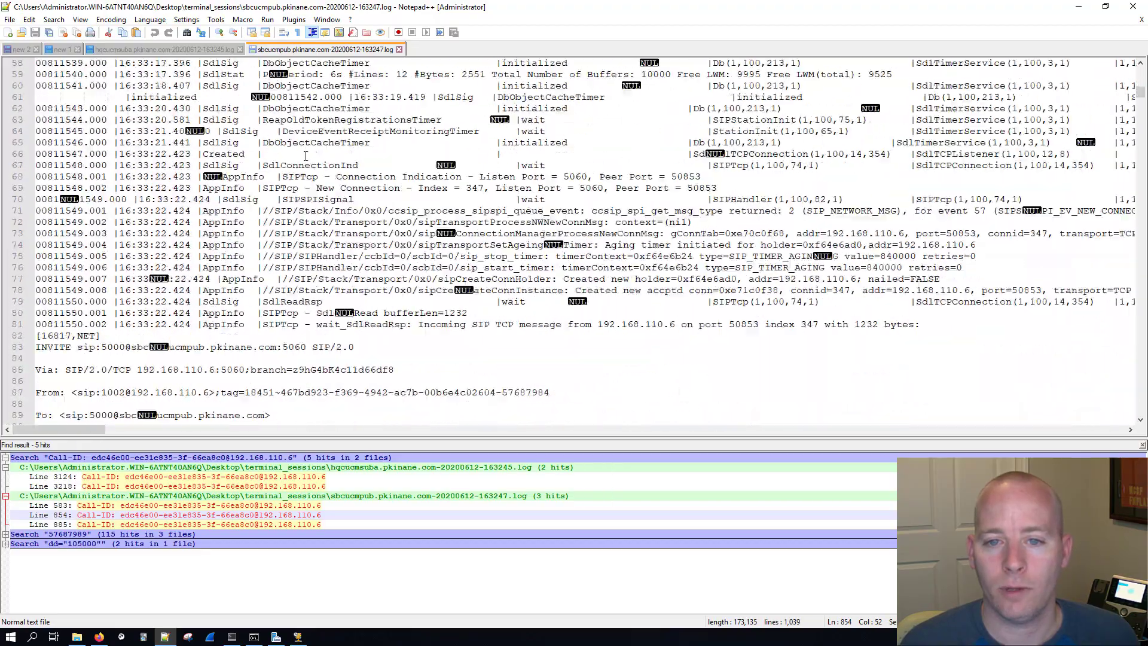
scroll(306, 156, "down", 7)
scroll(304, 176, "down", 5)
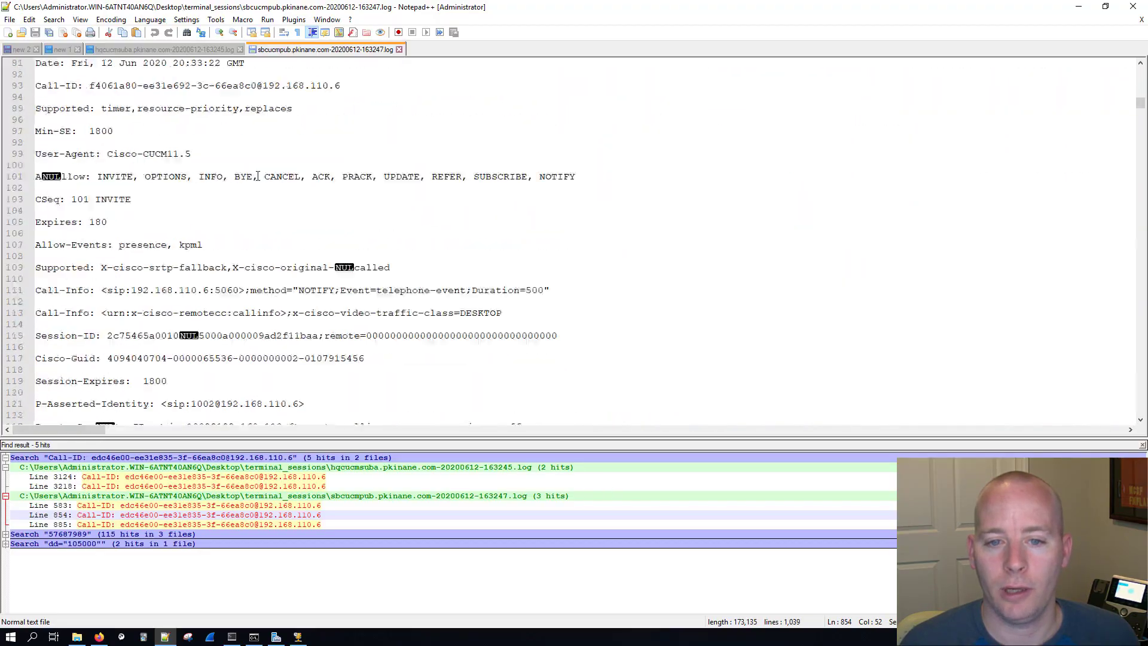
left_click(258, 175)
scroll(258, 176, "down", 16)
scroll(259, 176, "down", 12)
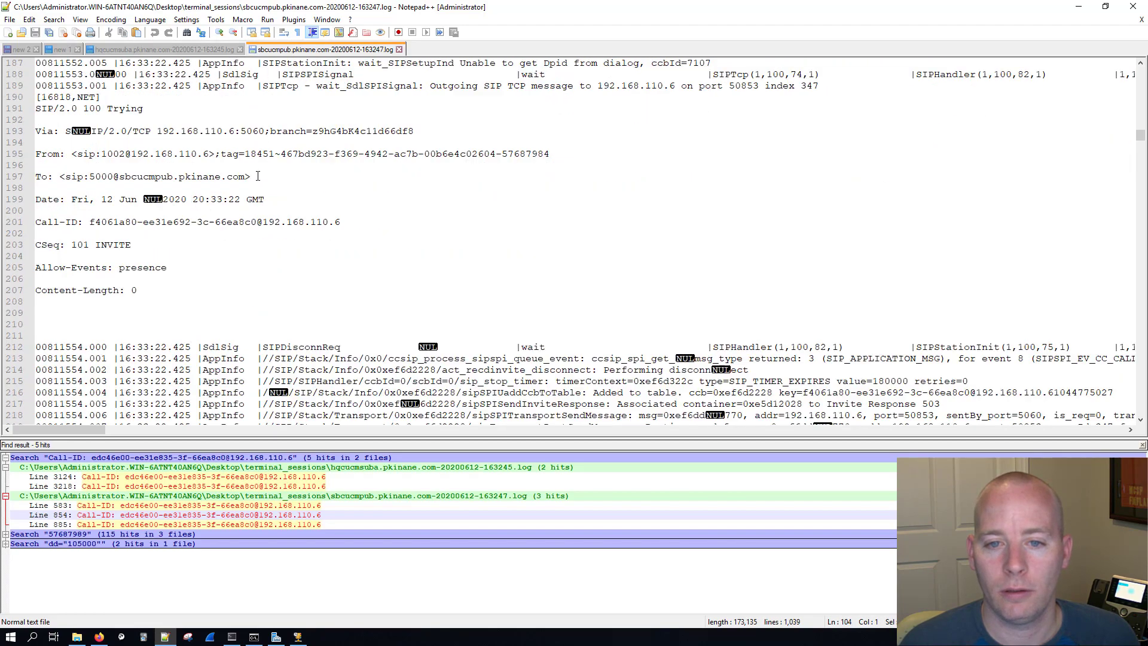
scroll(259, 176, "down", 13)
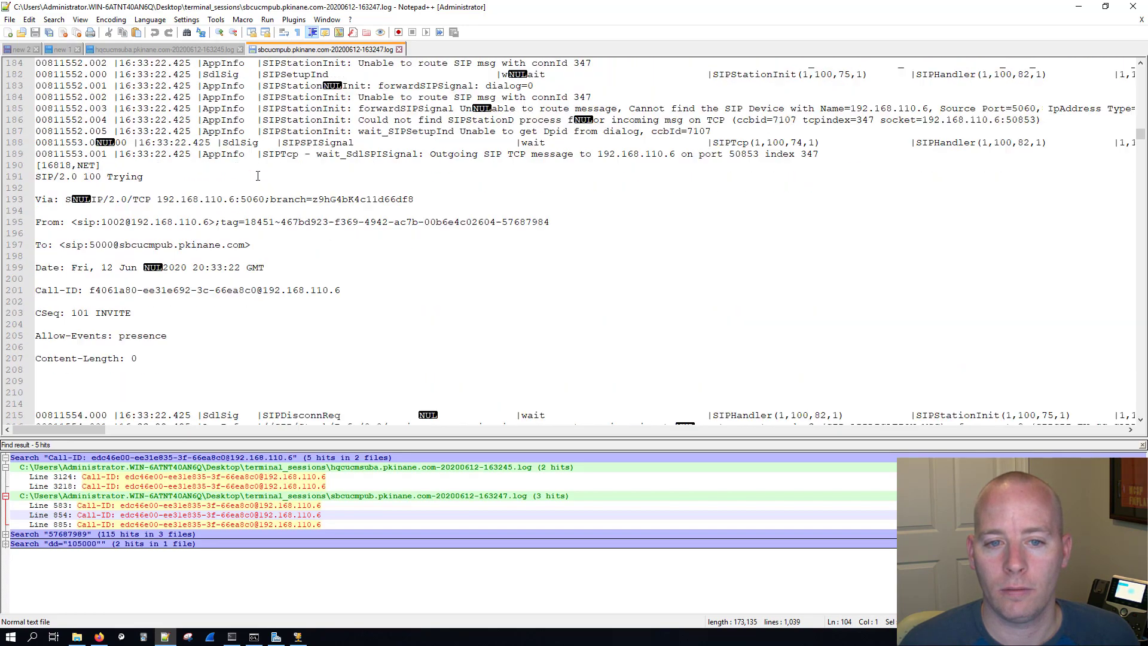
left_click_drag(83, 177, 221, 179)
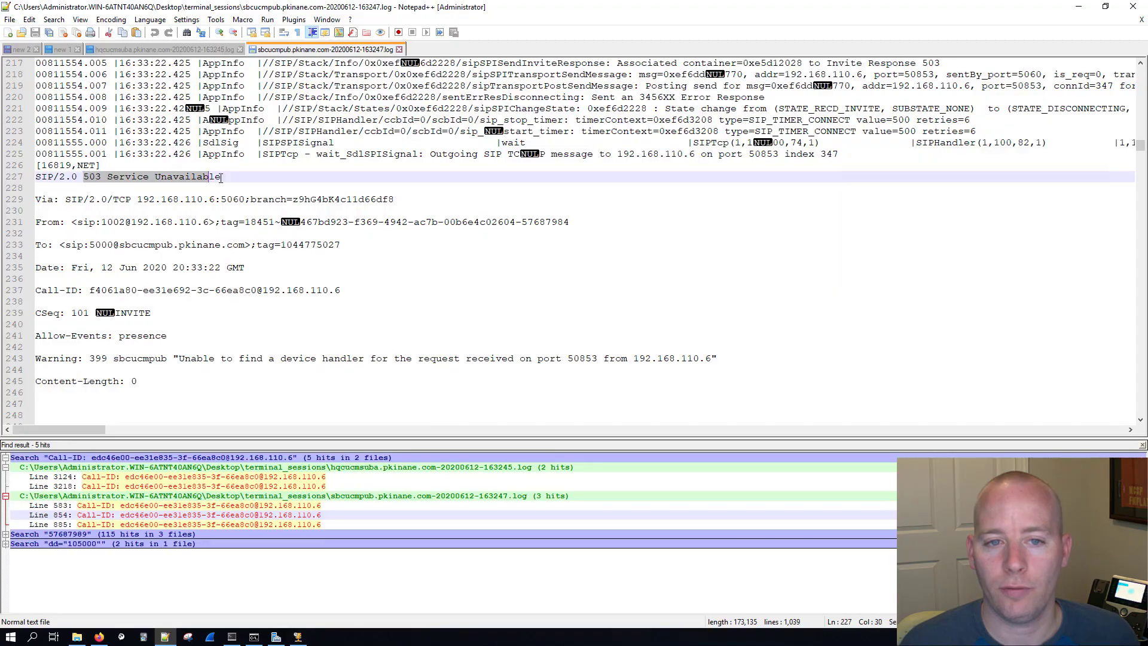
Follow the sbcucmpub log forward from the earlier call to the new call's INVITE and its final SIP response at line 844.
scroll(296, 217, "down", 20)
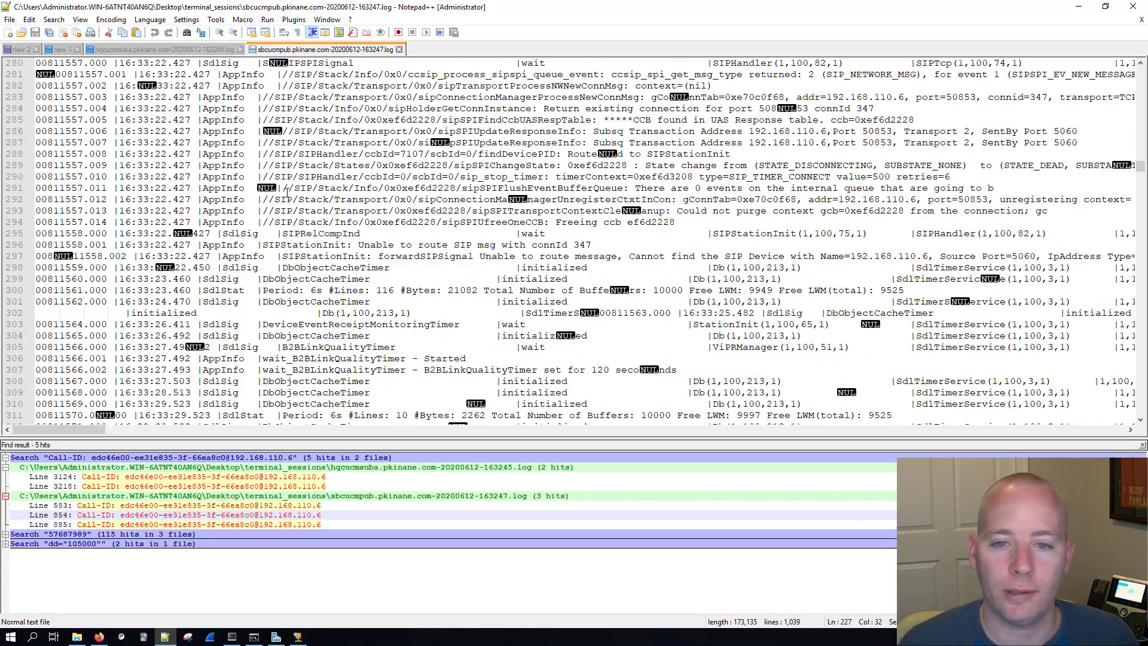
scroll(287, 193, "down", 20)
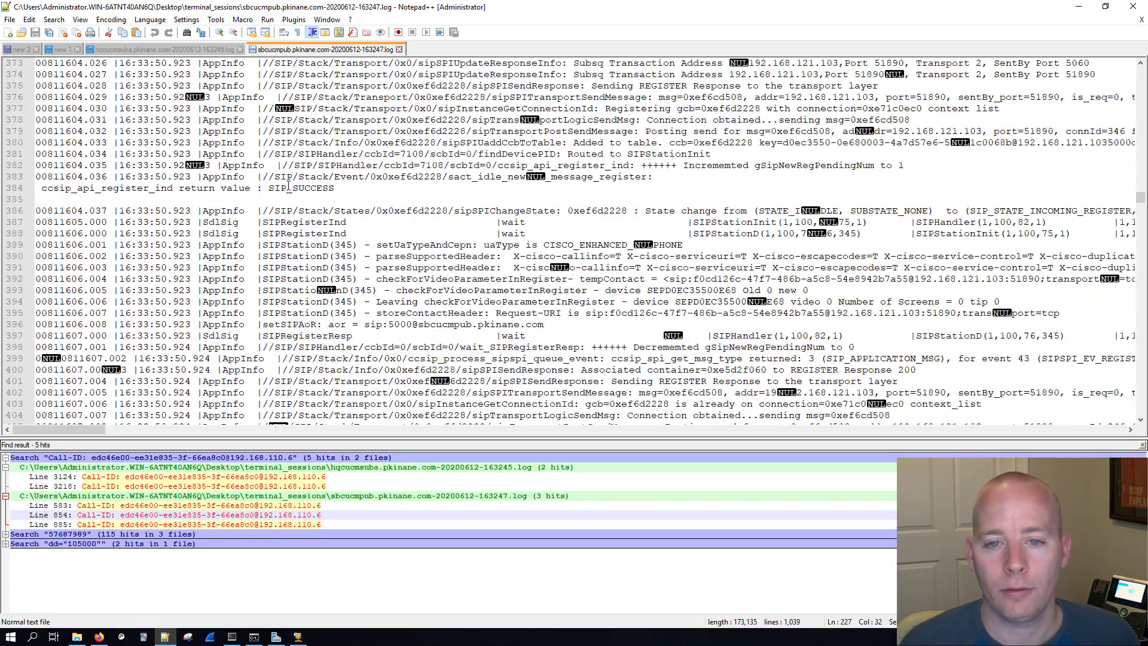
scroll(288, 186, "down", 20)
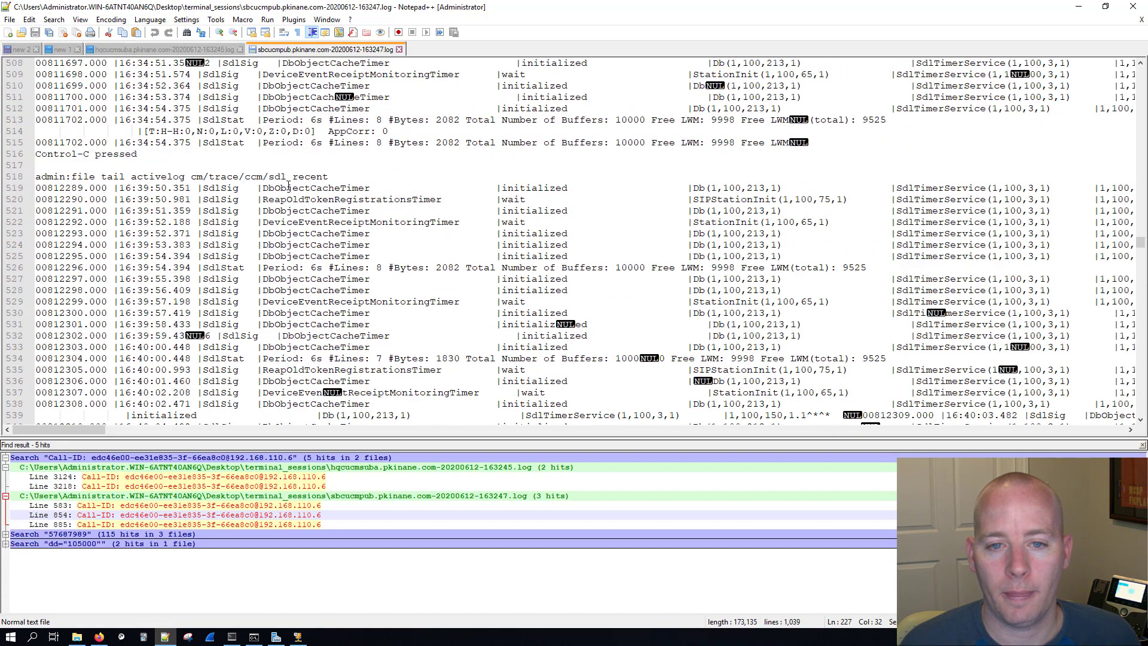
scroll(289, 185, "up", 3)
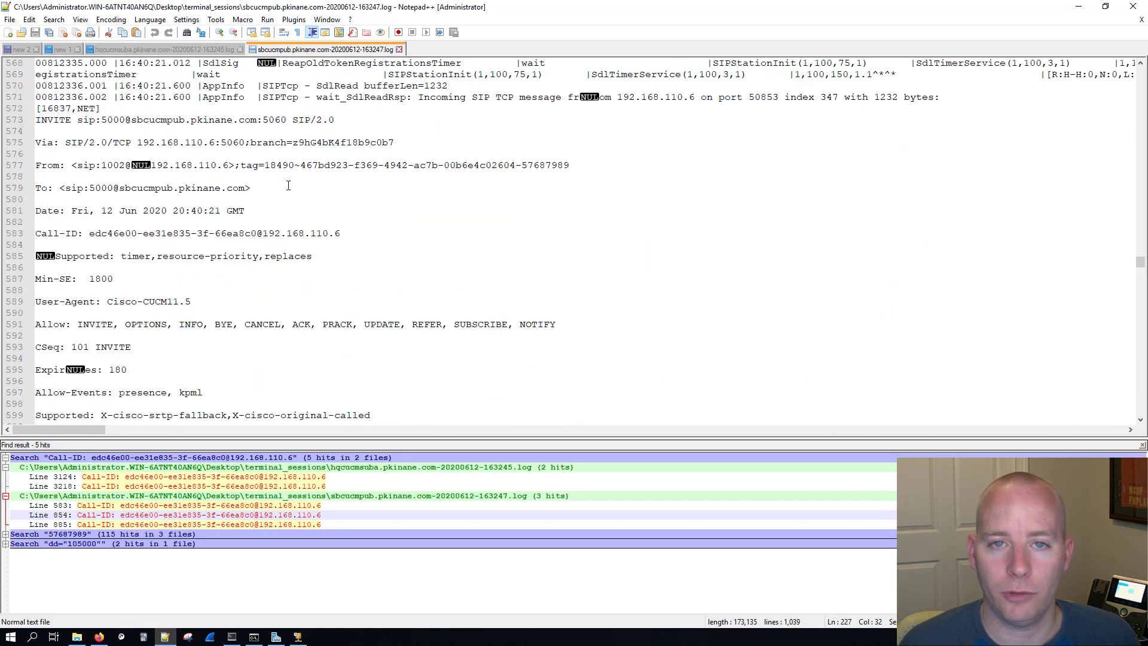
scroll(288, 185, "down", 20)
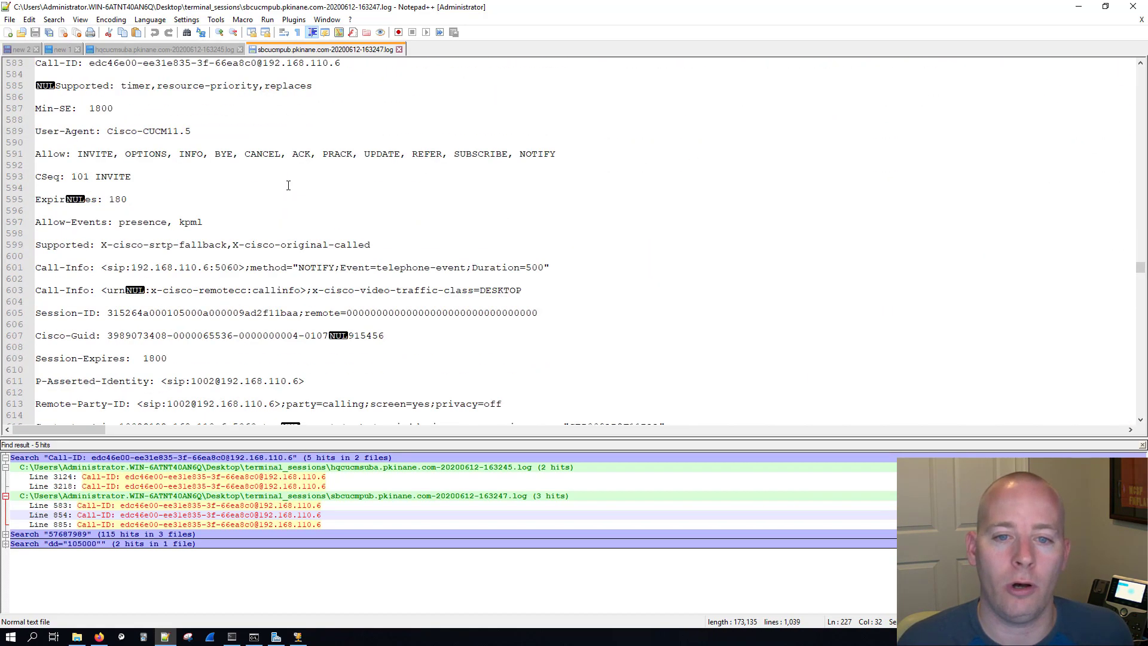
scroll(288, 185, "down", 10)
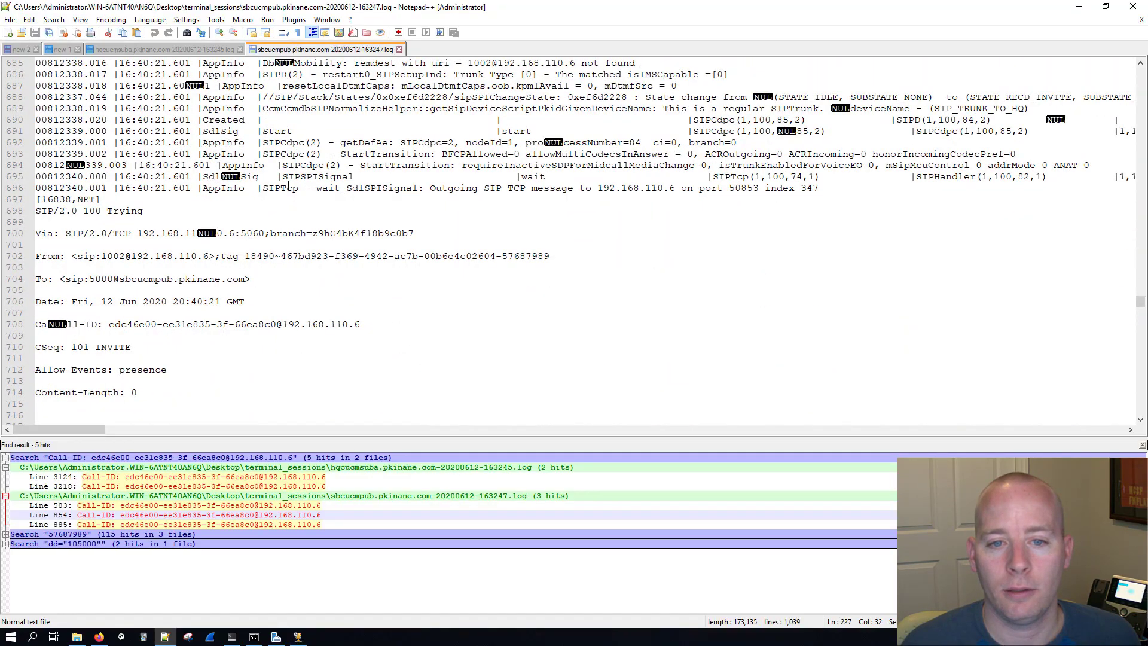
scroll(288, 185, "down", 20)
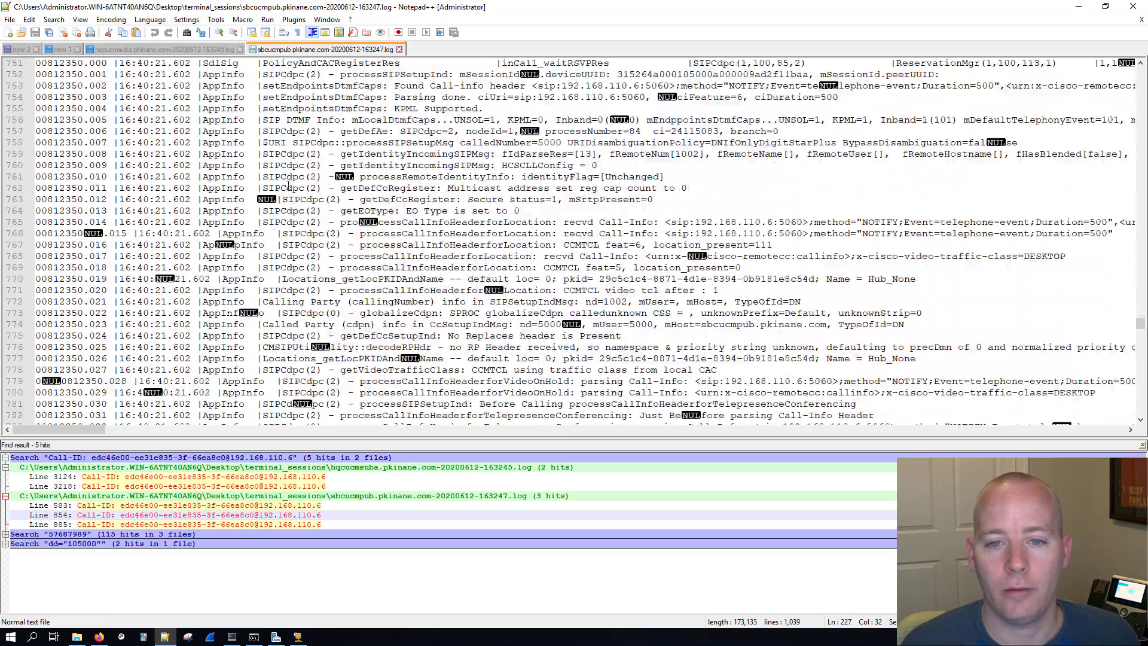
scroll(288, 185, "down", 20)
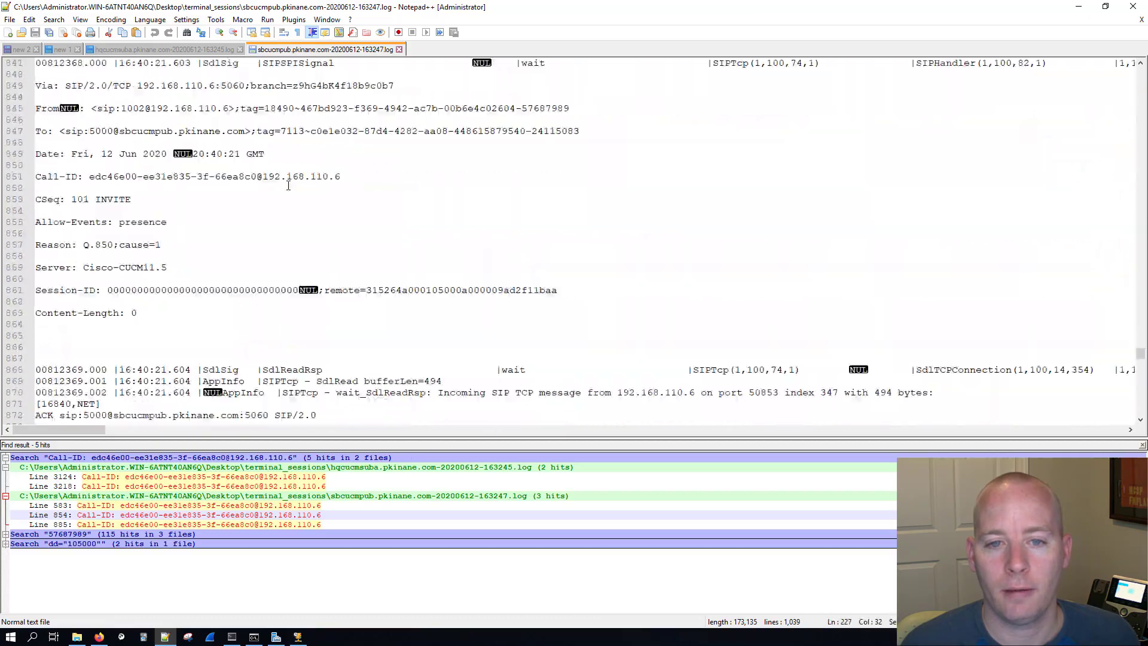
scroll(289, 185, "up", 2)
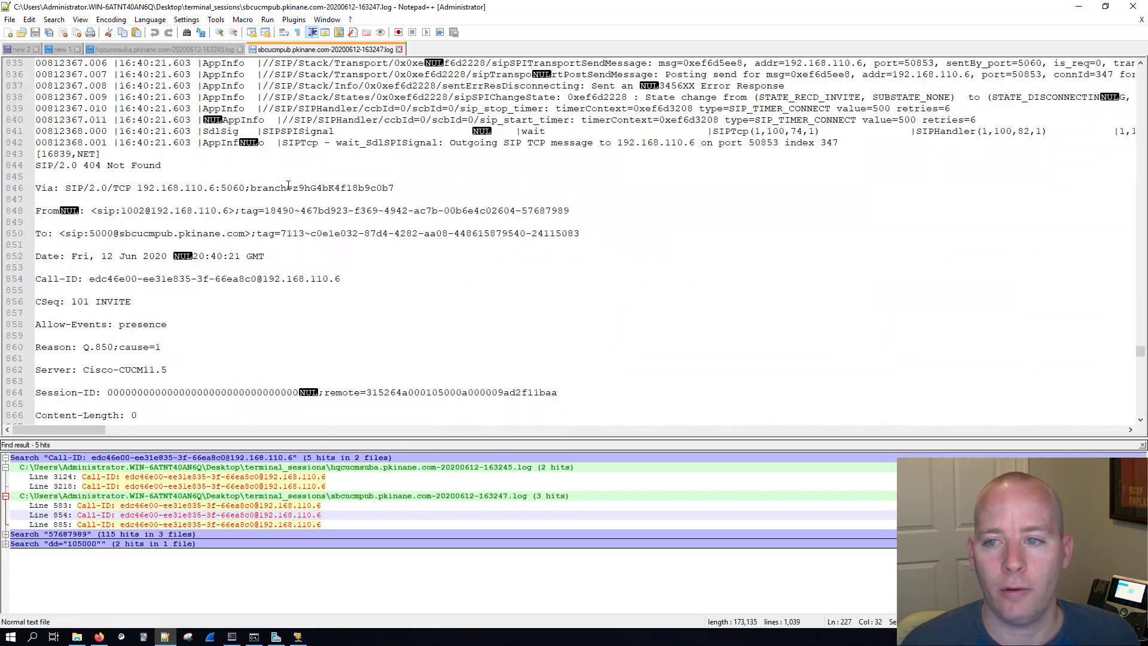
Examine the new call's digit analysis at lines 801 to 809, highlighting potentialMatches and its value at line 809.
scroll(288, 185, "up", 17)
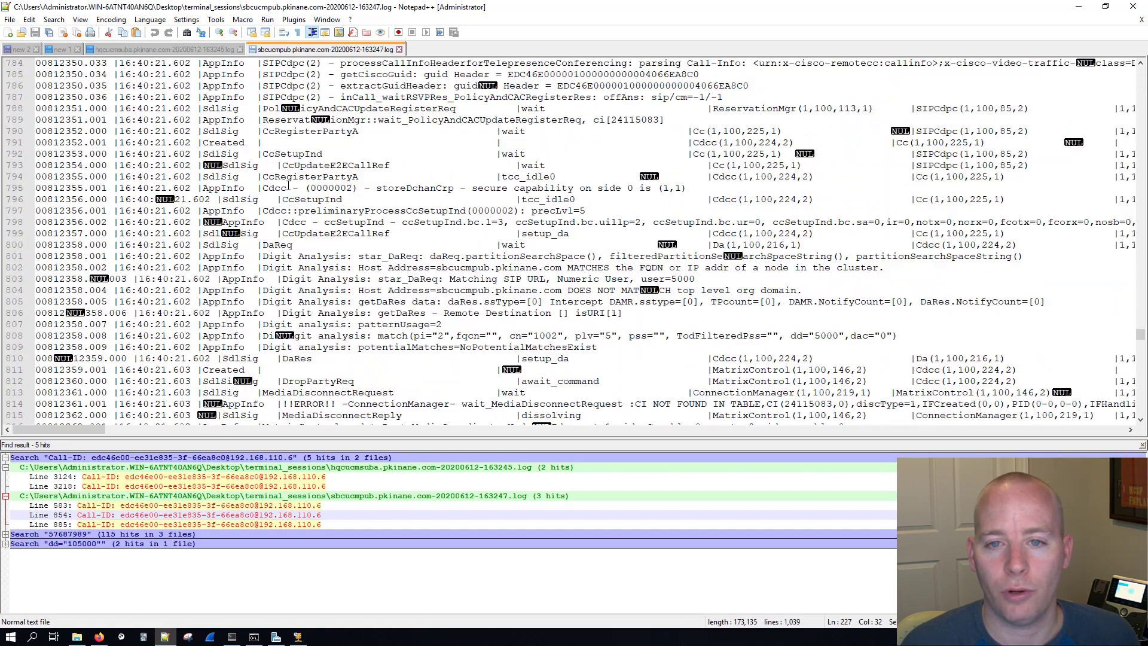
left_click(417, 256)
left_click(427, 336)
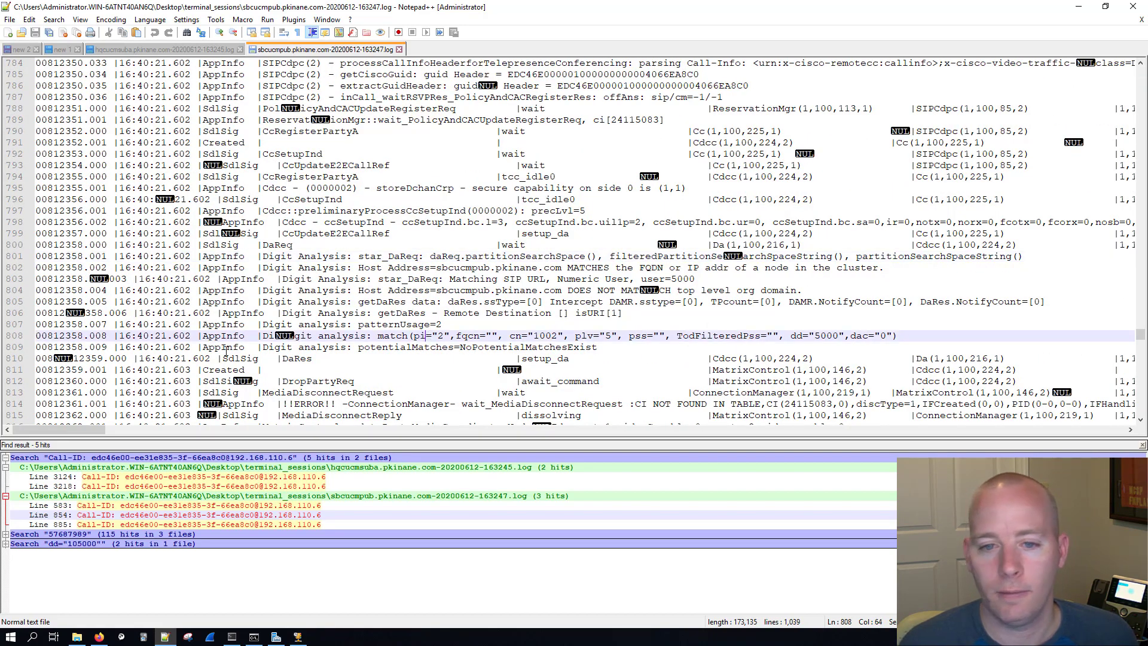
scroll(338, 256, "down", 4)
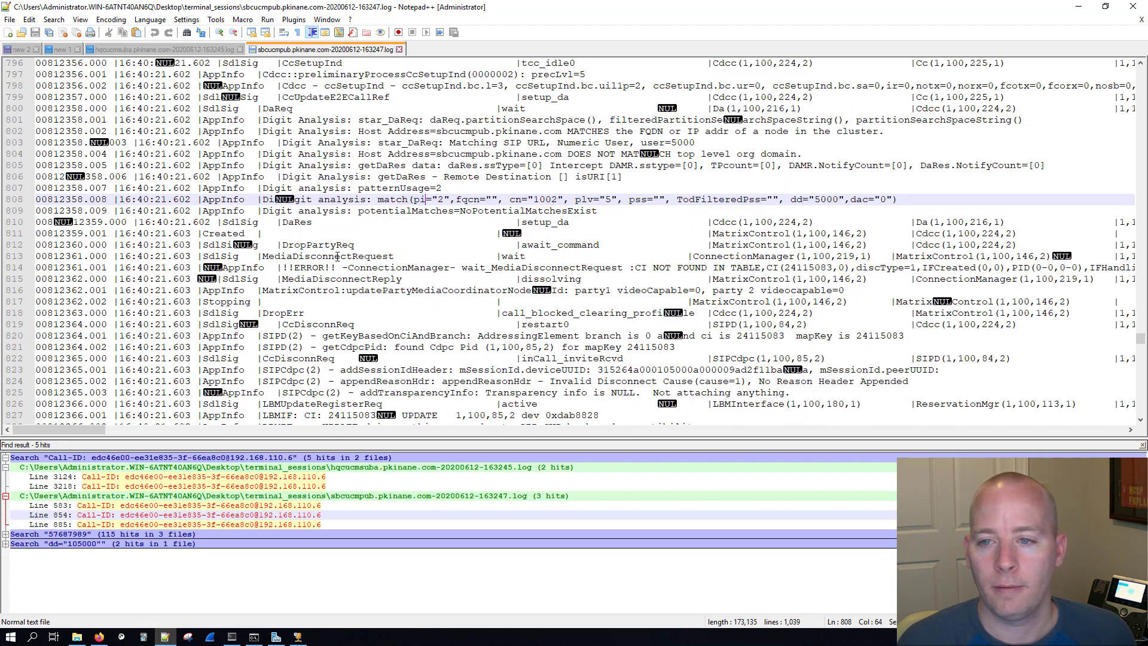
double_click(404, 210)
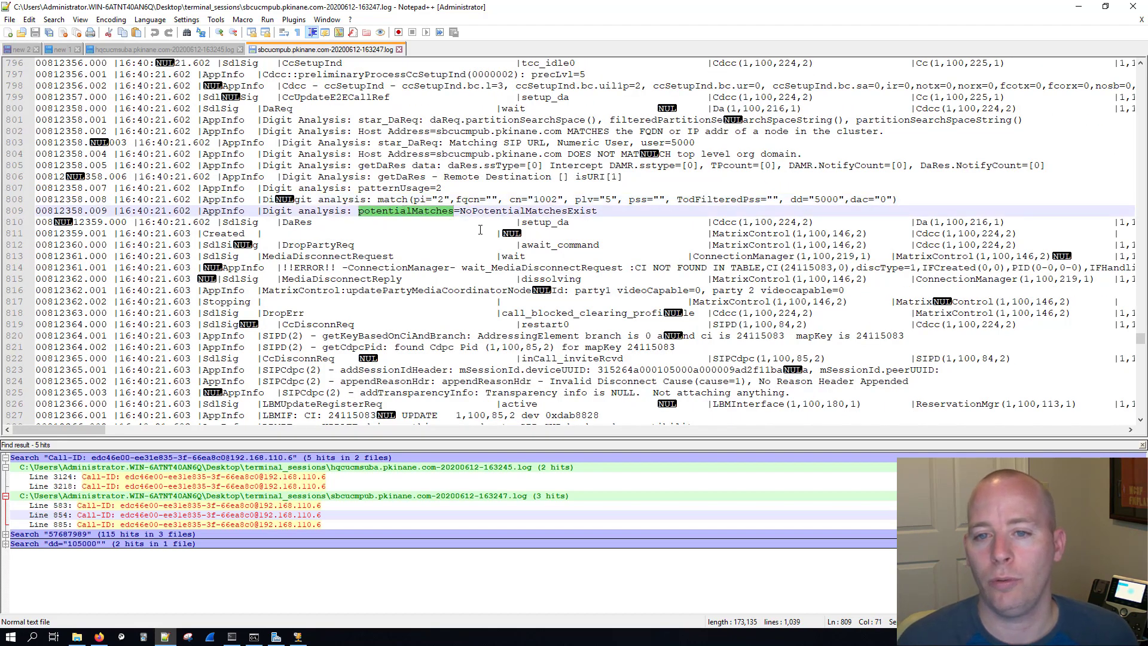
double_click(557, 213)
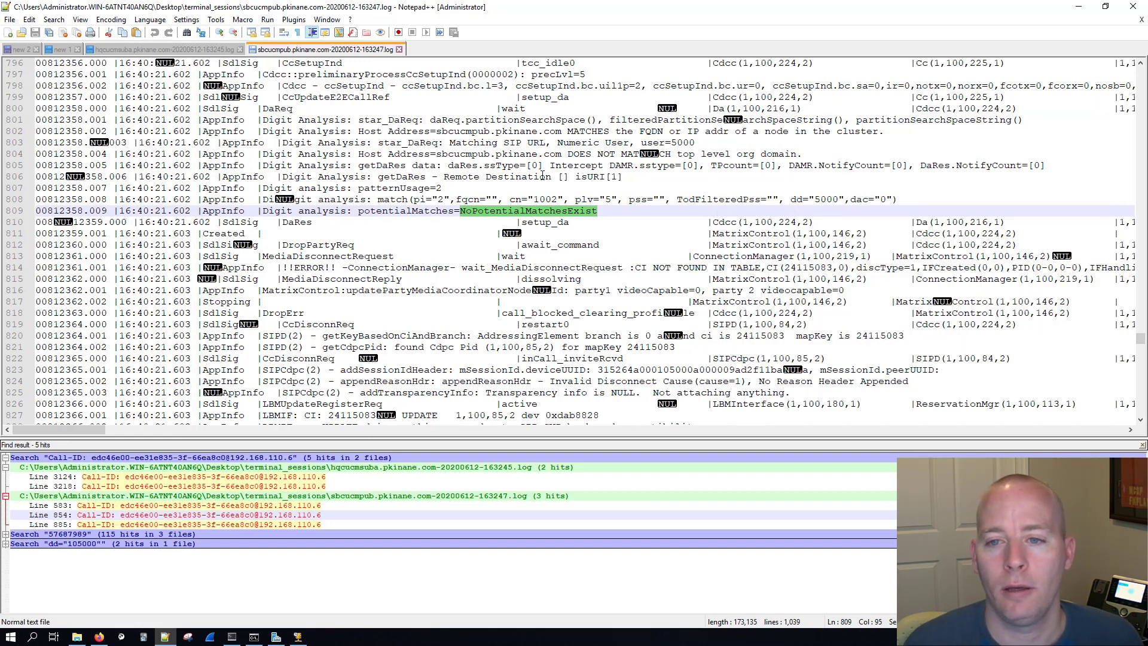
Highlight the cause in the Reason header at line 860 and the called extension in the To header at line 850.
scroll(512, 200, "down", 14)
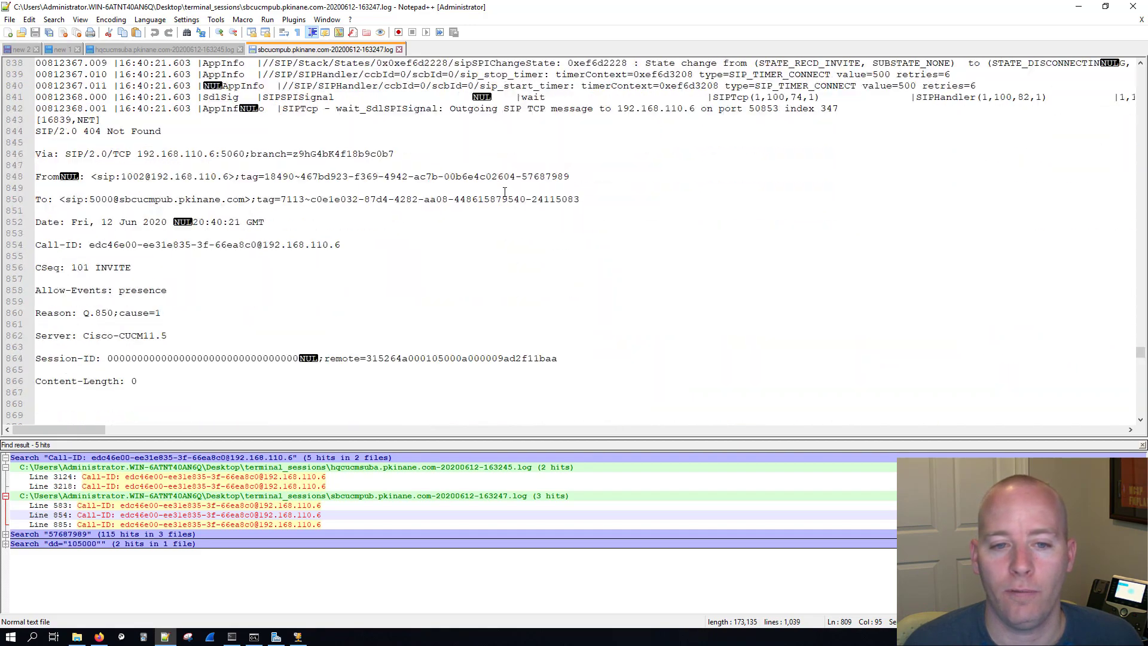
left_click_drag(170, 314, 117, 316)
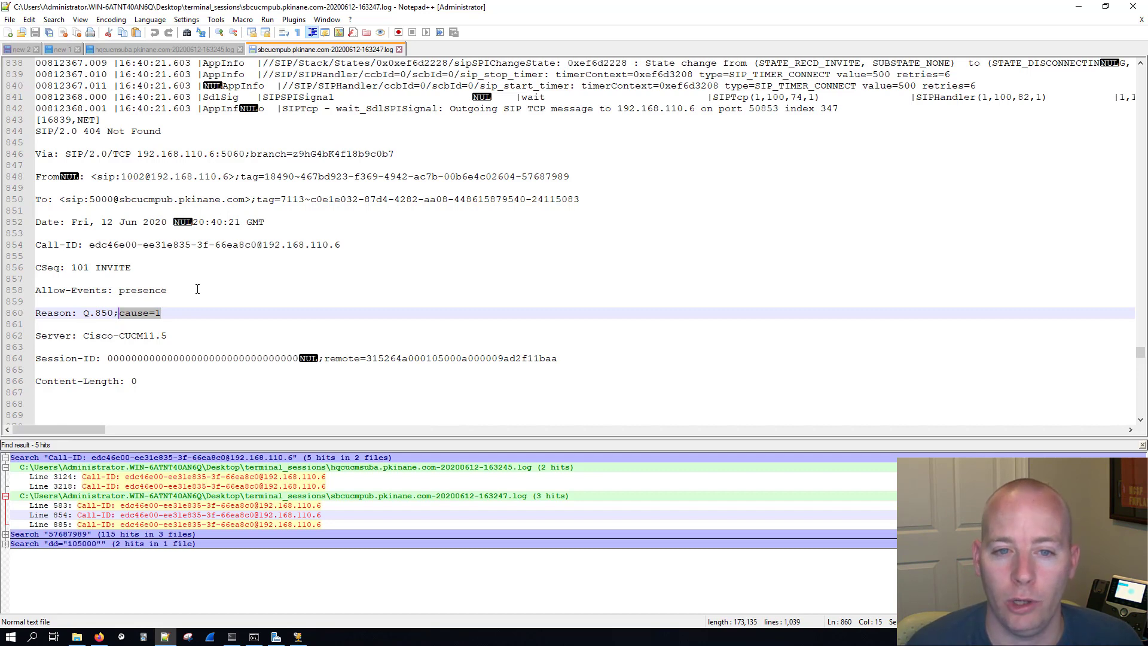
double_click(100, 199)
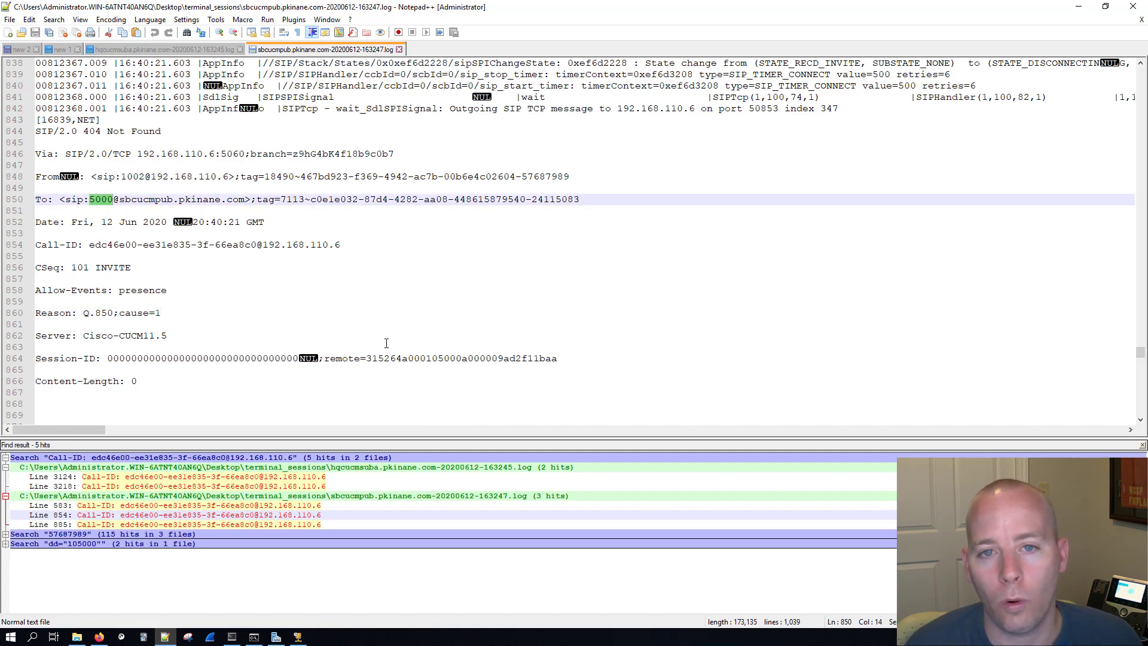
Switch to Site B's CUCM Administration in the browser, list its phones, and highlight the partition of extension 5000.
left_click(99, 637)
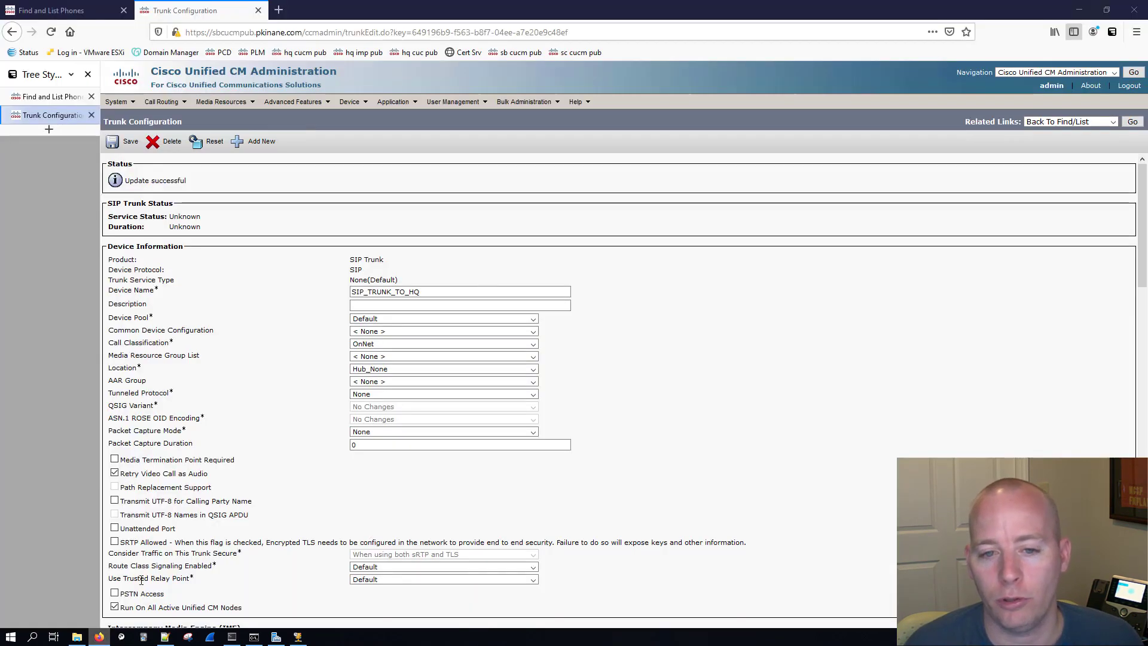
scroll(333, 346, "down", 4)
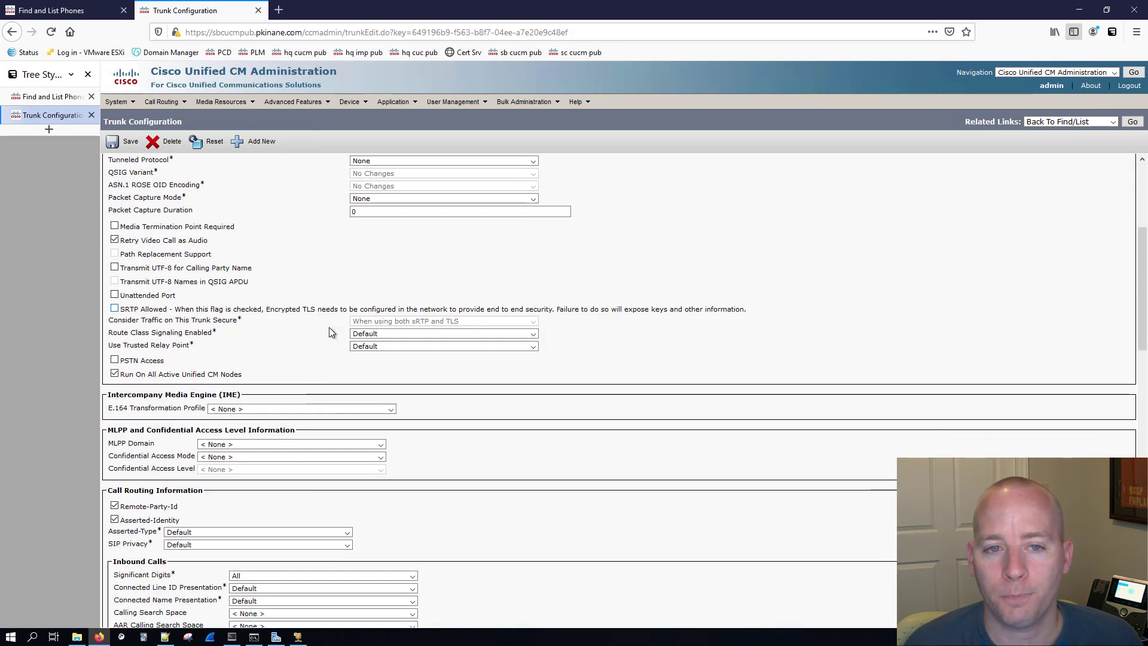
mouse_move(357, 106)
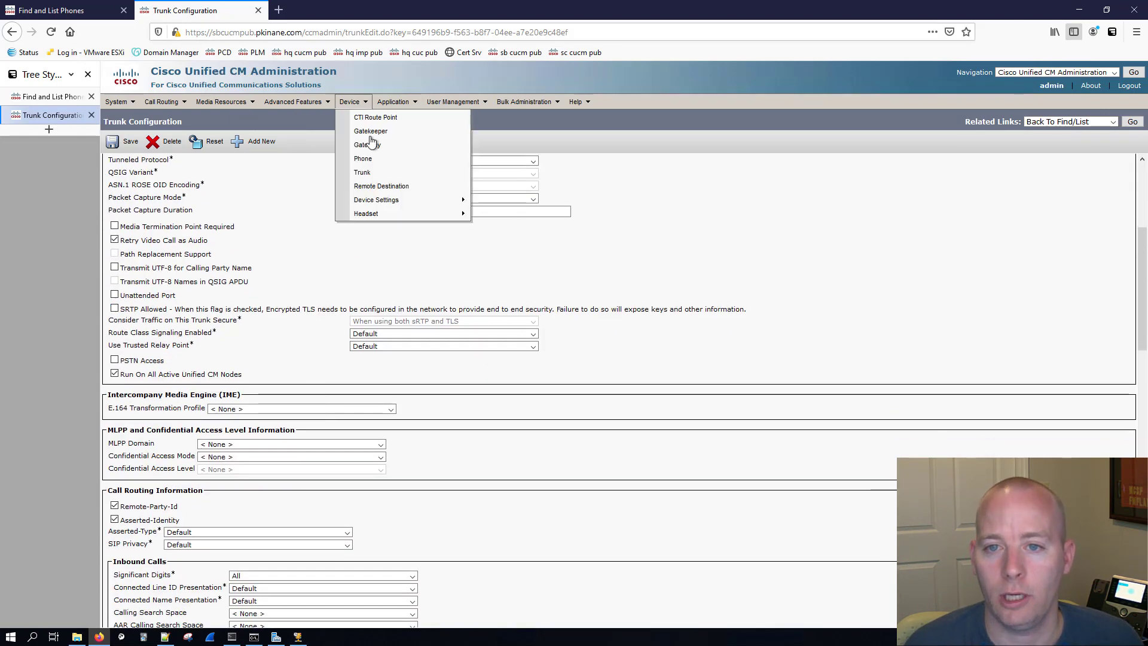
left_click(376, 159)
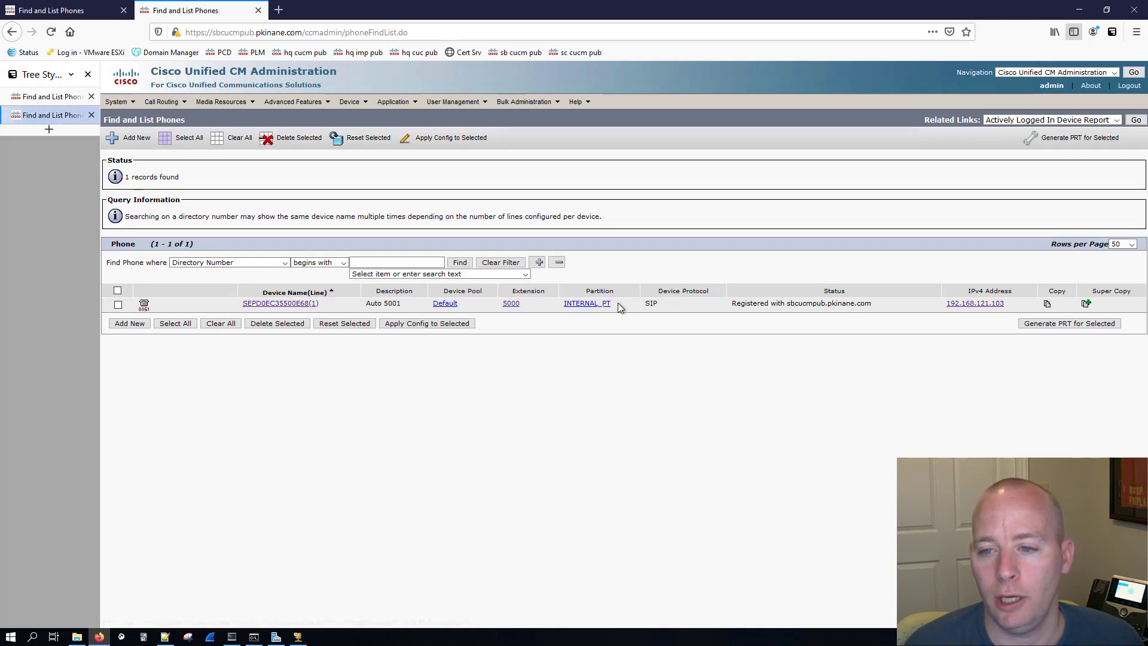
left_click_drag(613, 304, 565, 306)
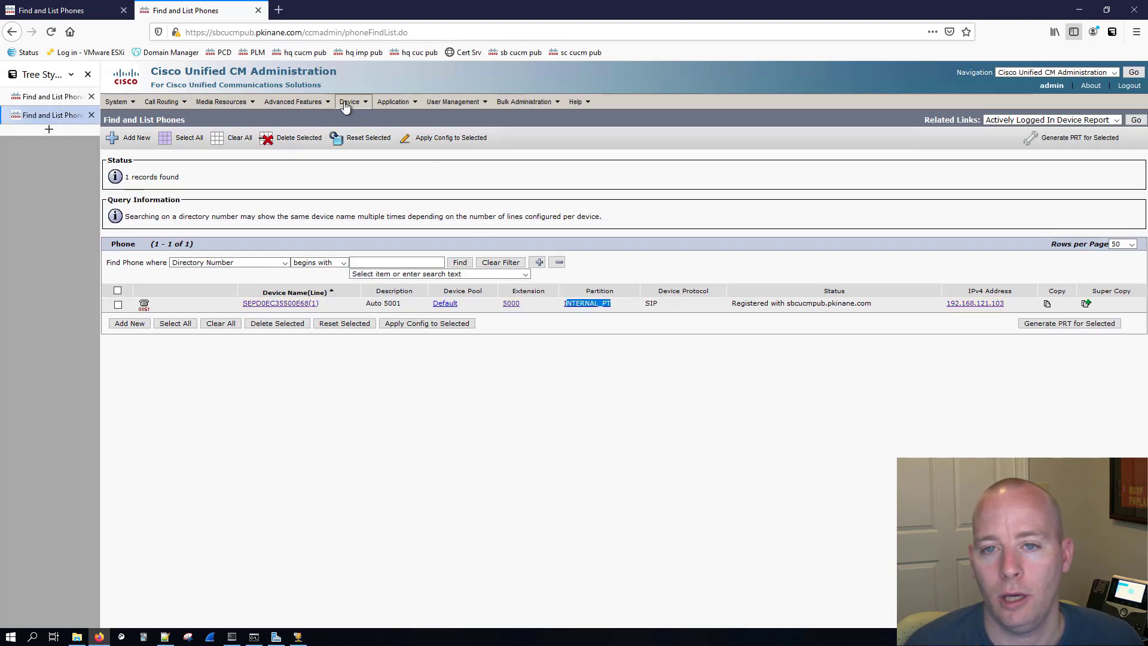
mouse_move(345, 106)
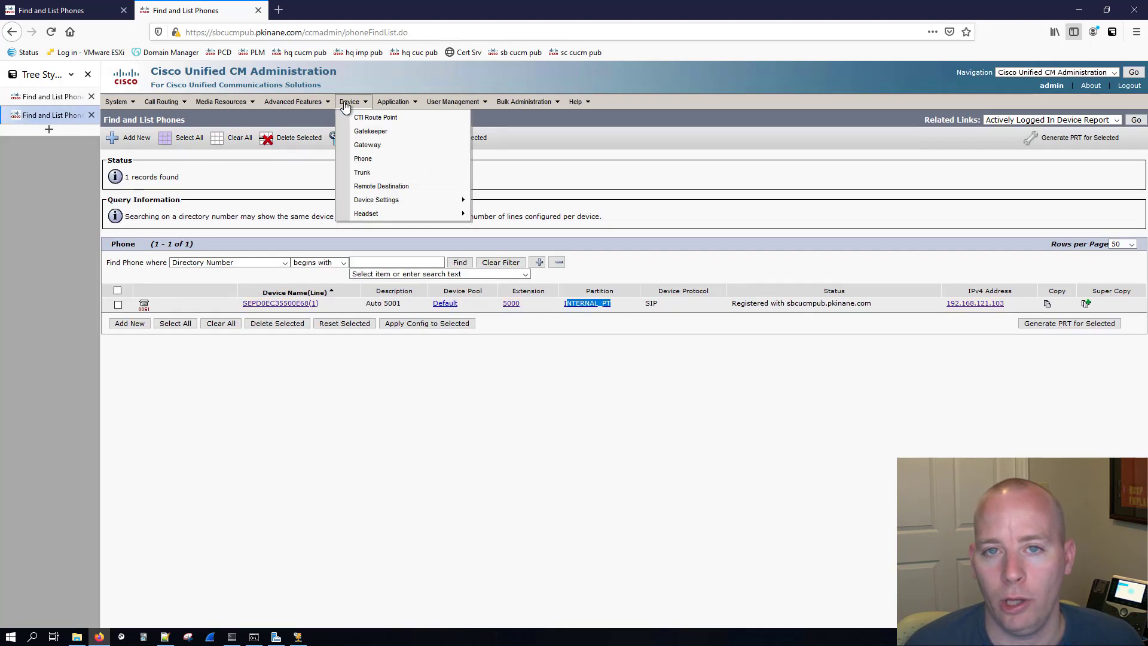
left_click(653, 357)
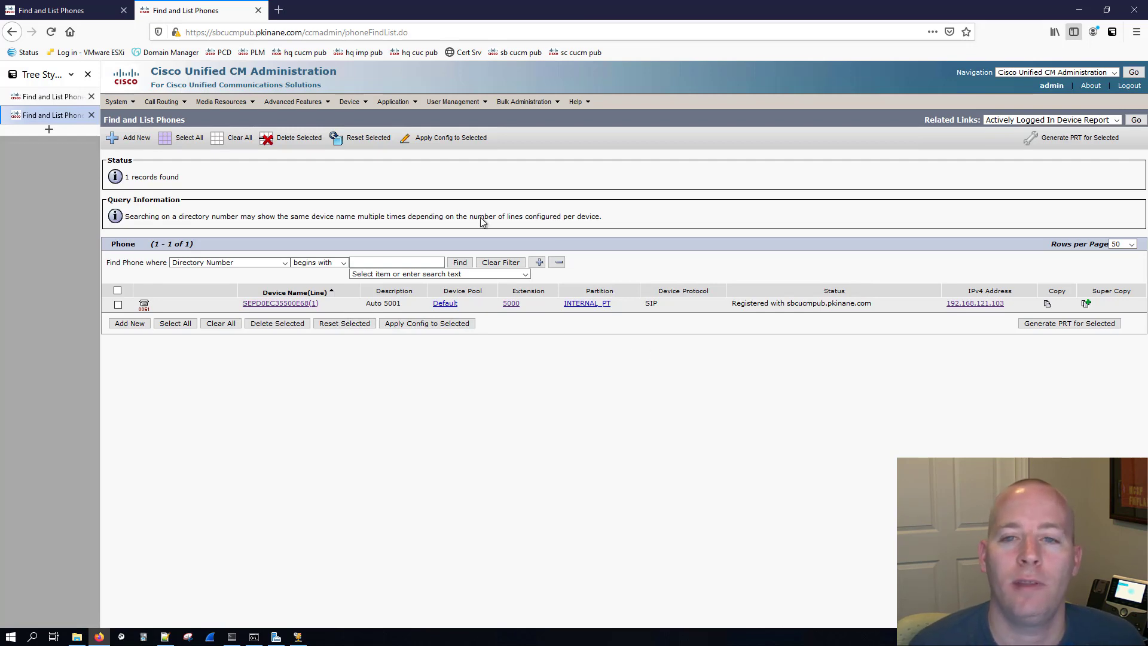
Open Site B's SIP_TRUNK_TO_HQ configuration and locate the Calling Search Space setting under Inbound Calls.
left_click(349, 107)
left_click(358, 171)
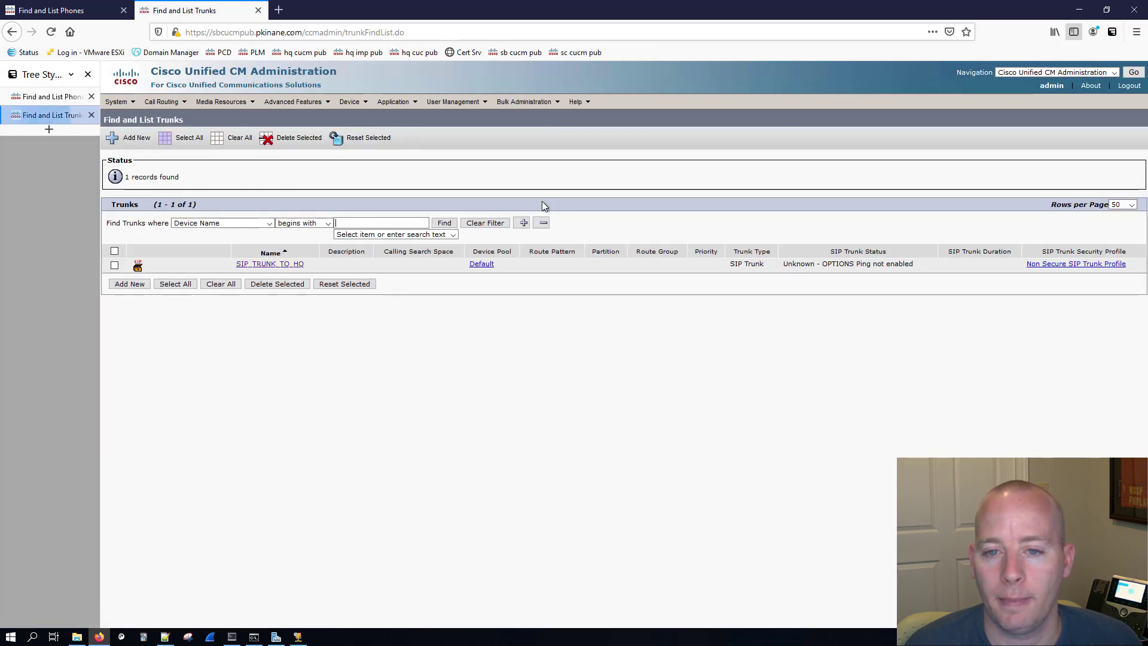
left_click(289, 265)
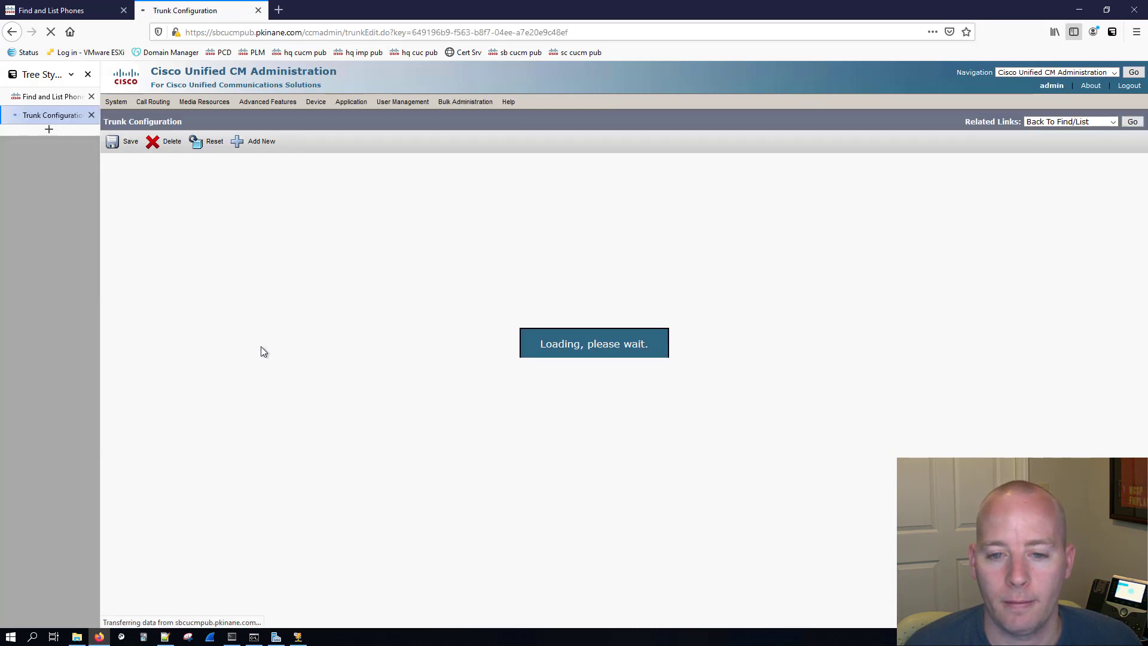
scroll(261, 343, "down", 10)
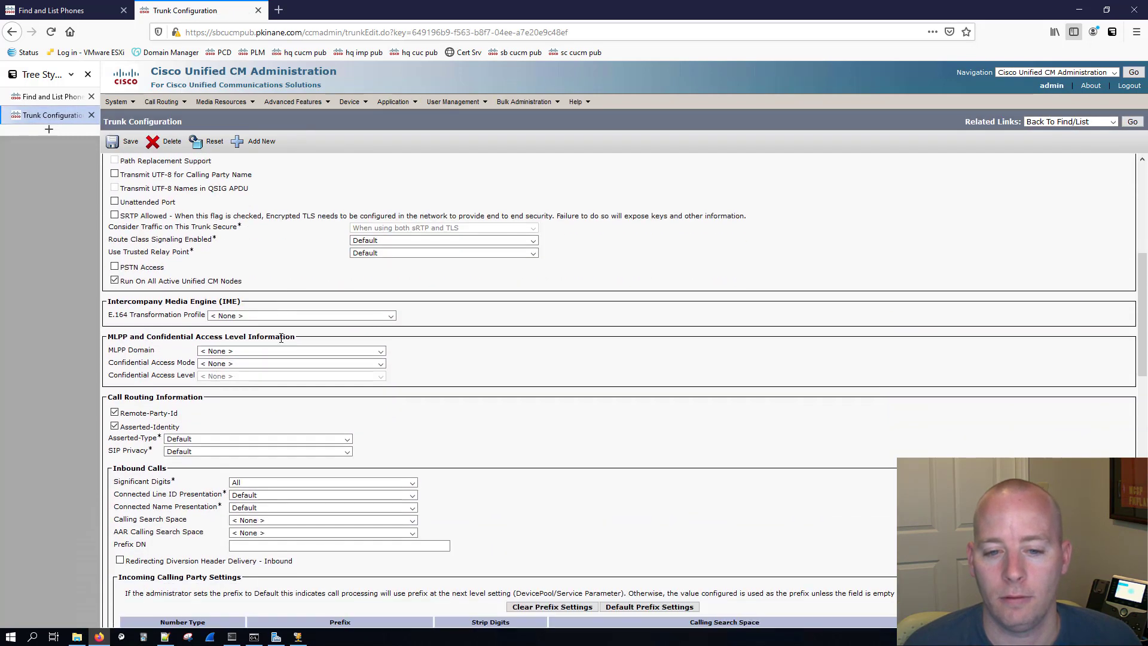
scroll(279, 338, "down", 7)
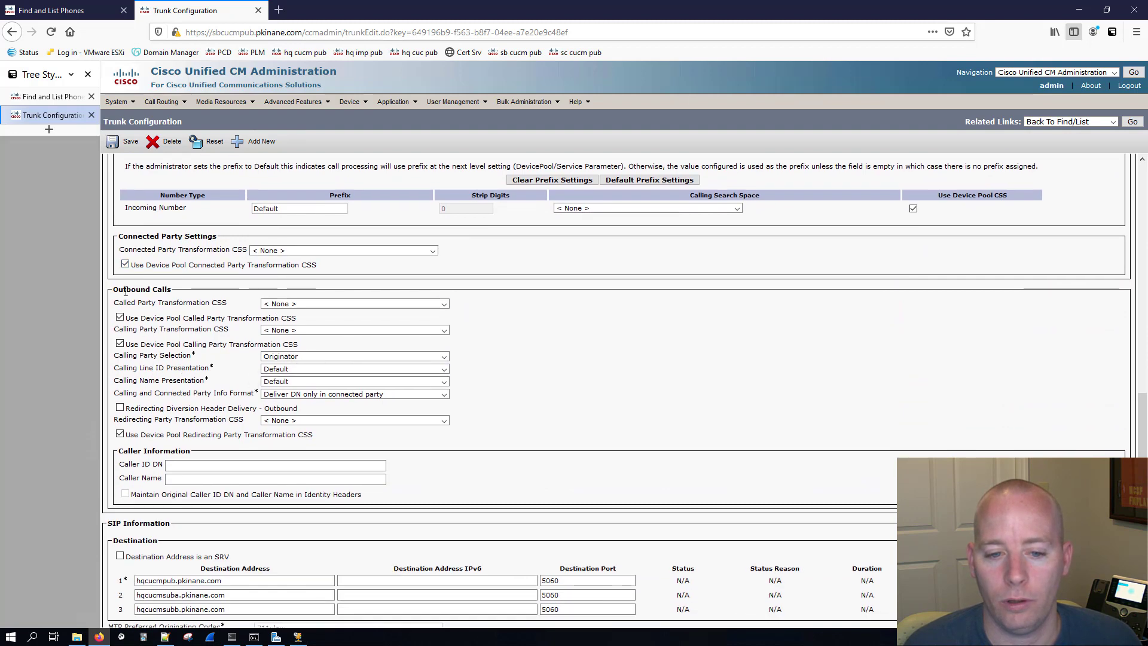
scroll(150, 301, "up", 3)
scroll(149, 301, "up", 1)
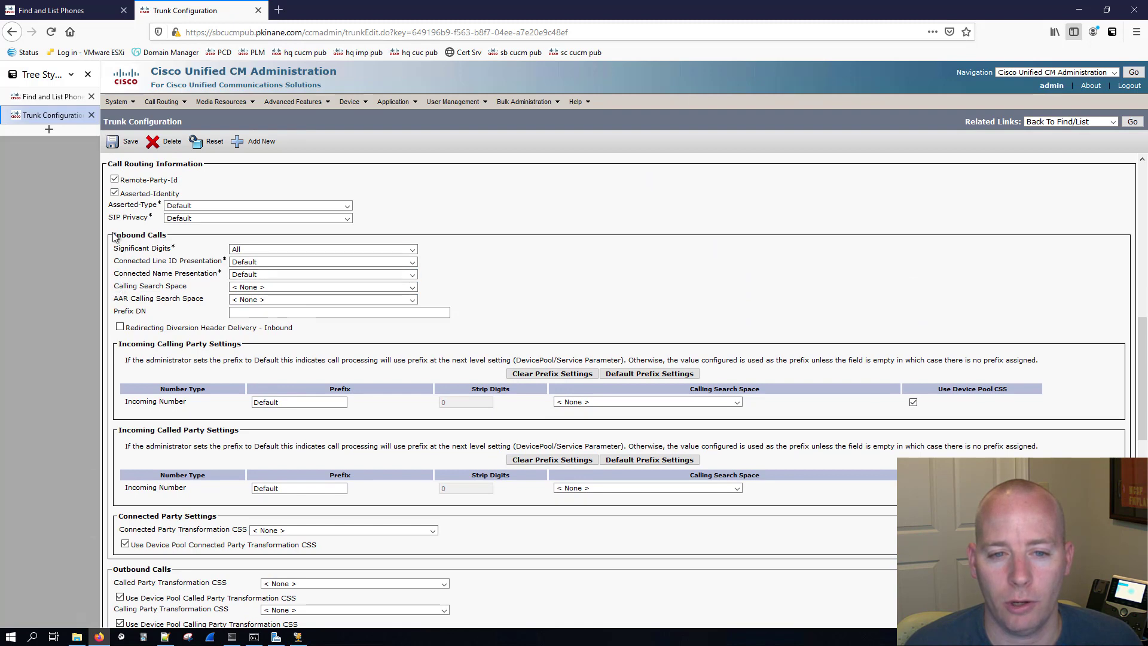
left_click_drag(115, 236, 171, 247)
left_click_drag(119, 289, 170, 290)
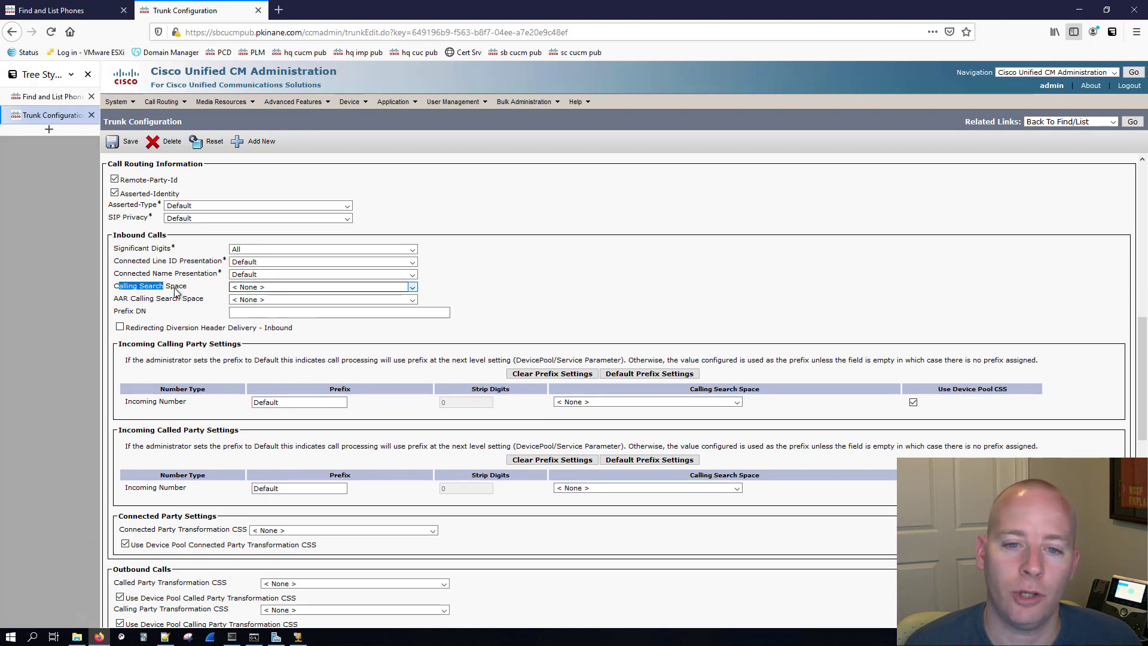
Set the trunk's inbound Calling Search Space to INTERNAL_CSS and save the configuration.
left_click(245, 287)
left_click(272, 311)
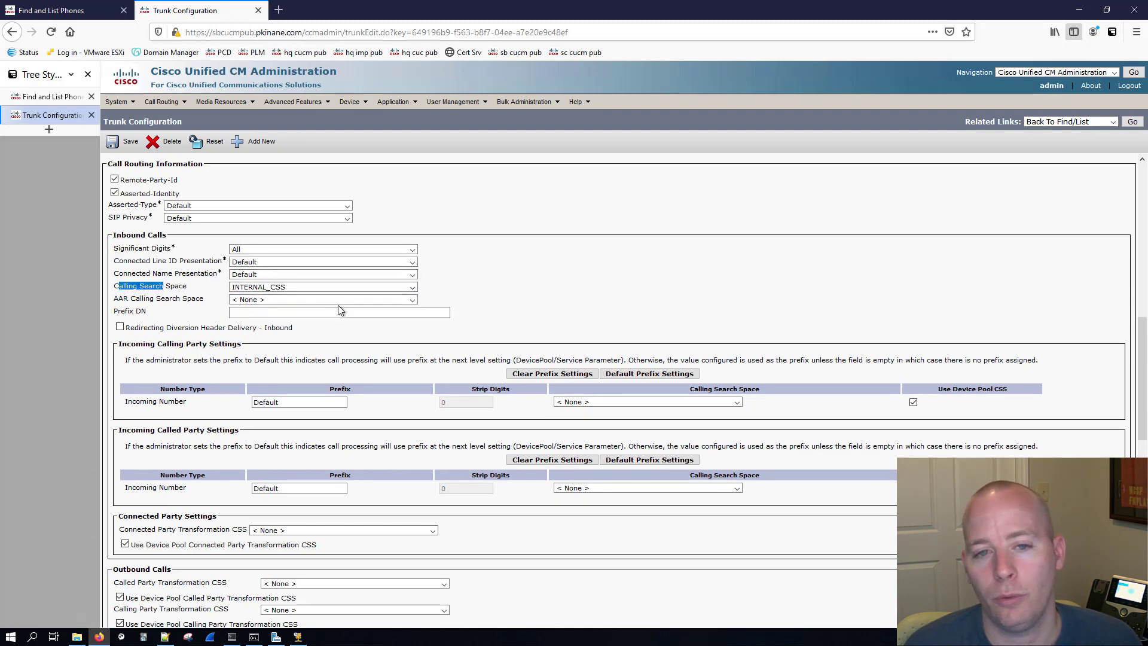
left_click(141, 145)
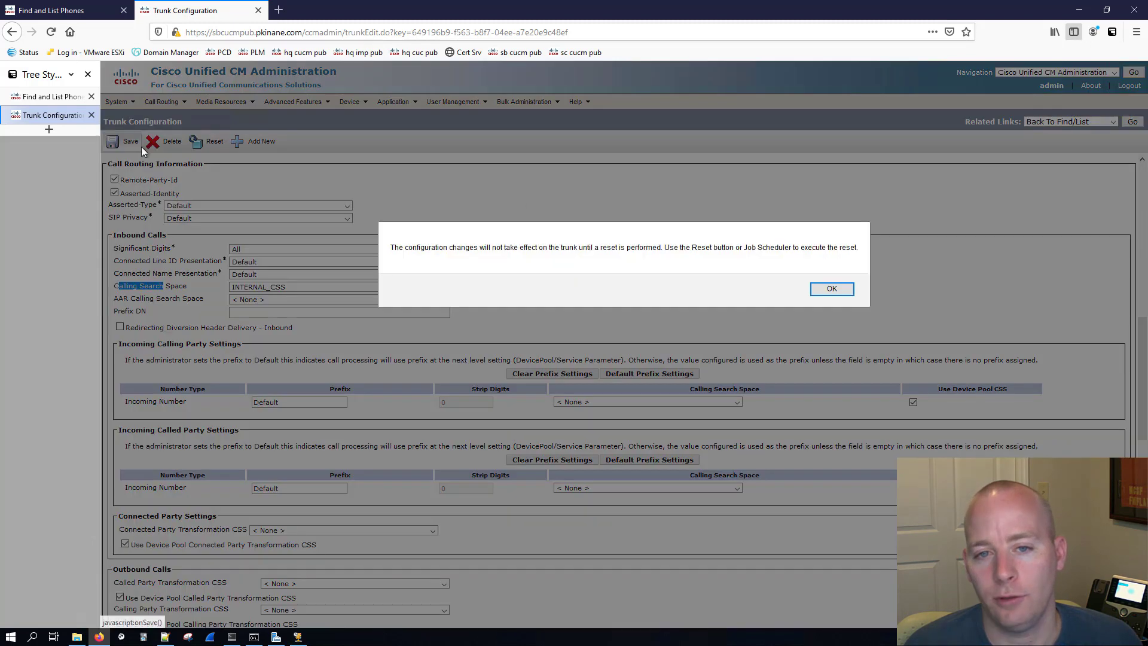
left_click(834, 290)
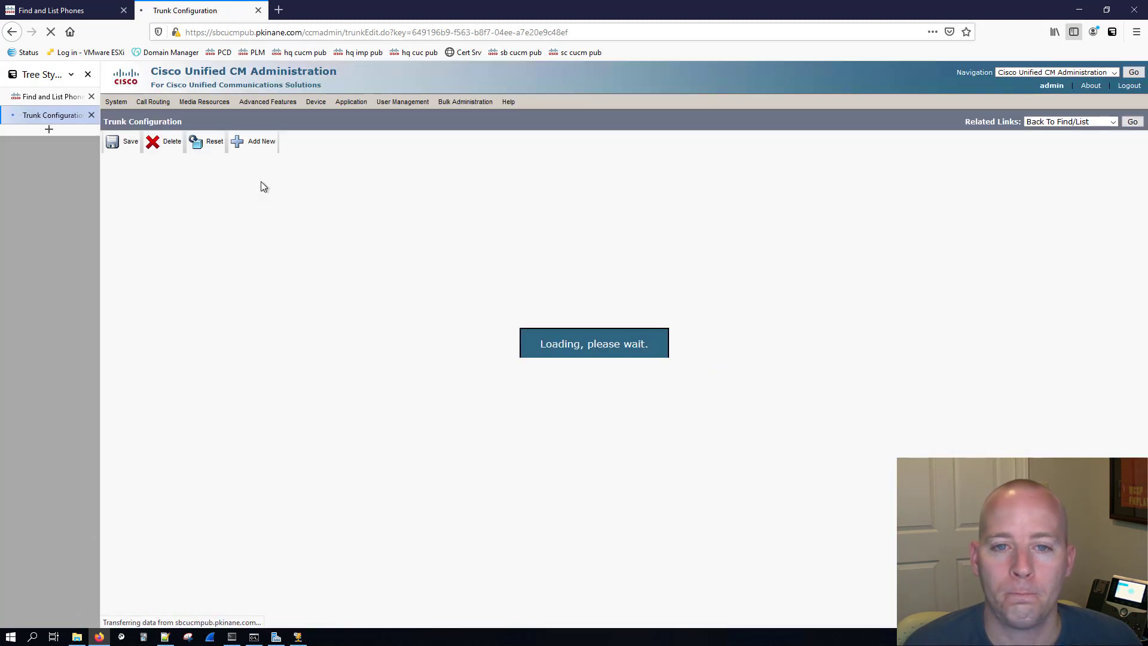
Reset SIP_TRUNK_TO_HQ and return to Site B's trunk list.
left_click(214, 142)
left_click(206, 376)
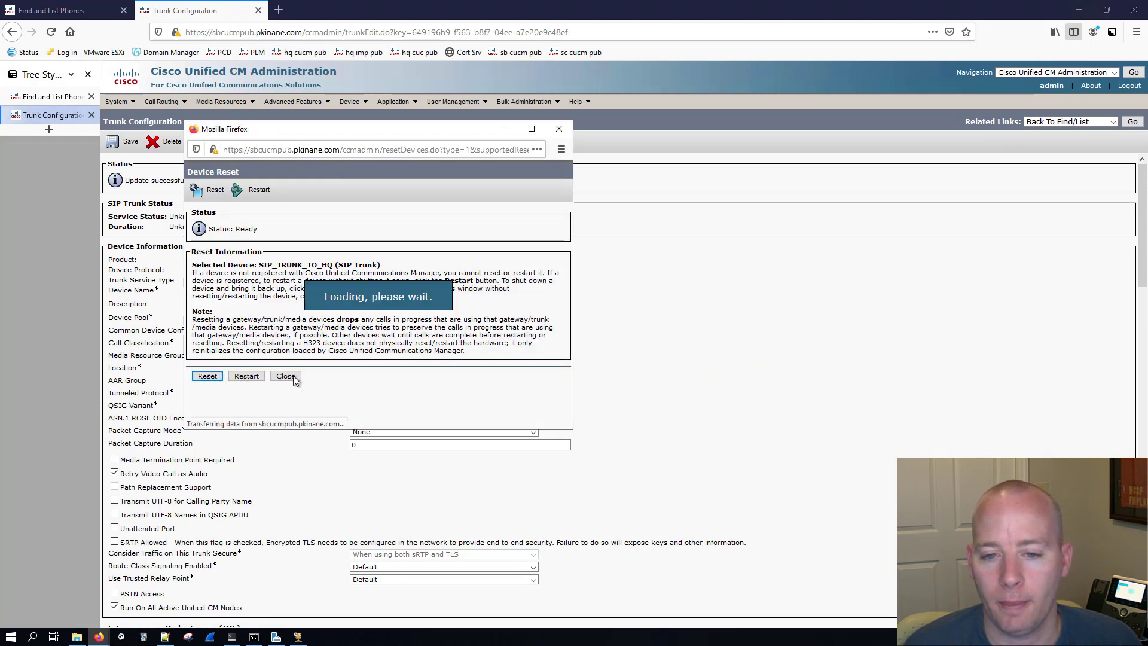
left_click(285, 376)
left_click(1133, 123)
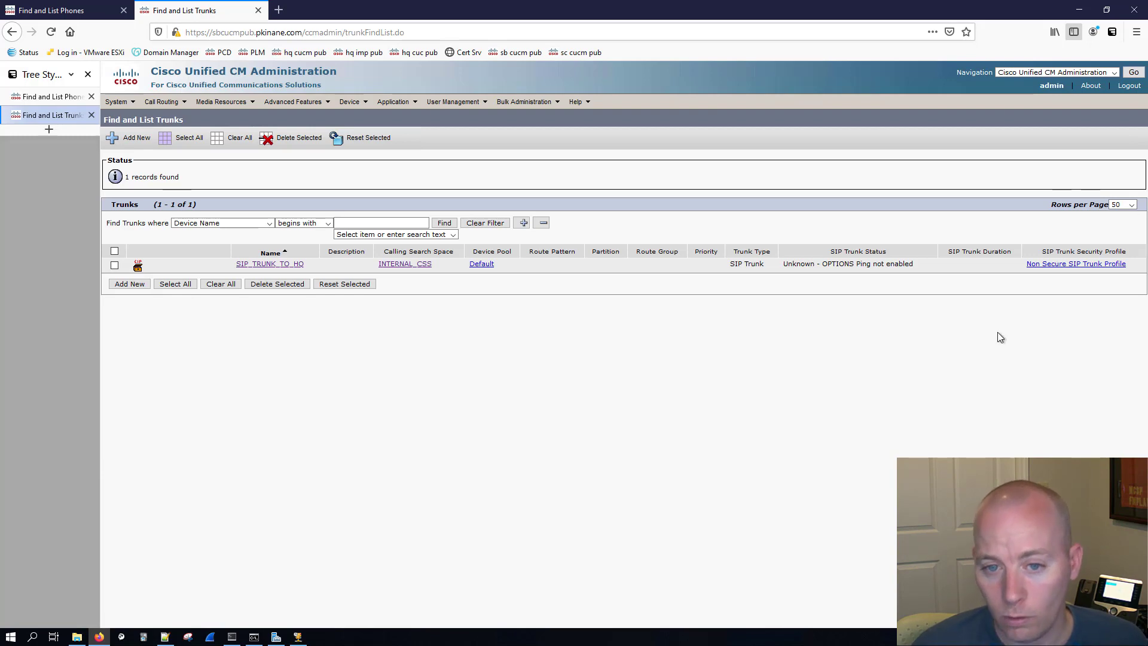
View the trunk list on the HQ cluster to check its trunks to Site B.
left_click(52, 97)
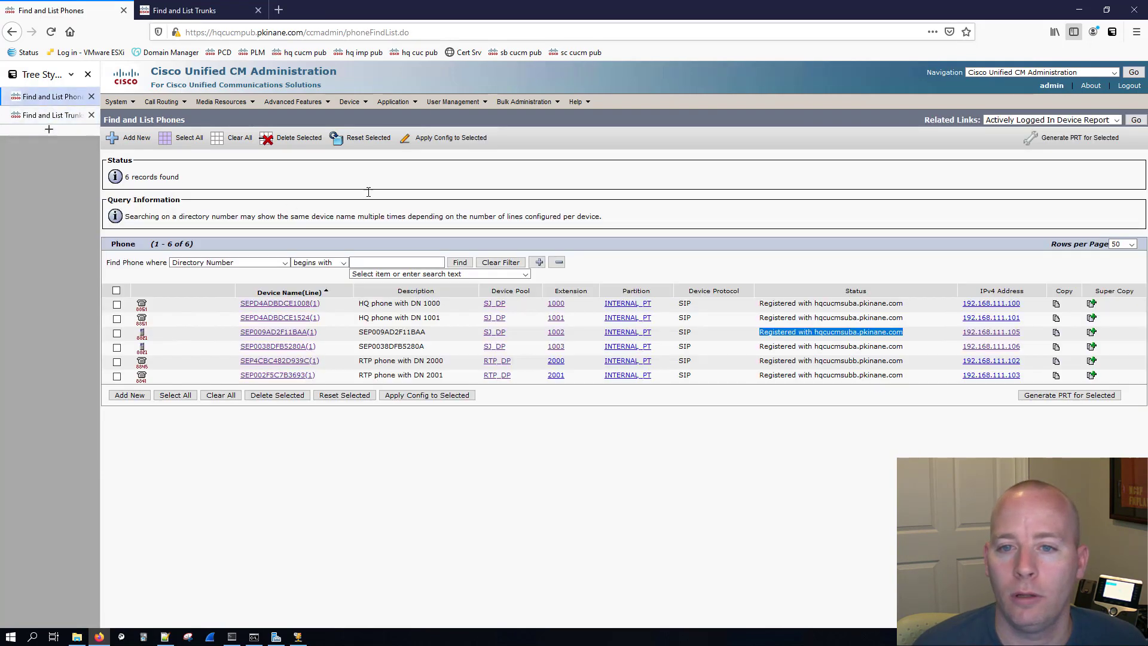
mouse_move(351, 102)
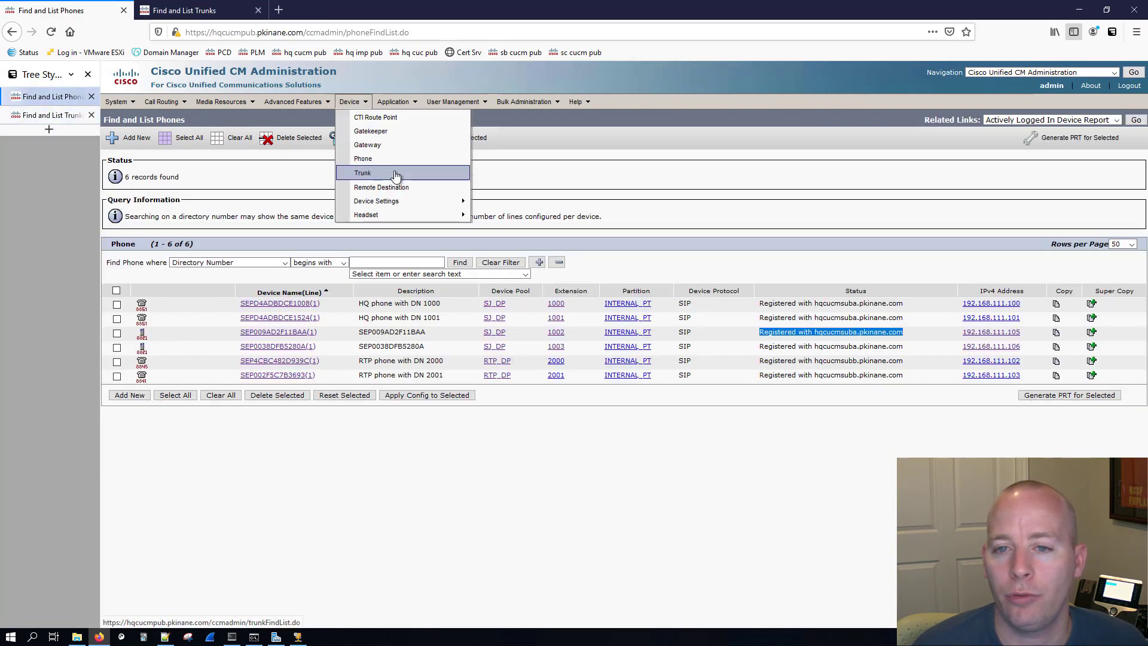
left_click(395, 174)
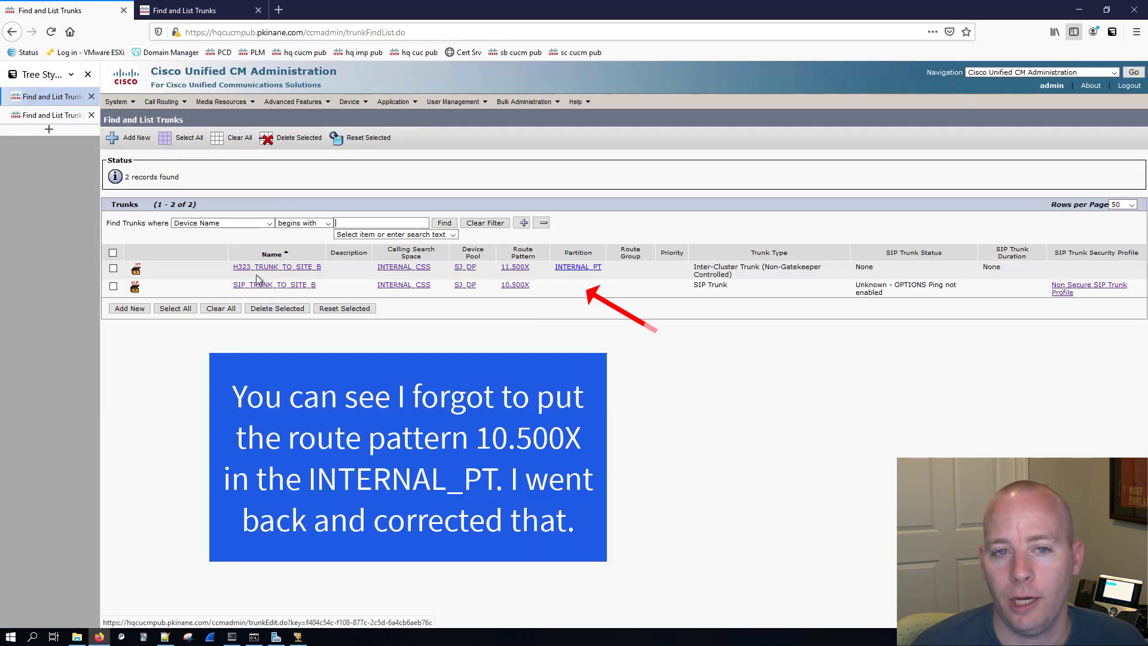
Start a new trunk on Site B with type Inter-Cluster Trunk (Non-Gatekeeper Controlled) and the Inter-Cluster Trunk protocol.
left_click(55, 116)
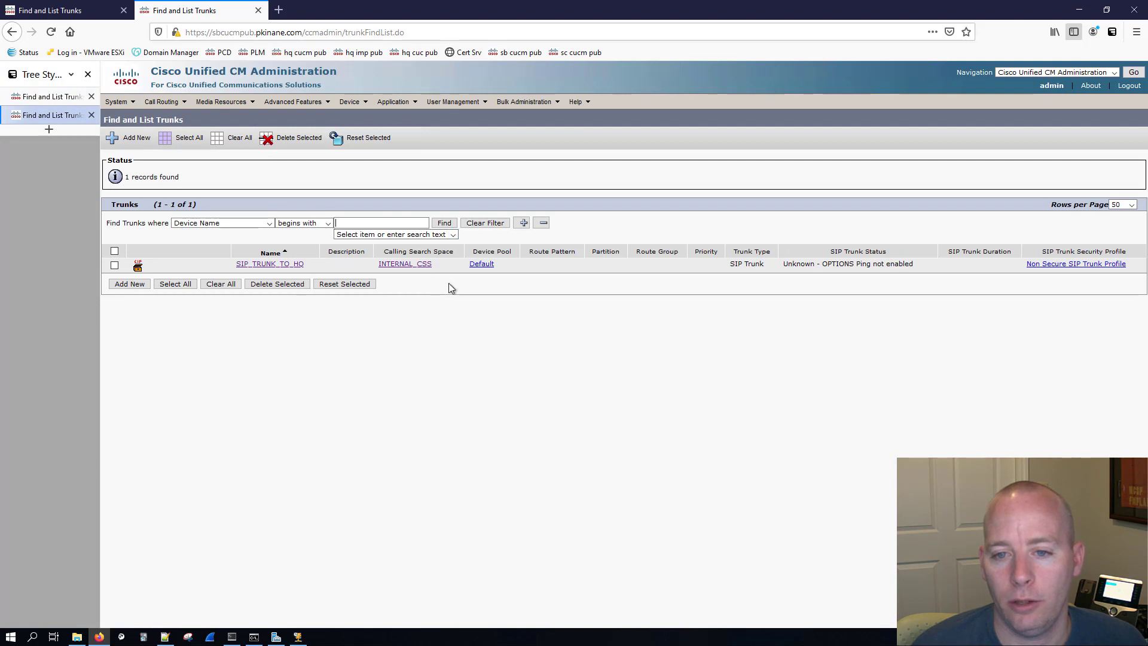
left_click(130, 285)
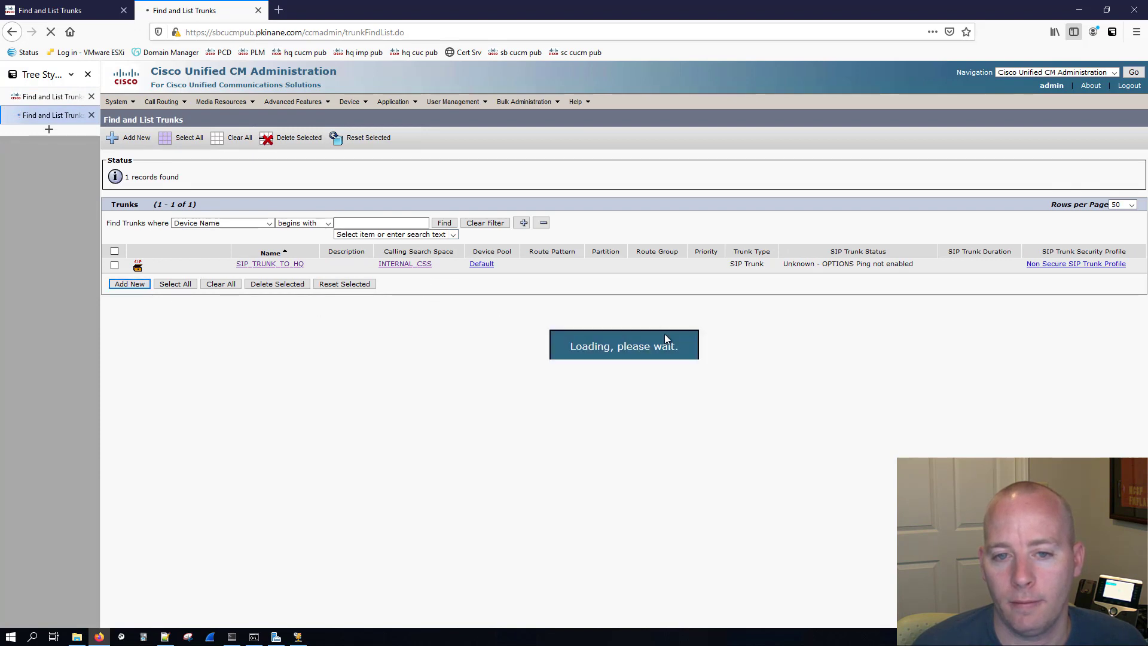
left_click(214, 218)
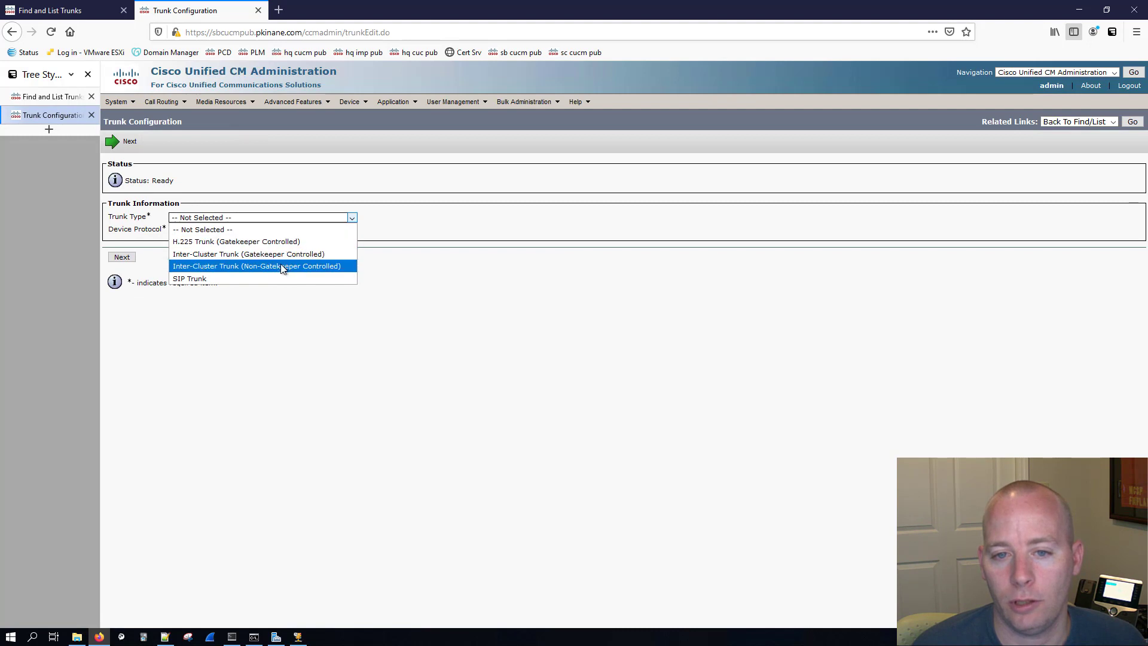
left_click(257, 266)
left_click(220, 230)
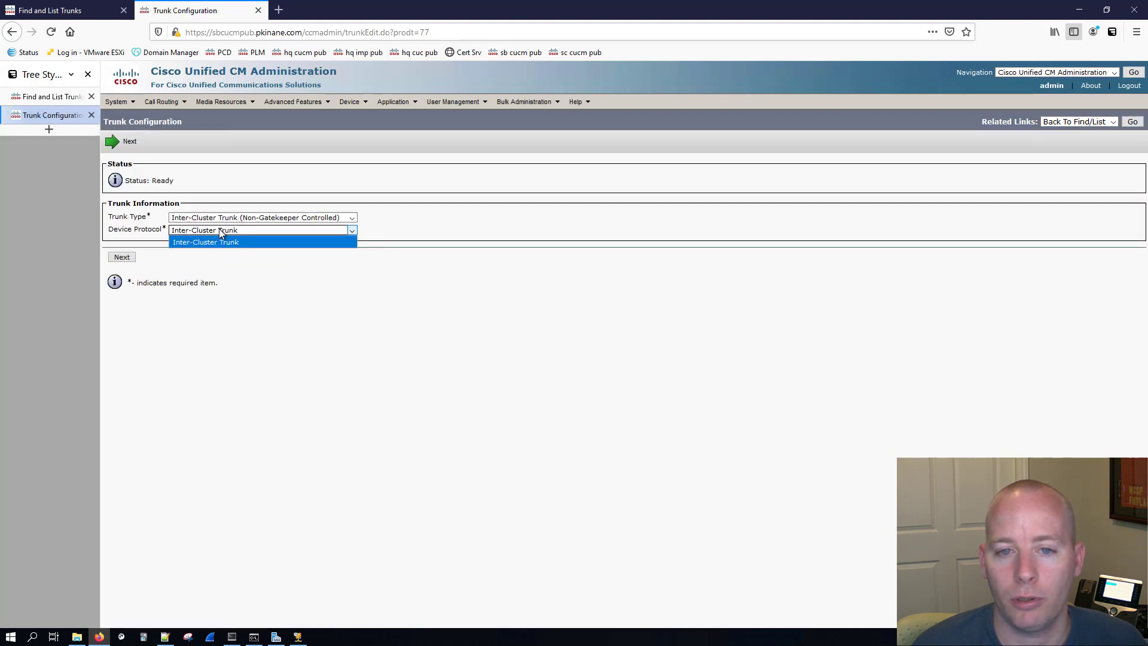
left_click(312, 288)
left_click(115, 257)
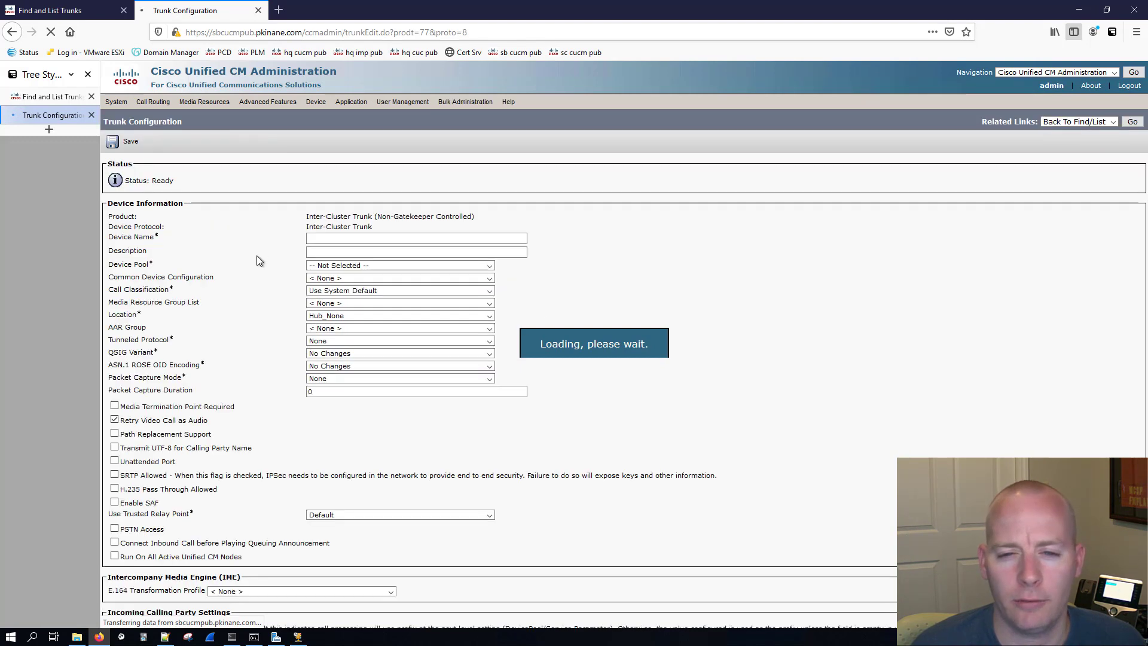
Fill the new trunk's Device Name with H323_TRUNK_TO_SITE_B, copied from the HQ trunk list.
left_click(349, 238)
type("H3")
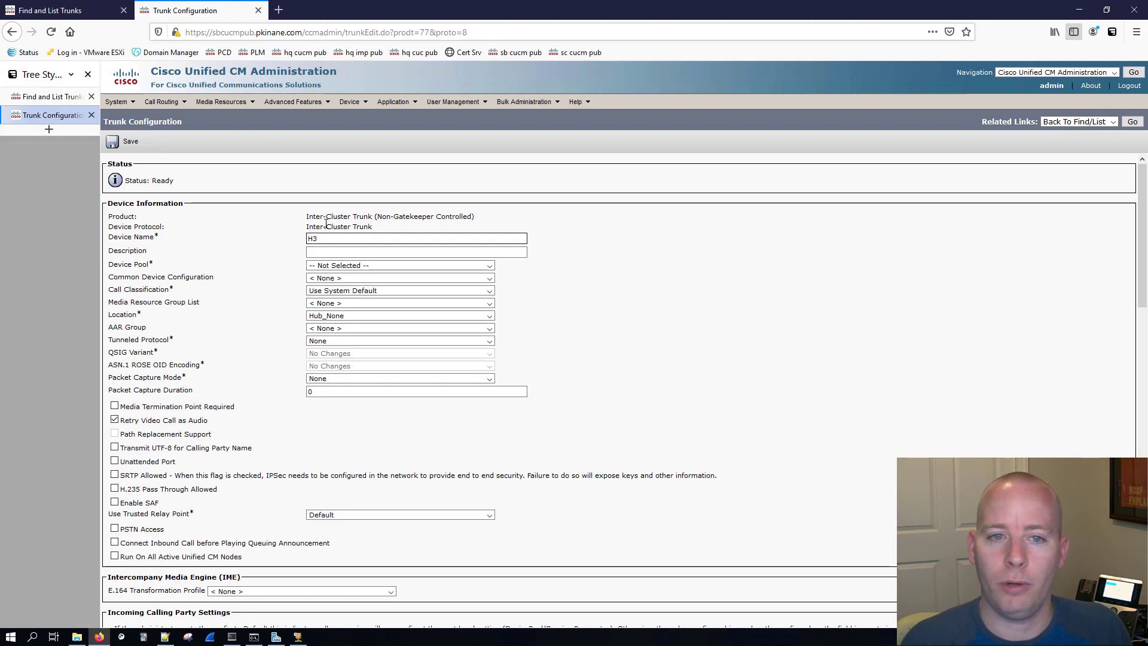
left_click(53, 97)
left_click_drag(335, 270, 228, 272)
key("ctrl+c")
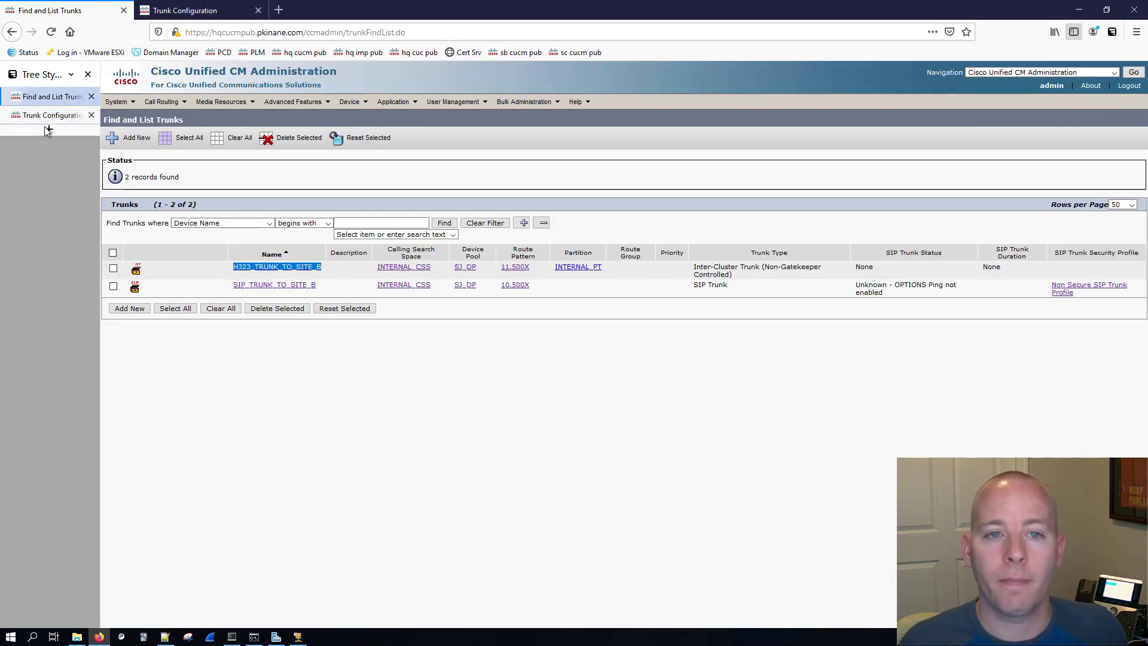
left_click(46, 118)
left_click_drag(343, 238, 264, 236)
key("ctrl+v")
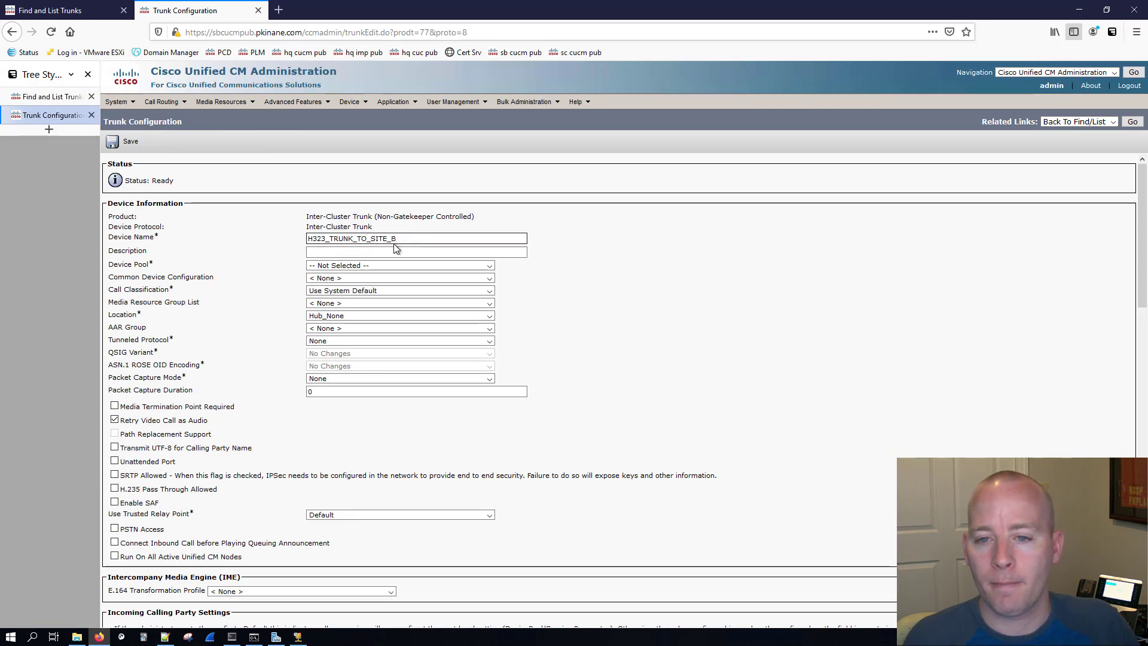
Change the ending of the new trunk's Device Name so that it reads H323_TRUNK_TO_HQ.
key("BackSpace")
key("BackSpace")
key("BackSpace")
key("BackSpace")
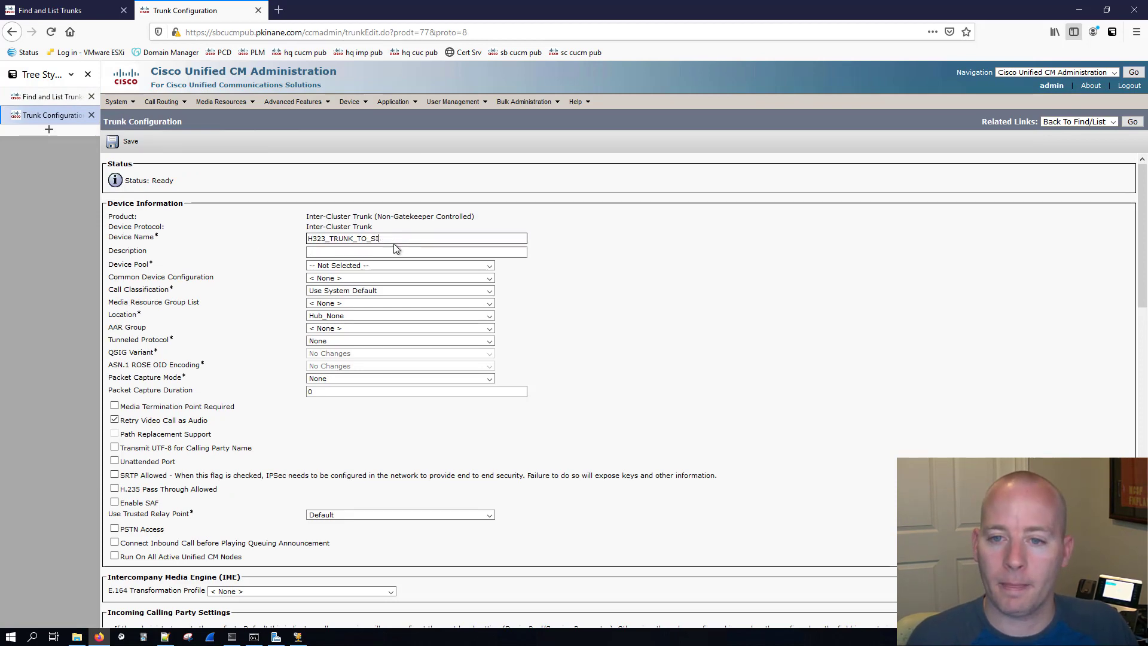
key("BackSpace")
type("HQ")
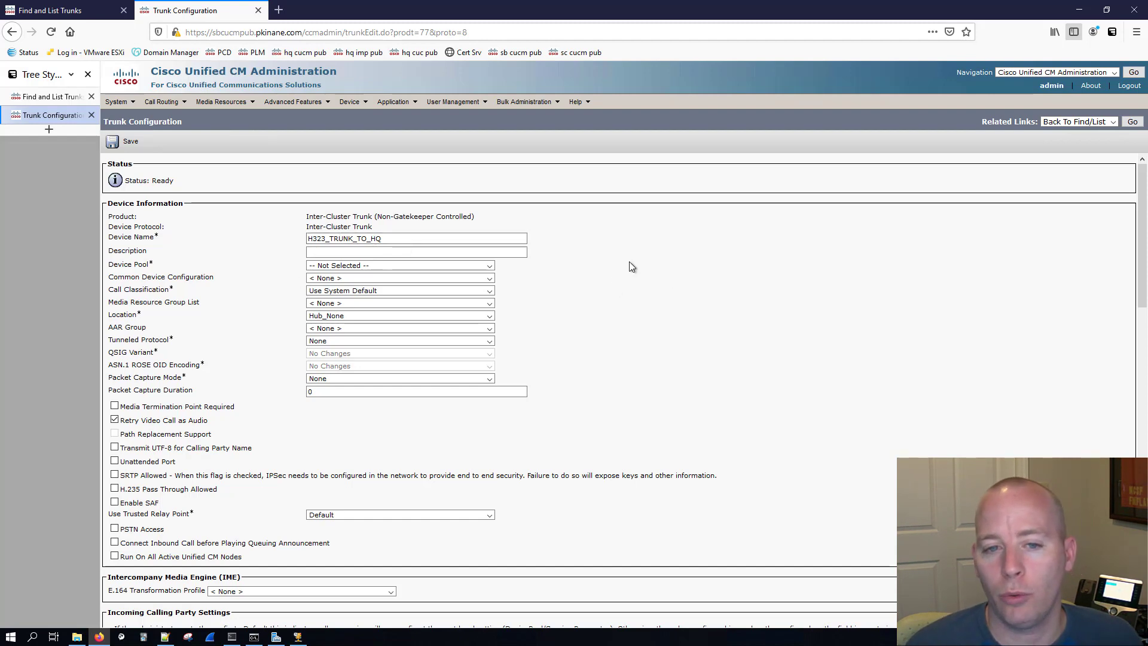
Set the new trunk's Device Pool to Default and its Call Classification to OnNet.
left_click(359, 266)
left_click(335, 278)
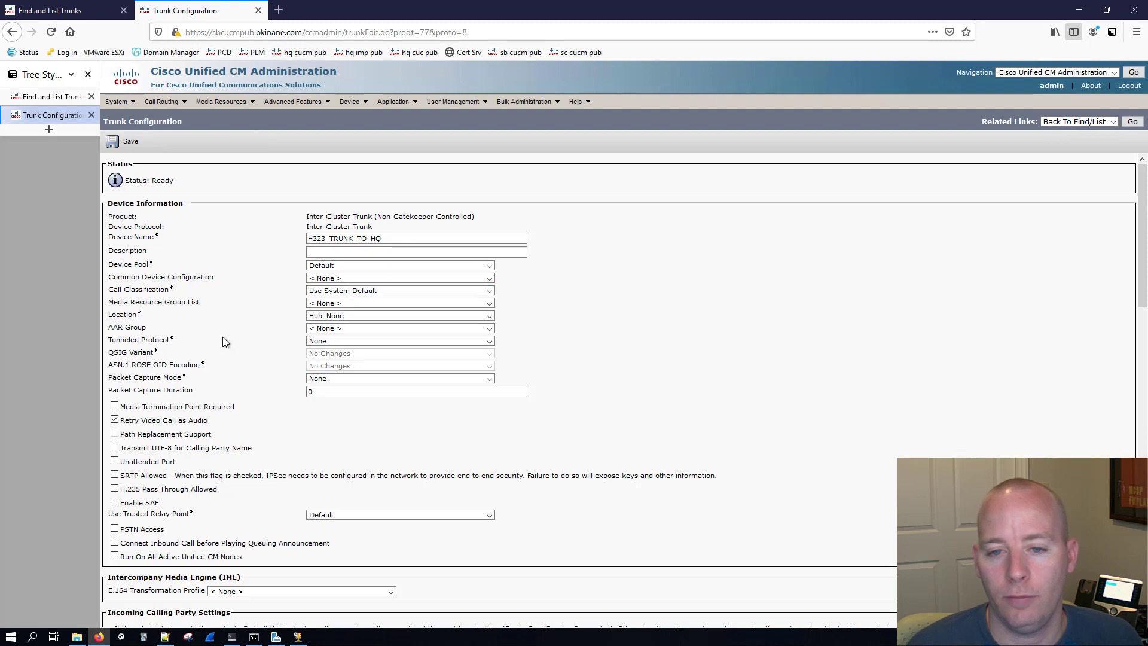
scroll(226, 333, "down", 3)
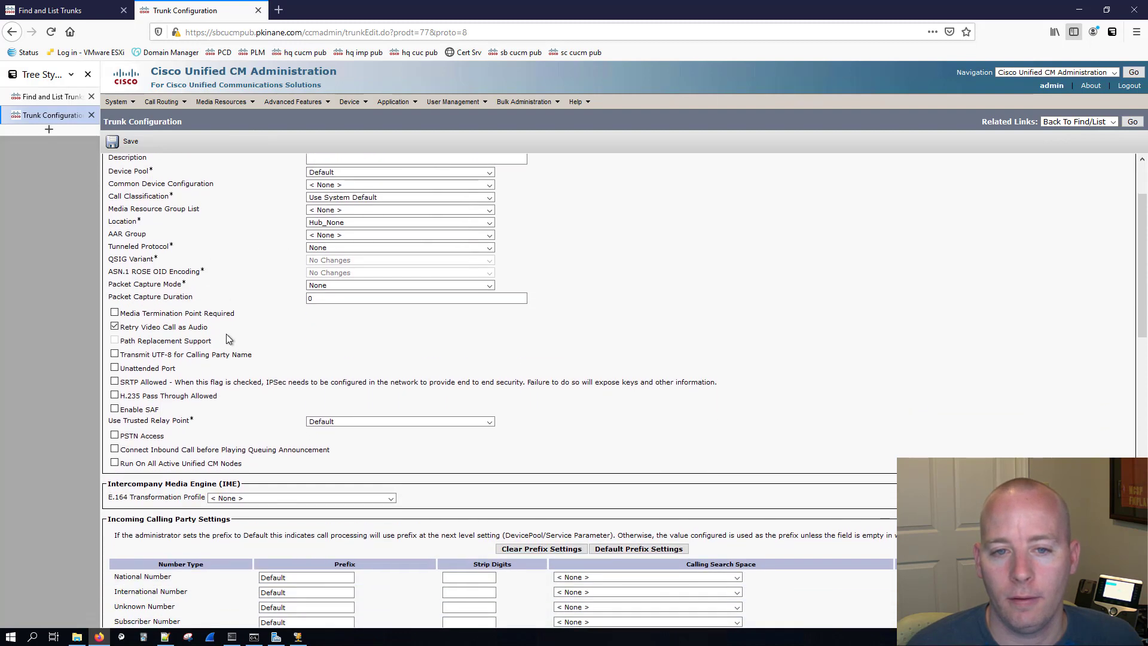
left_click(345, 199)
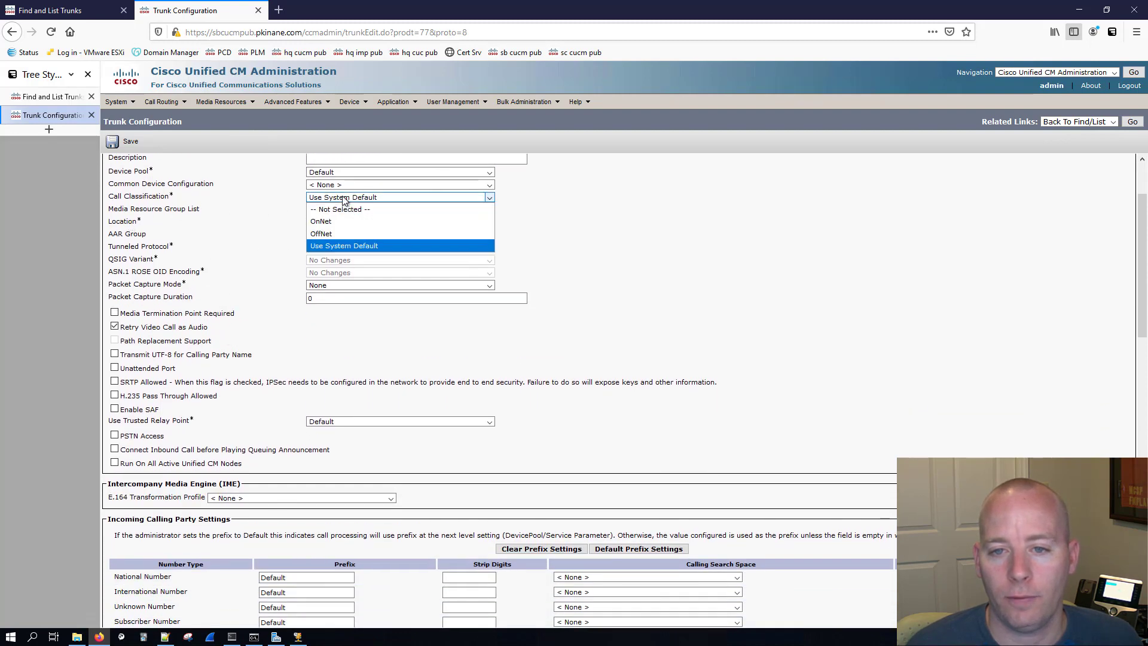
left_click(333, 223)
scroll(266, 291, "down", 3)
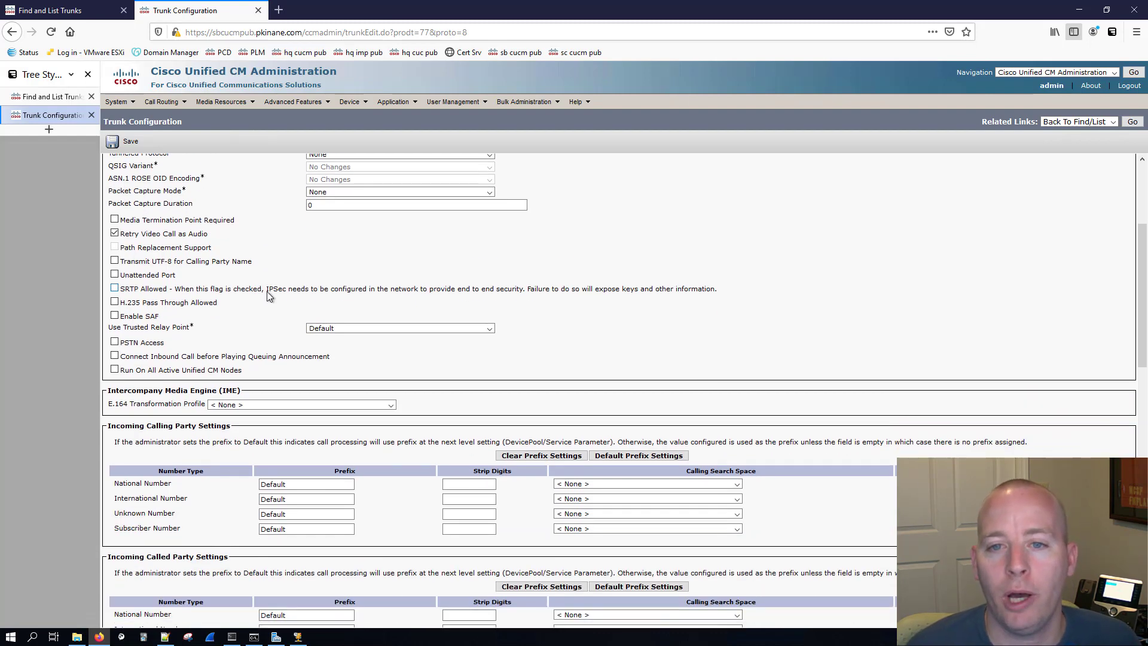
Switch to the link notes in Notepad++ and open the CLACCM exam topics page from them.
scroll(270, 281, "up", 3)
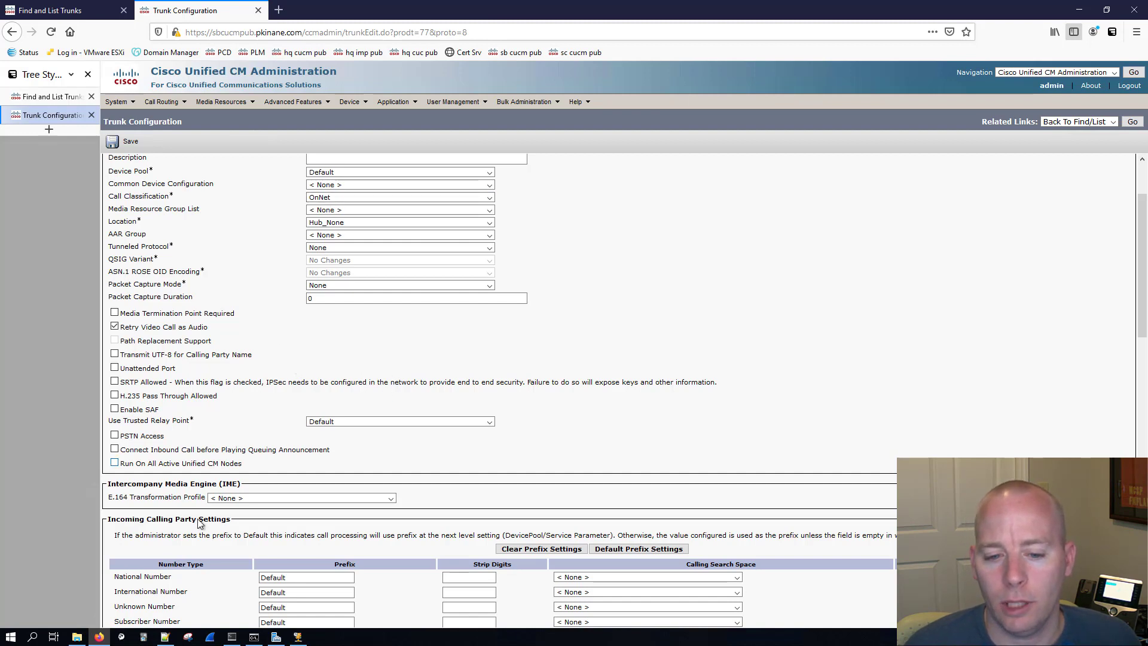
left_click(165, 636)
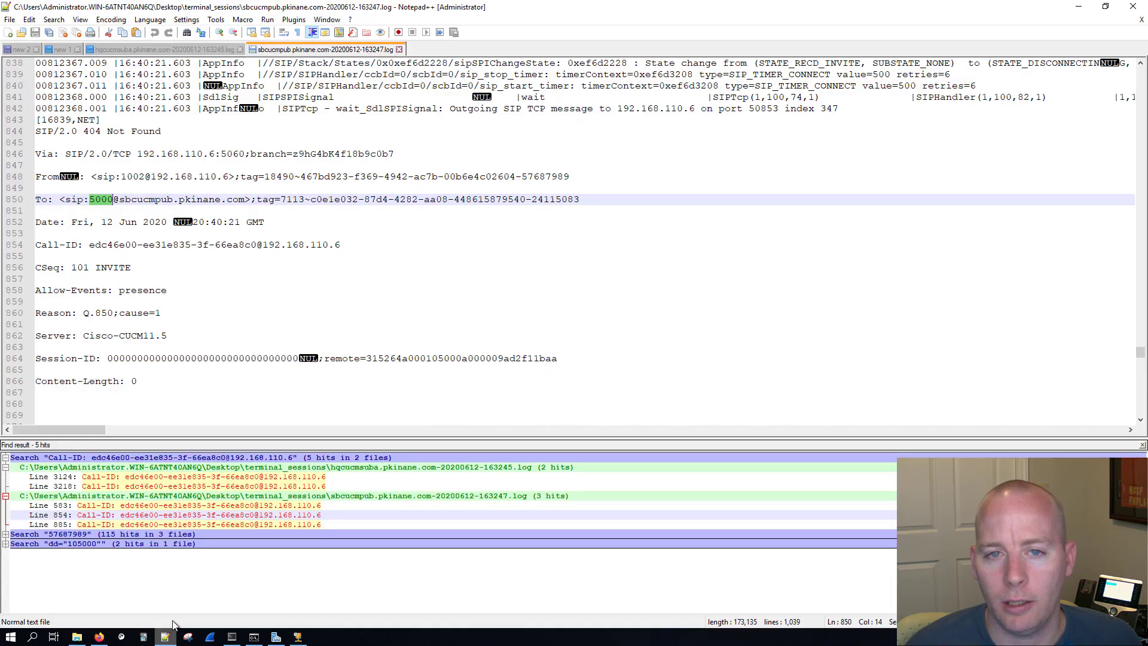
left_click(59, 50)
left_click(21, 51)
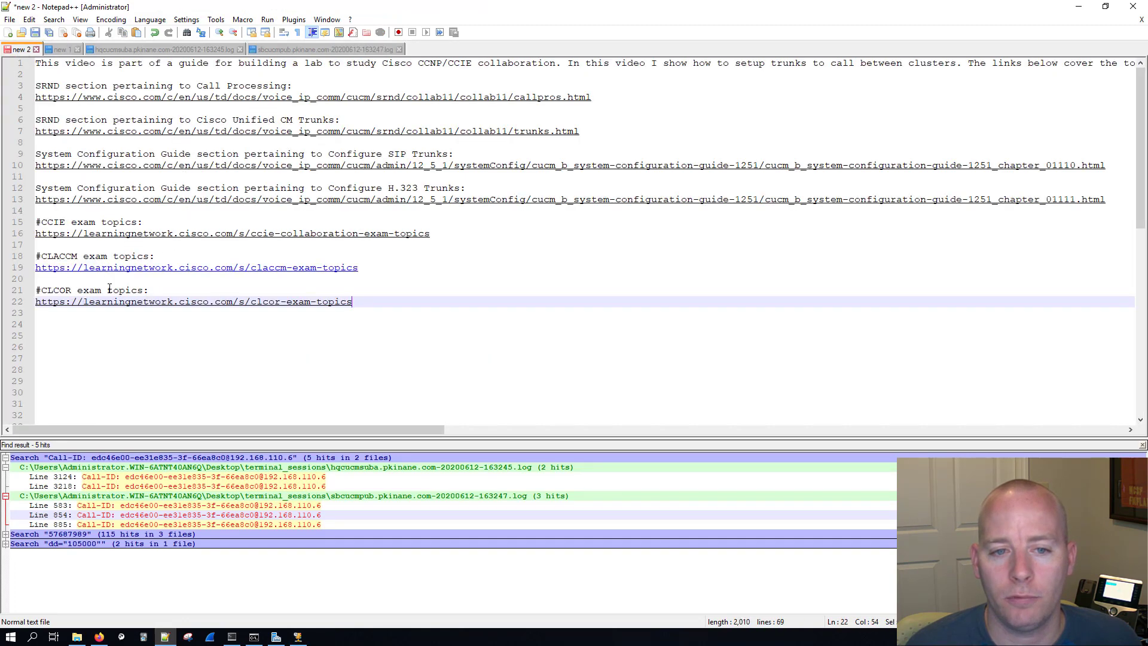
double_click(139, 268)
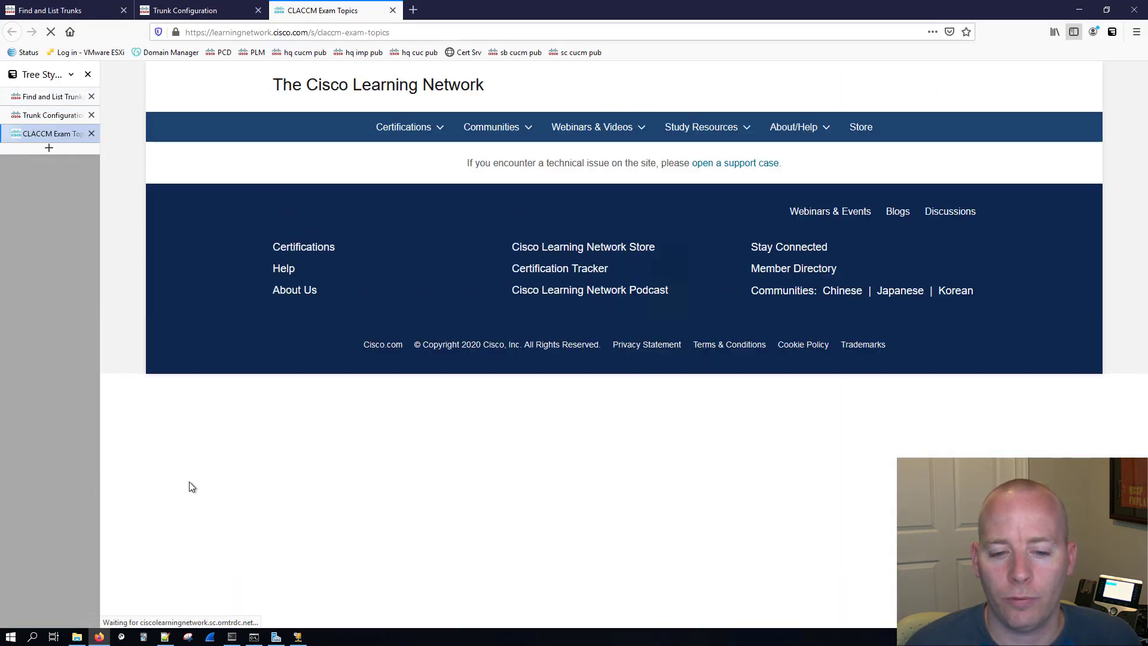
Search the CLACCM topics for "toll" and examine sections 4.0 Call Control and Dial Planning and 5.0 Cisco Unified CM Call Control Features.
scroll(305, 405, "down", 4)
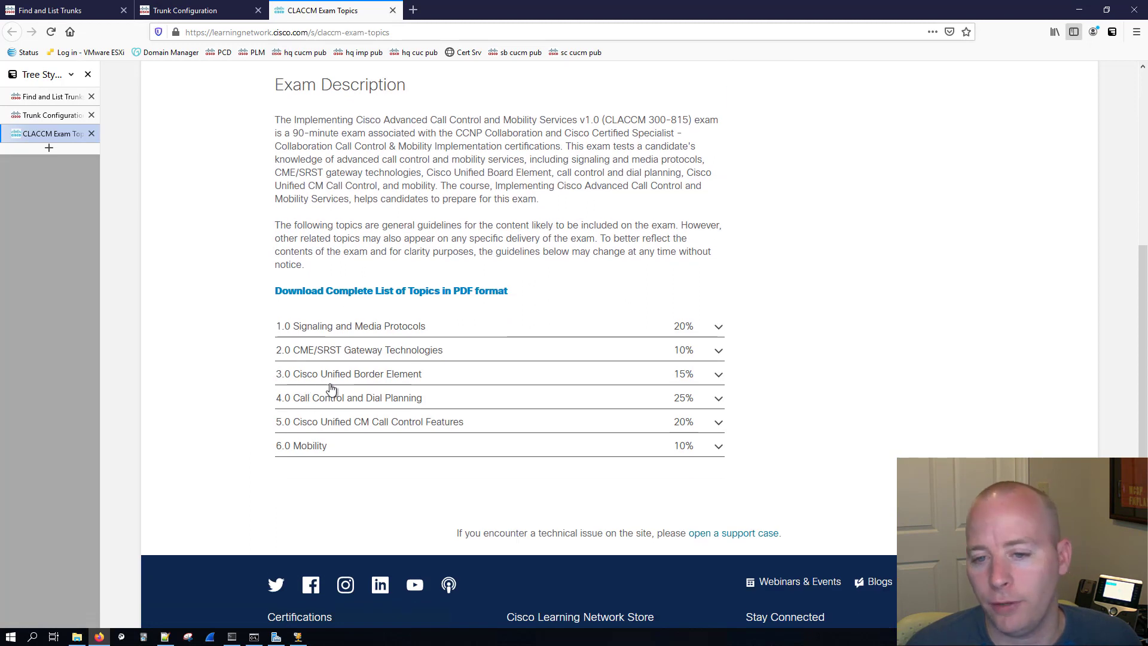
left_click(365, 402)
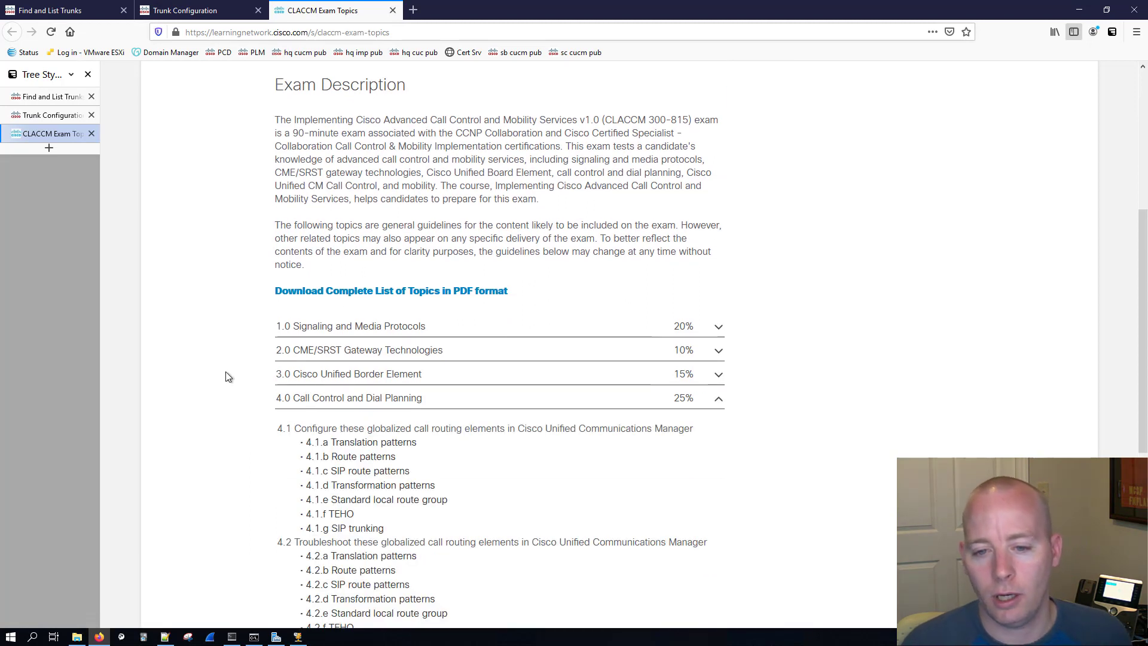
key("ctrl+f")
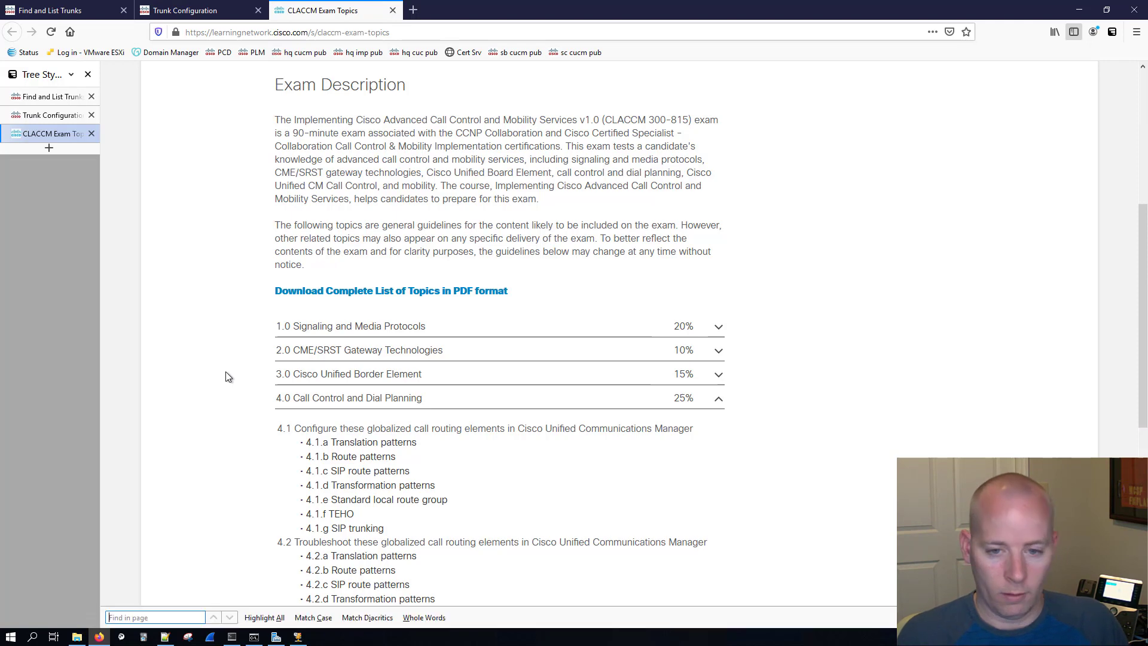
type("toll")
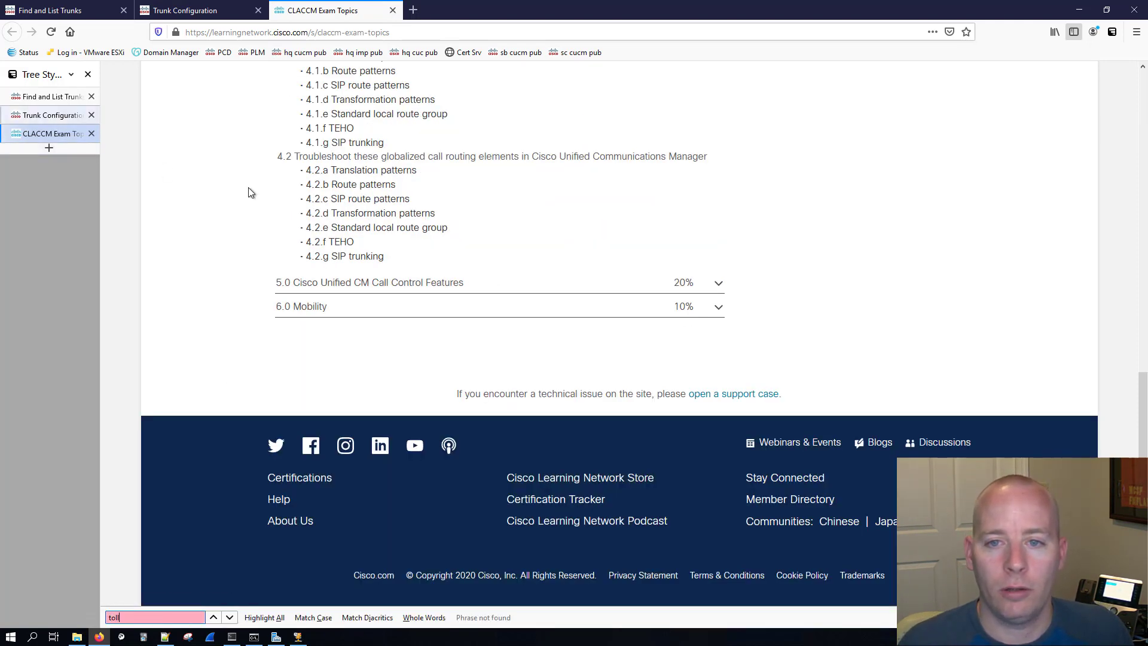
scroll(248, 191, "up", 3)
scroll(248, 191, "up", 1)
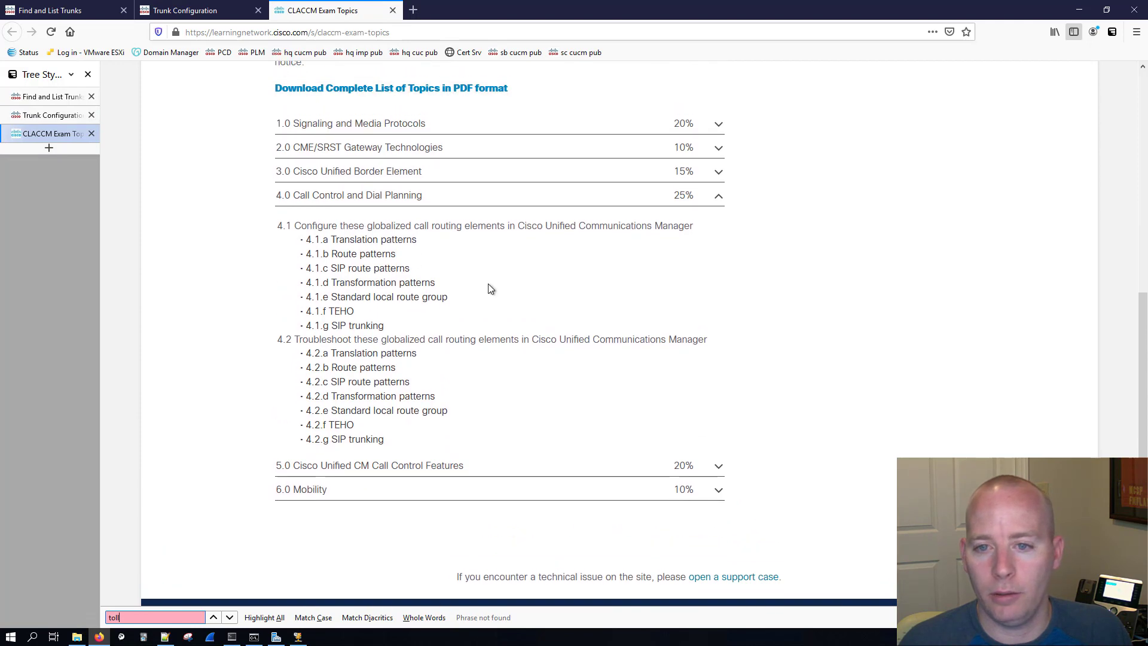
left_click(326, 197)
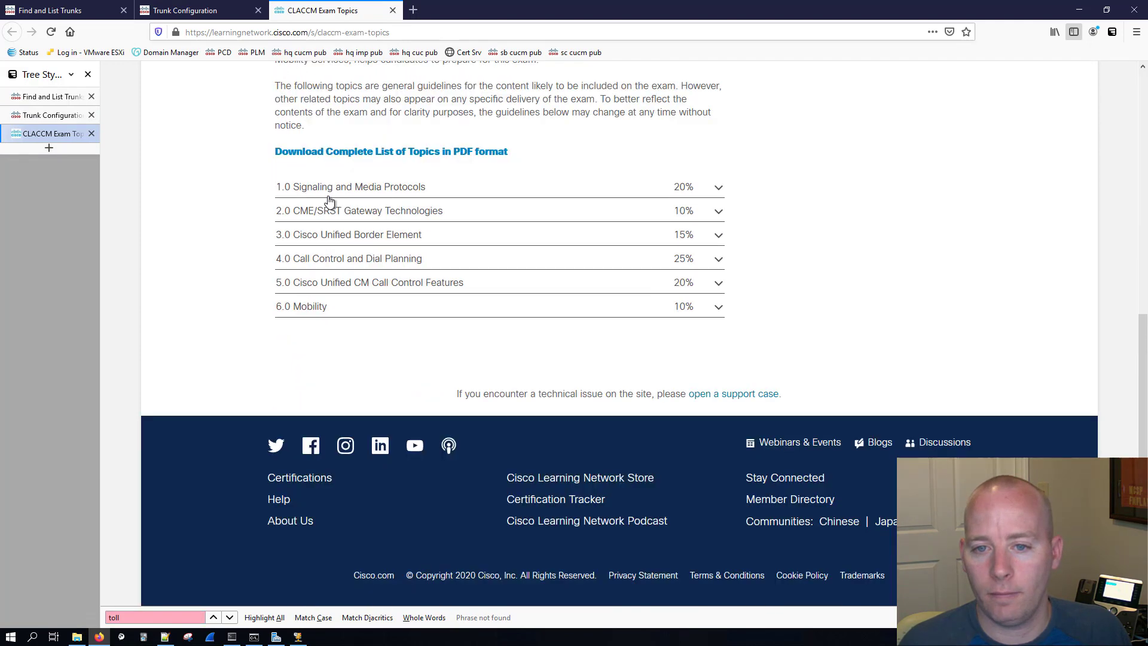
left_click(422, 286)
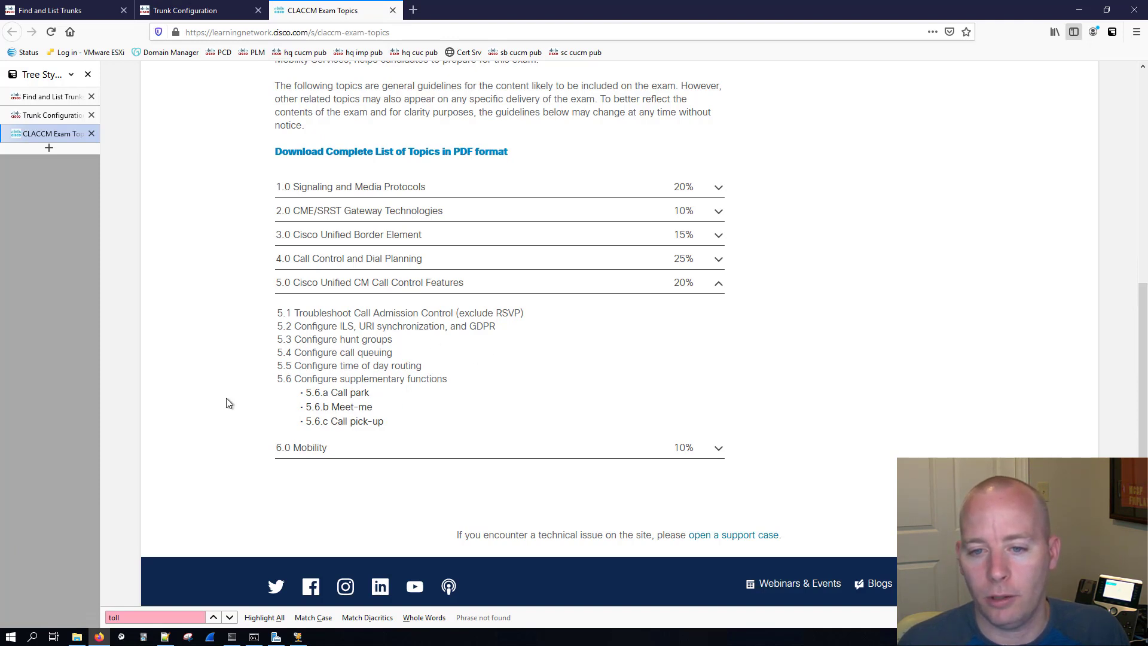
Return to the link notes in Notepad++ and open the CLCOR exam topics page.
left_click(48, 116)
left_click(51, 133)
left_click(165, 637)
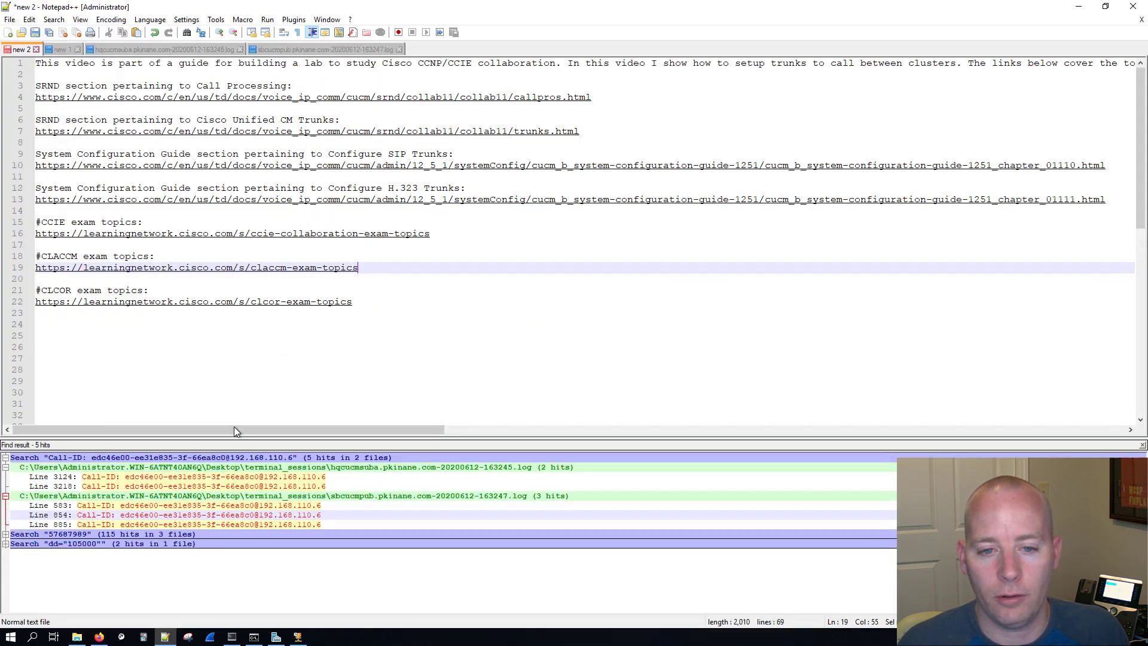
double_click(130, 304)
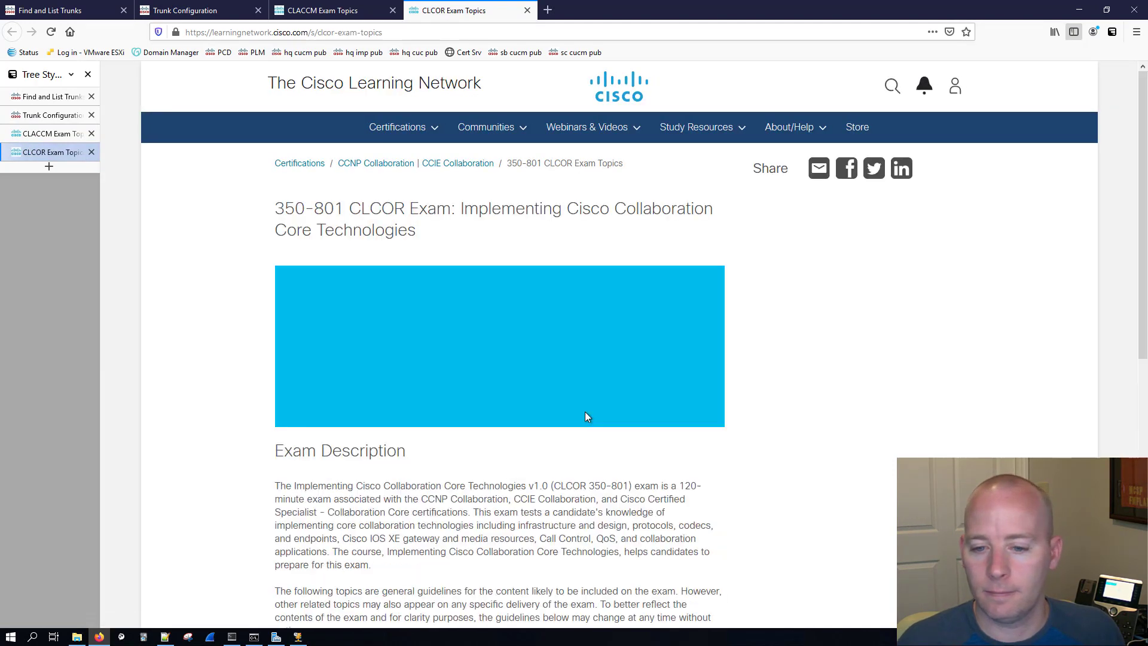
Expand all six CLCOR topic sections, from 6.0 Collaboration Applications up to 1.0 Infrastructure and Design.
scroll(658, 490, "down", 5)
left_click(718, 446)
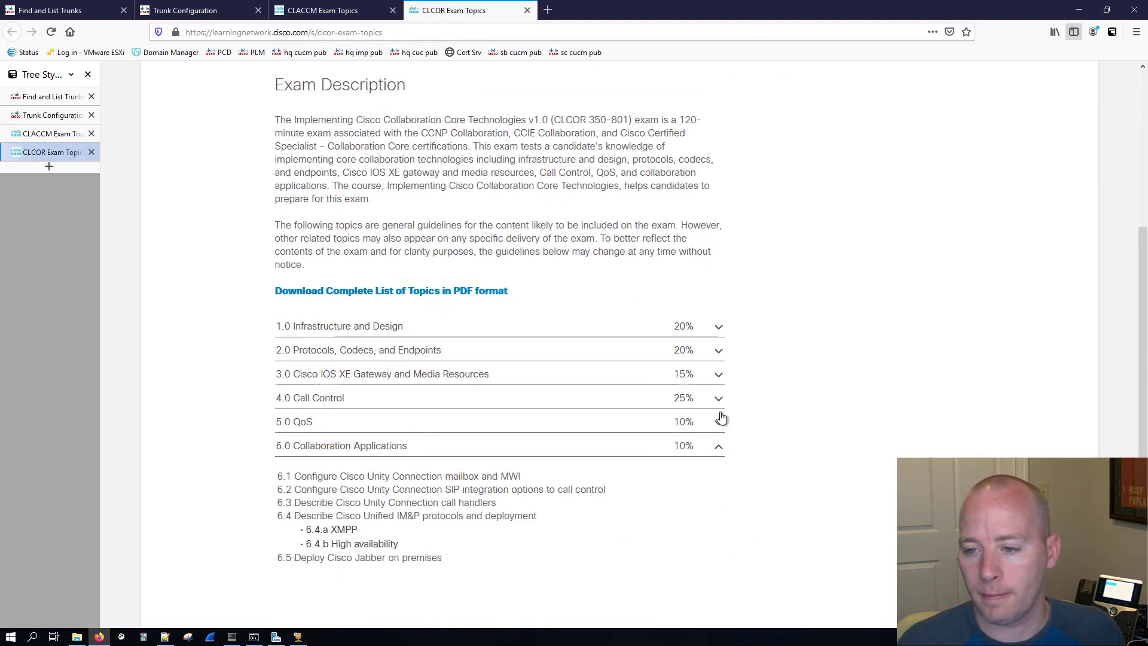
left_click(718, 422)
left_click(718, 398)
left_click(718, 374)
left_click(718, 351)
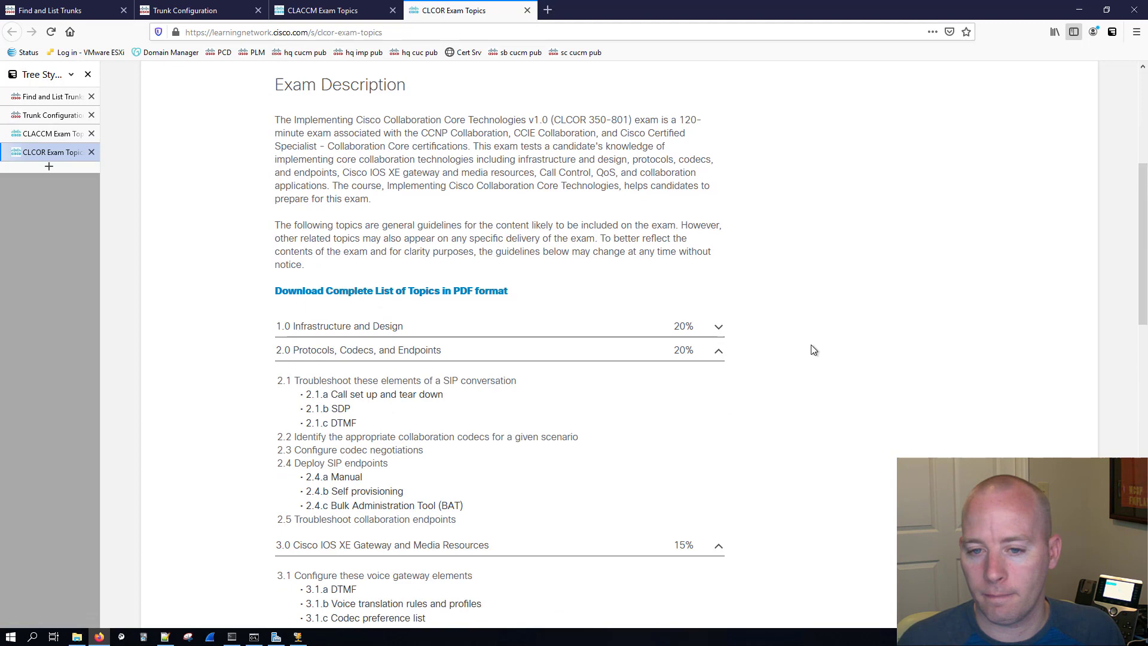
left_click(718, 327)
Search the CLCOR topics for "toll" and highlight topic 4.2 on toll fraud prevention.
key("ctrl+f")
type("toll")
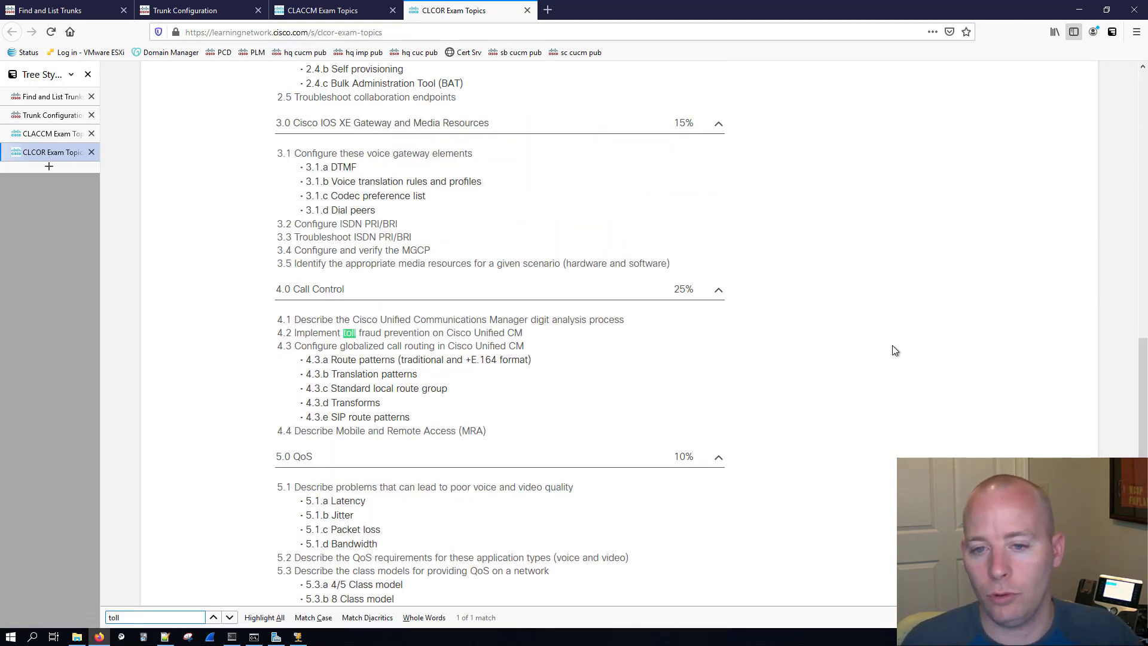
left_click_drag(327, 333, 499, 333)
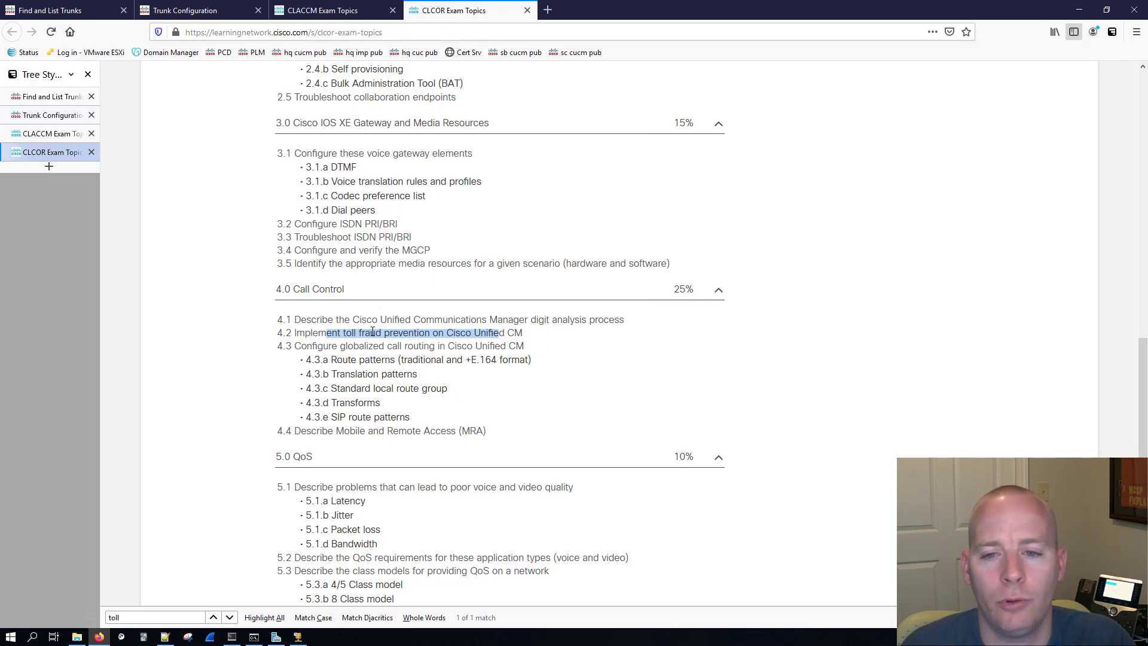
Return to the new trunk's configuration and enable Run On All Active Unified CM Nodes.
left_click(36, 117)
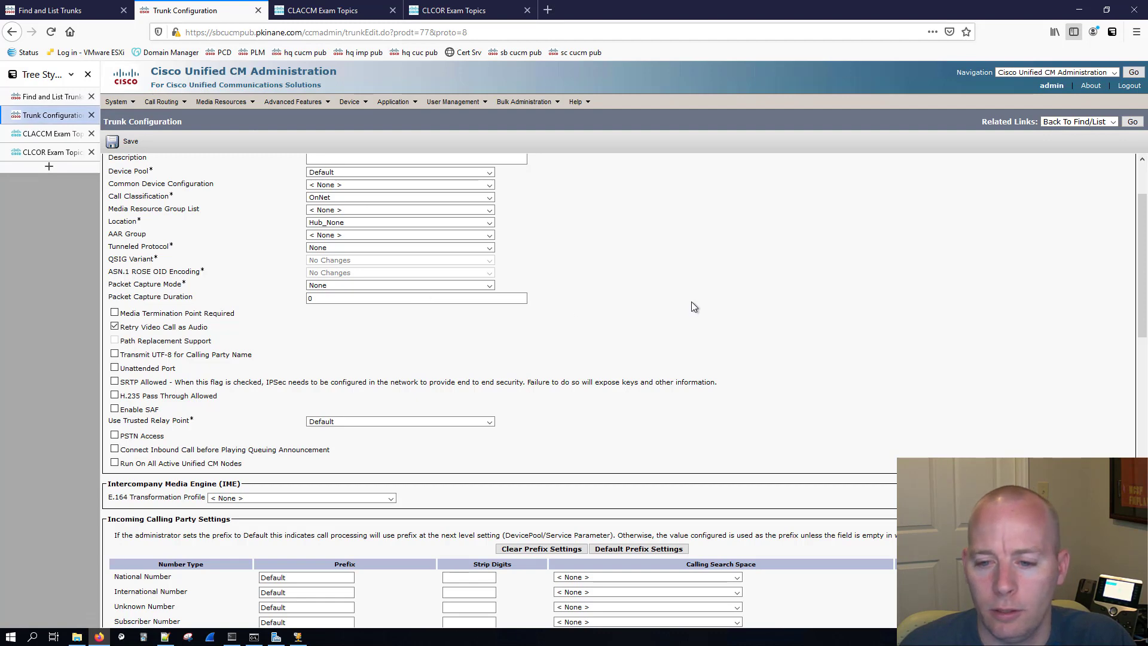
scroll(350, 335, "down", 3)
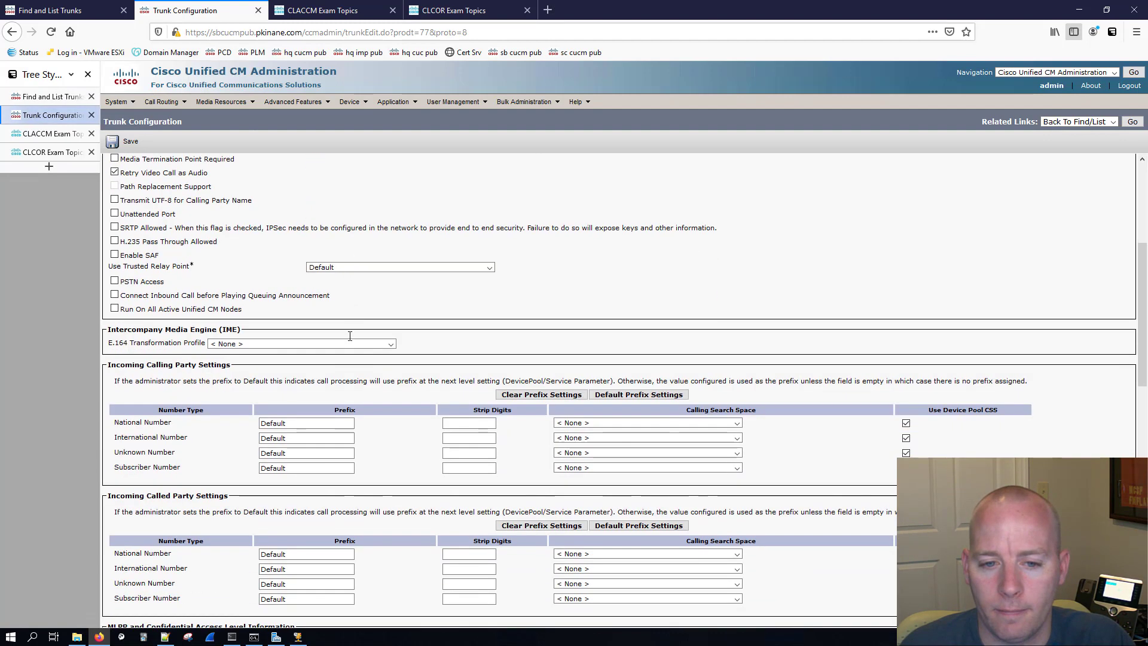
scroll(350, 335, "up", 1)
left_click(114, 369)
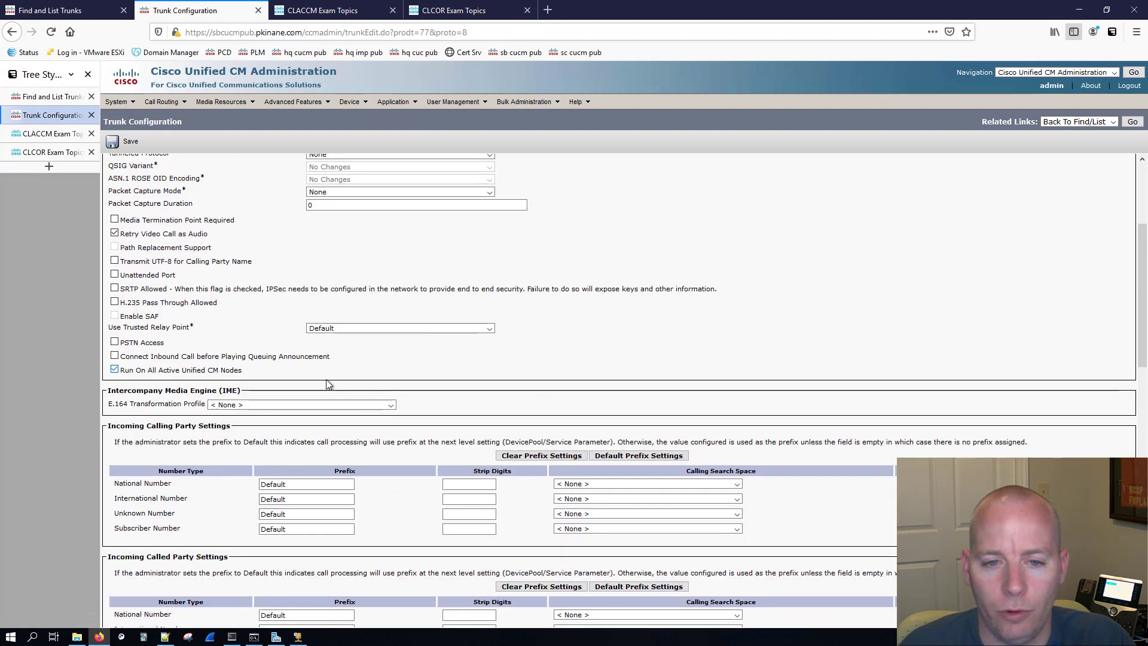
Set the trunk's inbound Calling Search Space to INTERNAL_CSS.
scroll(458, 367, "down", 2)
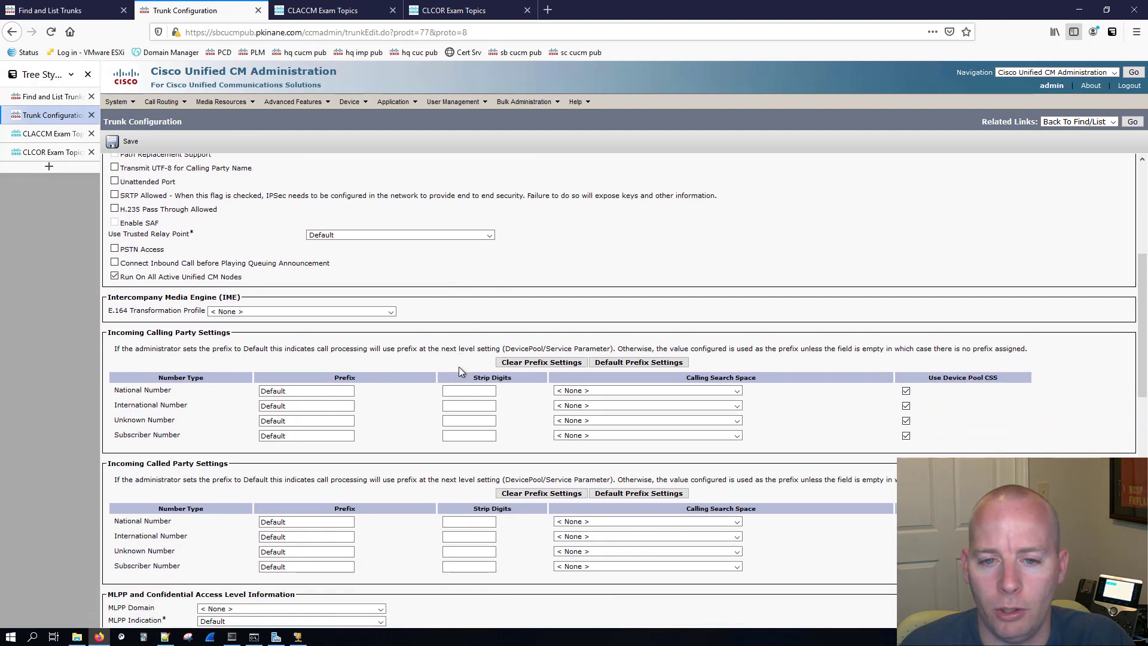
scroll(458, 367, "down", 6)
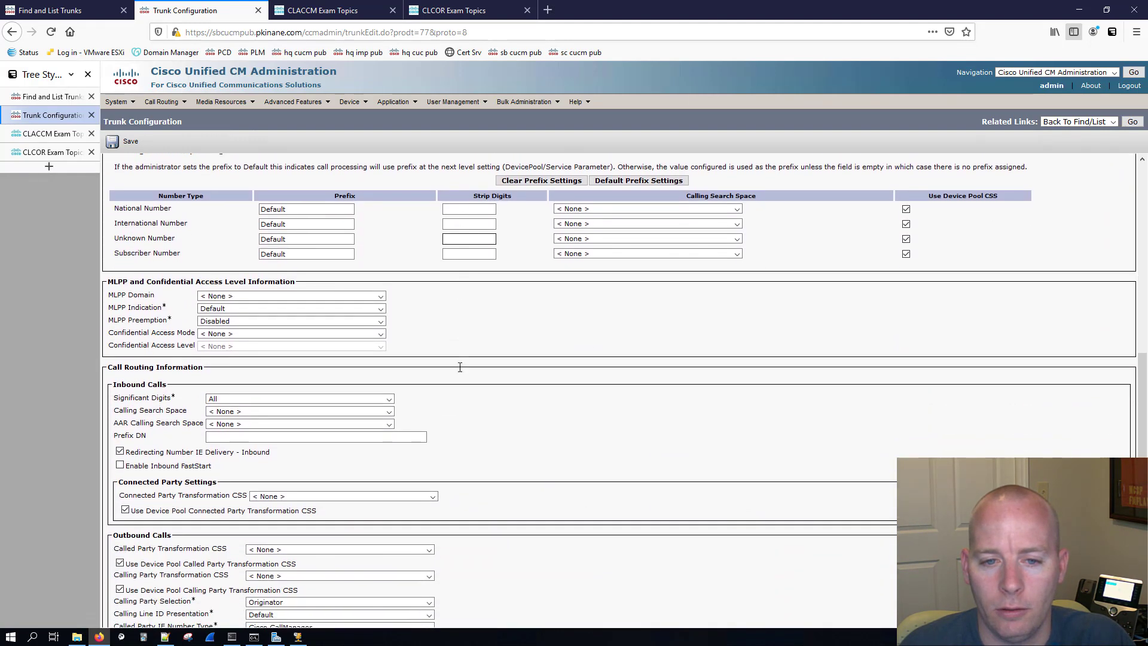
scroll(228, 341, "down", 2)
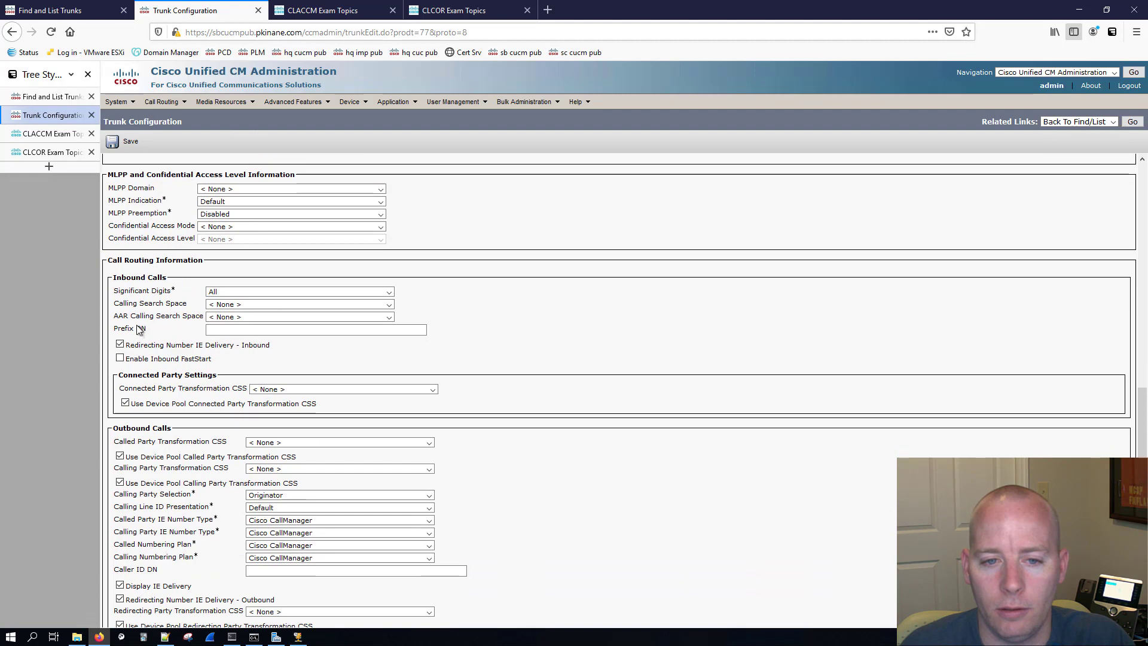
left_click(243, 304)
left_click(241, 328)
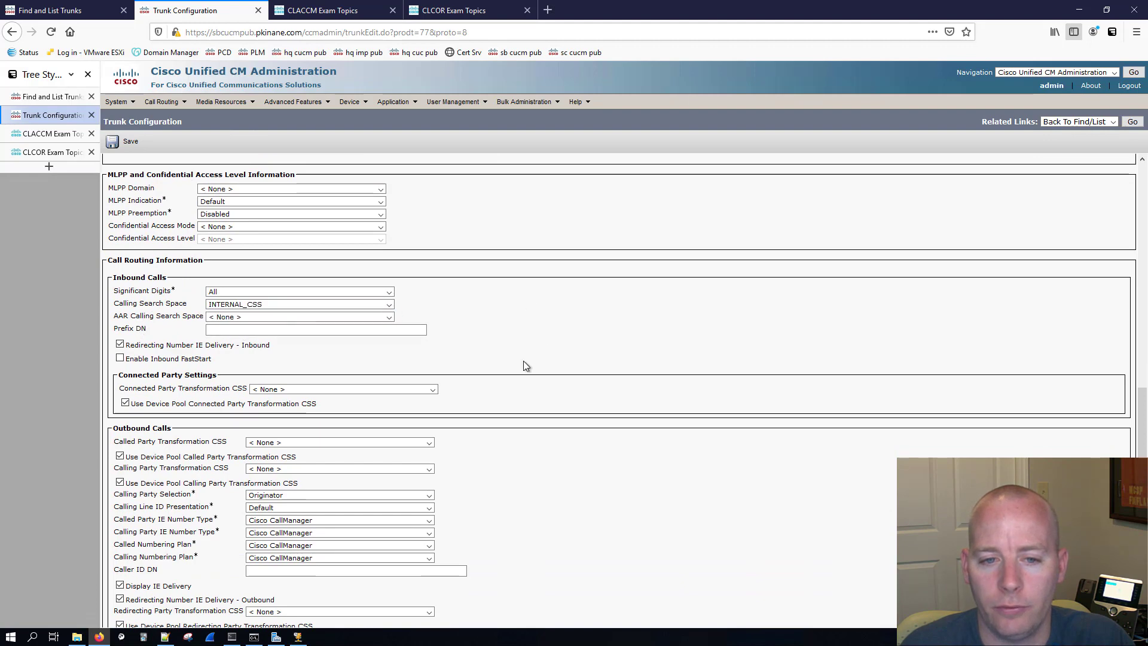
Extend the trunk's Remote Cisco Unified Communications Manager Information to three server rows.
scroll(511, 368, "down", 5)
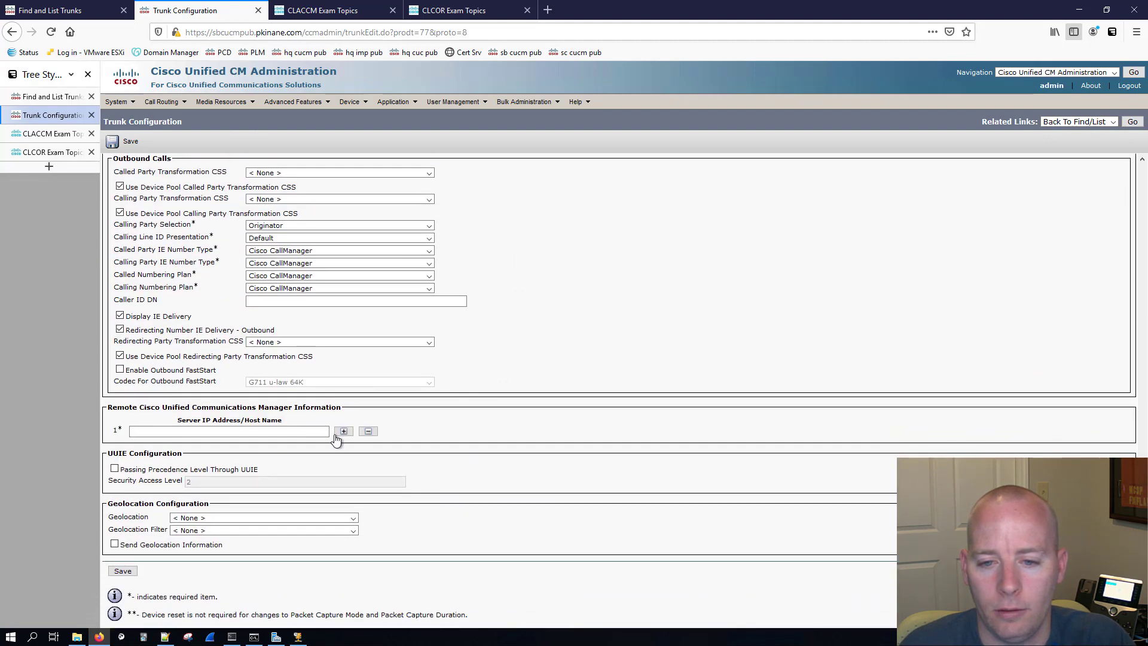
left_click(343, 431)
left_click(343, 432)
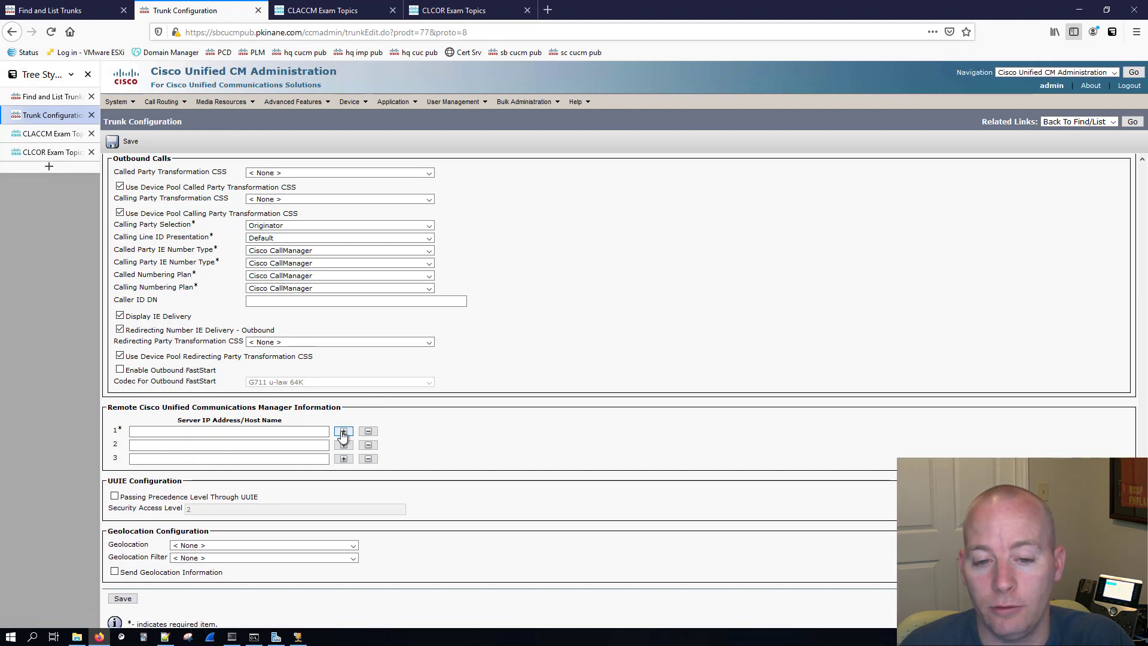
left_click(344, 432)
left_click(368, 472)
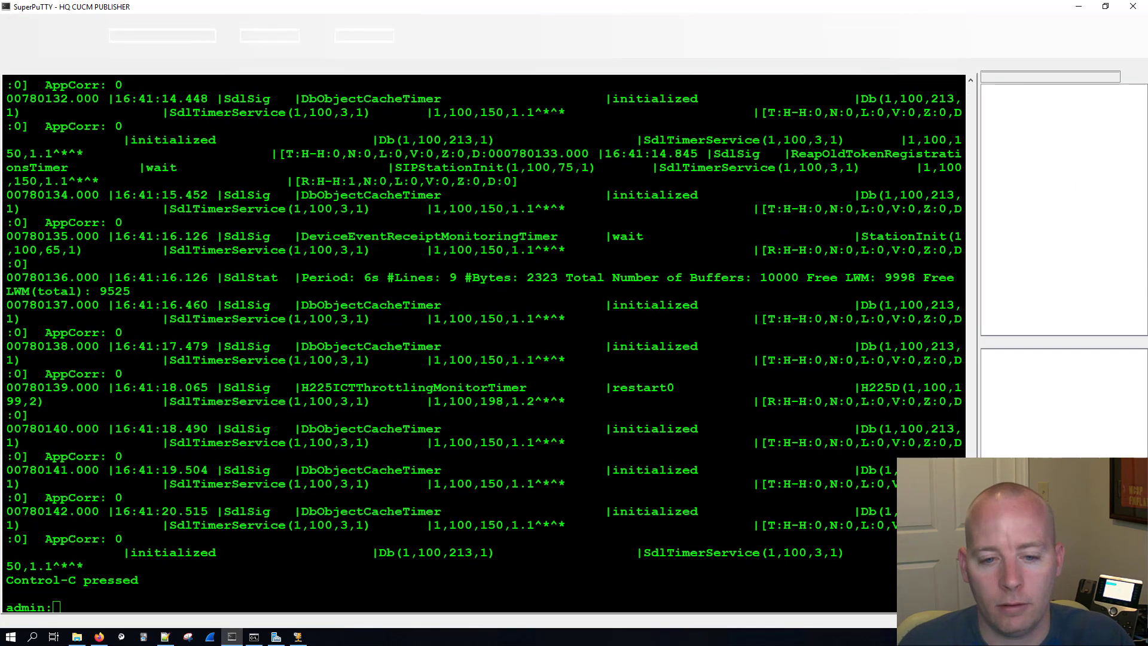
Switch to SuperPuTTY and run "show tech network hosts" in the HQ CUCM Publisher session.
left_click(232, 636)
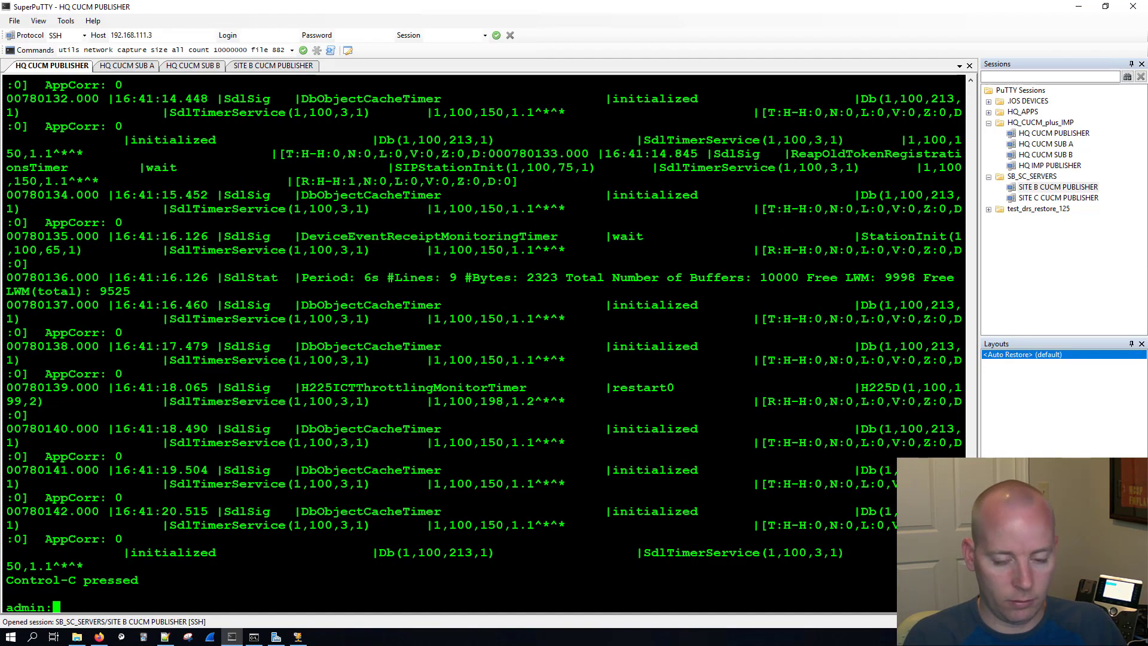
type("show netowrk ")
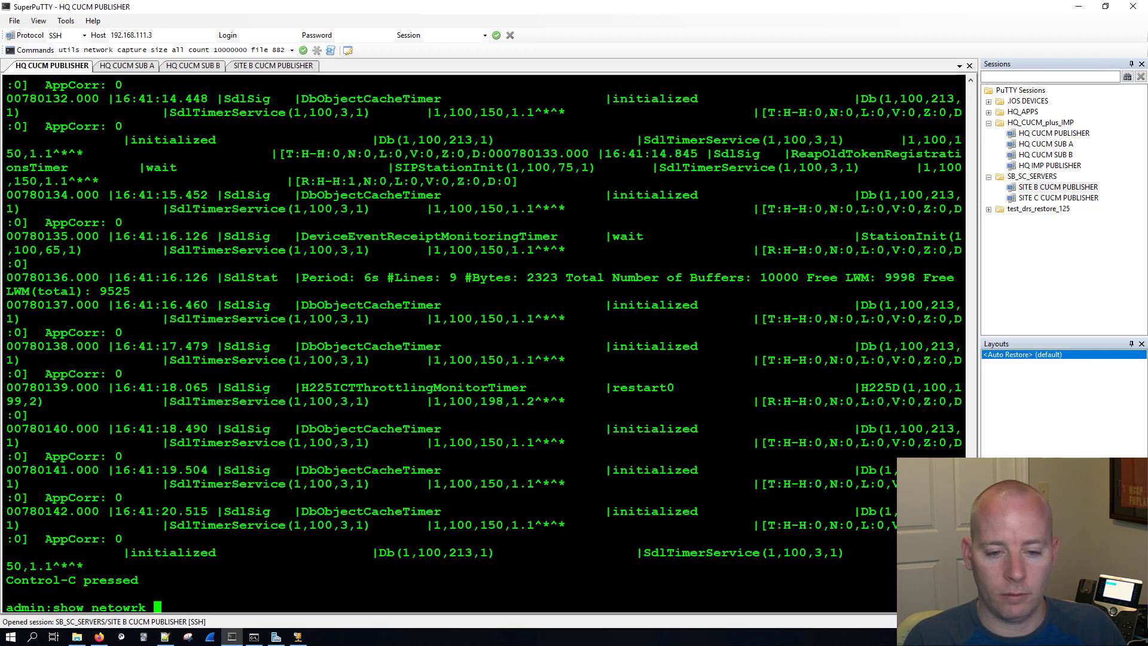
type("clust")
key("BackSpace")
key("BackSpace")
key("BackSpace")
key("BackSpace")
key("BackSpace")
key("BackSpace")
key("BackSpace")
key("BackSpace")
key("BackSpace")
key("BackSpace")
key("BackSpace")
key("BackSpace")
key("BackSpace")
type("t")
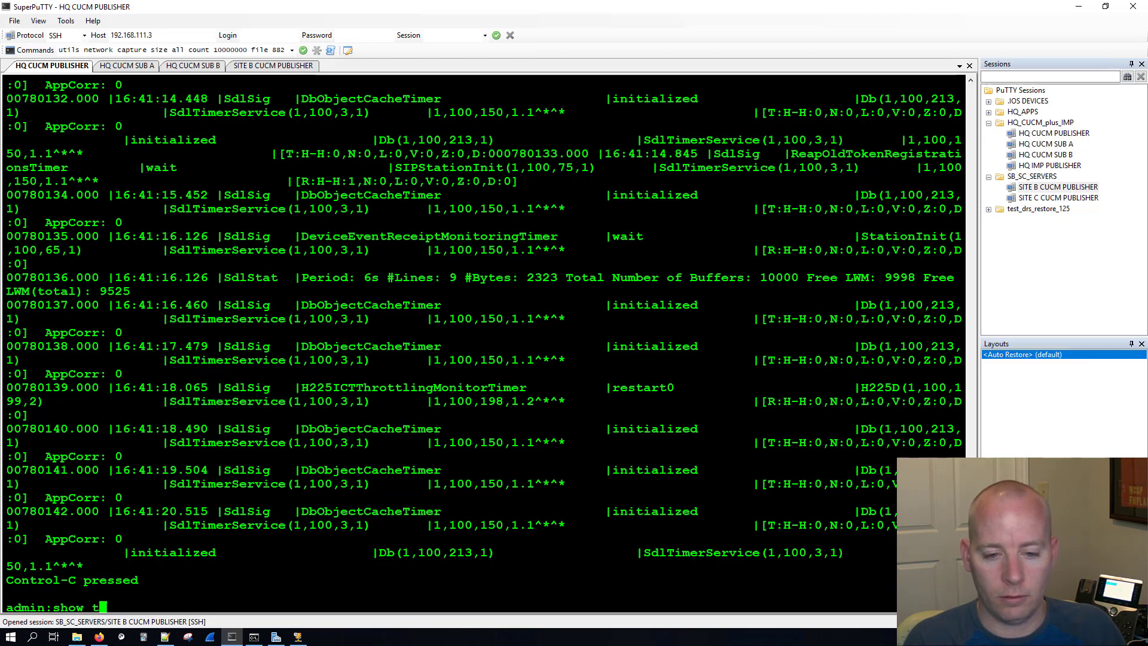
type("ech network ho")
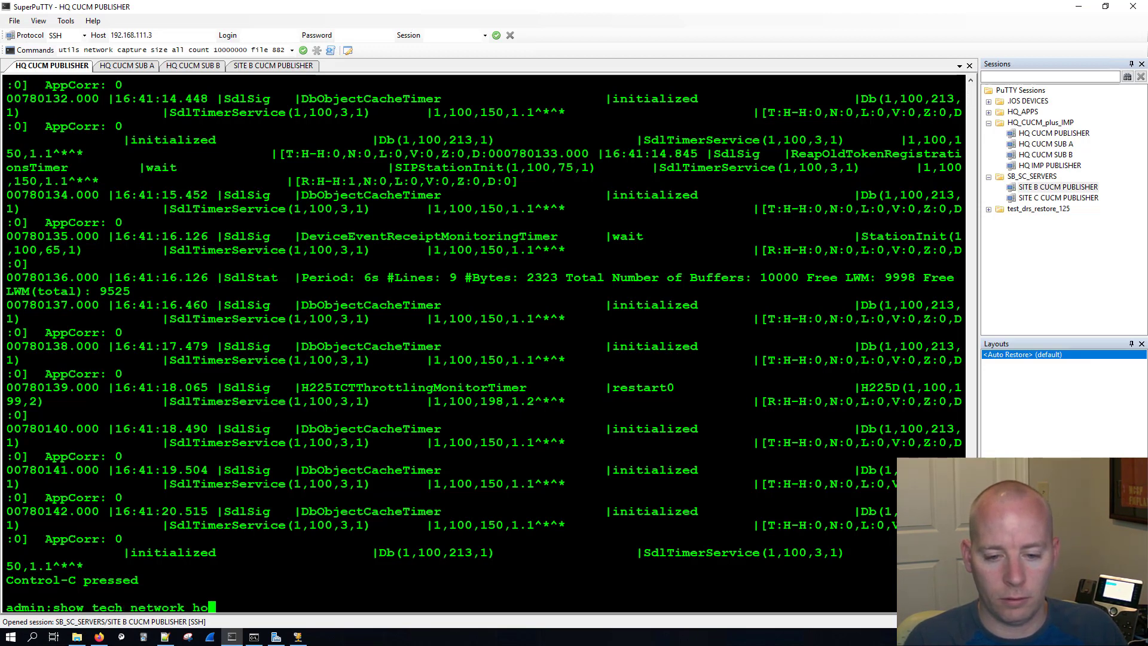
type("sts")
key("Return")
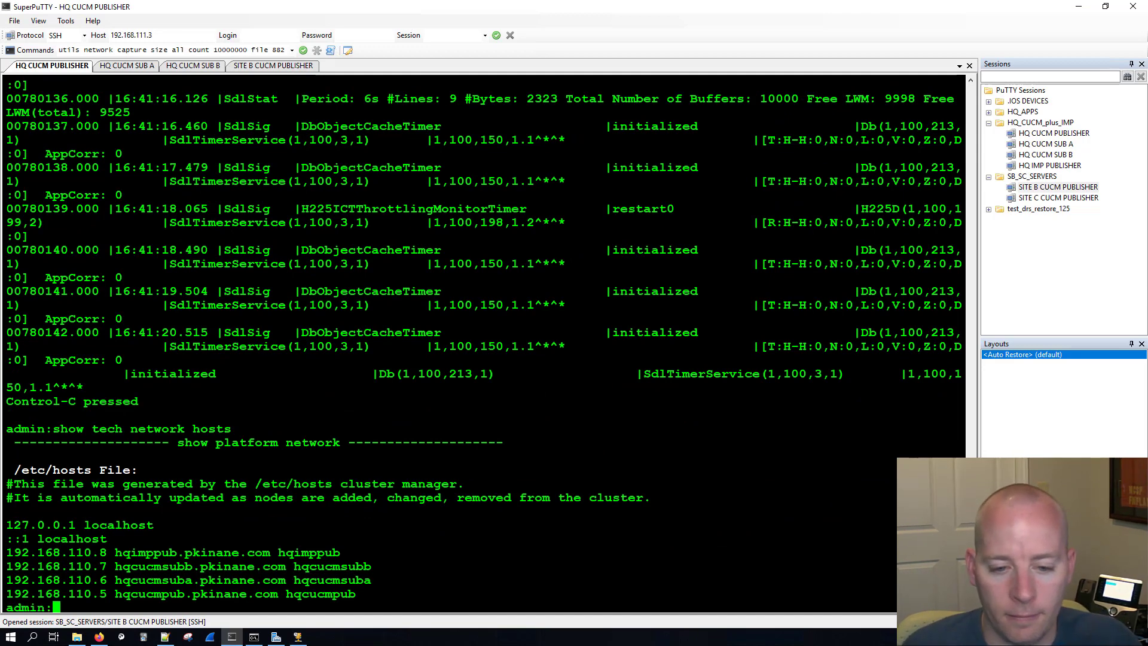
Copy the publisher's host name hqcucmpub.pkinane.com from the hosts output and return to the trunk configuration in Firefox.
double_click(161, 569)
double_click(160, 580)
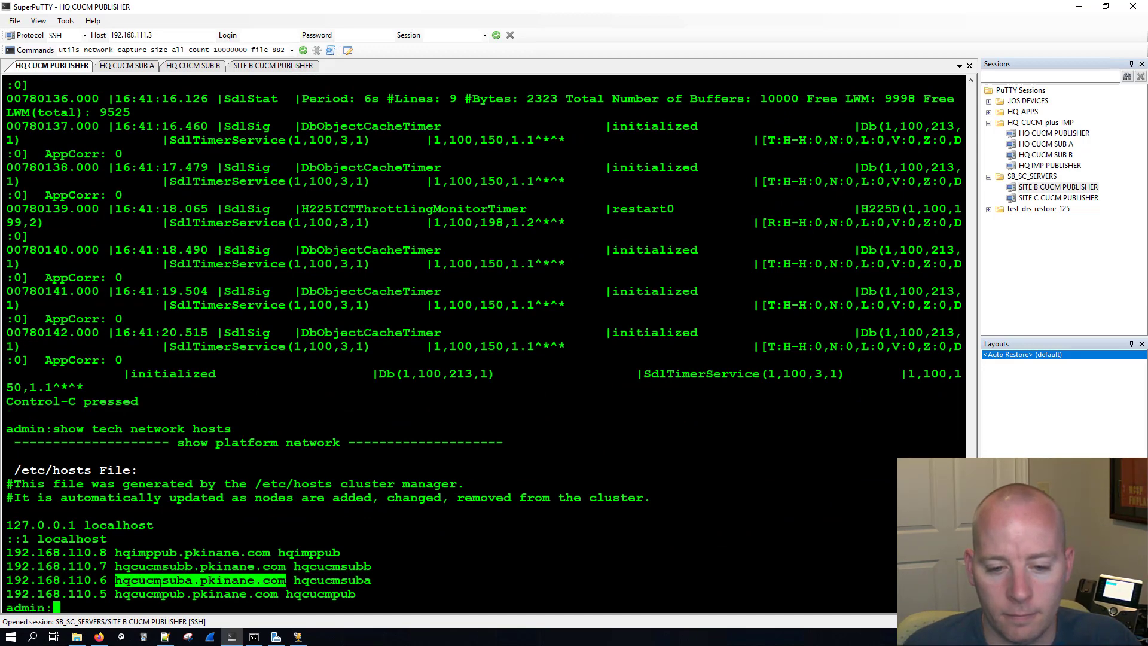
double_click(161, 593)
key("ctrl+c")
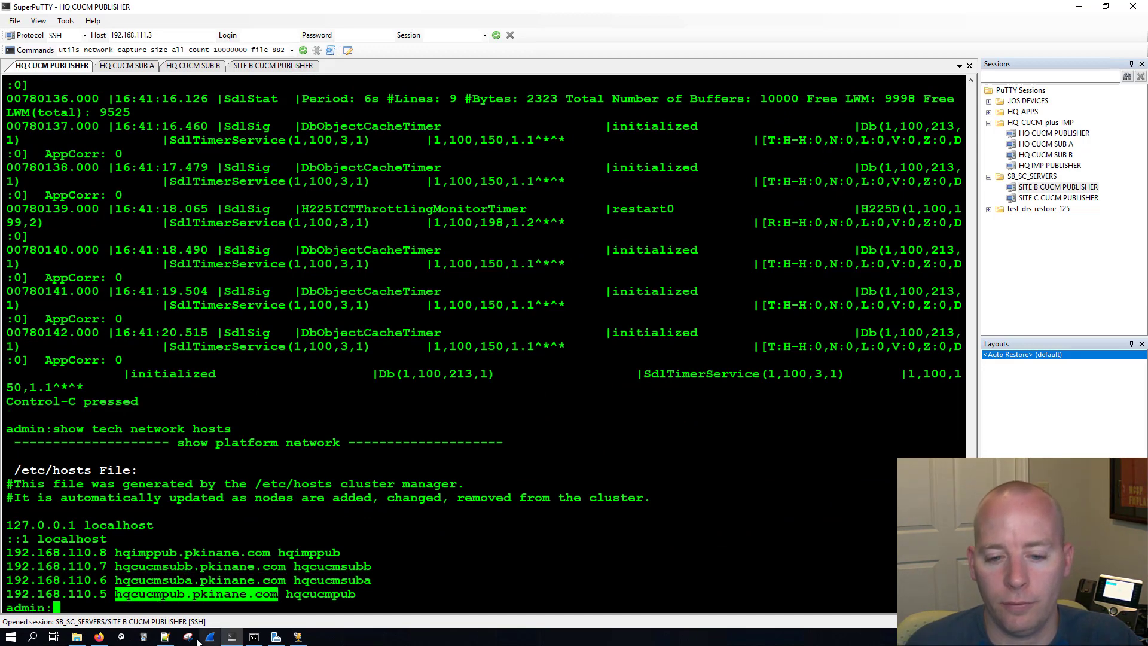
left_click(99, 638)
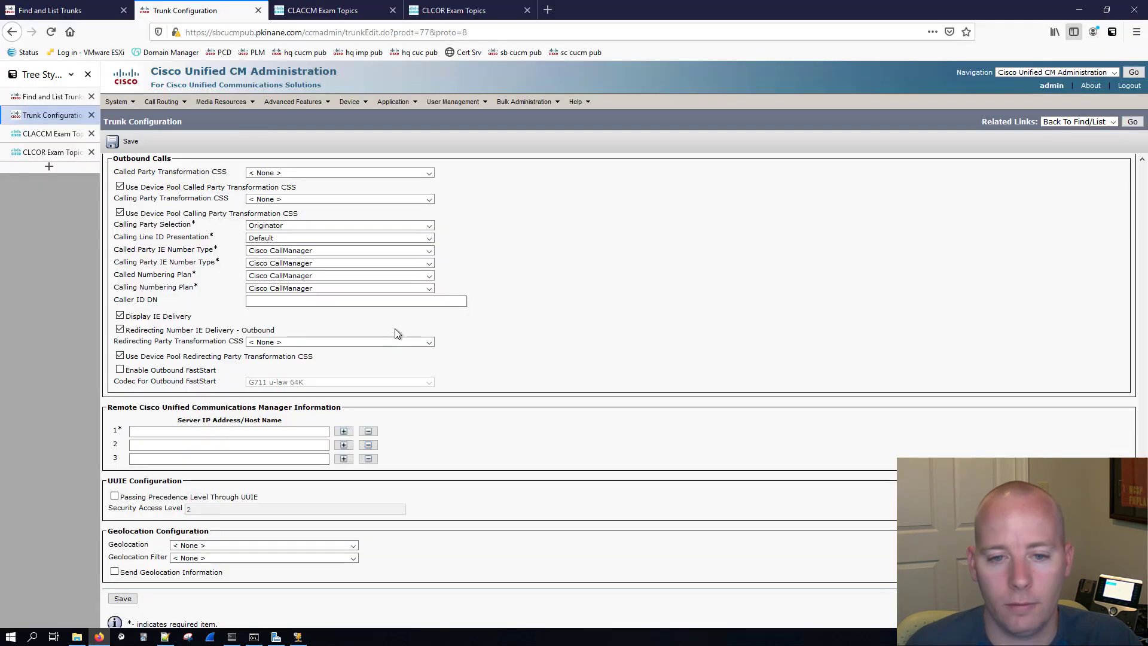
Fill the trunk's three remote server rows with hqcucmpub.pkinane.com, hqcucmsuba.pkinane.com and hqcucmsubb.pkinane.com, copying the subscriber names from the SuperPuTTY hosts output.
left_click(226, 431)
key("ctrl+v")
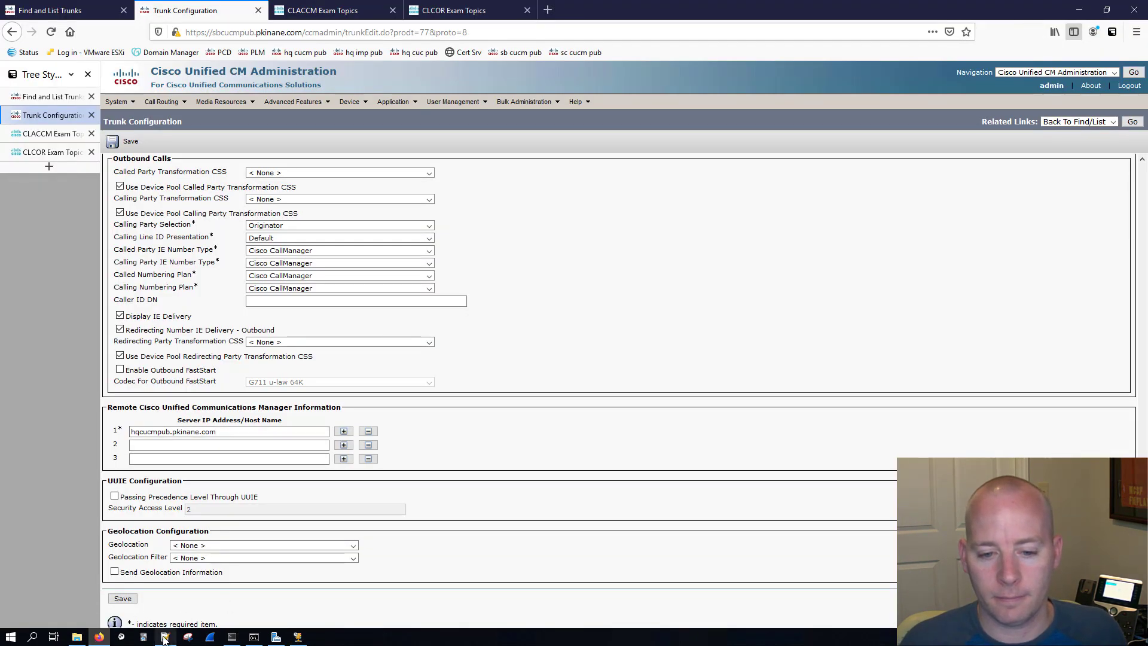
left_click(239, 638)
double_click(197, 579)
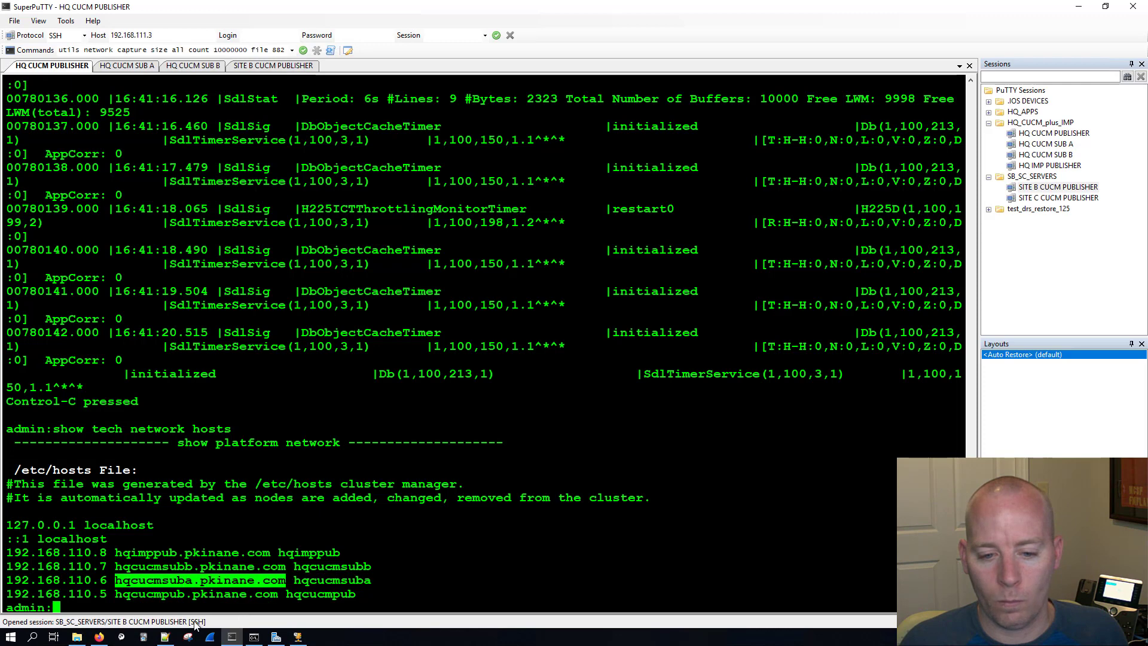
left_click(232, 637)
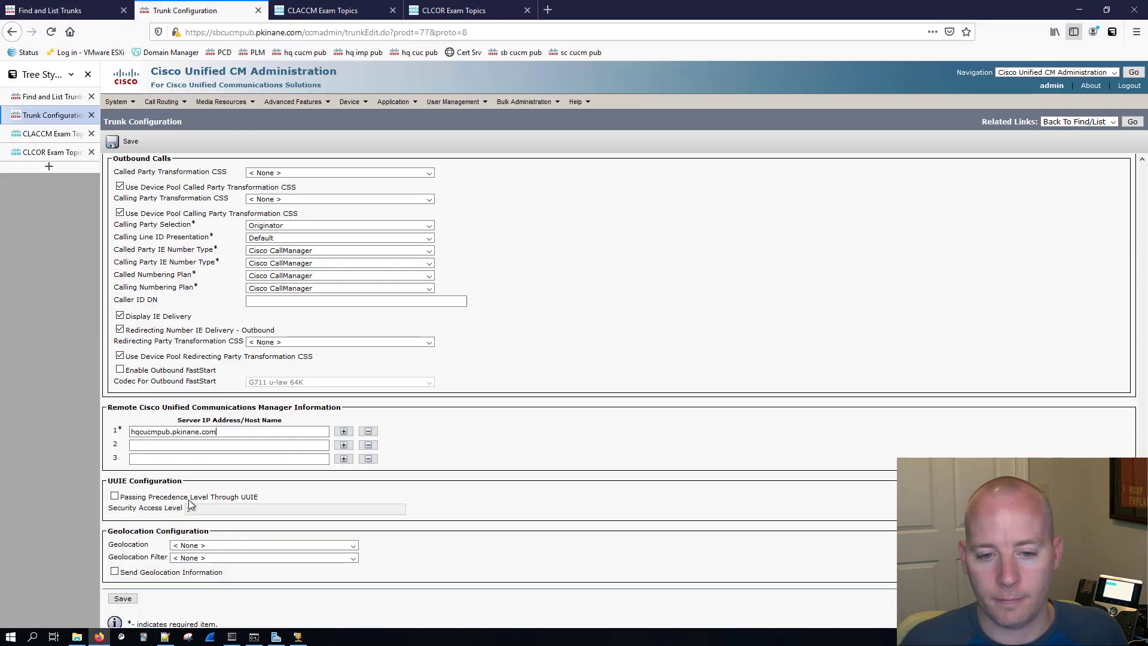
left_click(167, 460)
left_click(166, 460)
left_click(168, 473)
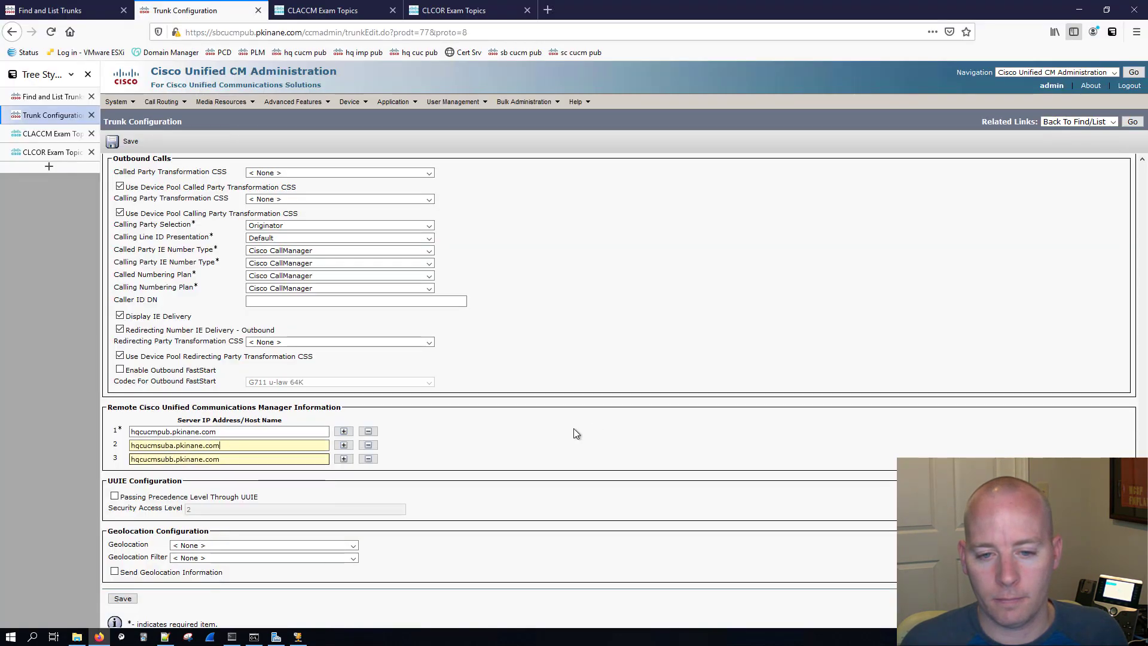
Save the H323_TRUNK_TO_HQ trunk and reset it so the configuration takes effect.
left_click(123, 598)
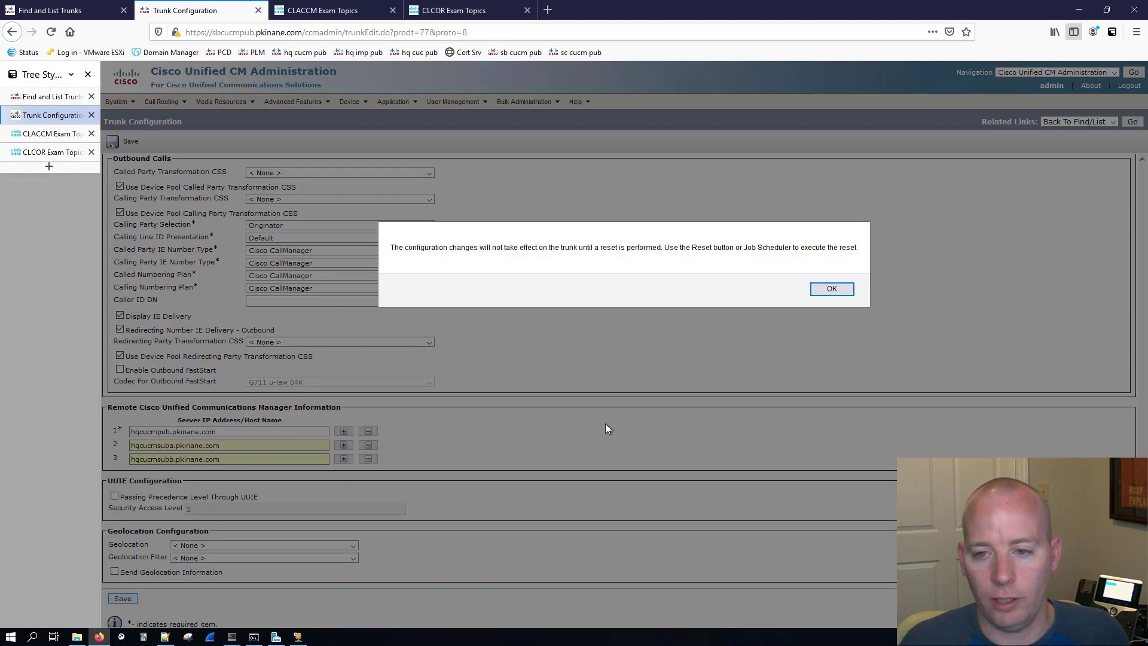
left_click(830, 289)
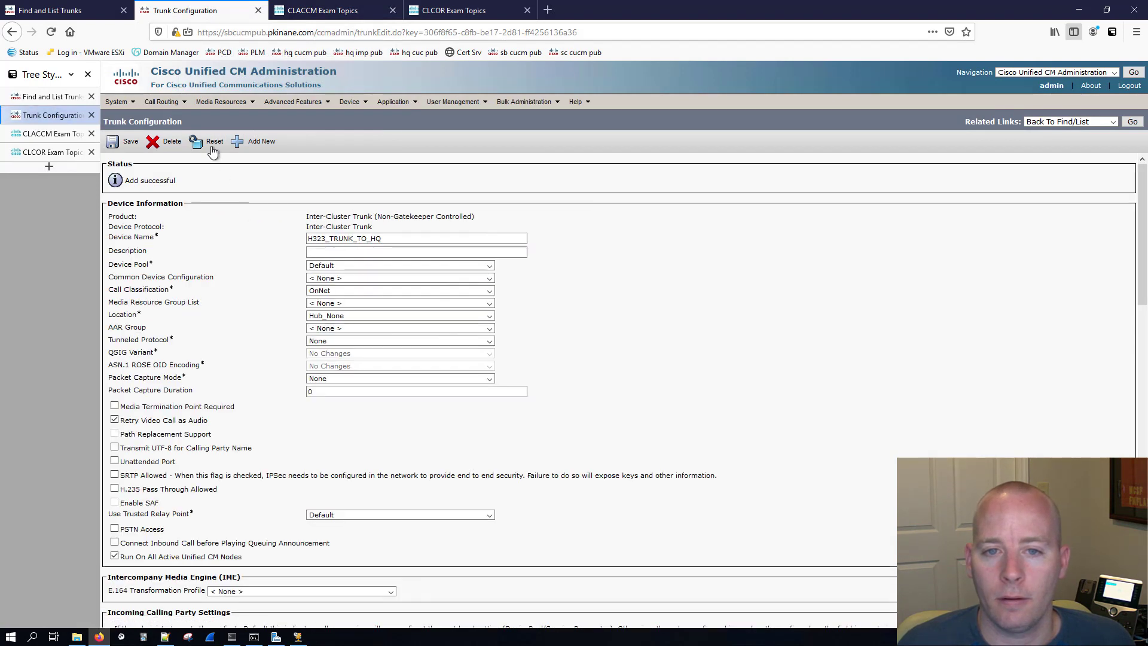
left_click(209, 145)
left_click(208, 376)
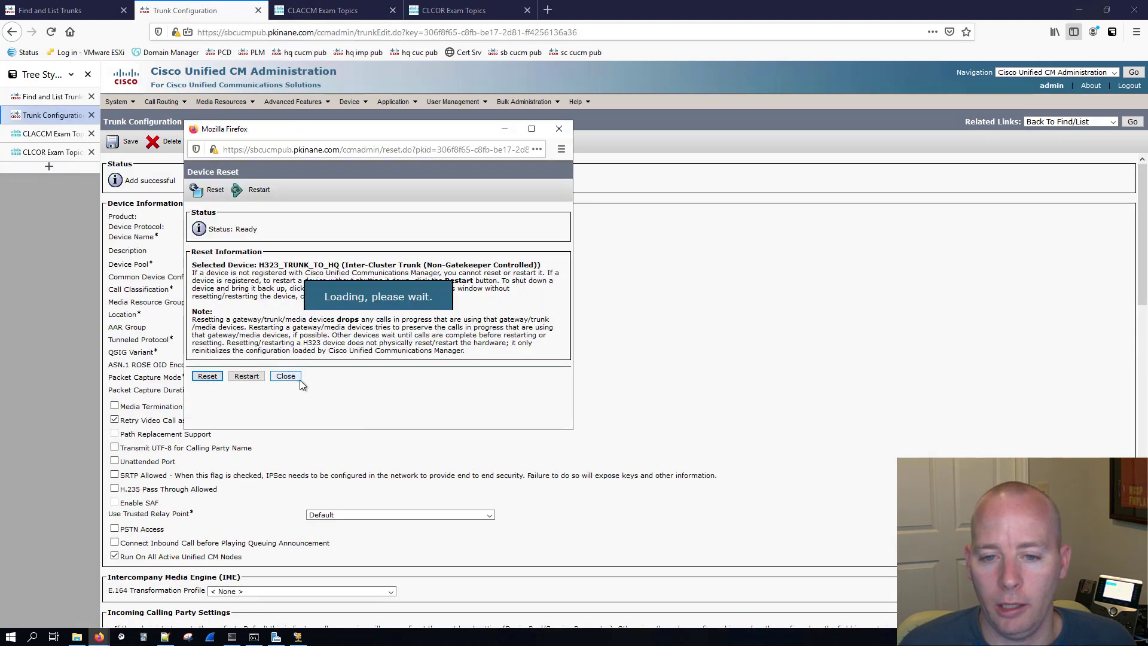
left_click(286, 377)
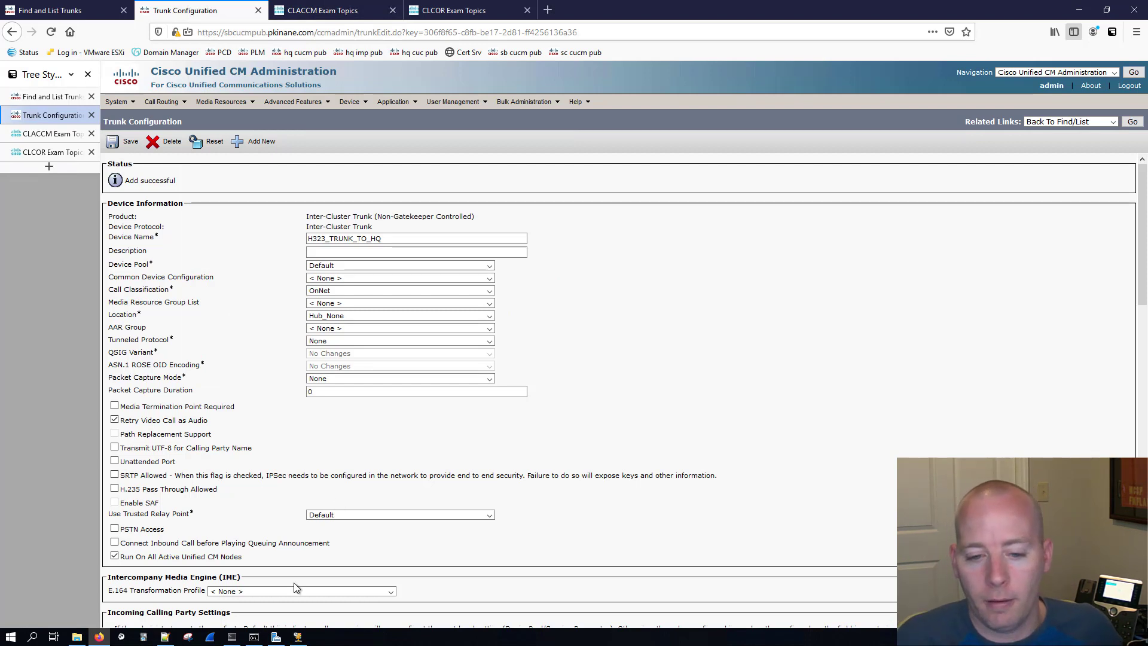
Switch to SuperPuTTY, close all open sessions, and delete the old log files from the terminal_sessions folder.
left_click(232, 637)
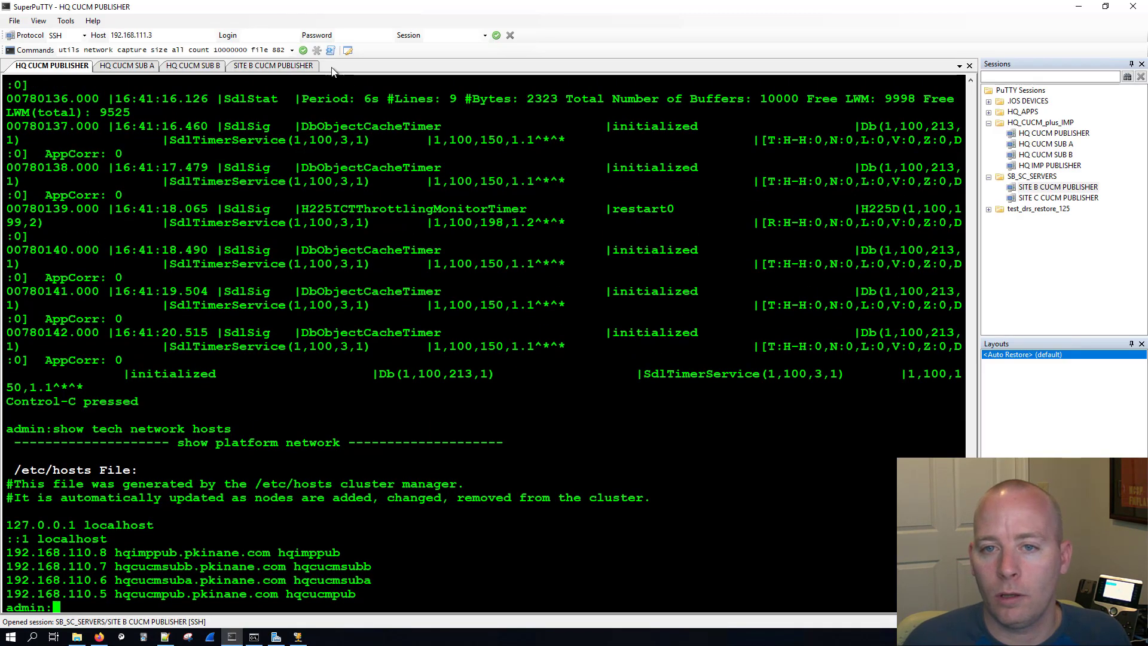
right_click(332, 72)
left_click(359, 301)
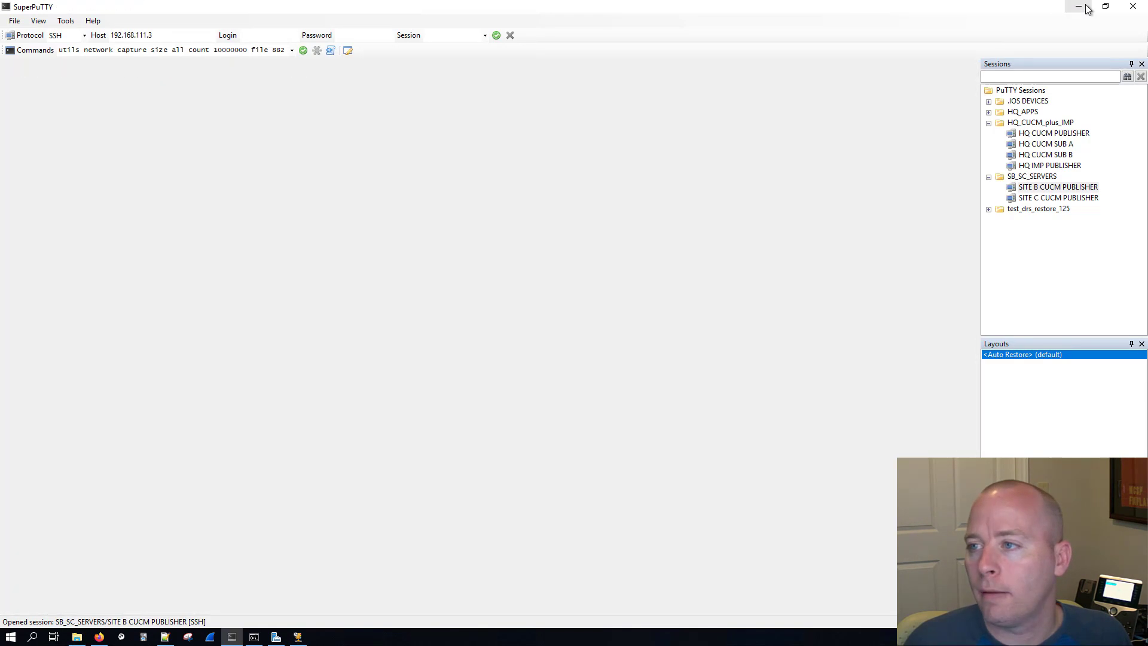
left_click(76, 637)
left_click_drag(329, 289, 304, 176)
key("Delete")
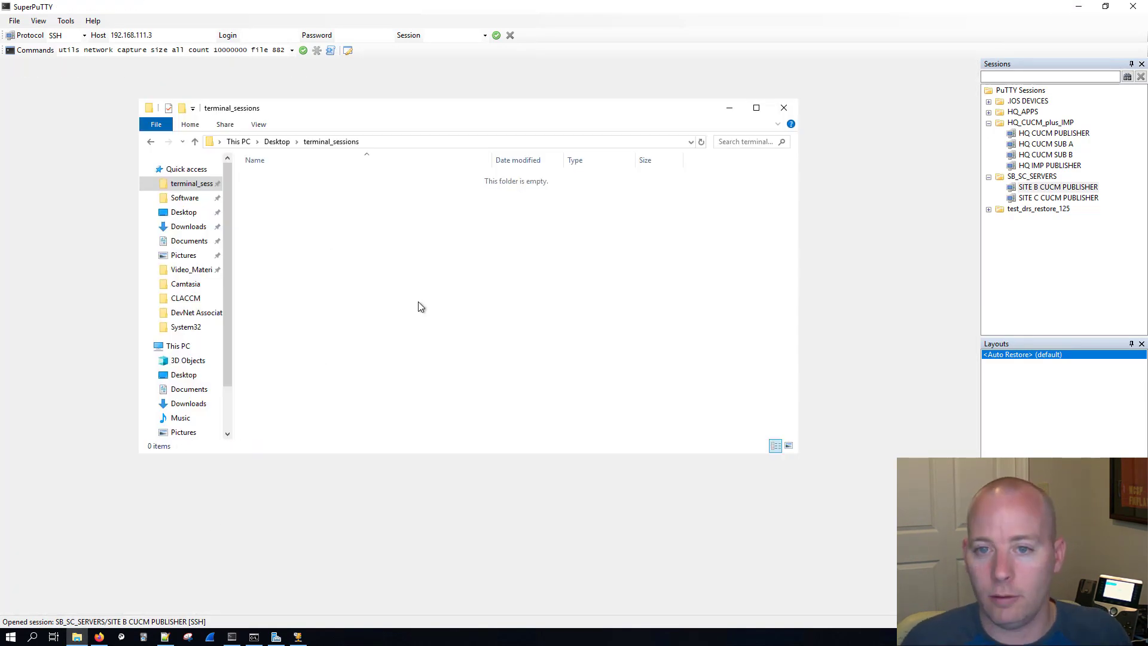
Open SSH sessions to HQ CUCM PUBLISHER, HQ CUCM SUB A, HQ CUCM SUB B and SITE B CUCM PUBLISHER.
double_click(1054, 134)
double_click(1048, 144)
double_click(1063, 155)
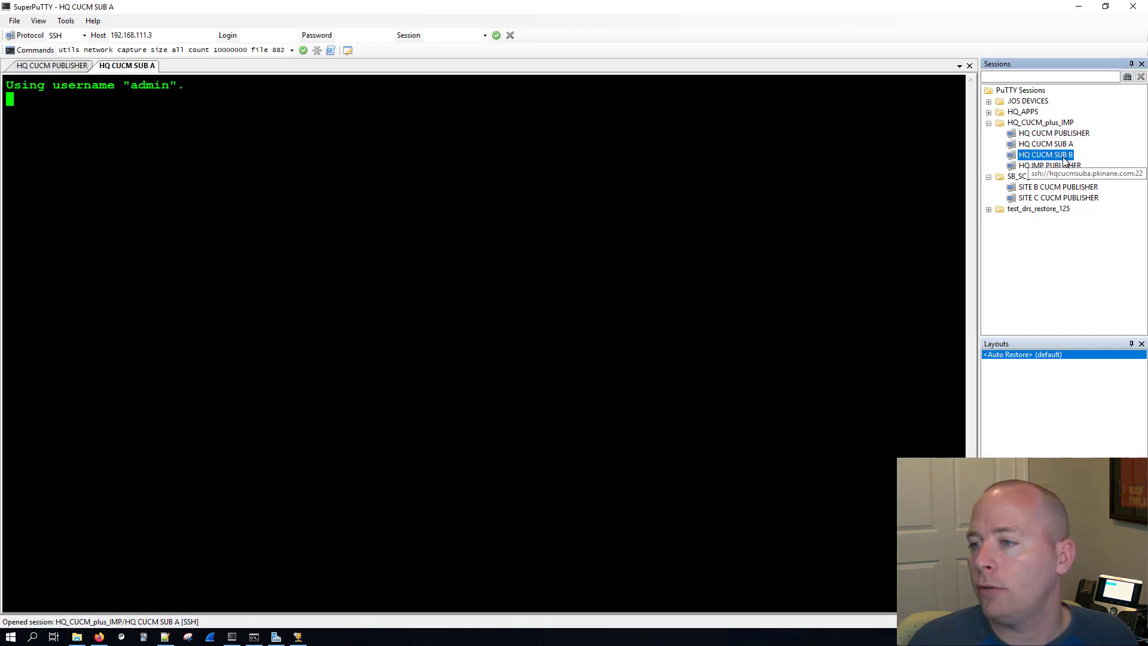
double_click(1058, 187)
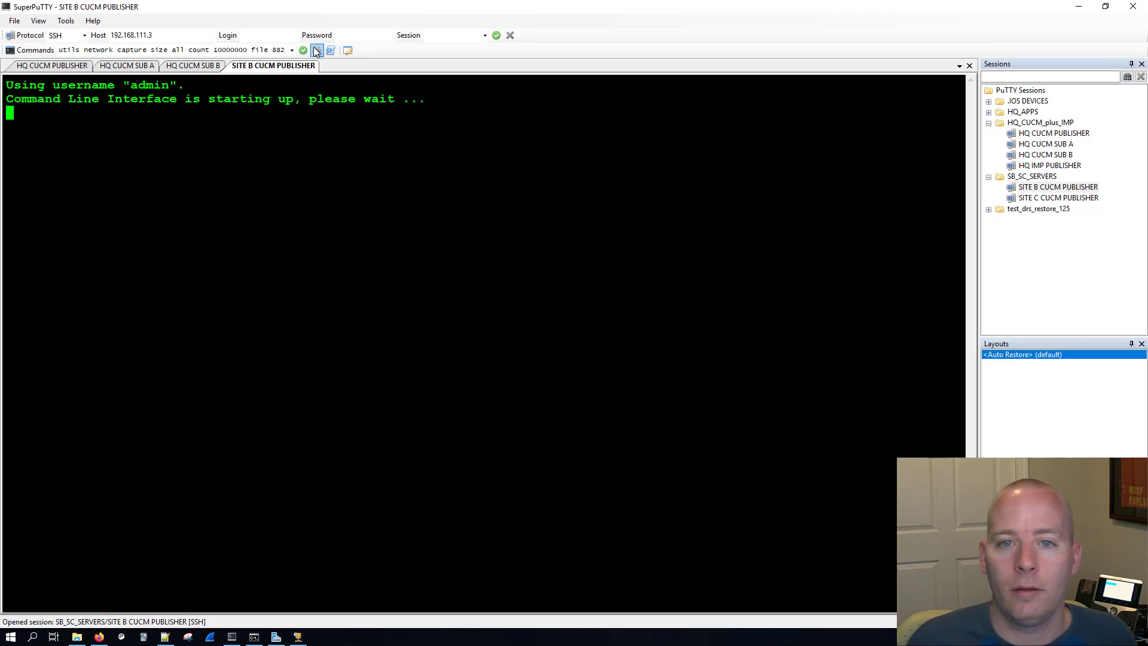
Send "file tail activelog cm/trace/ccm/sdl recent" to all open sessions and check the trace output in the HQ sessions.
left_click(292, 50)
left_click(257, 59)
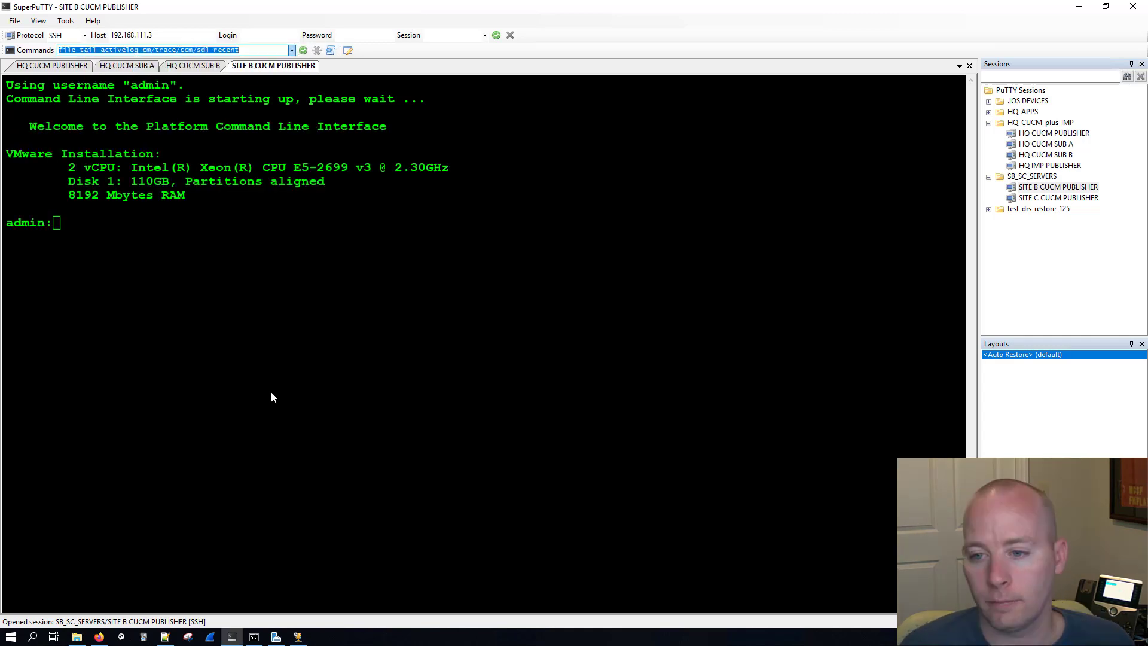
left_click(250, 53)
key("Return")
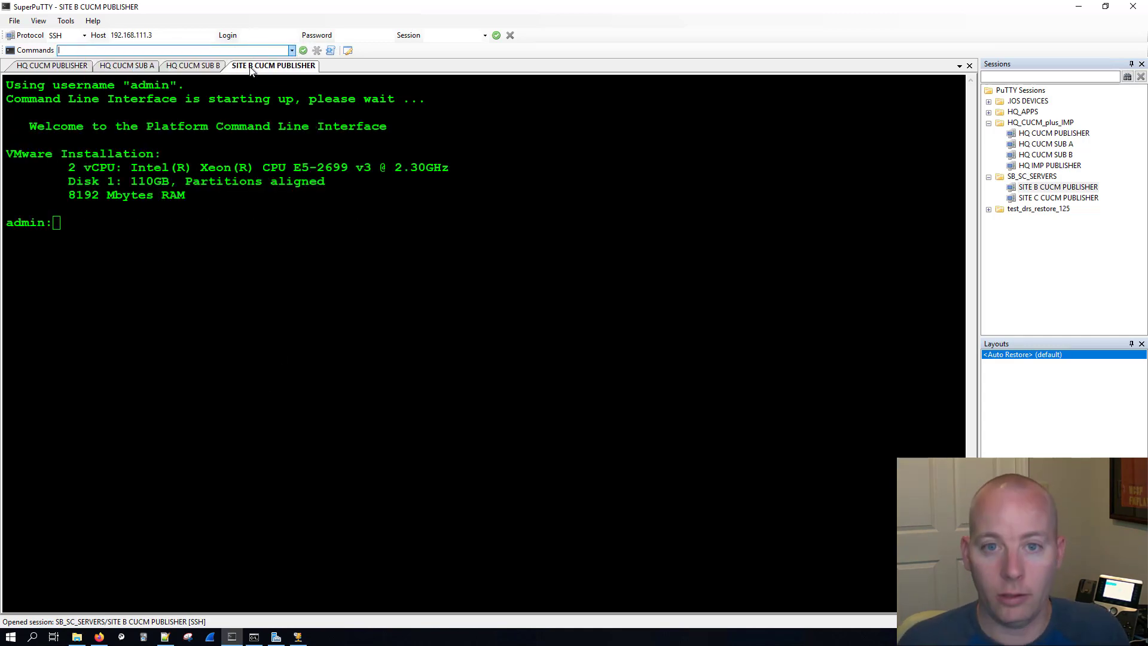
left_click(191, 65)
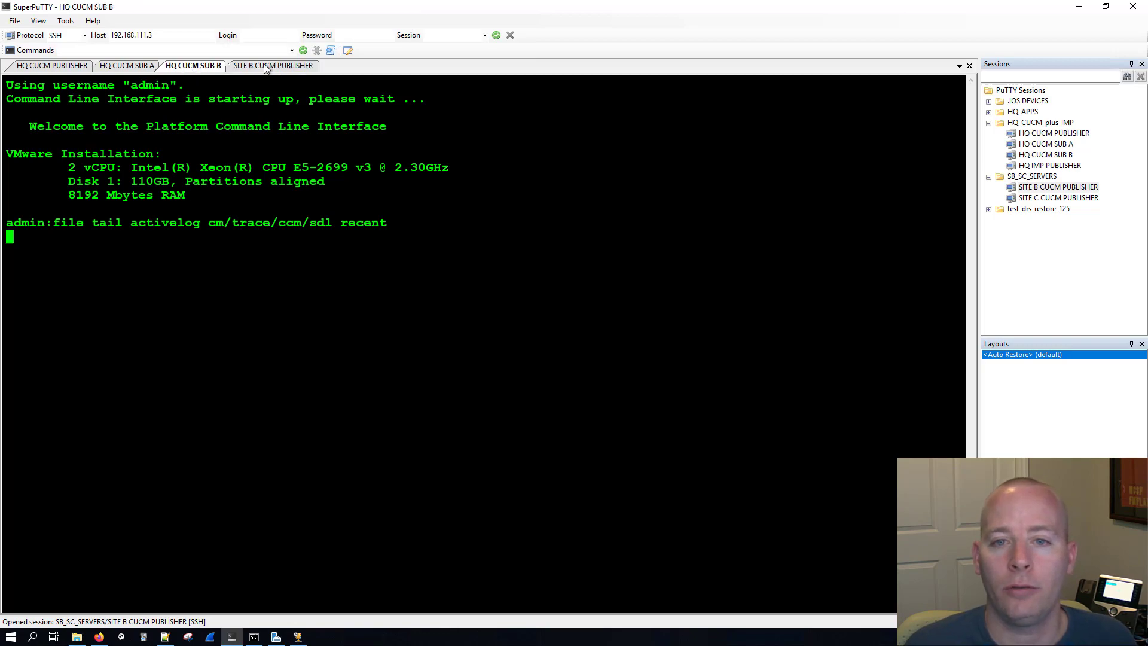
left_click(126, 68)
left_click(58, 69)
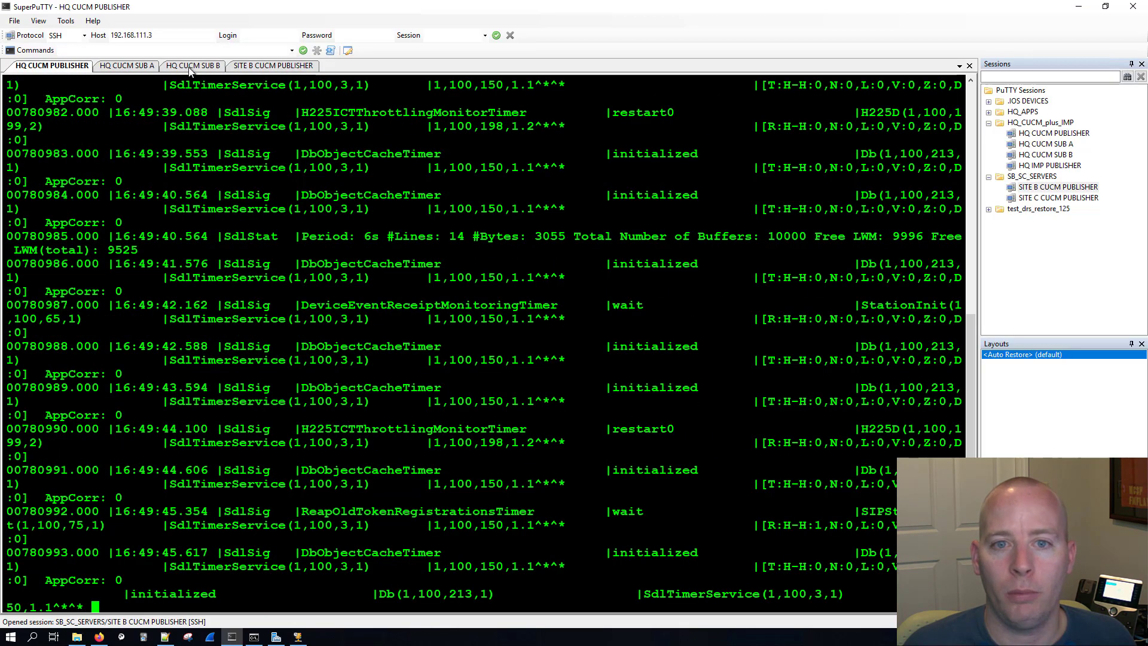
left_click(190, 68)
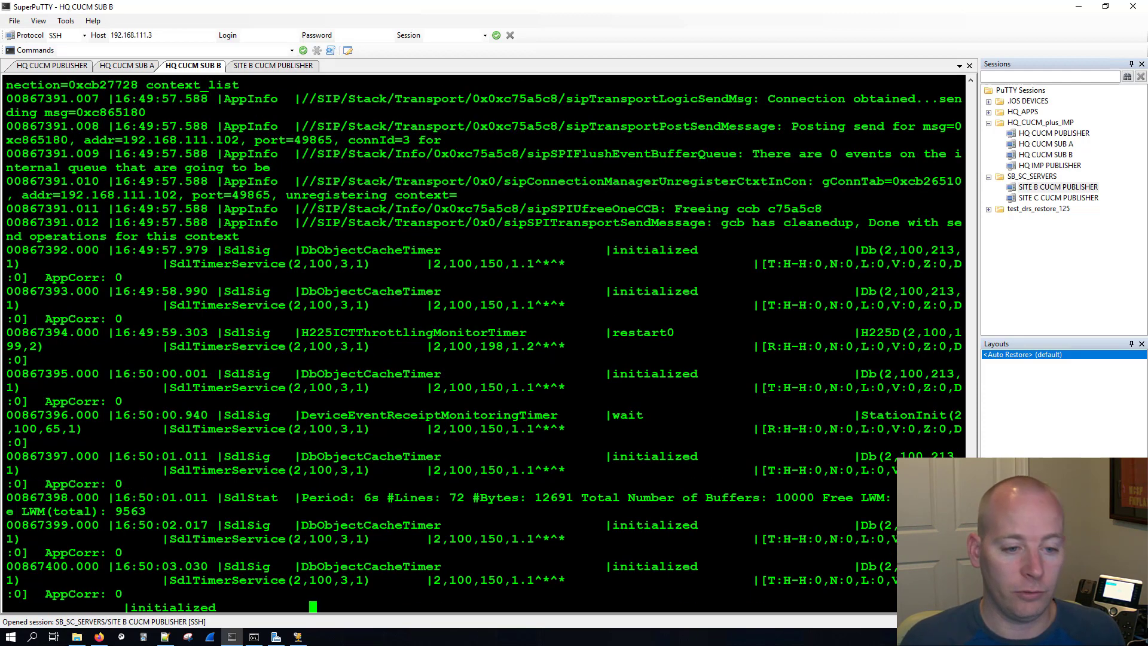
Switch to Notepad++ and close the two old hqcucmsuba and sbcucmpub session logs.
key("alt+Tab")
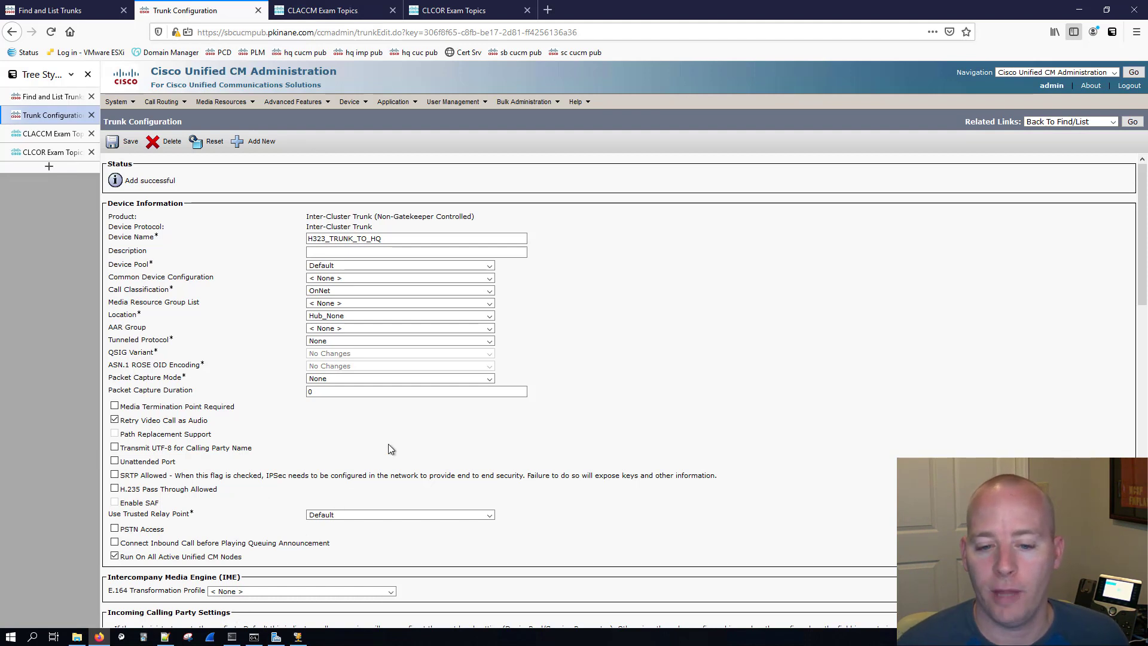
left_click(165, 637)
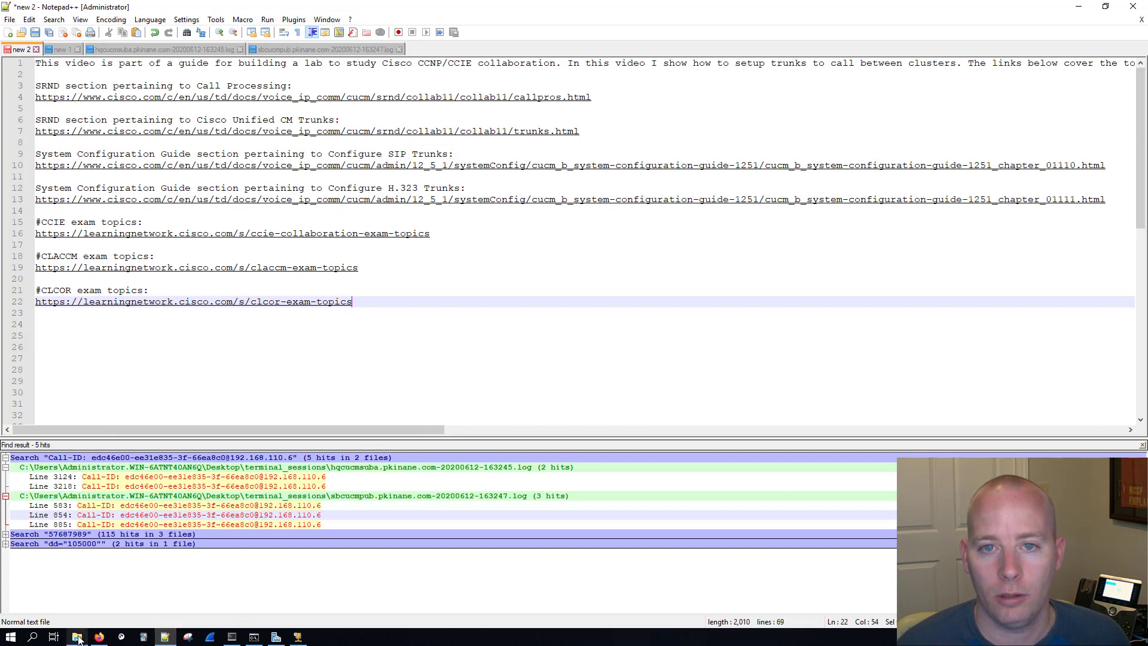
left_click(240, 50)
left_click(238, 50)
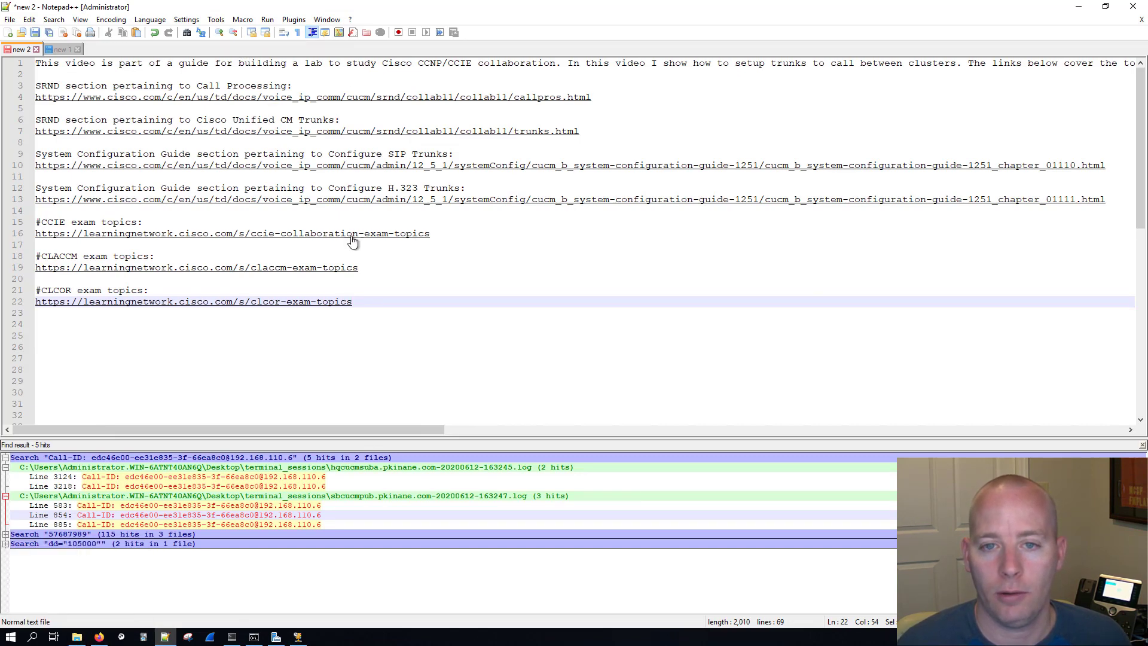
Copy the terminal_sessions folder path from File Explorer and set it as the Find in Files directory in Notepad++.
left_click(78, 637)
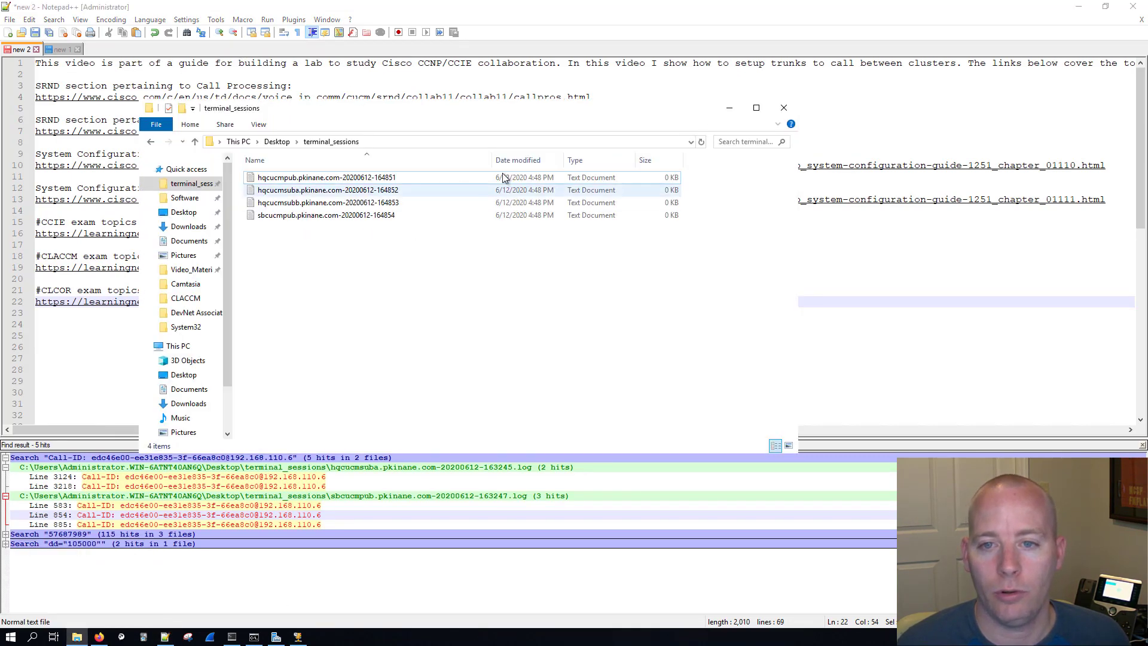
left_click(407, 143)
key("ctrl+c")
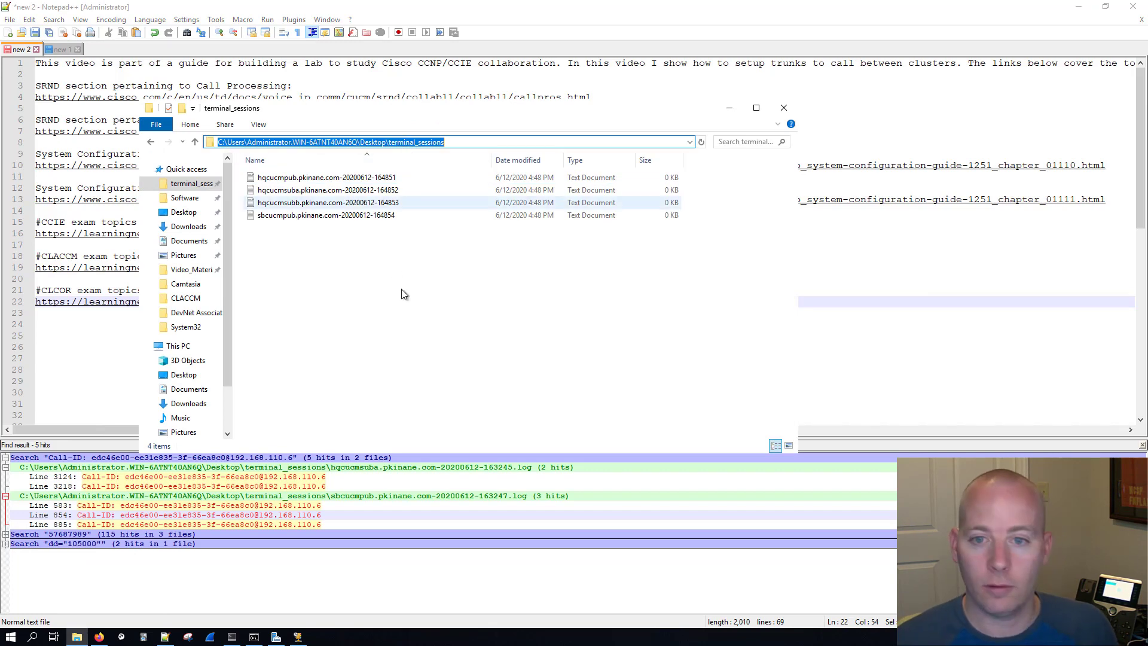
left_click(117, 356)
key("ctrl+shift+f")
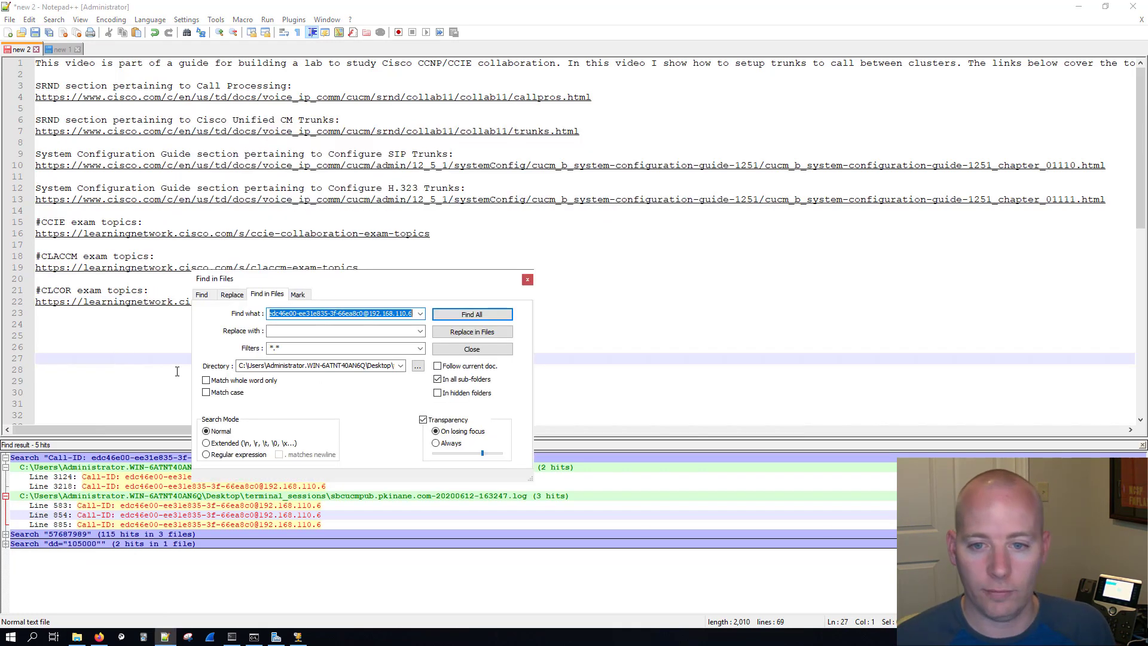
double_click(309, 361)
key("ctrl+v")
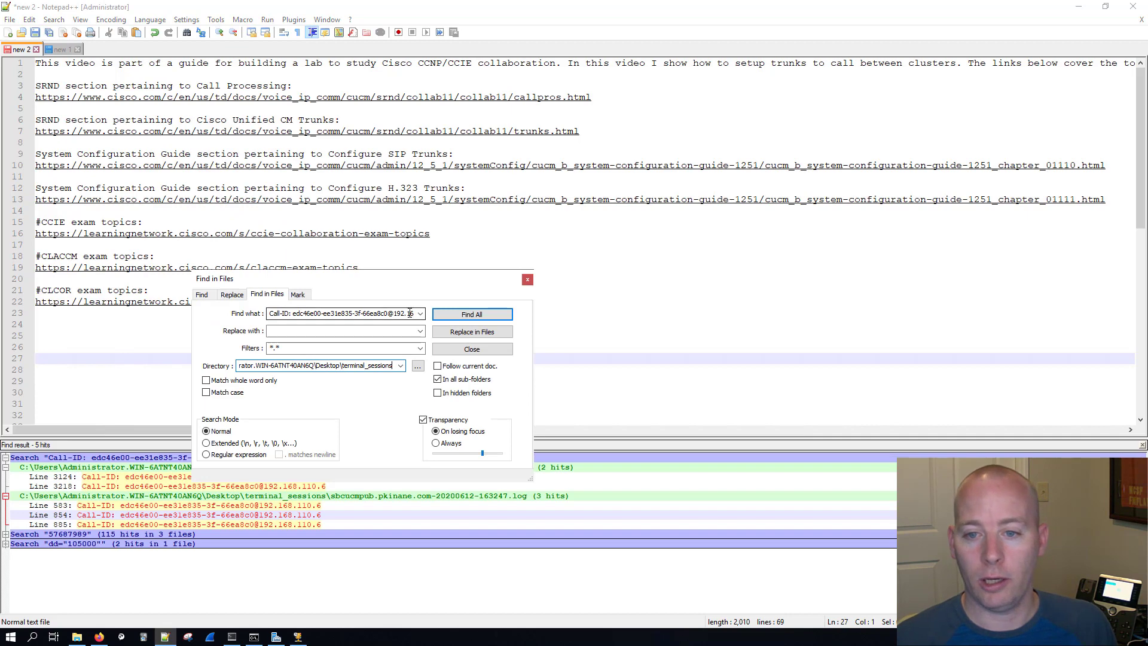
Search the session logs for dd="115000", open the digit analysis hit in the hqcucmsuba log, and enlarge the log view.
left_click(420, 313)
left_click(315, 341)
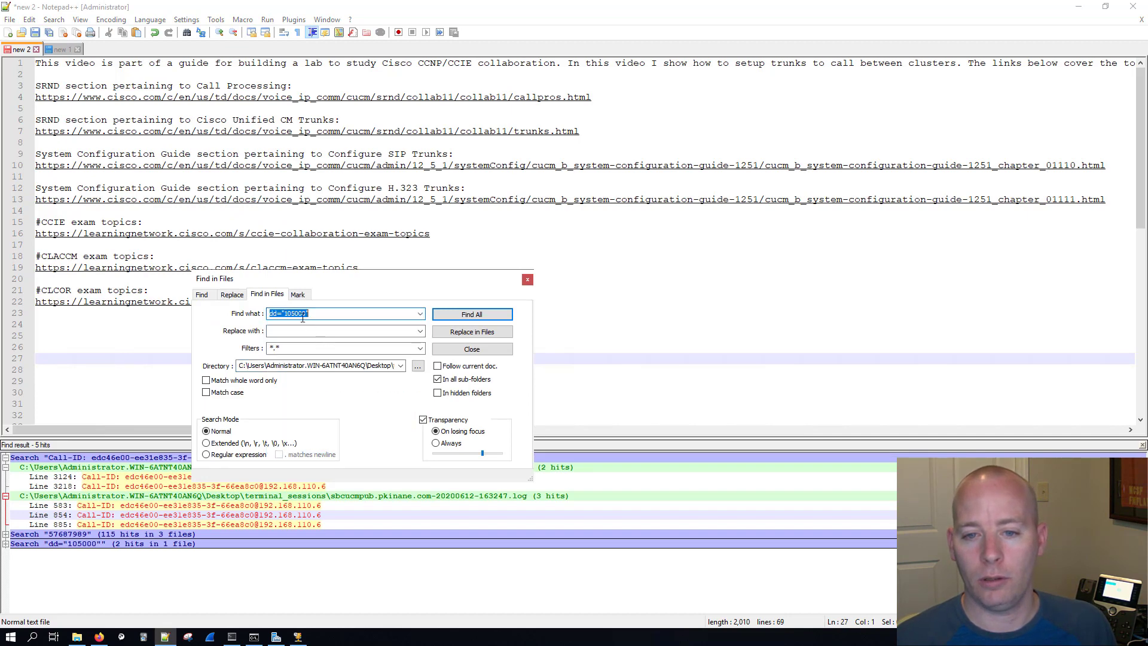
left_click(290, 313)
key("BackSpace")
type("1")
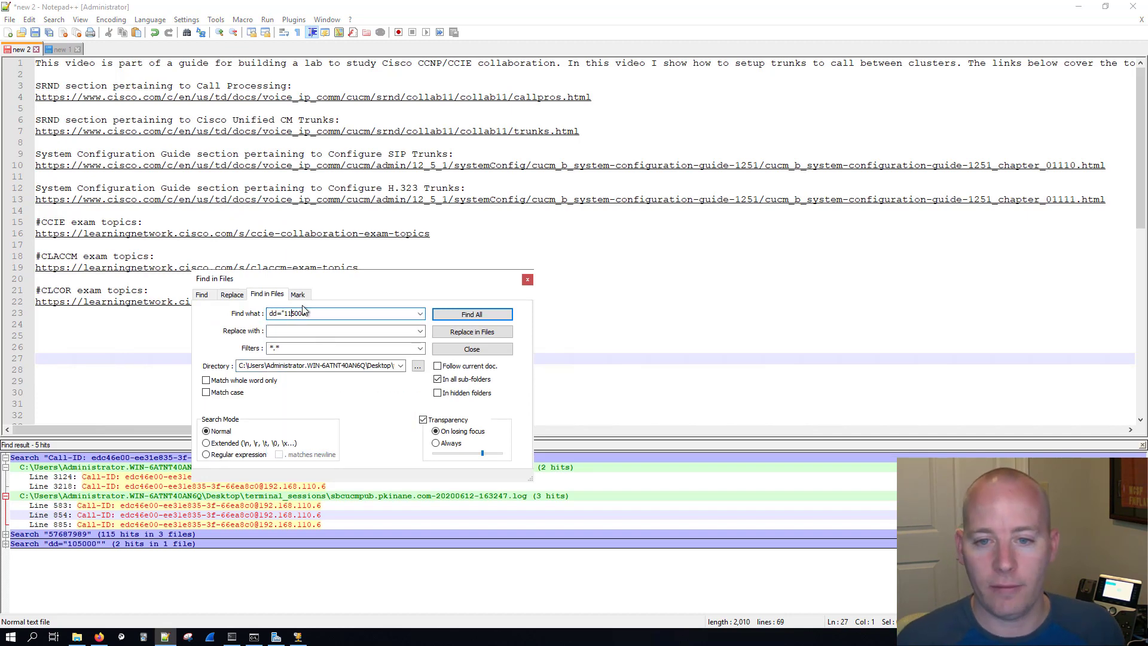
left_click(478, 317)
double_click(240, 476)
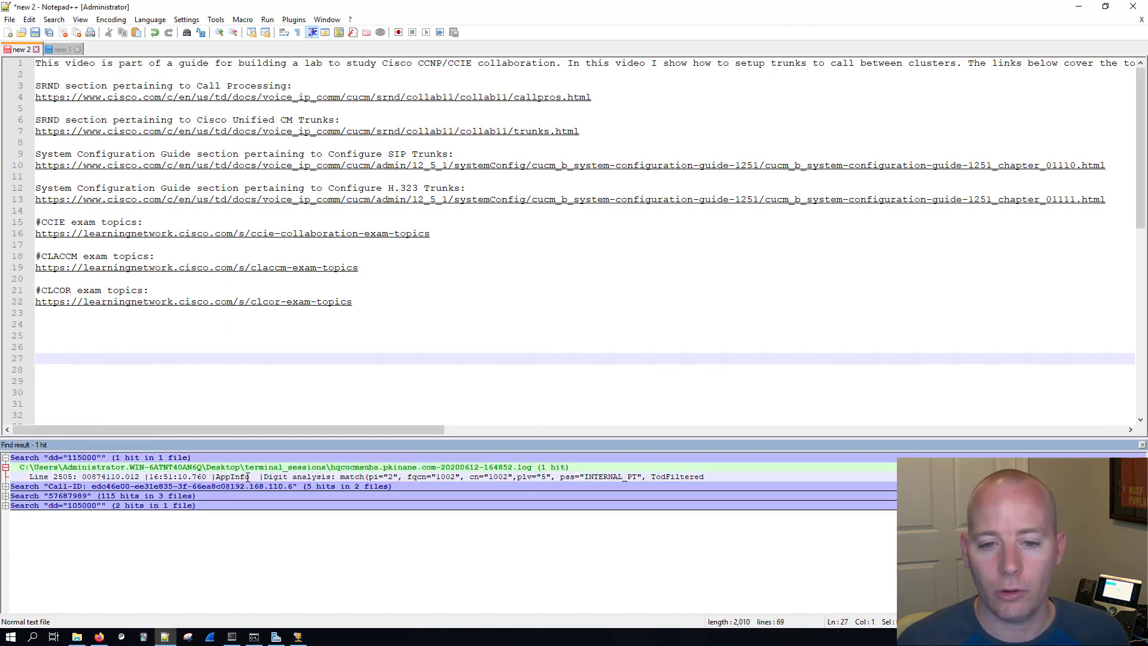
left_click_drag(245, 439, 246, 532)
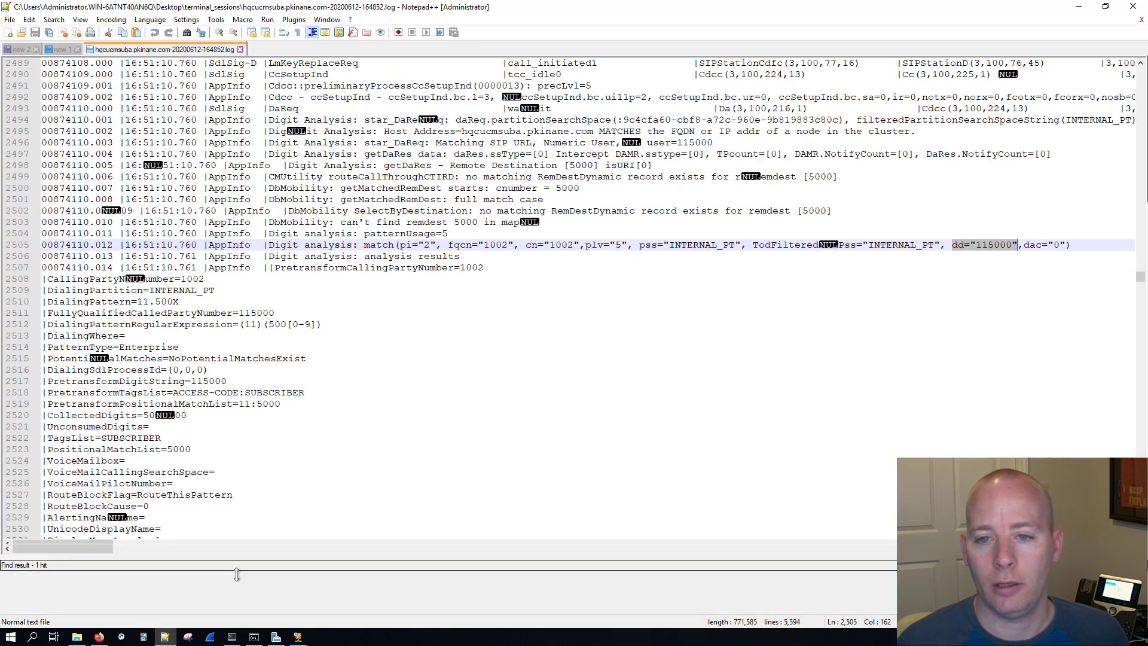
Examine the wait_DmPidRes digit analysis line below the match for its device type and highlight the H225D process in the PID.
scroll(267, 384, "down", 4)
scroll(267, 385, "down", 14)
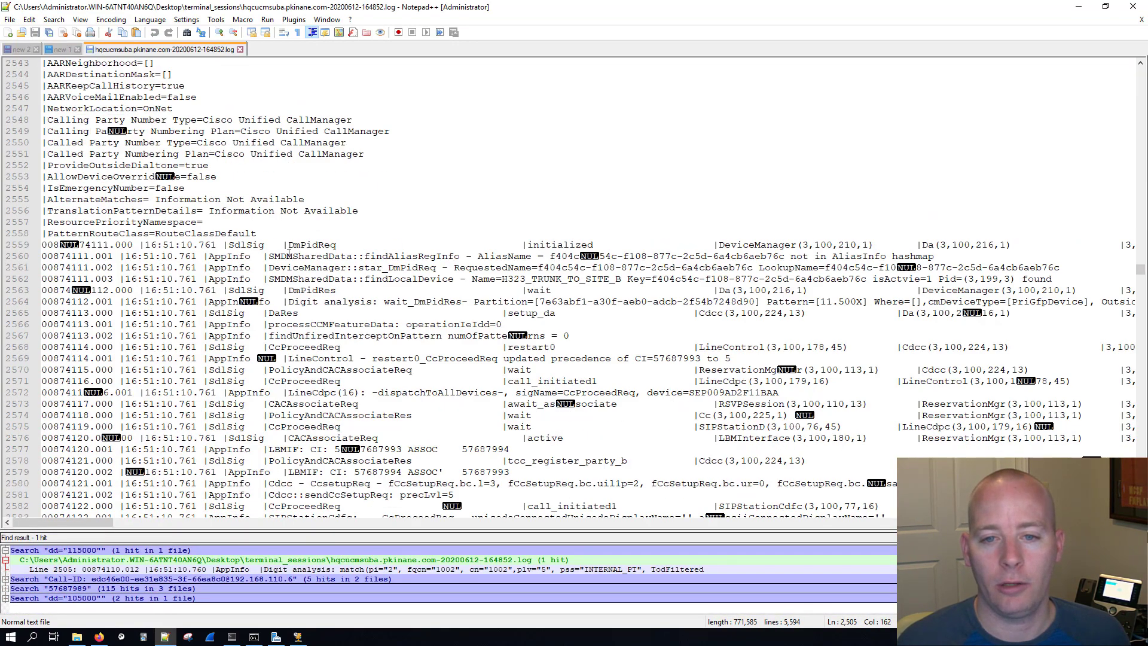
left_click(408, 302)
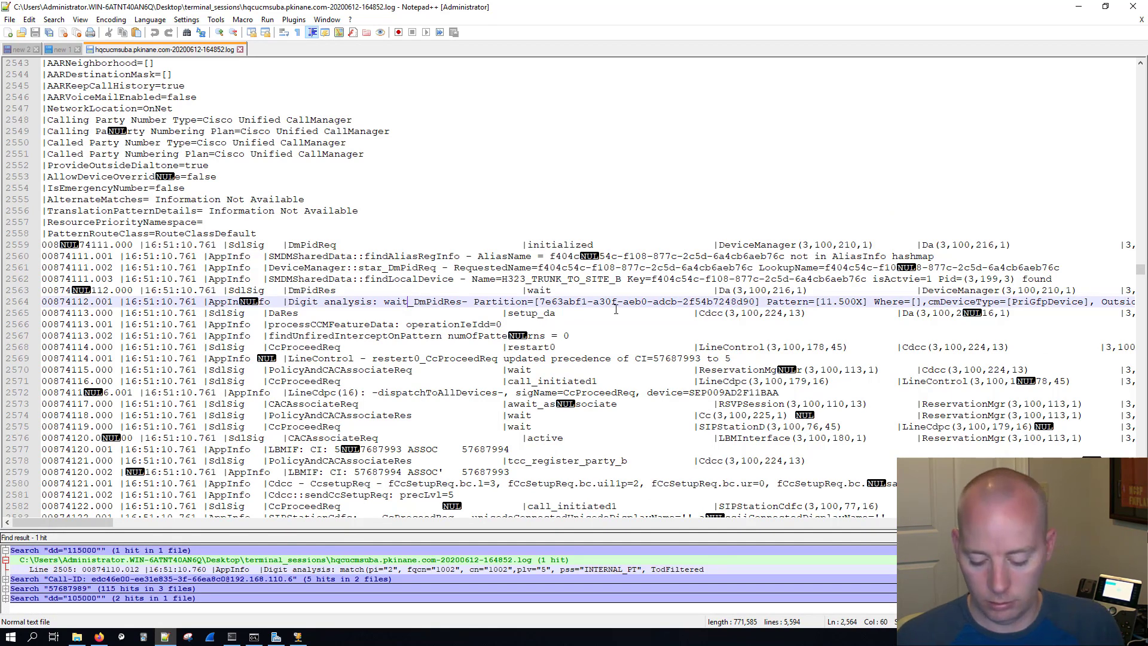
key("End")
double_click(782, 303)
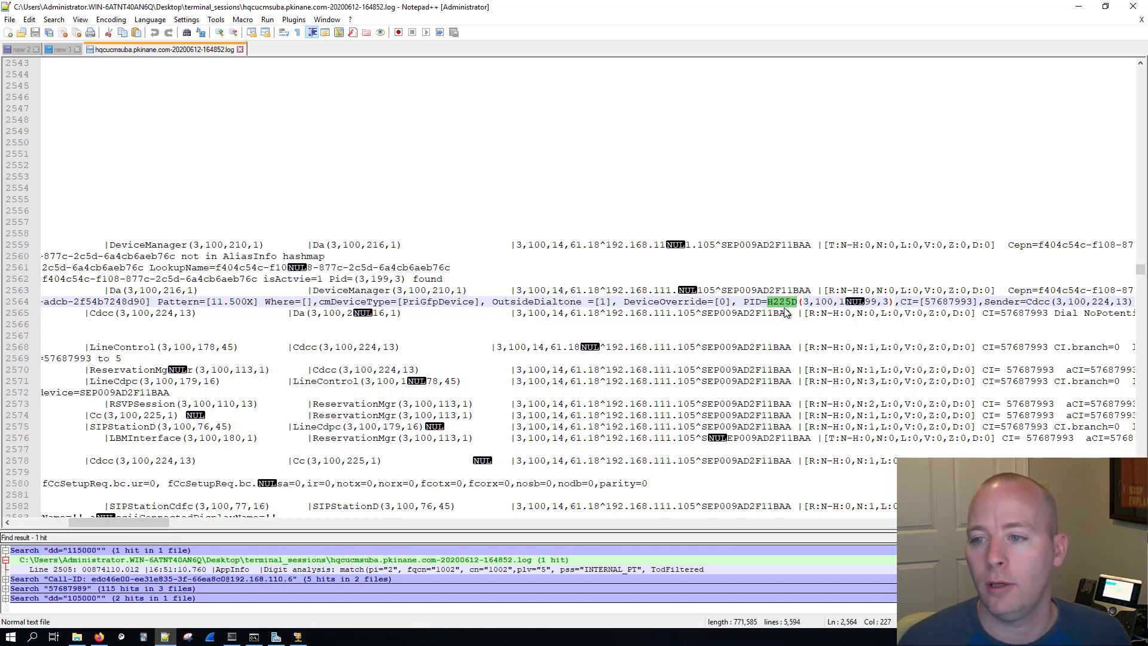
left_click(770, 301)
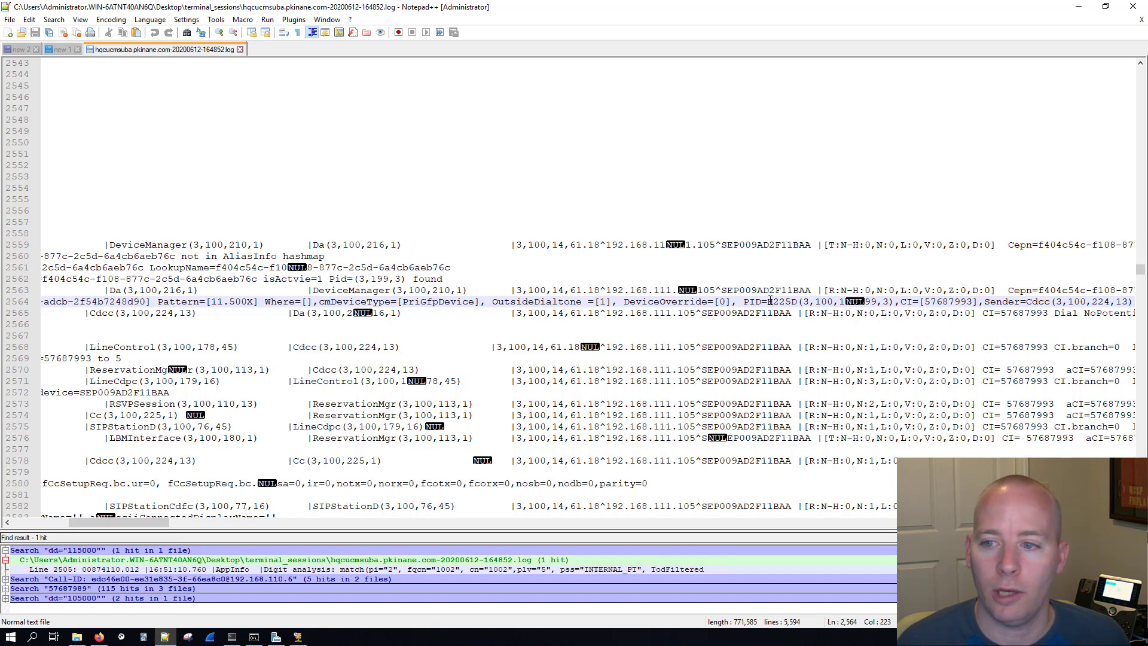
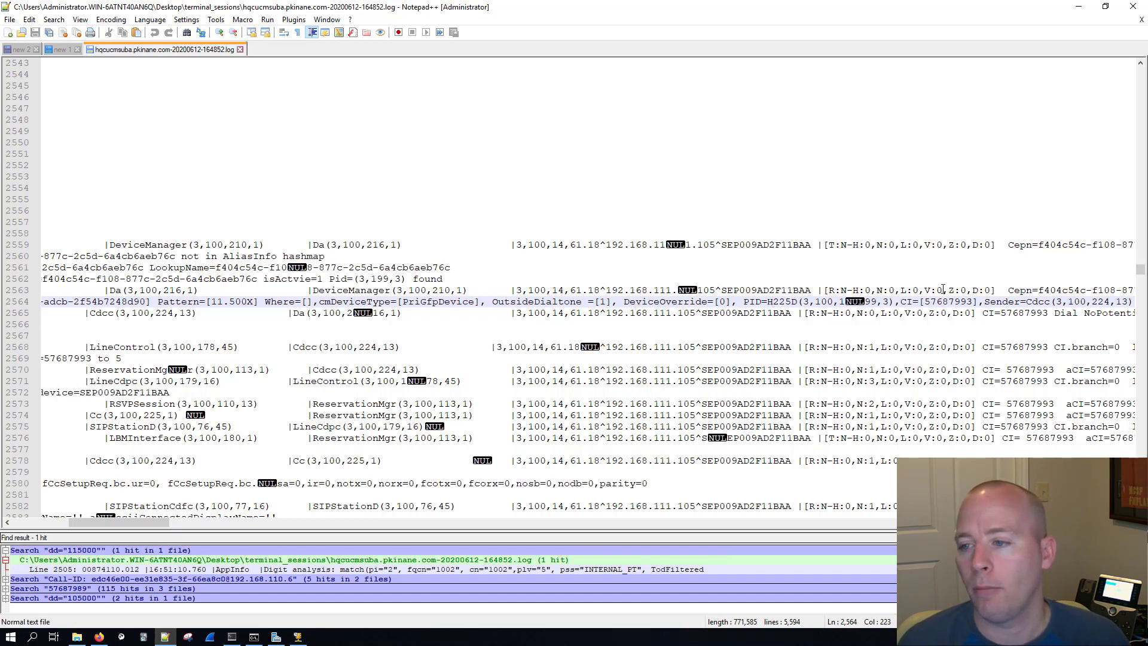
left_click_drag(767, 302, 800, 299)
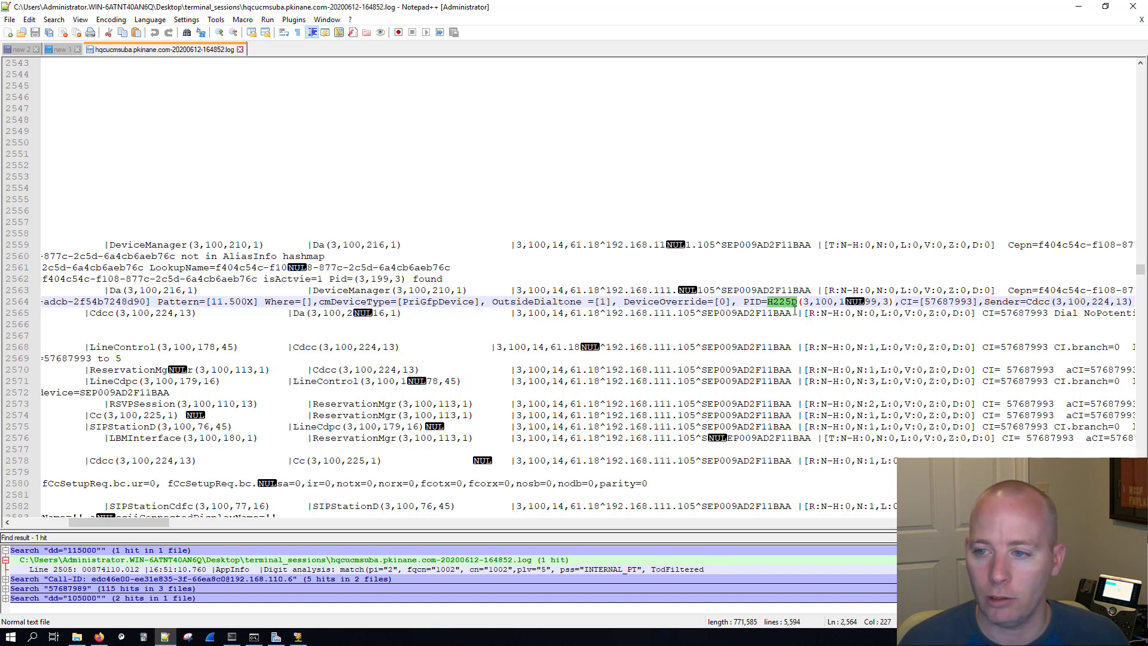
Mark every occurrence of the call identifier from the wait_DmPidRes line, 57687993, using the 1st style.
double_click(787, 301)
double_click(940, 302)
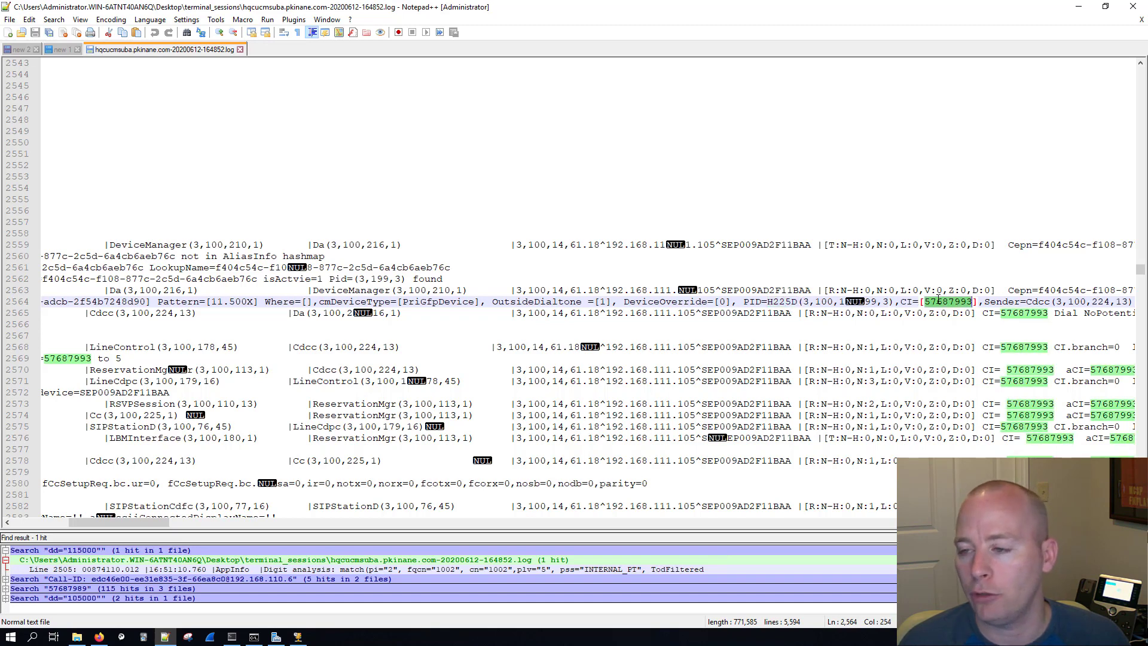
right_click(939, 302)
mouse_move(972, 390)
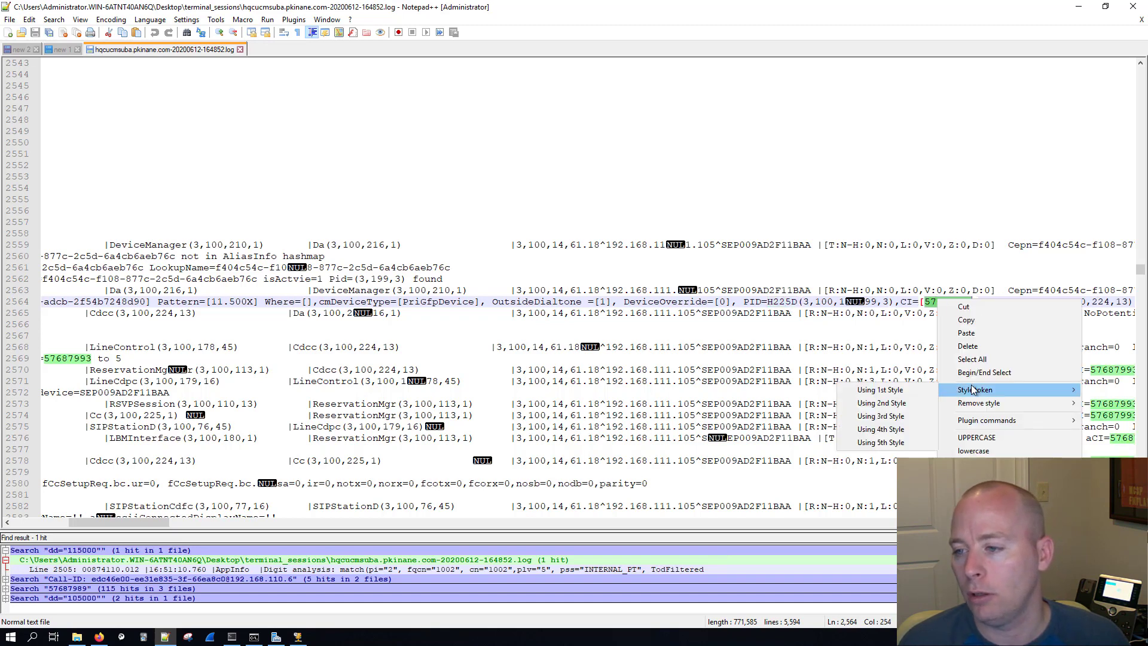
left_click(890, 390)
Mark every occurrence of the associated call identifier 57687994 in the LBMIF ASSOC line using the 2nd style.
left_click_drag(127, 525, 39, 522)
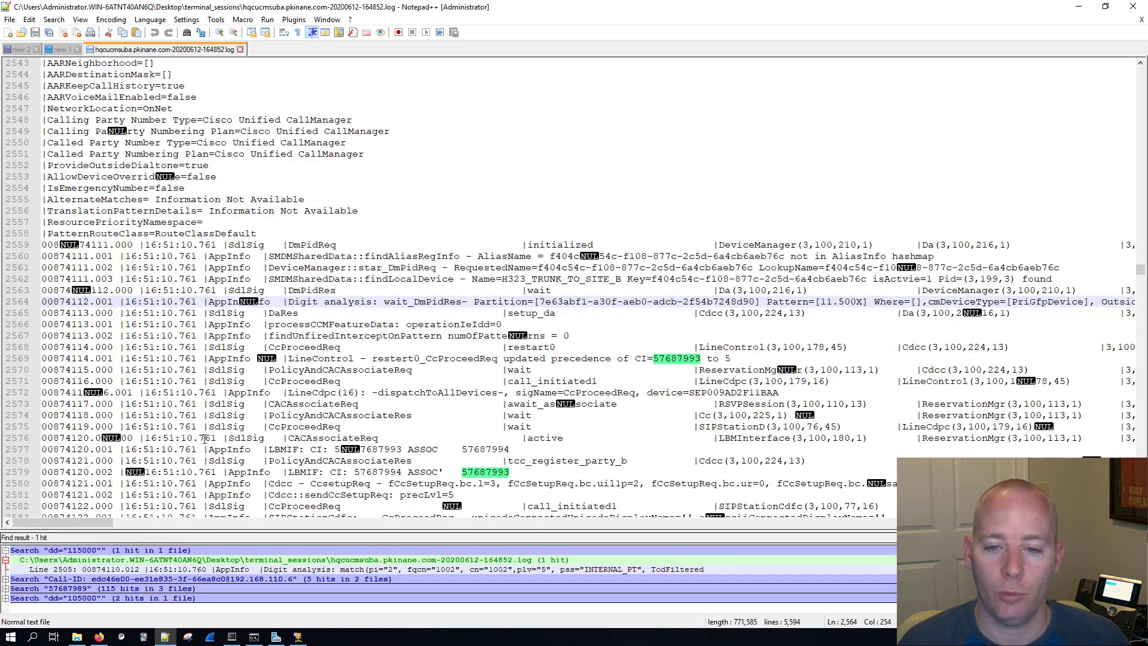
scroll(392, 331, "down", 5)
double_click(483, 279)
right_click(482, 276)
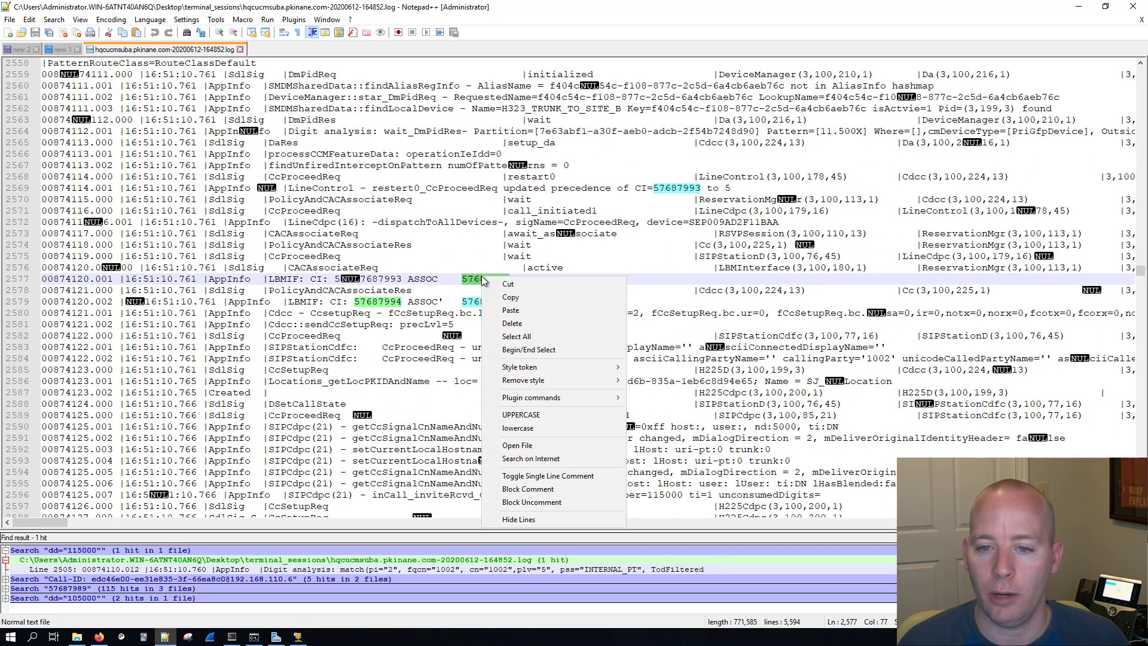
mouse_move(547, 367)
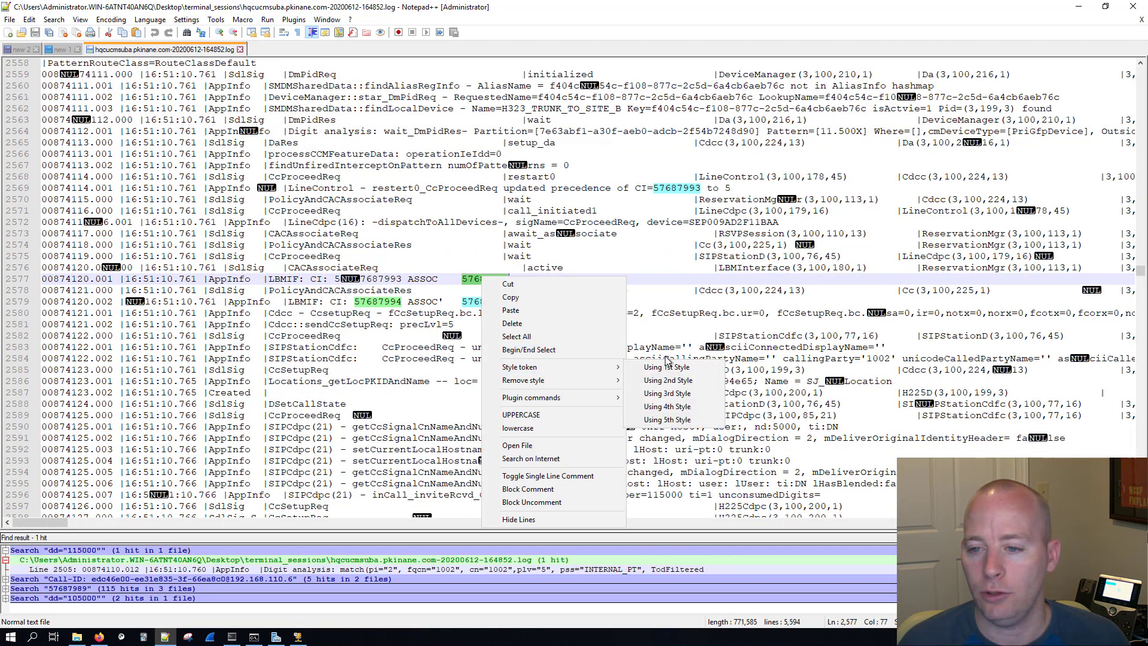
left_click(662, 382)
Search the session logs for 57687994 and 57687993, and enlarge the search results area.
key("ctrl+shift+f")
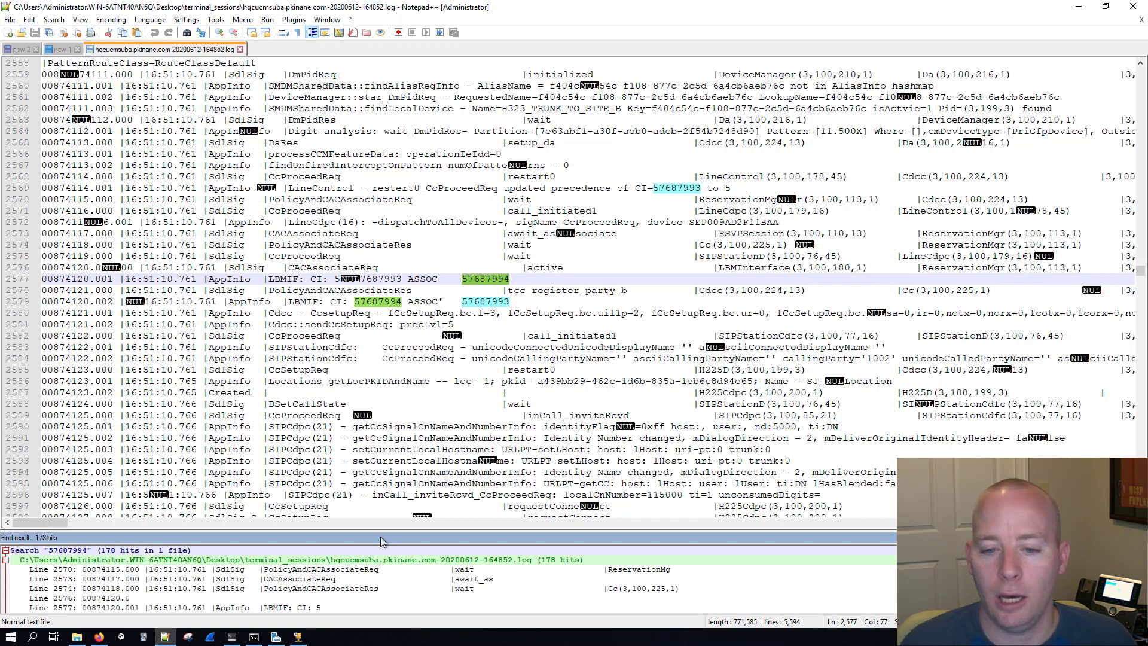
left_click_drag(384, 531, 394, 260)
scroll(391, 404, "down", 3)
scroll(390, 404, "down", 3)
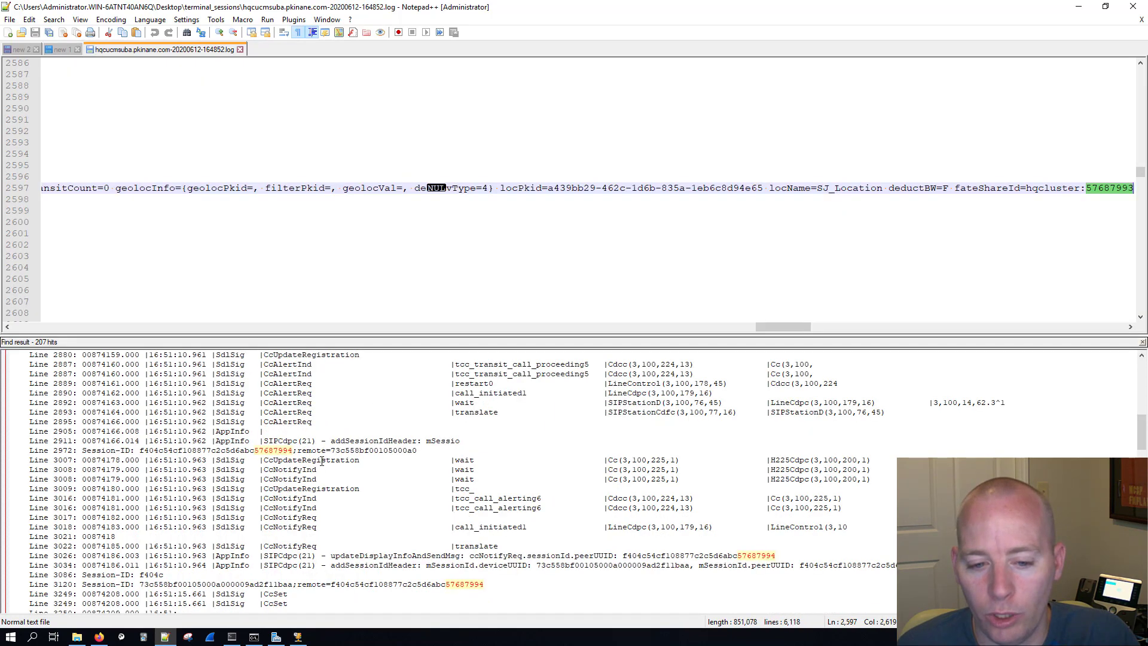
Examine the 57687994 hits from call alerting through media connection to the disconnect and release signals.
scroll(323, 465, "down", 4)
scroll(331, 466, "down", 5)
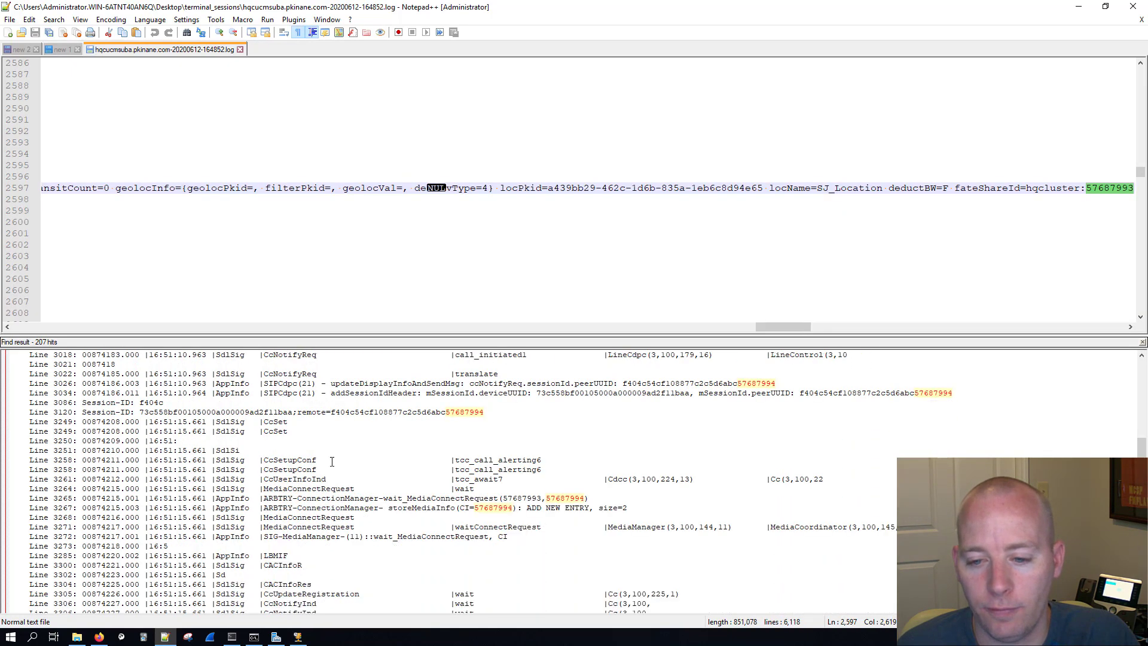
scroll(325, 441, "down", 3)
scroll(322, 433, "down", 9)
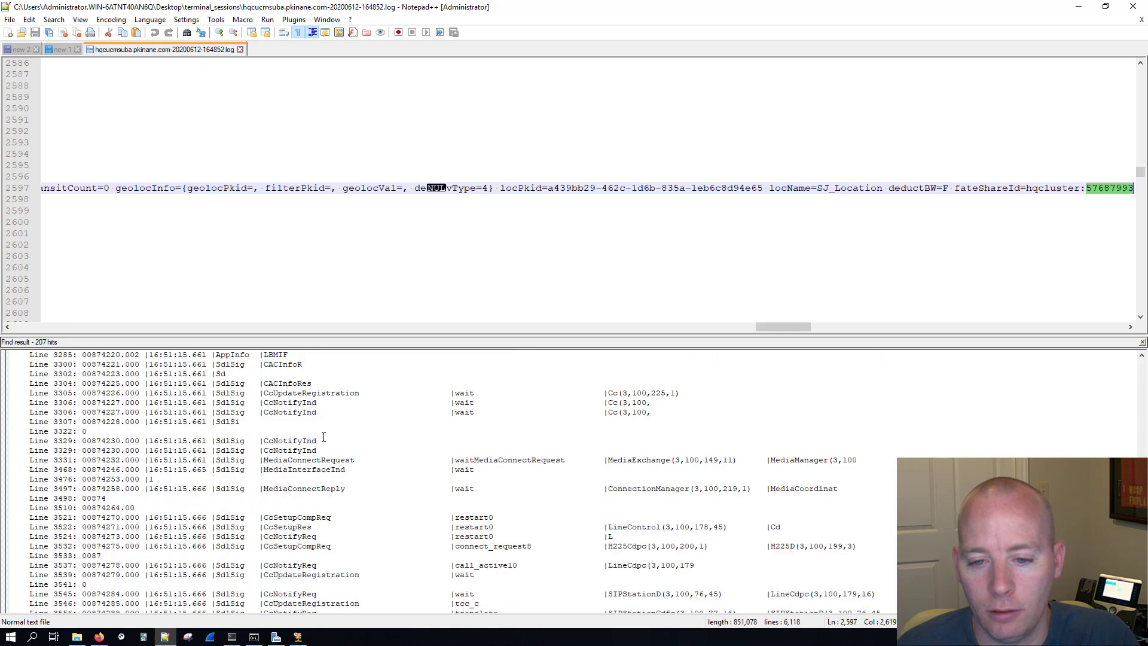
scroll(315, 423, "down", 11)
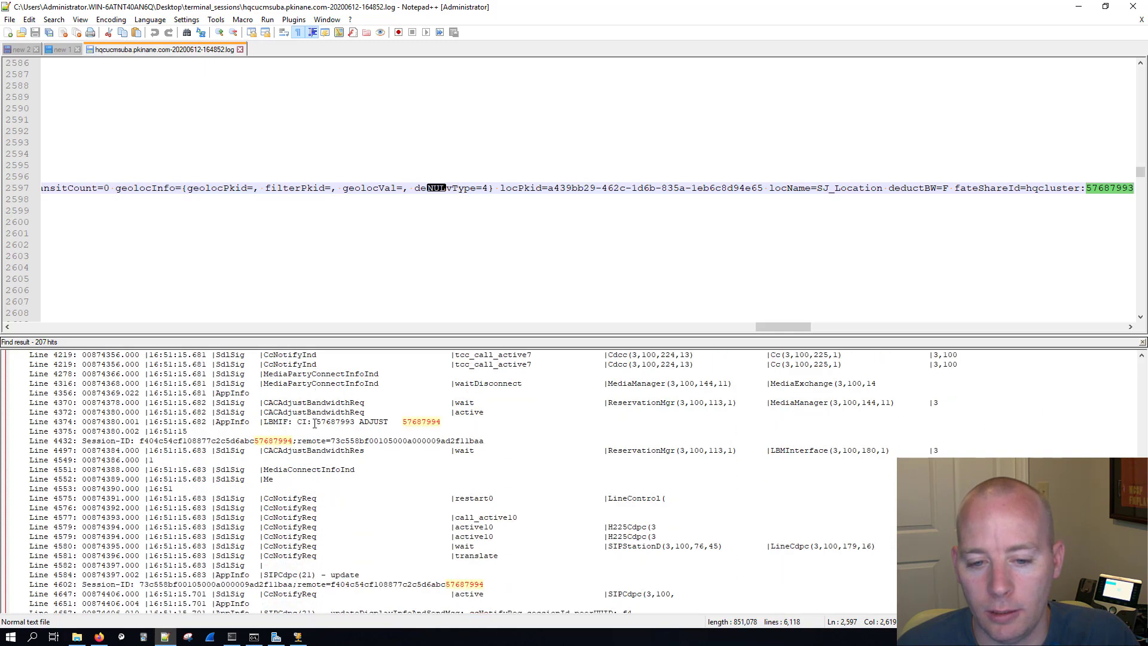
scroll(313, 423, "up", 20)
scroll(314, 423, "down", 17)
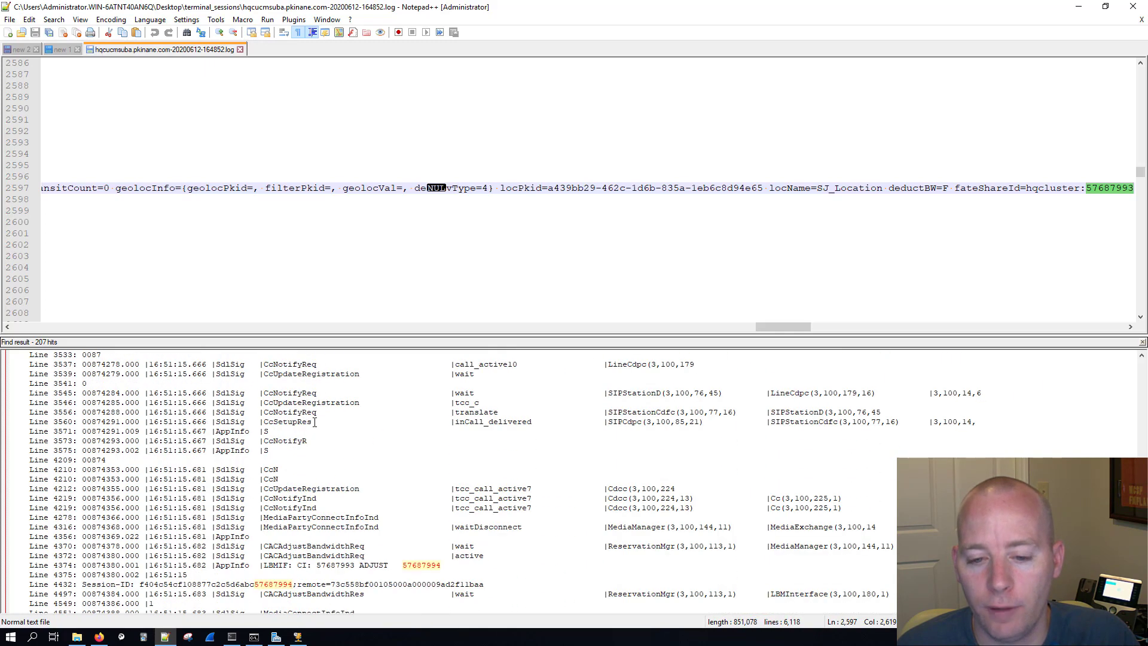
scroll(314, 422, "down", 2)
scroll(314, 423, "down", 7)
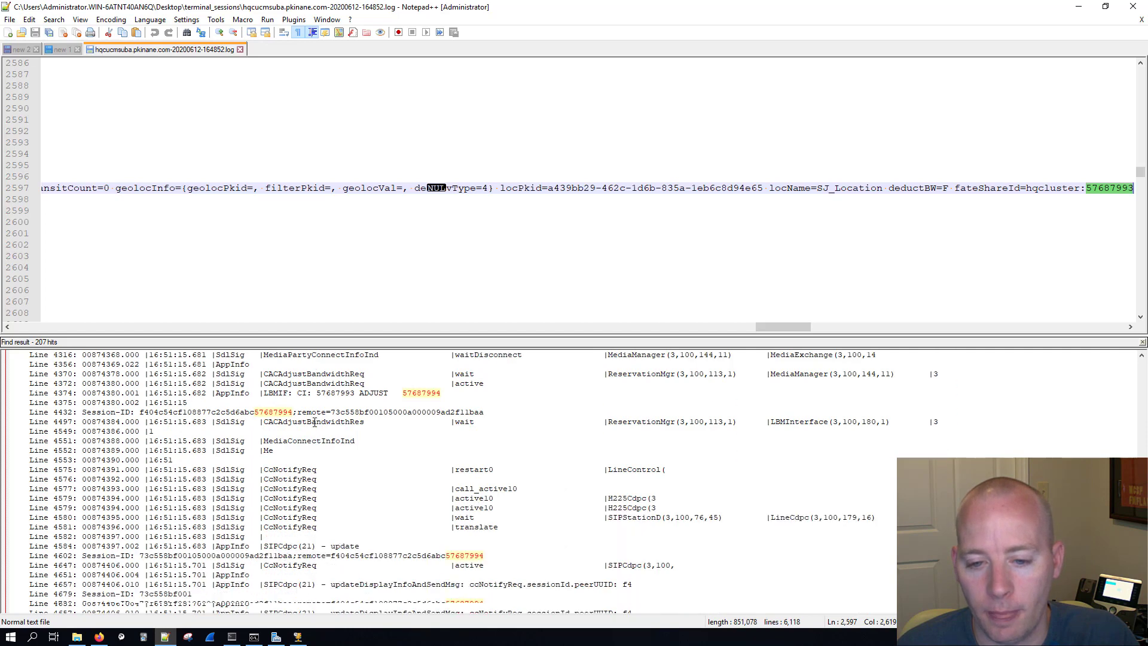
scroll(306, 419, "down", 1)
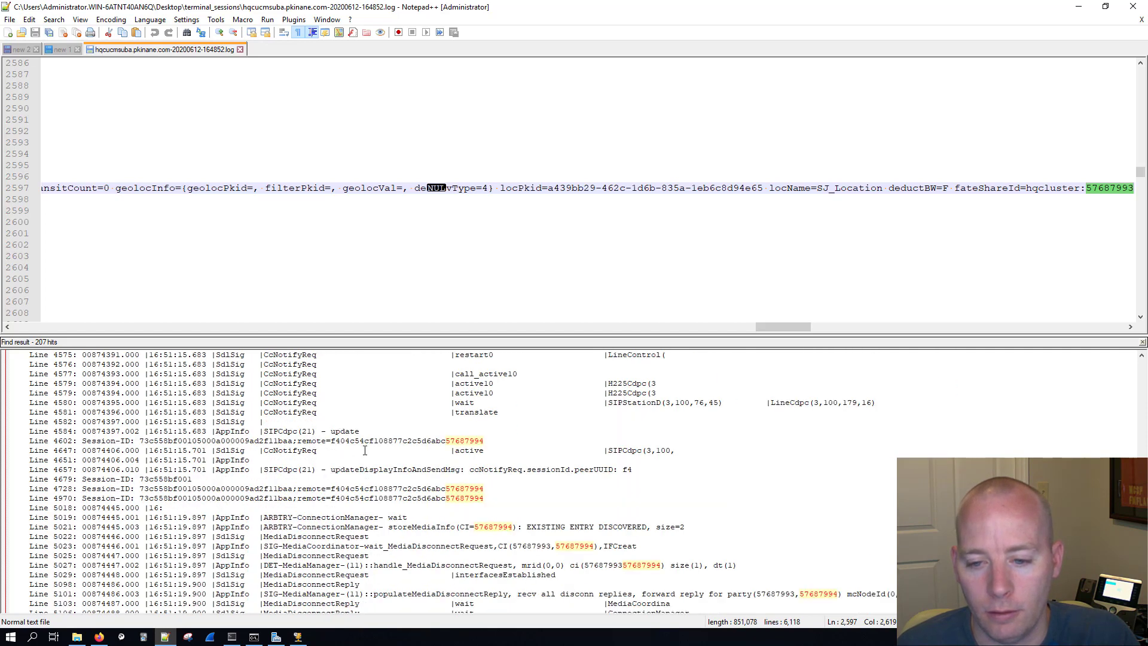
scroll(309, 419, "down", 1)
scroll(389, 455, "down", 4)
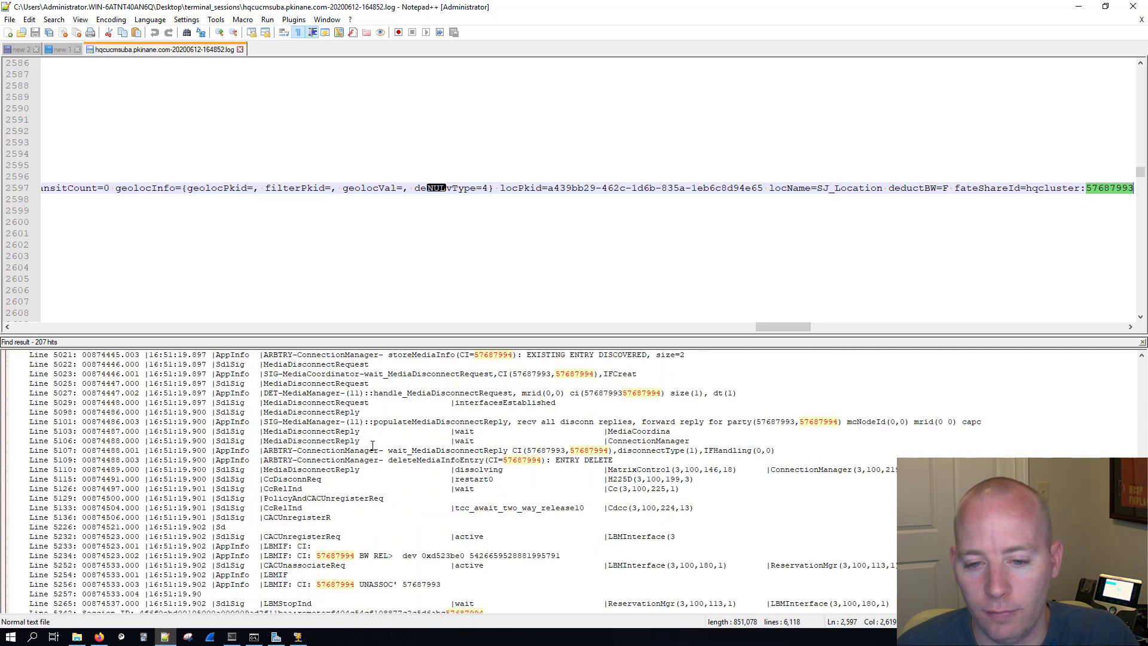
scroll(365, 442, "down", 3)
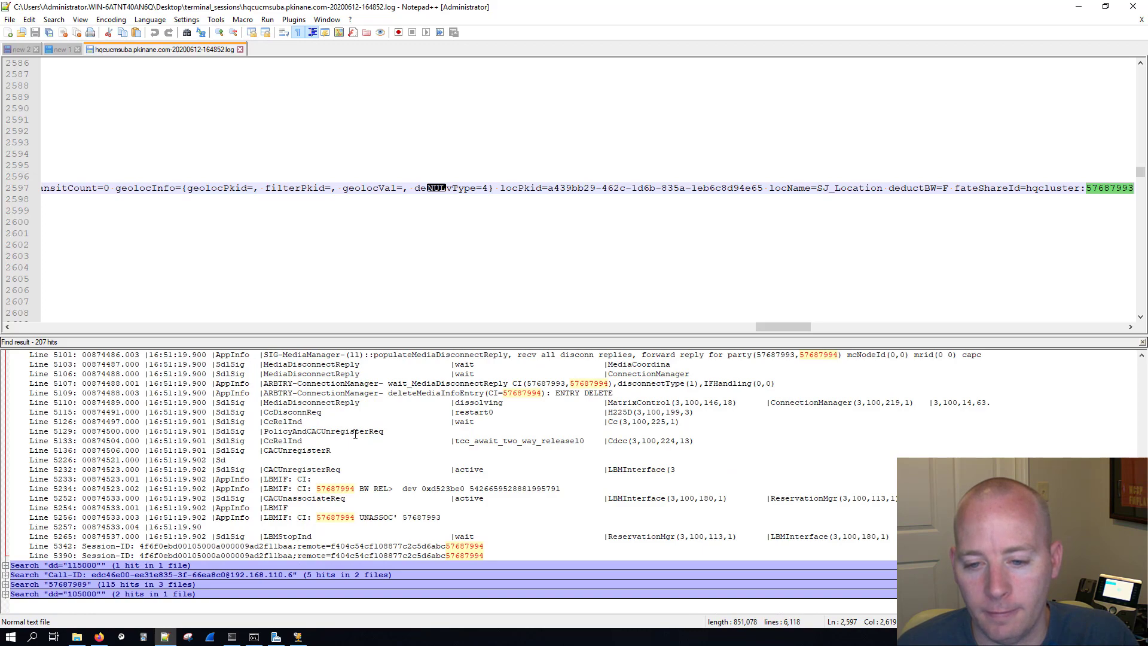
Open the requestConnect_TcpStartSessionRes hit for 57687994 in the hqcucmsuba log and bring the start of its lines into view.
scroll(354, 431, "up", 20)
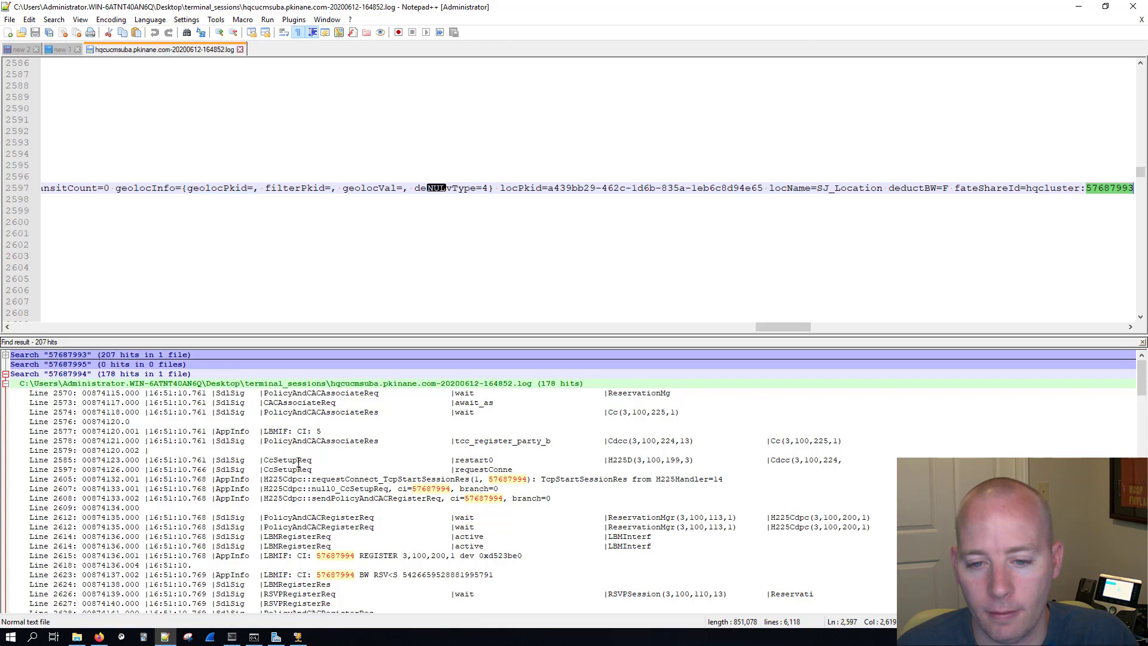
double_click(298, 461)
double_click(287, 479)
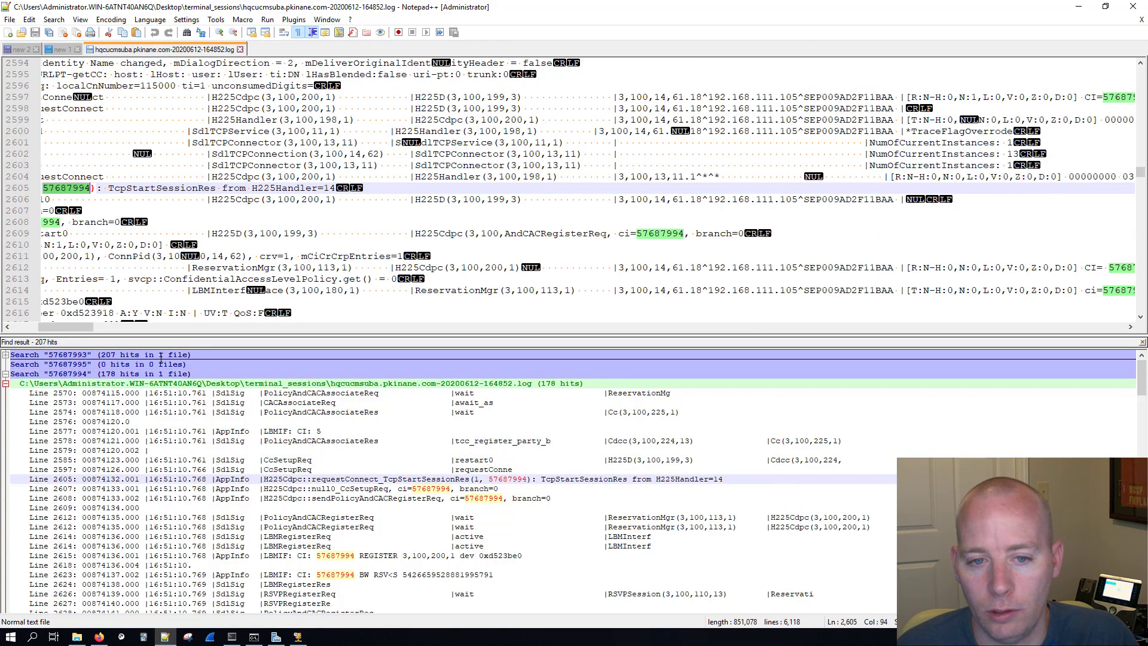
left_click_drag(21, 329, 15, 329)
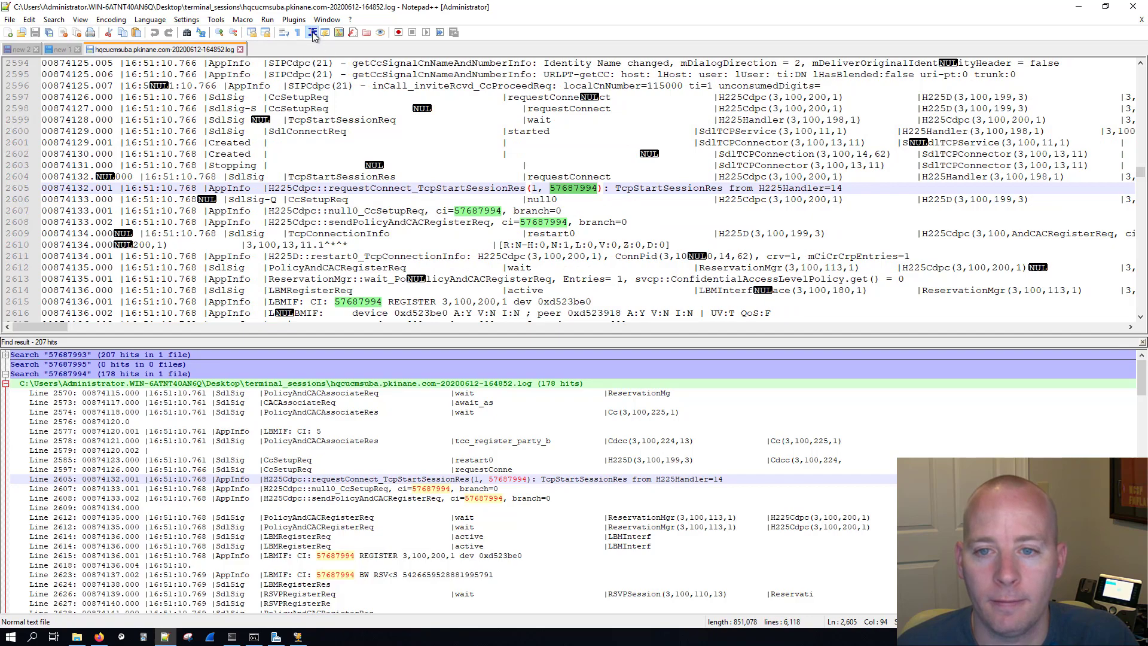
Follow the log down to the H225Setup signal's h323-message-body and highlight its setup message type.
scroll(326, 205, "down", 13)
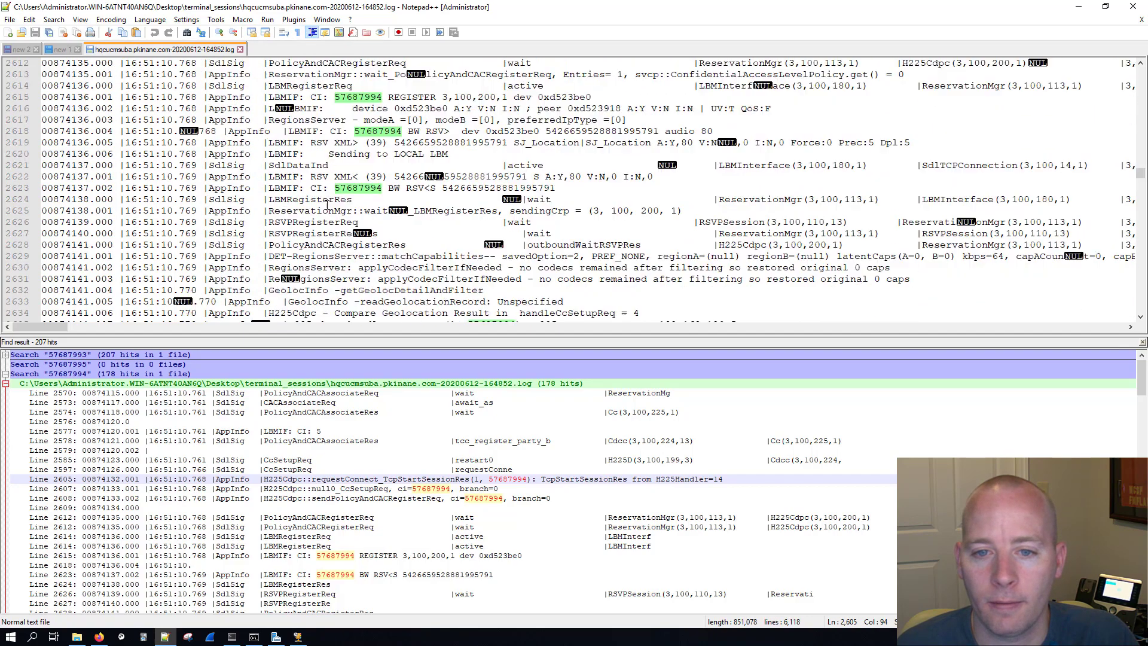
scroll(327, 205, "down", 1)
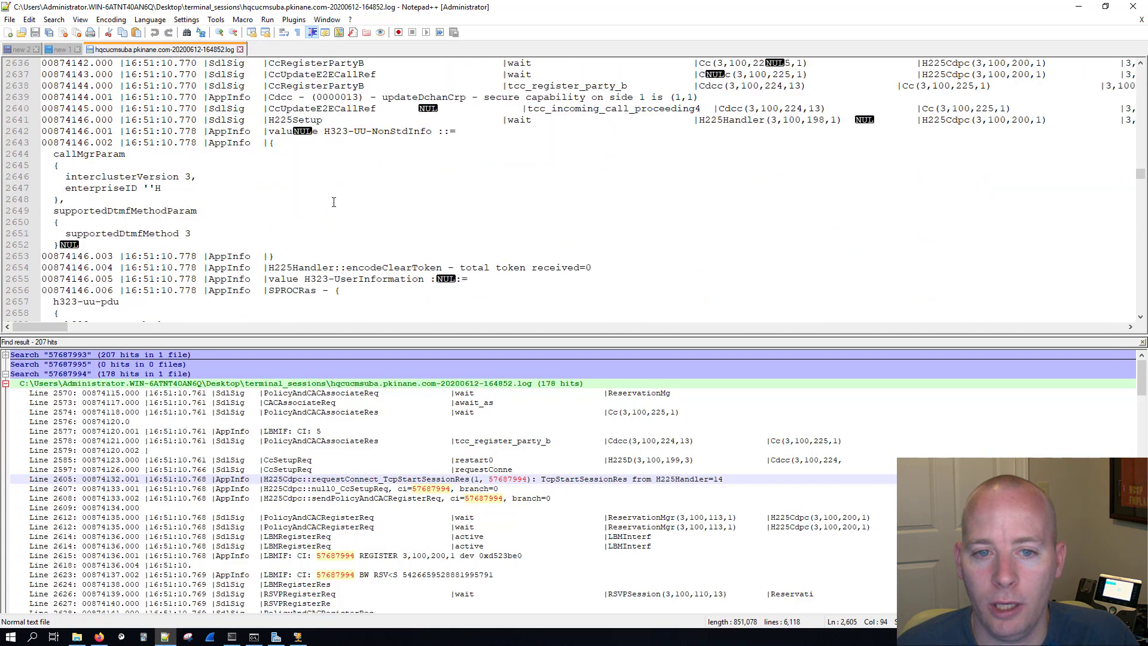
scroll(226, 190, "down", 5)
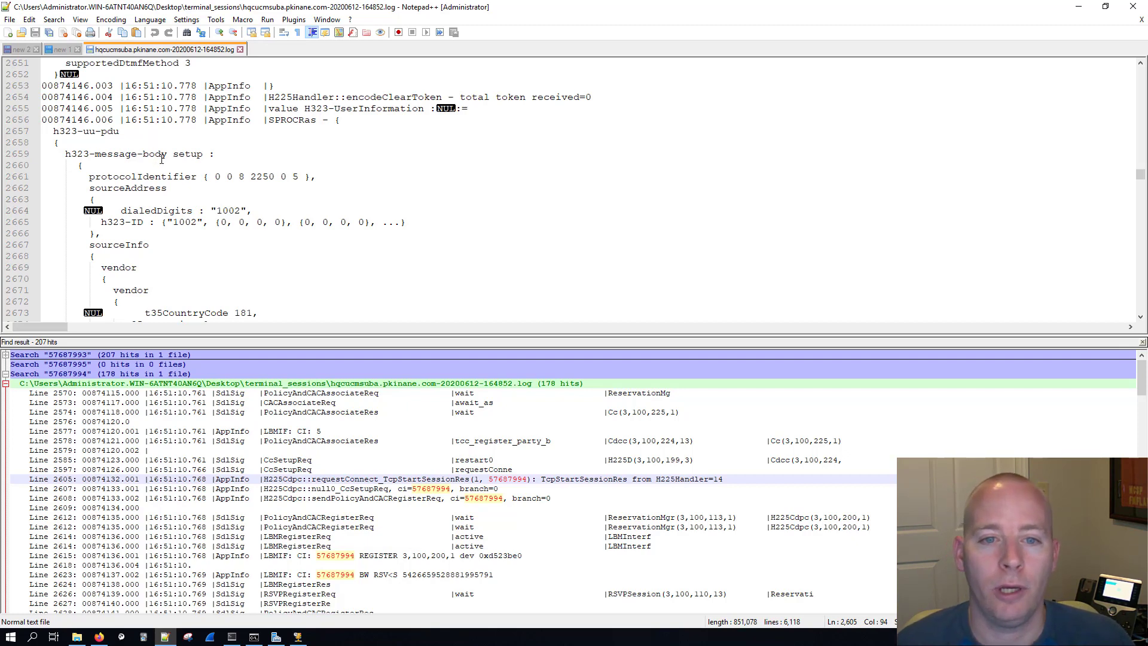
double_click(189, 154)
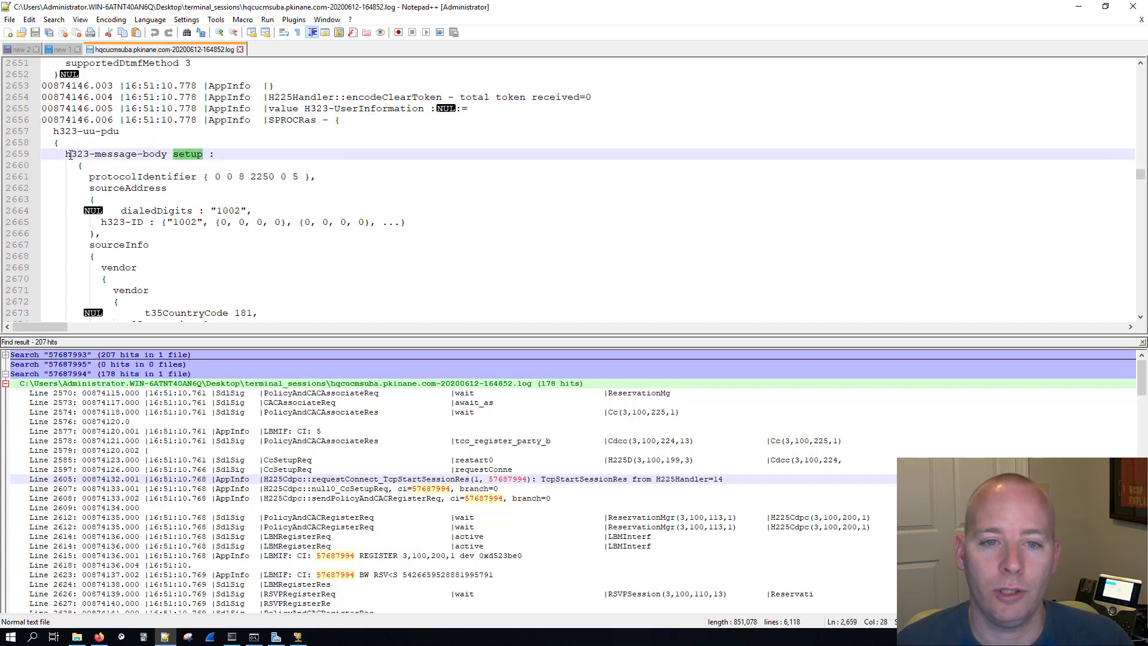
left_click_drag(65, 155, 167, 155)
double_click(189, 154)
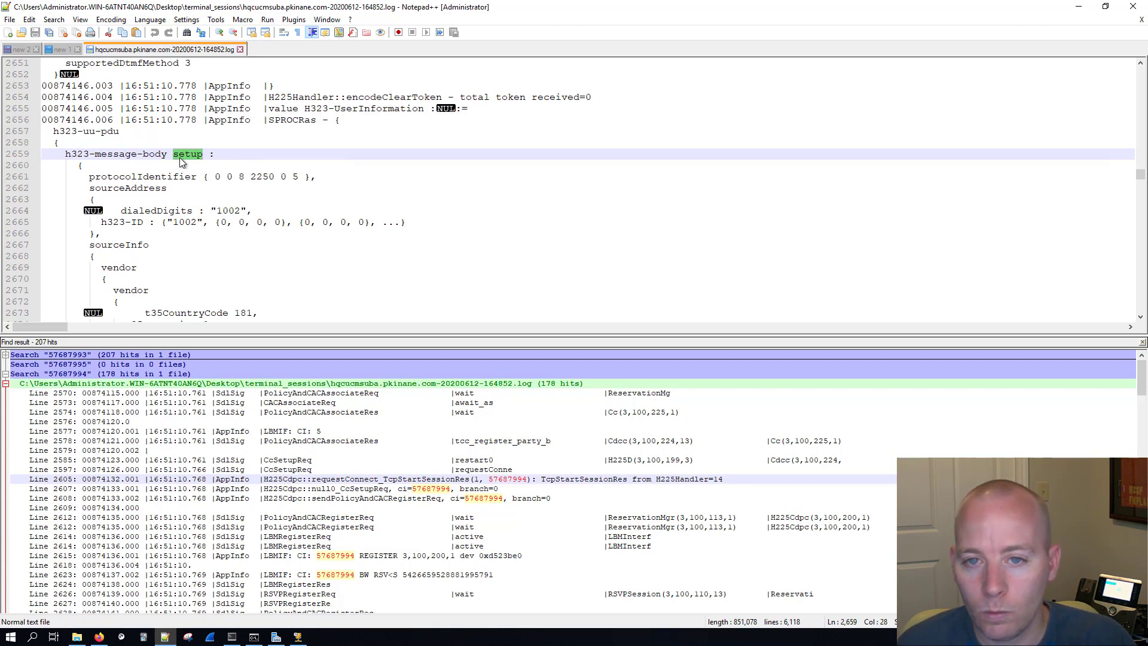
Locate the Out Message line below the setup message body and highlight H225SetupMsg.
scroll(181, 159, "up", 5)
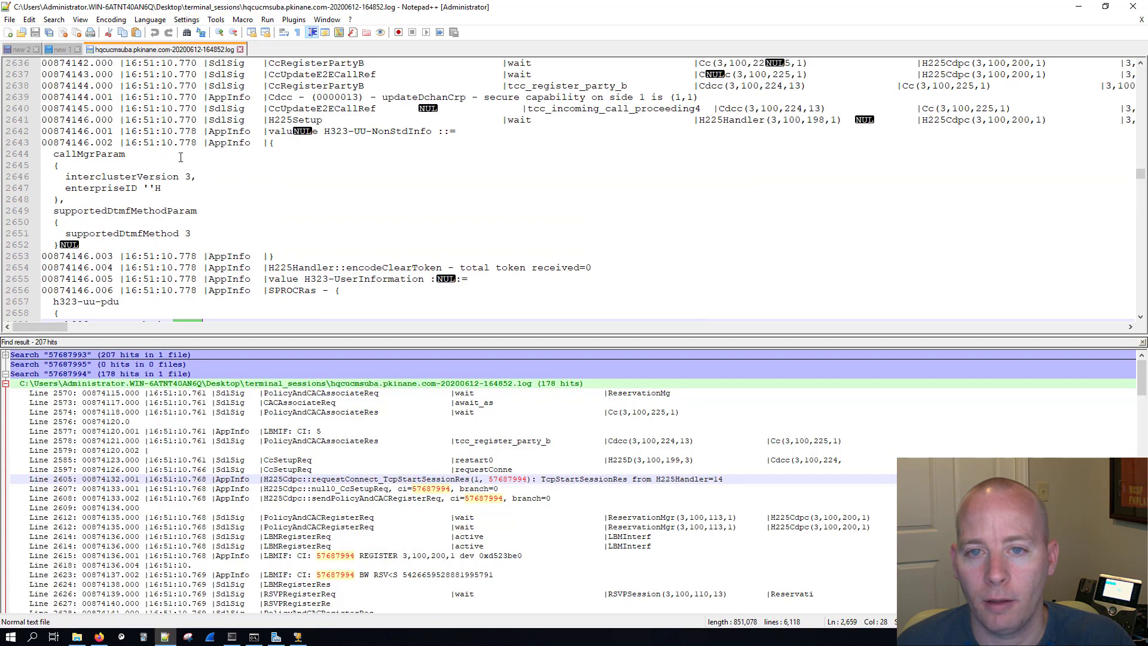
scroll(181, 159, "up", 2)
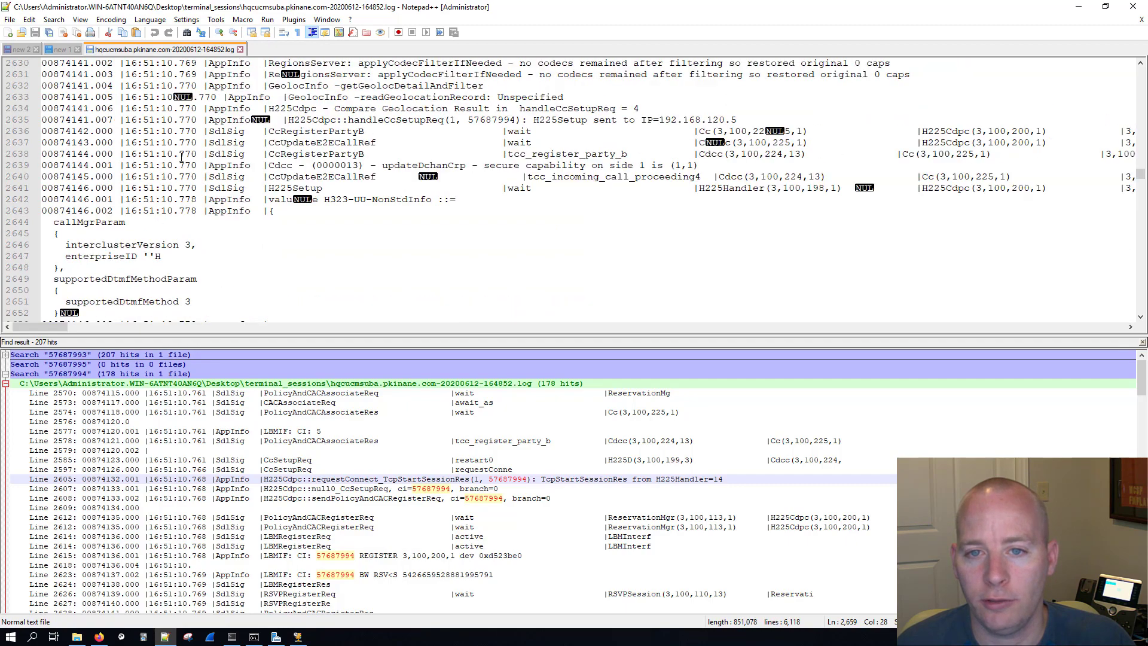
scroll(181, 157, "down", 14)
scroll(190, 140, "down", 14)
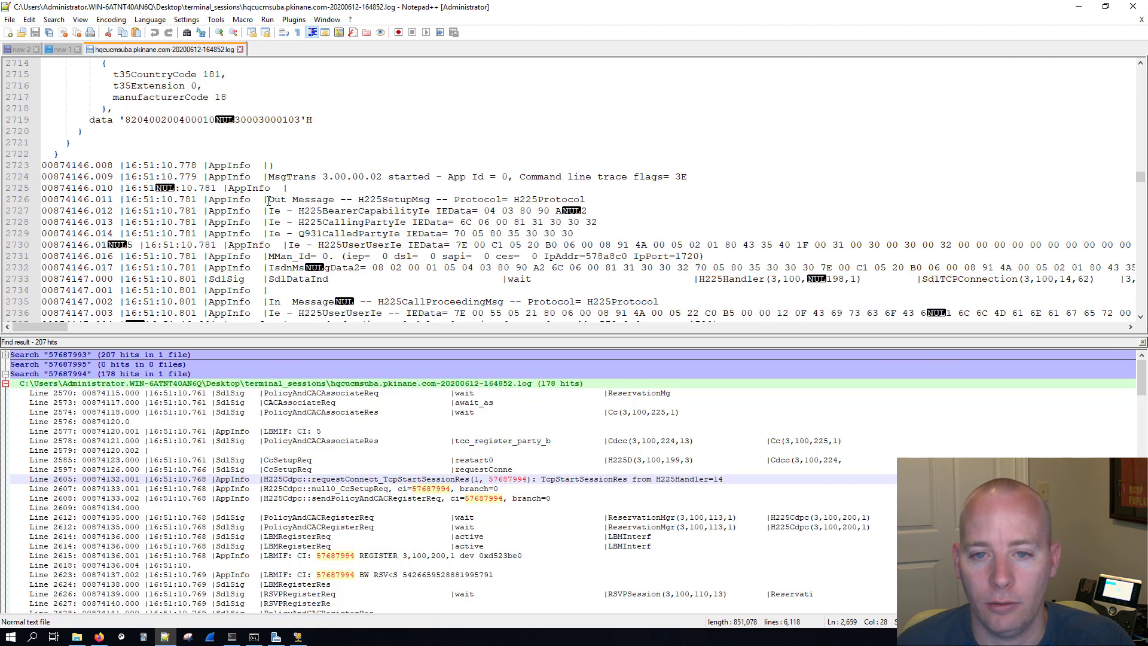
left_click_drag(269, 201, 328, 200)
left_click(373, 199)
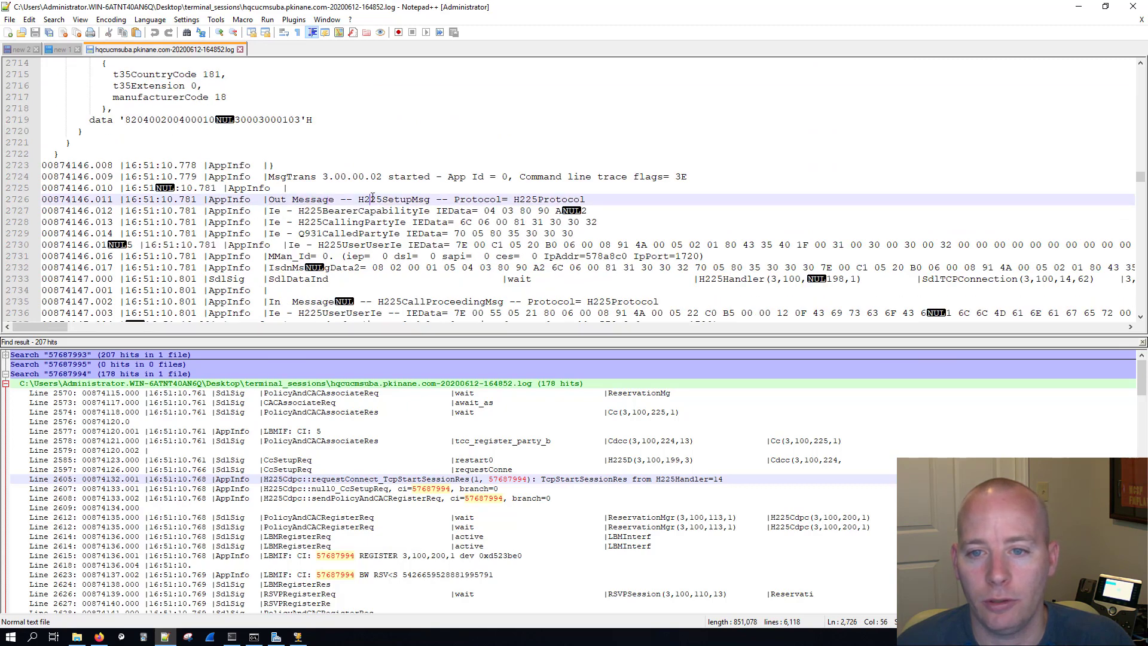
double_click(373, 199)
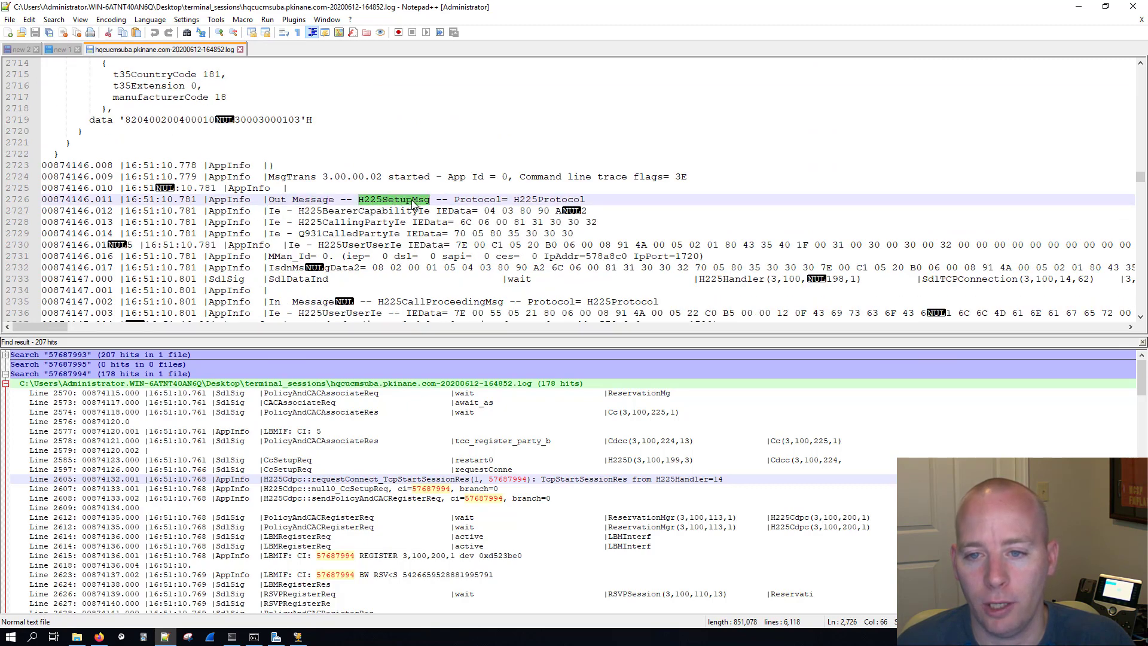
Review the outgoing setup message's fields, including its destinationAddress, and highlight the conferenceID value.
scroll(263, 170, "up", 5)
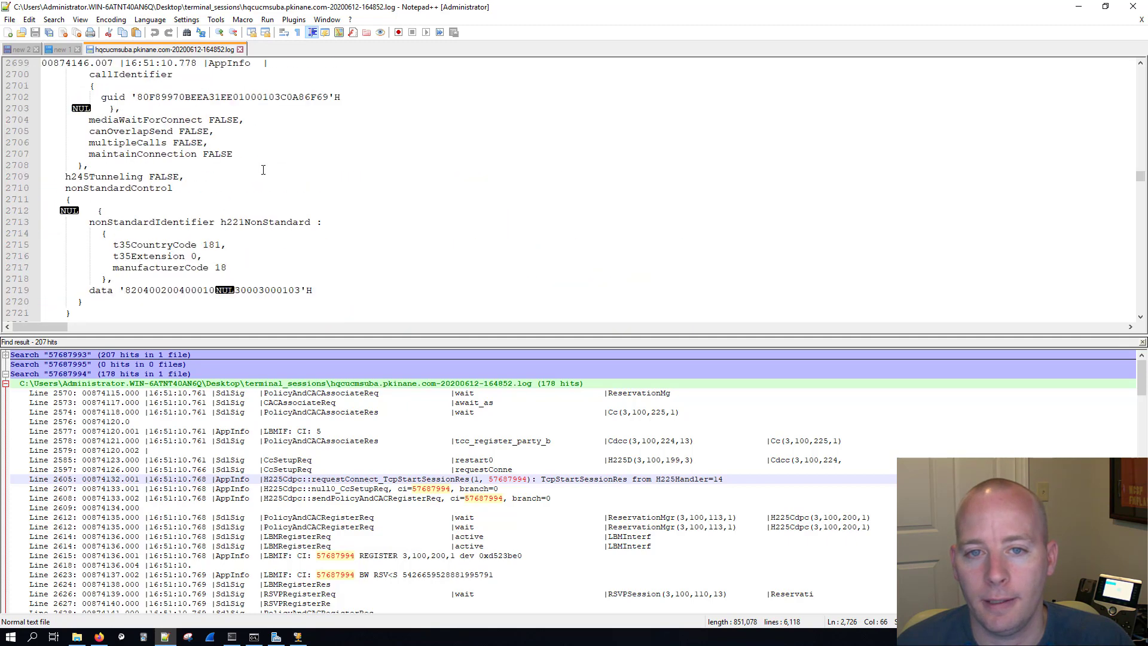
scroll(281, 166, "up", 3)
scroll(282, 167, "down", 4)
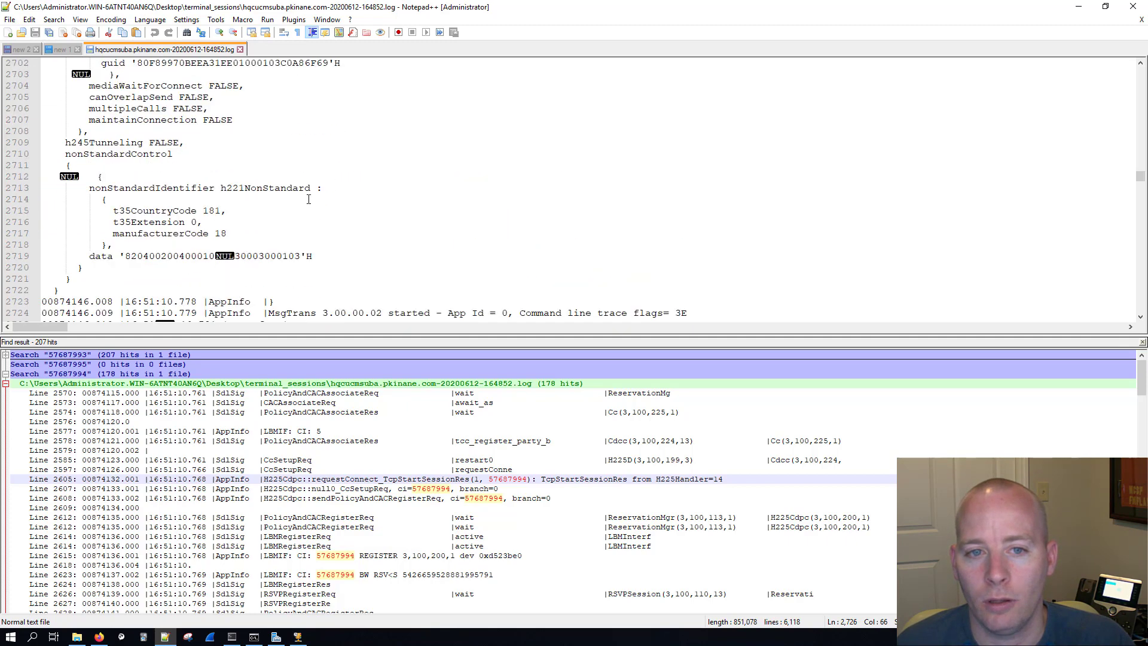
scroll(309, 199, "up", 5)
scroll(297, 197, "up", 4)
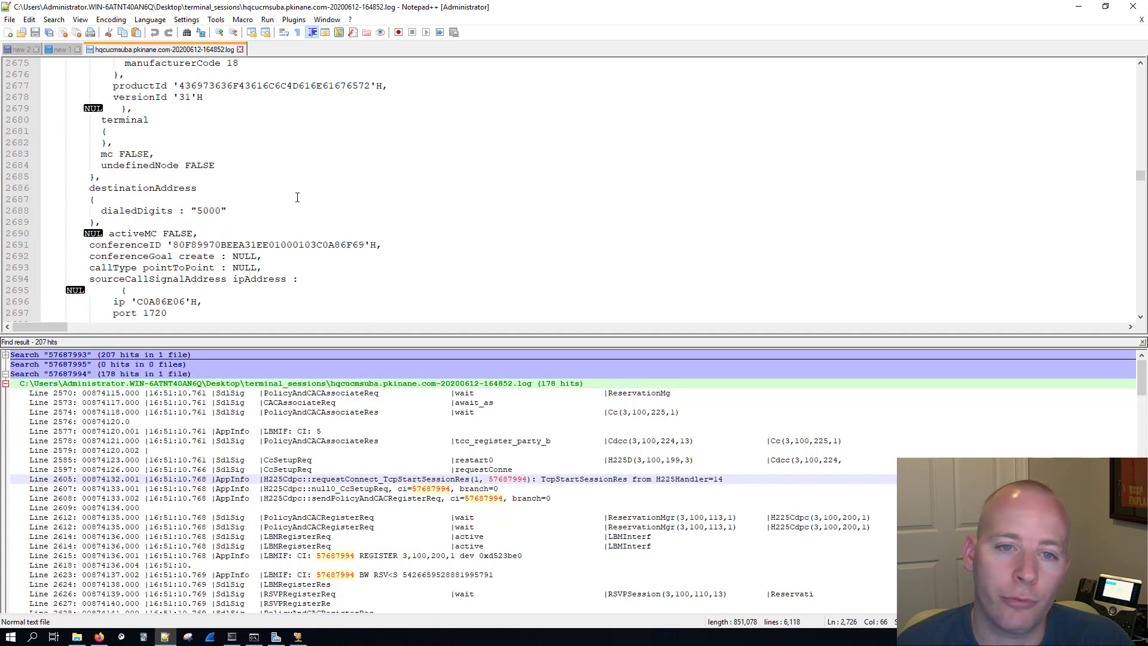
scroll(297, 197, "up", 2)
scroll(297, 197, "down", 2)
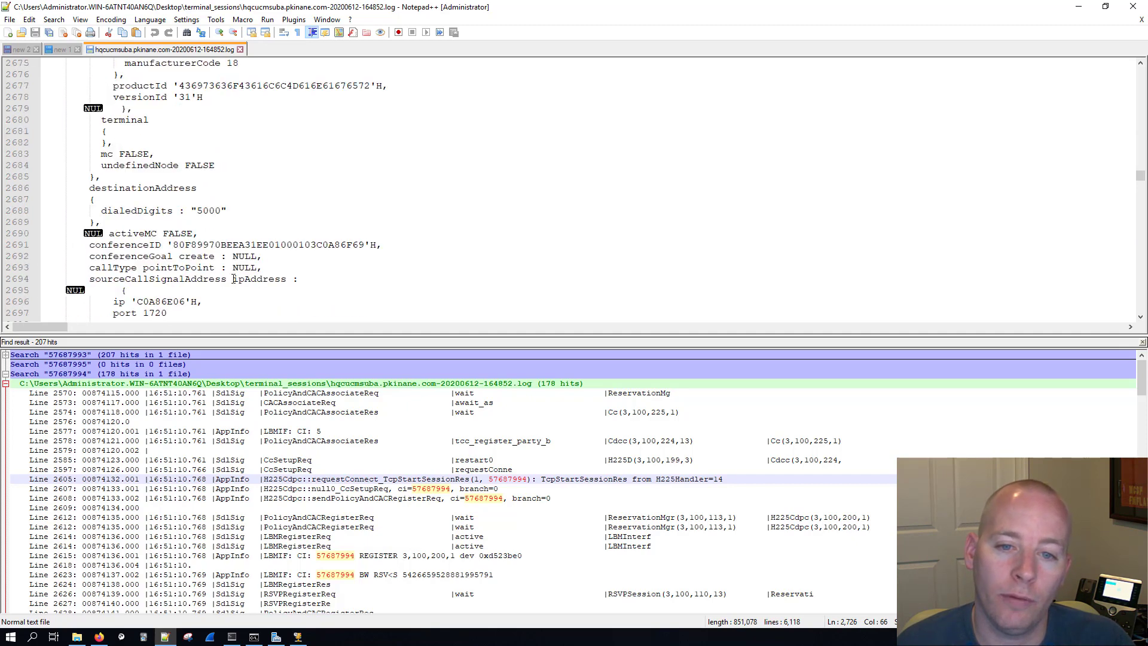
double_click(269, 245)
Search the session logs for the callIdentifier string guid '80F89970BEEA31EE01000103C0A86F69'H.
scroll(359, 233, "down", 4)
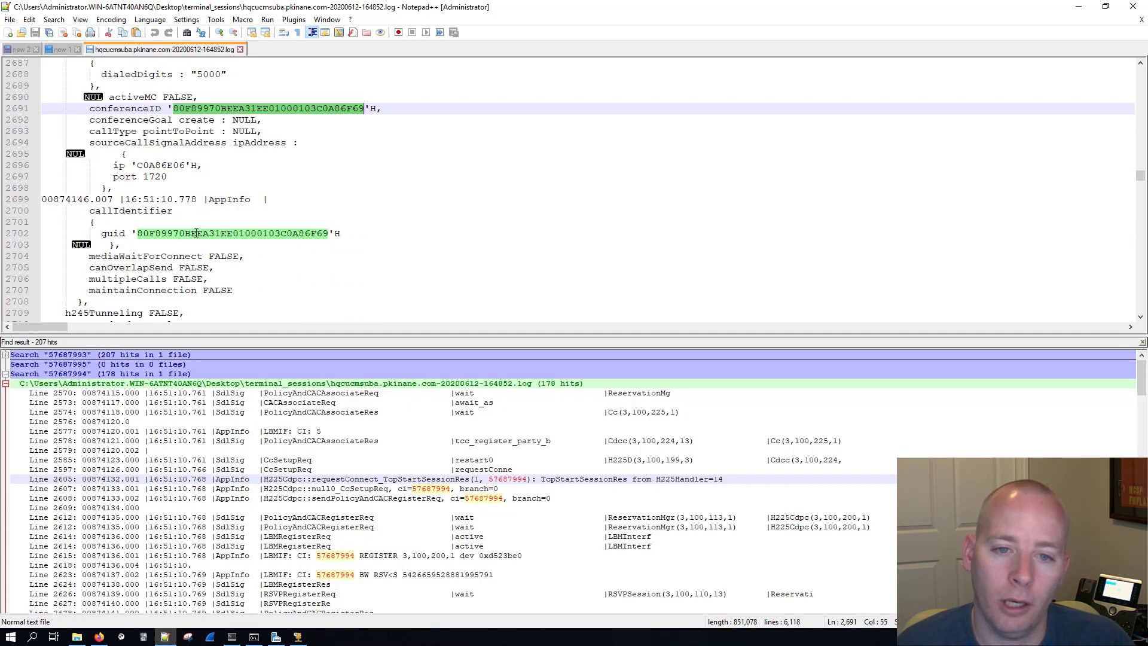
left_click(149, 234)
left_click_drag(101, 234, 342, 235)
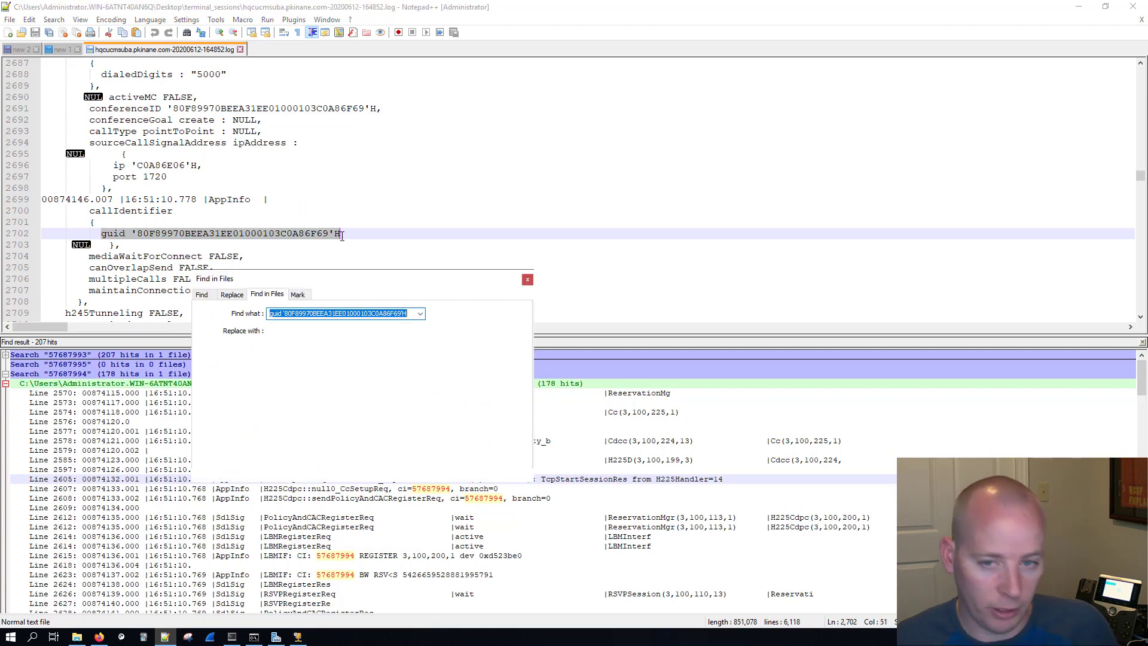
key("ctrl+shift+f")
left_click(467, 312)
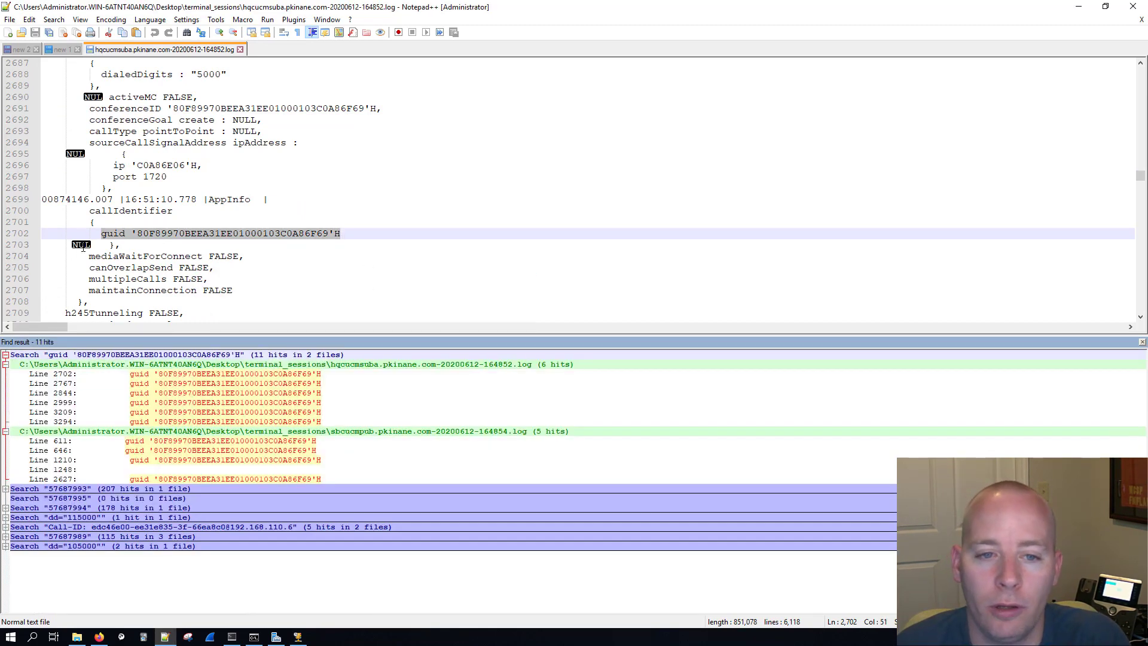
Go to the HQ log's guid hit on line 2767 and highlight the H225CallProceedingMsg In Message entry above it.
left_click(296, 375)
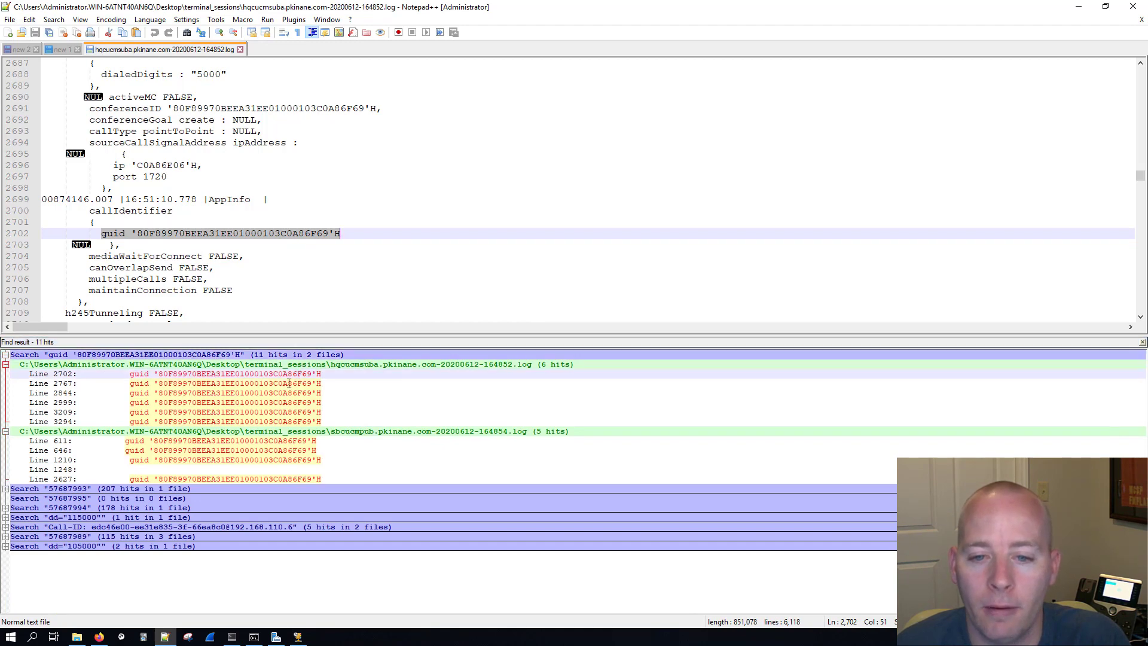
double_click(290, 384)
scroll(242, 237, "up", 9)
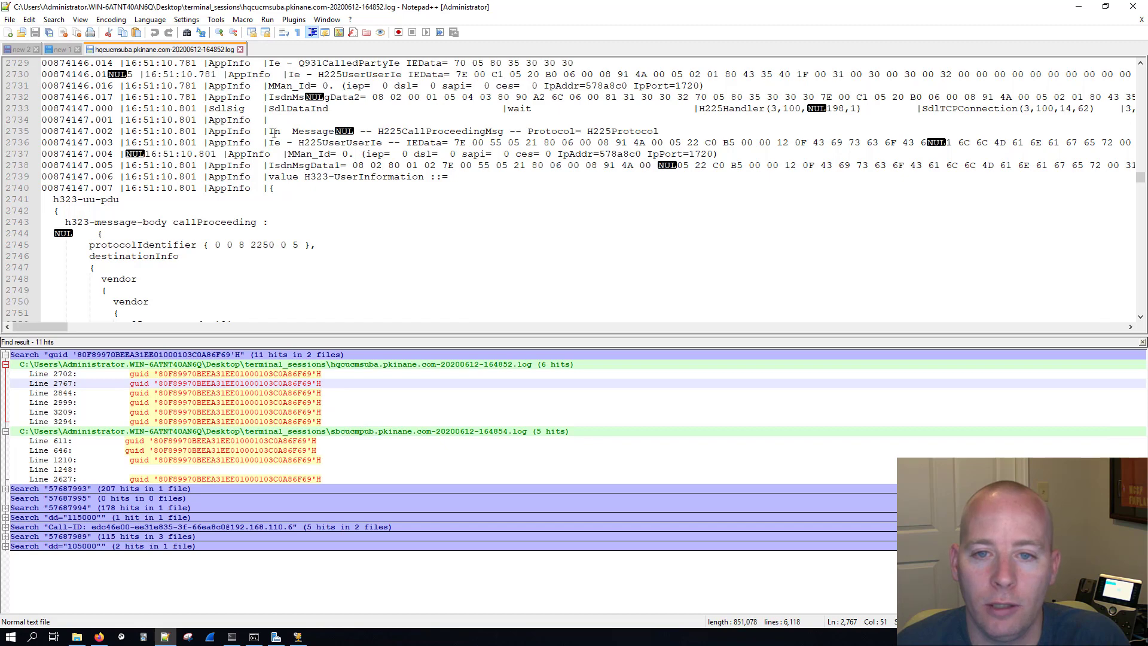
left_click_drag(269, 131, 334, 132)
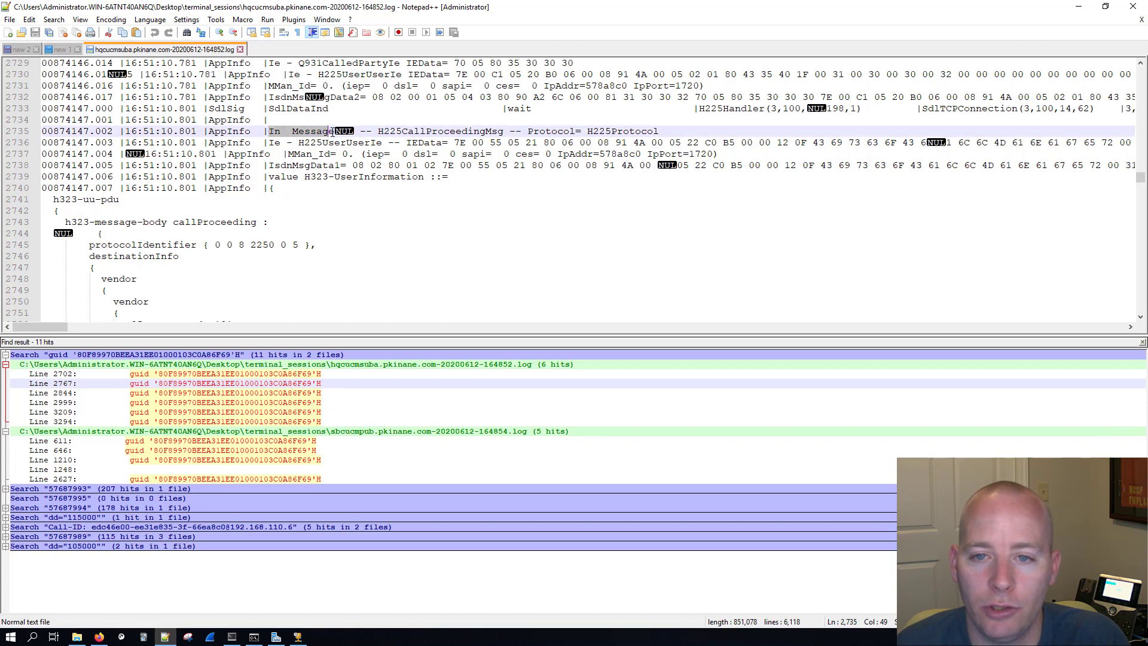
double_click(462, 132)
Go to the guid hit on line 2844 and highlight AlertMsg in the In Message entry above it.
double_click(298, 393)
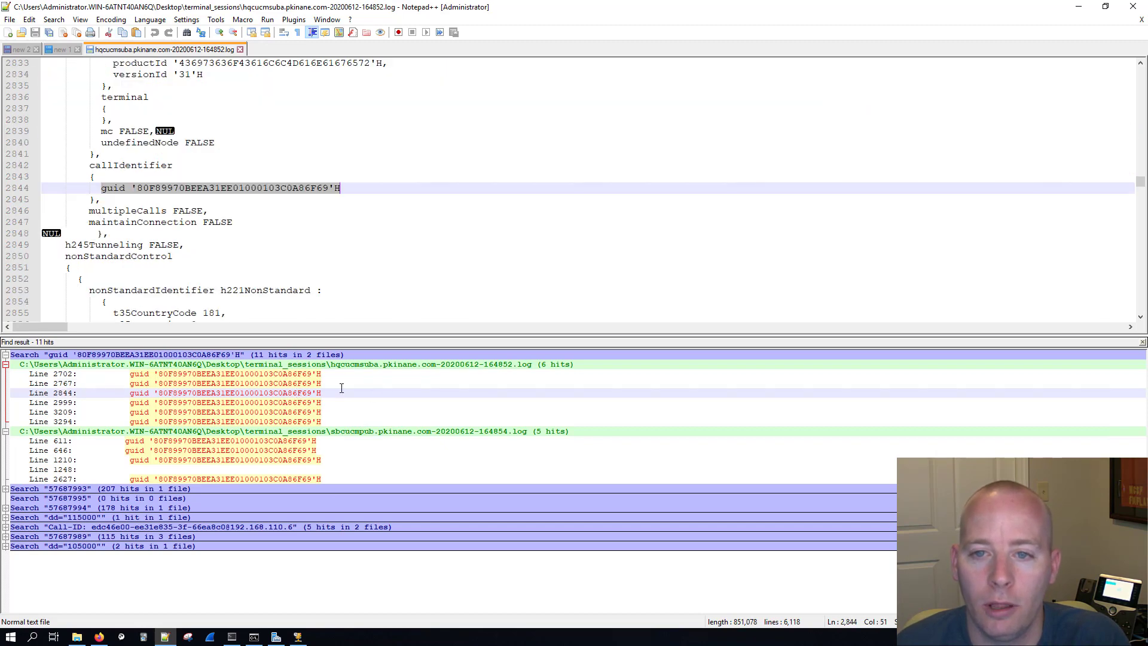
scroll(249, 191, "up", 6)
scroll(248, 192, "up", 3)
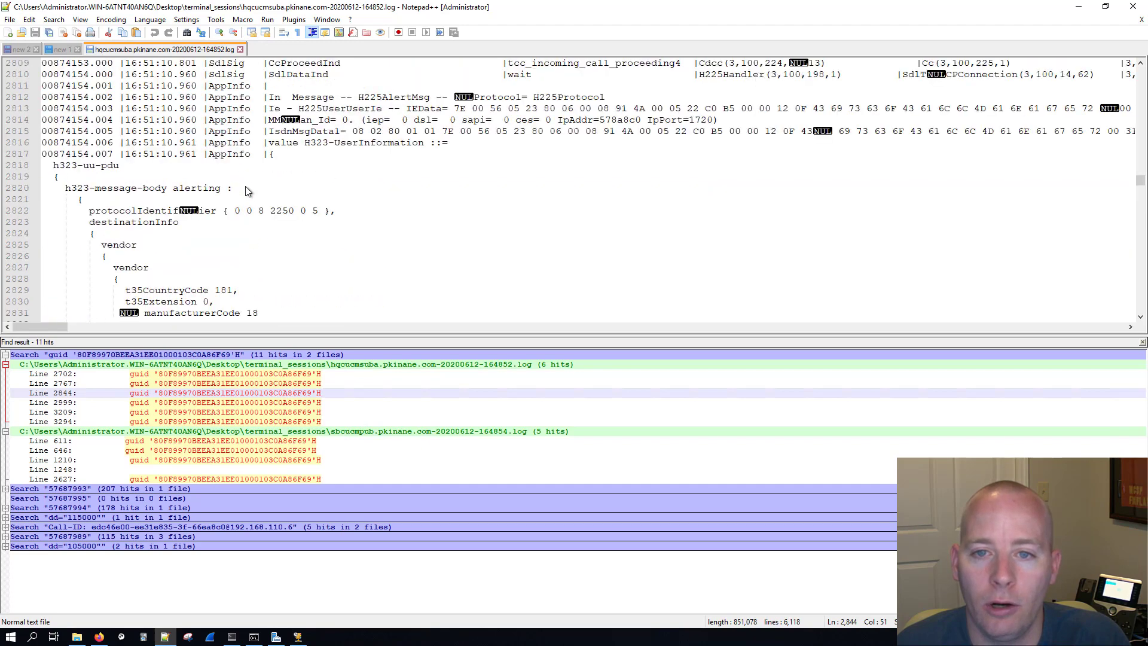
left_click_drag(269, 131, 427, 130)
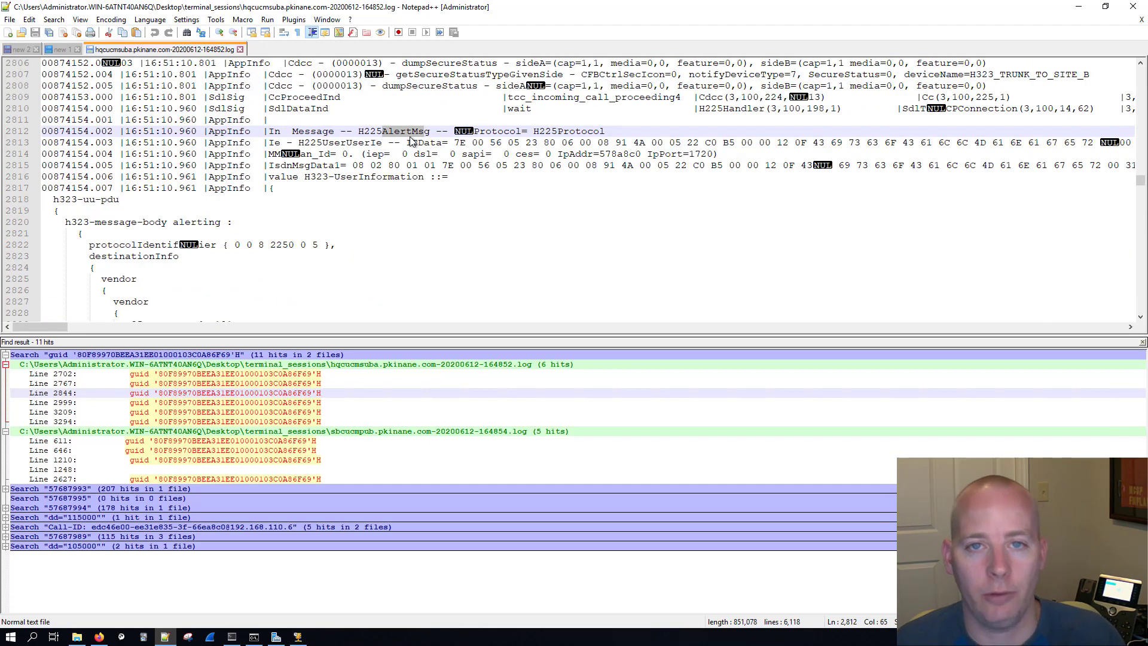
Go to the guid hit on line 2999, highlight the notify message type and review the H225Notify signals below it.
left_click(245, 402)
double_click(246, 402)
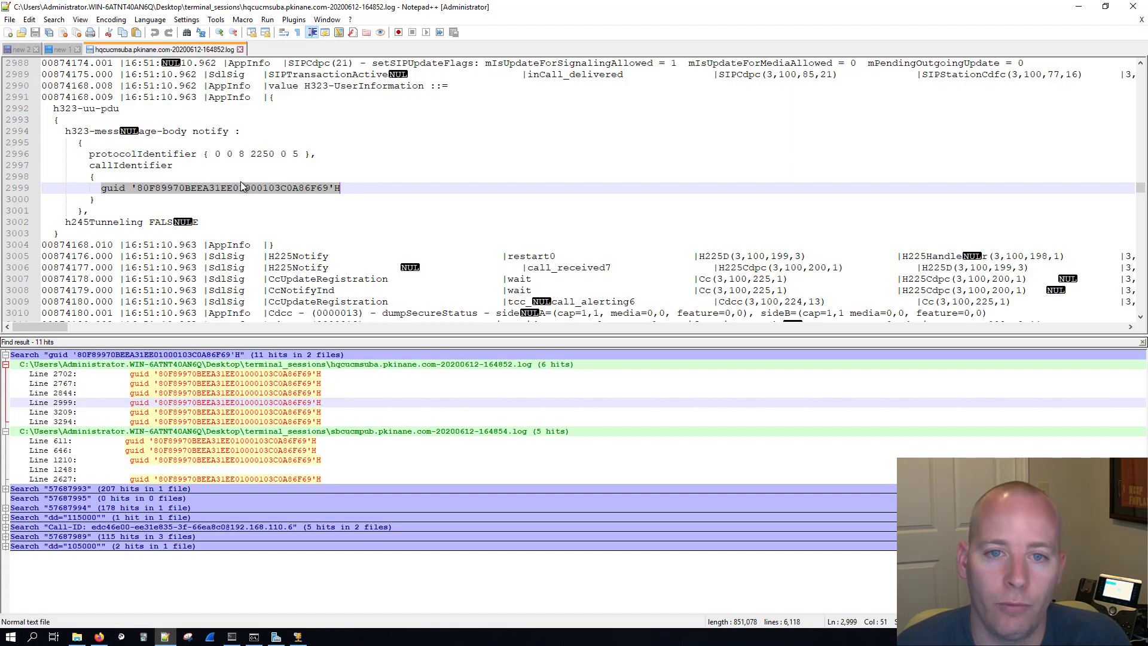
scroll(240, 181, "up", 3)
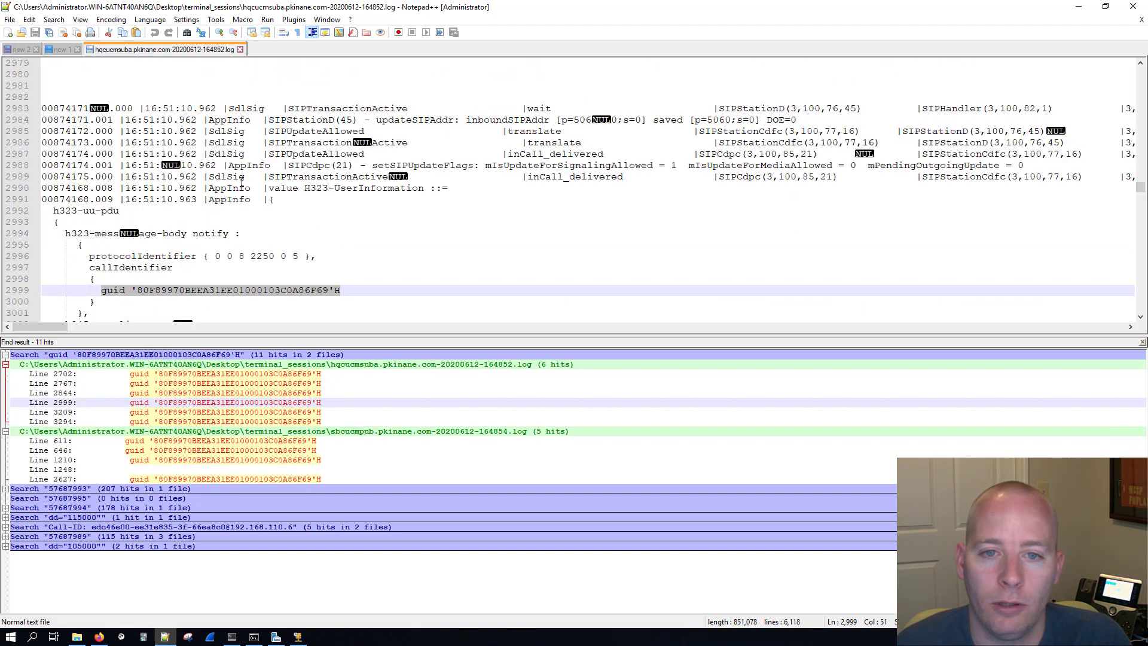
scroll(241, 181, "up", 1)
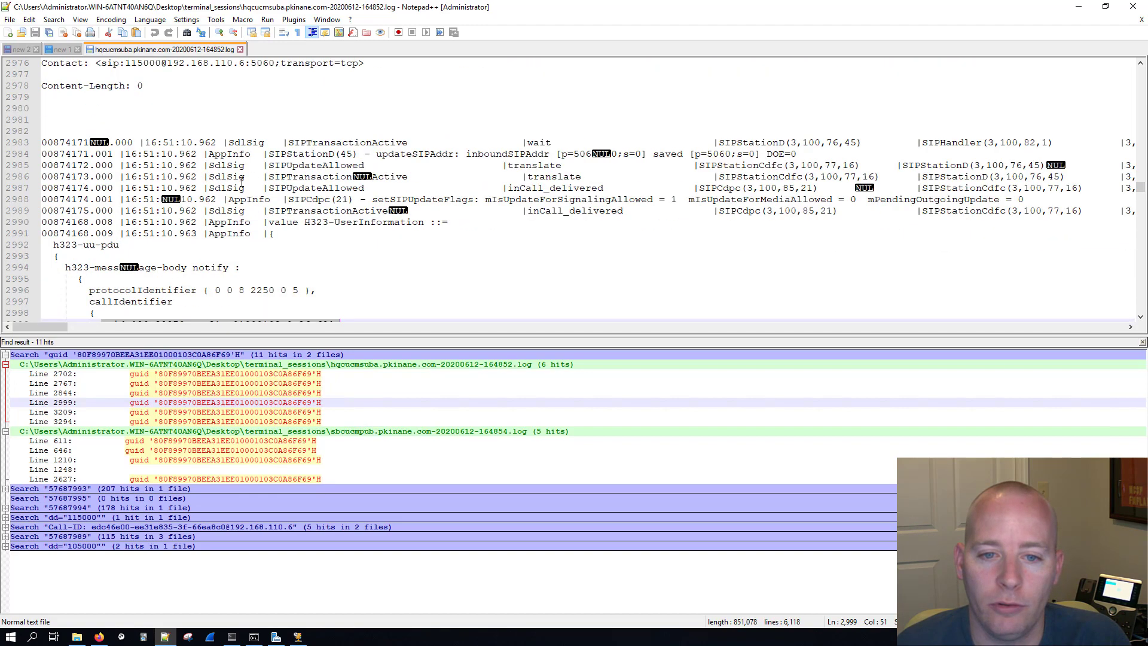
double_click(210, 267)
scroll(307, 205, "down", 6)
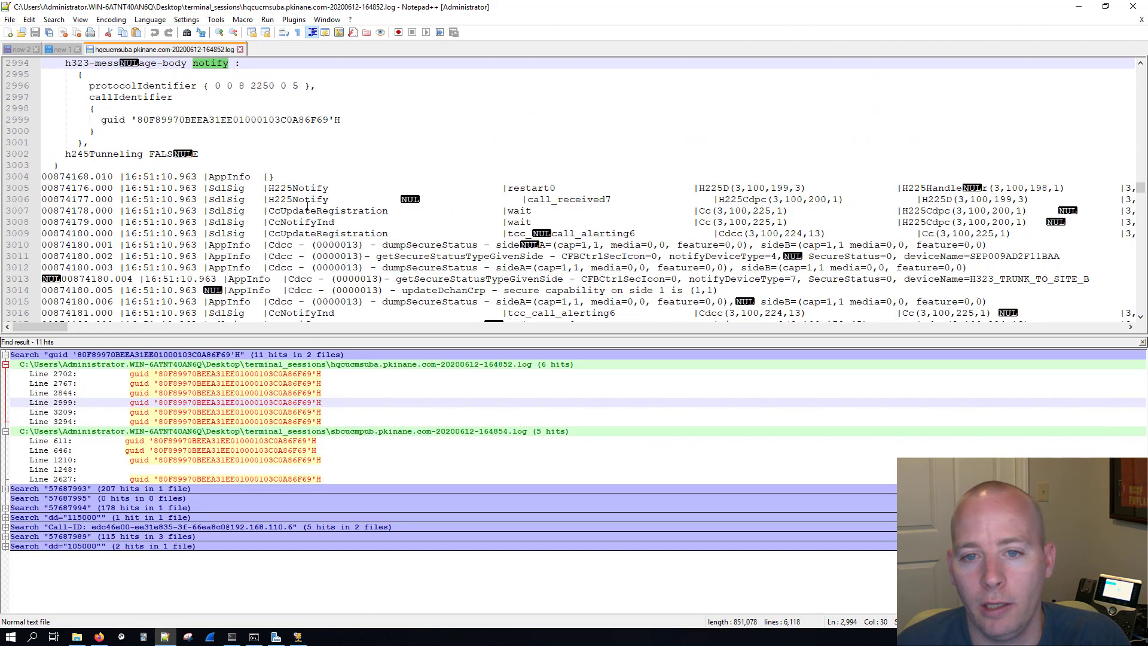
scroll(324, 244, "down", 3)
Trace the notify message back up the log and highlight its In Message -- H225NotifyMsg entry.
scroll(323, 242, "up", 8)
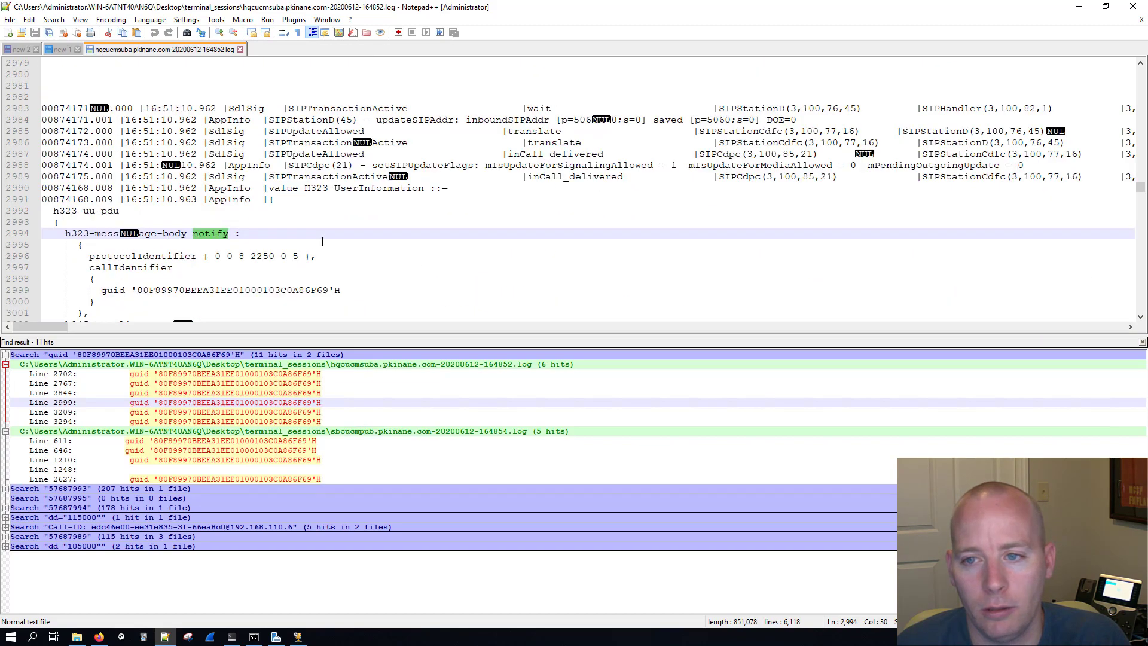
scroll(322, 242, "up", 17)
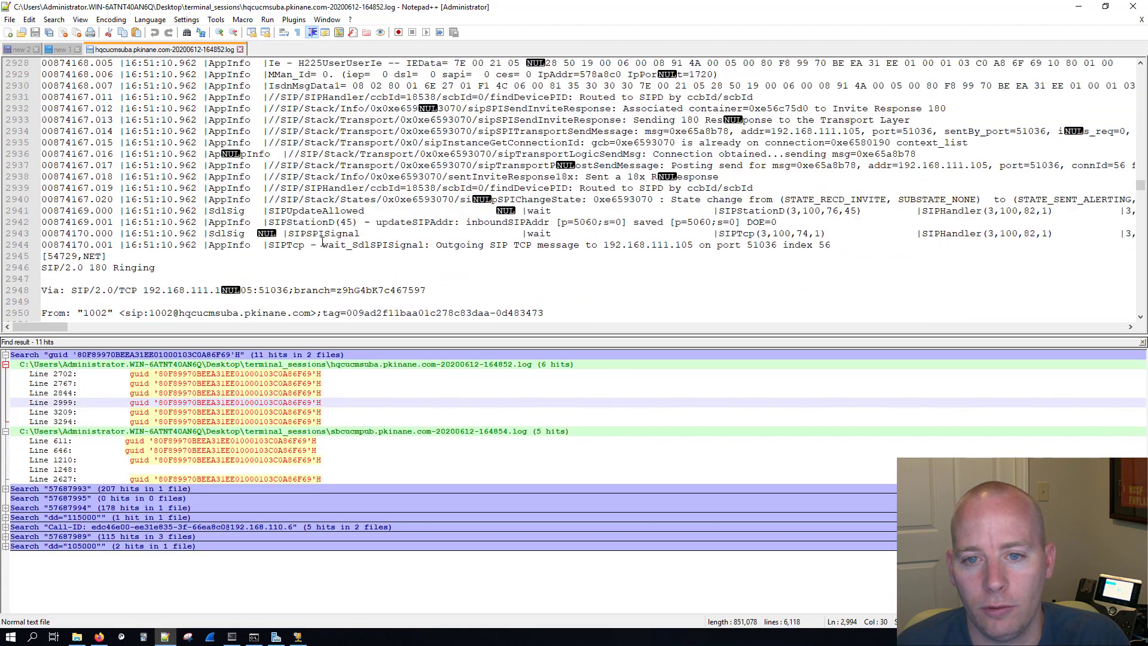
scroll(322, 242, "up", 2)
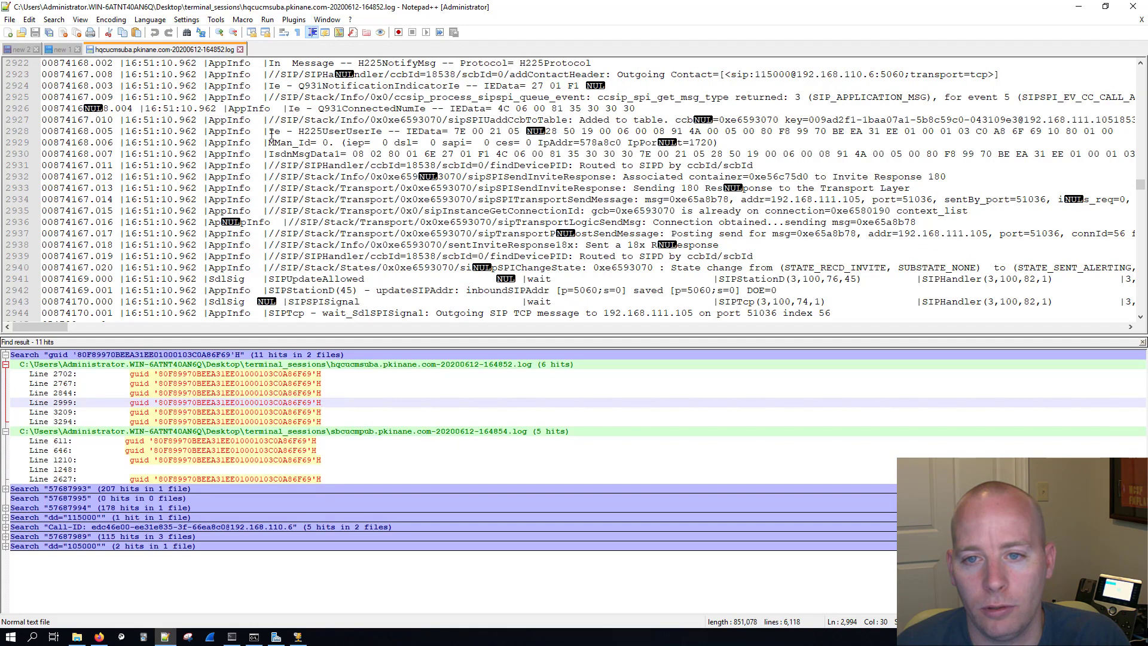
scroll(300, 140, "up", 1)
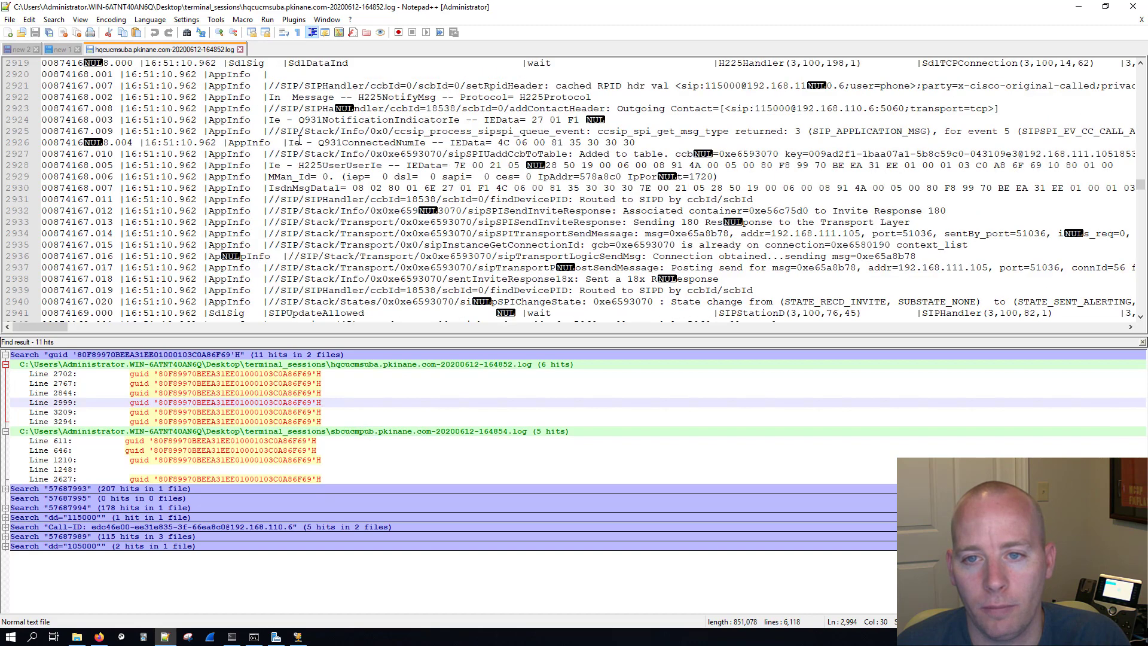
left_click_drag(268, 97, 441, 97)
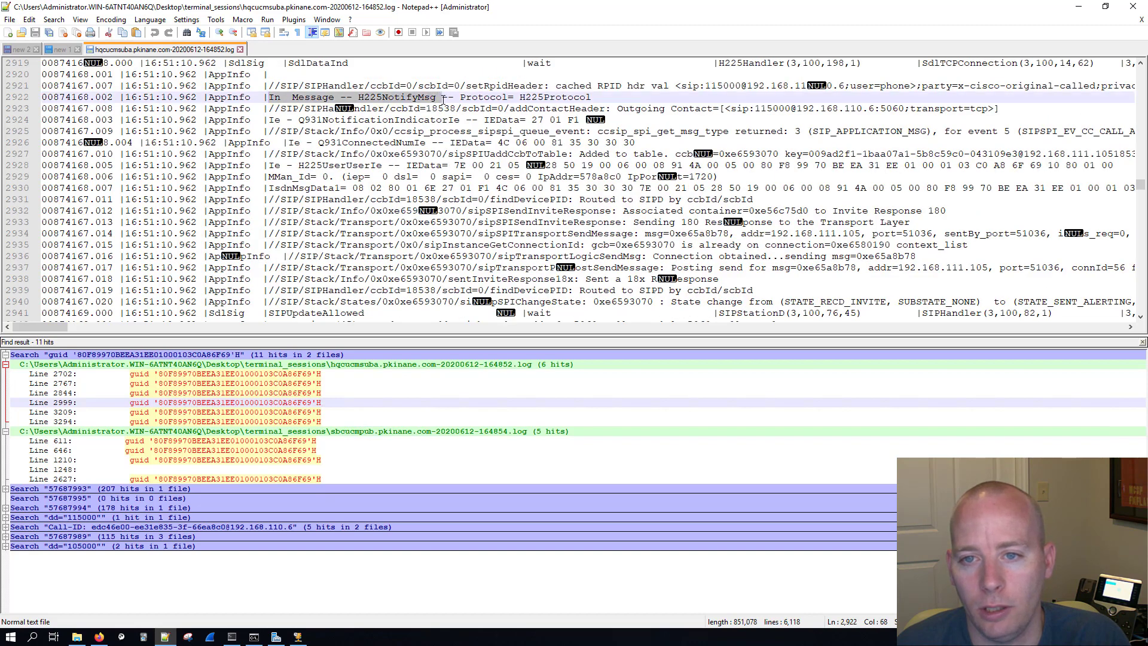
Go to the guid hit on line 3209 and highlight the connect message type and its H225ConnectMsg In Message entry.
double_click(406, 412)
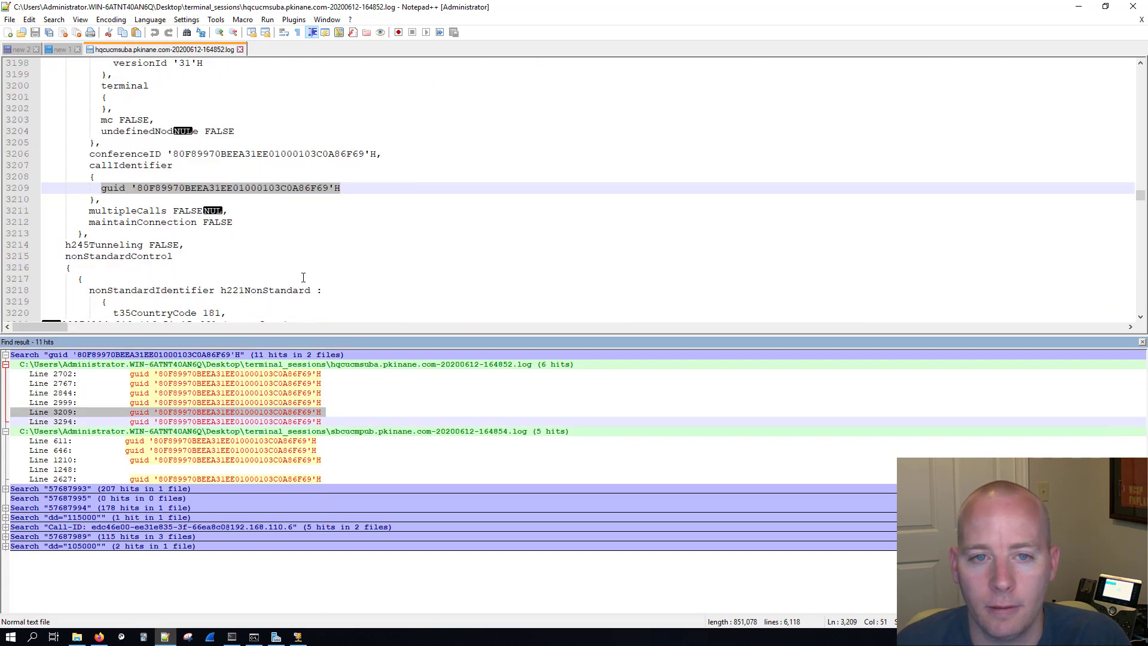
scroll(289, 215, "up", 4)
scroll(289, 215, "up", 6)
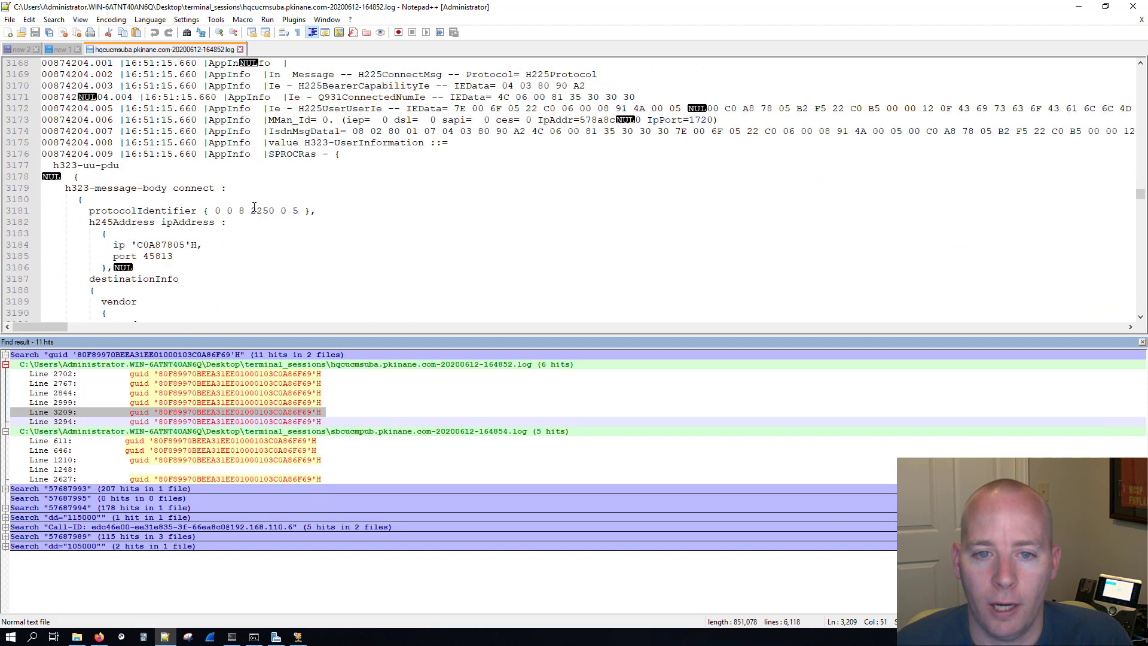
double_click(194, 187)
scroll(282, 172, "up", 2)
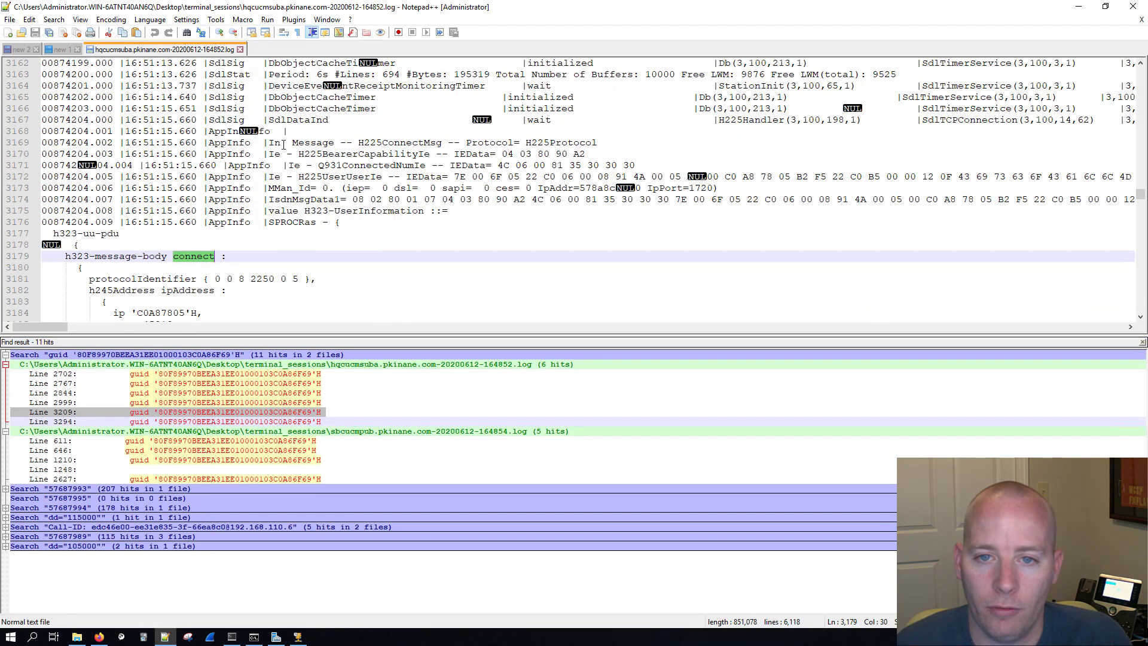
left_click_drag(270, 144, 425, 143)
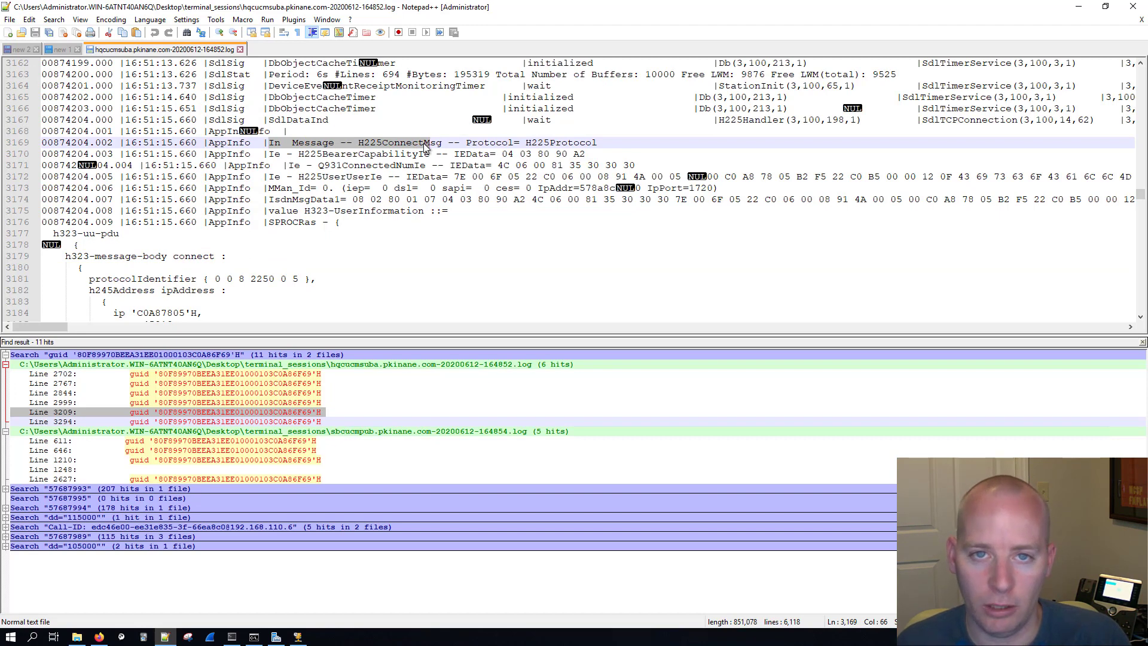
Highlight the h245Address ipAddress field in the connect message, along with its hexadecimal IP value and port number.
scroll(312, 254, "down", 1)
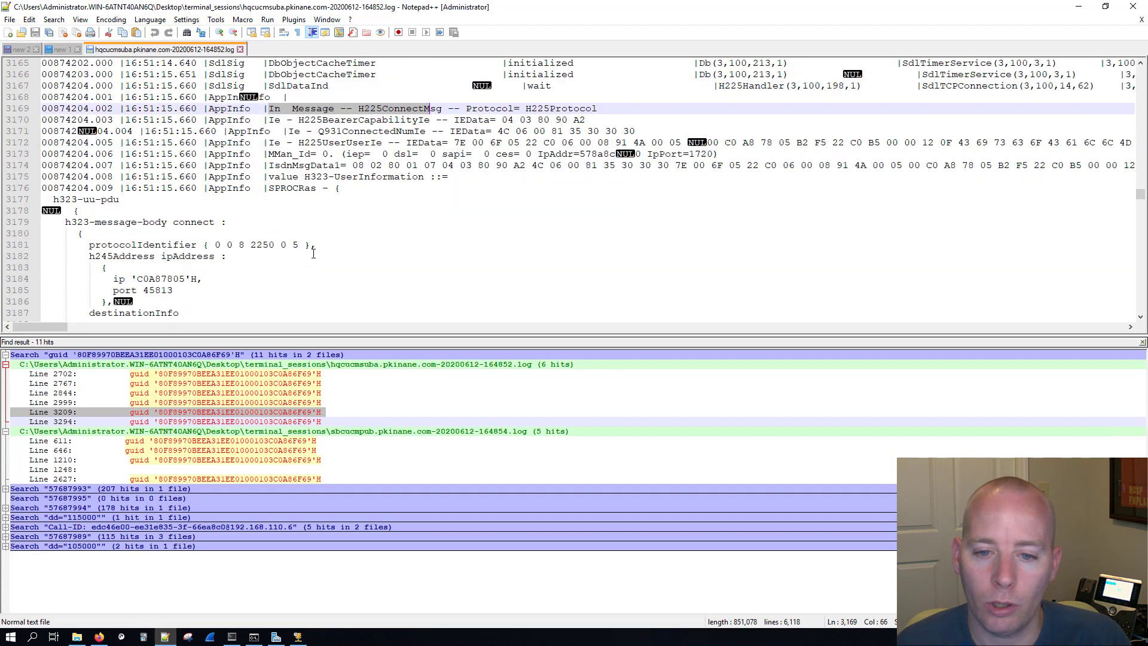
scroll(314, 251, "down", 2)
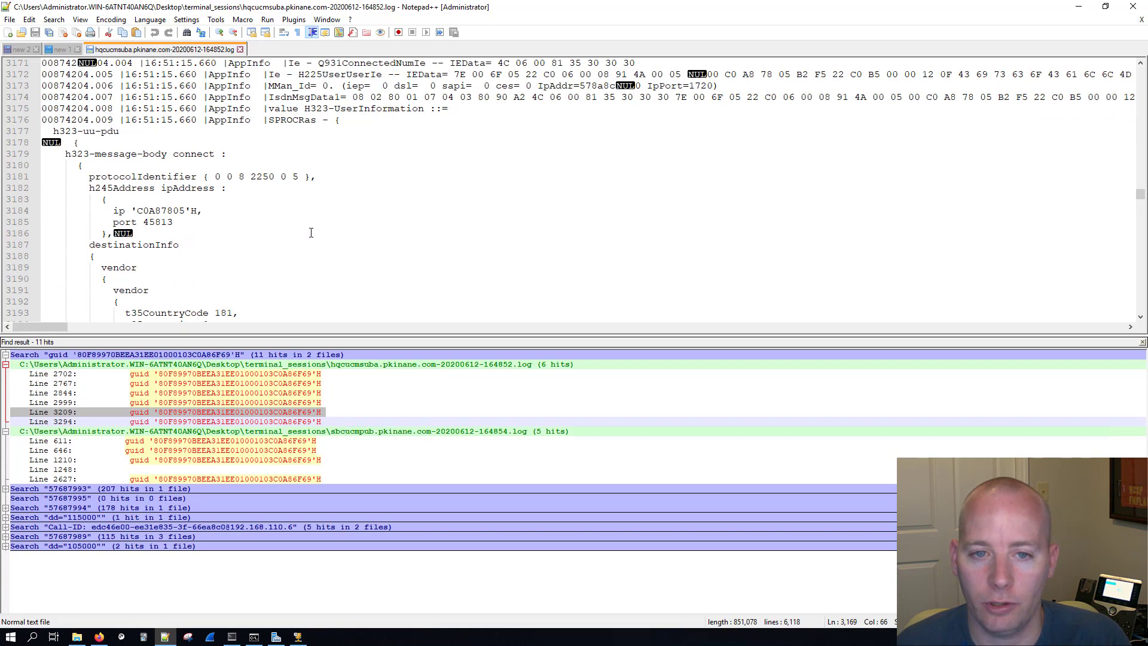
left_click_drag(93, 193, 224, 191)
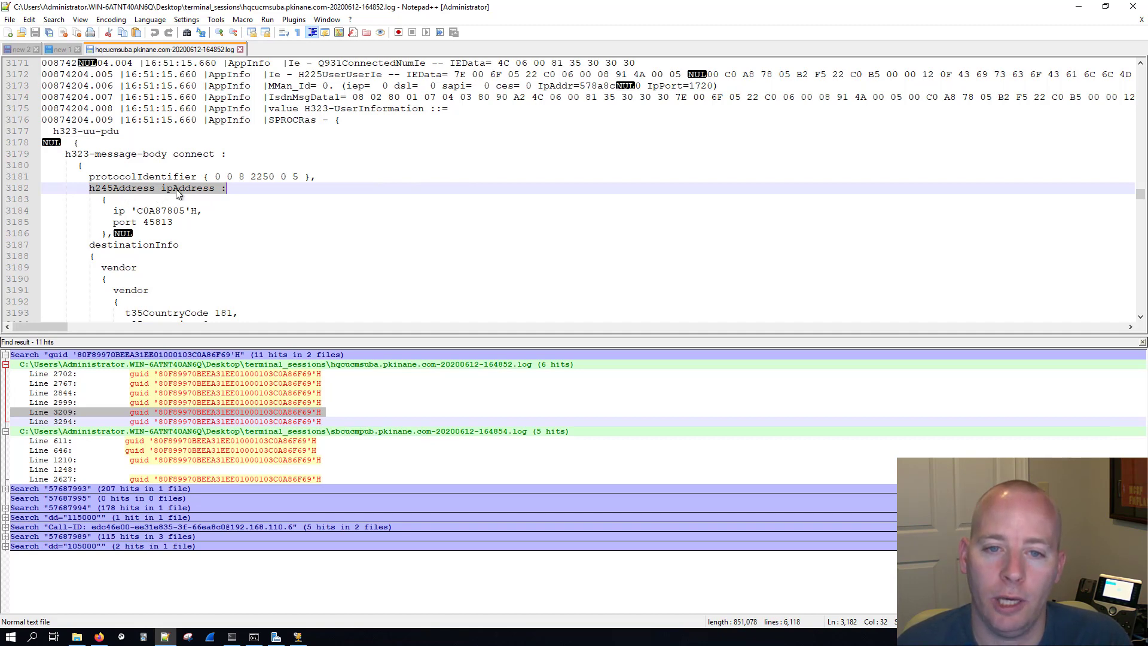
double_click(160, 210)
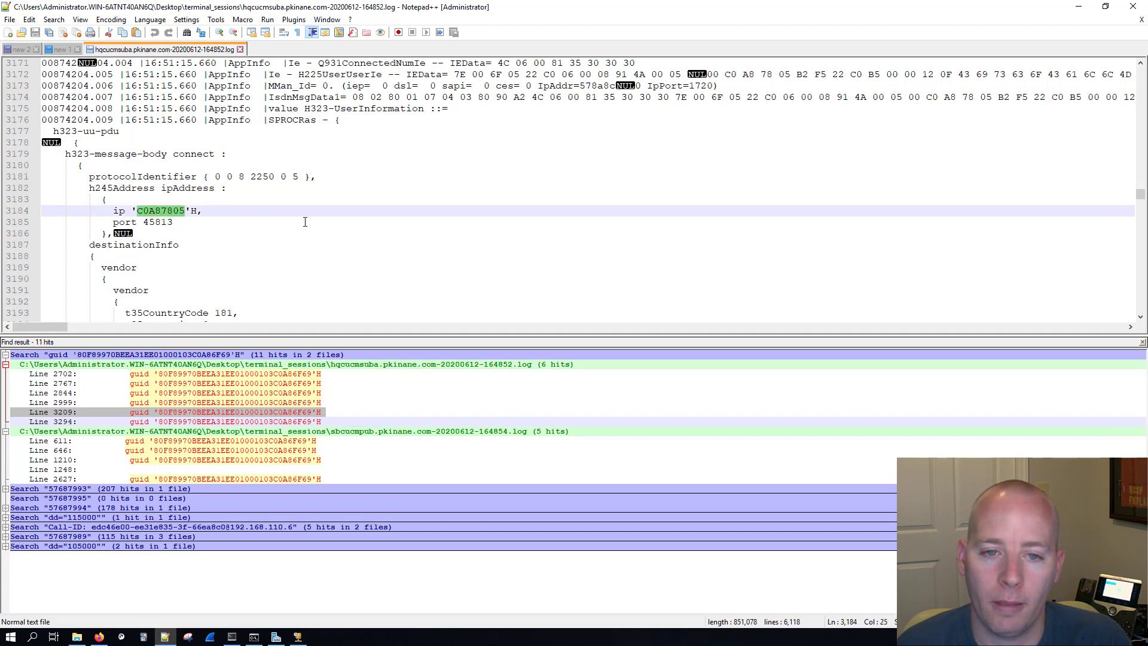
left_click(182, 222)
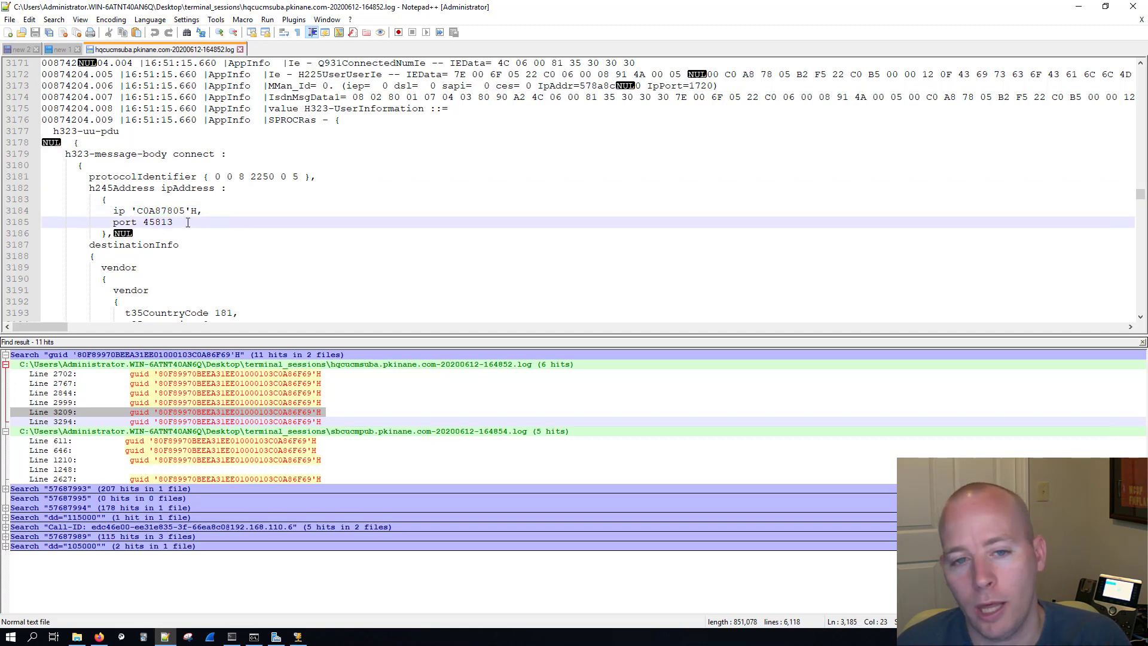
double_click(158, 223)
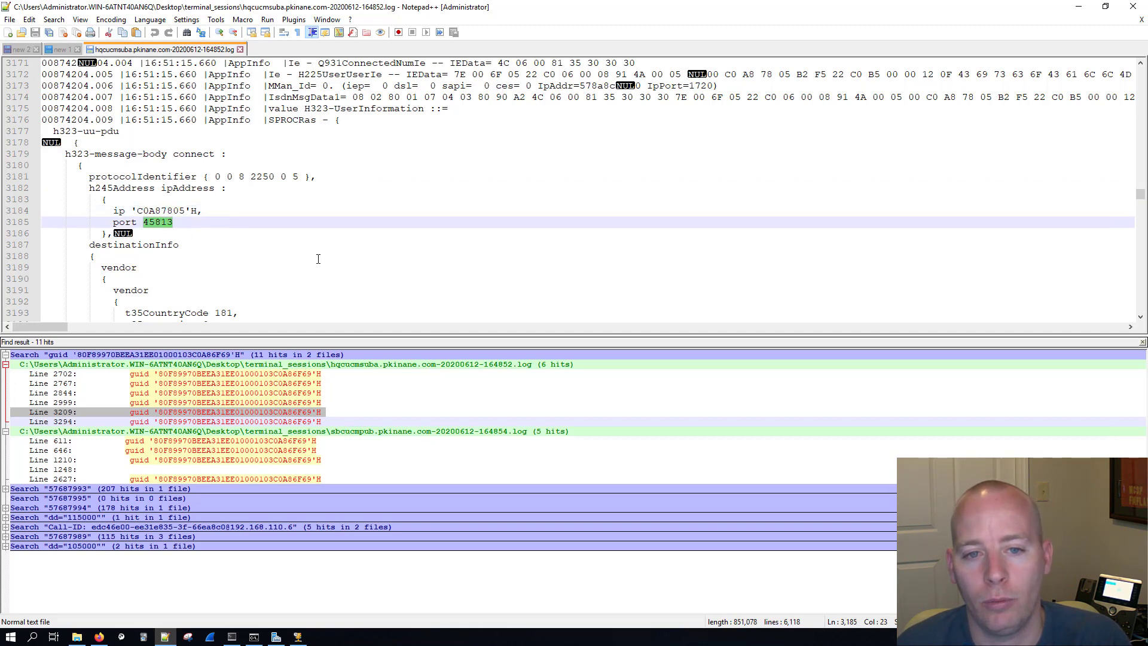
Review the connect message's remaining fields through nonStandardControl and go to the last HQ guid hit on line 3294.
scroll(317, 254, "down", 4)
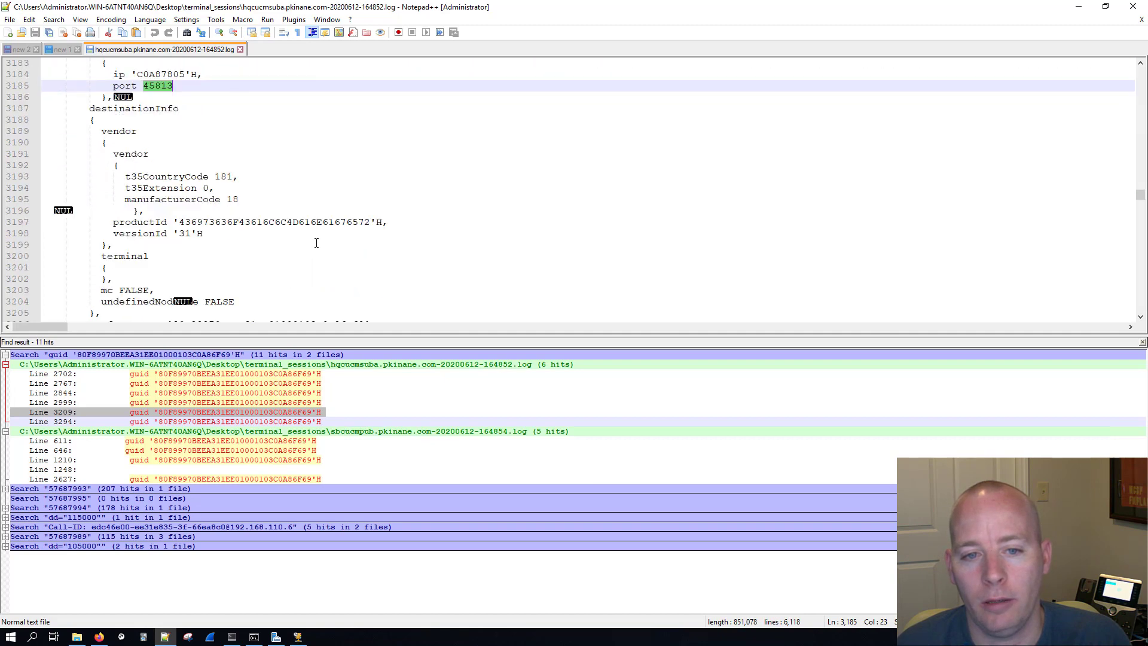
scroll(316, 242, "down", 4)
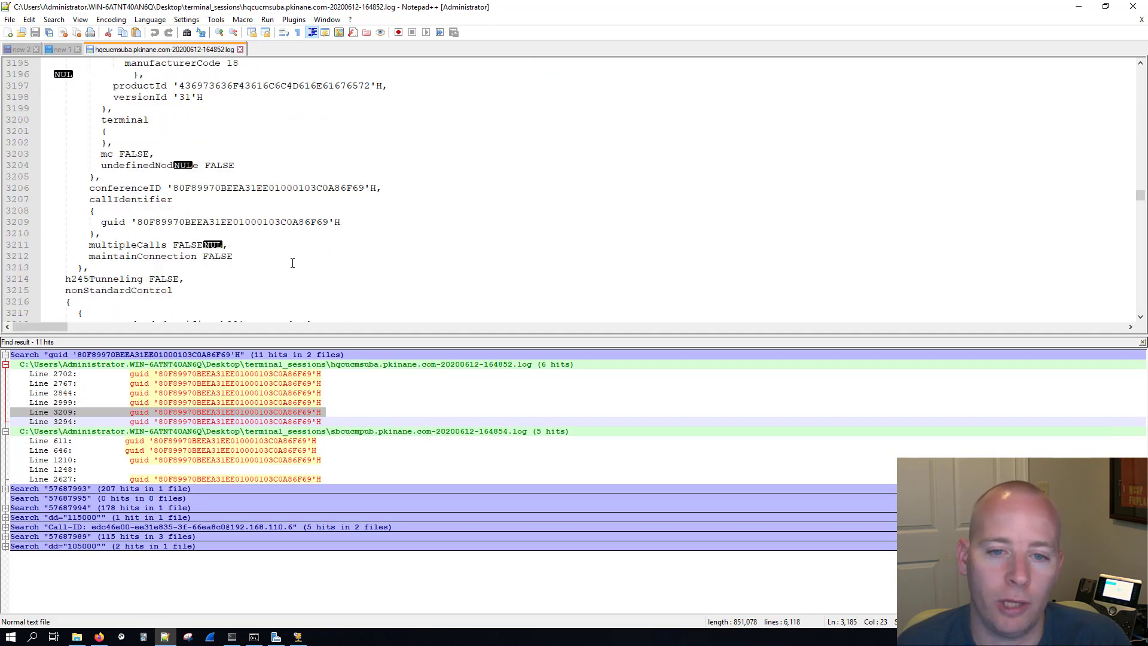
scroll(292, 264, "down", 5)
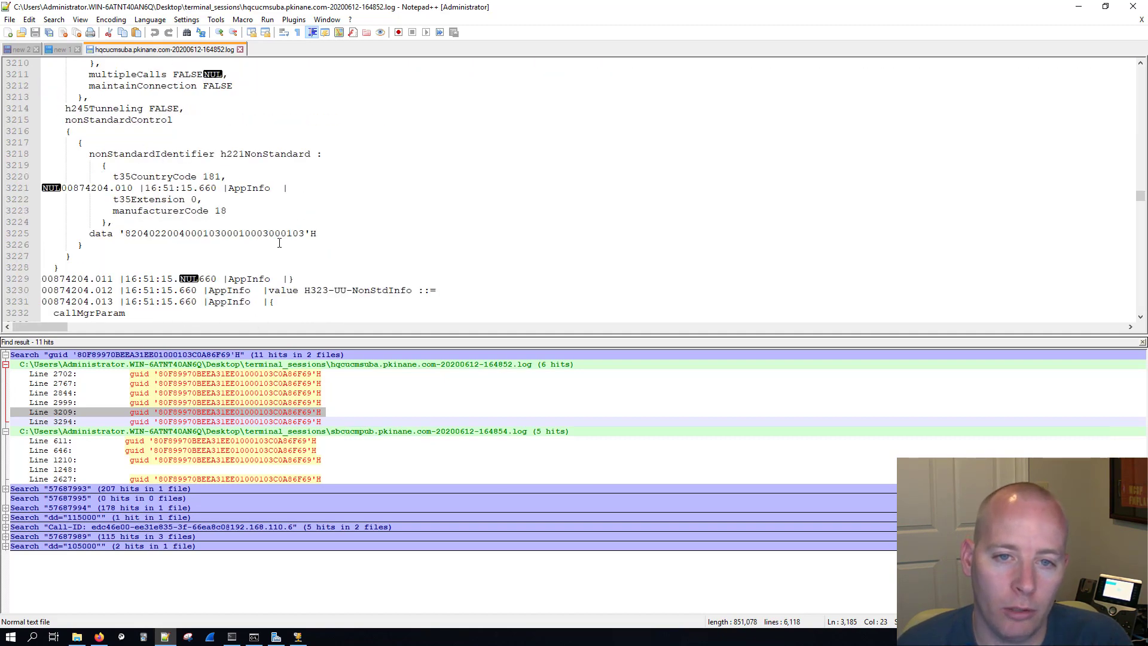
scroll(279, 241, "up", 1)
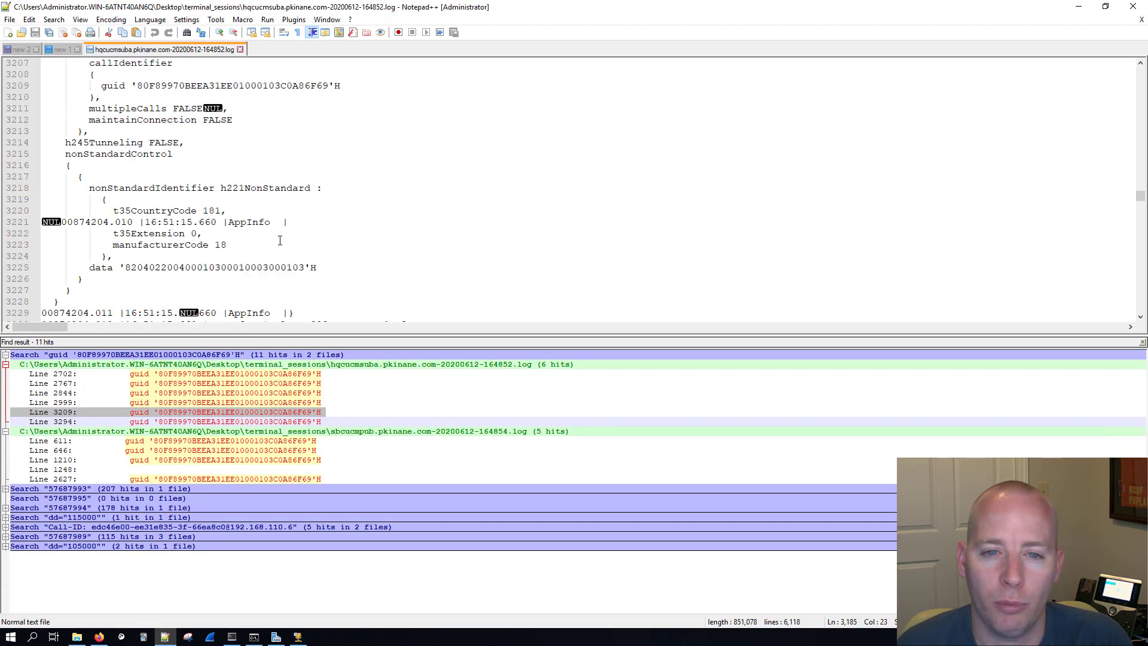
double_click(268, 422)
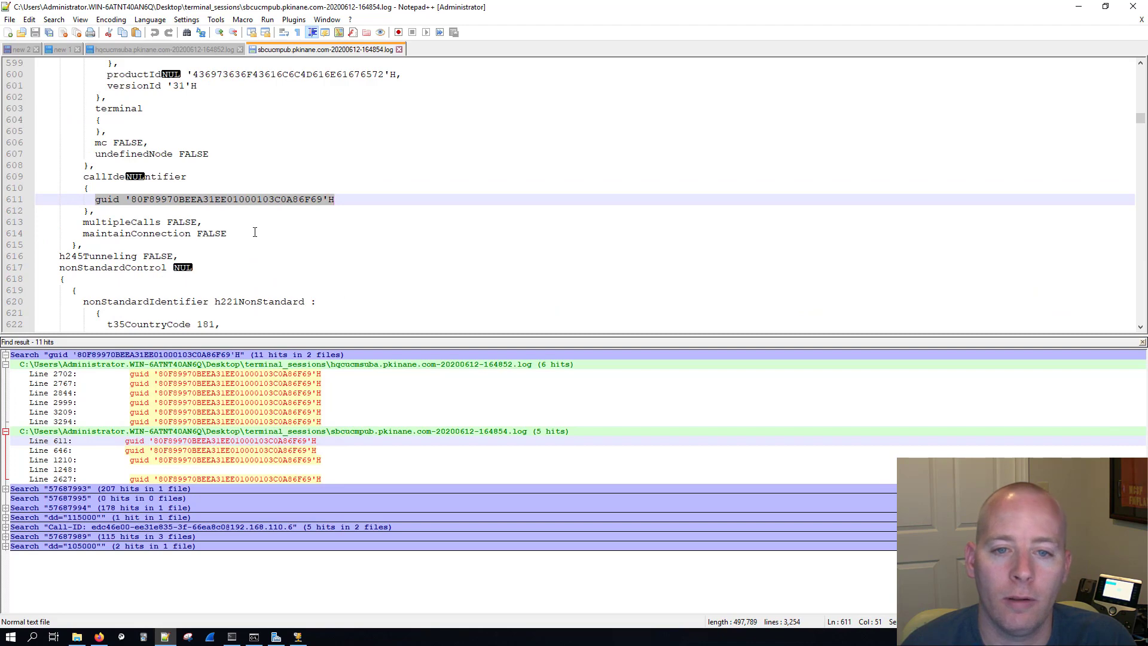
Examine the message types at the Site B log's guid hits on lines 611, 646, 1248 and 2627.
scroll(343, 169, "up", 4)
scroll(343, 169, "up", 2)
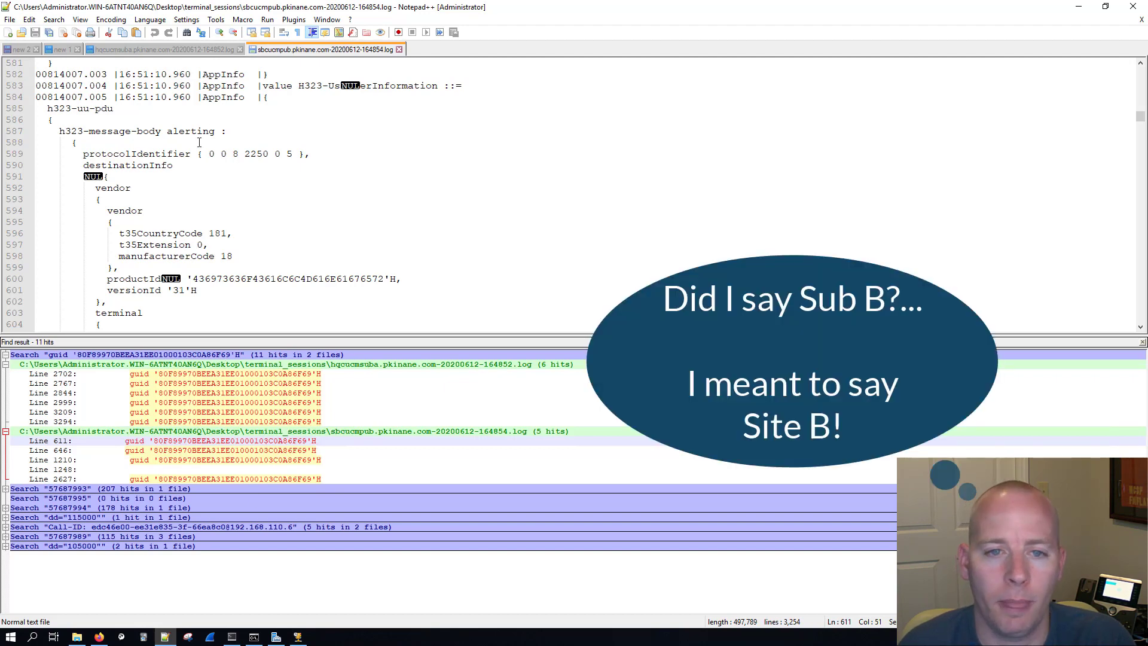
double_click(222, 450)
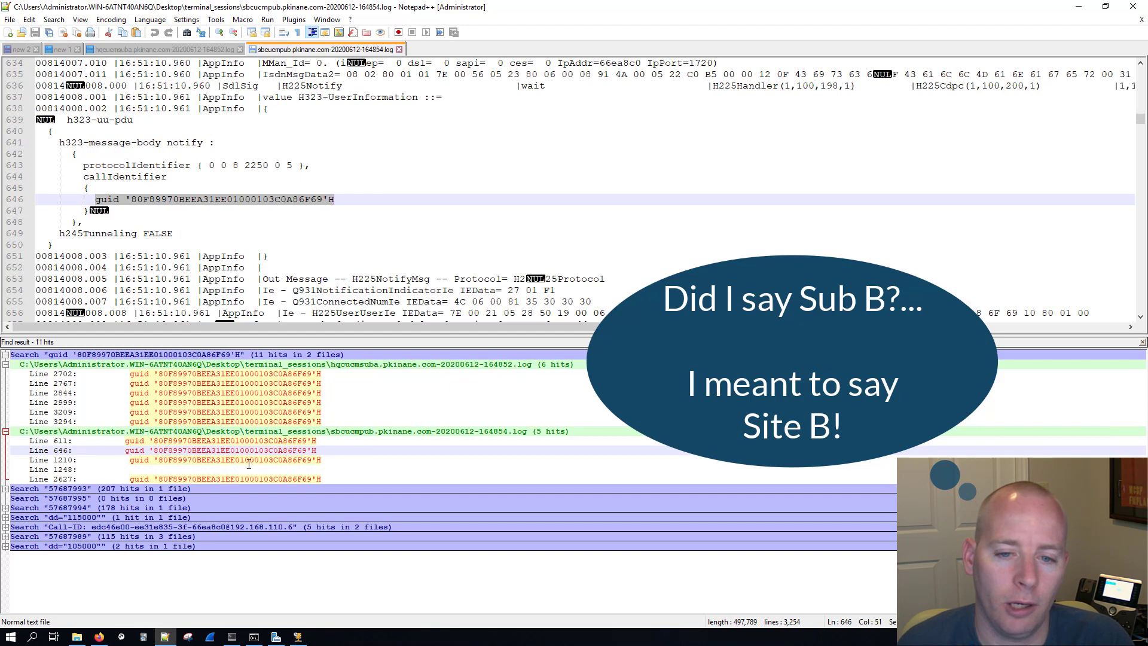
double_click(248, 469)
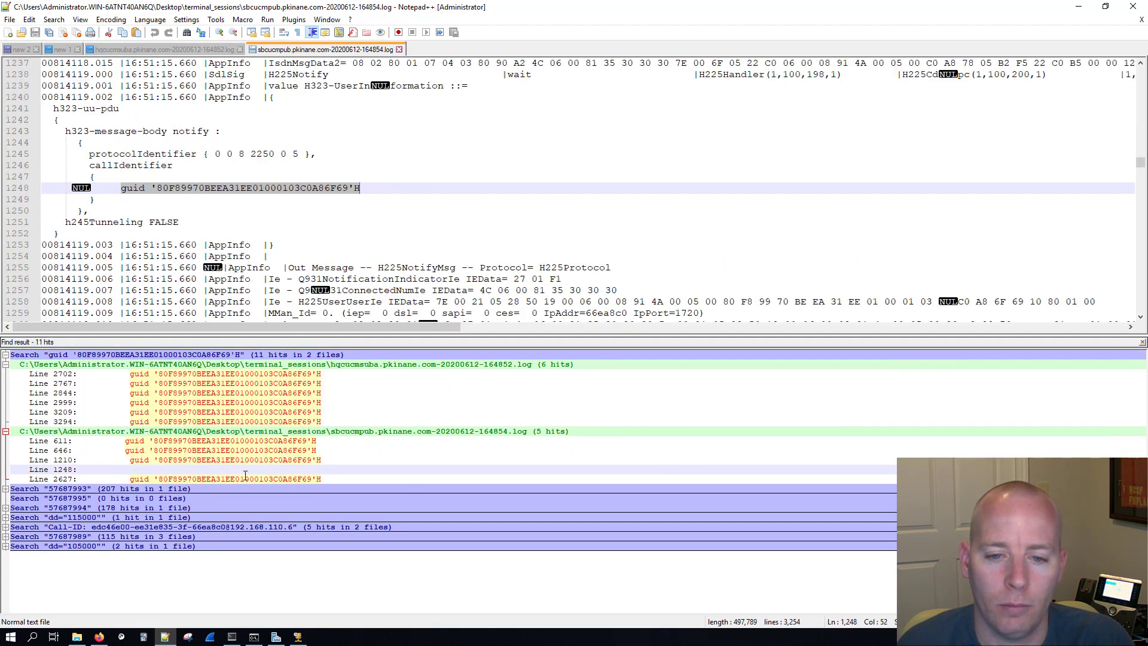
double_click(245, 479)
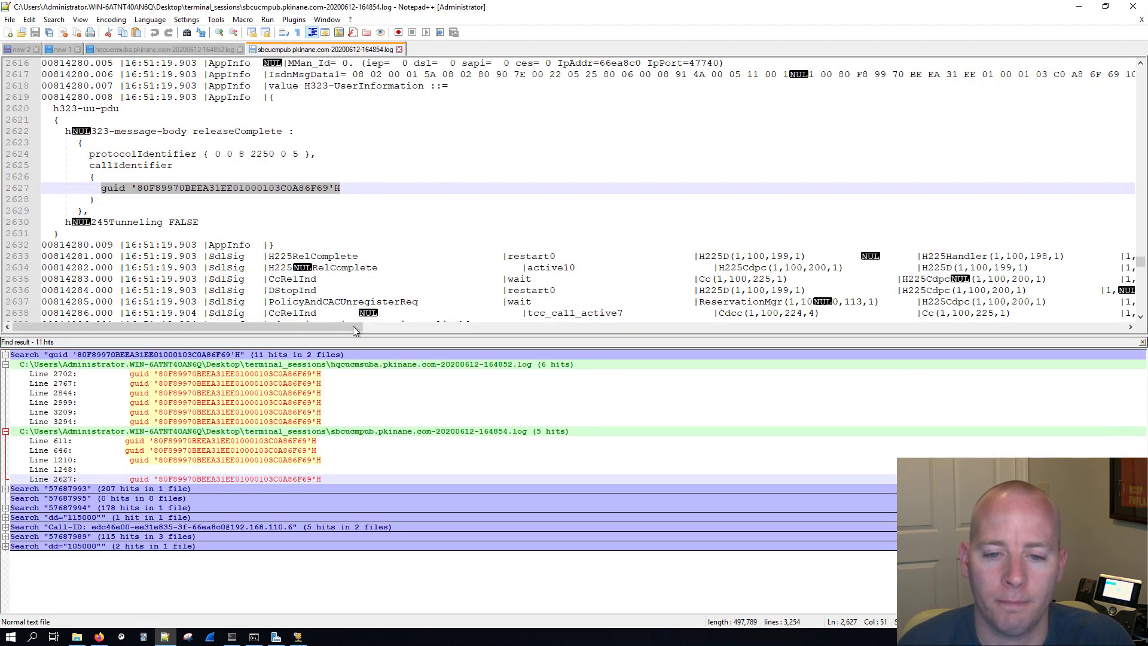